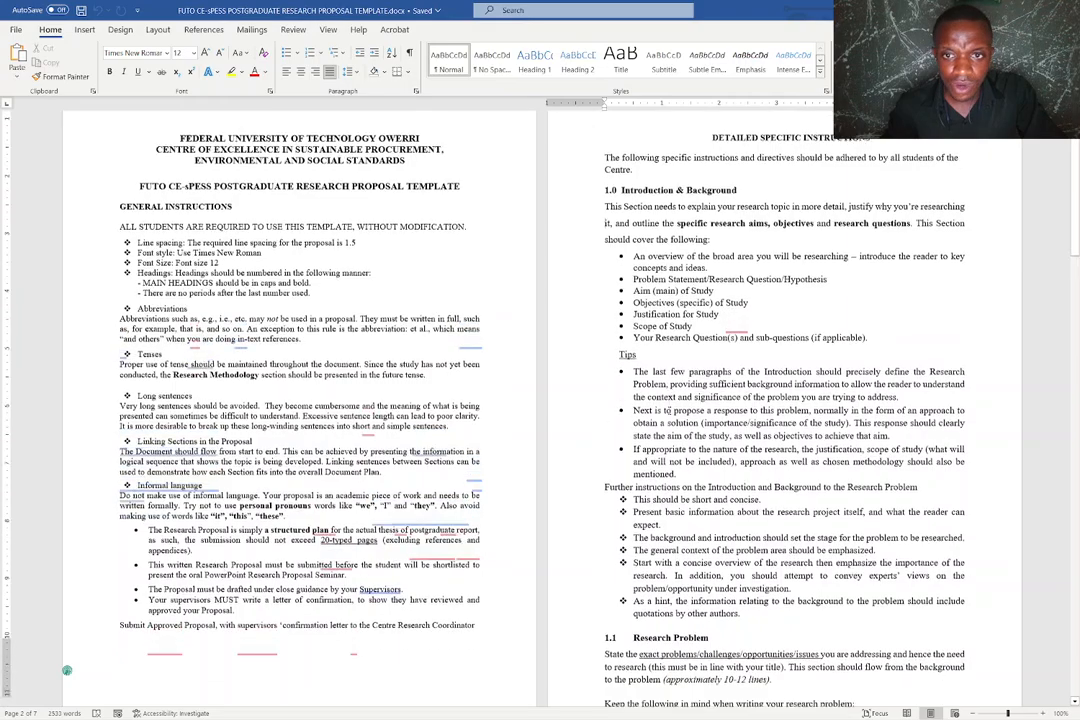
- Review the postgraduate research proposal template, from the general and section instructions through the Gantt chart, reference list and summary of proposal content
{"action": "scroll", "coordinate": [668, 410], "scroll_direction": "down", "scroll_amount": 4}
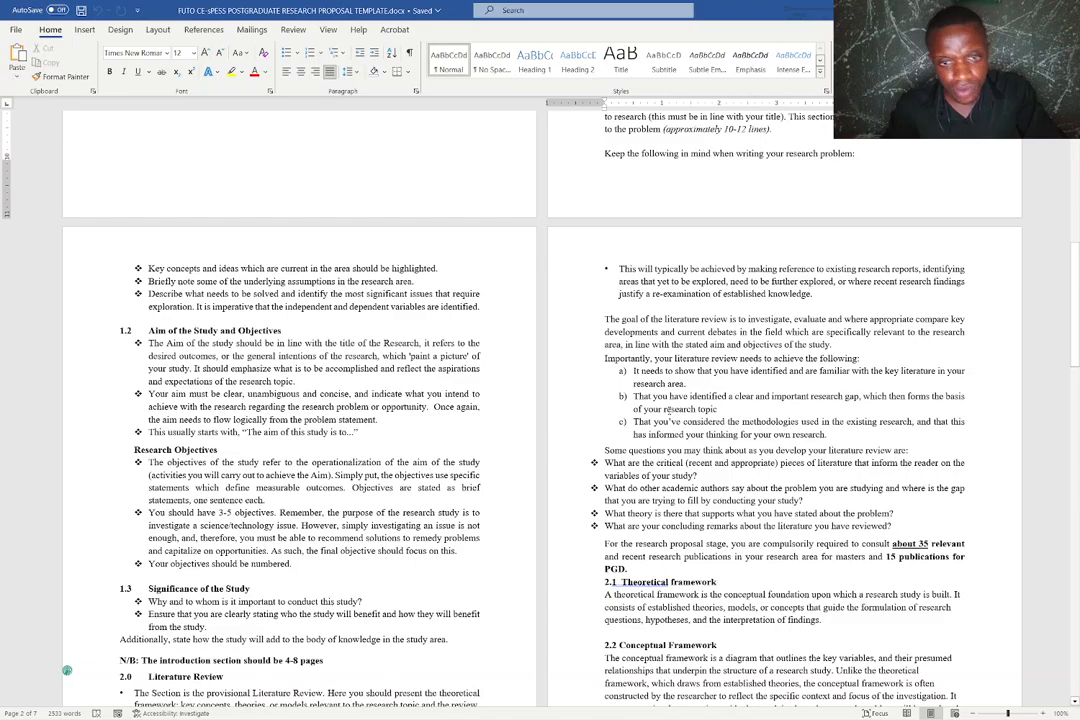
{"action": "scroll", "coordinate": [666, 408], "scroll_direction": "down", "scroll_amount": 11}
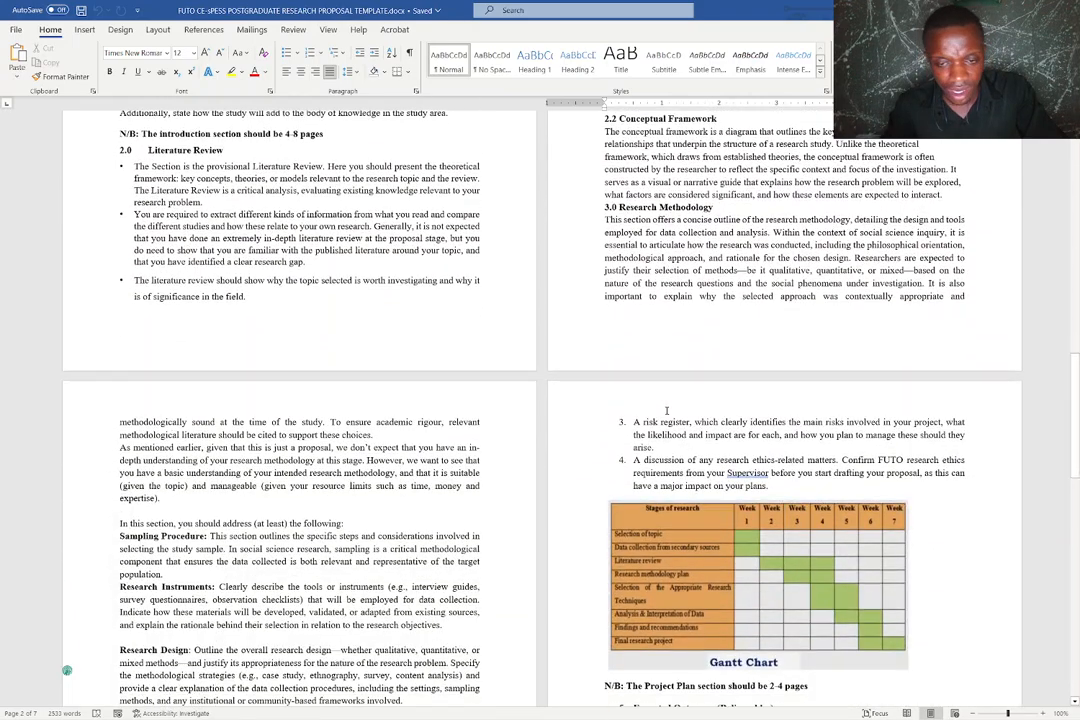
{"action": "scroll", "coordinate": [666, 410], "scroll_direction": "down", "scroll_amount": 5}
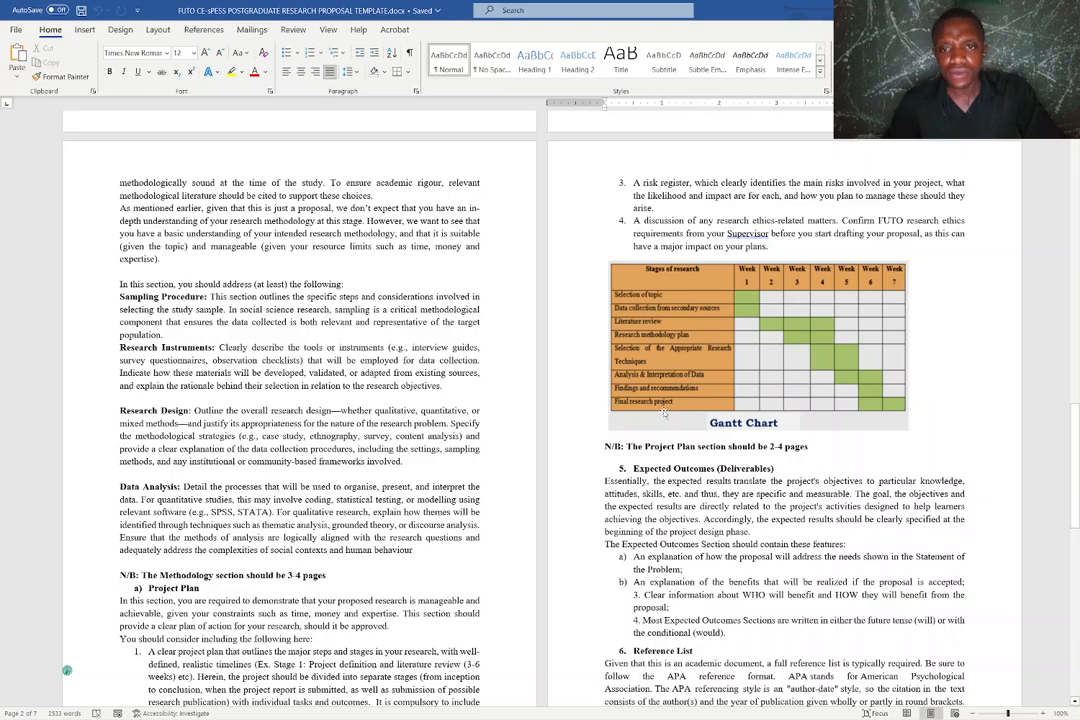
{"action": "scroll", "coordinate": [666, 412], "scroll_direction": "down", "scroll_amount": 5}
{"action": "scroll", "coordinate": [663, 411], "scroll_direction": "down", "scroll_amount": 2}
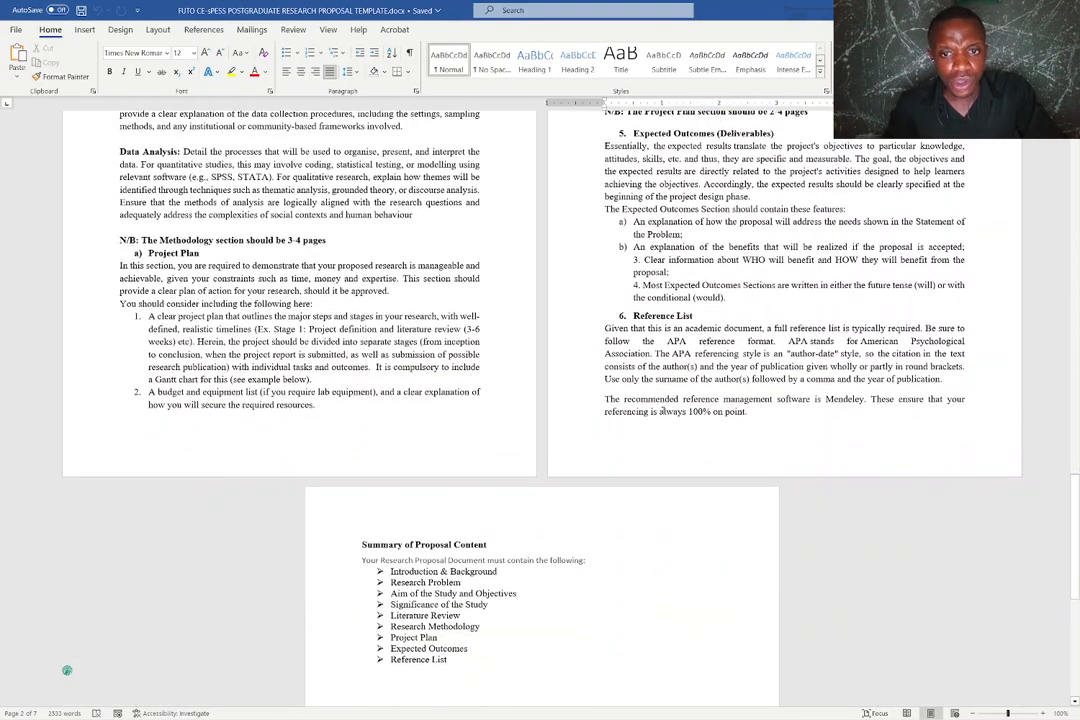
{"action": "scroll", "coordinate": [666, 411], "scroll_direction": "down", "scroll_amount": 3}
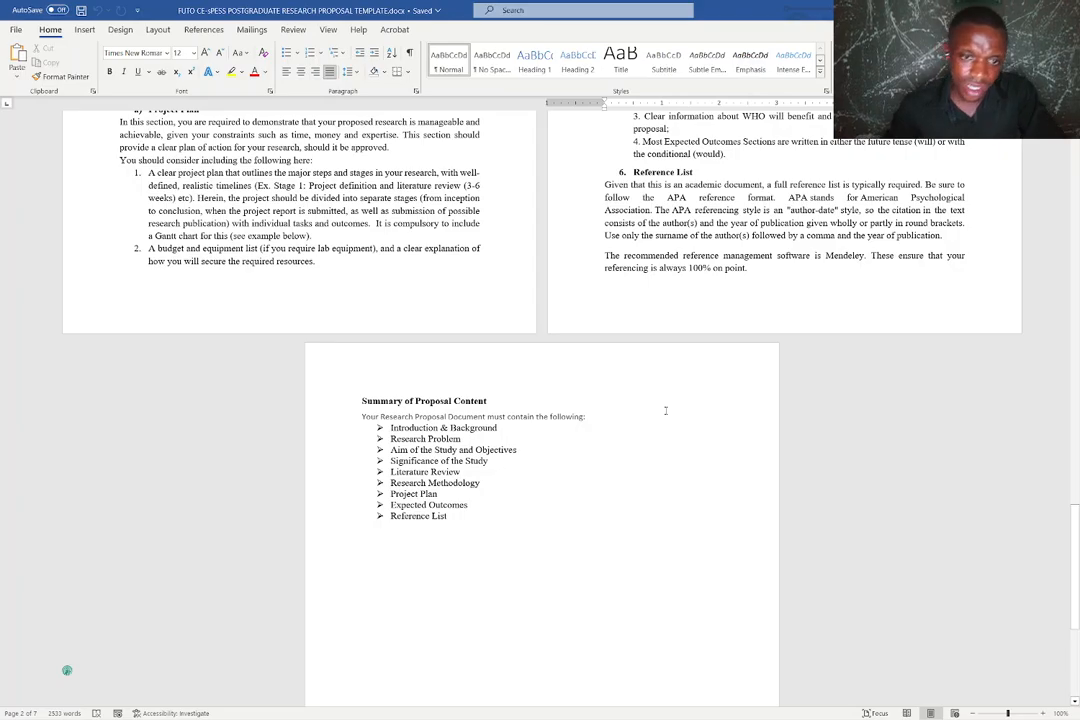
{"action": "scroll", "coordinate": [665, 410], "scroll_direction": "up", "scroll_amount": 5}
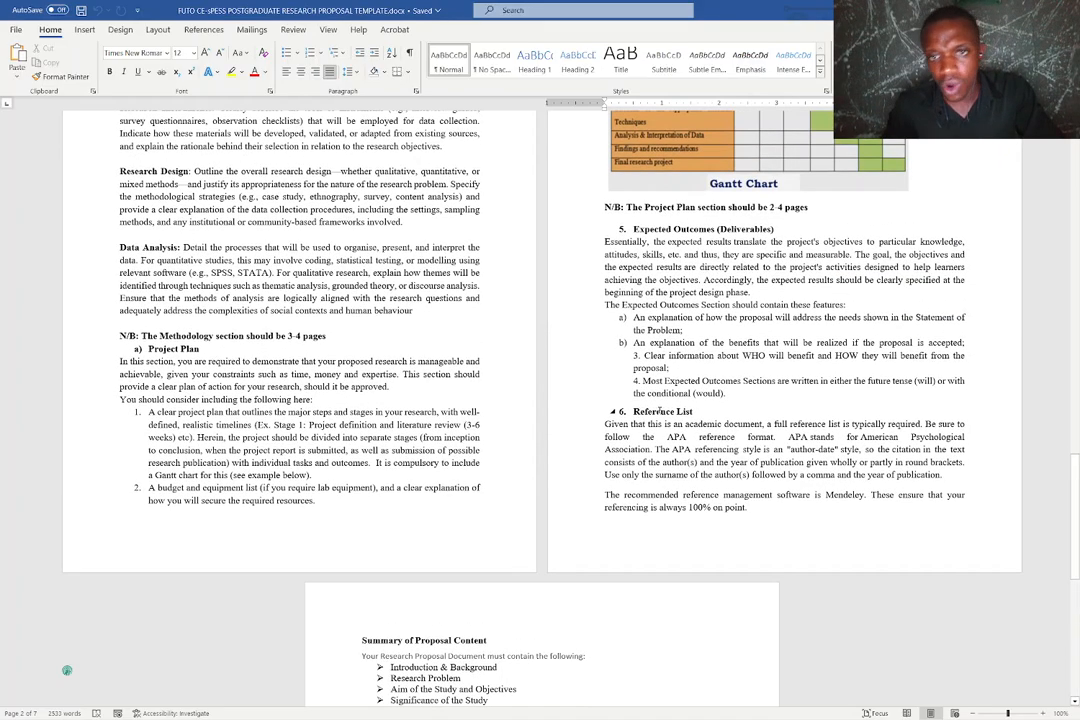
{"action": "scroll", "coordinate": [660, 410], "scroll_direction": "up", "scroll_amount": 8}
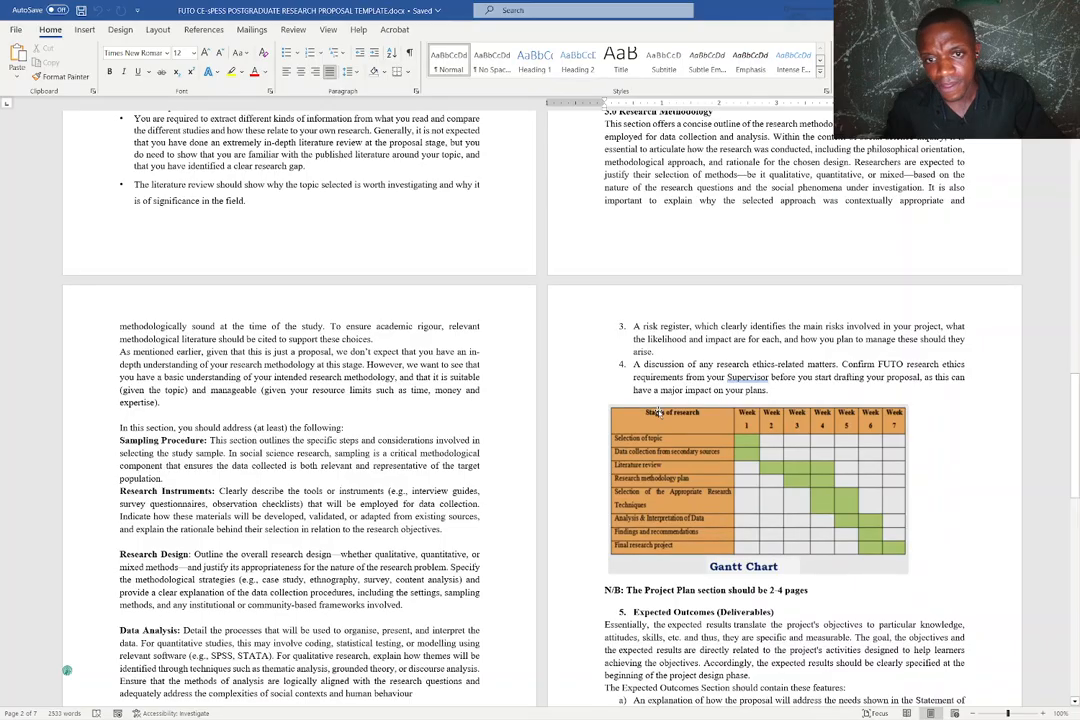
{"action": "scroll", "coordinate": [657, 412], "scroll_direction": "up", "scroll_amount": 12}
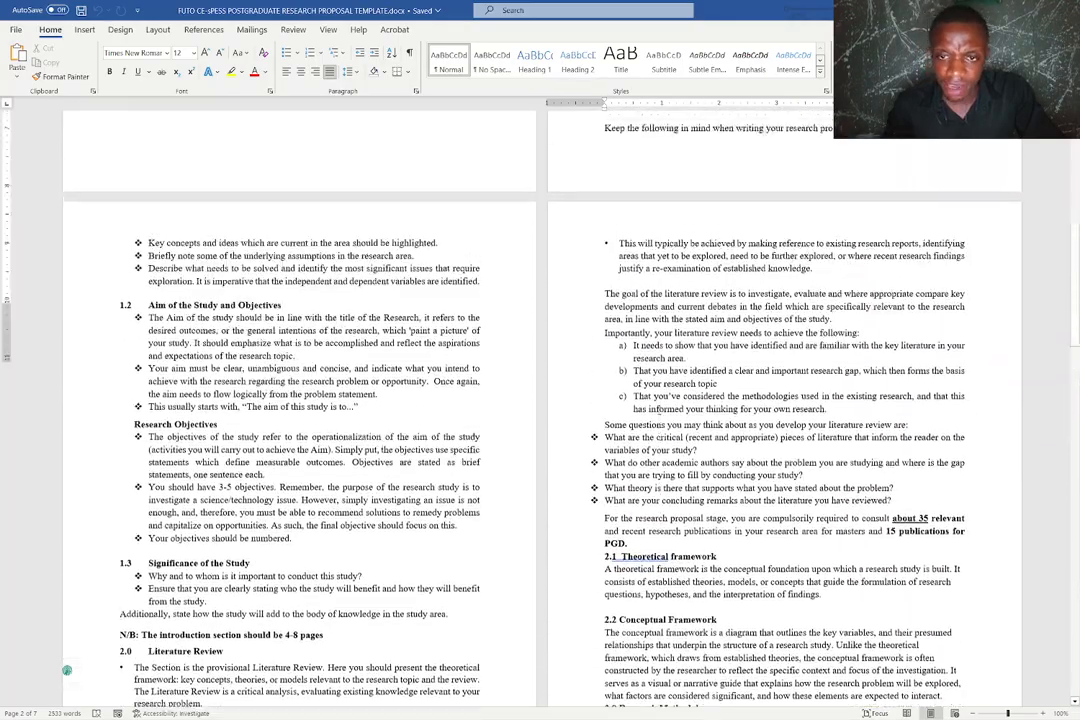
{"action": "scroll", "coordinate": [659, 410], "scroll_direction": "up", "scroll_amount": 15}
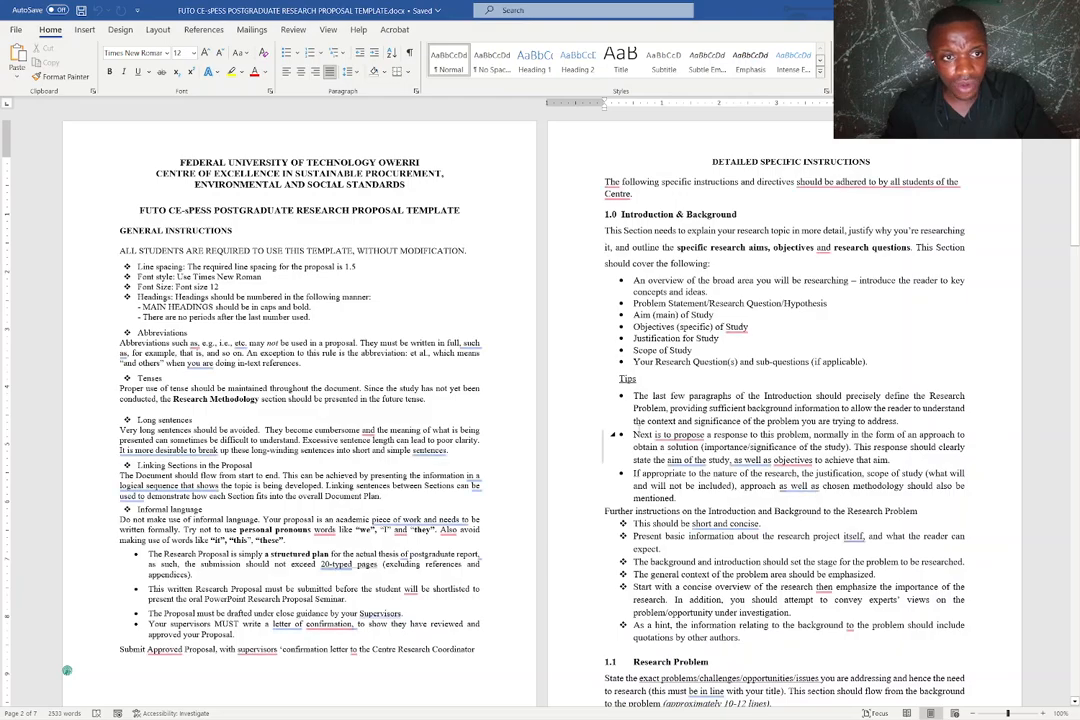
{"action": "scroll", "coordinate": [612, 434], "scroll_direction": "down", "scroll_amount": 6}
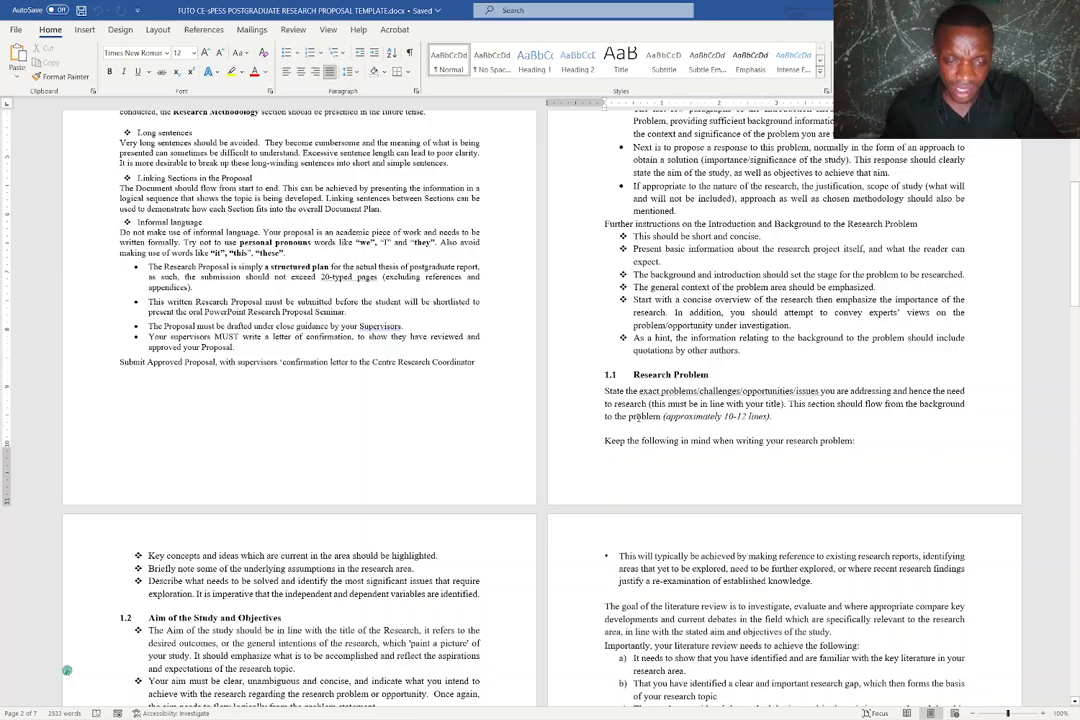
{"action": "scroll", "coordinate": [632, 416], "scroll_direction": "down", "scroll_amount": 12}
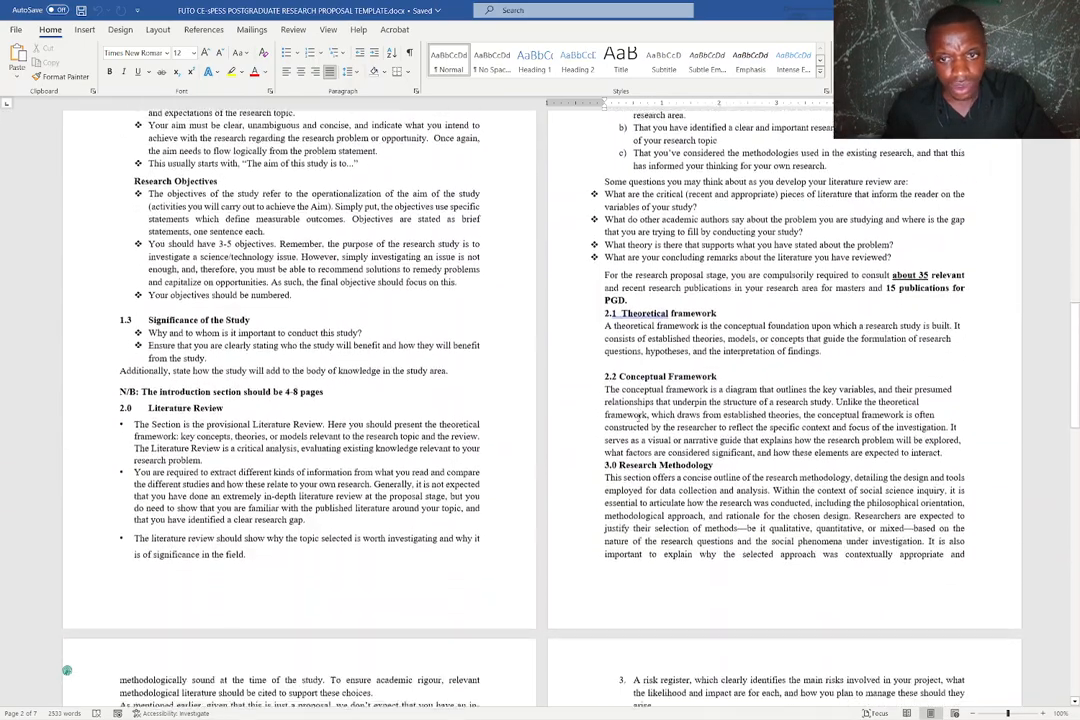
{"action": "scroll", "coordinate": [637, 418], "scroll_direction": "down", "scroll_amount": 7}
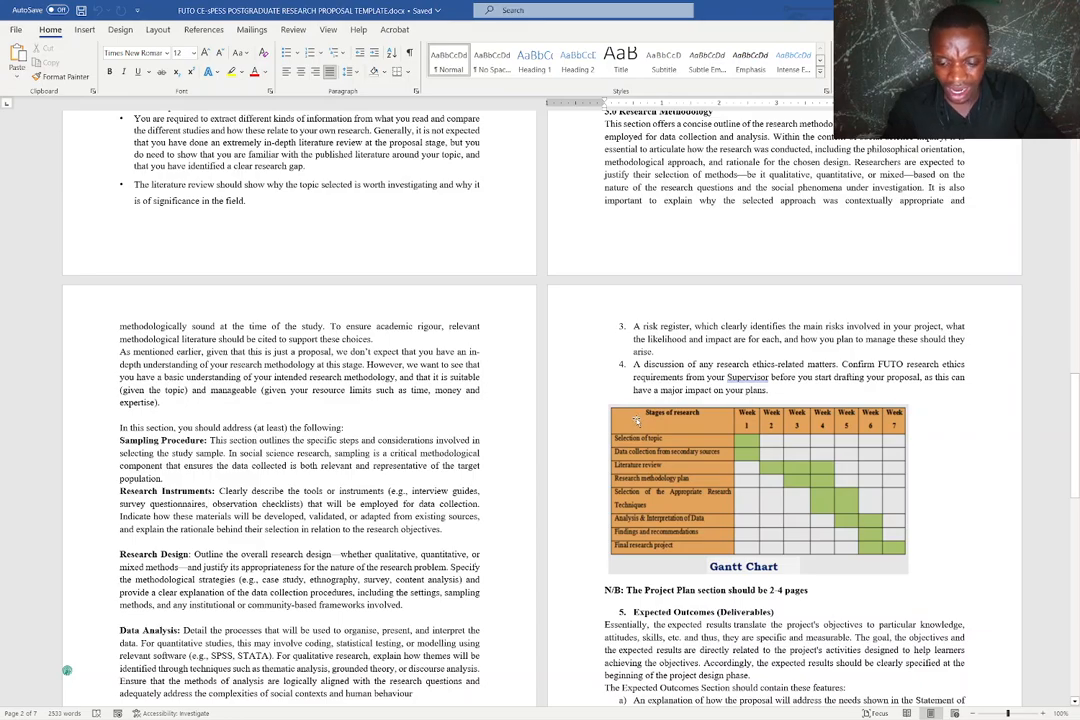
{"action": "scroll", "coordinate": [637, 419], "scroll_direction": "down", "scroll_amount": 4}
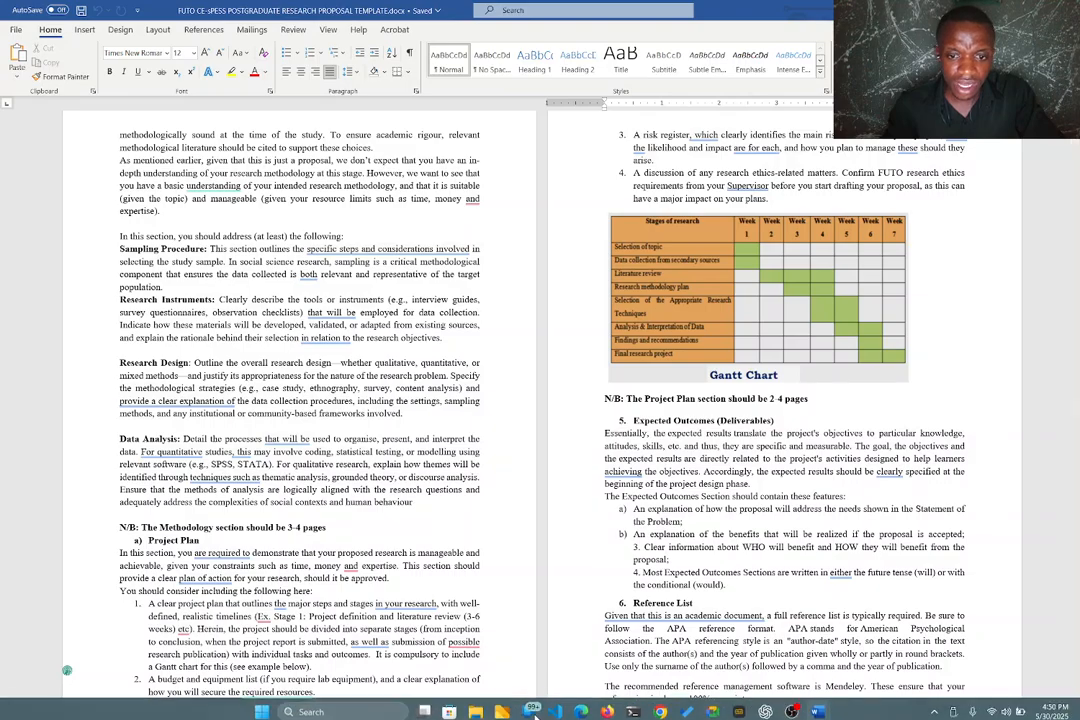
- Switch to Document1 and copy the project title "ASSESSING SPATIAL AND SOCIAL INEQUALITIES IN FLOOD RISK AWARENESS AND RESPONSE IN ASABA"
{"action": "mouse_move", "coordinate": [656, 709]}
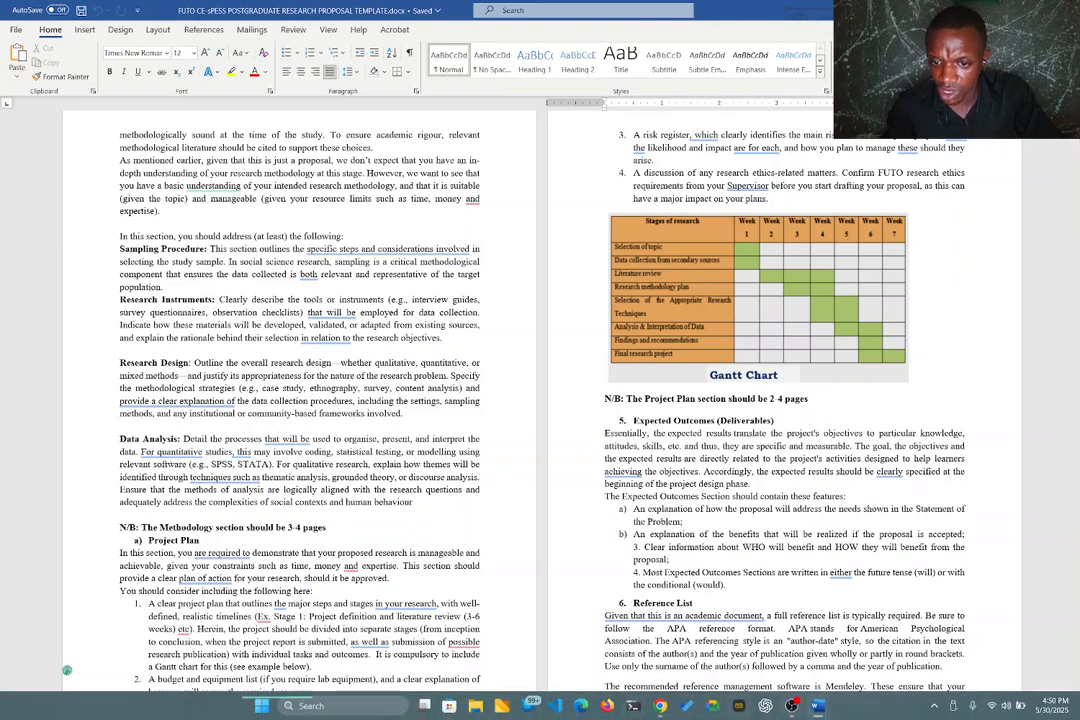
{"action": "mouse_move", "coordinate": [817, 705]}
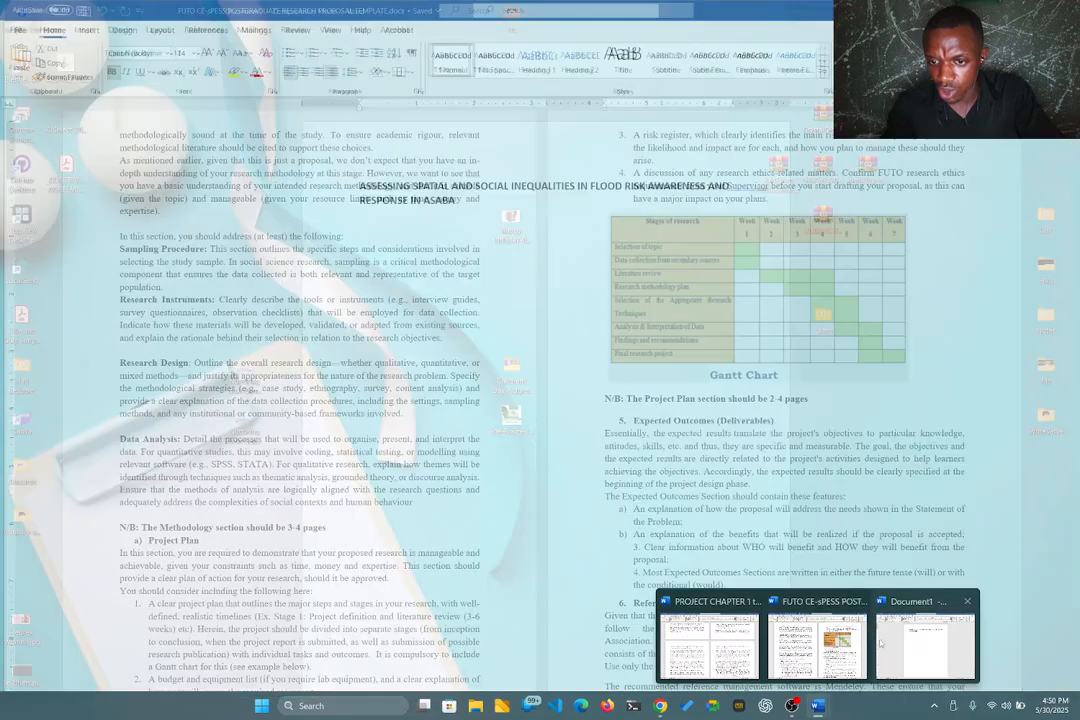
{"action": "left_click", "coordinate": [880, 643]}
{"action": "key", "text": "ctrl+a"}
{"action": "left_click", "coordinate": [490, 216]}
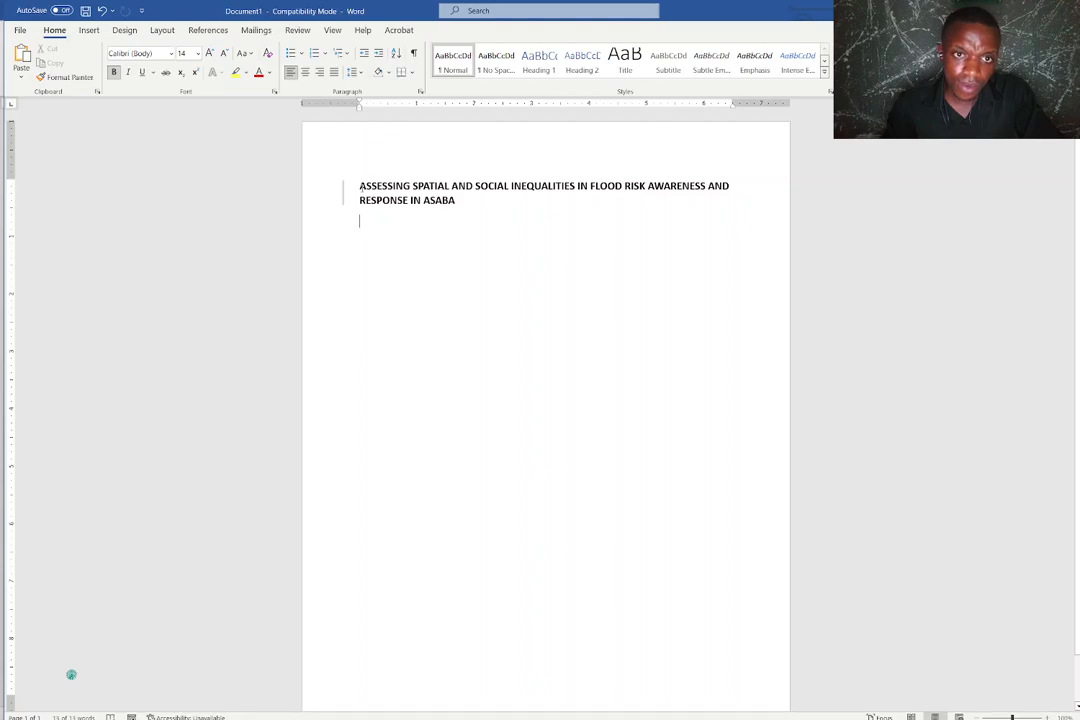
{"action": "left_click_drag", "start_coordinate": [359, 186], "coordinate": [497, 197]}
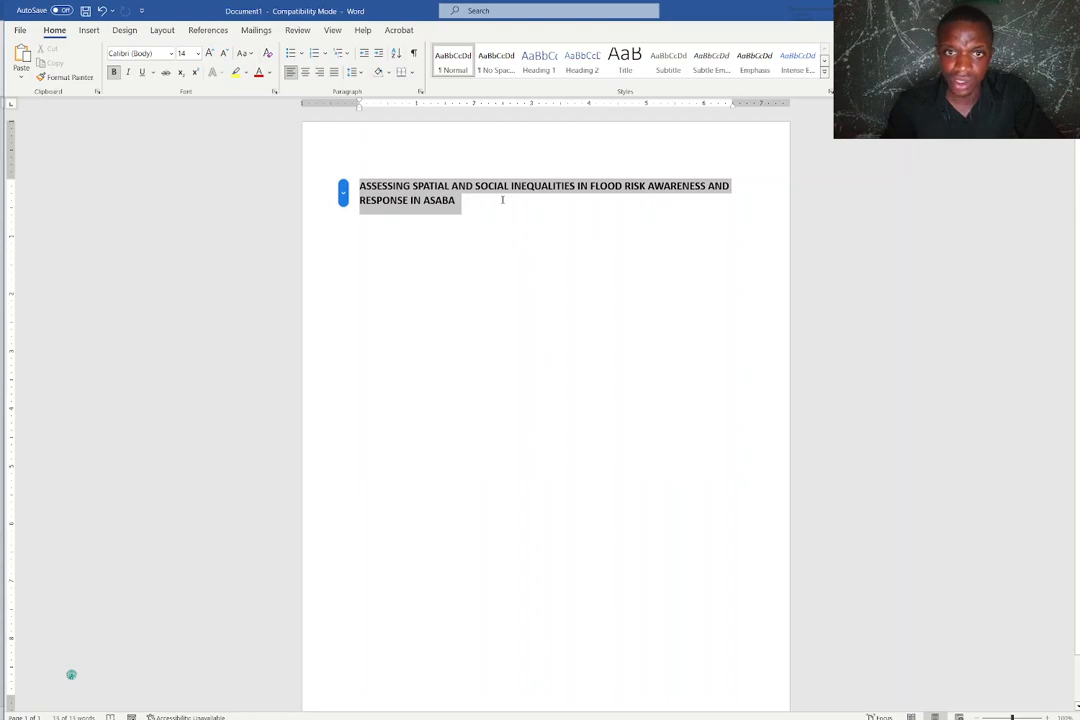
{"action": "right_click", "coordinate": [434, 206]}
{"action": "left_click", "coordinate": [458, 248]}
- Switch to ChatGPT in the browser and start a new chat with the WriteVerve GPT
{"action": "mouse_move", "coordinate": [795, 713]}
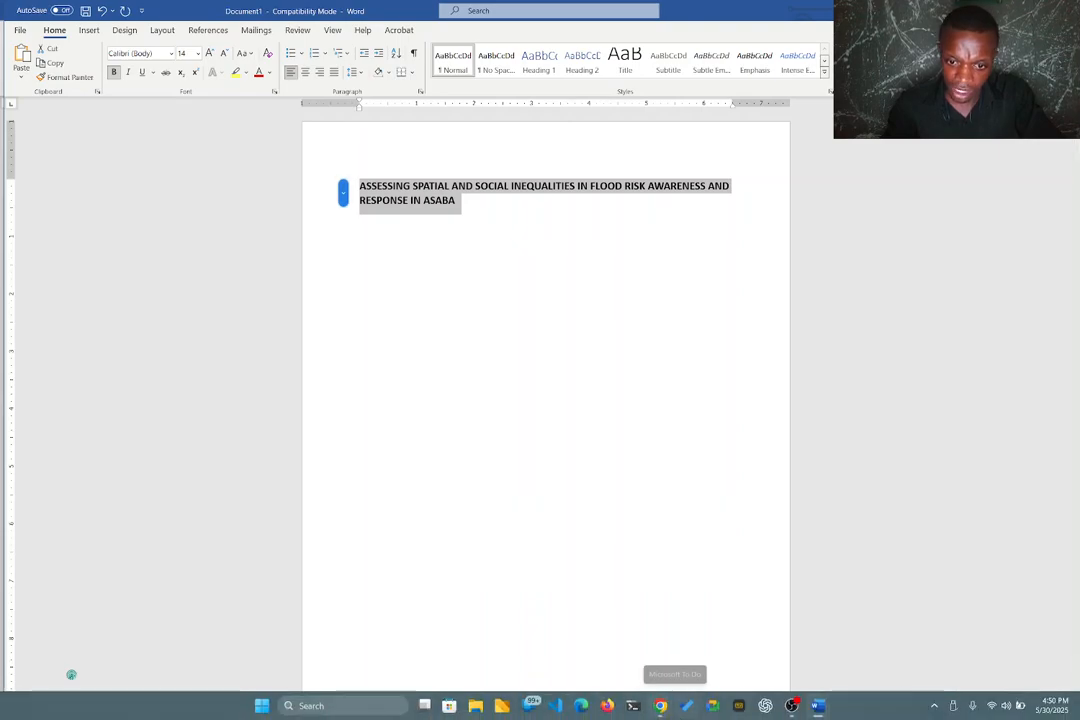
{"action": "left_click", "coordinate": [632, 653]}
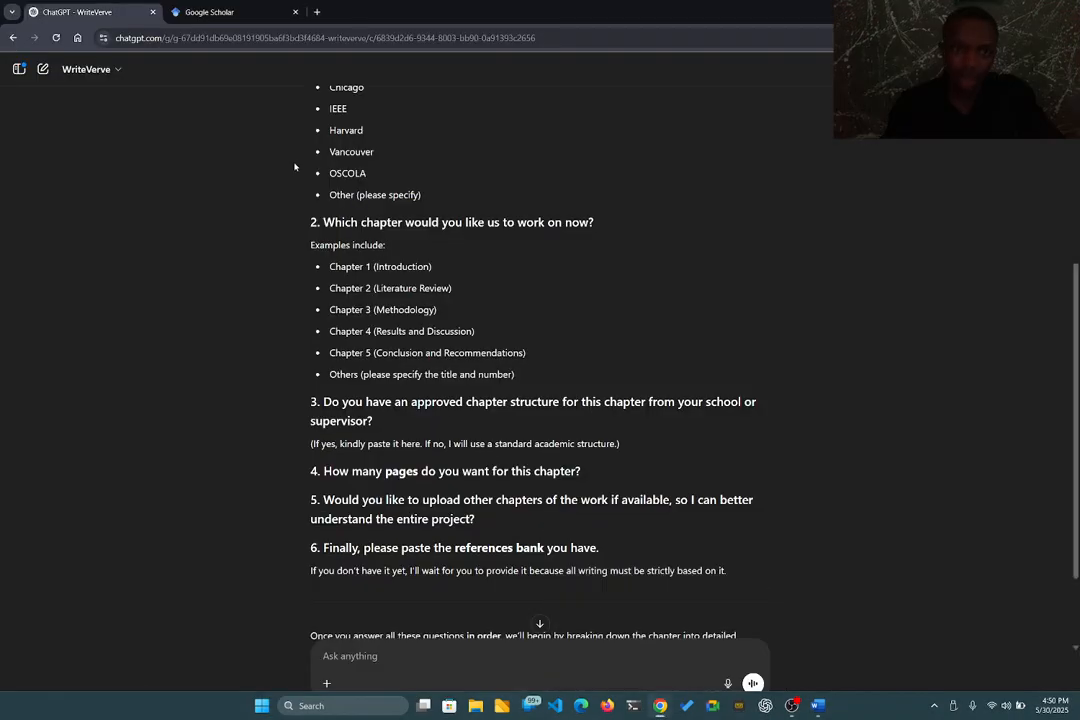
{"action": "scroll", "coordinate": [250, 140], "scroll_direction": "up", "scroll_amount": 3}
{"action": "left_click", "coordinate": [108, 76]}
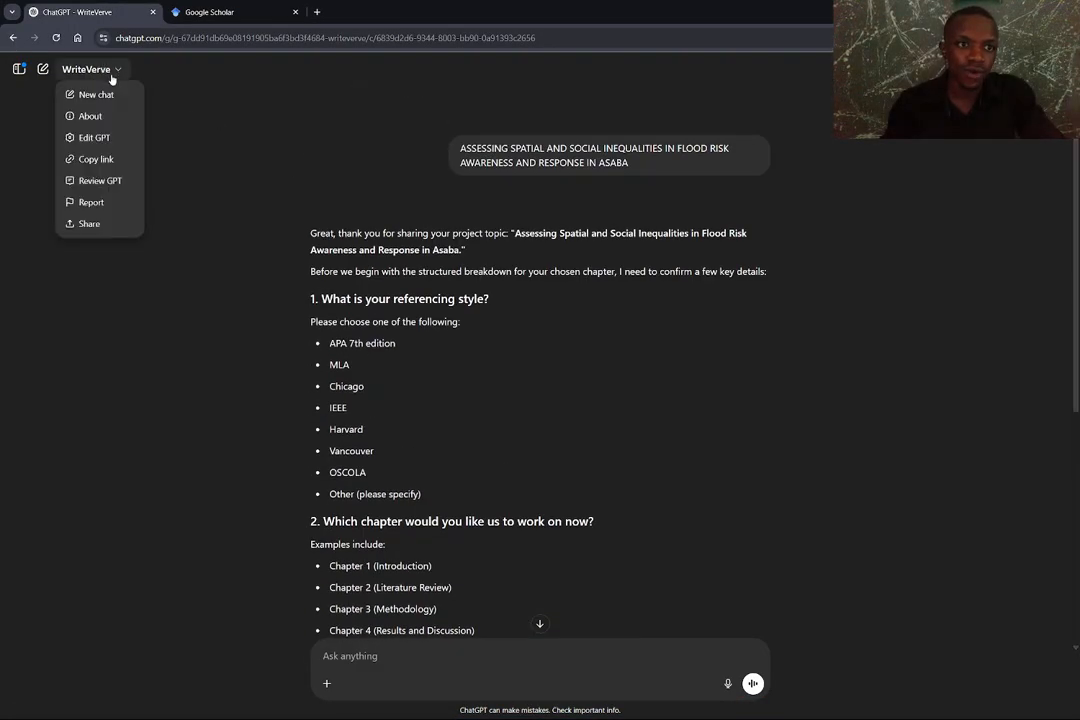
{"action": "left_click", "coordinate": [97, 108]}
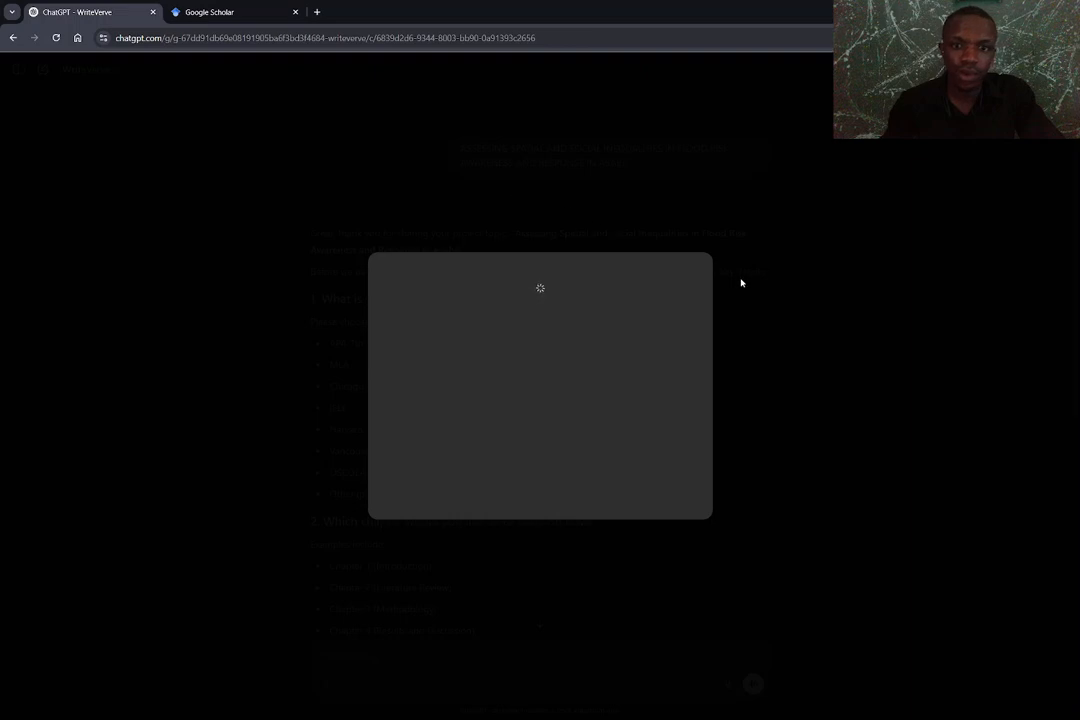
{"action": "left_click", "coordinate": [741, 283]}
{"action": "left_click", "coordinate": [108, 71]}
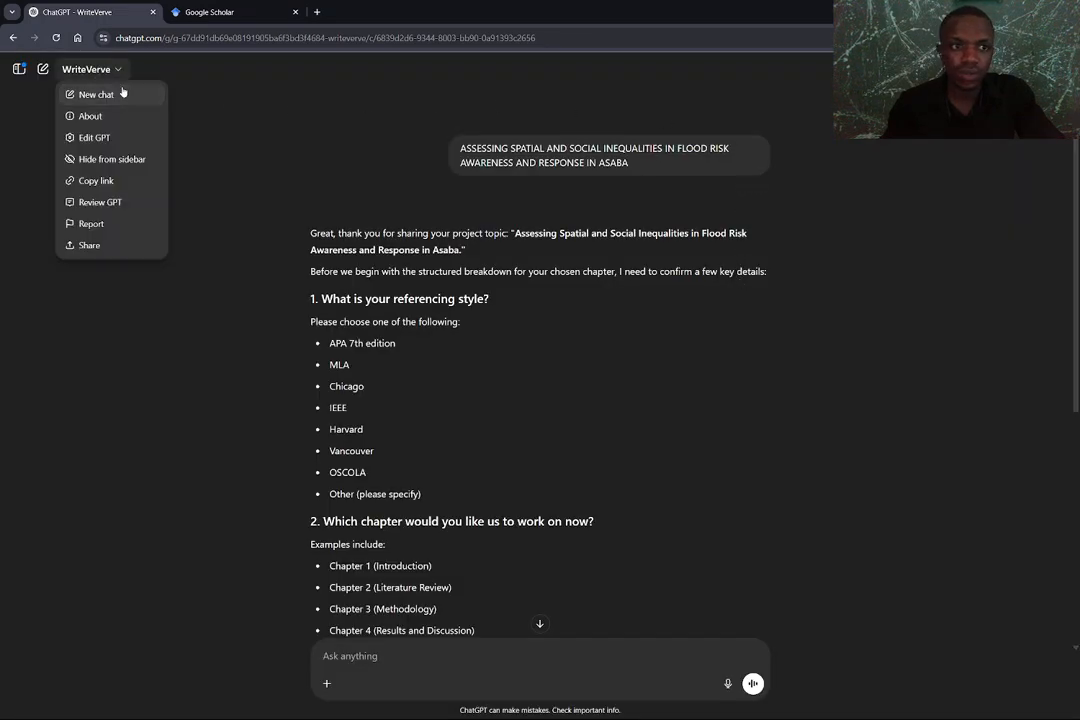
{"action": "left_click", "coordinate": [123, 90]}
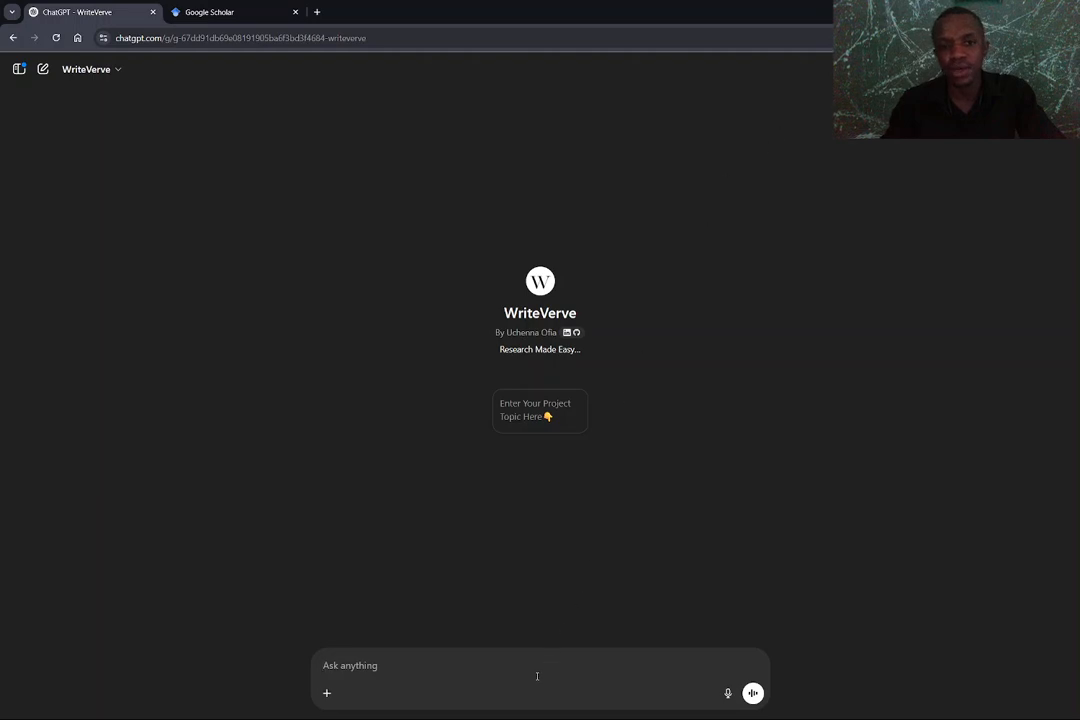
- Paste the copied project topic on flood risk awareness and response in Asaba as the message, ending in "ASABA", and send it
{"action": "left_click", "coordinate": [410, 657]}
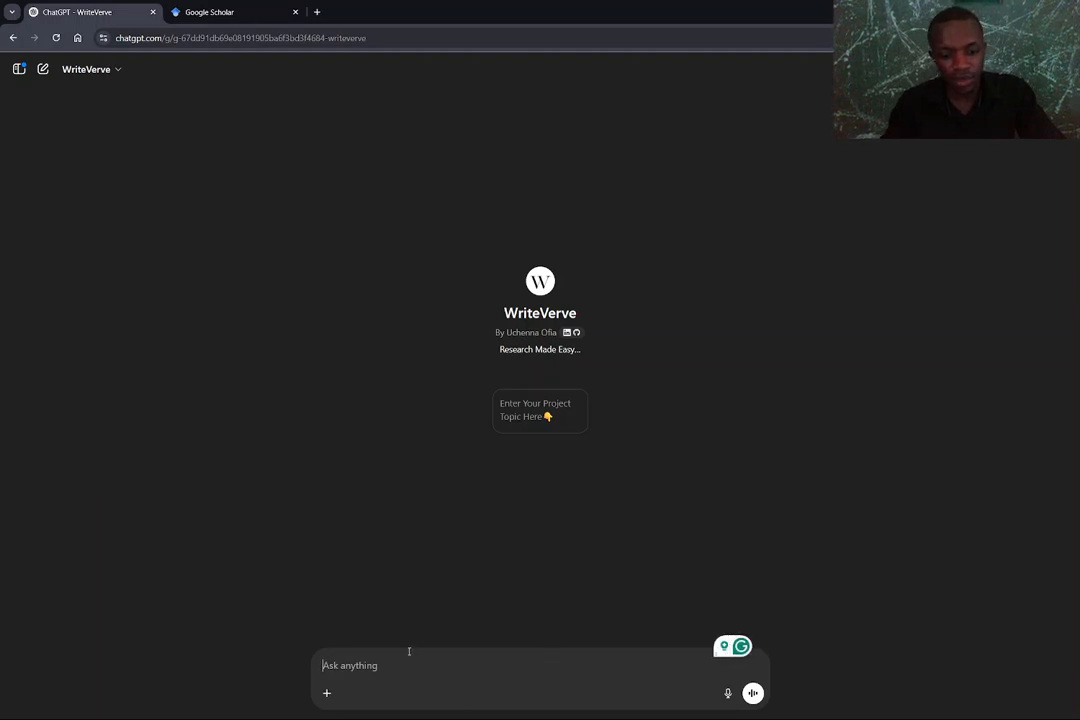
{"action": "key", "text": "ctrl+v"}
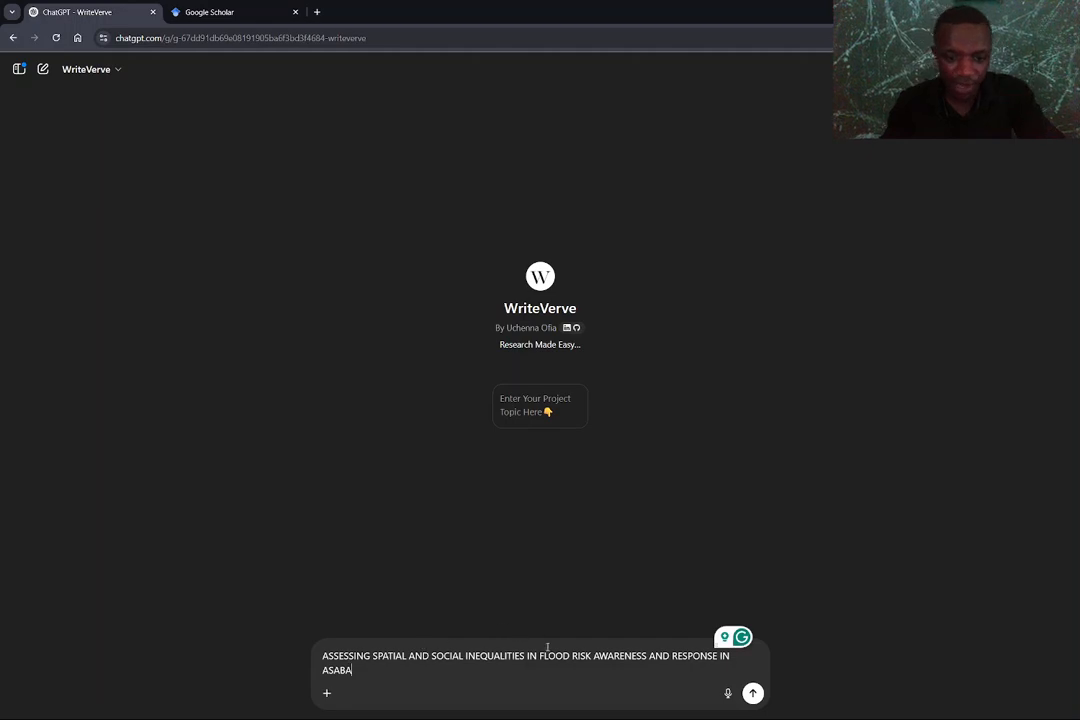
{"action": "key", "text": "BackSpace"}
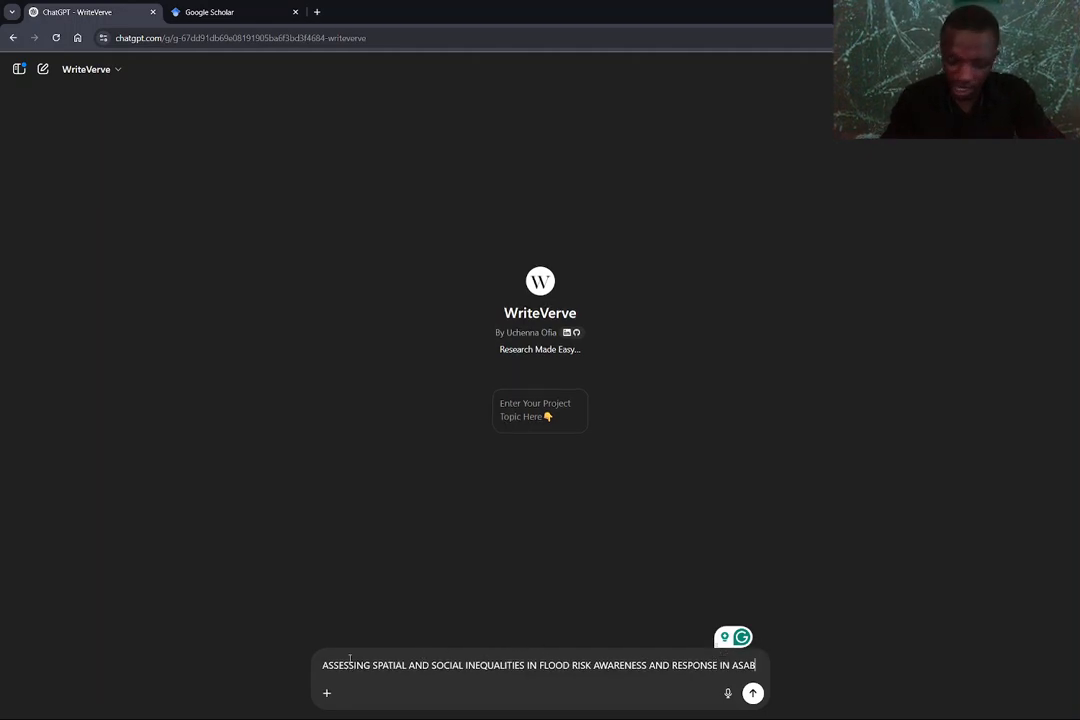
{"action": "type", "text": "a"}
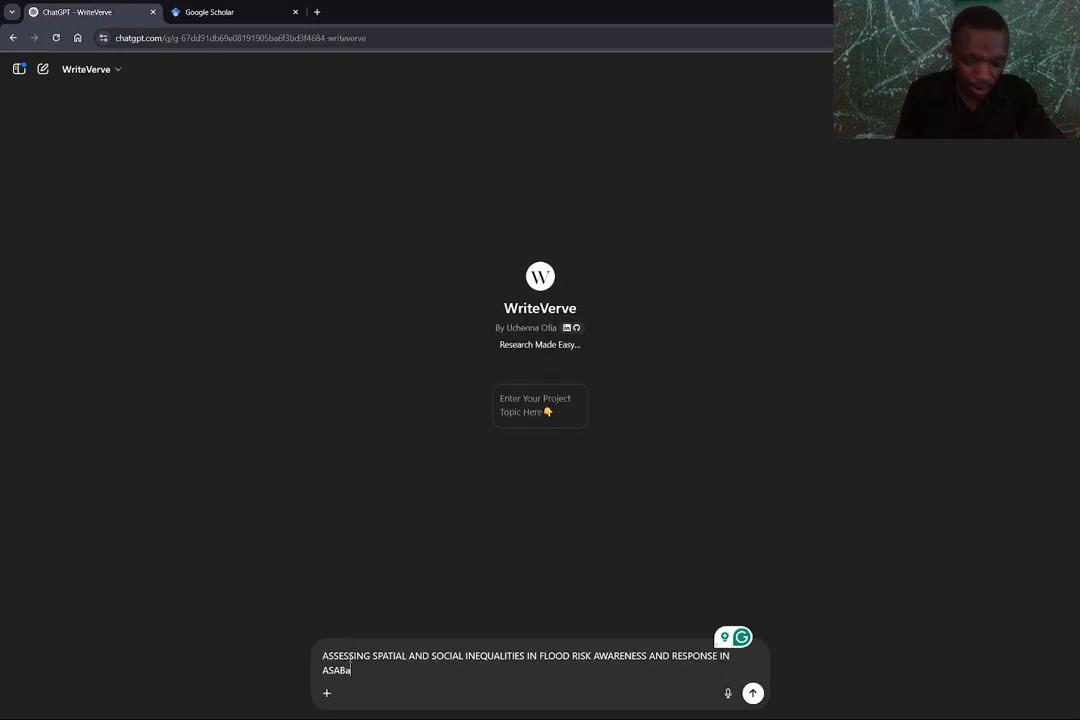
{"action": "key", "text": "BackSpace"}
{"action": "type", "text": "A"}
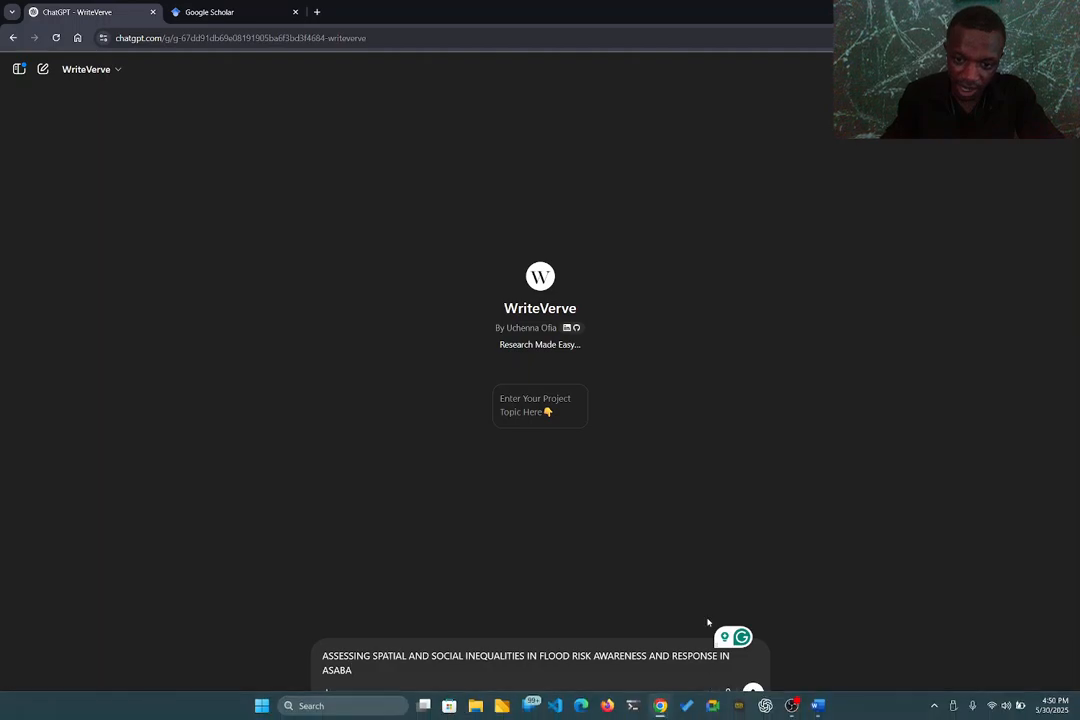
{"action": "left_click", "coordinate": [753, 693]}
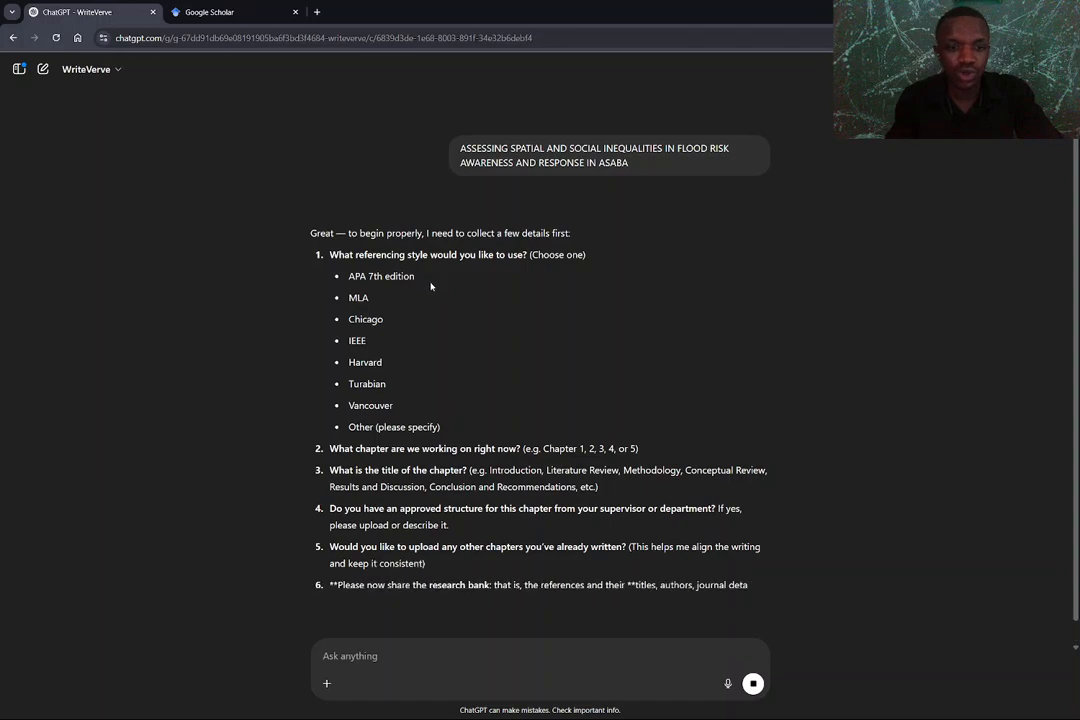
- Send WriteVerve the message "FOLLOW THE DIRECTIONS IN THE BELOW TEMPLATE:" in reply to its setup questions
{"action": "scroll", "coordinate": [451, 517], "scroll_direction": "down", "scroll_amount": 2}
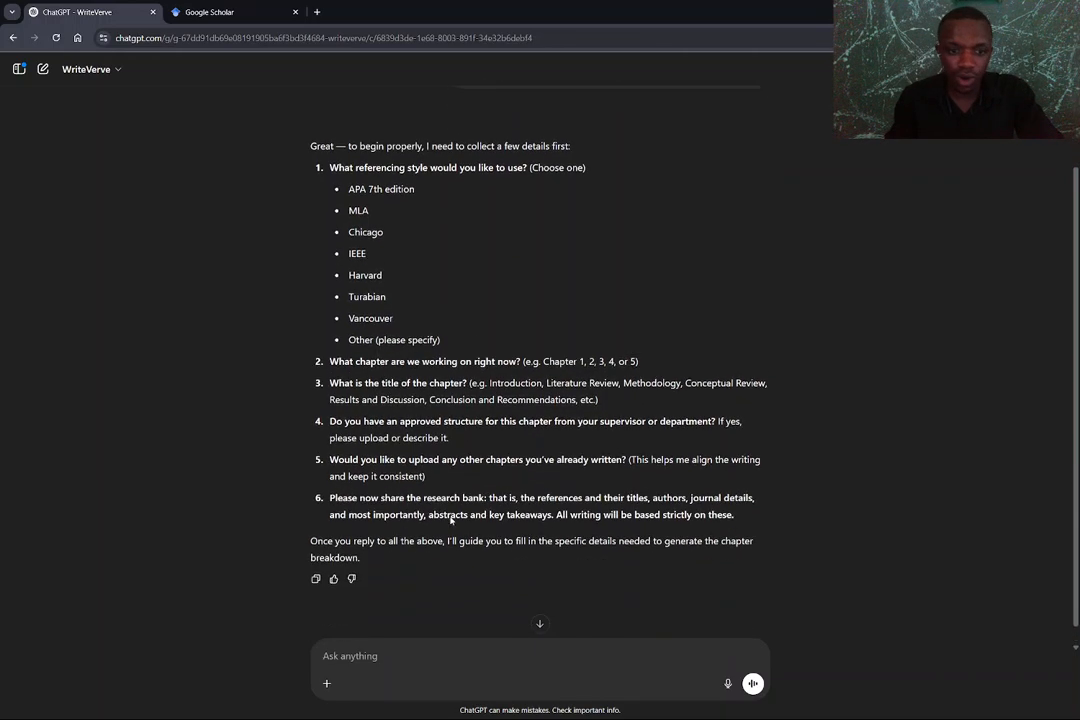
{"action": "left_click", "coordinate": [353, 654]}
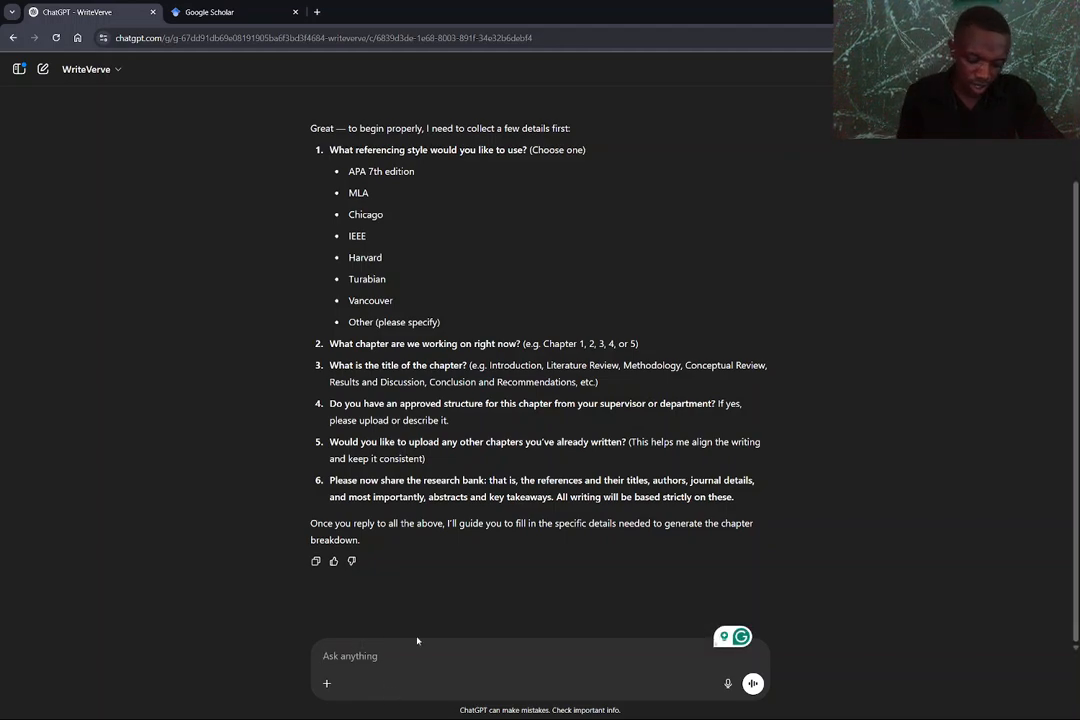
{"action": "type", "text": "FOLLOW"}
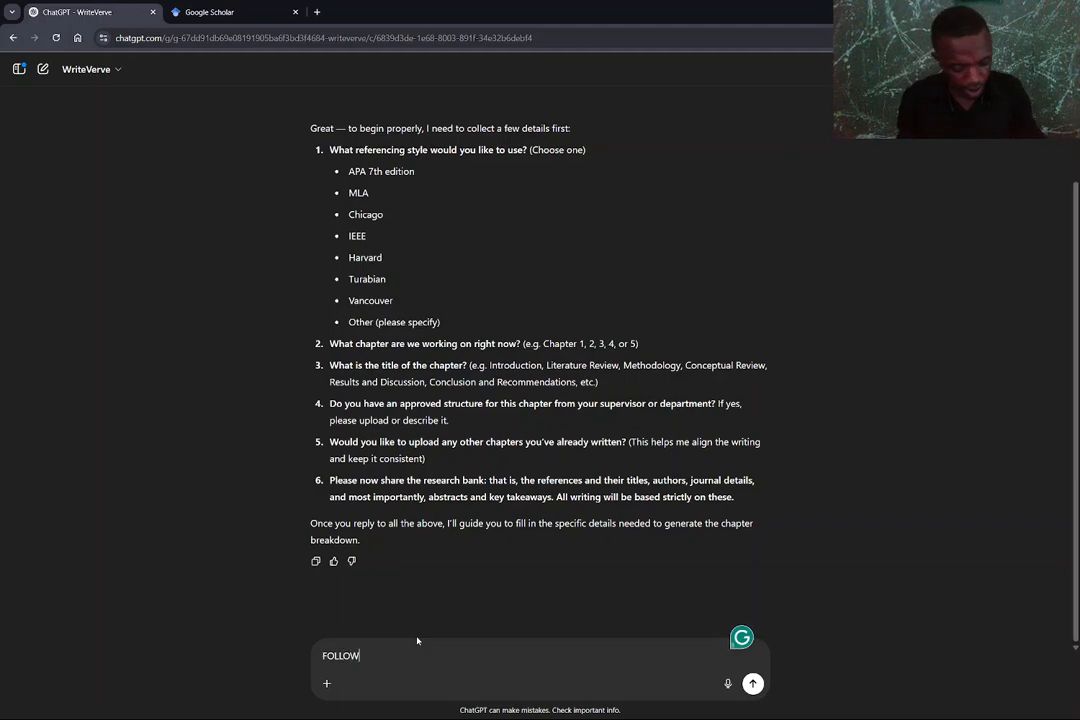
{"action": "type", "text": " TH"}
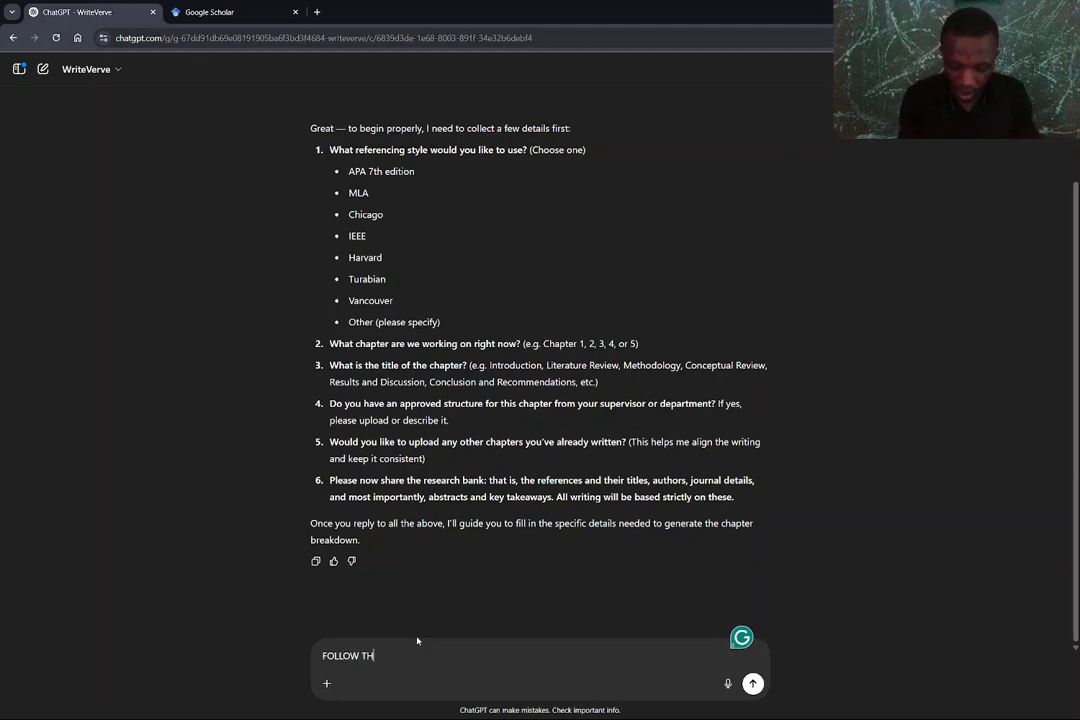
{"action": "type", "text": "E DIREC"}
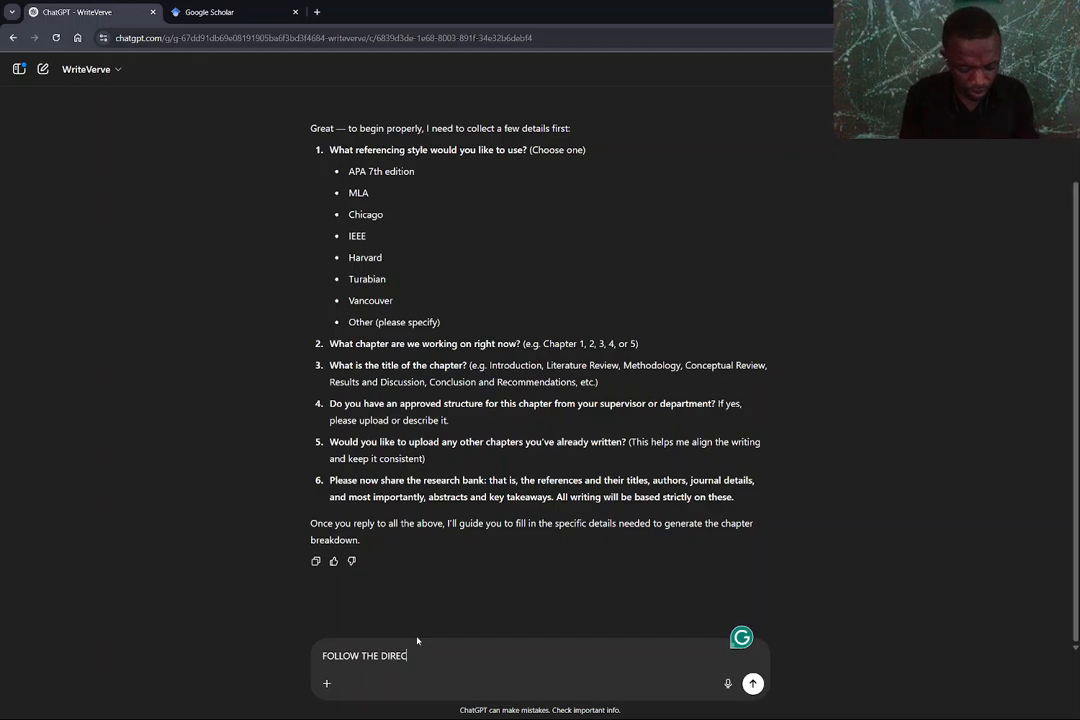
{"action": "type", "text": "TIONS I"}
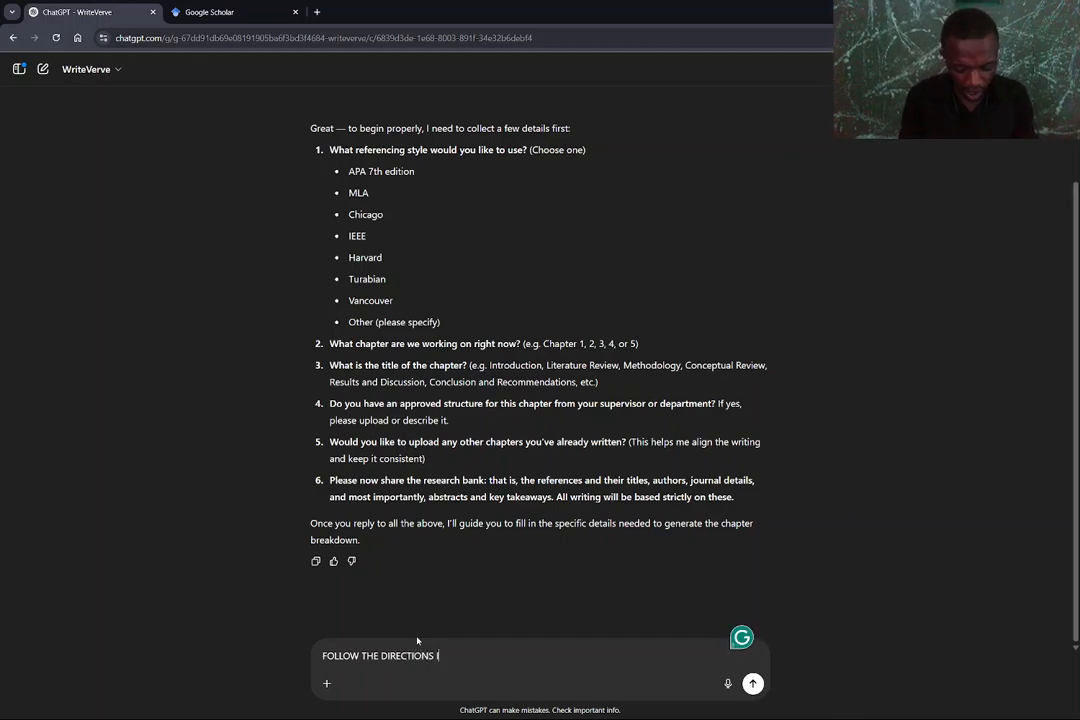
{"action": "type", "text": "N THE BEL"}
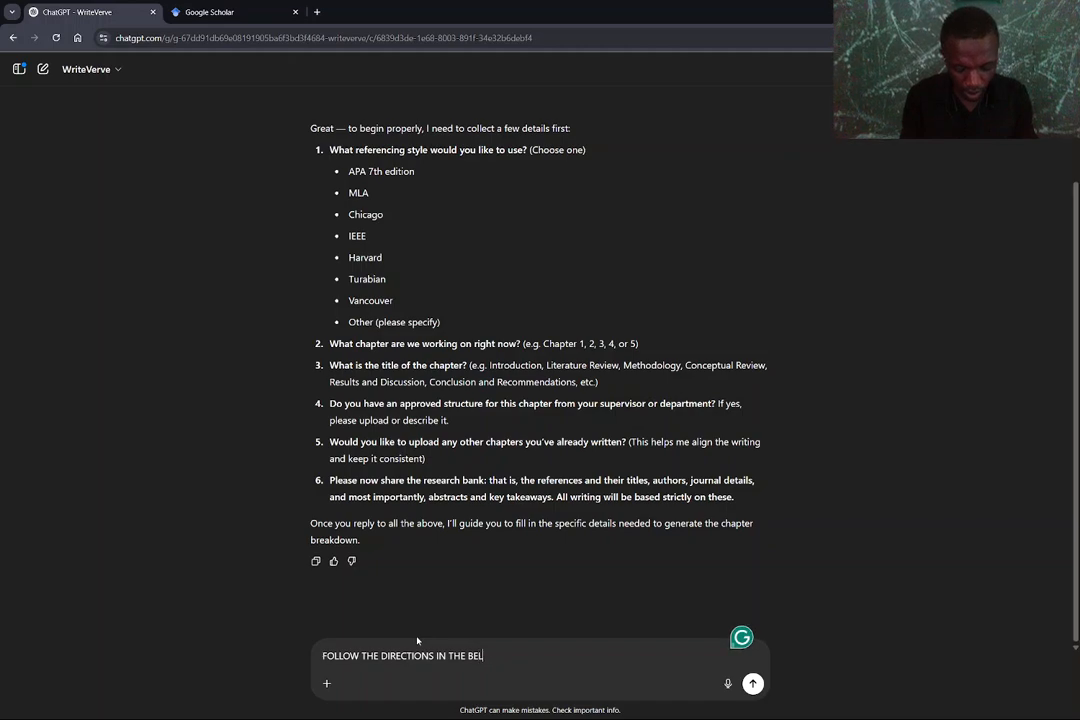
{"action": "type", "text": "OW TEMPL"}
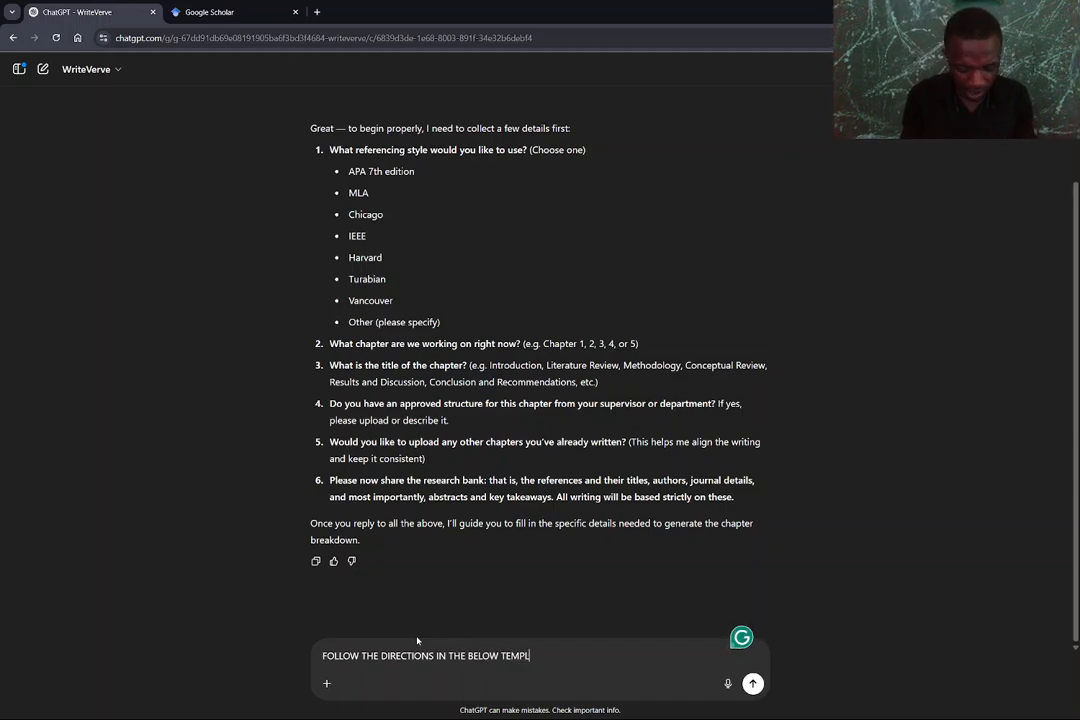
{"action": "type", "text": "ATE:"}
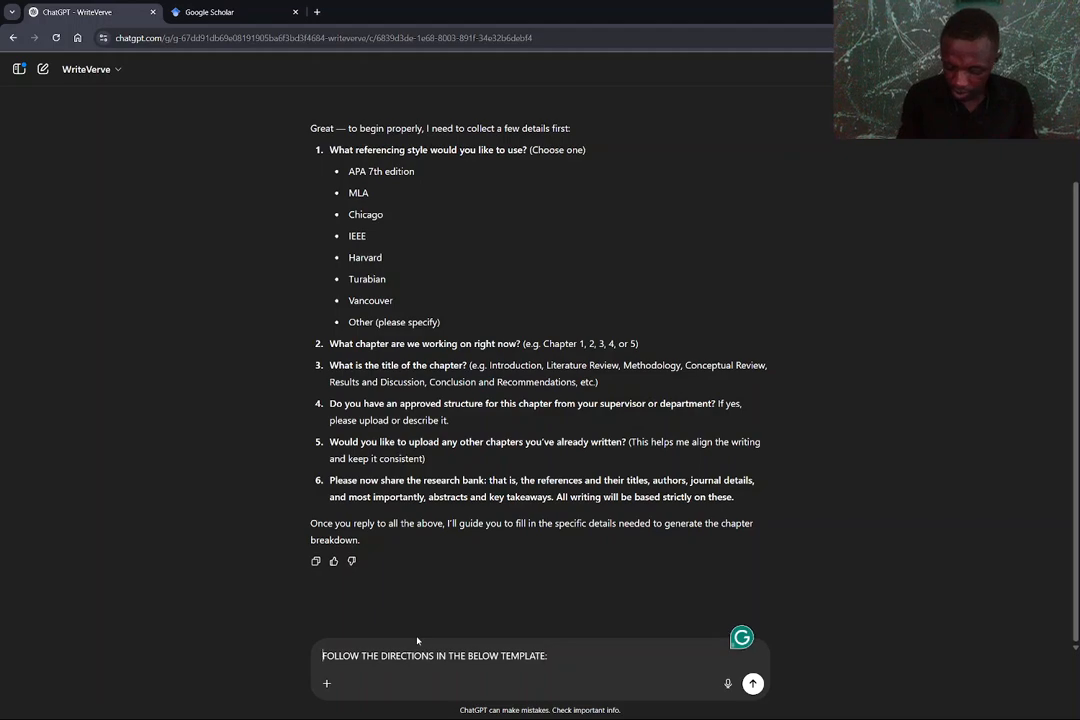
{"action": "key", "text": "Return"}
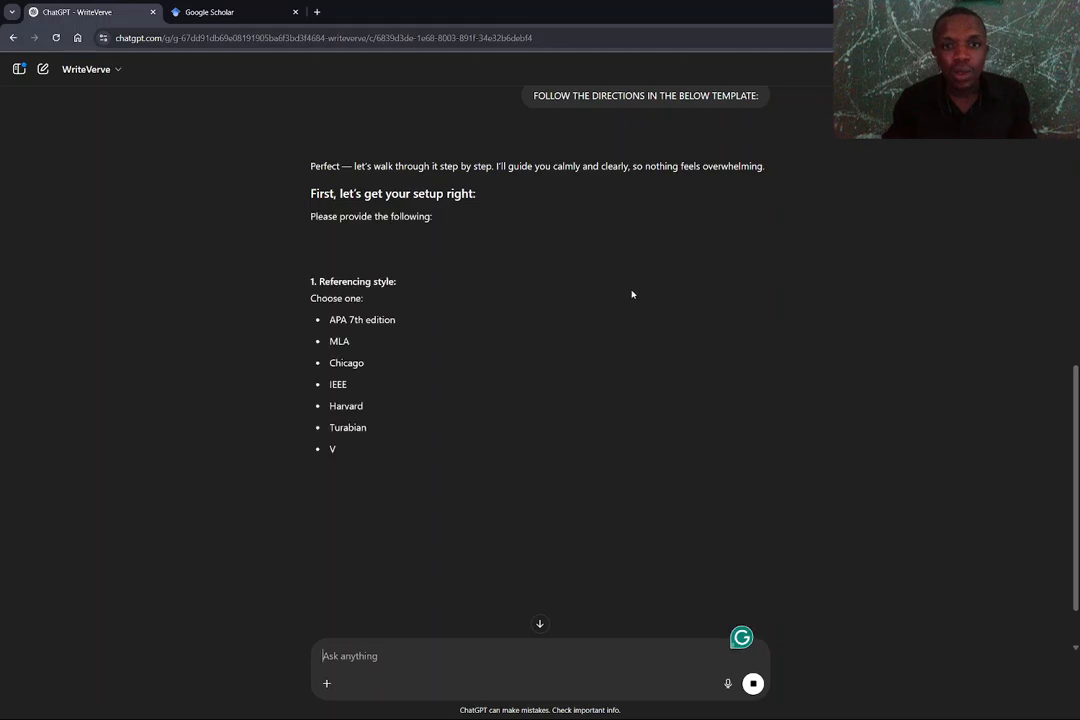
- Switch to the FUTO CE-sPESS postgraduate research proposal template in Word and copy its entire text, from the university heading through the Summary of Proposal Content
{"action": "scroll", "coordinate": [427, 403], "scroll_direction": "down", "scroll_amount": 1}
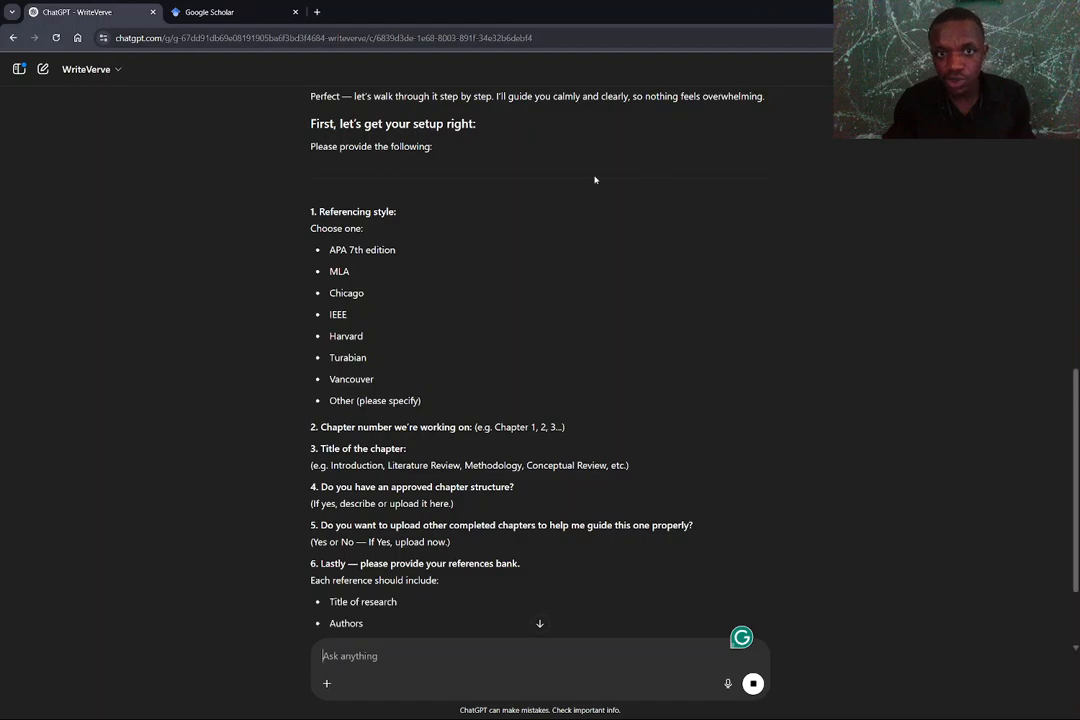
{"action": "scroll", "coordinate": [640, 330], "scroll_direction": "down", "scroll_amount": 3}
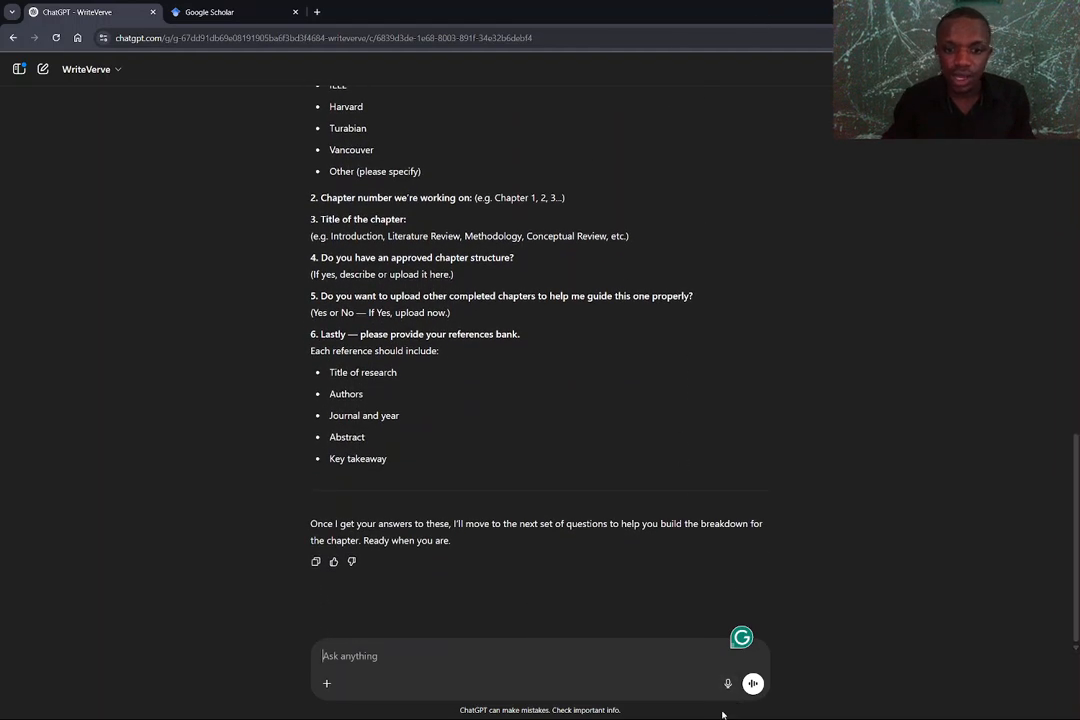
{"action": "mouse_move", "coordinate": [790, 708]}
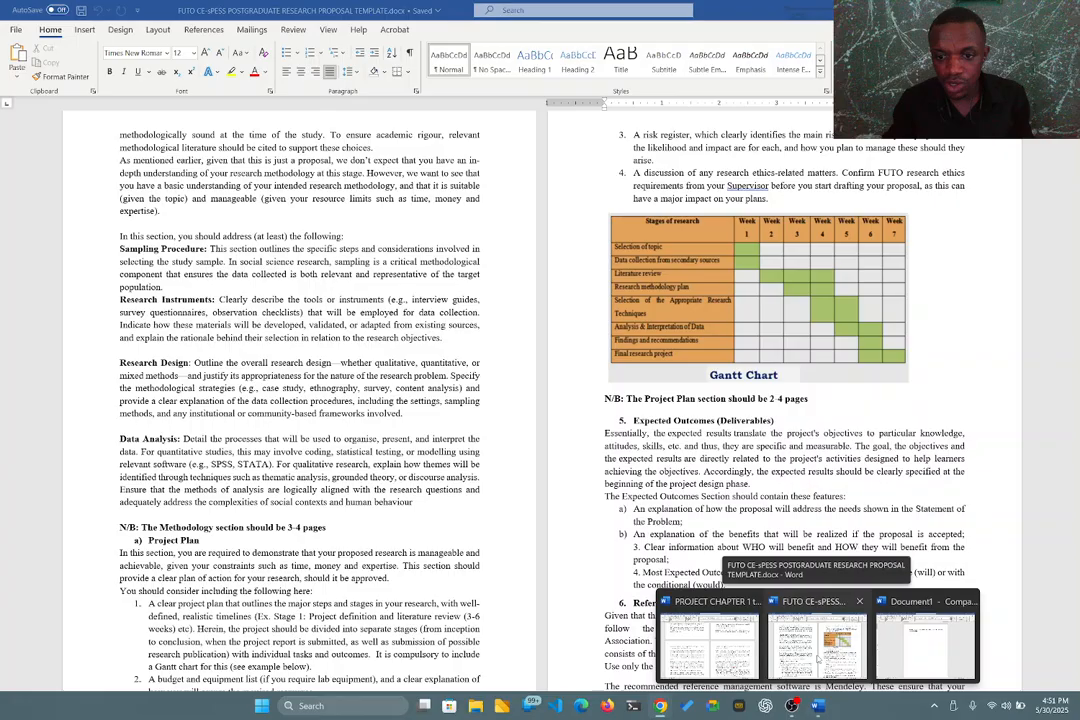
{"action": "left_click", "coordinate": [822, 650]}
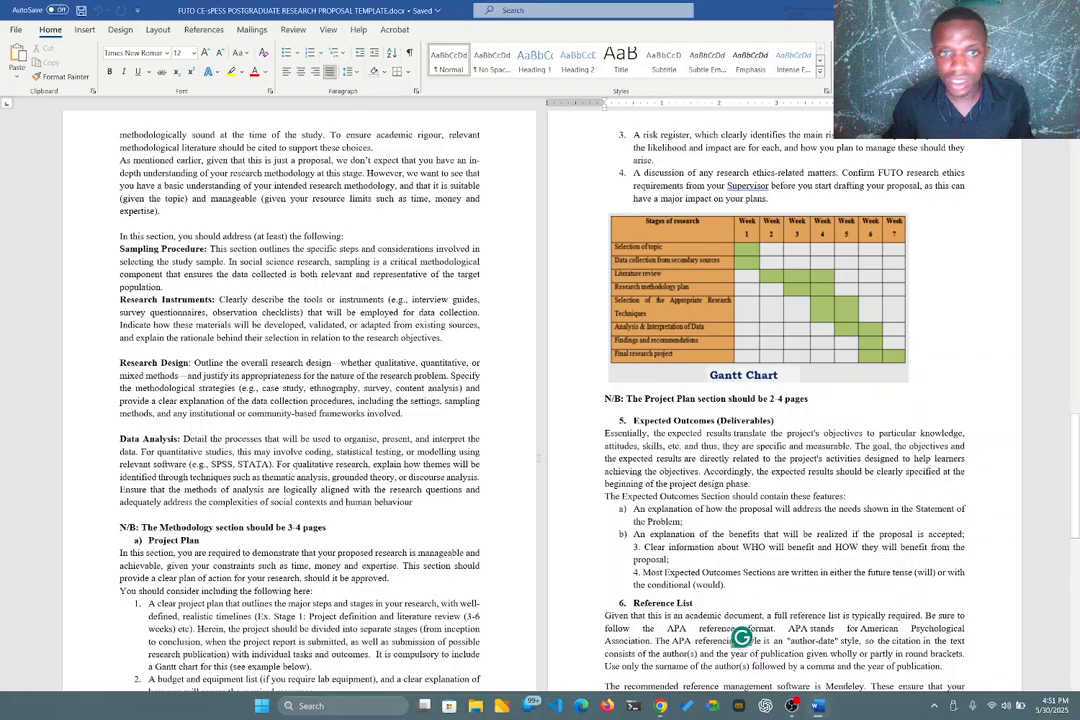
{"action": "scroll", "coordinate": [338, 231], "scroll_direction": "up", "scroll_amount": 20}
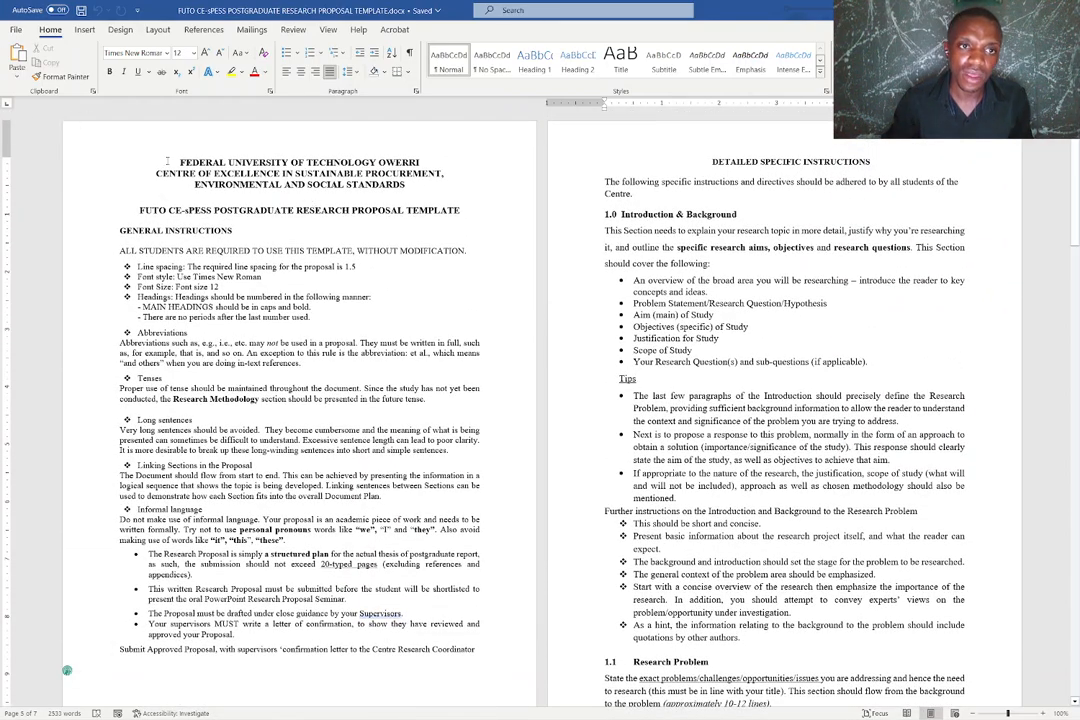
{"action": "left_click_drag", "start_coordinate": [177, 163], "coordinate": [500, 440]}
{"action": "scroll", "coordinate": [840, 608], "scroll_direction": "down", "scroll_amount": 8}
{"action": "scroll", "coordinate": [836, 629], "scroll_direction": "down", "scroll_amount": 15}
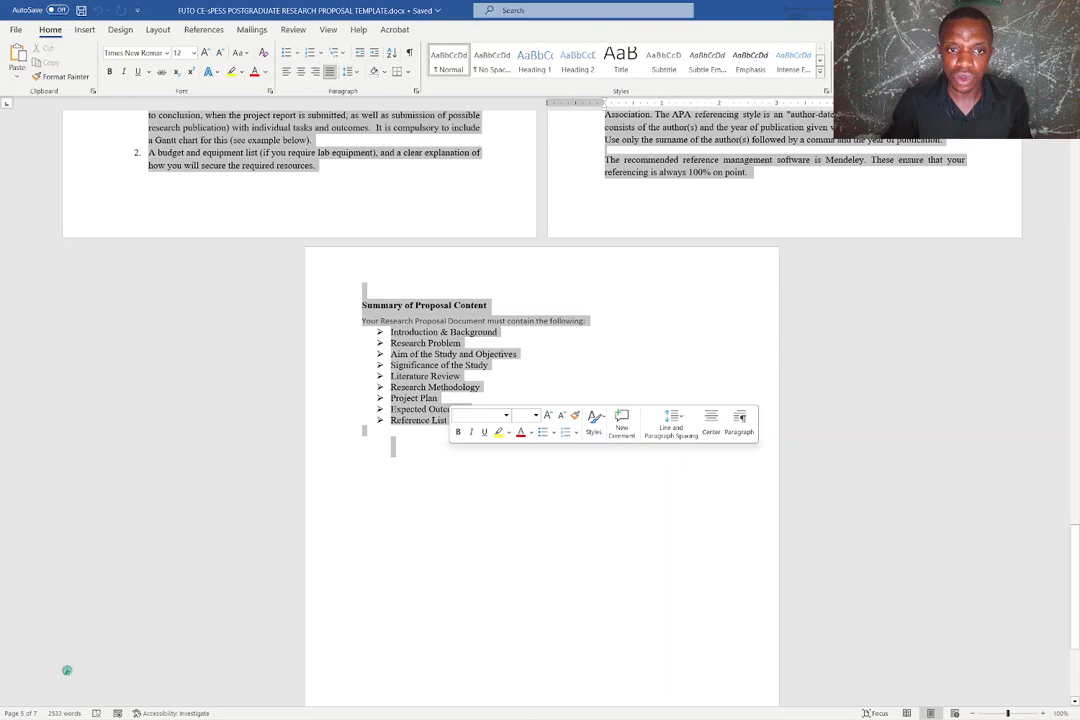
{"action": "right_click", "coordinate": [396, 407]}
{"action": "left_click", "coordinate": [424, 448]}
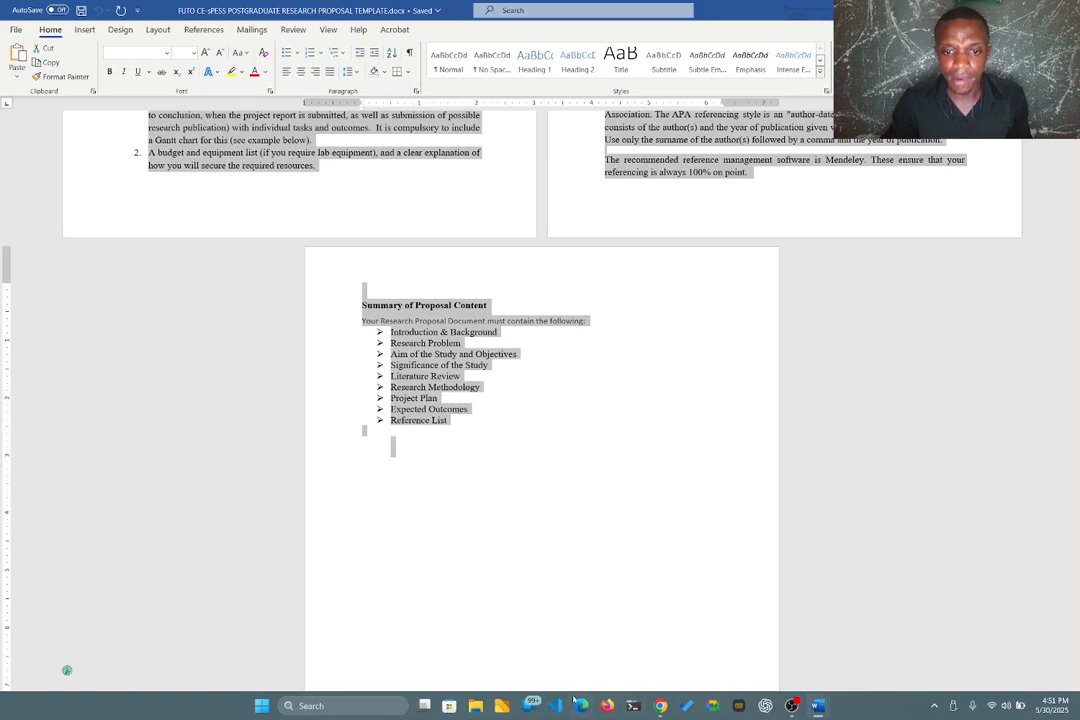
- Switch back to the WriteVerve chat in the browser and send "THIS IS THE TEMPLATE:" followed by the copied template text
{"action": "mouse_move", "coordinate": [660, 706]}
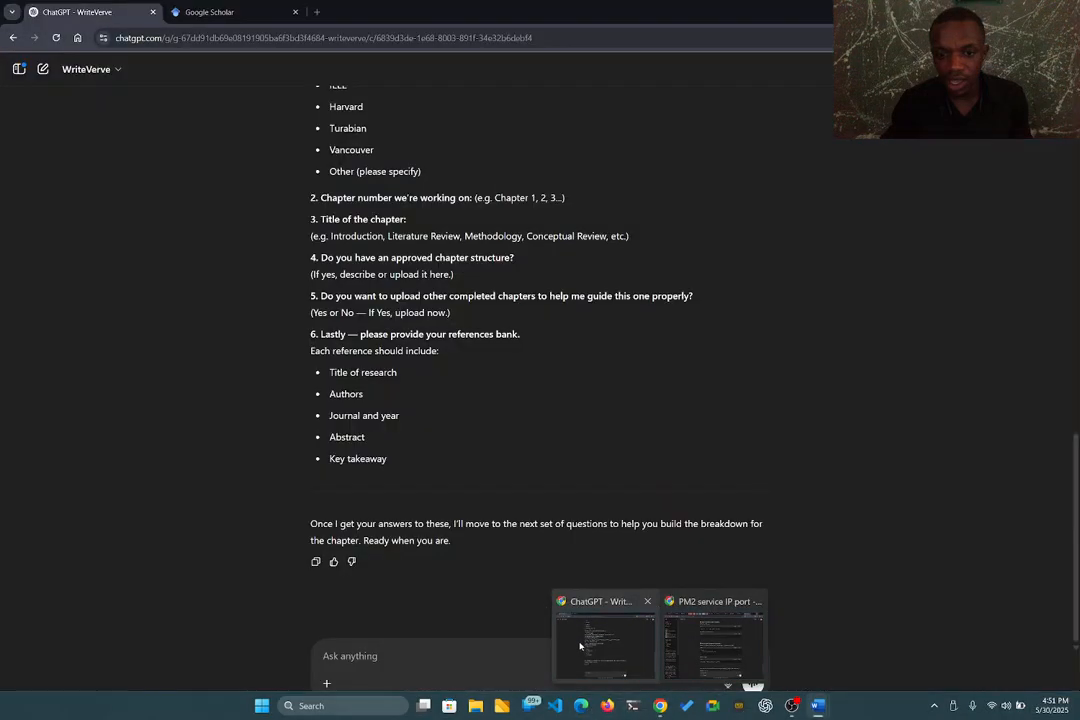
{"action": "left_click", "coordinate": [579, 645]}
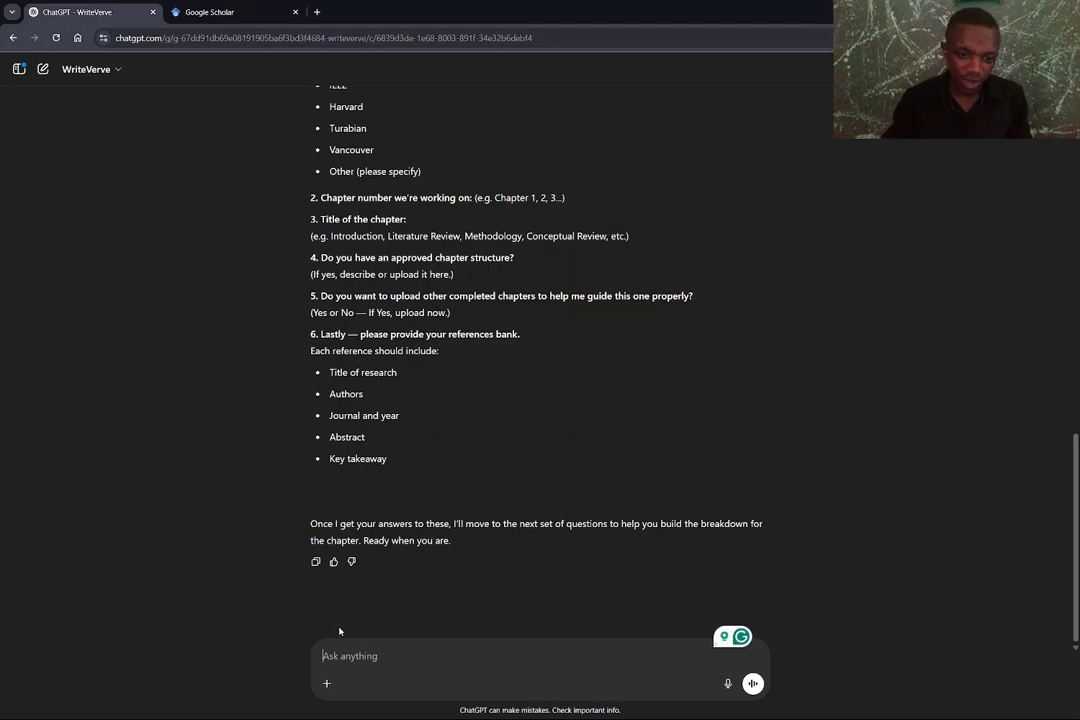
{"action": "type", "text": "THIS"}
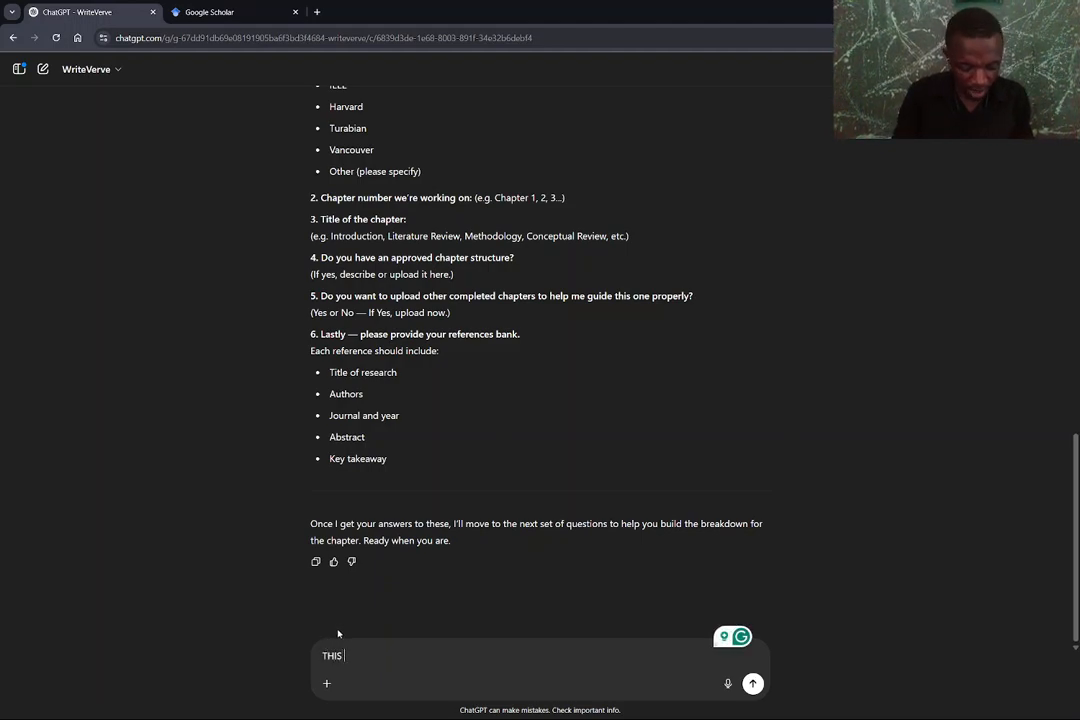
{"action": "type", "text": " IS THE TEM"}
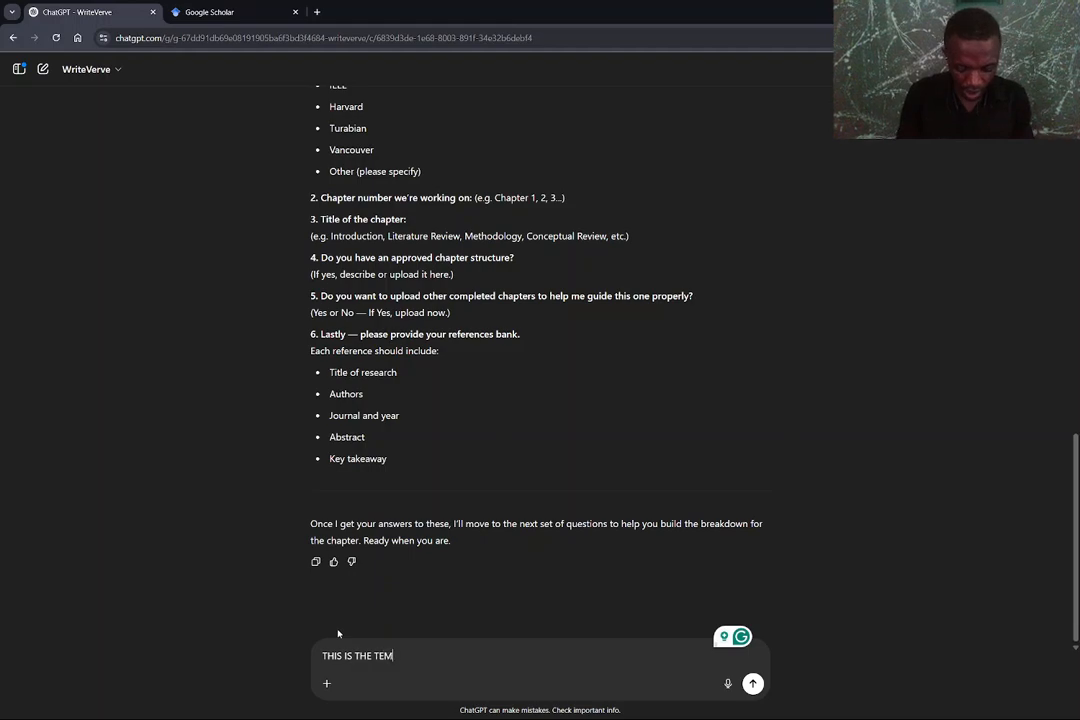
{"action": "type", "text": "PLAT"}
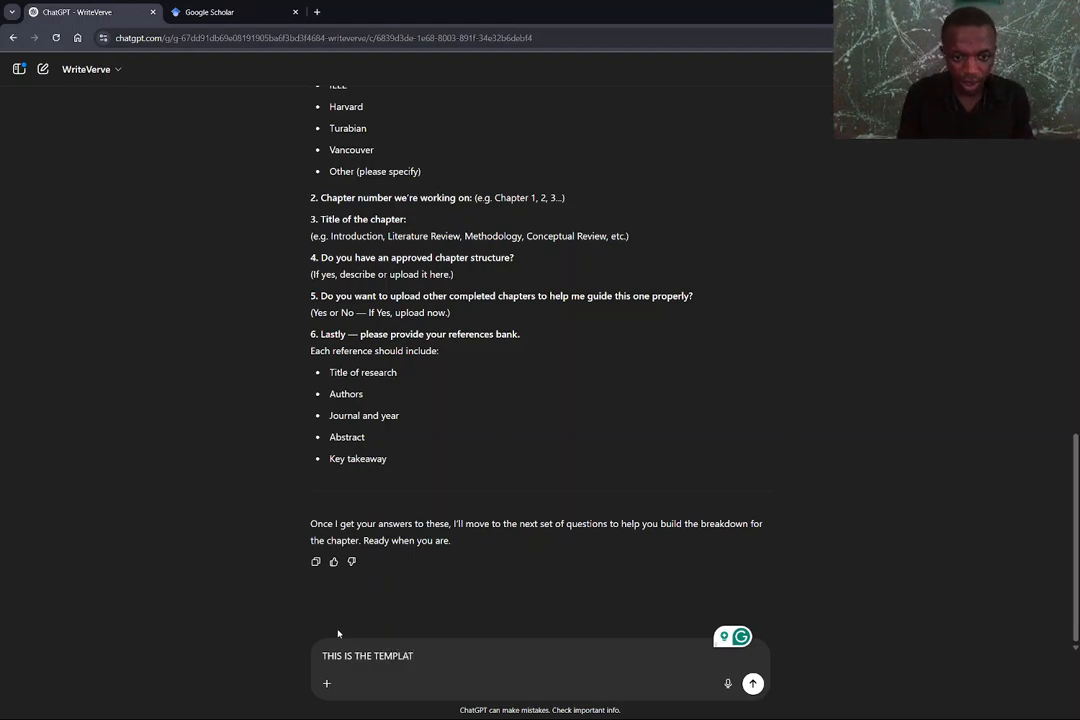
{"action": "type", "text": "W"}
{"action": "key", "text": "BackSpace"}
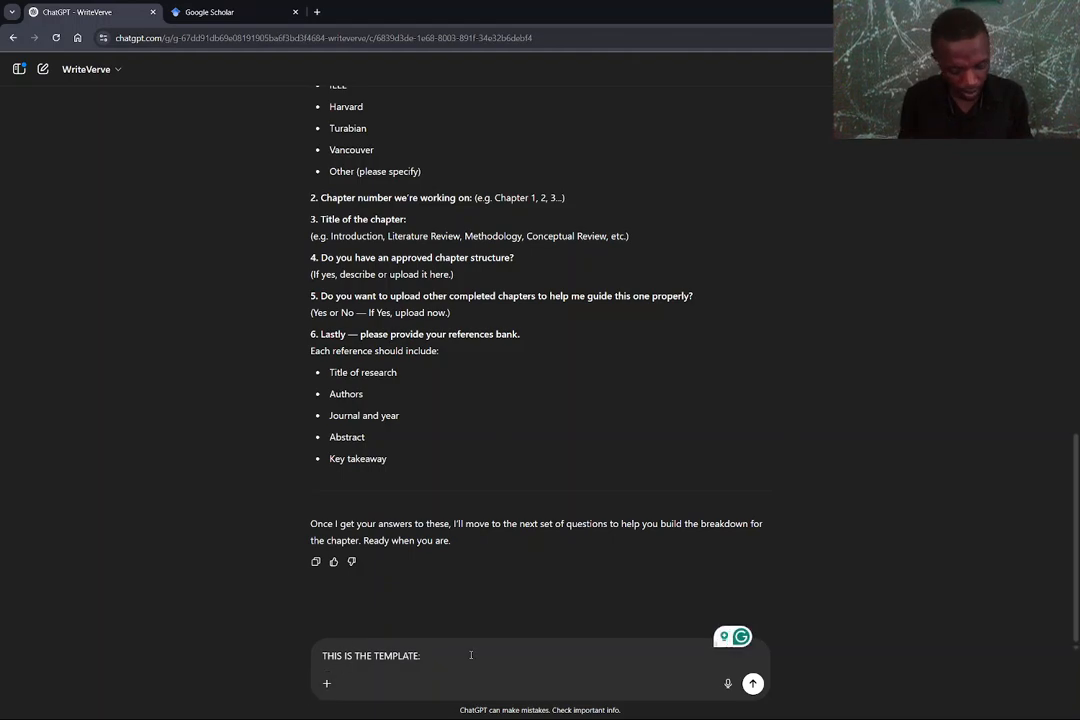
{"action": "key", "text": "ctrl+v"}
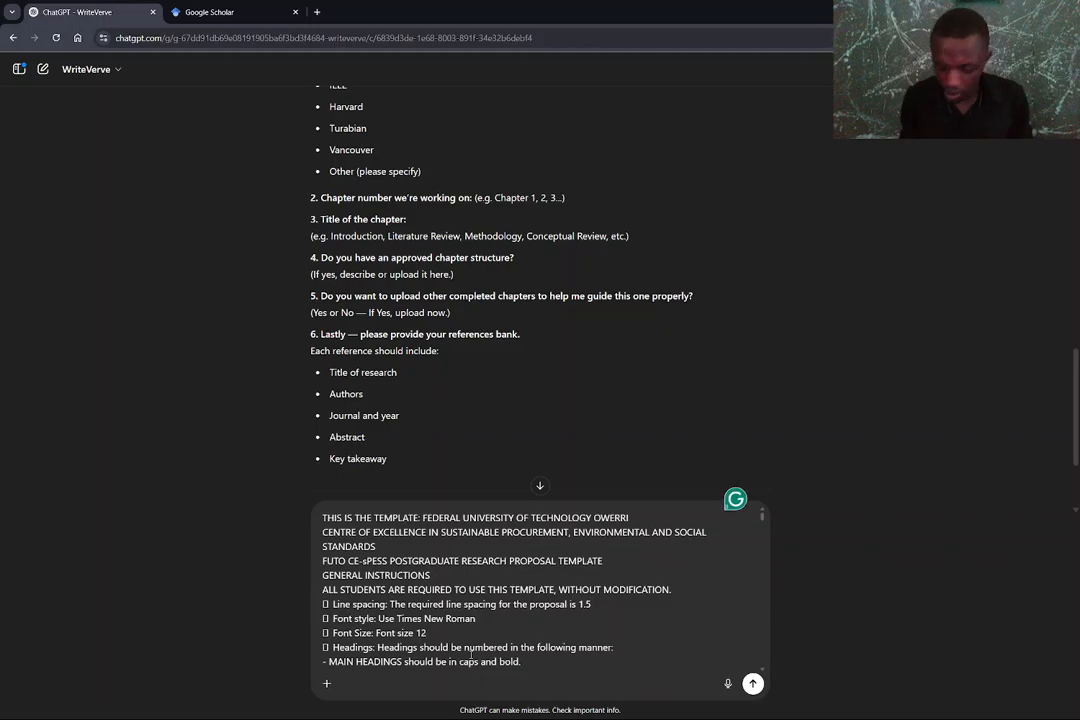
{"action": "key", "text": "Return"}
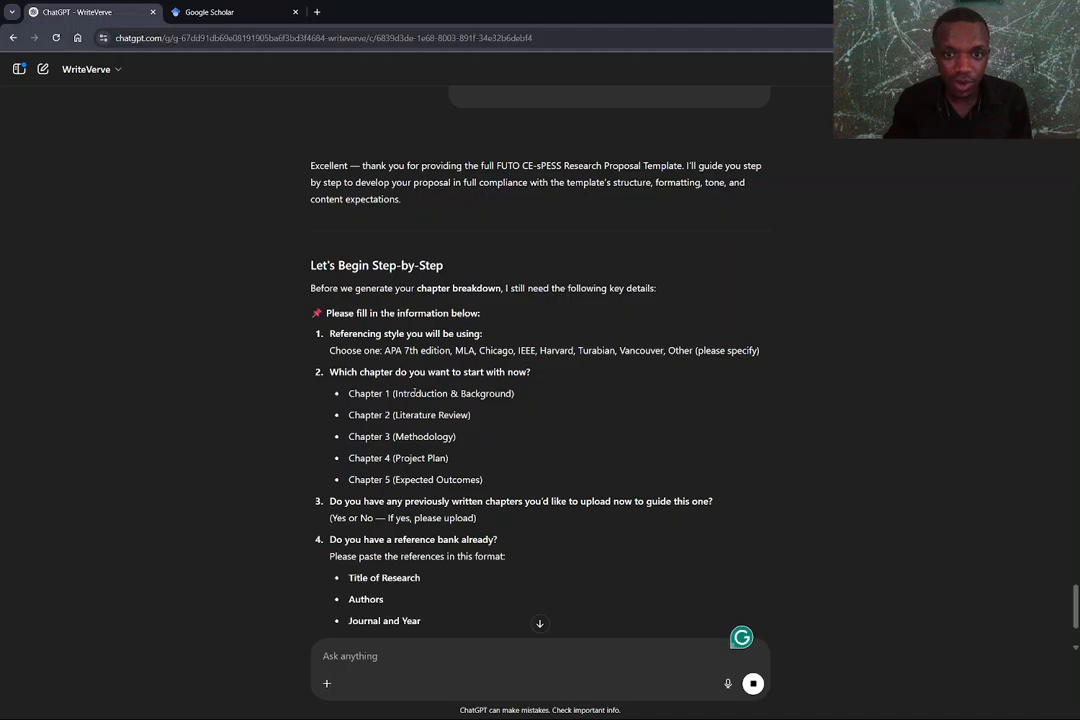
- Read WriteVerve's list of required details, and check the general instructions and Introduction & Background requirements in the Word template
{"action": "scroll", "coordinate": [362, 390], "scroll_direction": "down", "scroll_amount": 2}
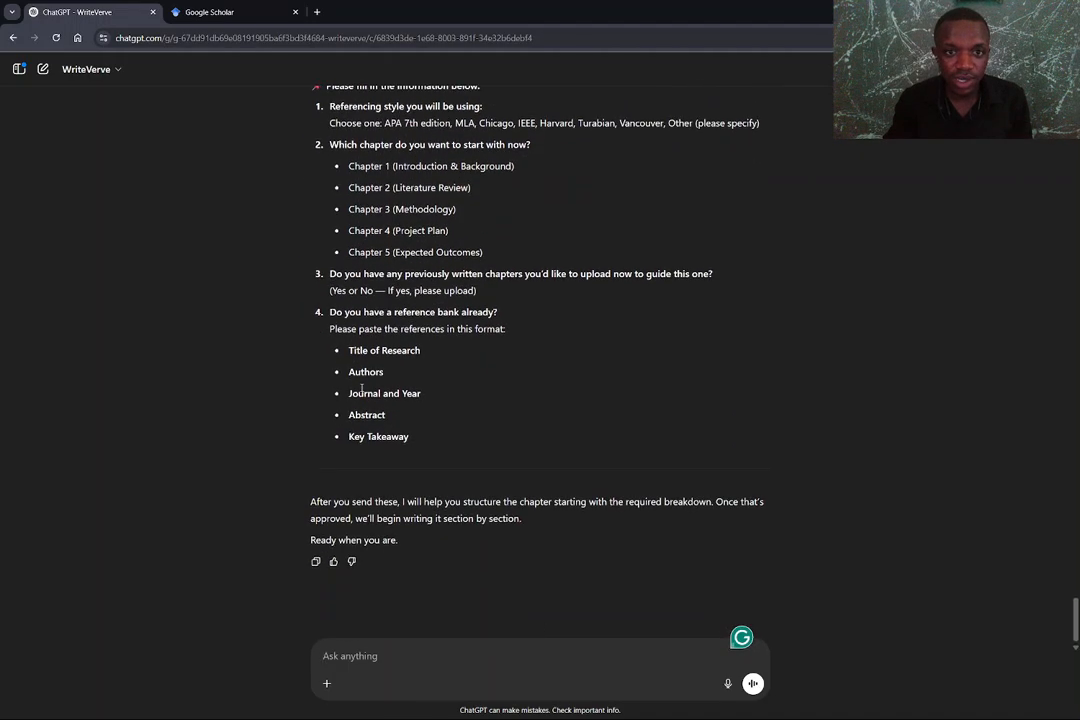
{"action": "scroll", "coordinate": [362, 390], "scroll_direction": "up", "scroll_amount": 4}
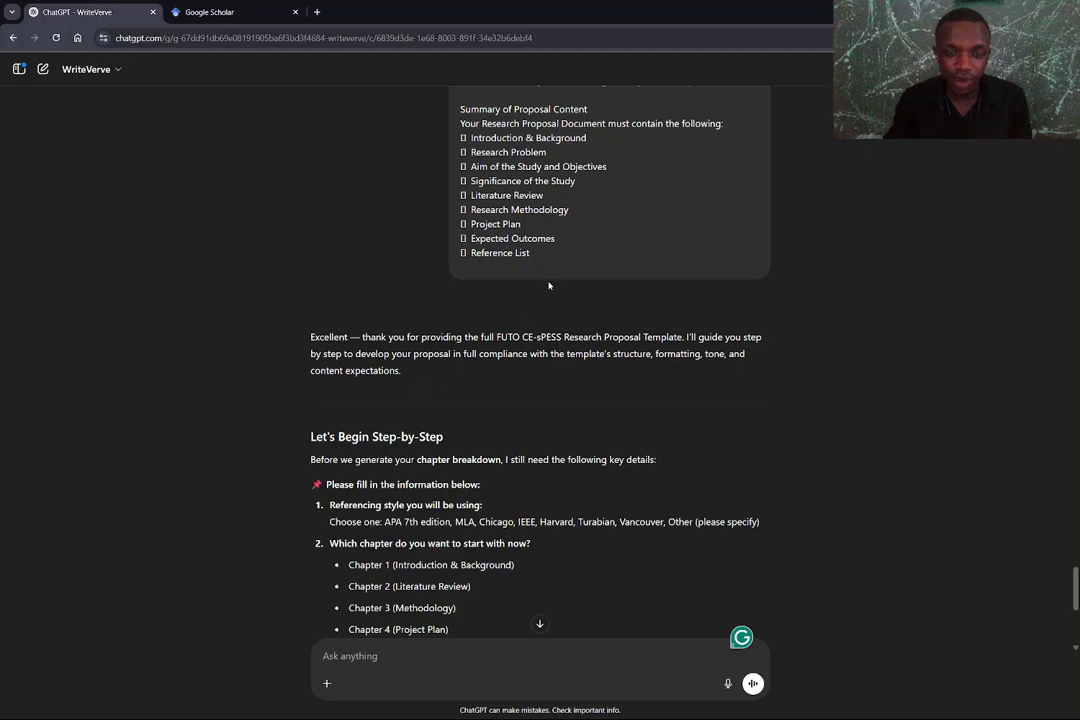
{"action": "scroll", "coordinate": [548, 287], "scroll_direction": "down", "scroll_amount": 2}
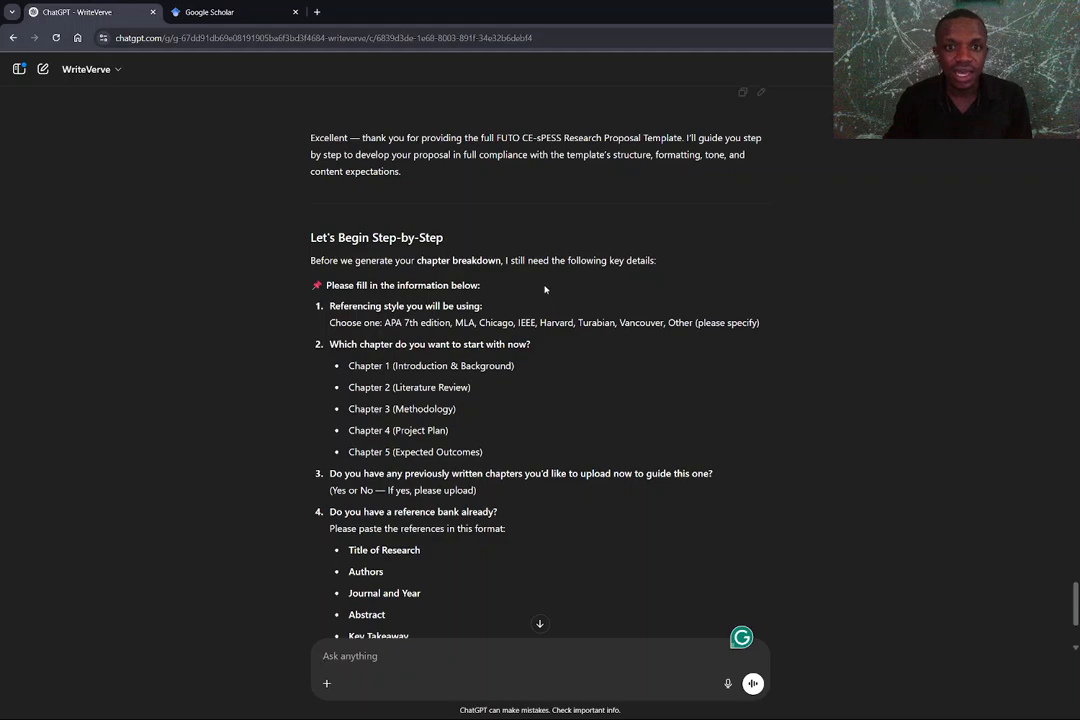
{"action": "scroll", "coordinate": [545, 289], "scroll_direction": "down", "scroll_amount": 1}
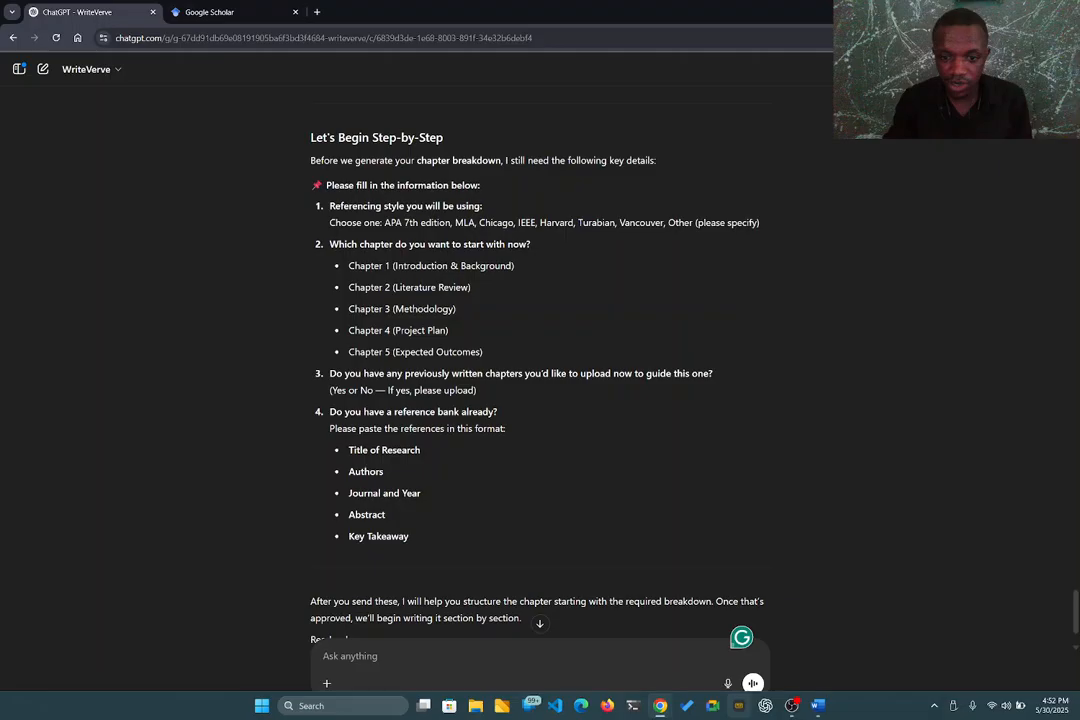
{"action": "left_click", "coordinate": [818, 705]}
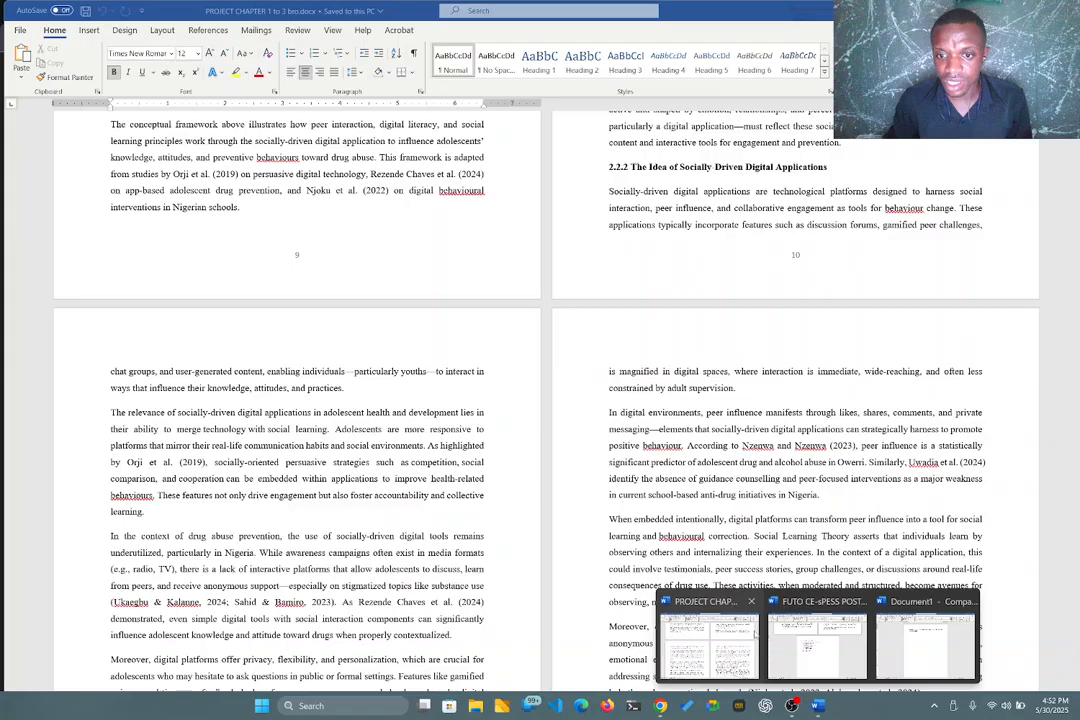
{"action": "left_click", "coordinate": [812, 645]}
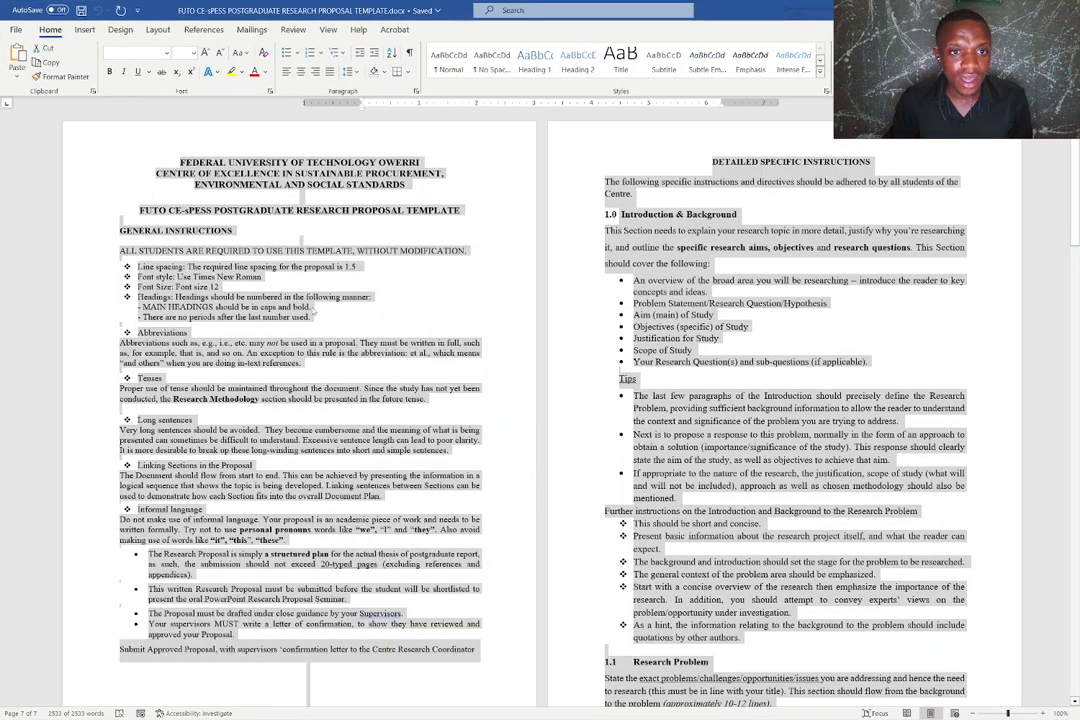
{"action": "left_click", "coordinate": [312, 311]}
{"action": "scroll", "coordinate": [289, 172], "scroll_direction": "down", "scroll_amount": 3}
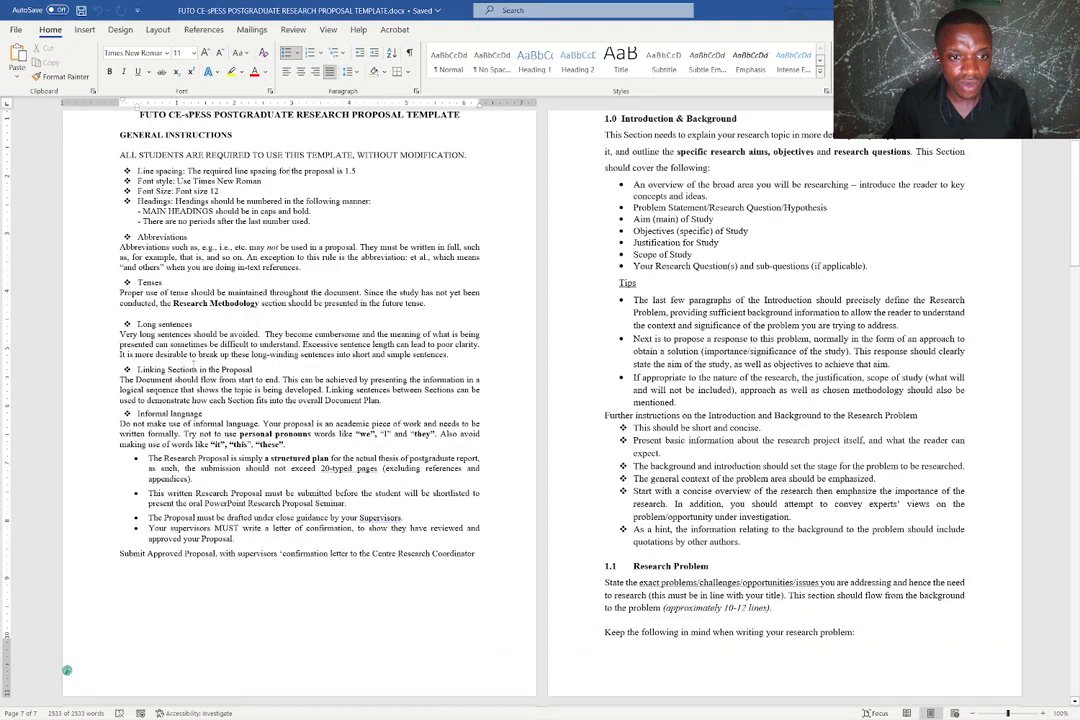
{"action": "scroll", "coordinate": [67, 670], "scroll_direction": "down", "scroll_amount": 2}
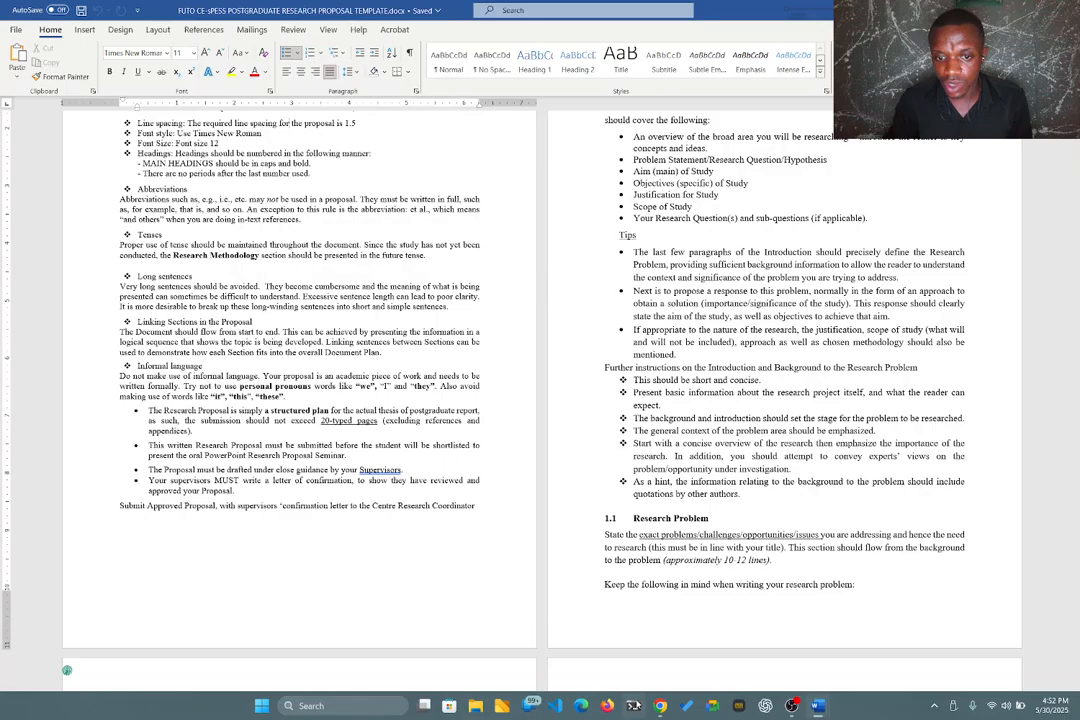
- Switch back to the WriteVerve chat and draft a reply with three numbered answers: "1. apa 7th", "2. chapter 1" and "3. no"
{"action": "left_click", "coordinate": [660, 705]}
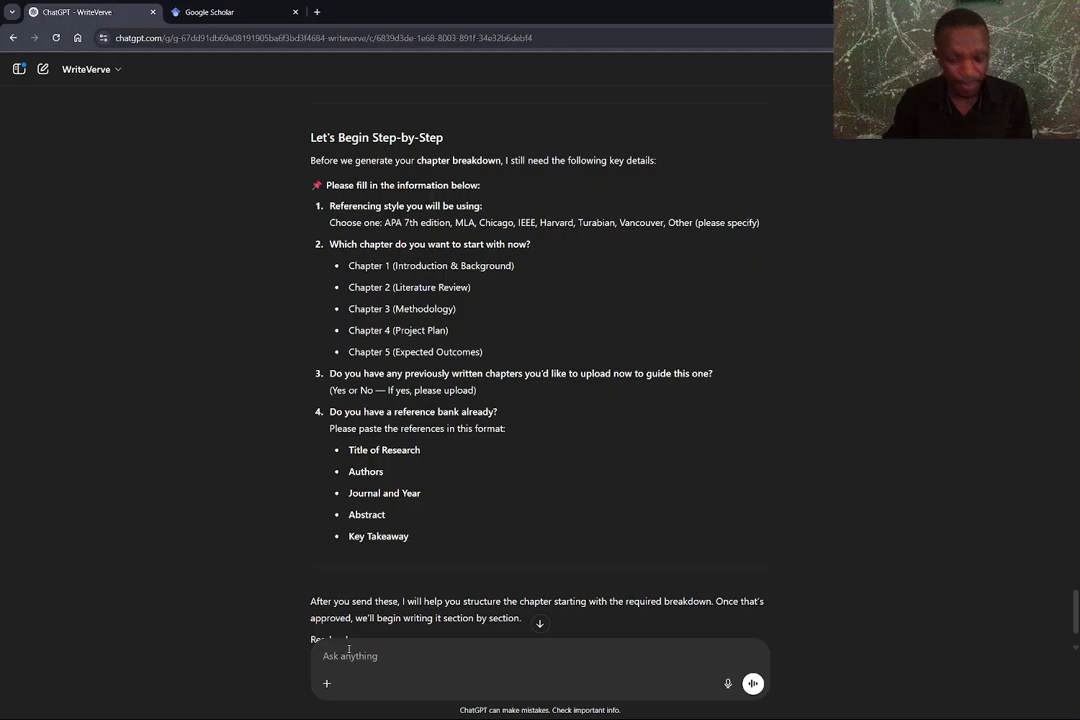
{"action": "type", "text": "1."}
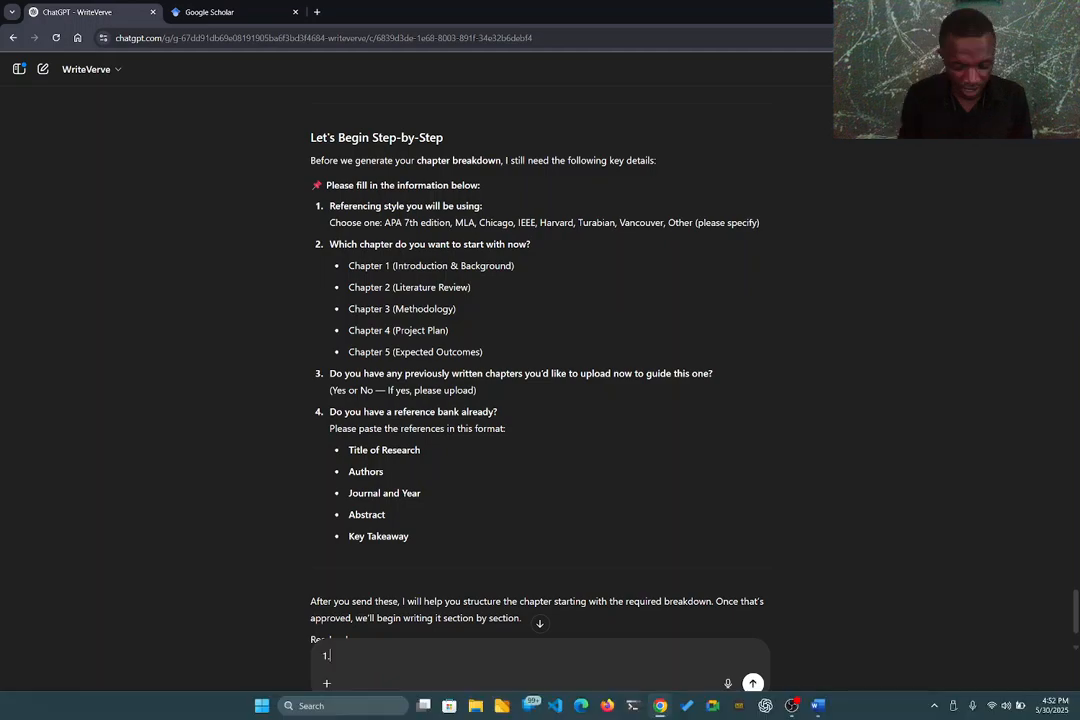
{"action": "type", "text": " apa"}
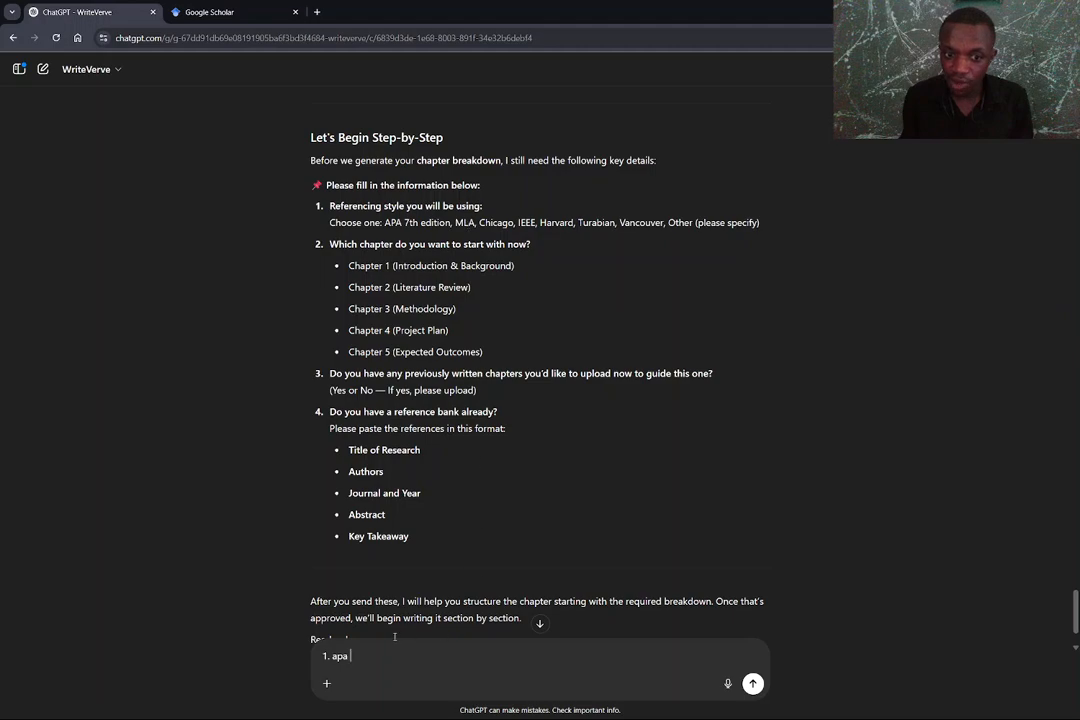
{"action": "type", "text": "7"}
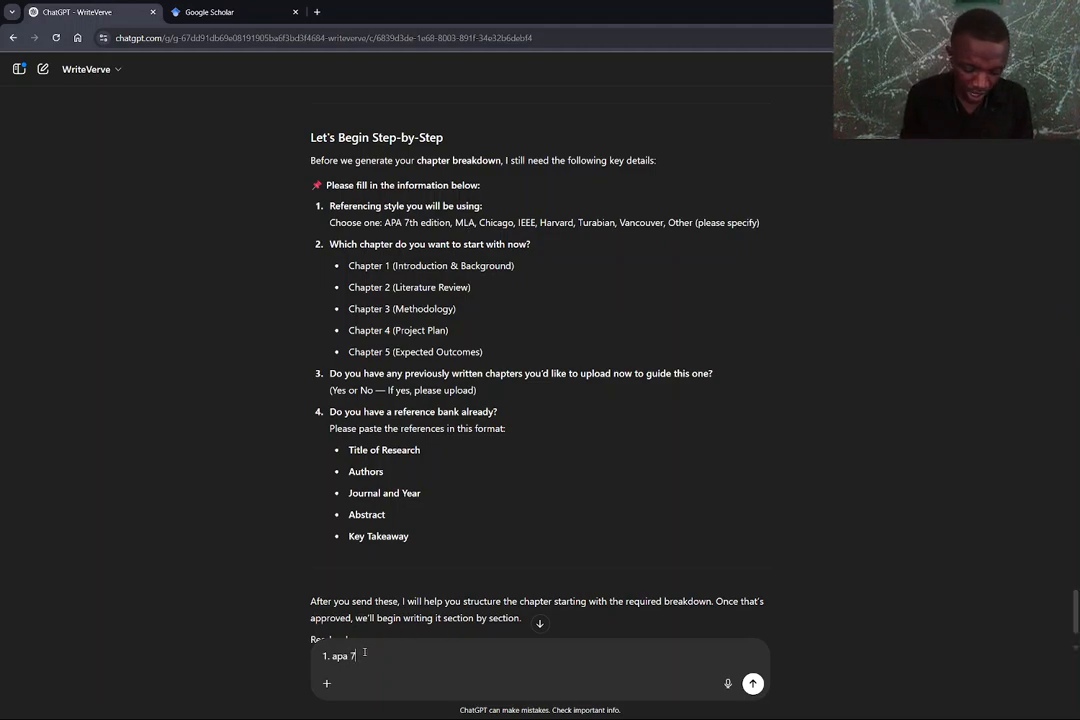
{"action": "type", "text": "th"}
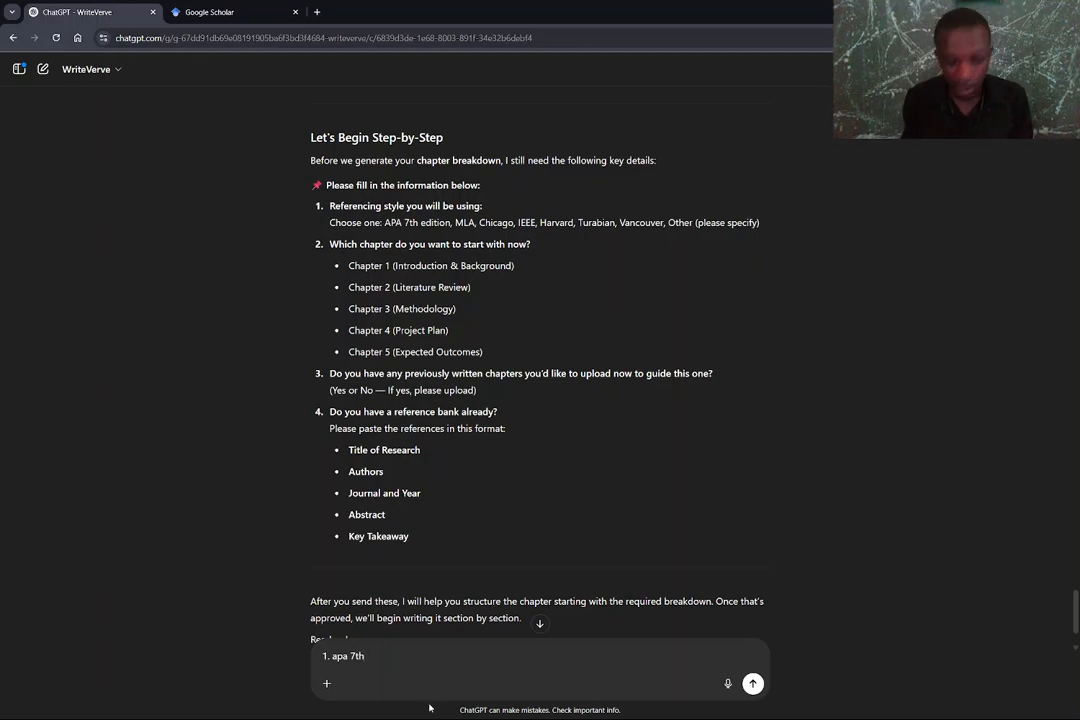
{"action": "key", "text": "shift+Return"}
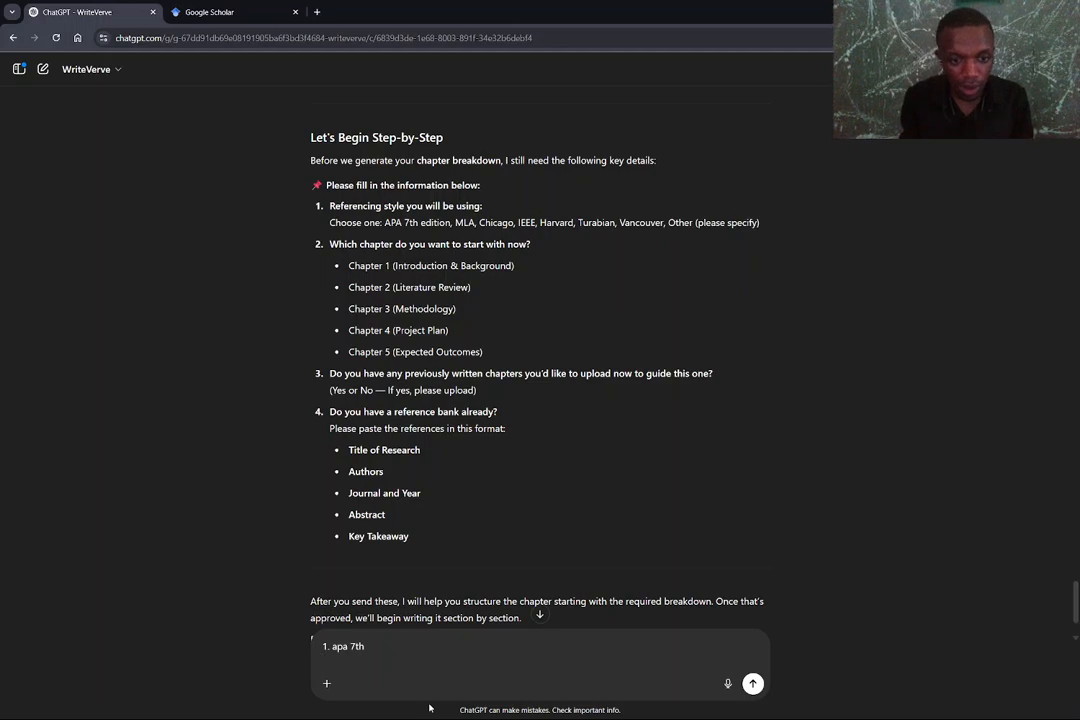
{"action": "type", "text": "2."}
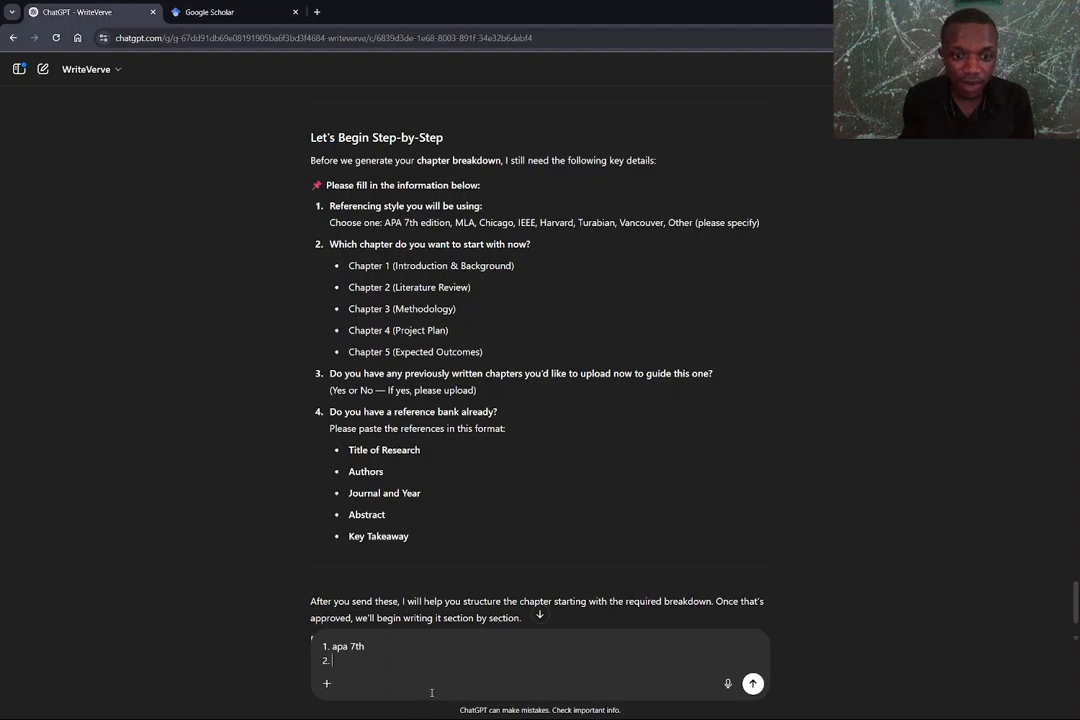
{"action": "type", "text": " chapte"}
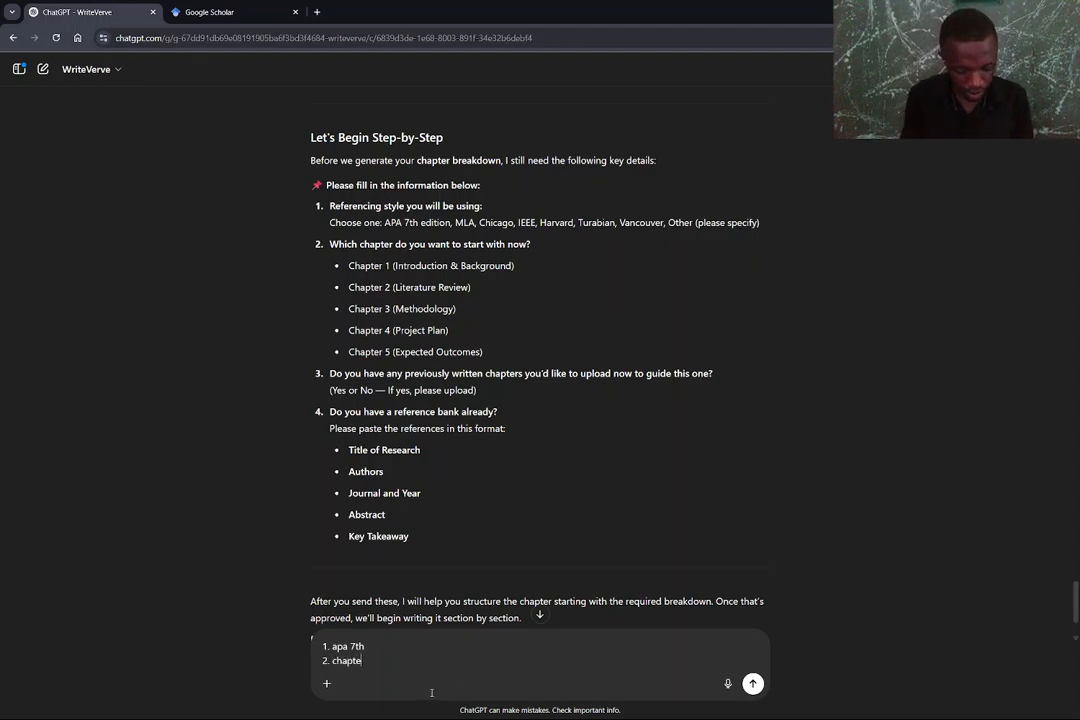
{"action": "type", "text": "r 1 3. "}
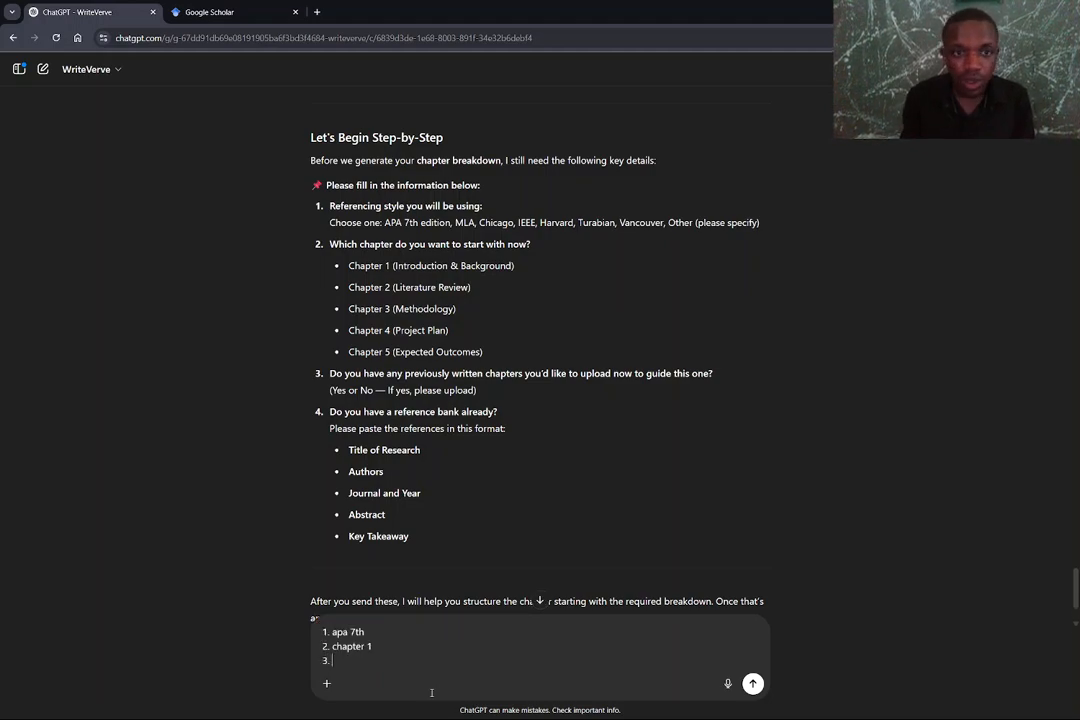
{"action": "type", "text": "no"}
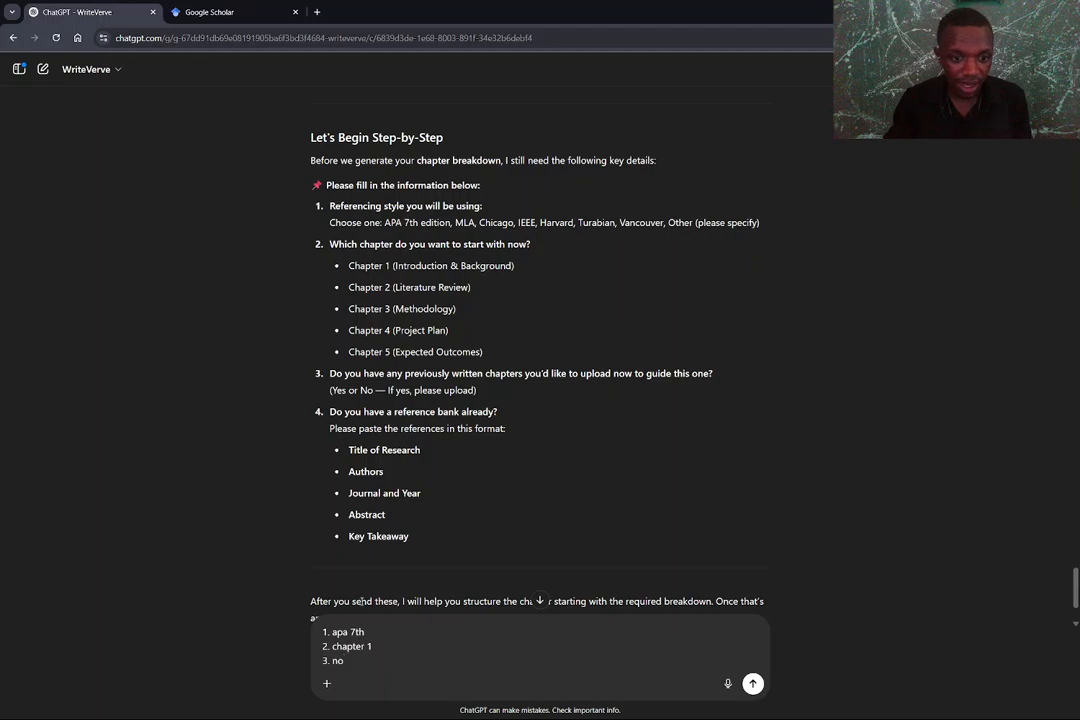
- Add a fourth line numbered "4." to the draft reply and review WriteVerve's reference bank question and its required format
{"action": "left_click", "coordinate": [329, 686]}
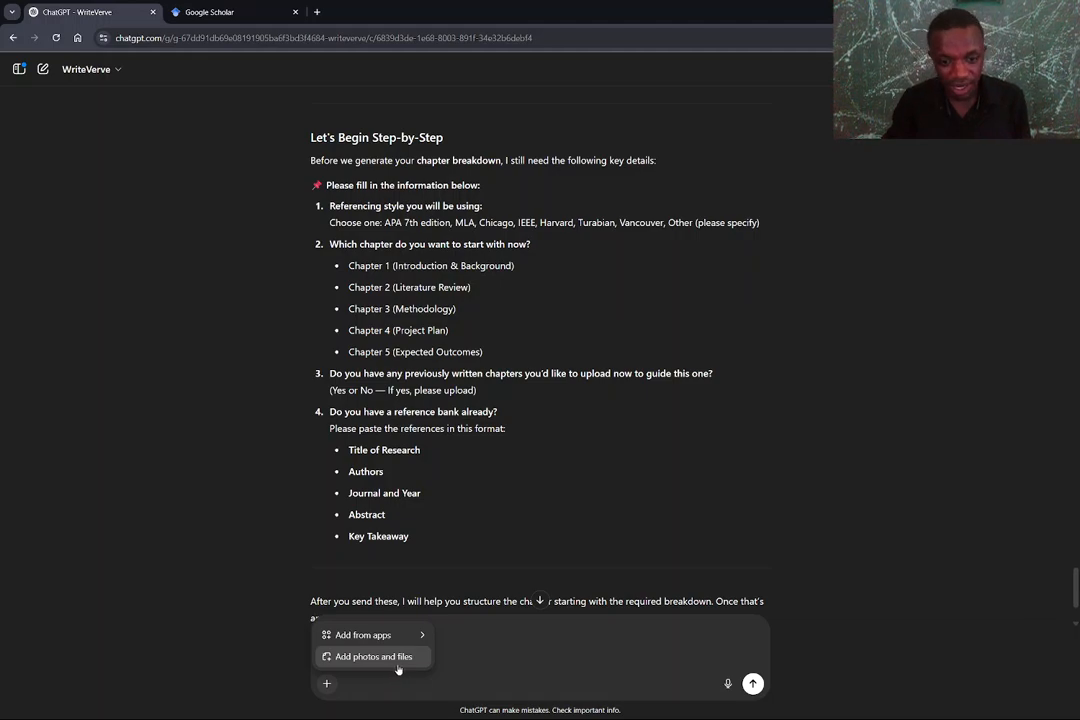
{"action": "left_click", "coordinate": [523, 655]}
{"action": "type", "text": "1. apa 7th 2. chapter 1 3. no"}
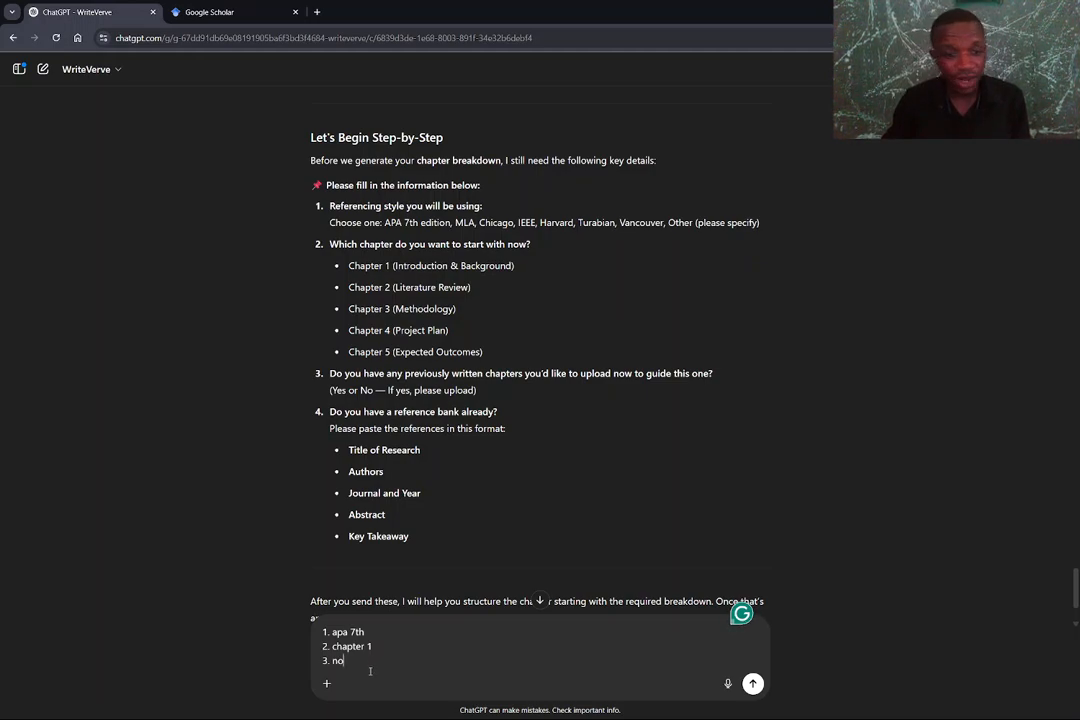
{"action": "key", "text": "shift+Return"}
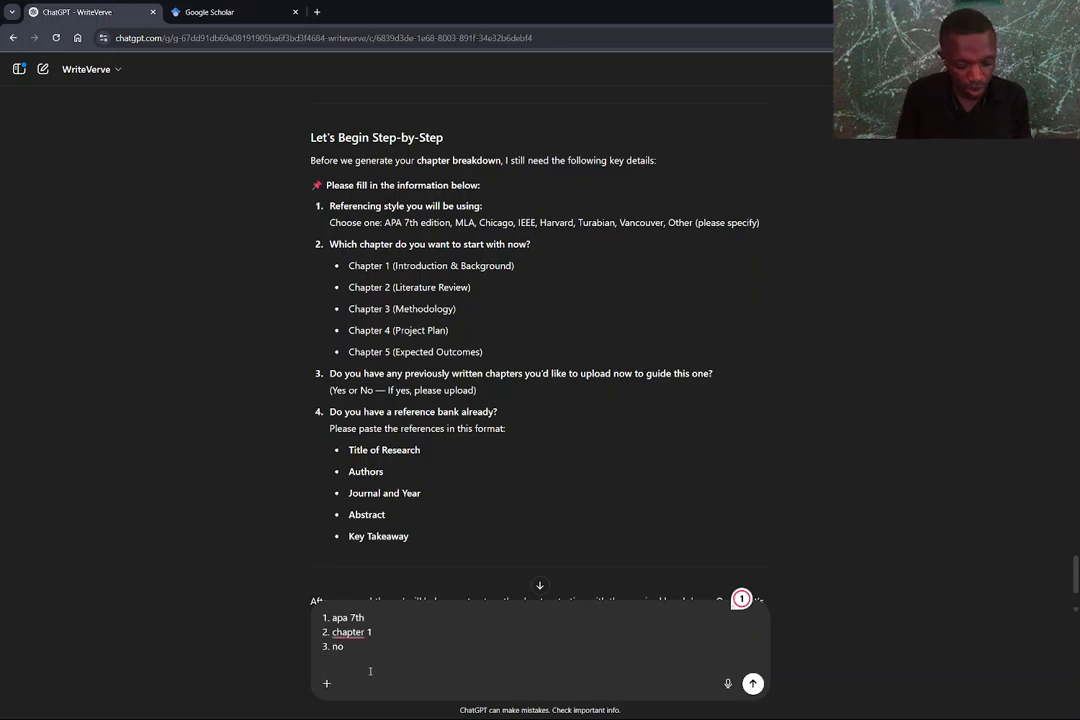
{"action": "type", "text": "4."}
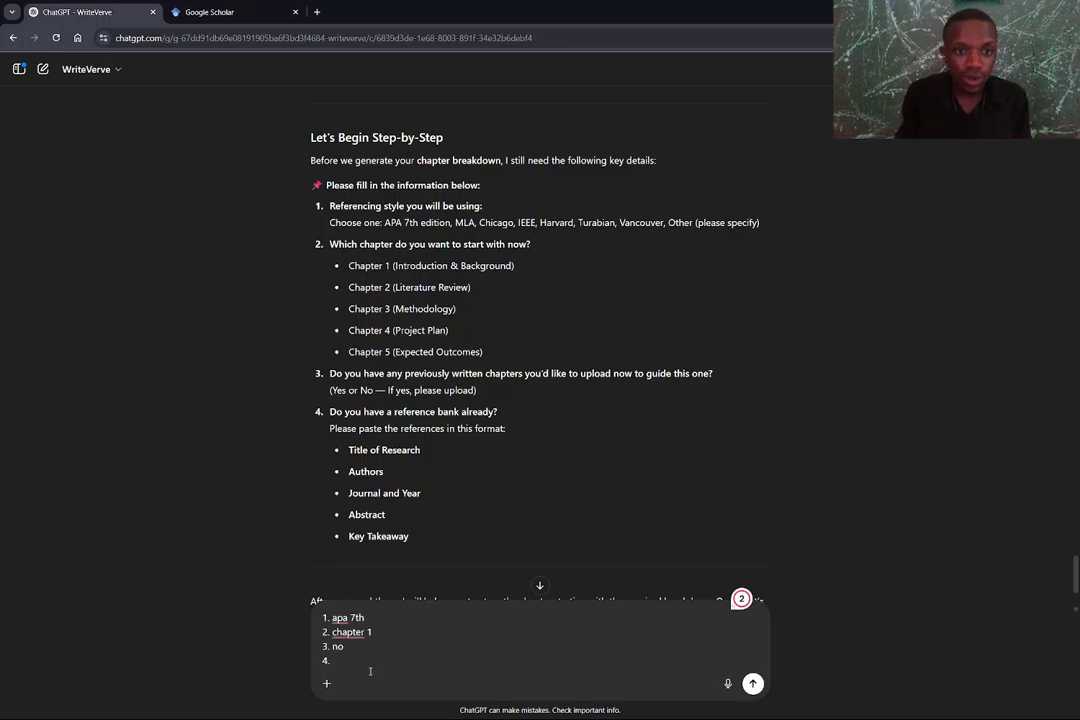
{"action": "scroll", "coordinate": [418, 449], "scroll_direction": "down", "scroll_amount": 2}
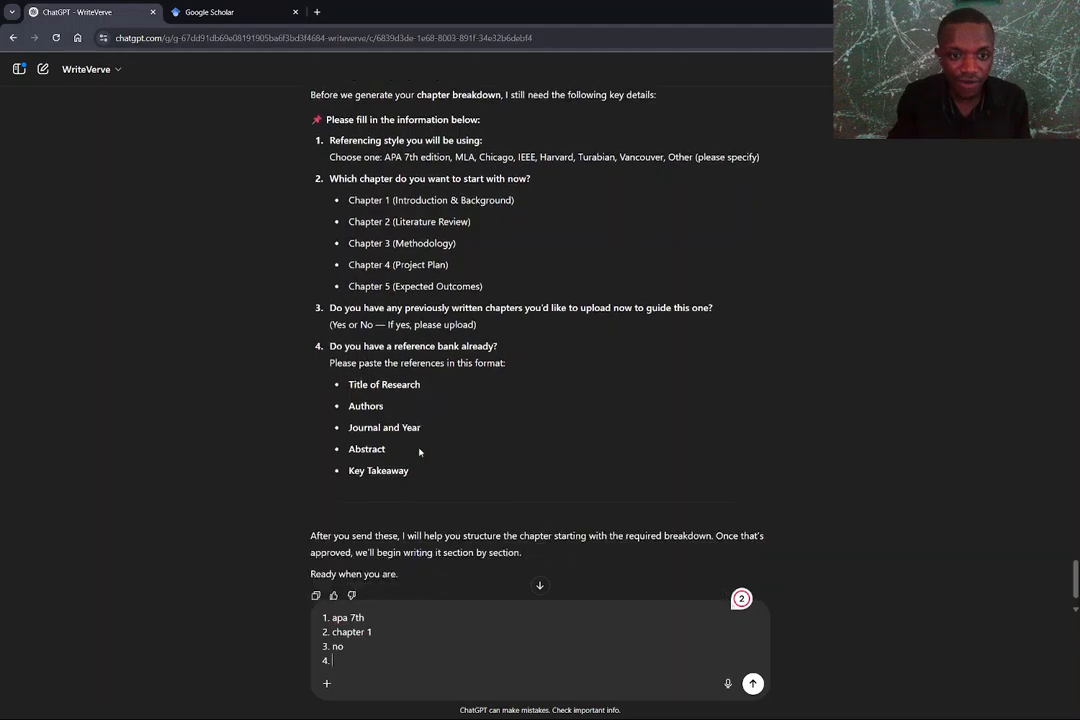
{"action": "scroll", "coordinate": [430, 450], "scroll_direction": "up", "scroll_amount": 3}
{"action": "scroll", "coordinate": [433, 451], "scroll_direction": "down", "scroll_amount": 2}
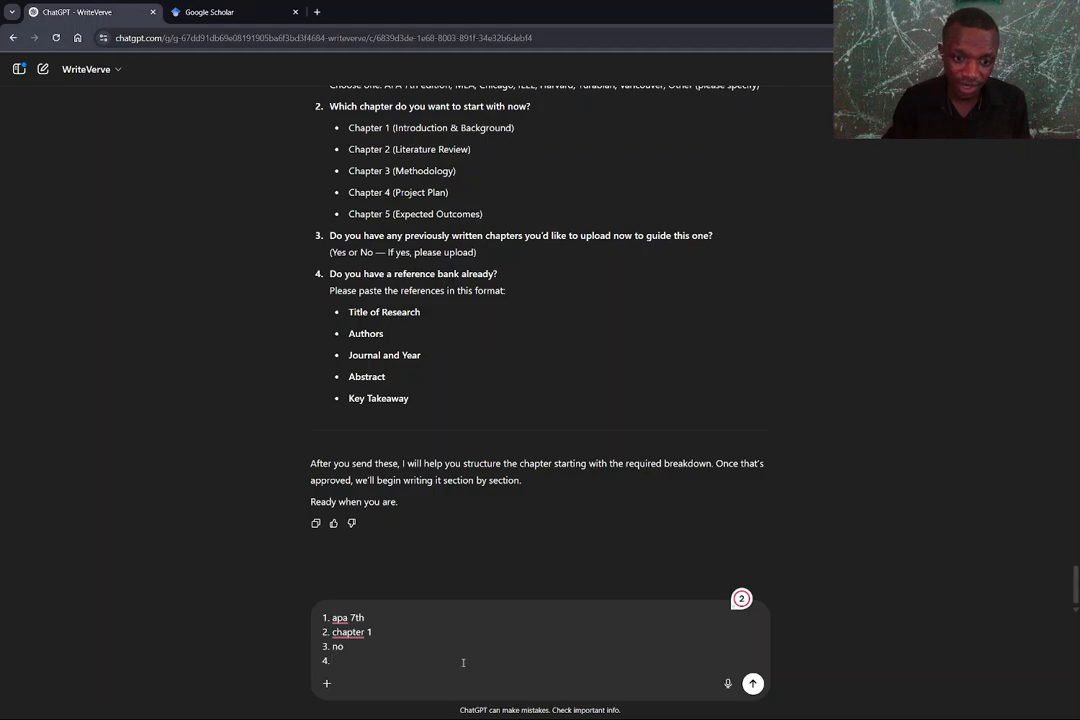
- Copy the research title "ASSESSING SPATIAL AND SOCIAL INEQUALITIES IN FLOOD RISK AWARENESS AND RESPONSE IN ASABA" from the first message of the WriteVerve chat
{"action": "left_click", "coordinate": [224, 11]}
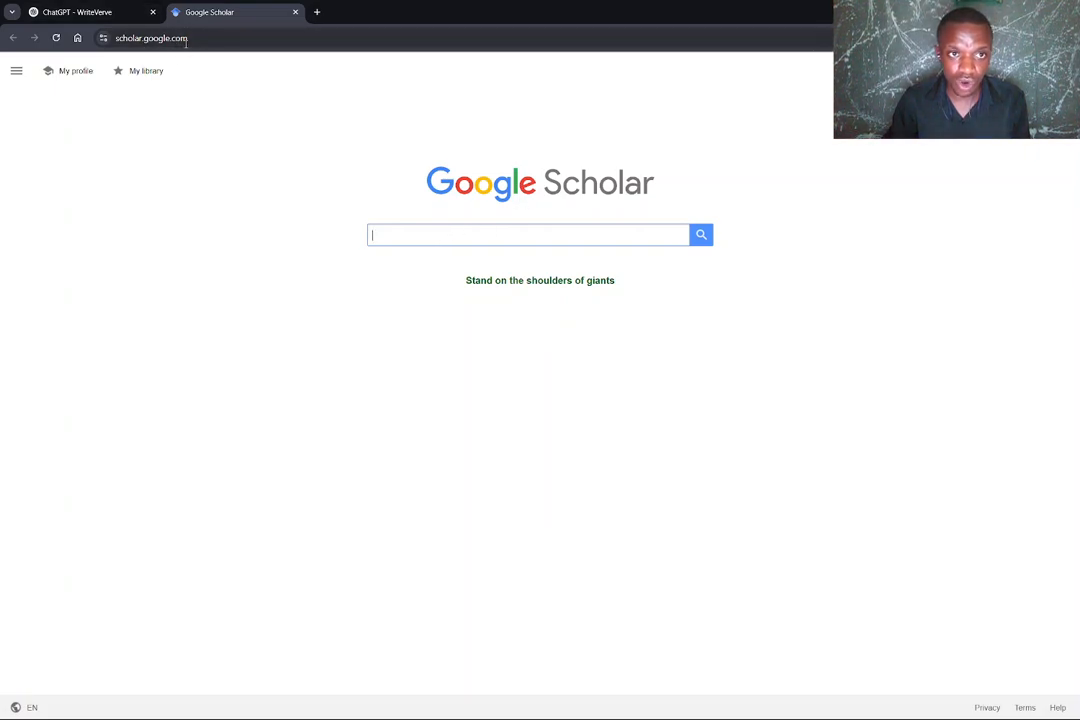
{"action": "left_click", "coordinate": [76, 11]}
{"action": "scroll", "coordinate": [600, 350], "scroll_direction": "up", "scroll_amount": 15}
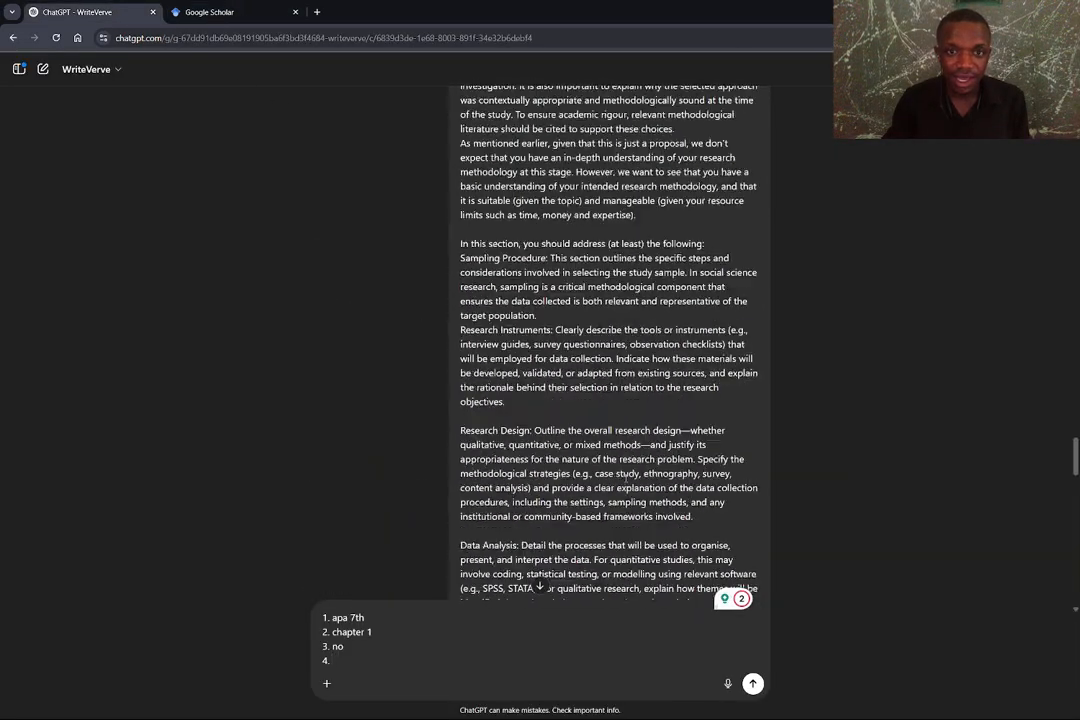
{"action": "scroll", "coordinate": [625, 475], "scroll_direction": "up", "scroll_amount": 20}
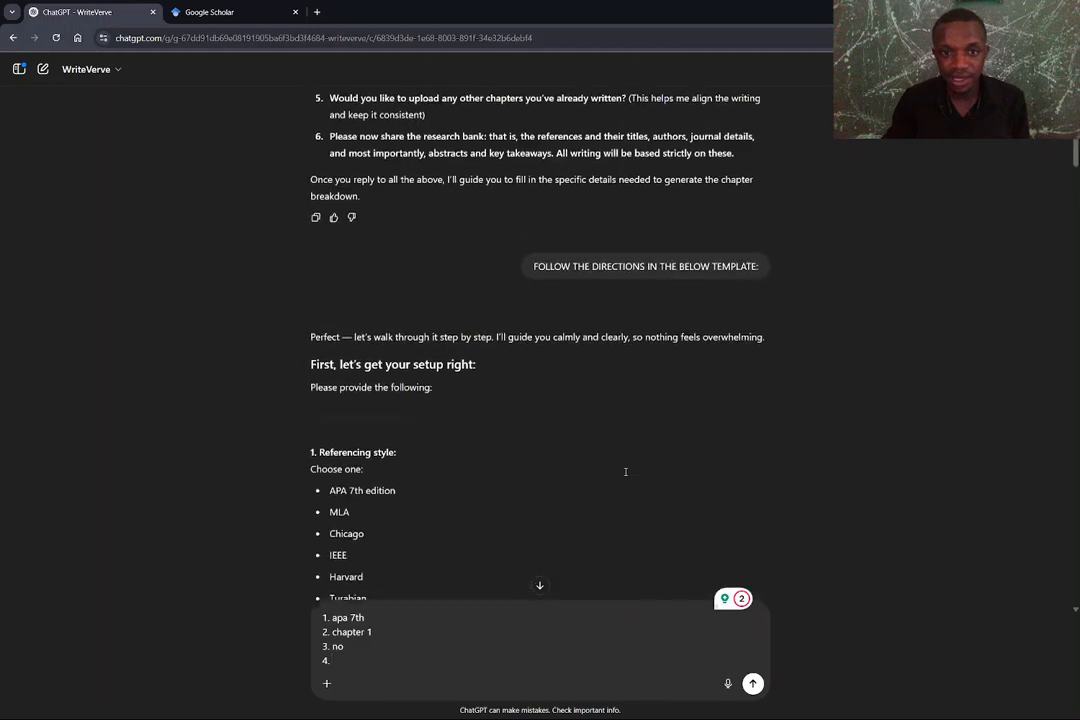
{"action": "scroll", "coordinate": [625, 471], "scroll_direction": "up", "scroll_amount": 5}
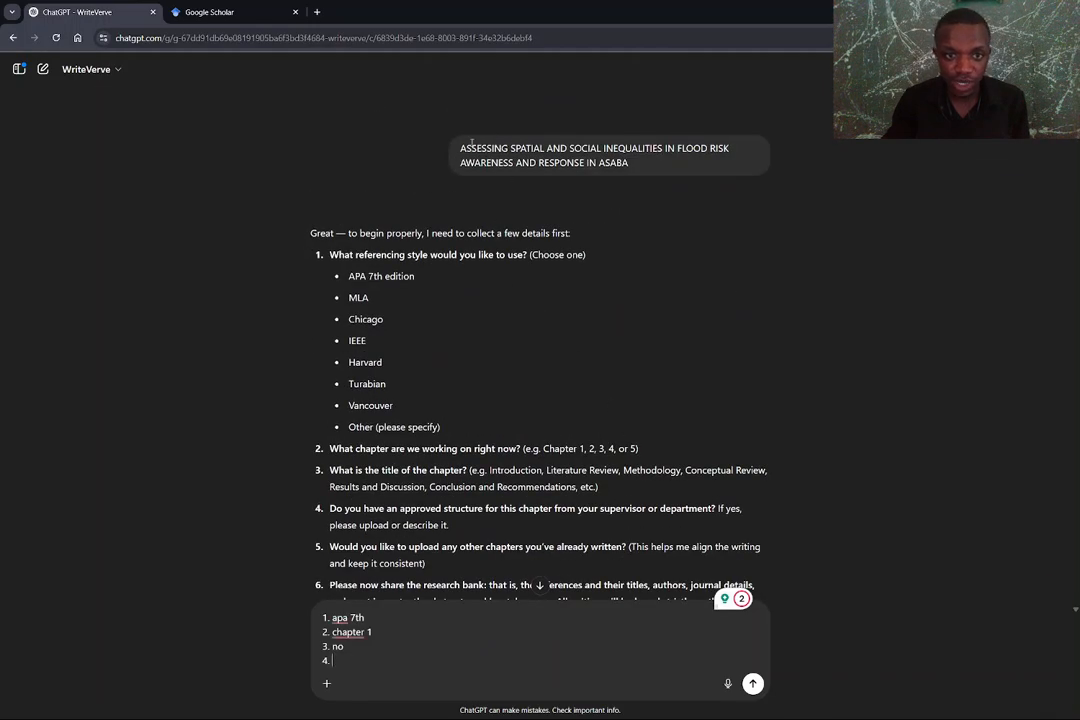
{"action": "left_click_drag", "start_coordinate": [460, 148], "coordinate": [699, 167]}
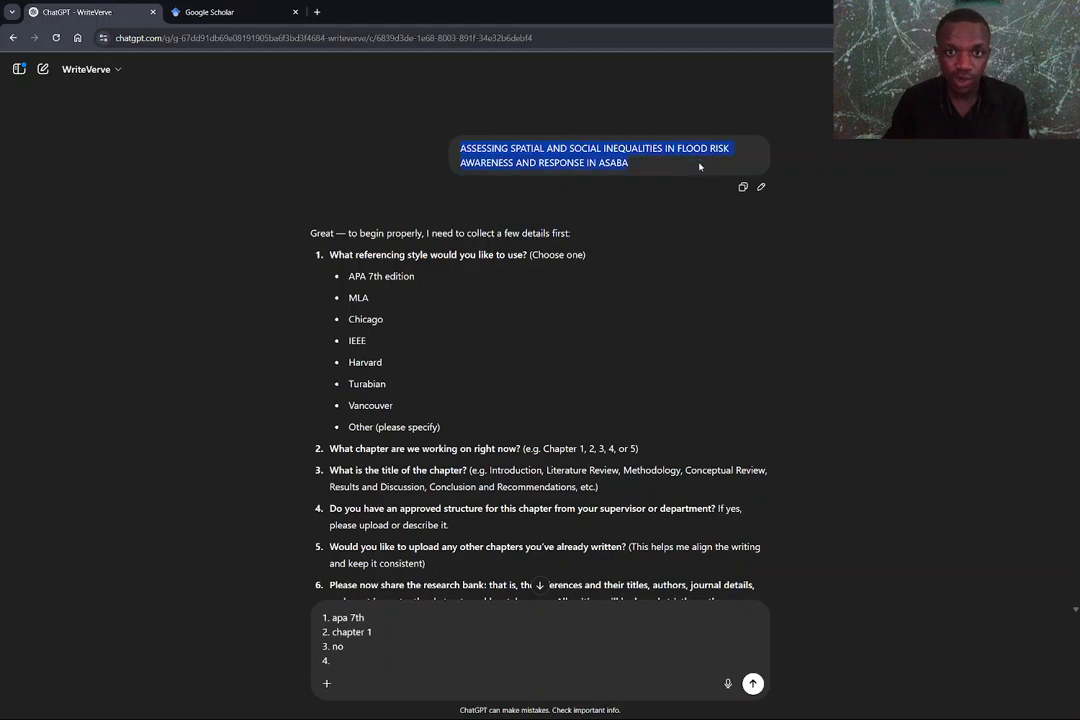
{"action": "right_click", "coordinate": [598, 163]}
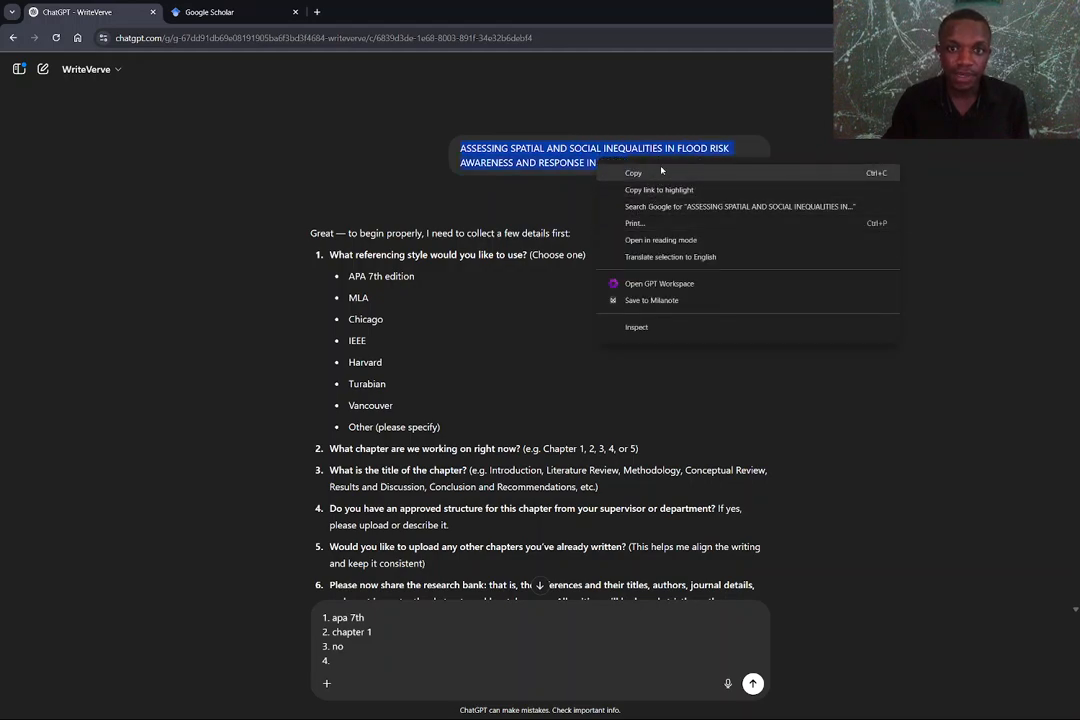
{"action": "left_click", "coordinate": [620, 171]}
- Search Google Scholar for the copied research title and skim the first page of results
{"action": "left_click", "coordinate": [205, 13]}
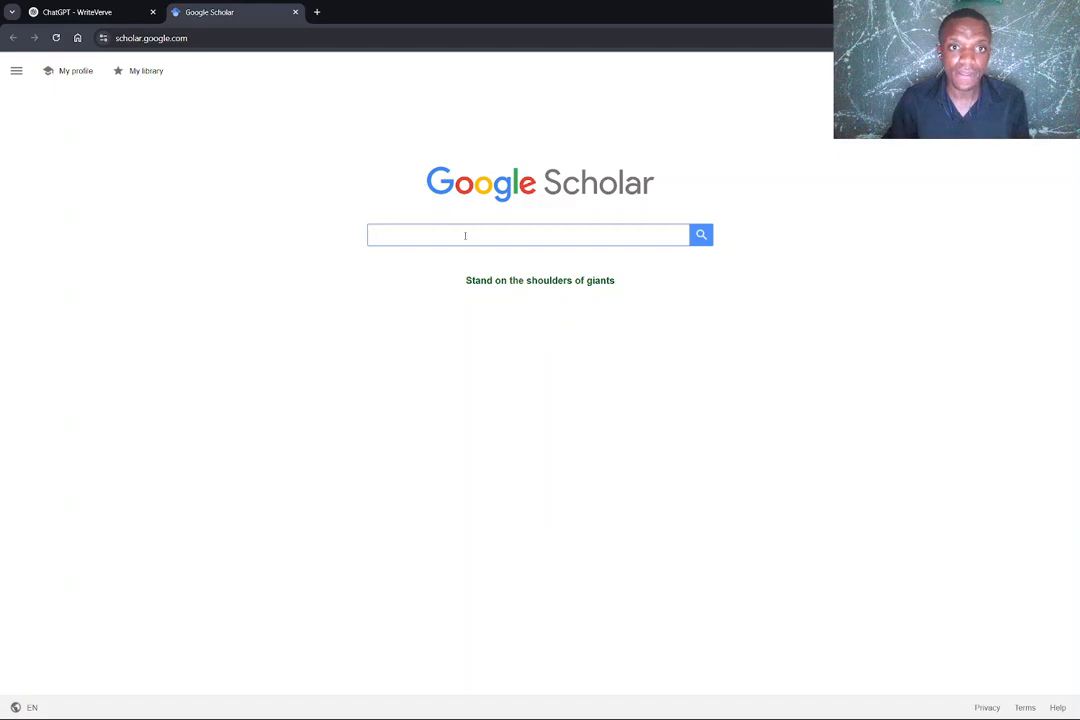
{"action": "key", "text": "ctrl+v"}
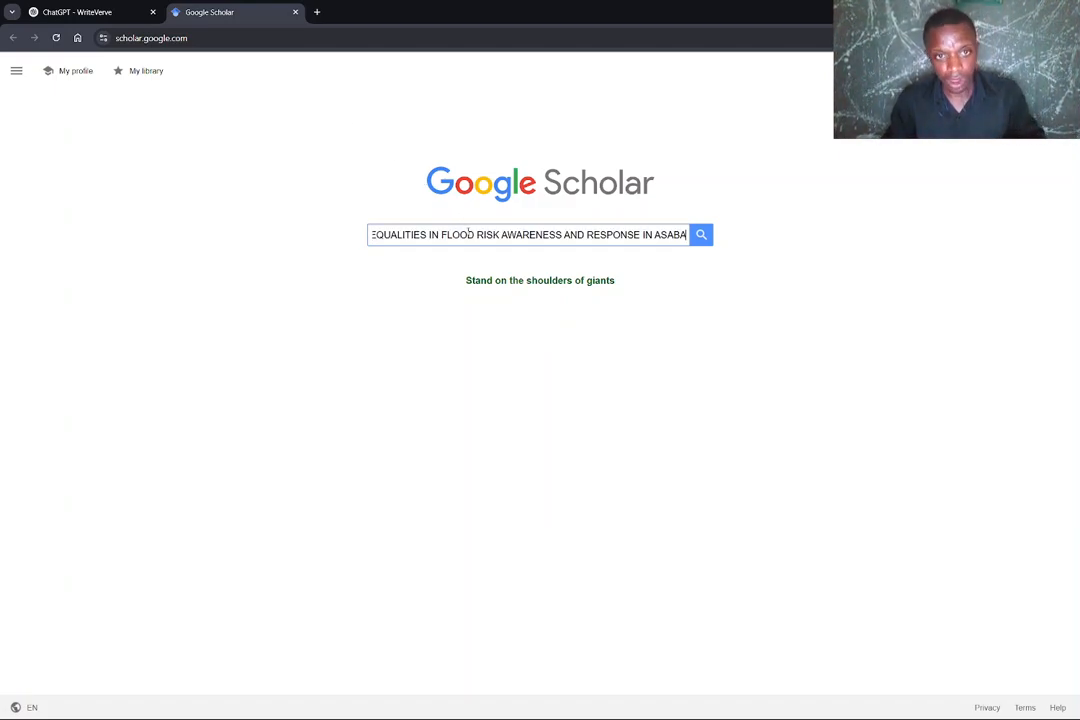
{"action": "left_click", "coordinate": [702, 235]}
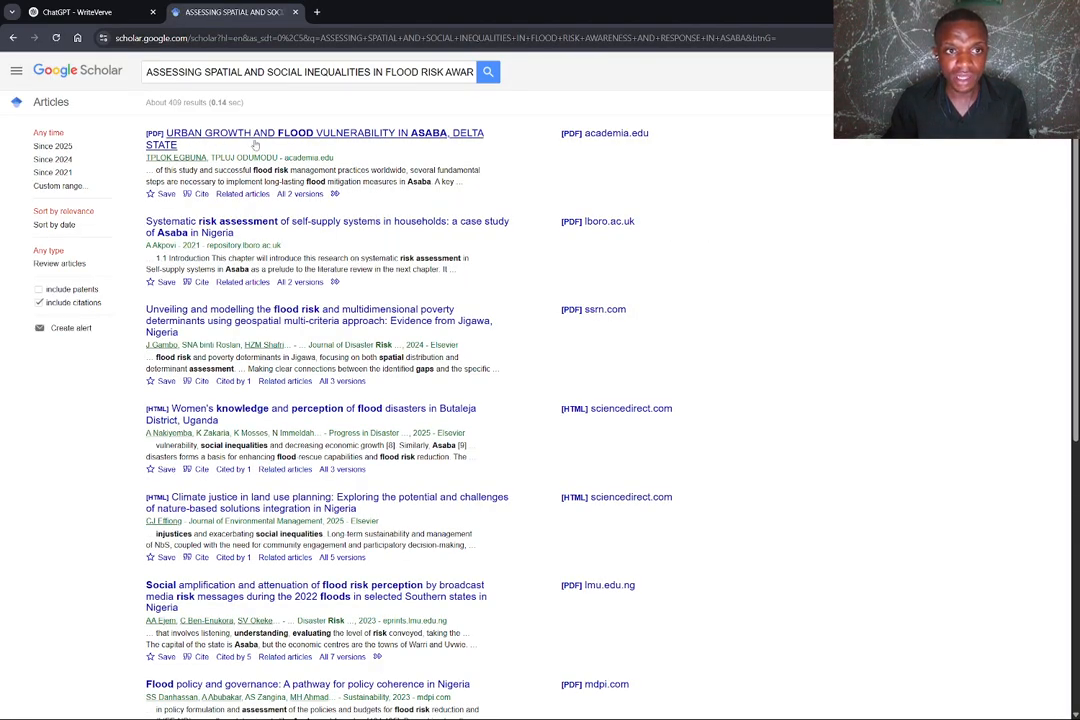
{"action": "scroll", "coordinate": [226, 349], "scroll_direction": "down", "scroll_amount": 8}
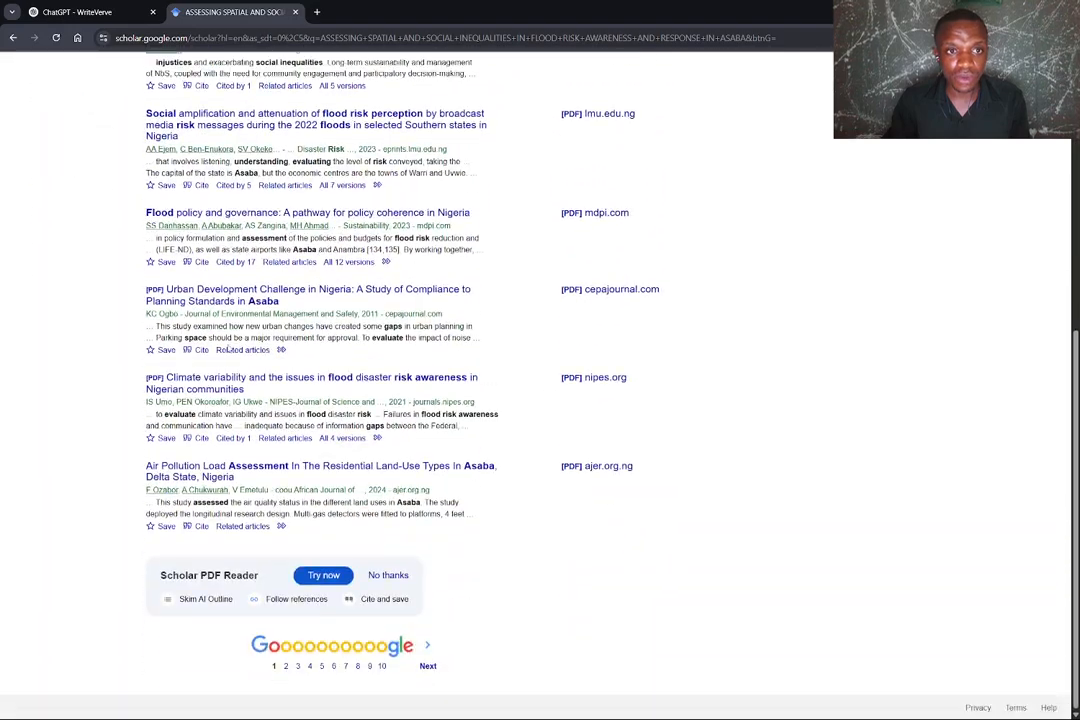
{"action": "scroll", "coordinate": [228, 349], "scroll_direction": "up", "scroll_amount": 5}
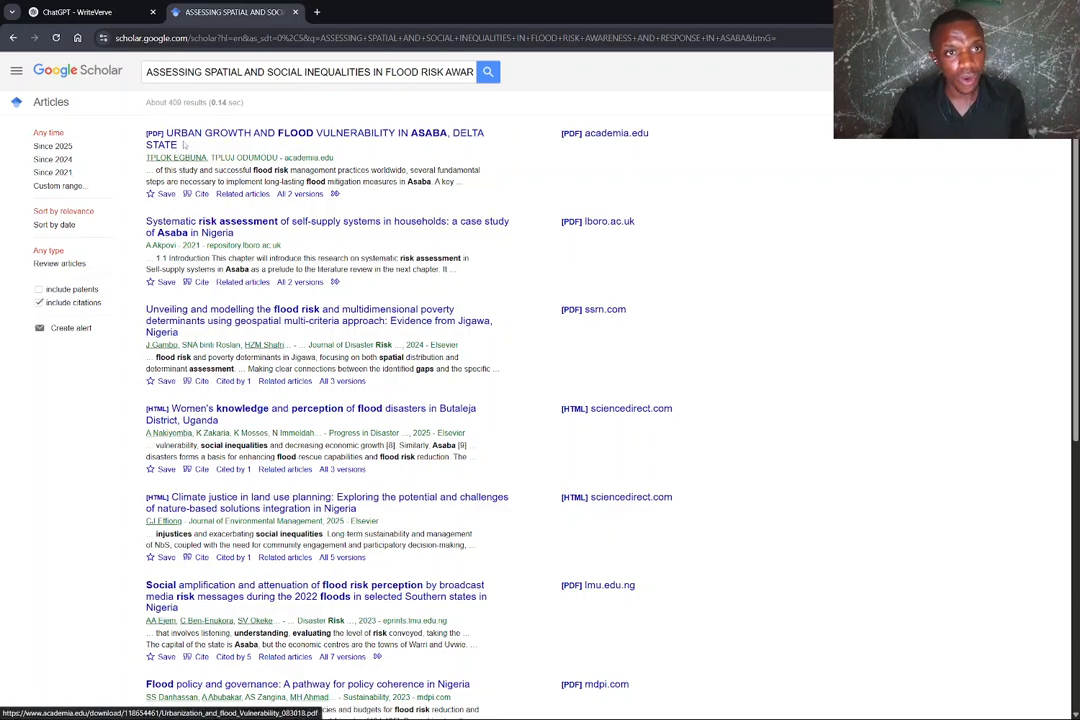
- Try opening the article "URBAN GROWTH AND FLOOD VULNERABILITY IN ASABA, DELTA STATE", return to the Scholar results and look through them
{"action": "left_click", "coordinate": [203, 133]}
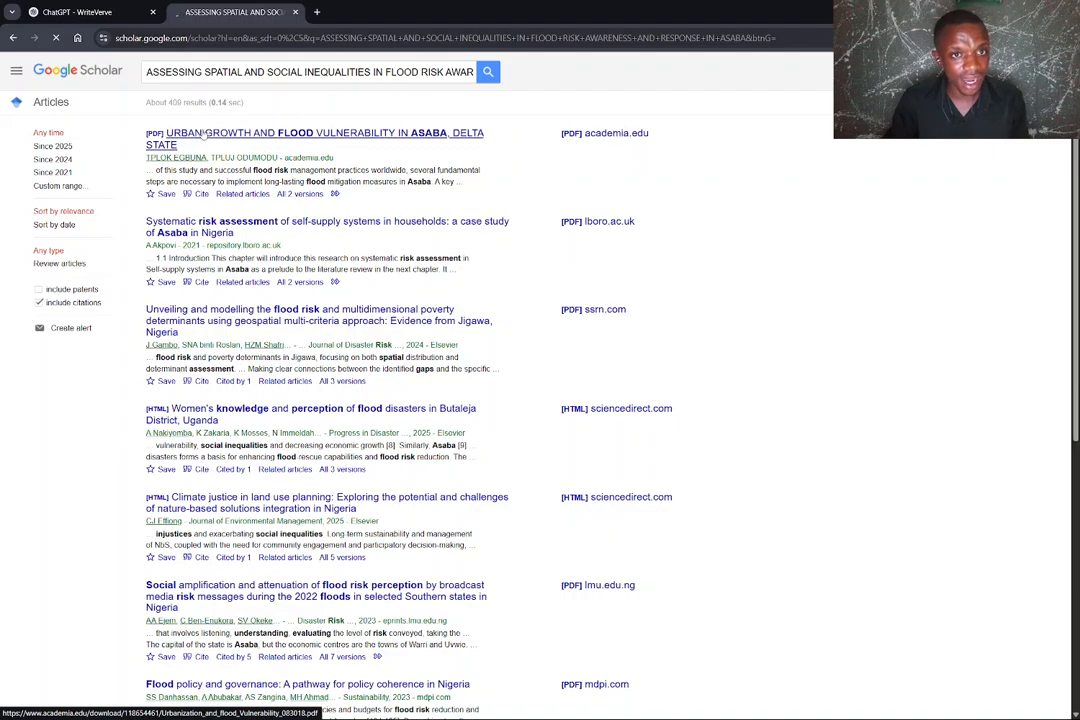
{"action": "left_click", "coordinate": [12, 38]}
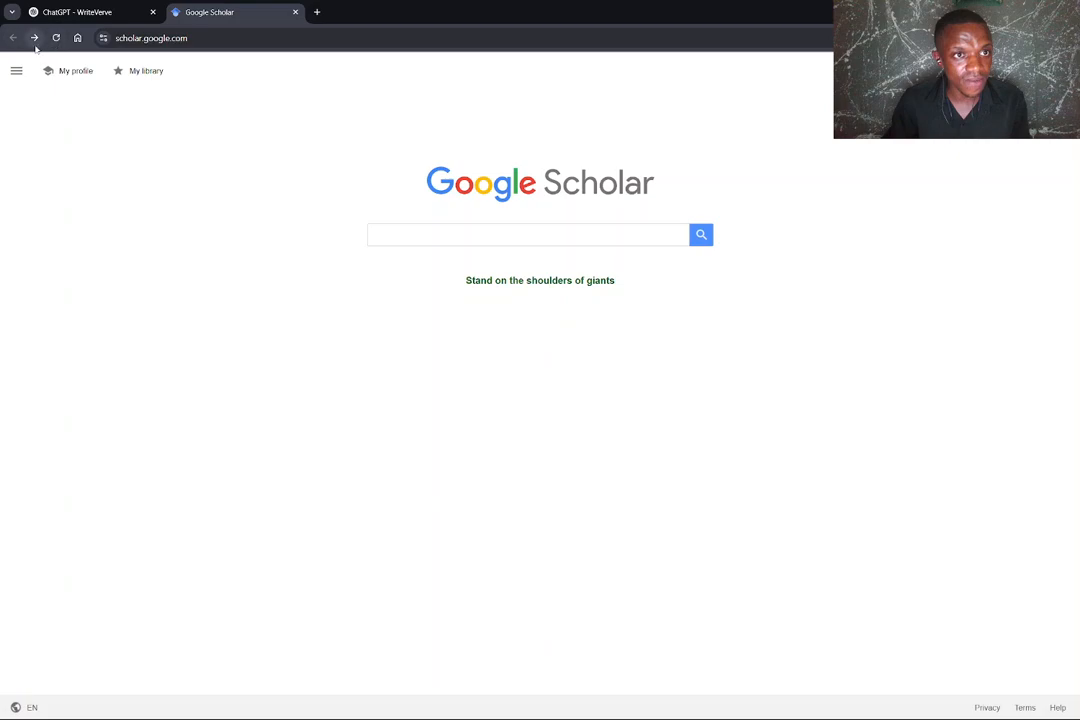
{"action": "left_click", "coordinate": [34, 38]}
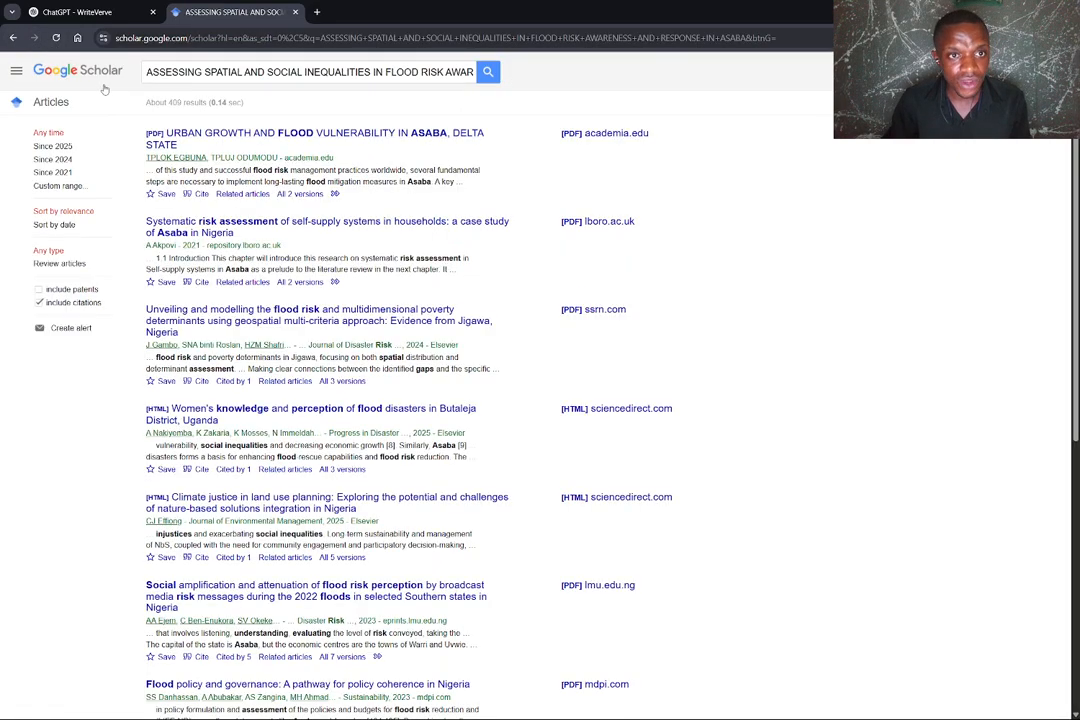
{"action": "scroll", "coordinate": [288, 186], "scroll_direction": "down", "scroll_amount": 4}
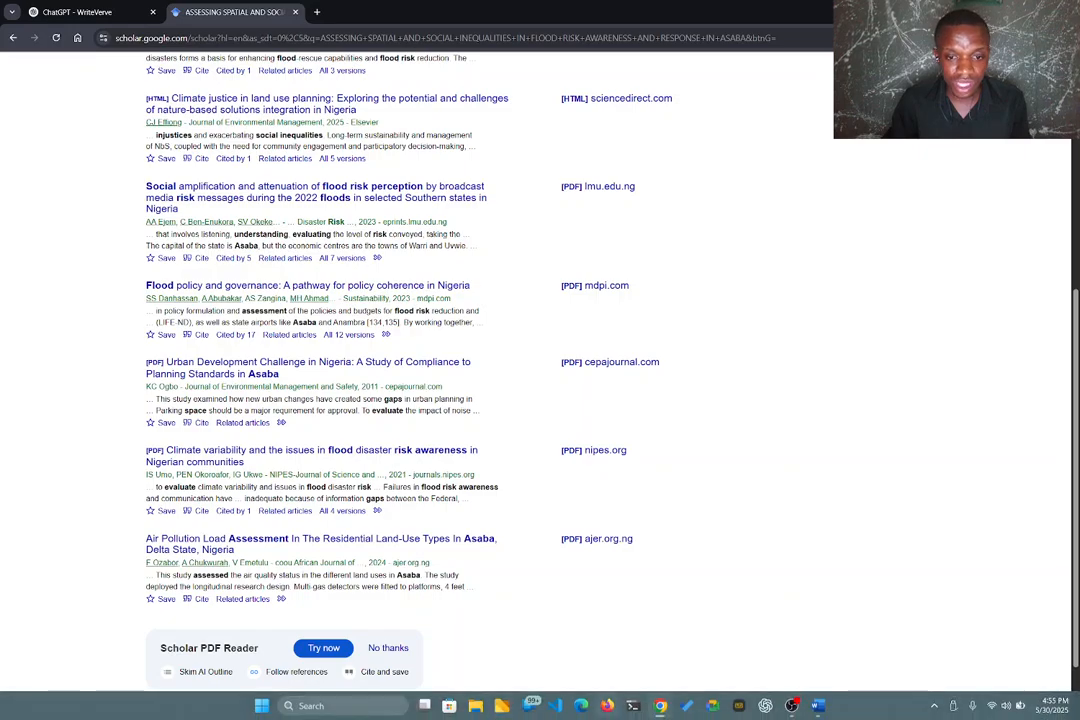
- Switch to the FUTO CE-sPESS template in Word and select "about 35 relevant" in the Literature Review's publication requirement
{"action": "mouse_move", "coordinate": [818, 705]}
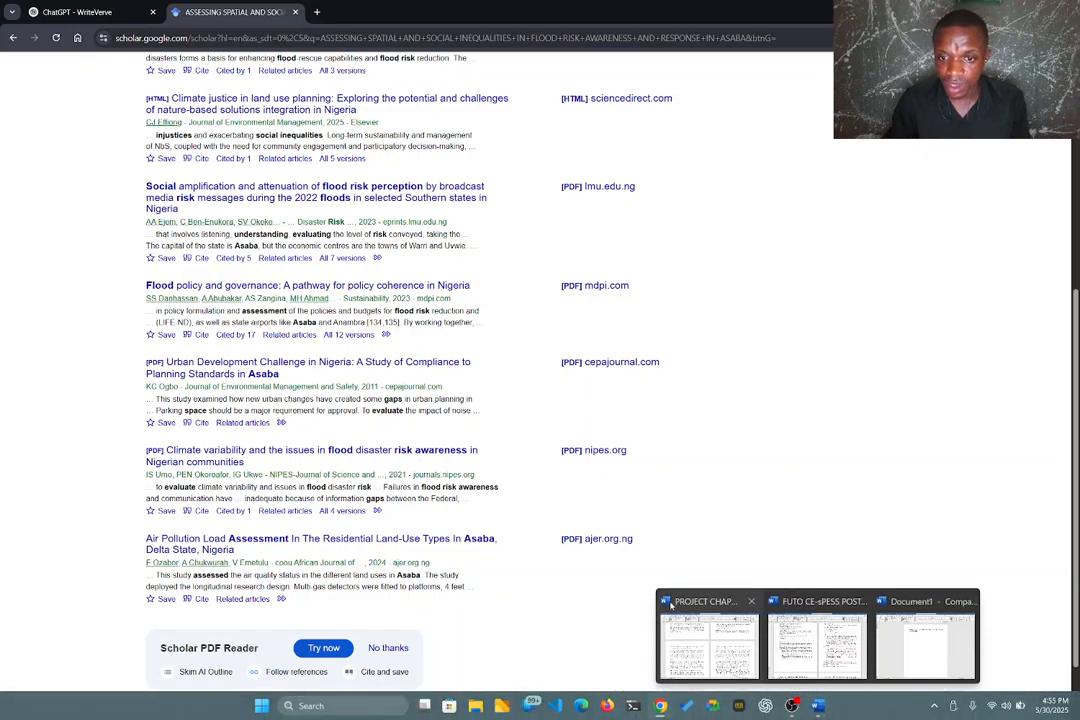
{"action": "left_click", "coordinate": [795, 645]}
{"action": "scroll", "coordinate": [432, 491], "scroll_direction": "down", "scroll_amount": 10}
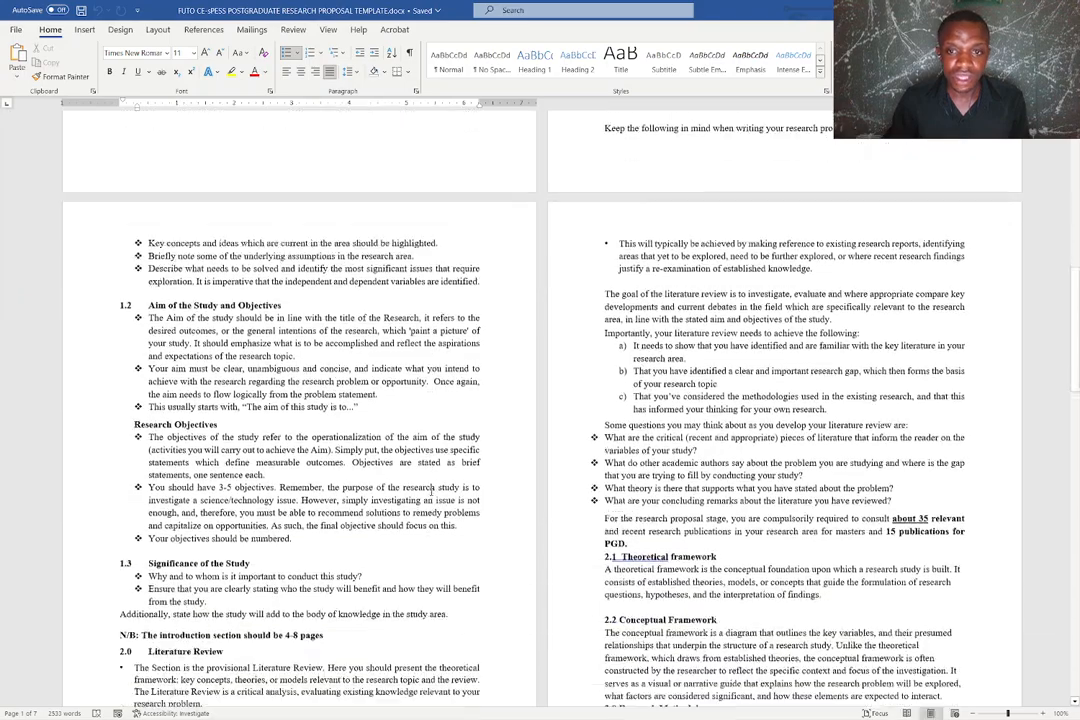
{"action": "scroll", "coordinate": [431, 492], "scroll_direction": "down", "scroll_amount": 6}
{"action": "scroll", "coordinate": [431, 492], "scroll_direction": "up", "scroll_amount": 5}
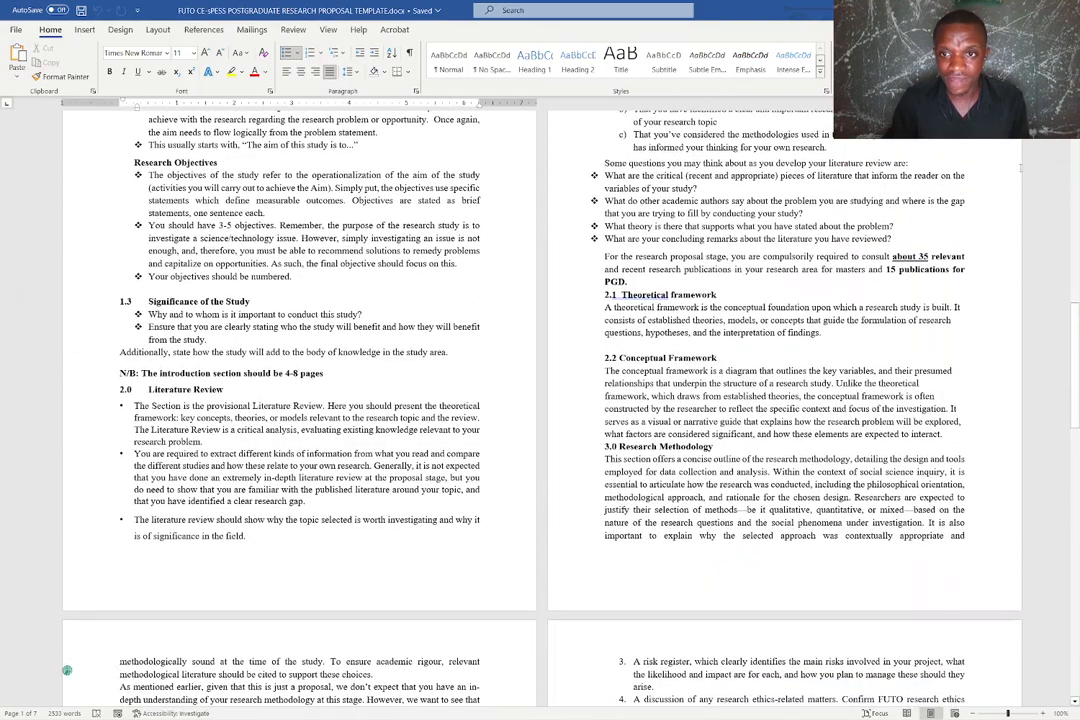
{"action": "left_click_drag", "start_coordinate": [891, 257], "coordinate": [997, 252]}
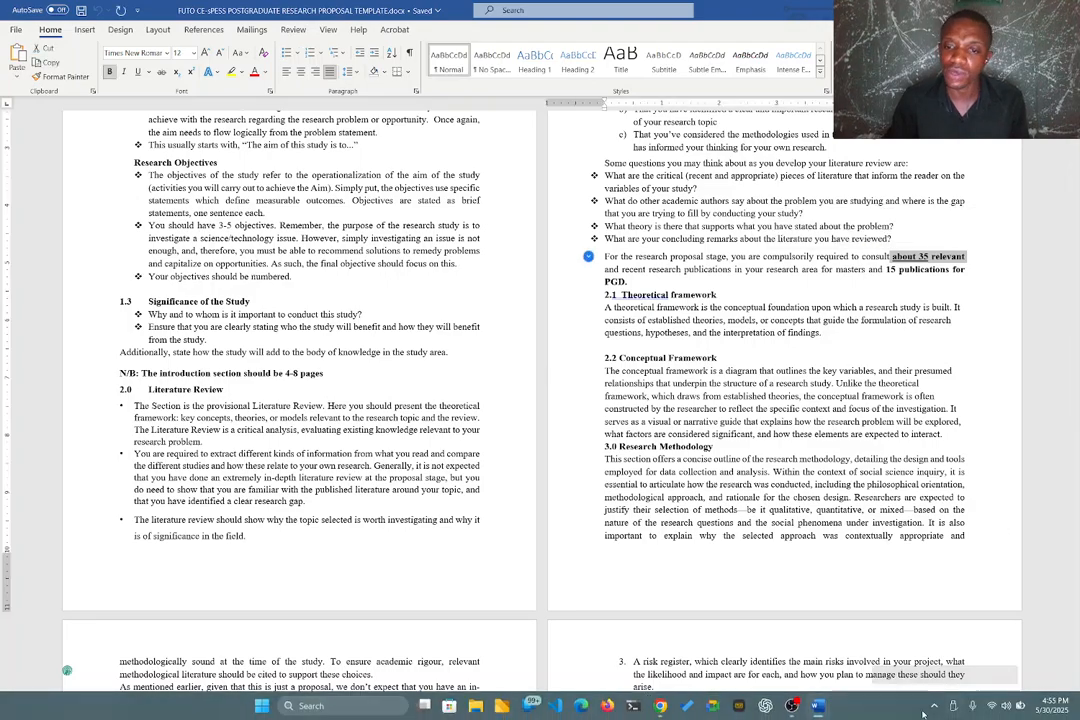
- Return to the Google Scholar results in the browser and look through the first page of articles for the research title
{"action": "mouse_move", "coordinate": [817, 706]}
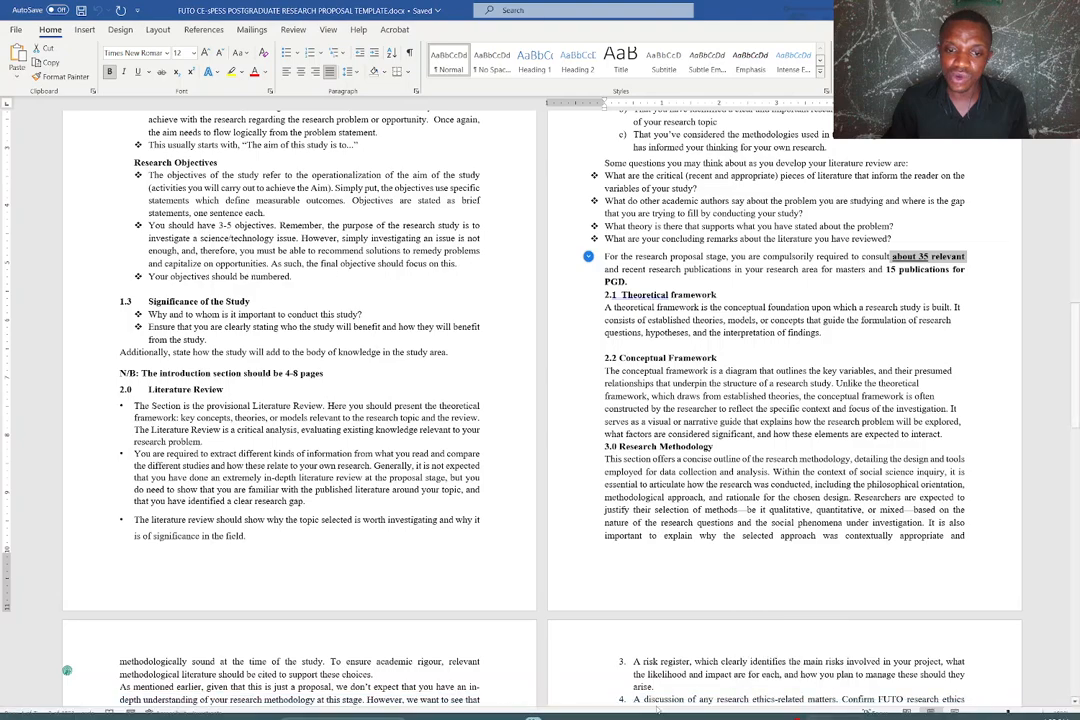
{"action": "mouse_move", "coordinate": [657, 694]}
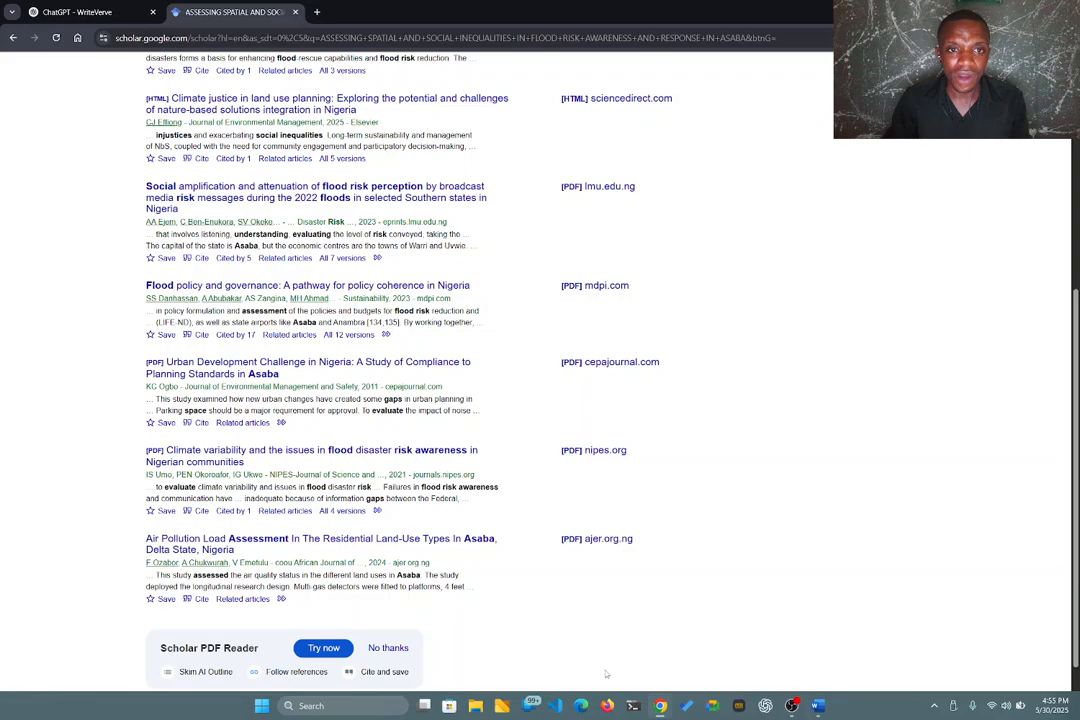
{"action": "left_click", "coordinate": [605, 645]}
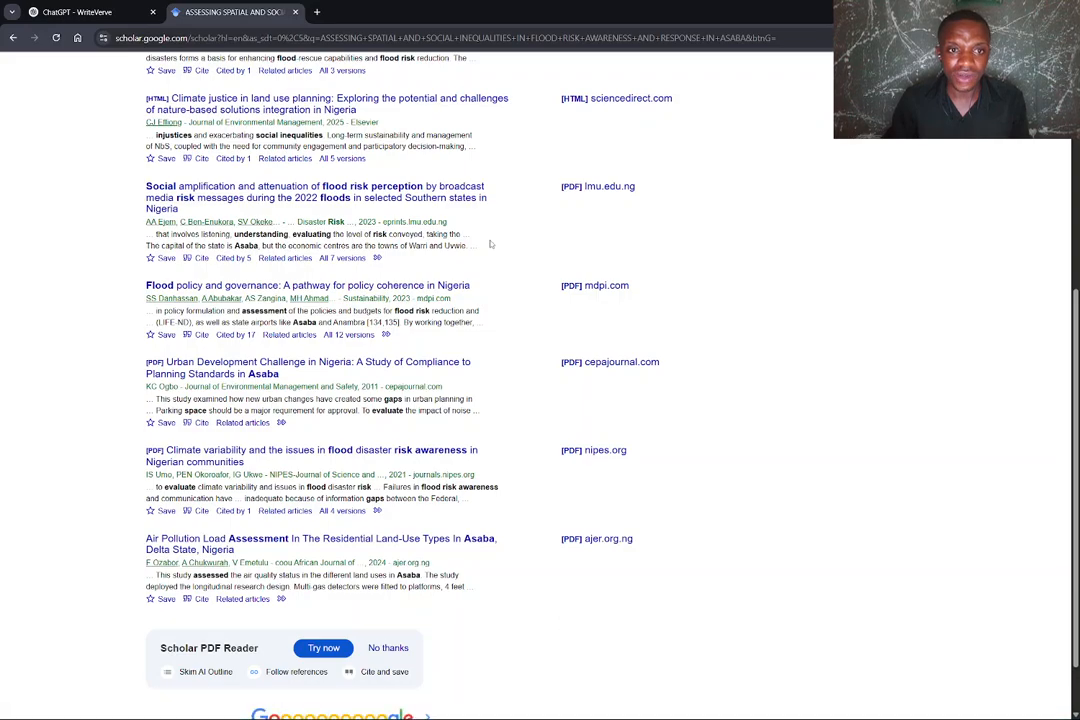
{"action": "scroll", "coordinate": [495, 250], "scroll_direction": "up", "scroll_amount": 5}
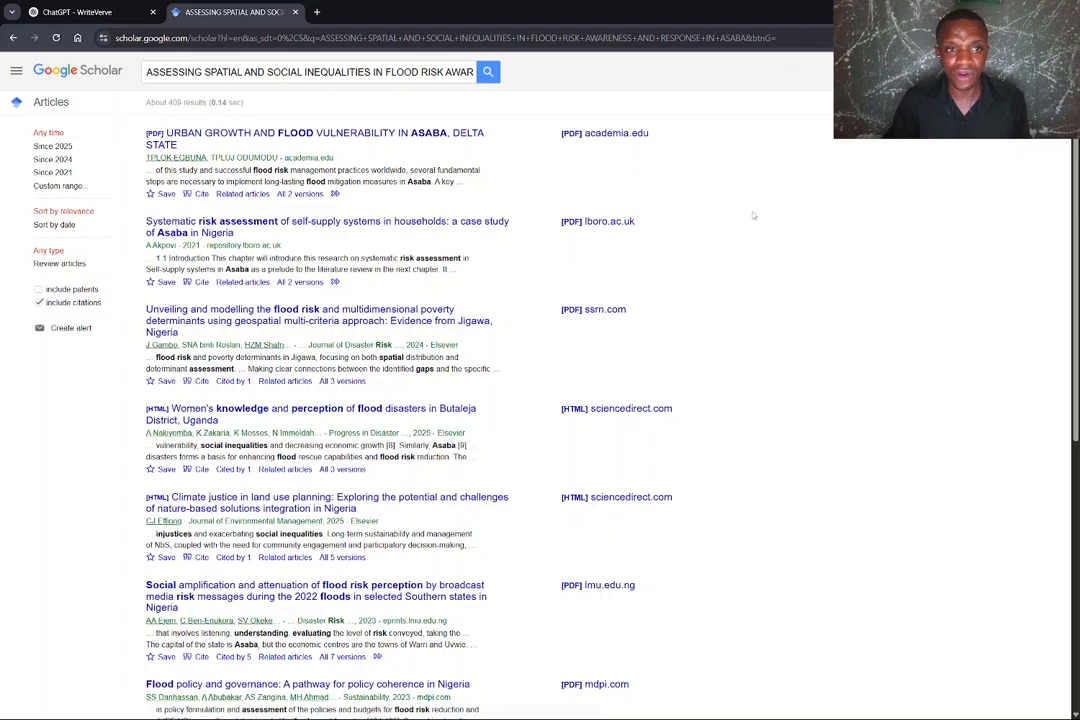
{"action": "scroll", "coordinate": [313, 139], "scroll_direction": "down", "scroll_amount": 5}
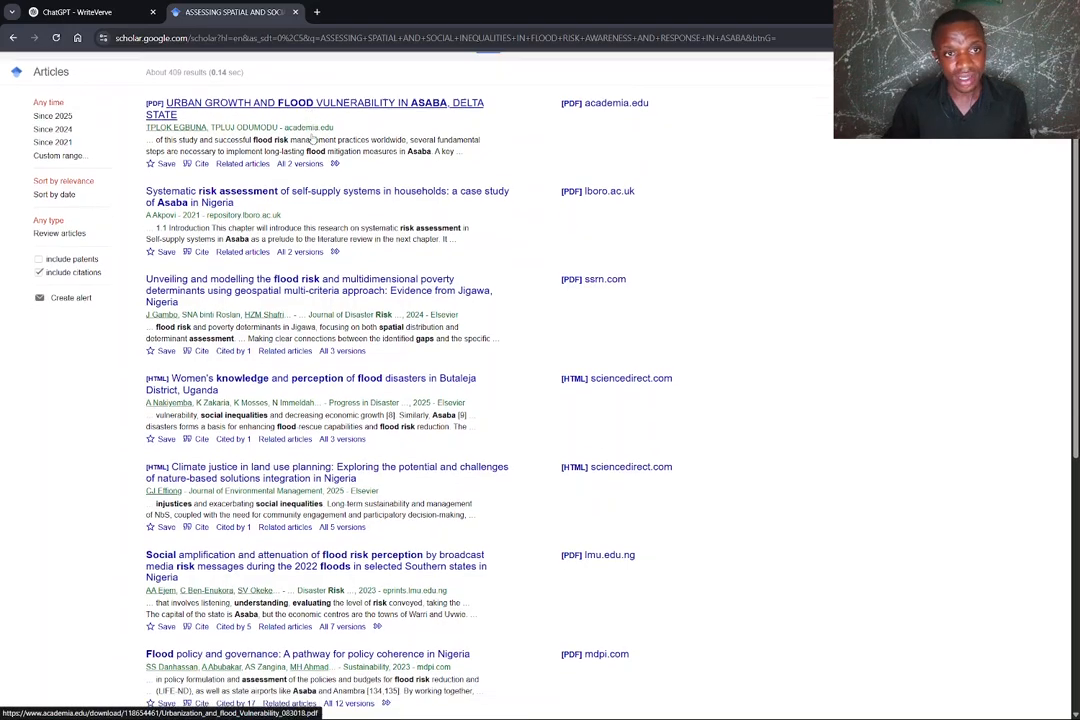
{"action": "scroll", "coordinate": [313, 139], "scroll_direction": "up", "scroll_amount": 5}
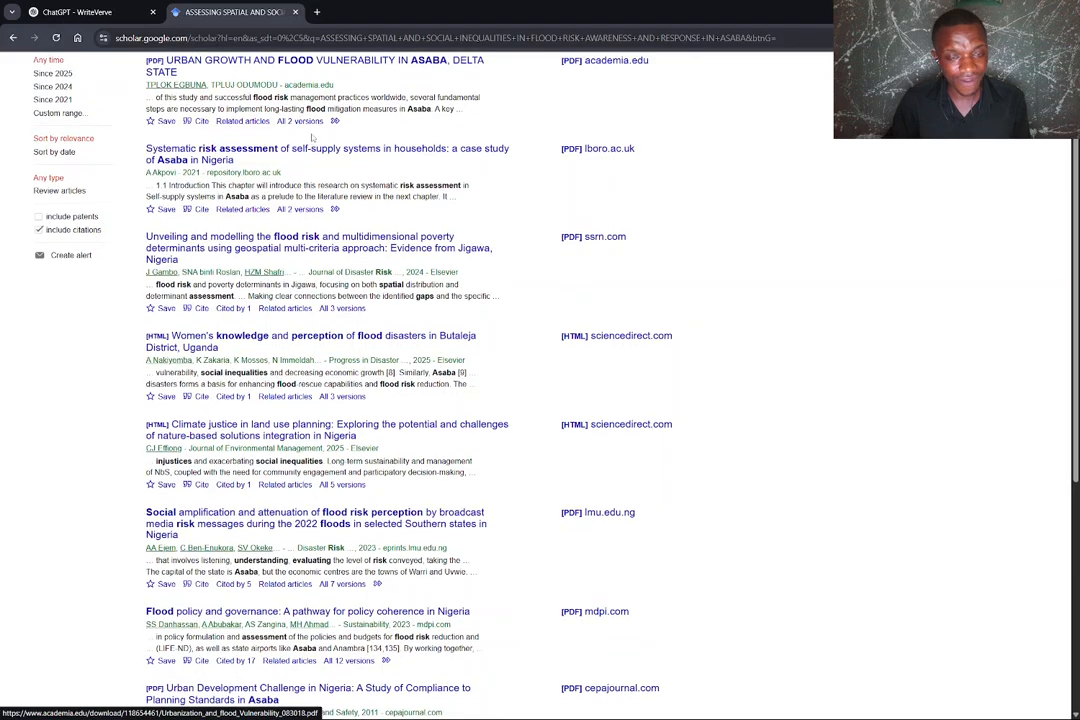
{"action": "scroll", "coordinate": [313, 139], "scroll_direction": "down", "scroll_amount": 5}
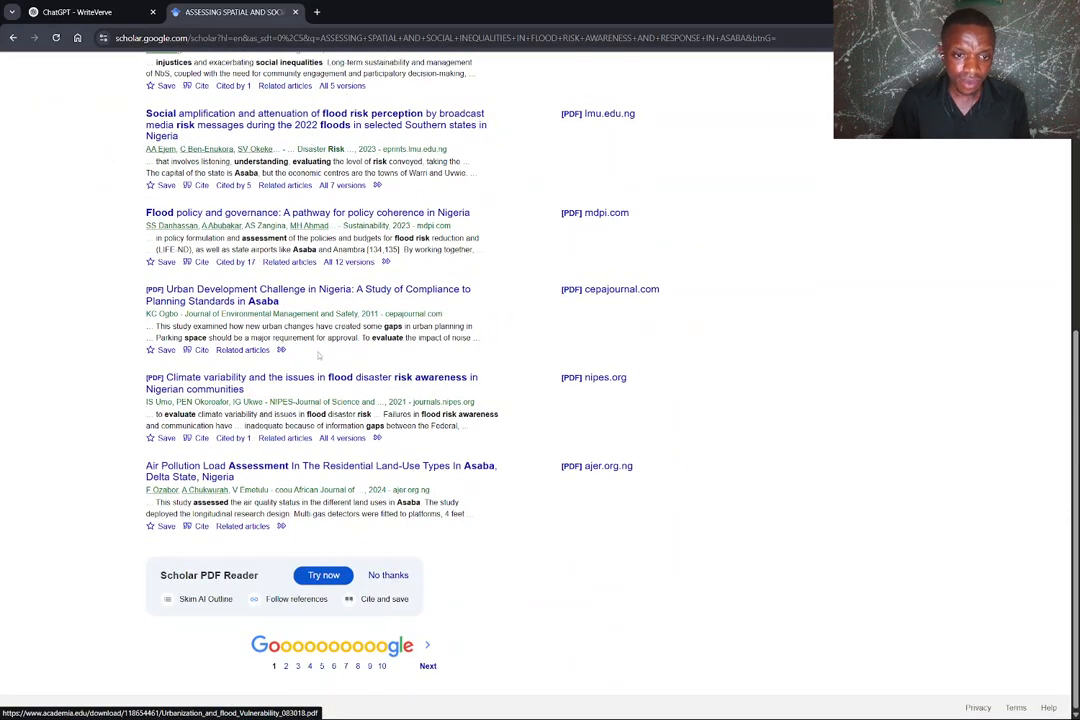
- Browse the articles on pages 2 and 3 of the Google Scholar results
{"action": "left_click", "coordinate": [287, 667]}
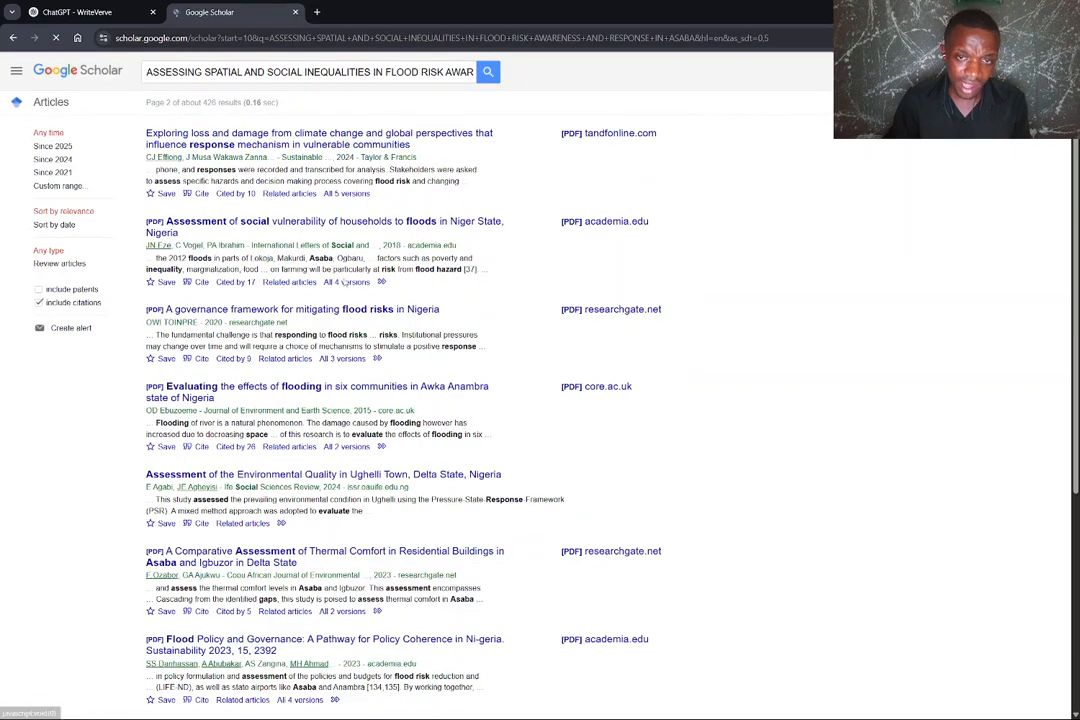
{"action": "scroll", "coordinate": [360, 340], "scroll_direction": "down", "scroll_amount": 3}
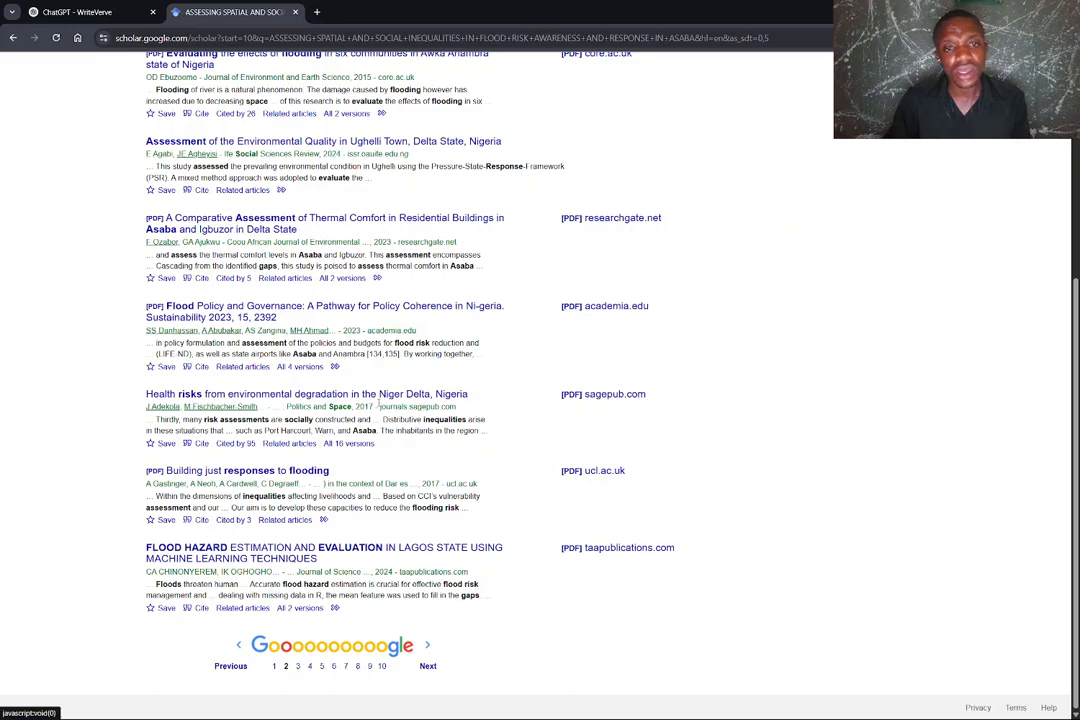
{"action": "scroll", "coordinate": [379, 401], "scroll_direction": "up", "scroll_amount": 3}
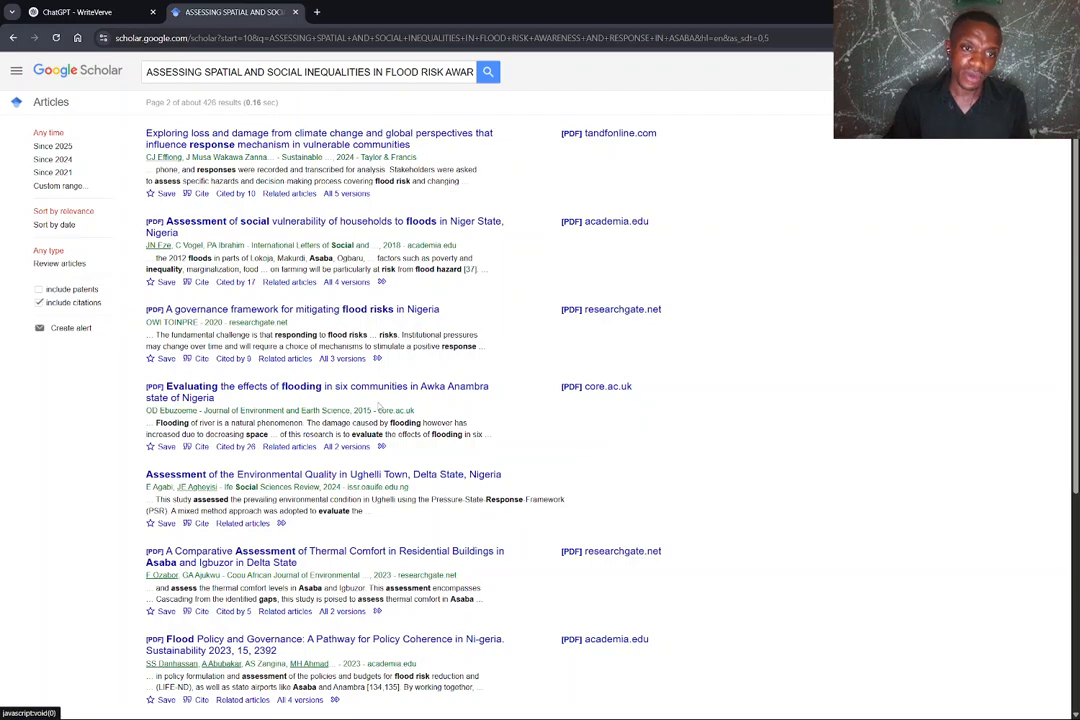
{"action": "scroll", "coordinate": [379, 404], "scroll_direction": "down", "scroll_amount": 3}
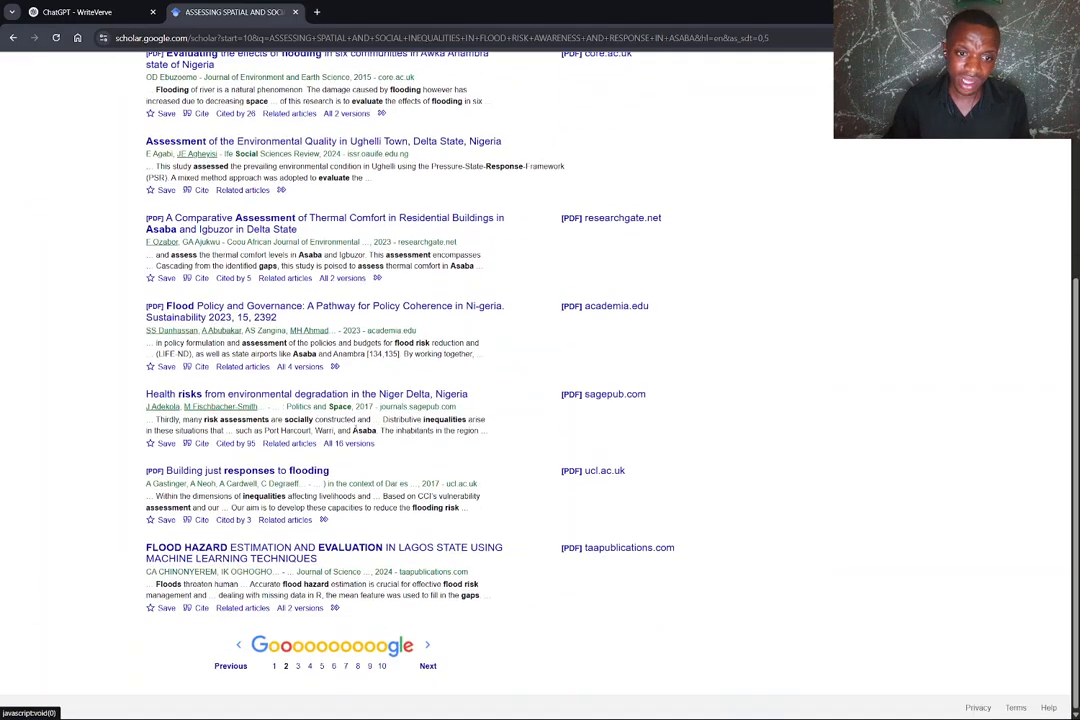
{"action": "left_click", "coordinate": [297, 667]}
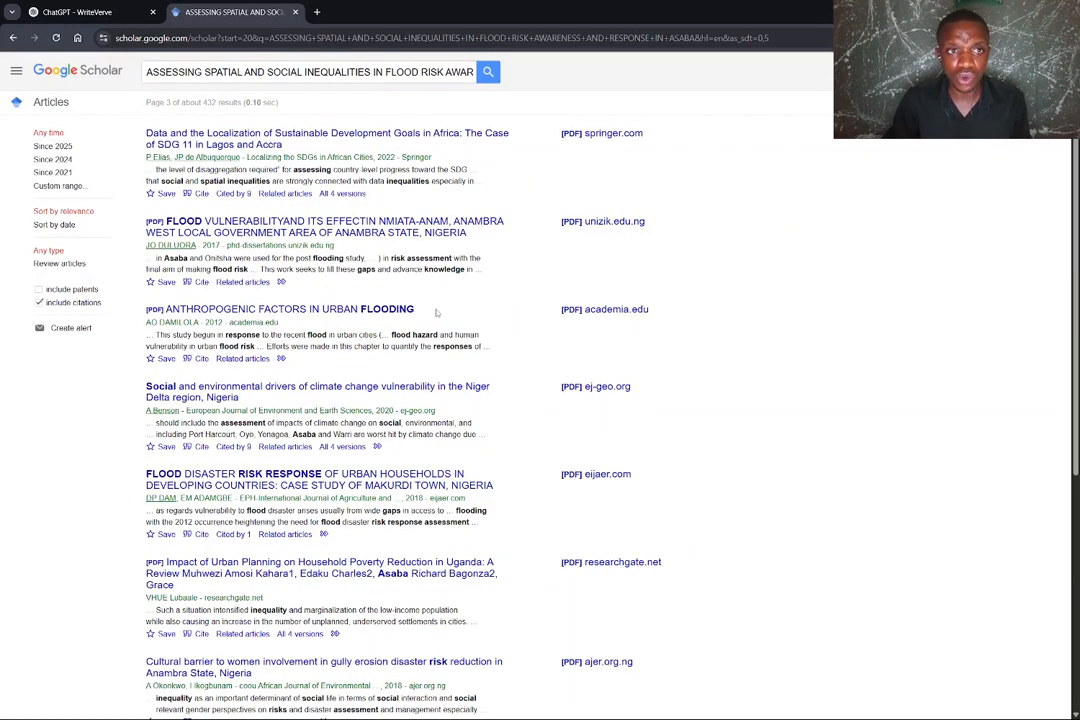
{"action": "scroll", "coordinate": [436, 313], "scroll_direction": "down", "scroll_amount": 4}
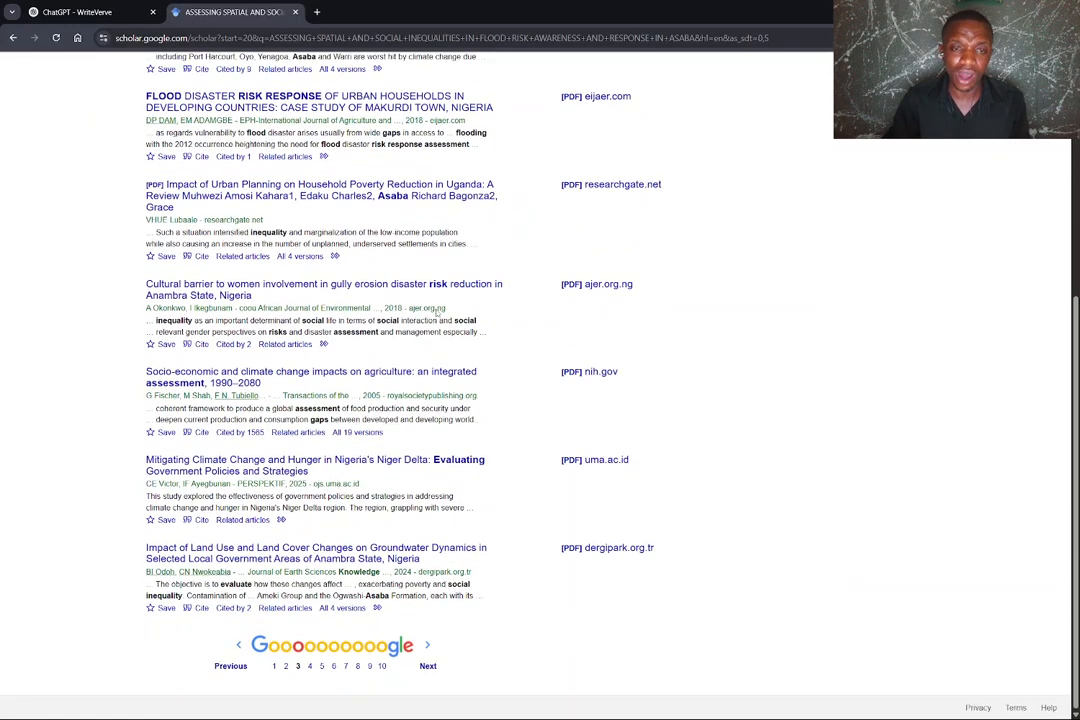
- Go back to the first results page, limit the articles to those published since 2021 and look through them
{"action": "left_click", "coordinate": [275, 668]}
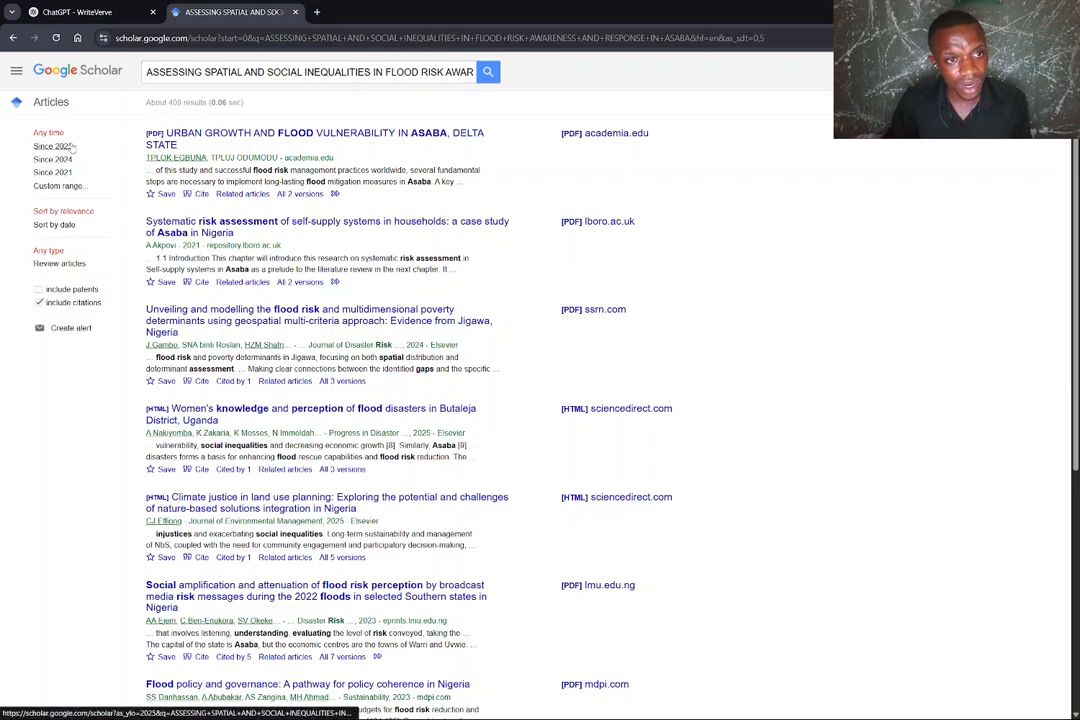
{"action": "left_click", "coordinate": [55, 173]}
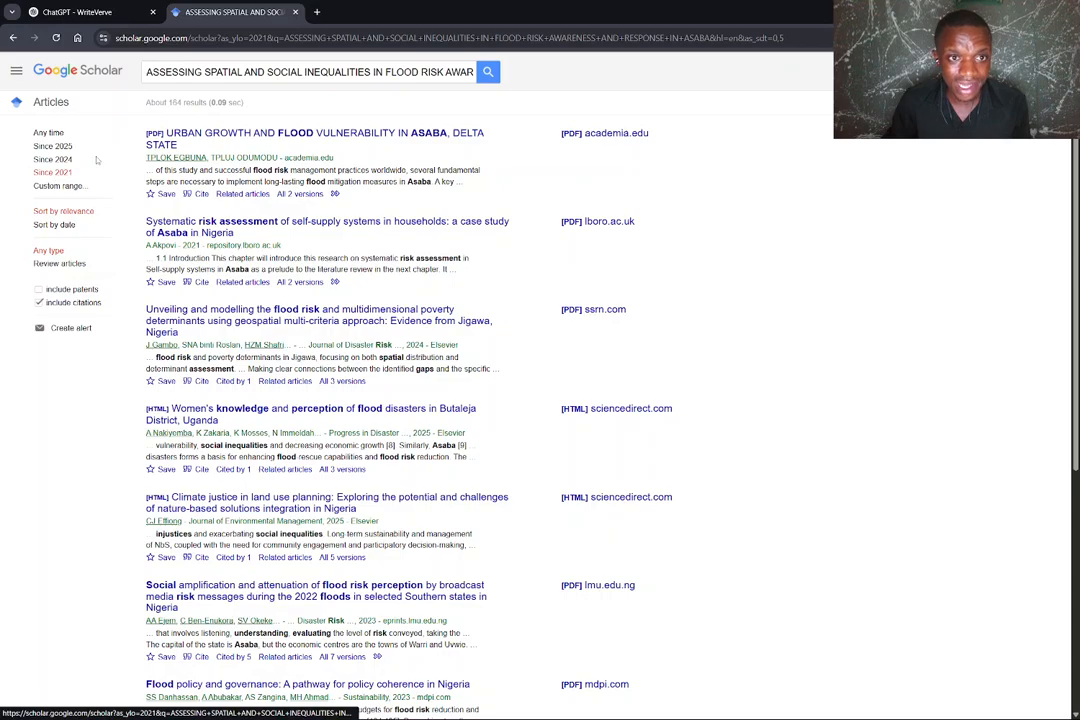
{"action": "scroll", "coordinate": [418, 338], "scroll_direction": "down", "scroll_amount": 5}
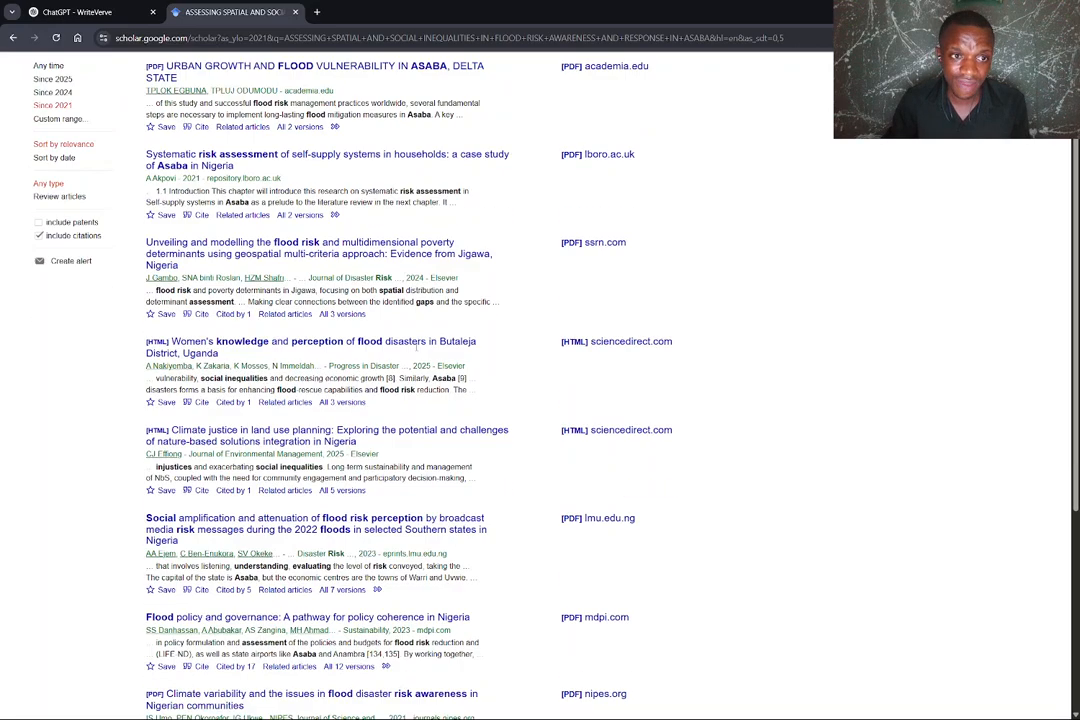
{"action": "scroll", "coordinate": [418, 338], "scroll_direction": "up", "scroll_amount": 5}
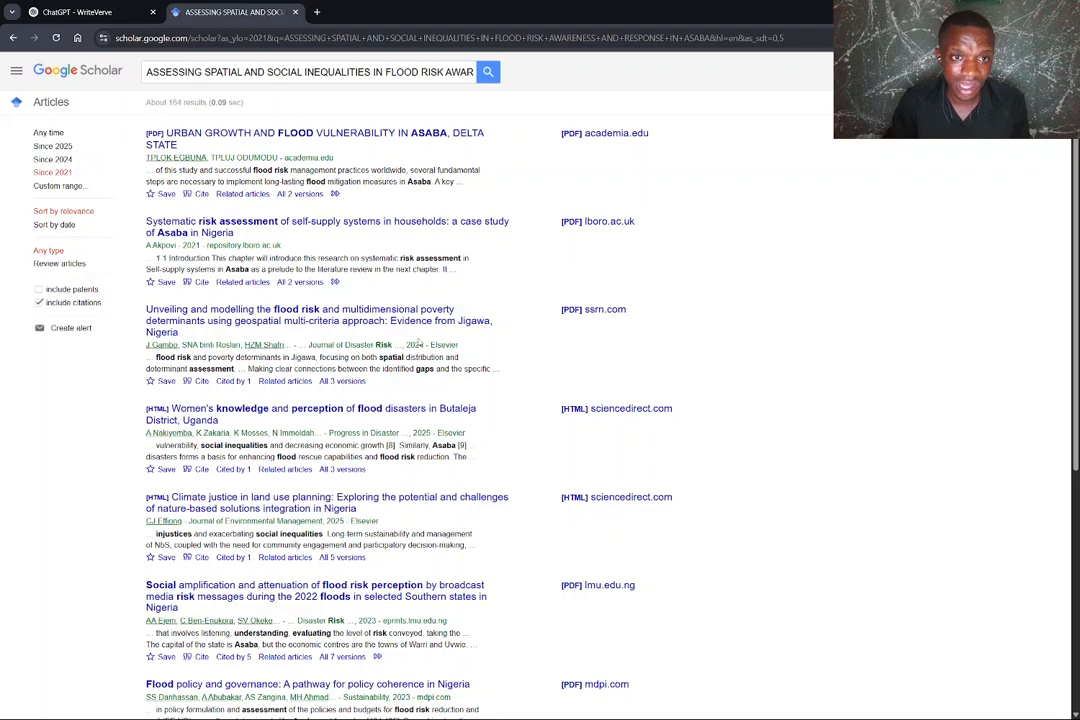
{"action": "scroll", "coordinate": [424, 330], "scroll_direction": "down", "scroll_amount": 5}
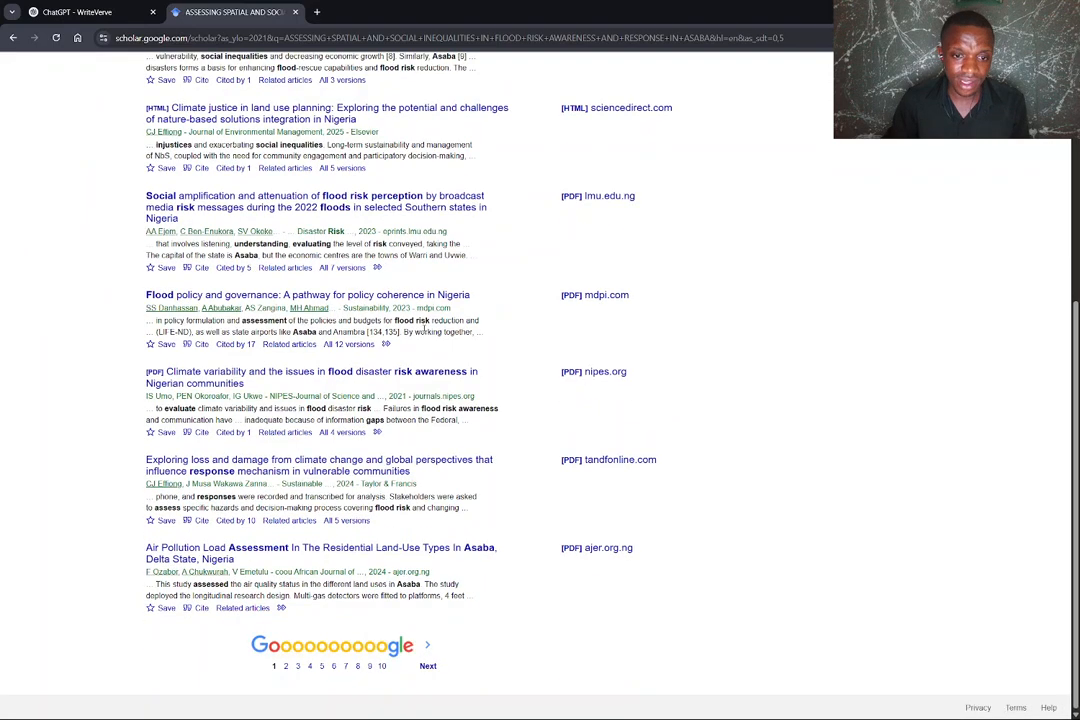
{"action": "scroll", "coordinate": [424, 330], "scroll_direction": "up", "scroll_amount": 5}
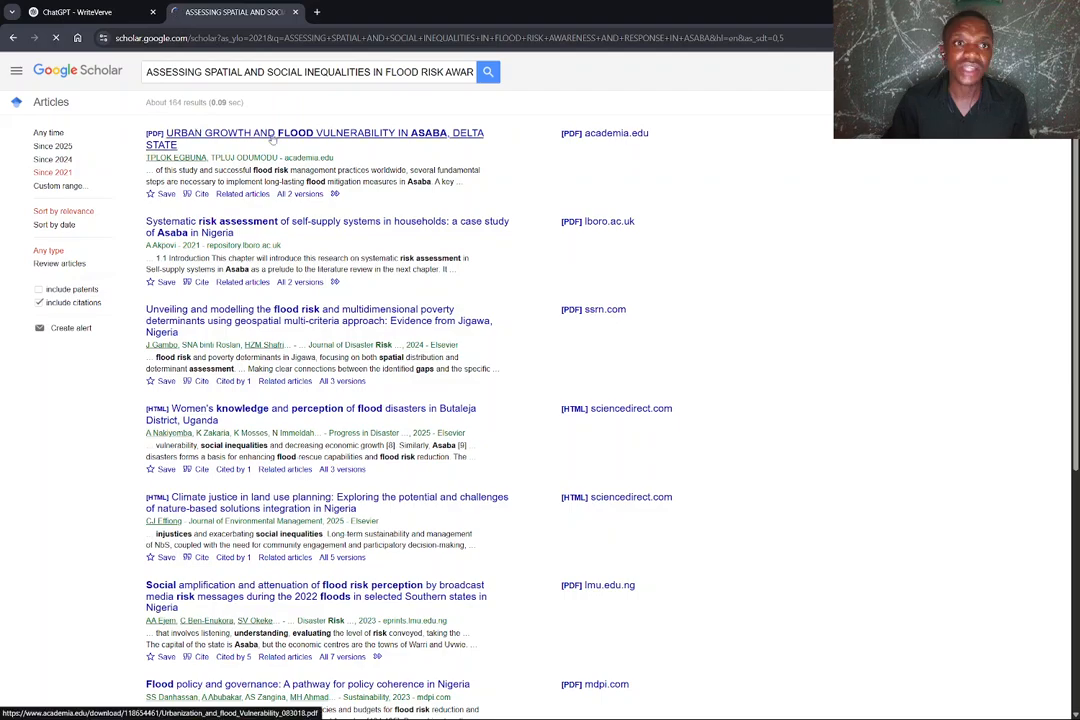
- Try opening "URBAN GROWTH AND FLOOD VULNERABILITY IN ASABA, DELTA STATE" from the filtered results and skim the page while it loads
{"action": "left_click", "coordinate": [272, 140]}
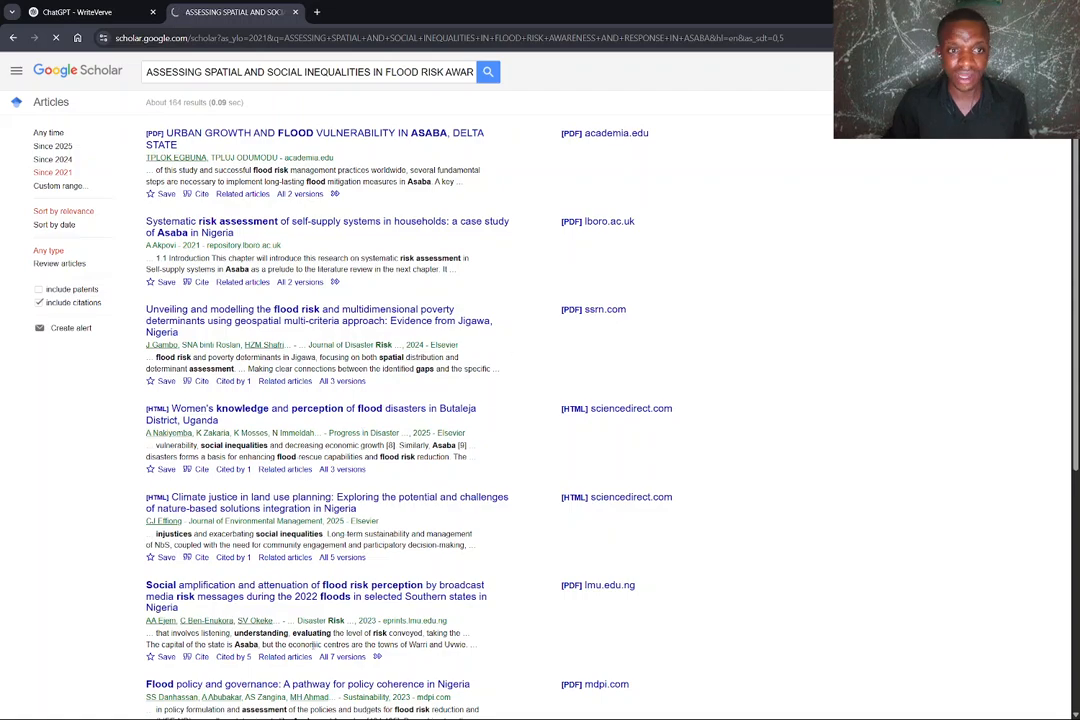
{"action": "scroll", "coordinate": [408, 596], "scroll_direction": "down", "scroll_amount": 5}
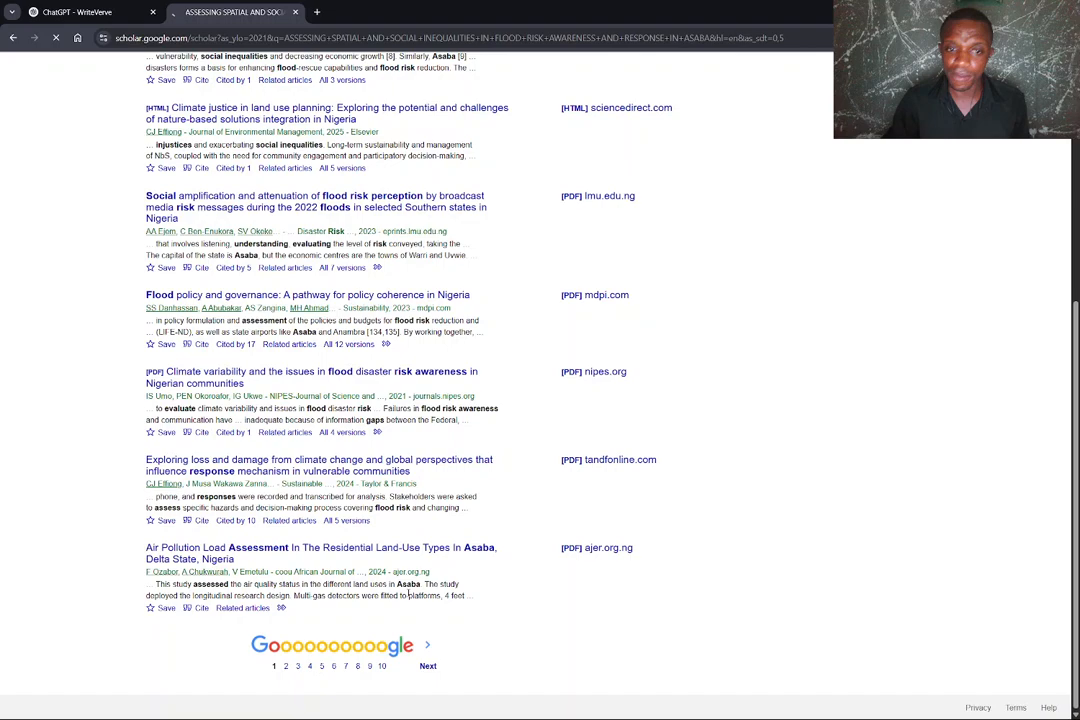
{"action": "scroll", "coordinate": [408, 596], "scroll_direction": "up", "scroll_amount": 5}
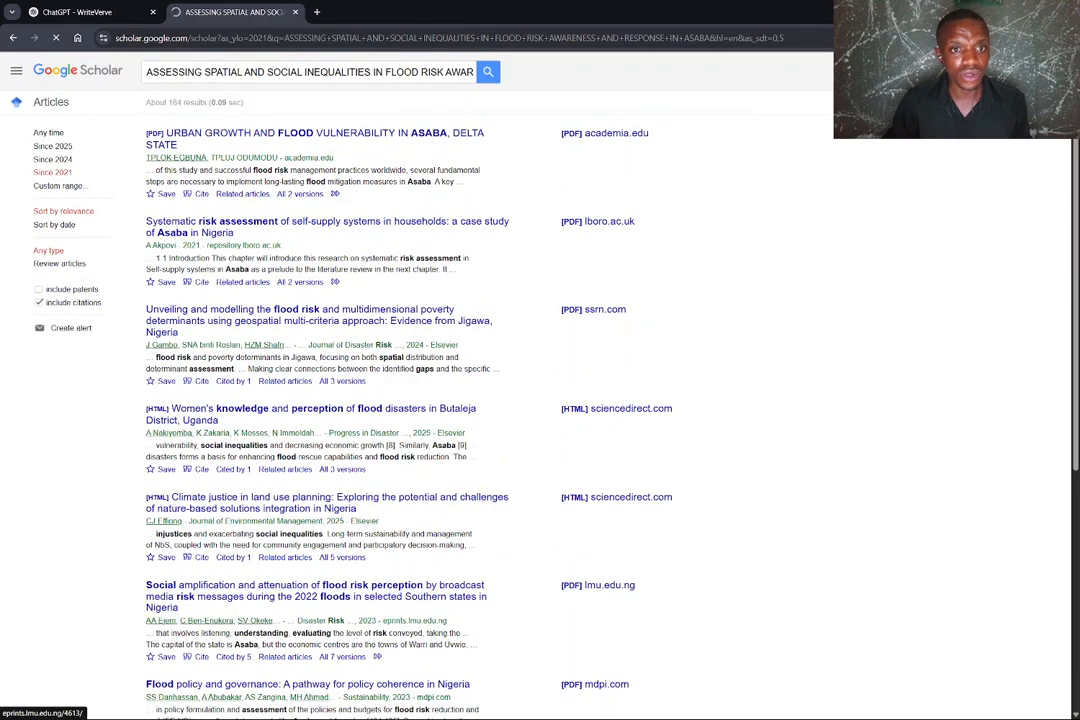
{"action": "mouse_move", "coordinate": [792, 705]}
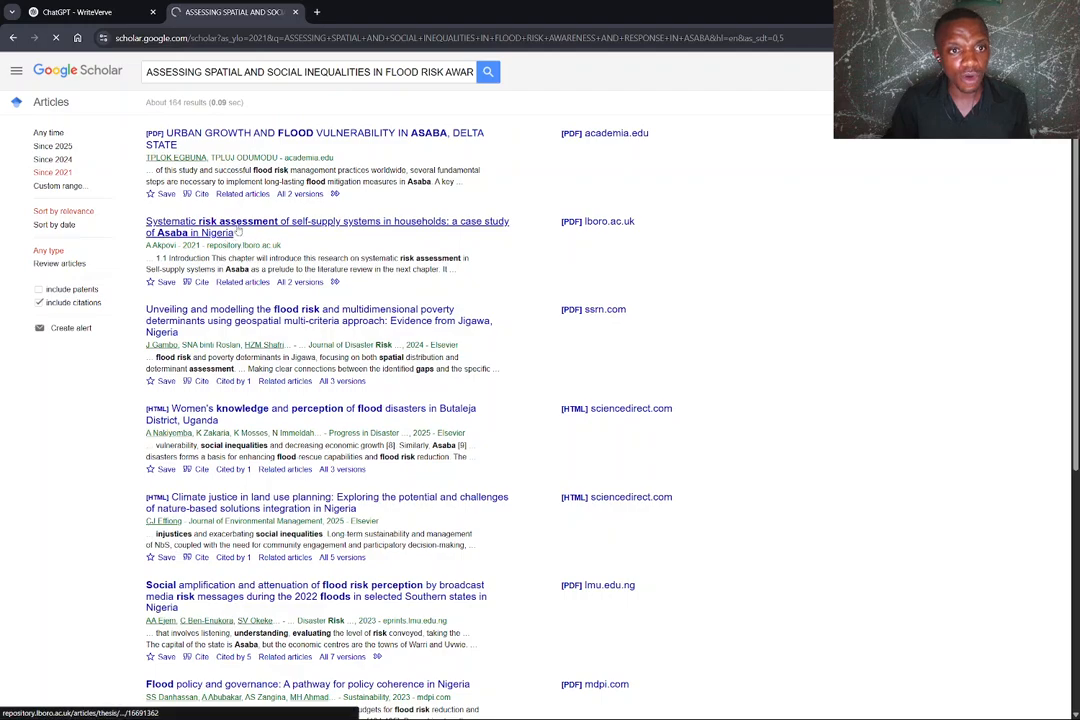
- Open the articles on self-supply risk assessment in Asaba, flood risk and poverty in Jigawa, and women's flood knowledge in Butaleja in separate new tabs
{"action": "right_click", "coordinate": [237, 230]}
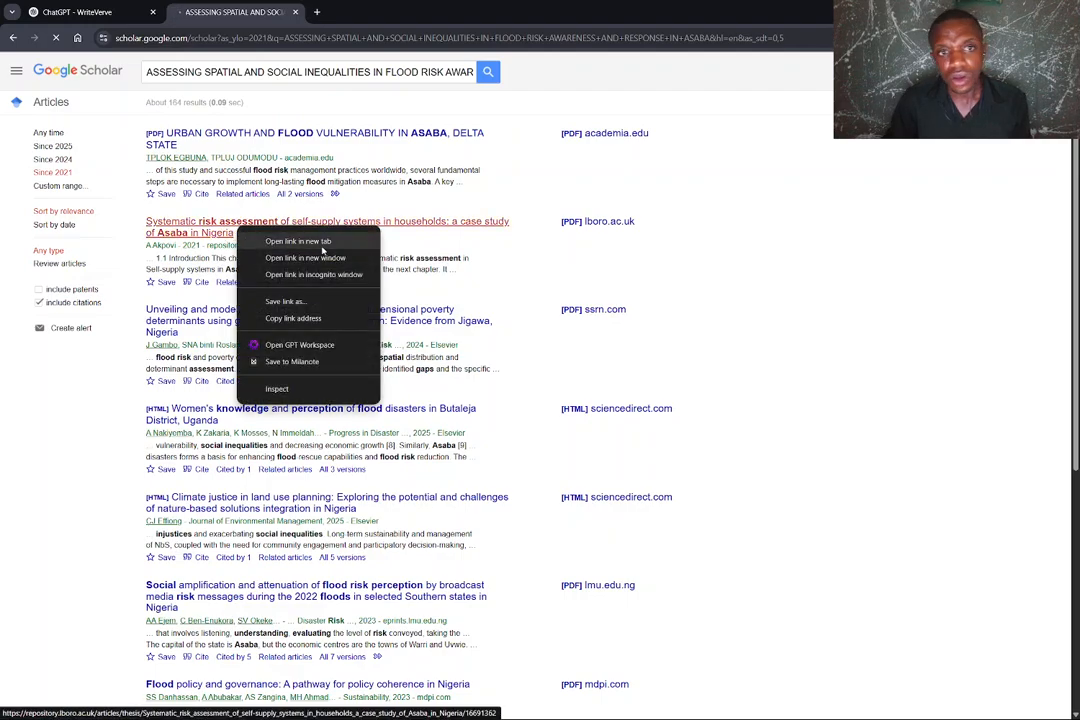
{"action": "left_click", "coordinate": [292, 242]}
{"action": "right_click", "coordinate": [226, 324]}
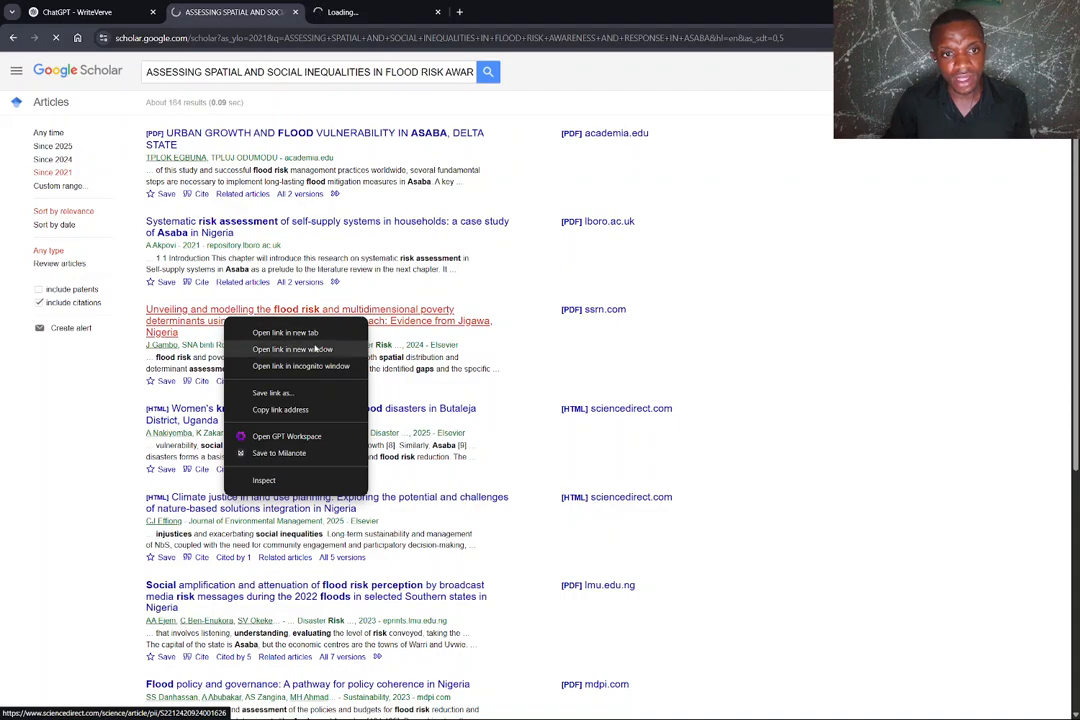
{"action": "left_click", "coordinate": [287, 333]}
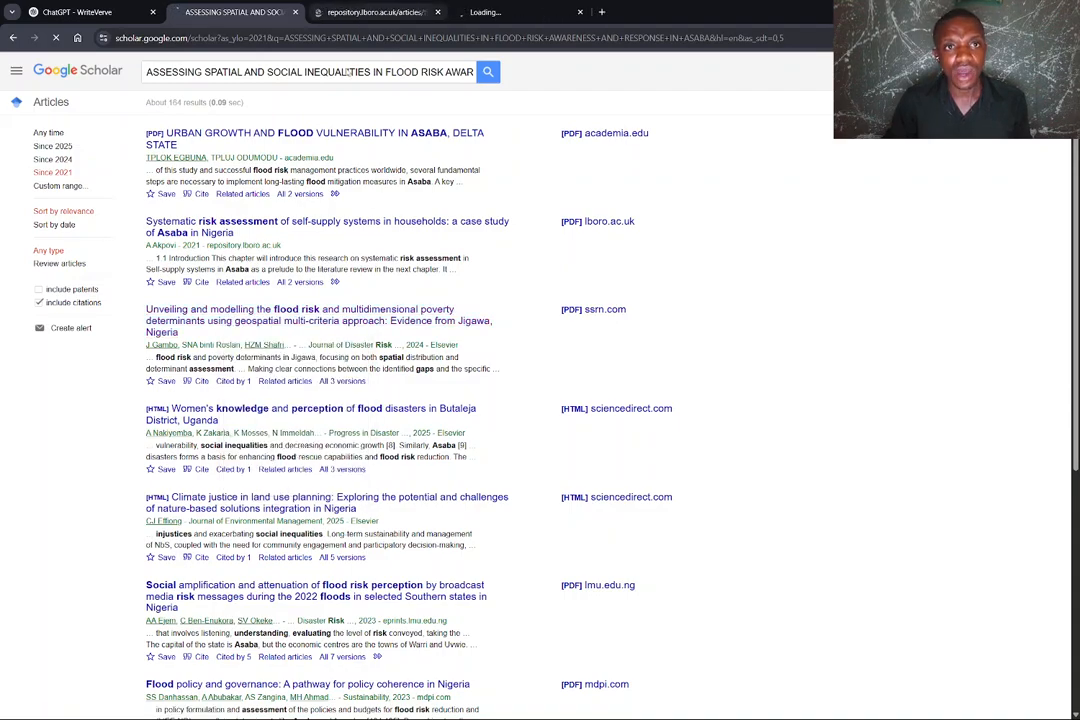
{"action": "right_click", "coordinate": [285, 418]}
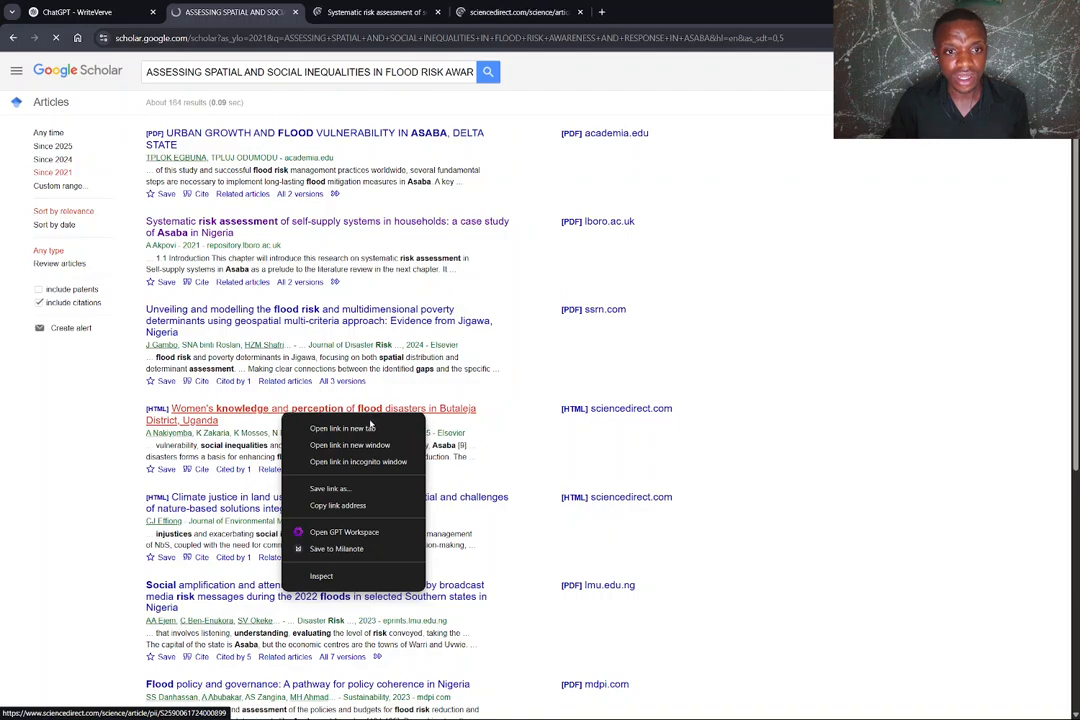
{"action": "left_click", "coordinate": [369, 429]}
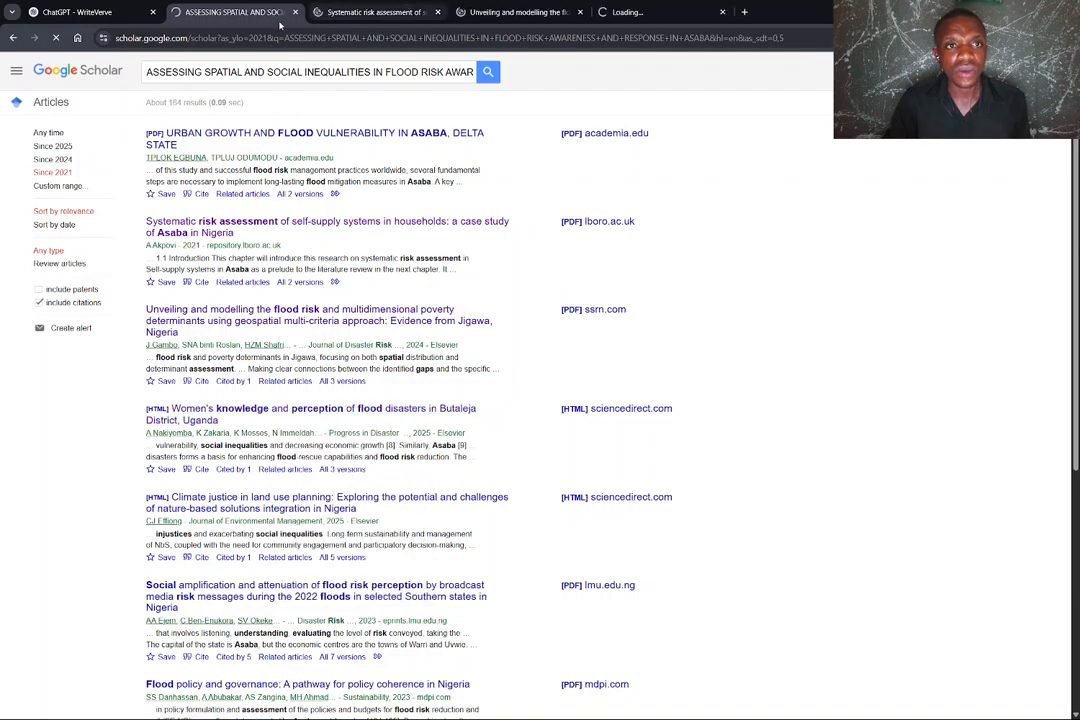
- View the Loughborough thesis "Systematic risk assessment of self-supply systems in households: a case study of Asaba in Nigeria" and reject all cookies
{"action": "left_click", "coordinate": [381, 13]}
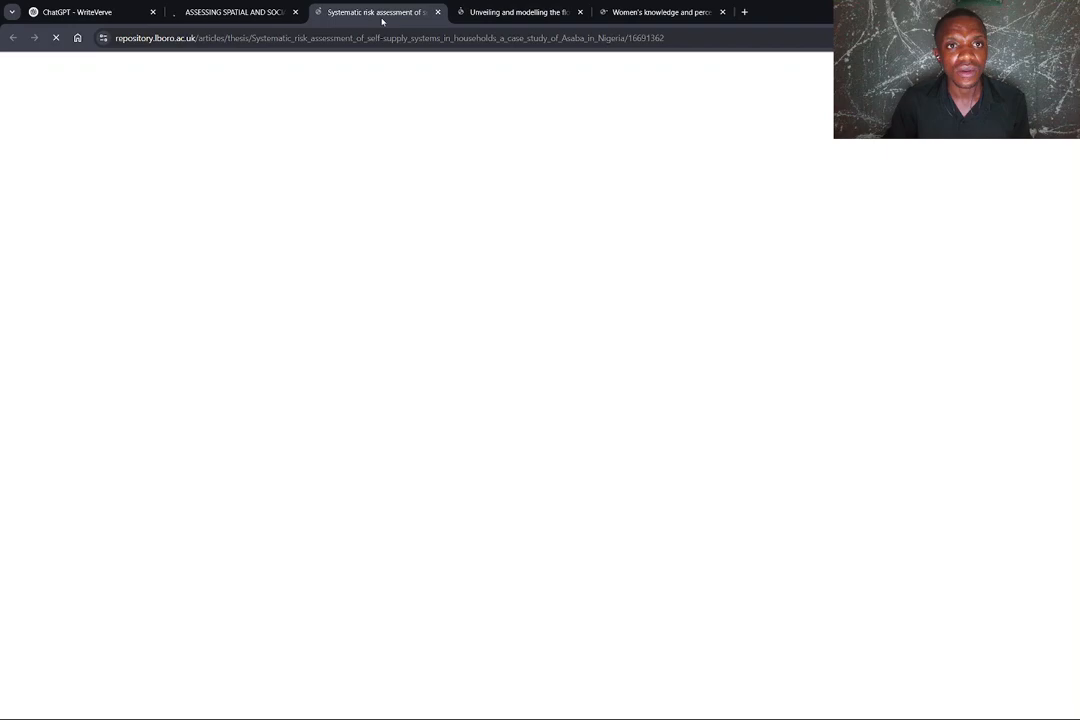
{"action": "left_click", "coordinate": [222, 13]}
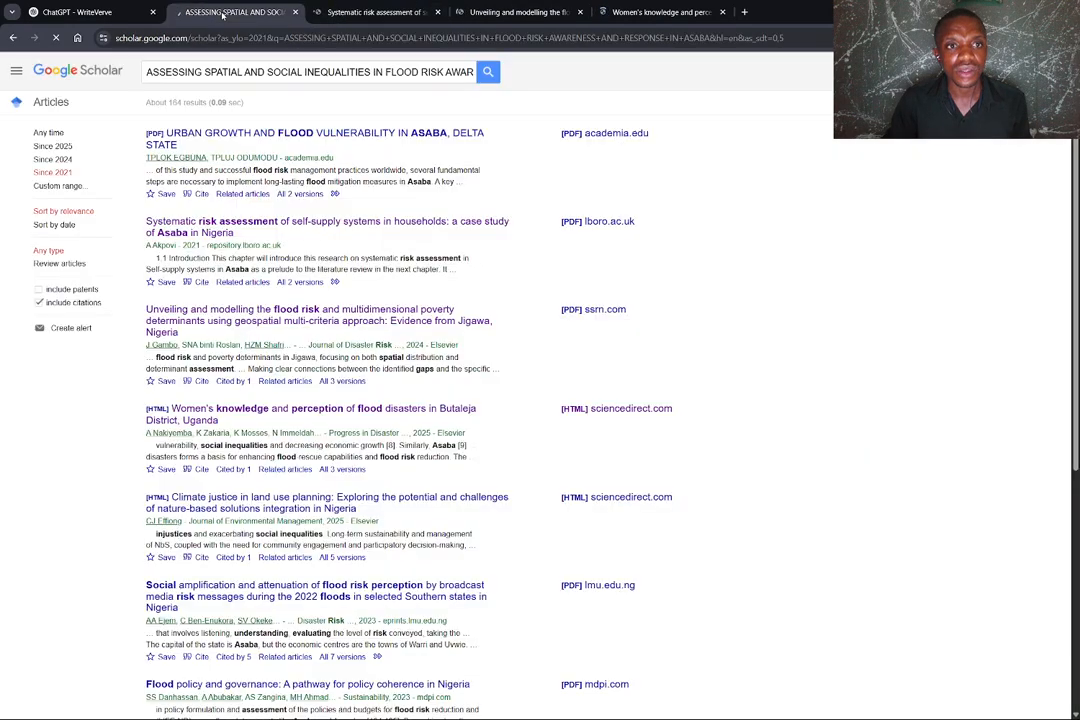
{"action": "left_click", "coordinate": [375, 12]}
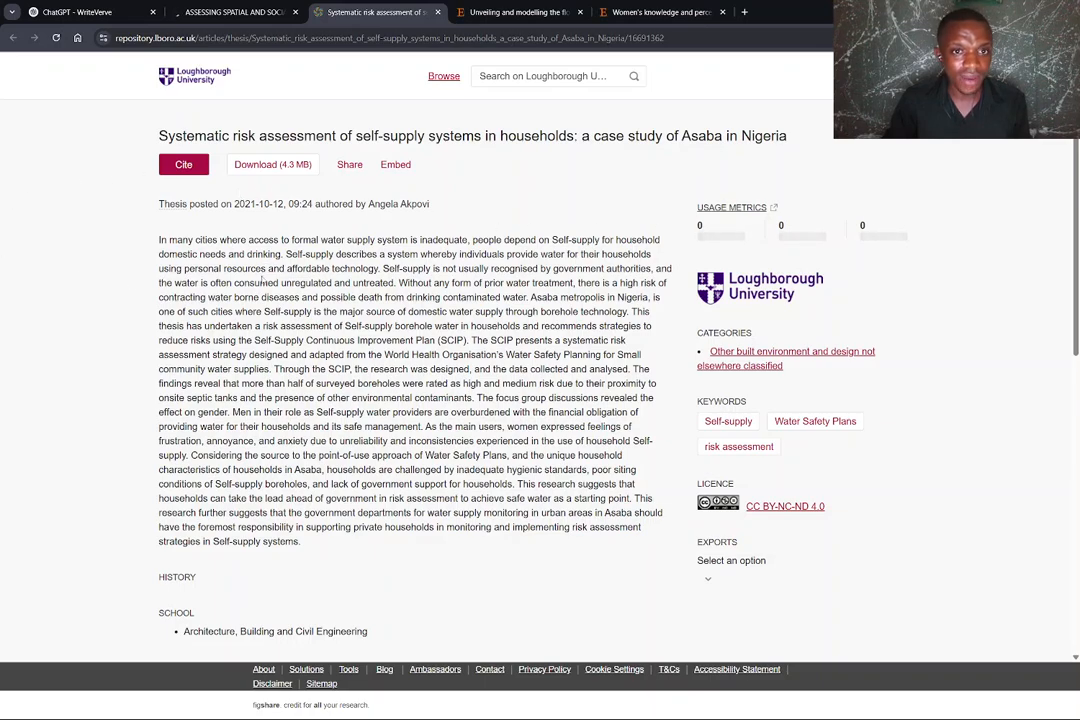
{"action": "left_click_drag", "start_coordinate": [157, 135], "coordinate": [417, 577]}
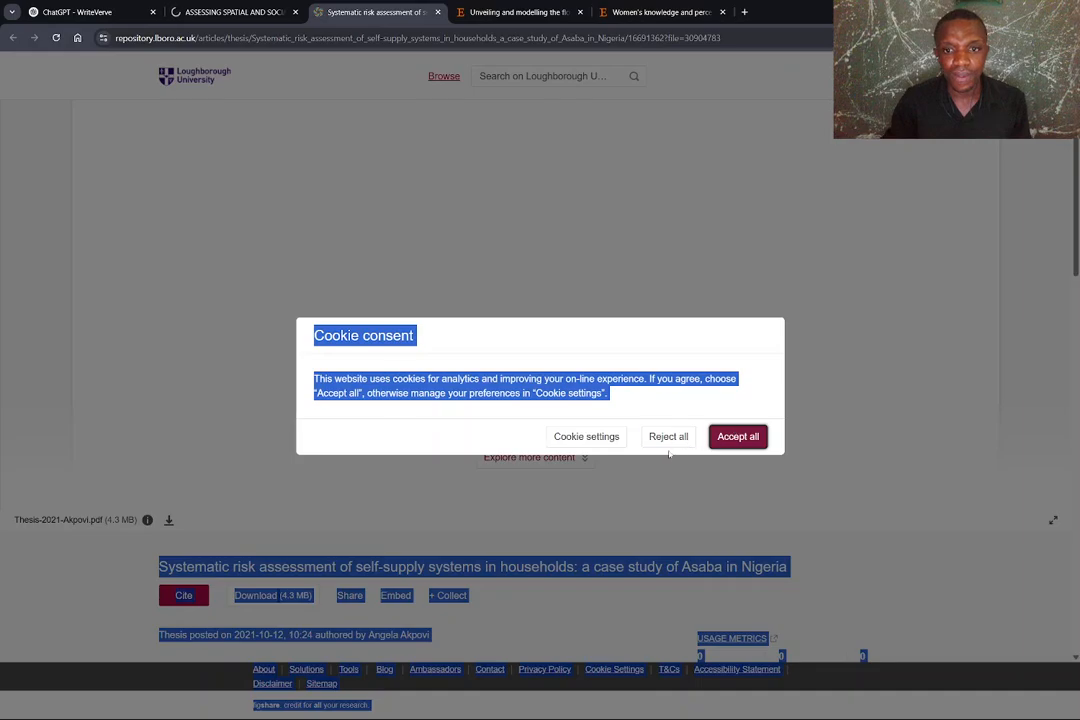
{"action": "left_click", "coordinate": [668, 437]}
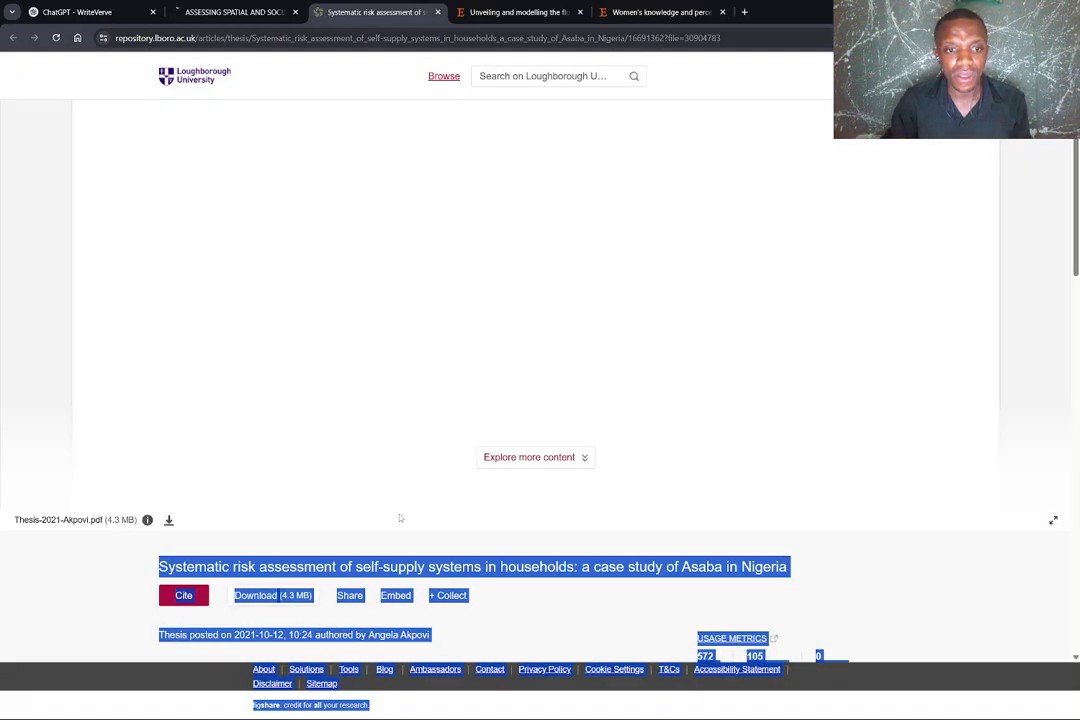
- Select the thesis record's text from its title through the abstract and publication details to the end of the Notes section
{"action": "scroll", "coordinate": [766, 496], "scroll_direction": "down", "scroll_amount": 6}
{"action": "scroll", "coordinate": [766, 496], "scroll_direction": "up", "scroll_amount": 5}
{"action": "scroll", "coordinate": [766, 496], "scroll_direction": "down", "scroll_amount": 1}
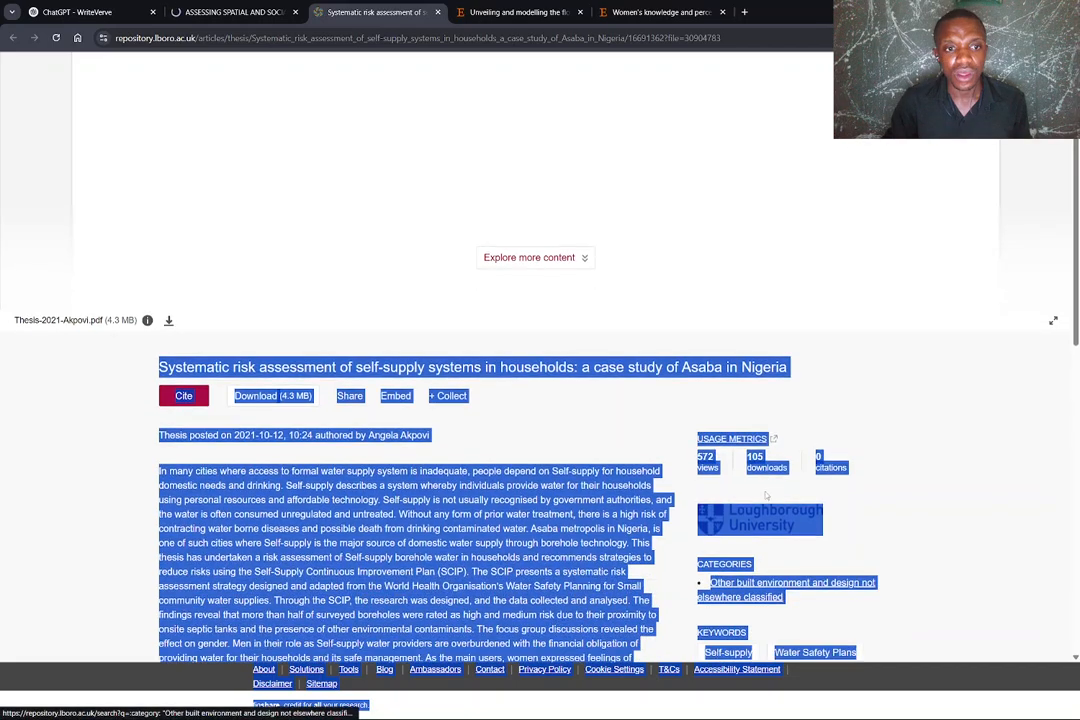
{"action": "left_click", "coordinate": [33, 378]}
{"action": "left_click_drag", "start_coordinate": [149, 372], "coordinate": [290, 638]}
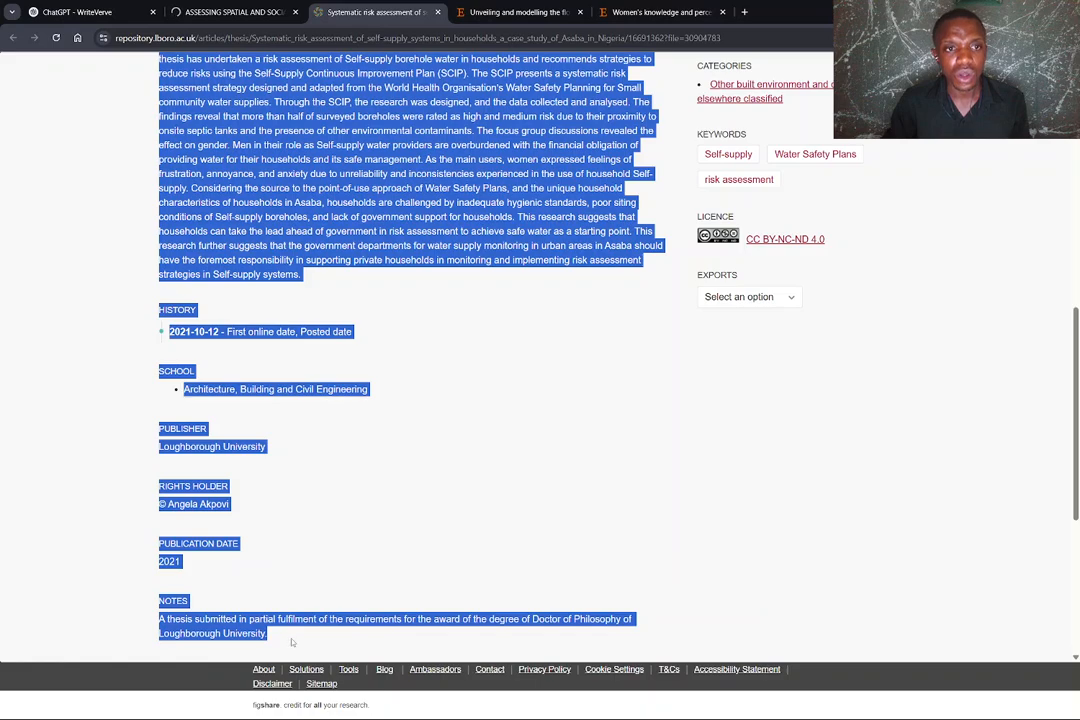
- Copy the selected thesis record, paste it into the WriteVerve reply as item 4 under "Research 1:", and start a line below it
{"action": "right_click", "coordinate": [195, 632]}
{"action": "left_click", "coordinate": [340, 458]}
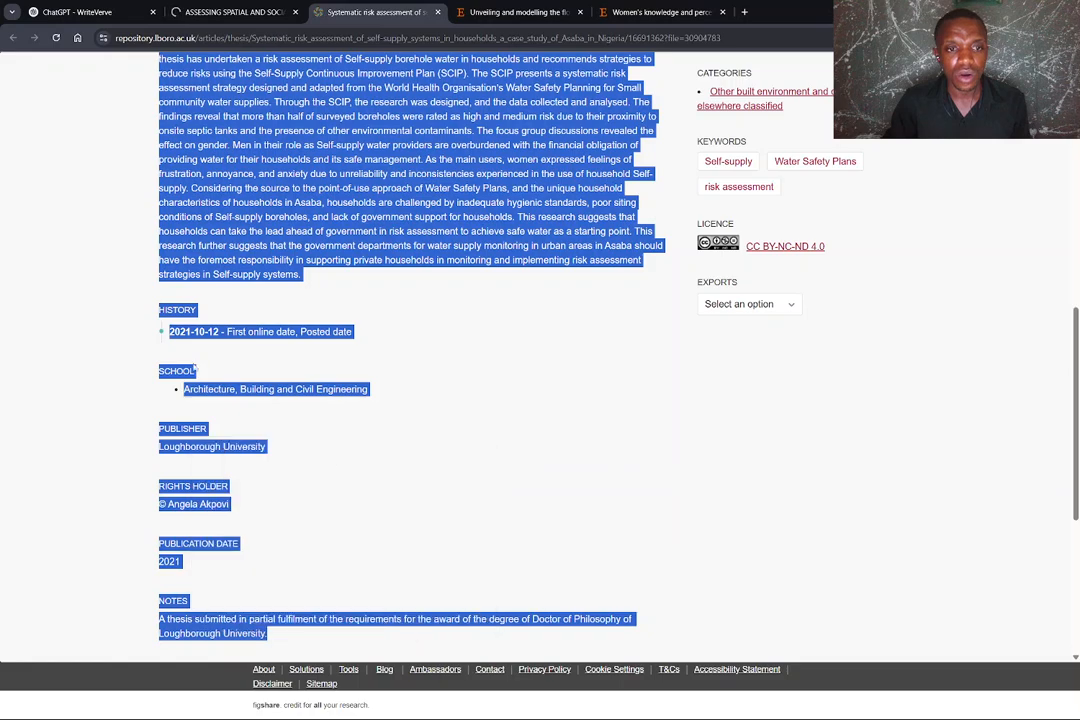
{"action": "left_click", "coordinate": [104, 15]}
{"action": "left_click", "coordinate": [358, 661]}
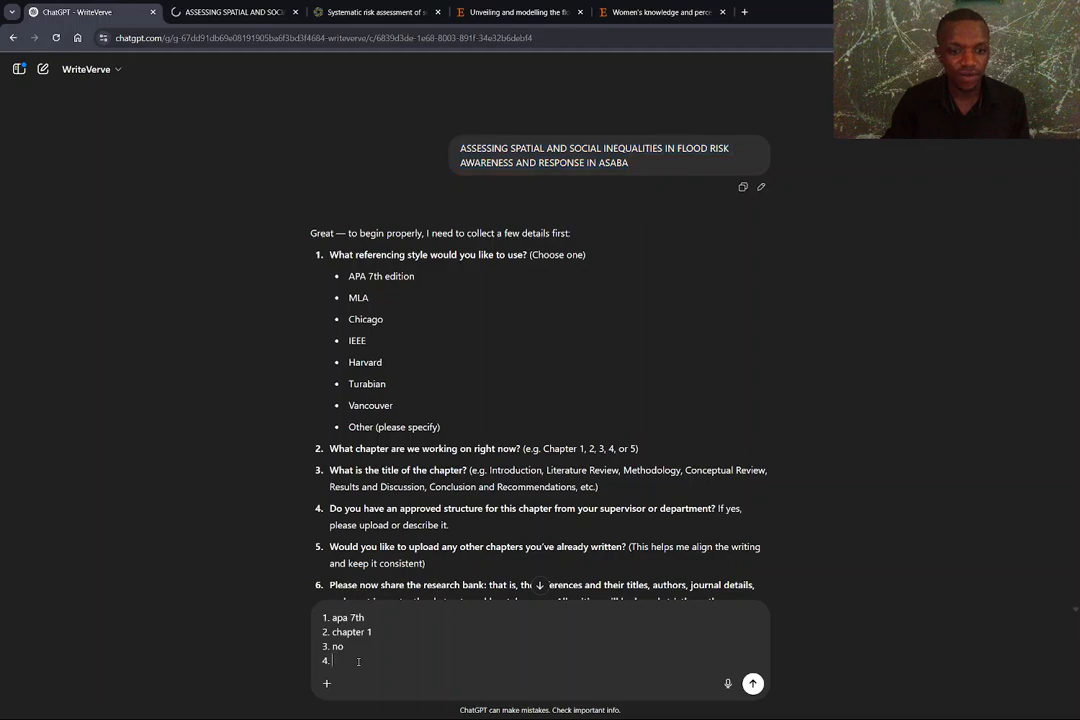
{"action": "type", "text": "Re"}
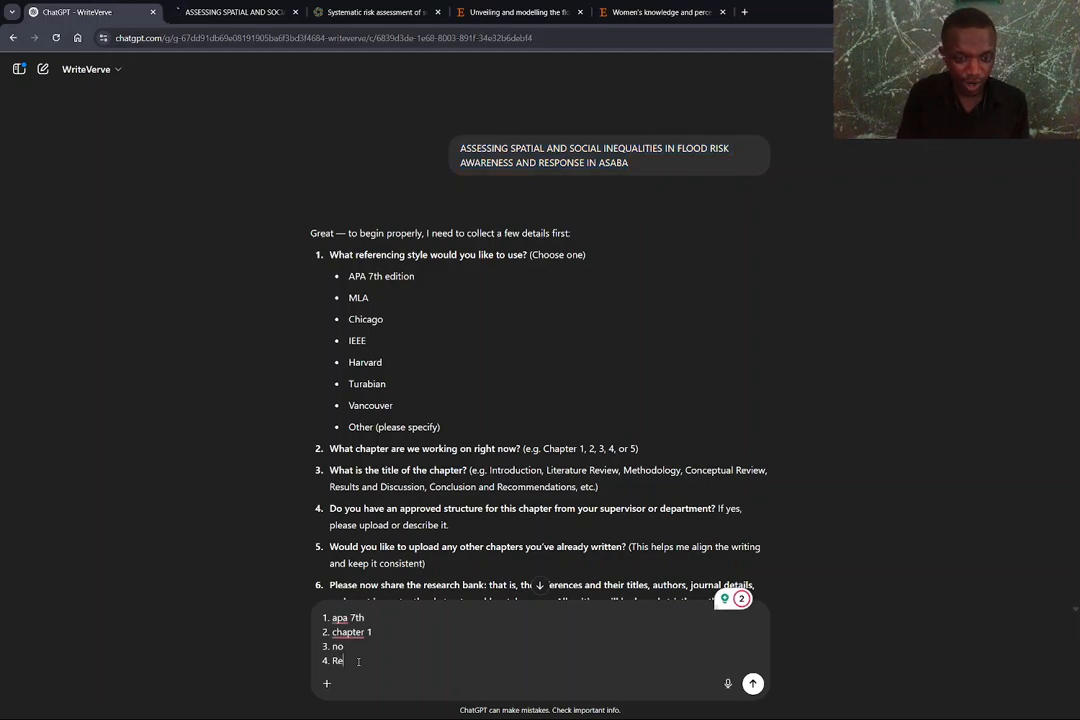
{"action": "type", "text": "search 1"}
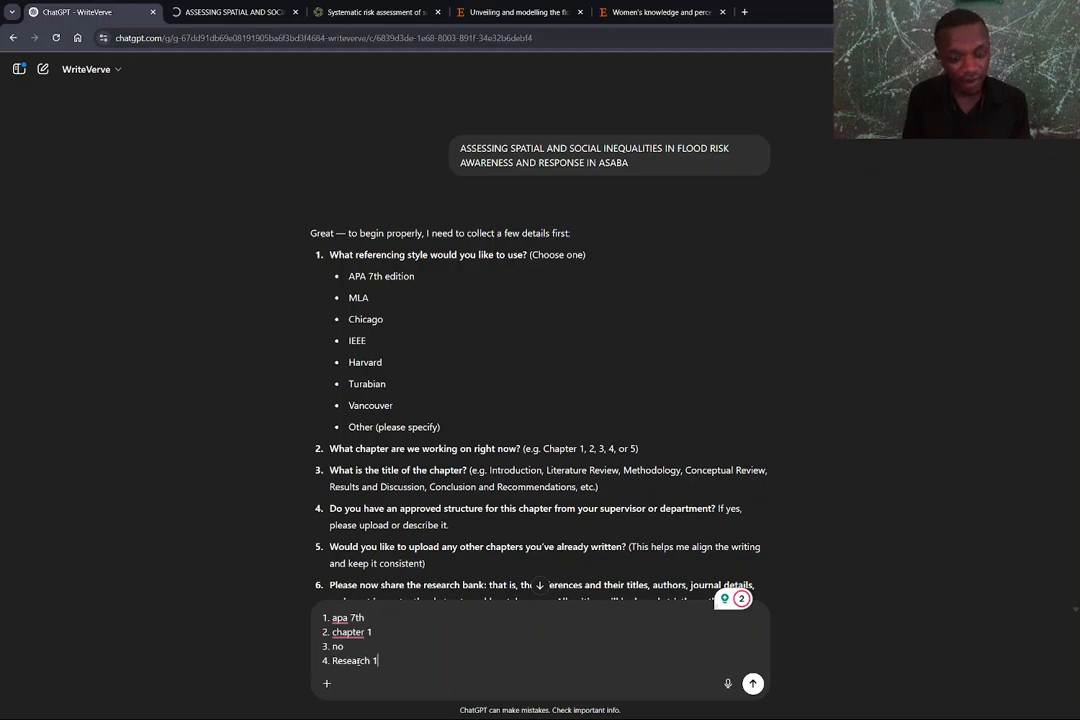
{"action": "type", "text": ":"}
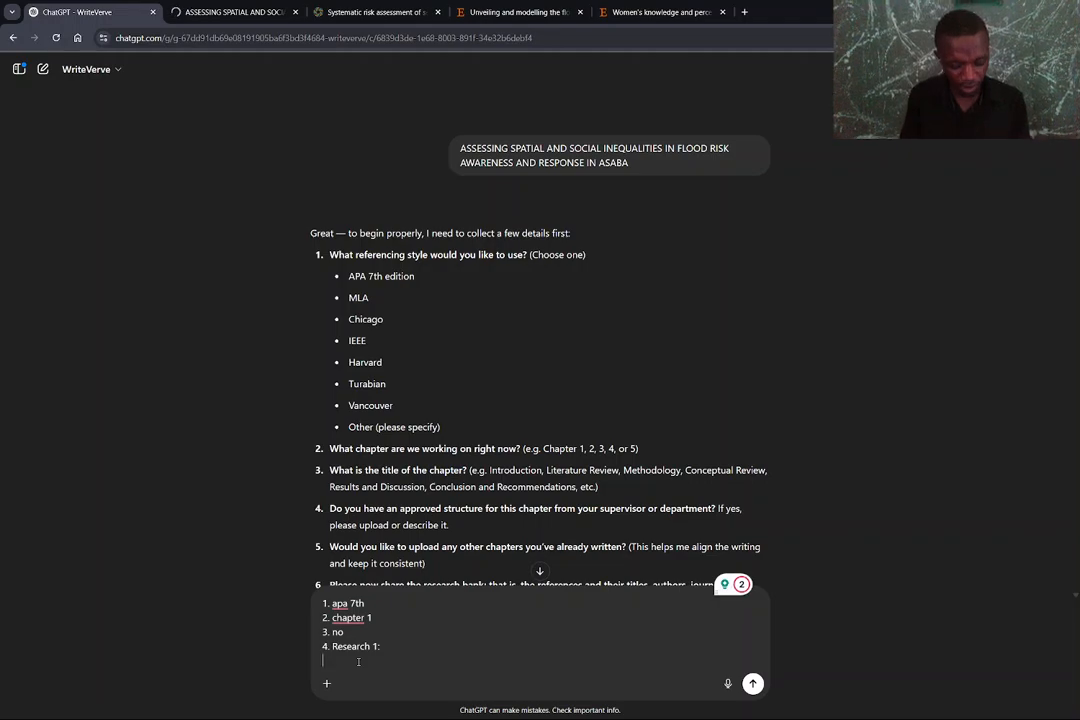
{"action": "key", "text": "ctrl+v"}
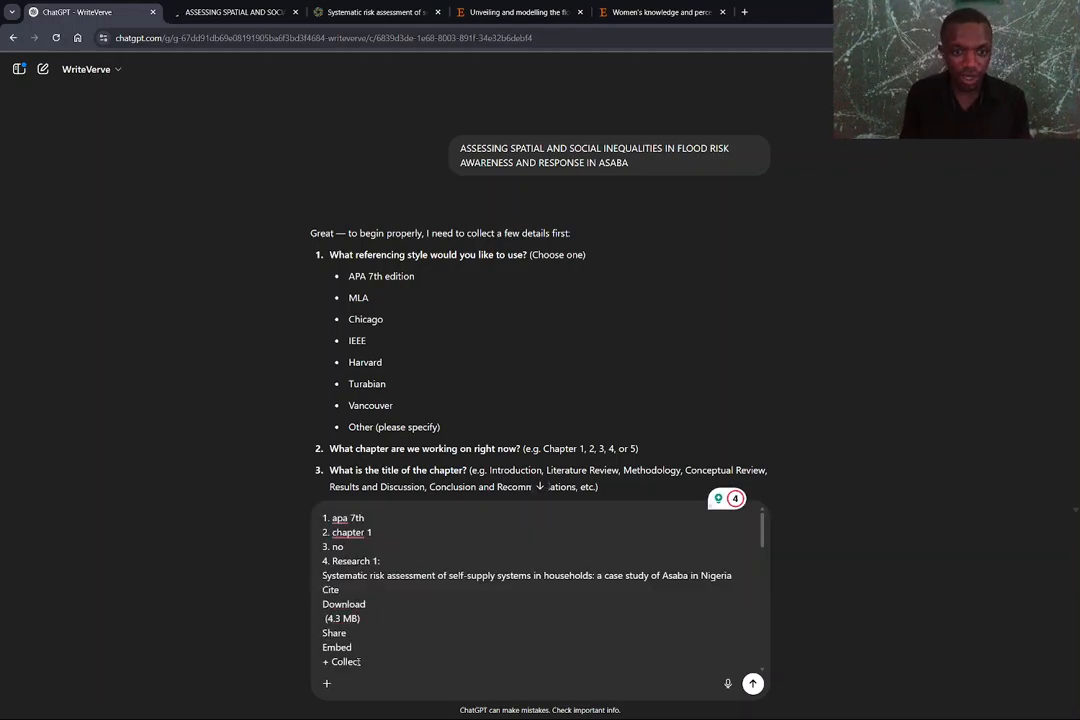
{"action": "key", "text": "ctrl+v"}
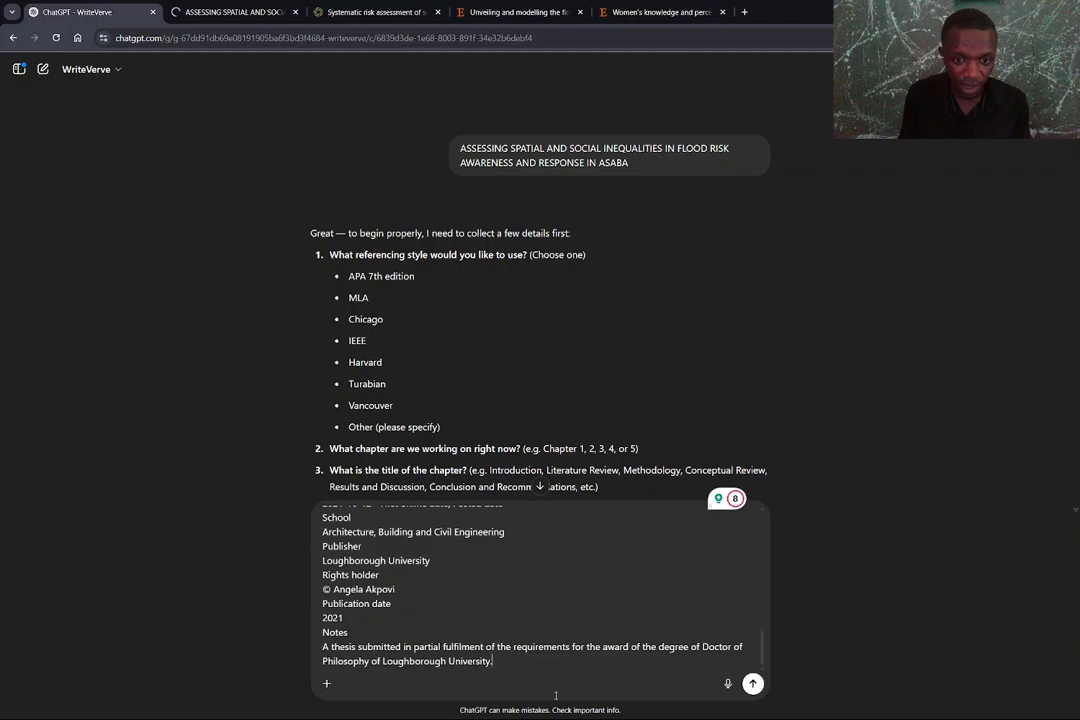
{"action": "key", "text": "shift+Return"}
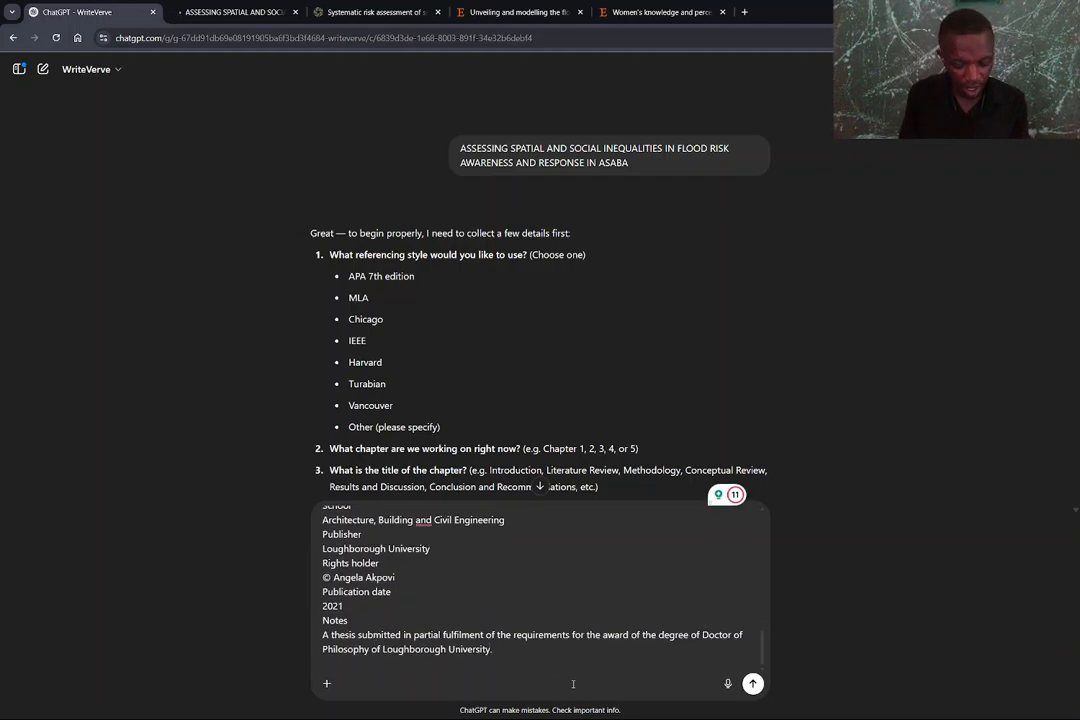
{"action": "type", "text": "res"}
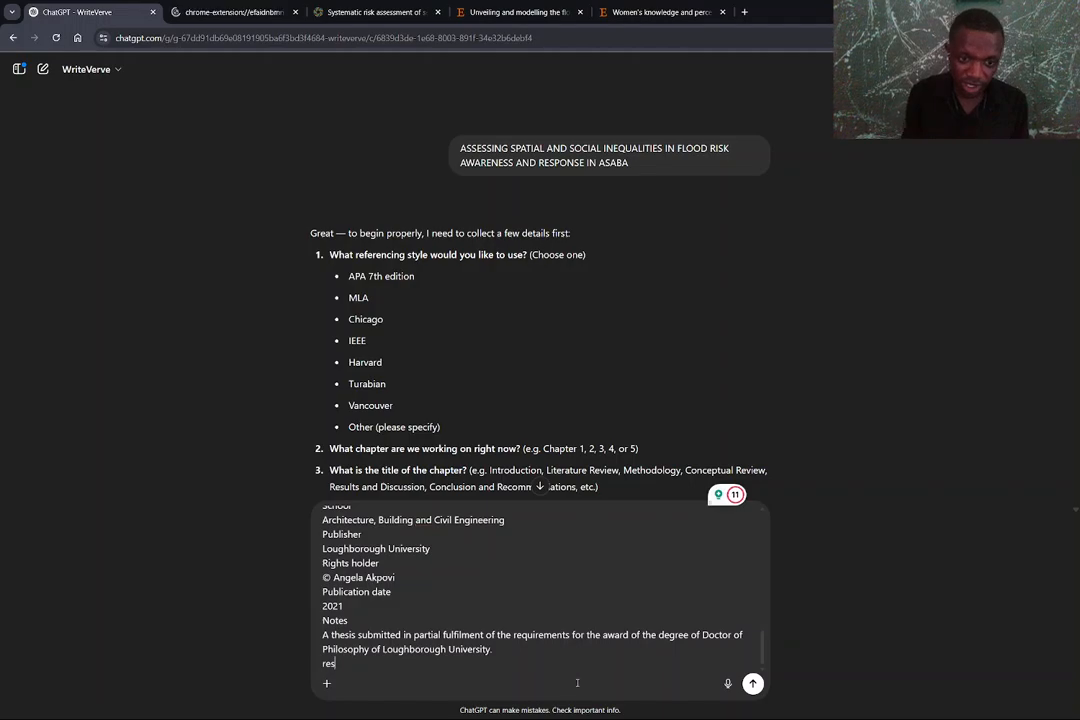
- Review the draft reply from its numbered answers through the pasted thesis title, abstract, publication details and notes
{"action": "scroll", "coordinate": [461, 592], "scroll_direction": "up", "scroll_amount": 8}
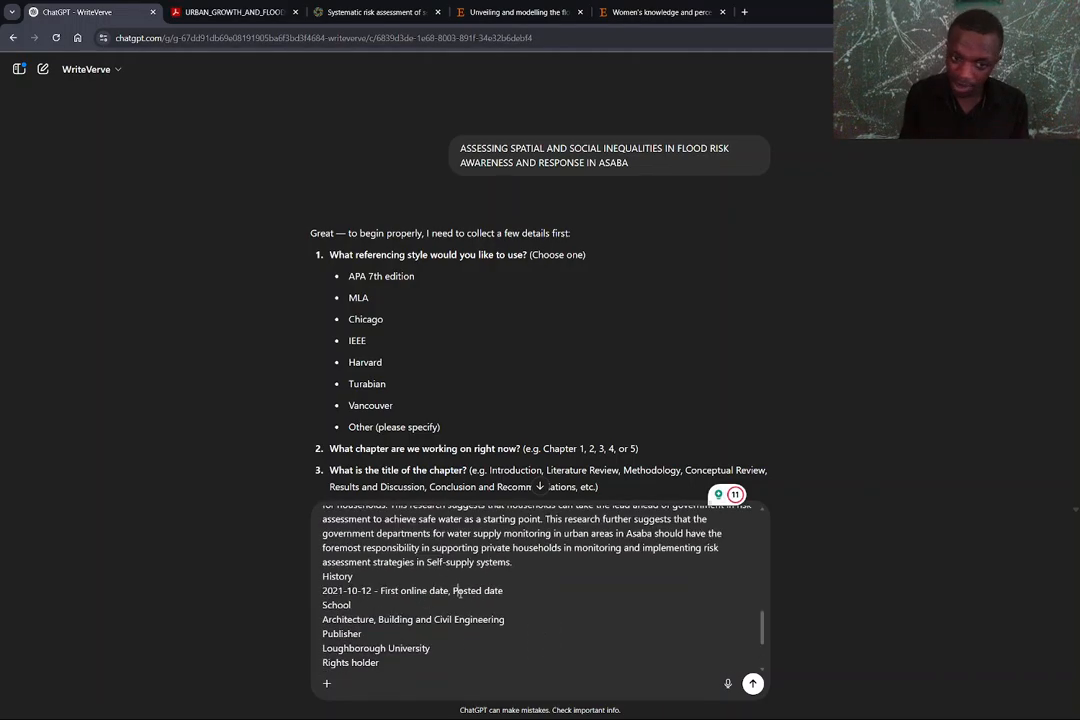
{"action": "scroll", "coordinate": [461, 592], "scroll_direction": "up", "scroll_amount": 3}
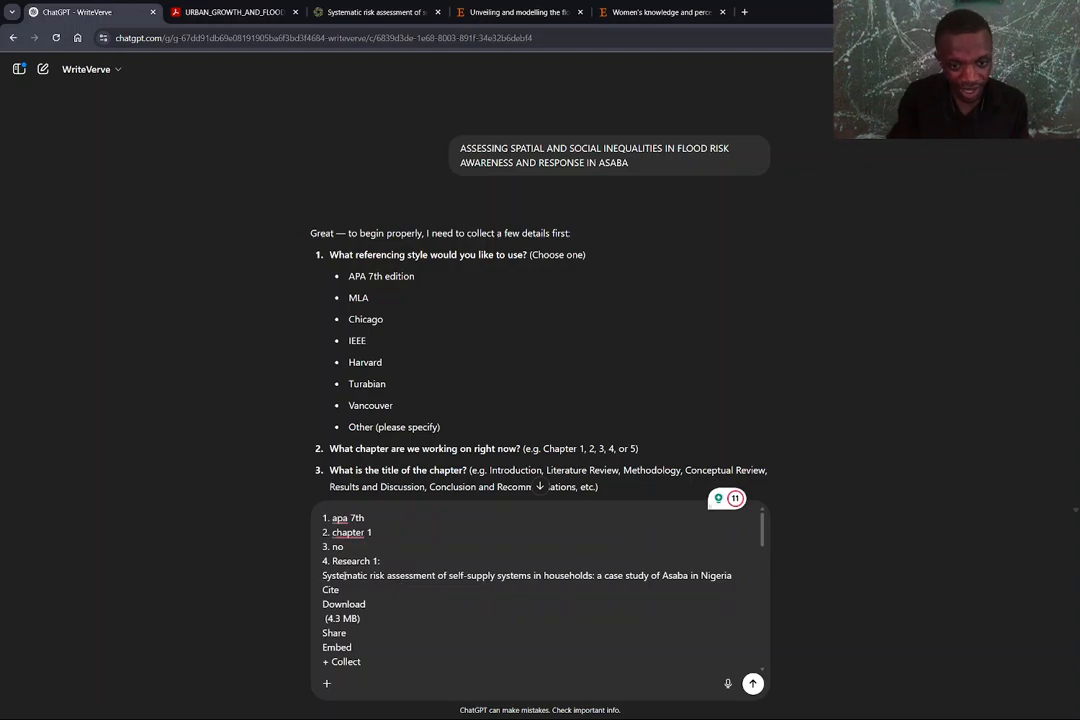
{"action": "left_click", "coordinate": [391, 617]}
{"action": "scroll", "coordinate": [380, 605], "scroll_direction": "down", "scroll_amount": 5}
{"action": "scroll", "coordinate": [370, 595], "scroll_direction": "up", "scroll_amount": 5}
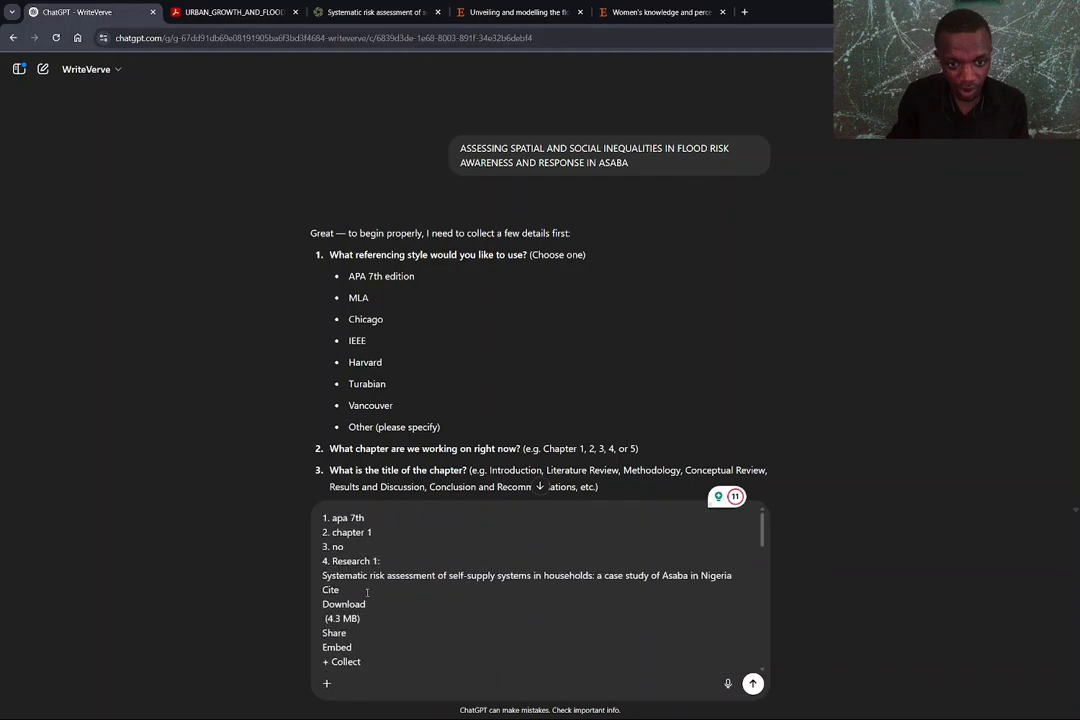
{"action": "scroll", "coordinate": [360, 615], "scroll_direction": "down", "scroll_amount": 10}
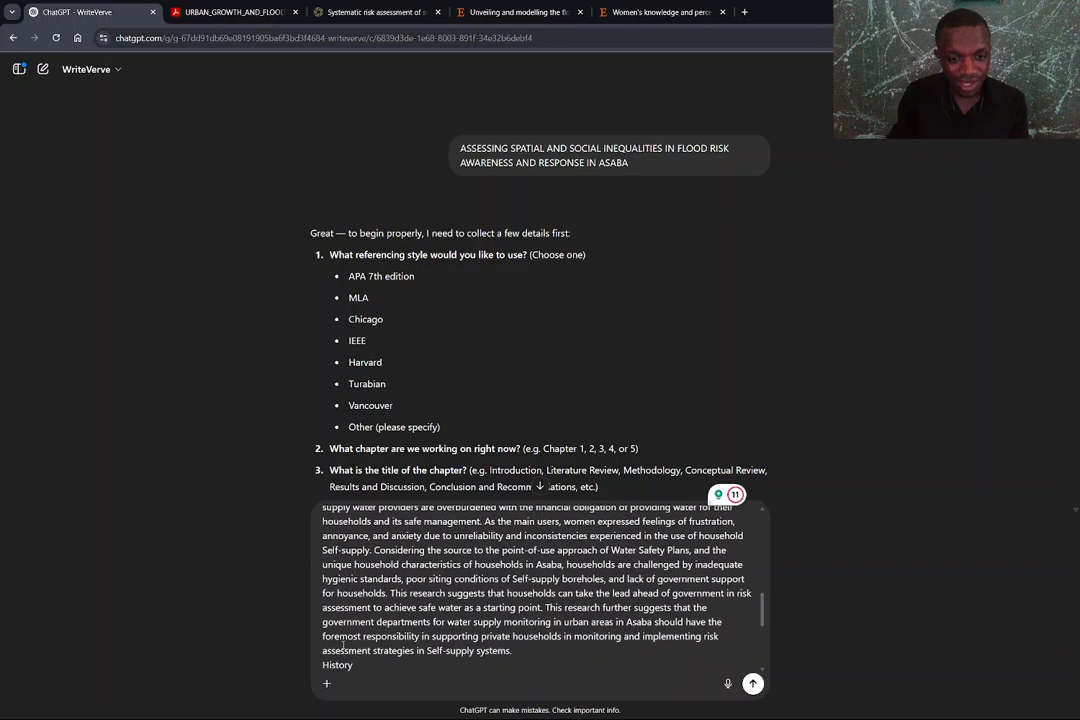
{"action": "scroll", "coordinate": [344, 645], "scroll_direction": "down", "scroll_amount": 2}
{"action": "scroll", "coordinate": [351, 640], "scroll_direction": "down", "scroll_amount": 3}
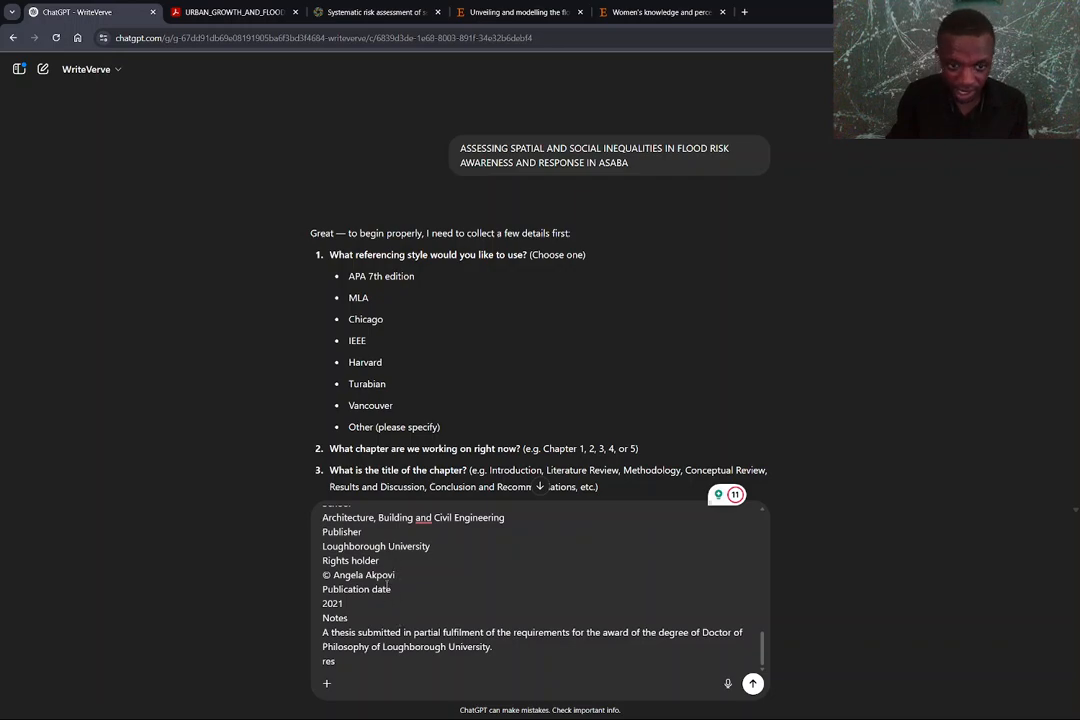
{"action": "scroll", "coordinate": [406, 615], "scroll_direction": "up", "scroll_amount": 10}
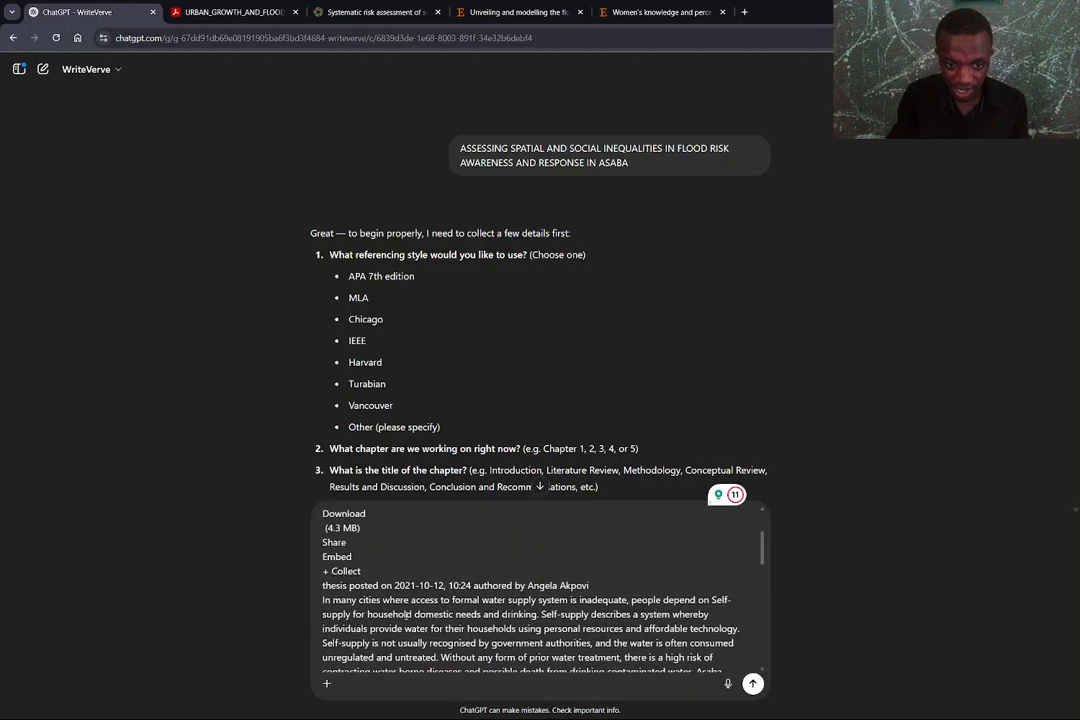
{"action": "scroll", "coordinate": [406, 615], "scroll_direction": "down", "scroll_amount": 10}
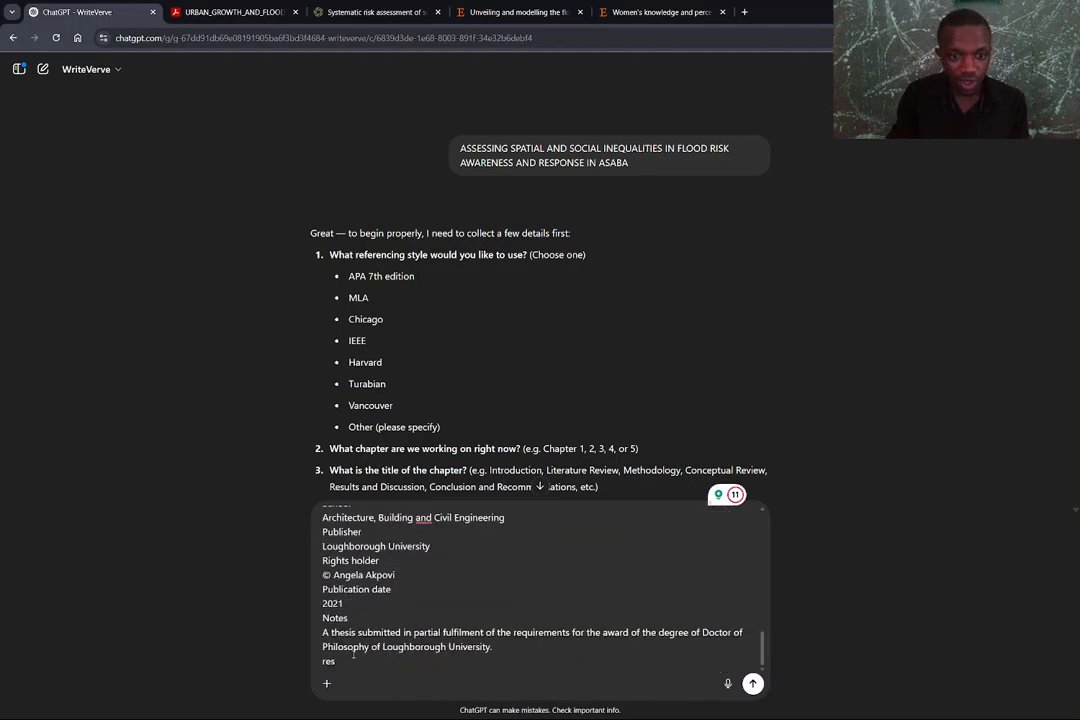
- Replace the unfinished last line with the heading "Research 2", set off by a blank line below the thesis record
{"action": "key", "text": "BackSpace"}
{"action": "key", "text": "BackSpace"}
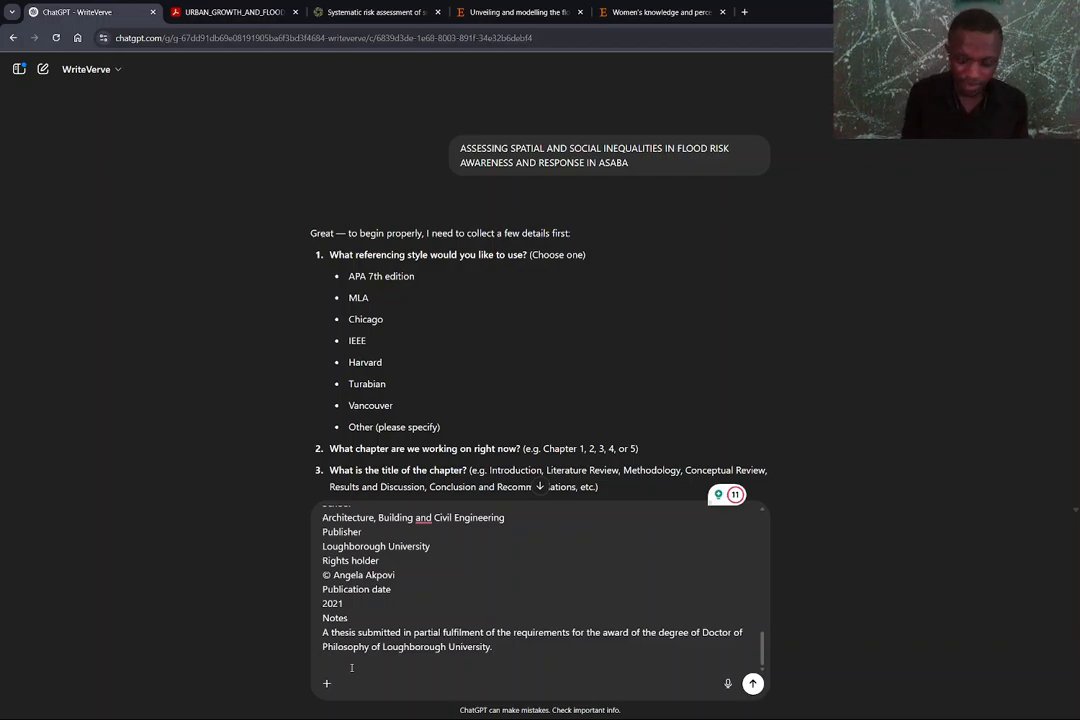
{"action": "key", "text": "shift+Return"}
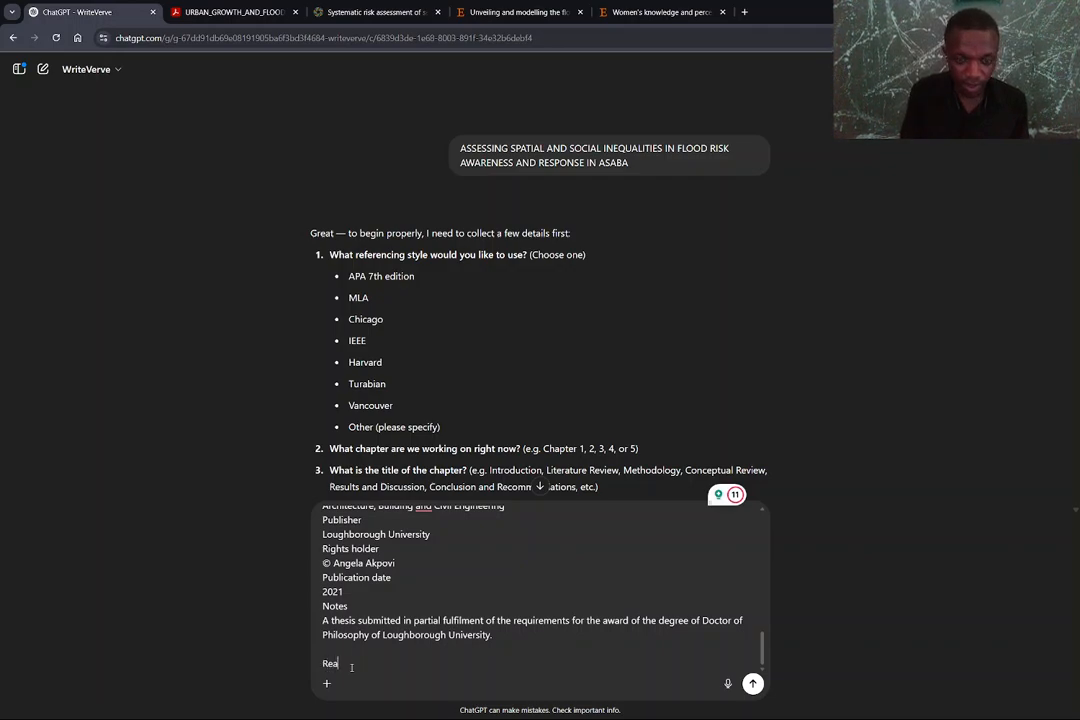
{"action": "type", "text": "Rearch 2"}
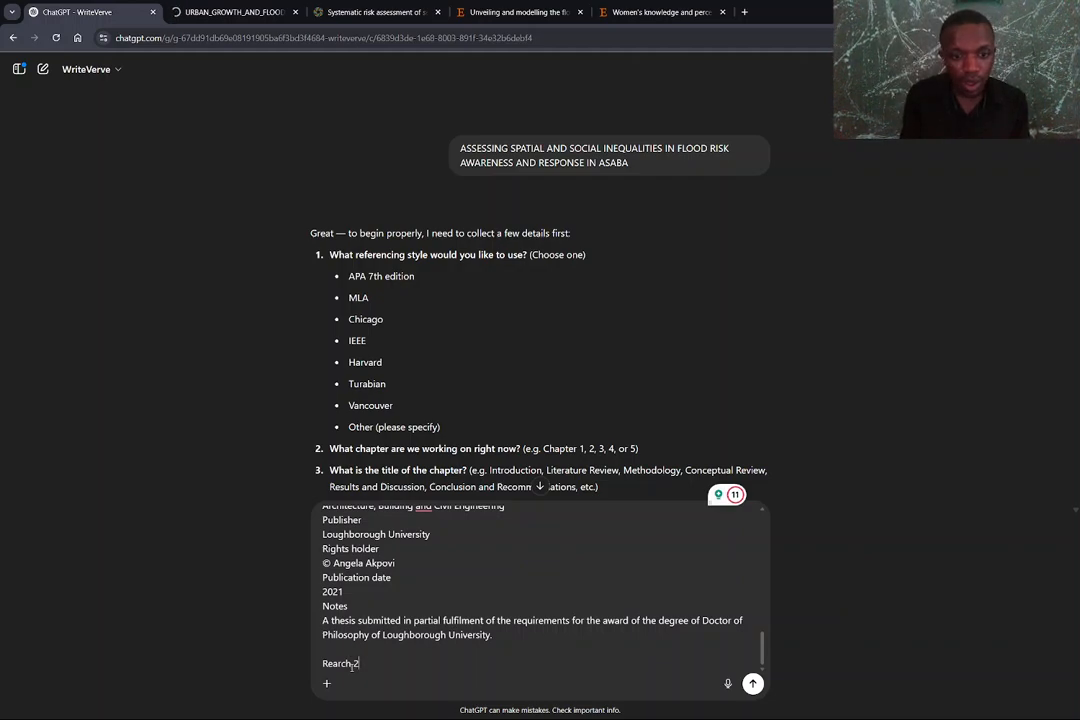
{"action": "key", "text": "BackSpace"}
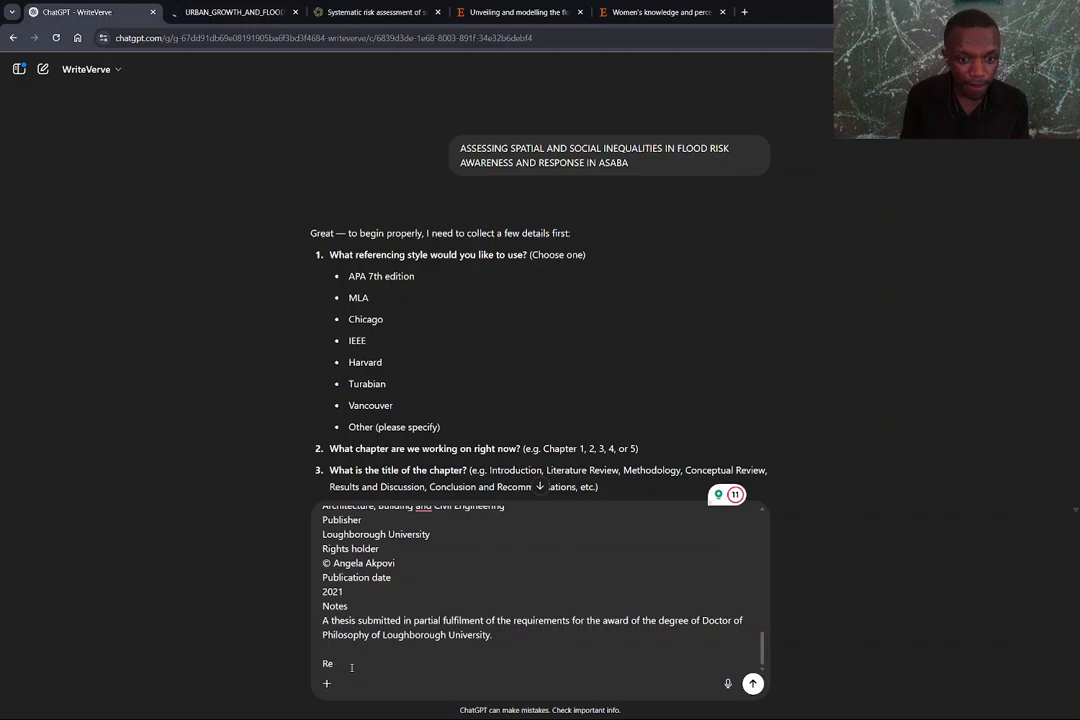
{"action": "type", "text": "search 2"}
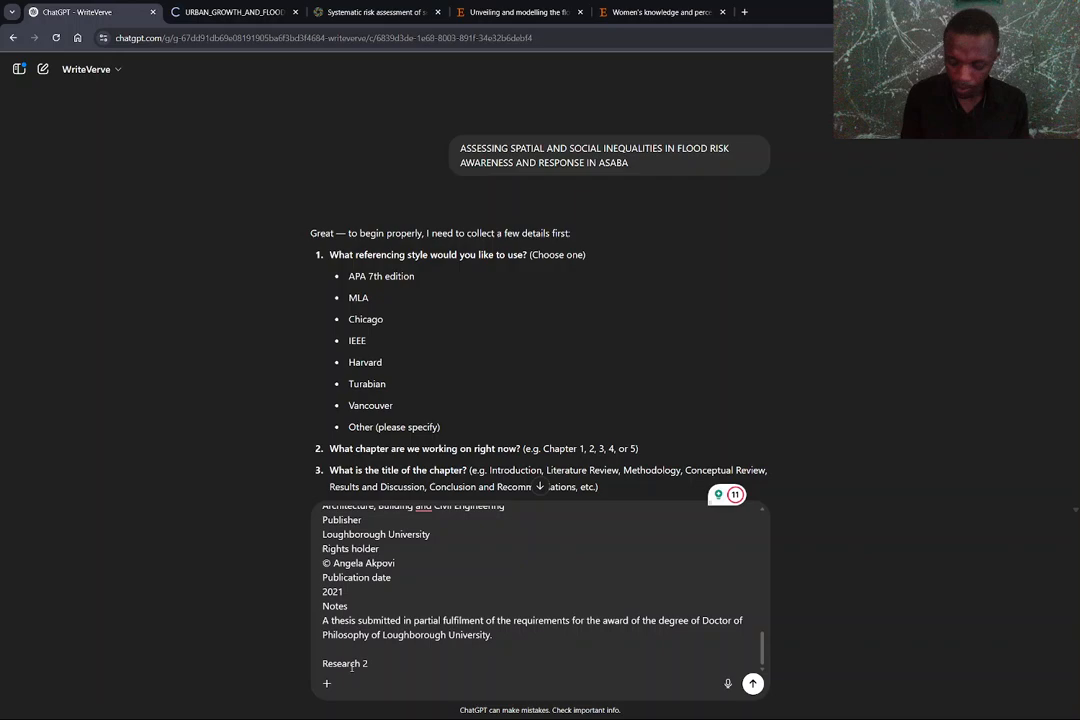
{"action": "key", "text": "shift+Return"}
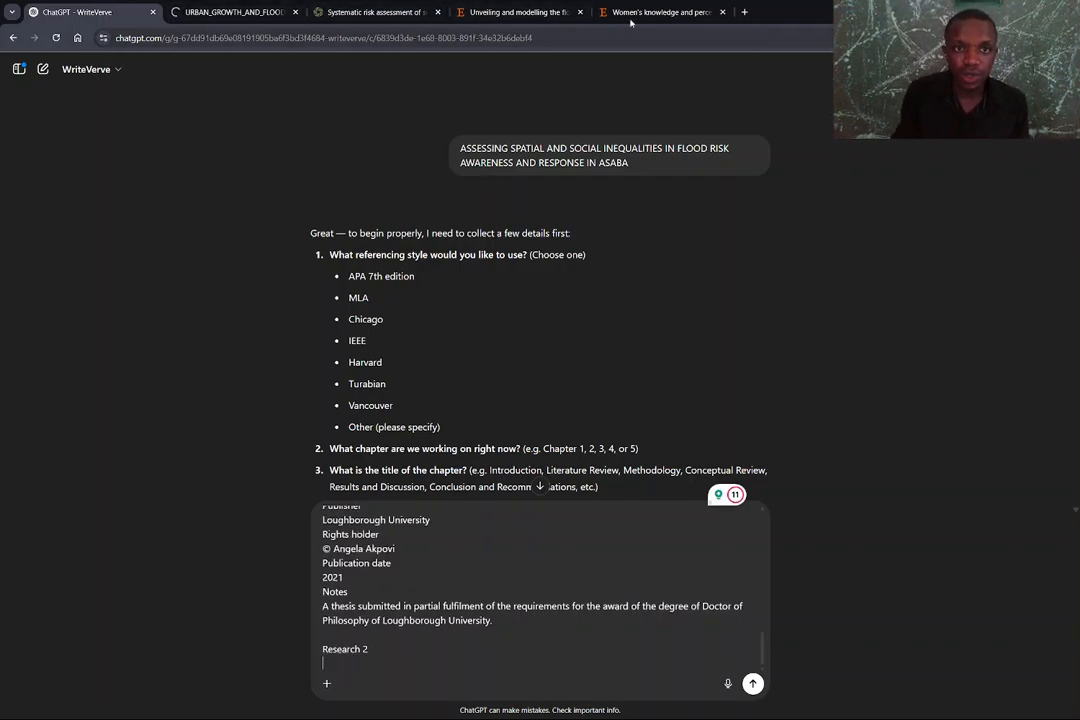
- Check the Asaba urban growth PDF and the Jigawa flood article's tab, and close the Adobe sign-in page
{"action": "left_click", "coordinate": [216, 11]}
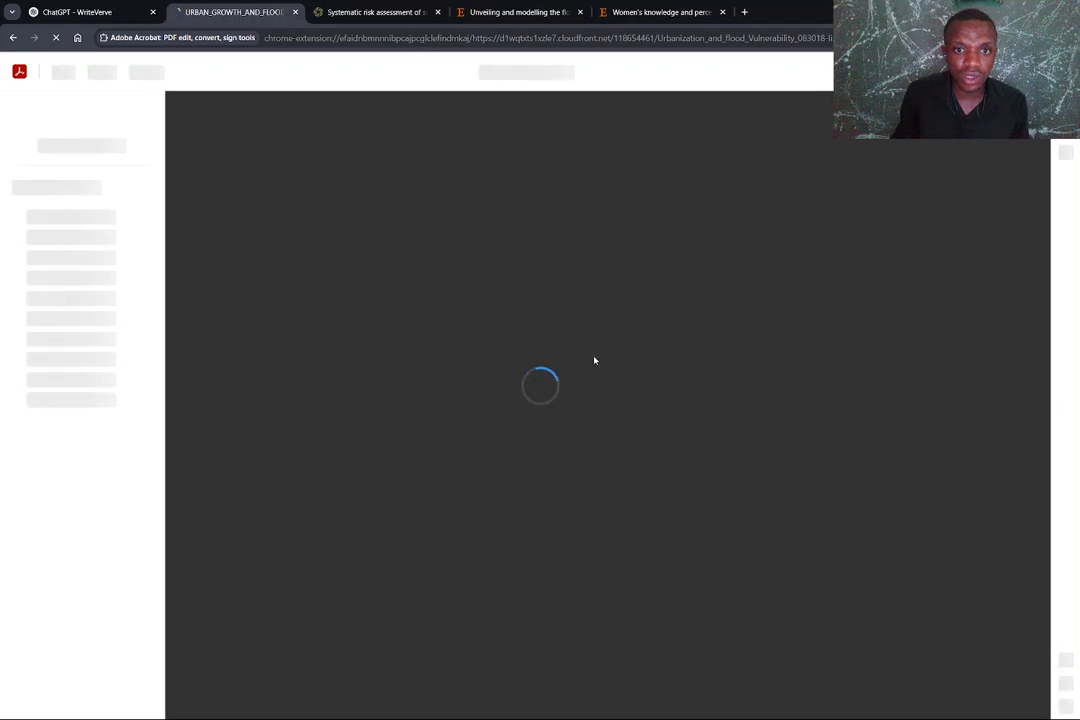
{"action": "left_click", "coordinate": [535, 11]}
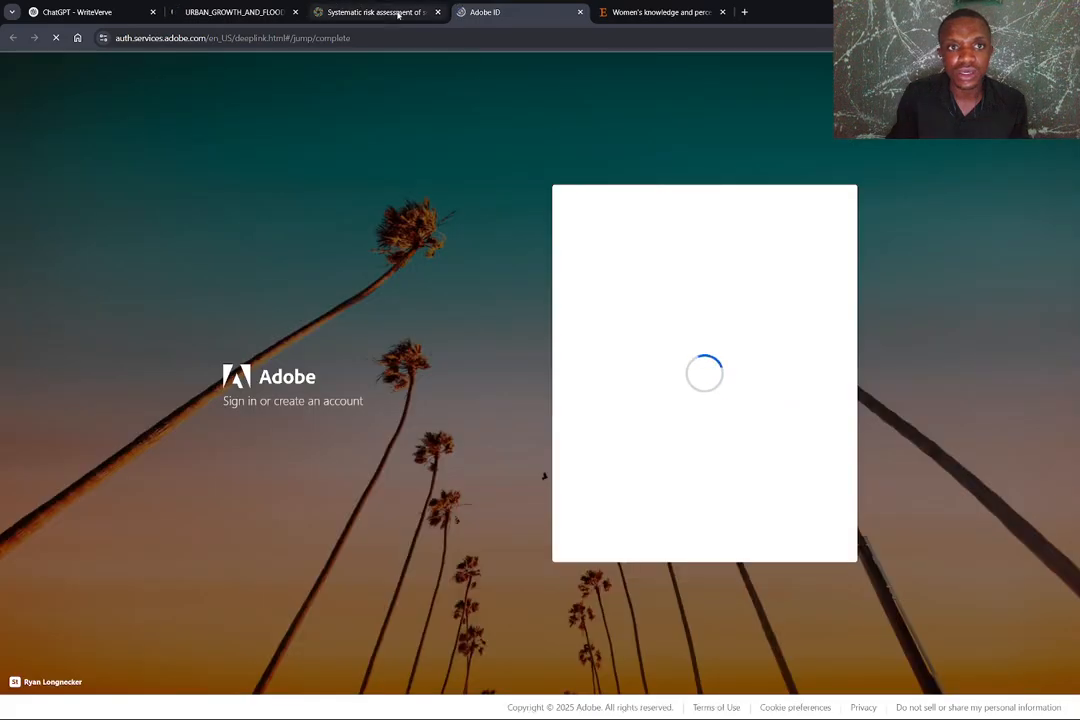
{"action": "left_click", "coordinate": [13, 37]}
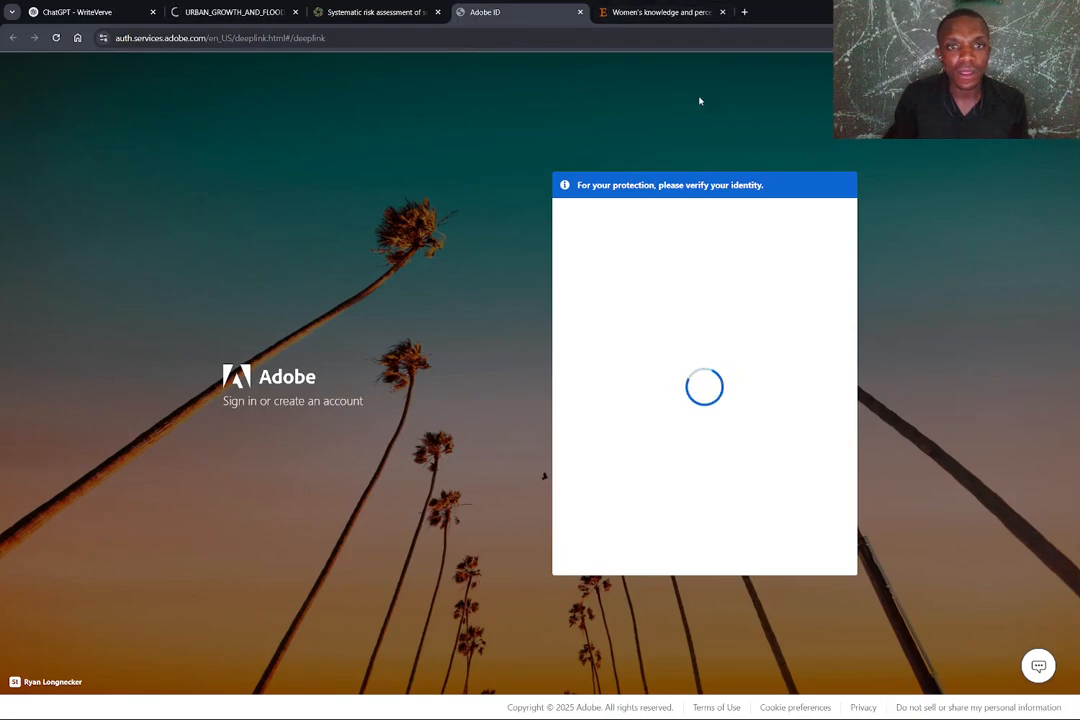
{"action": "left_click", "coordinate": [580, 12]}
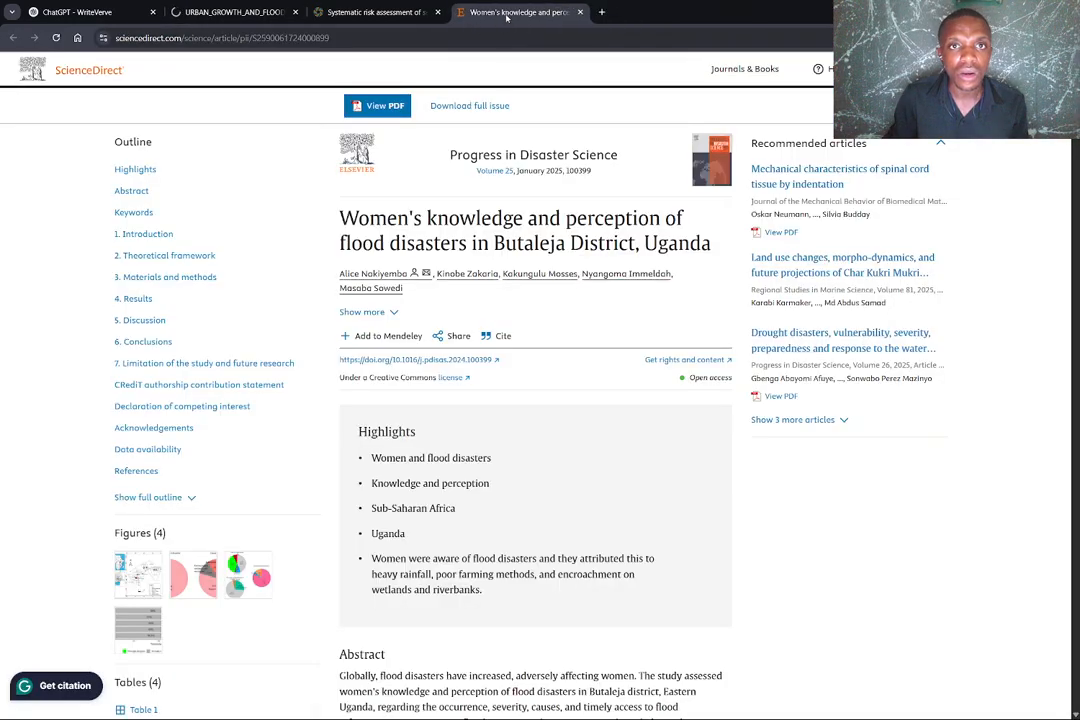
- Copy the Butaleja women's flood knowledge article's text from its title through the end of the abstract
{"action": "left_click_drag", "start_coordinate": [336, 212], "coordinate": [560, 343]}
{"action": "scroll", "coordinate": [509, 425], "scroll_direction": "down", "scroll_amount": 7}
{"action": "scroll", "coordinate": [511, 426], "scroll_direction": "up", "scroll_amount": 2}
{"action": "scroll", "coordinate": [511, 426], "scroll_direction": "down", "scroll_amount": 1}
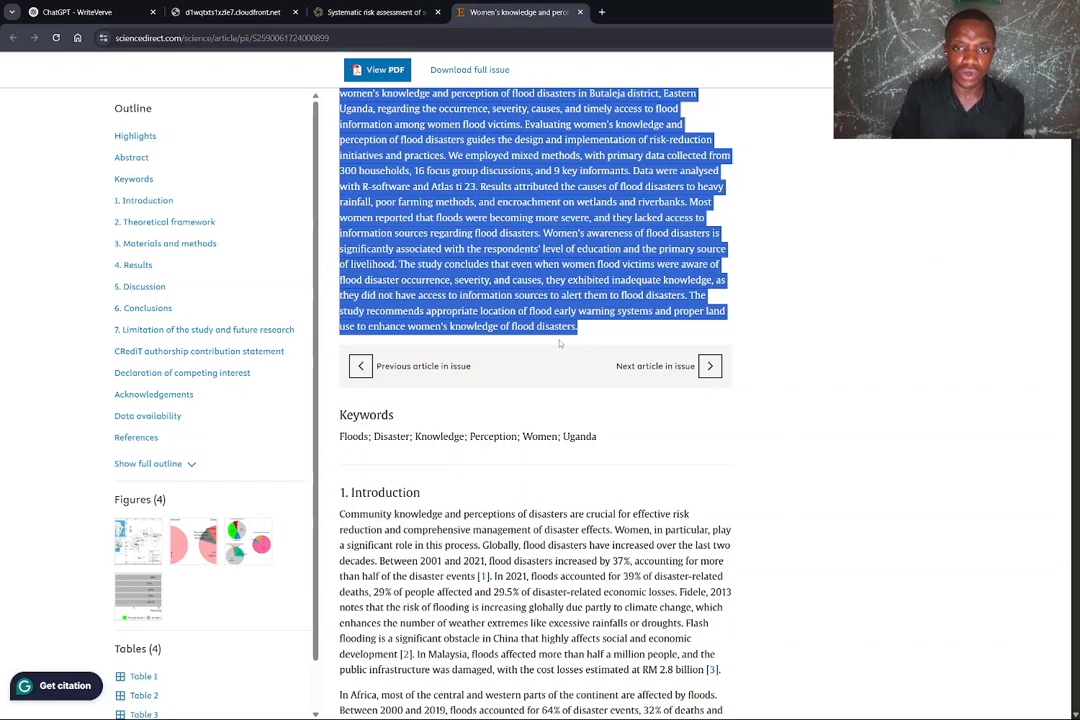
{"action": "right_click", "coordinate": [574, 311]}
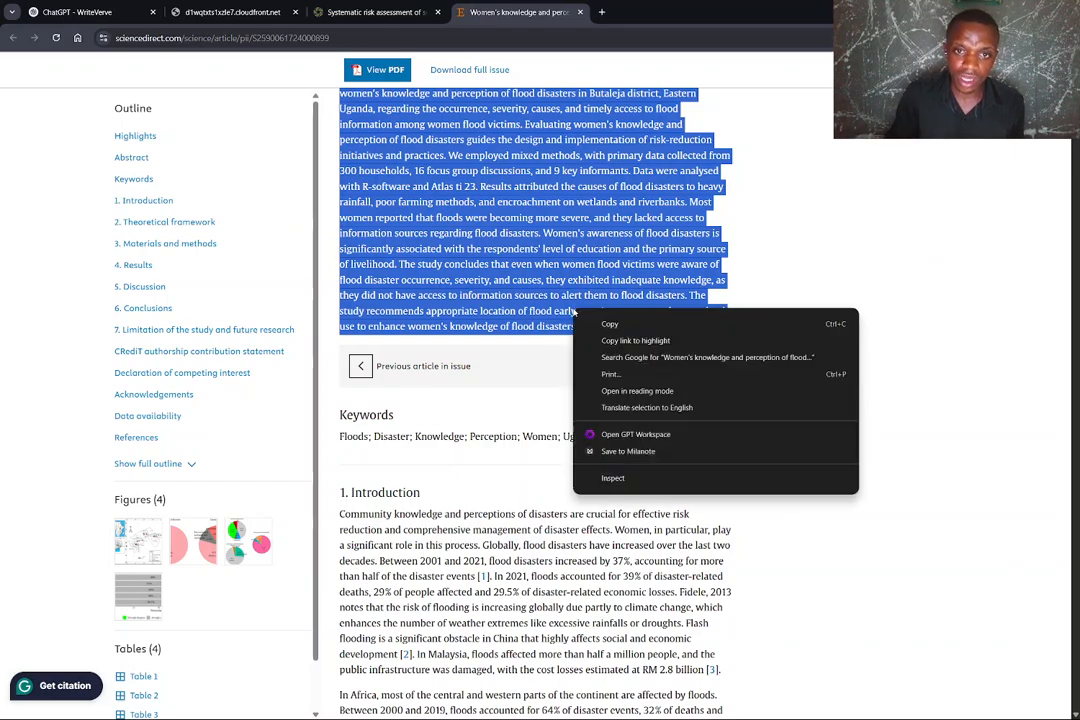
{"action": "left_click", "coordinate": [623, 327]}
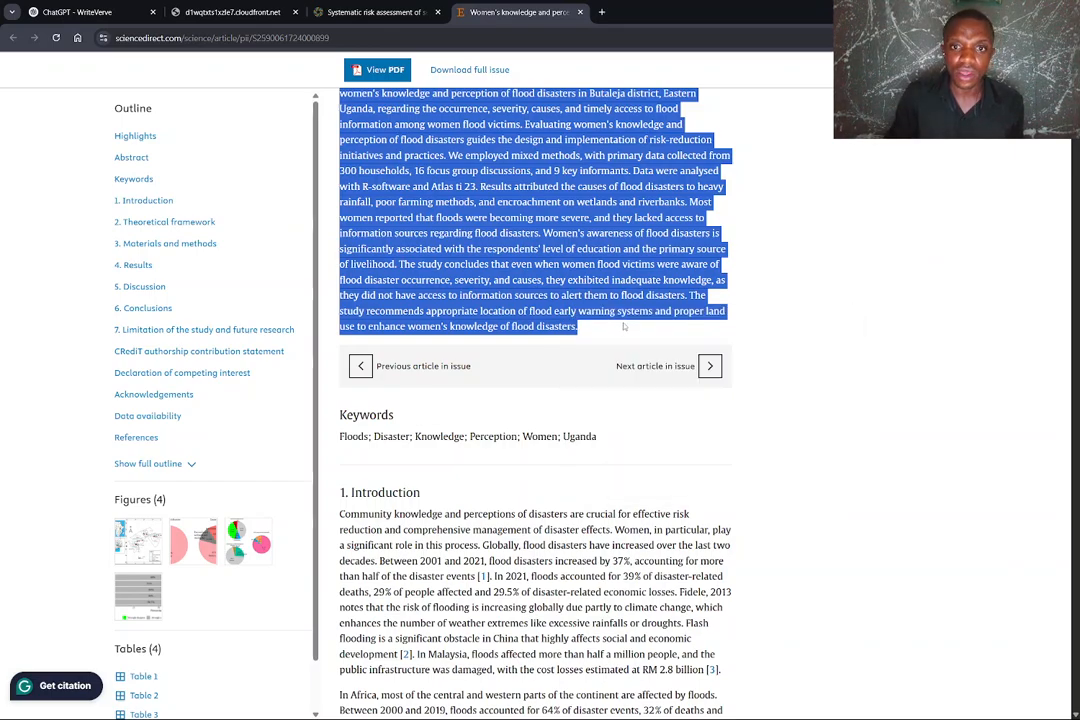
- Recheck the Asaba urban growth PDF, paste the copied Butaleja article text under "Research 2" in the WriteVerve reply, and look over the pasted text
{"action": "left_click", "coordinate": [360, 12]}
{"action": "left_click", "coordinate": [225, 13]}
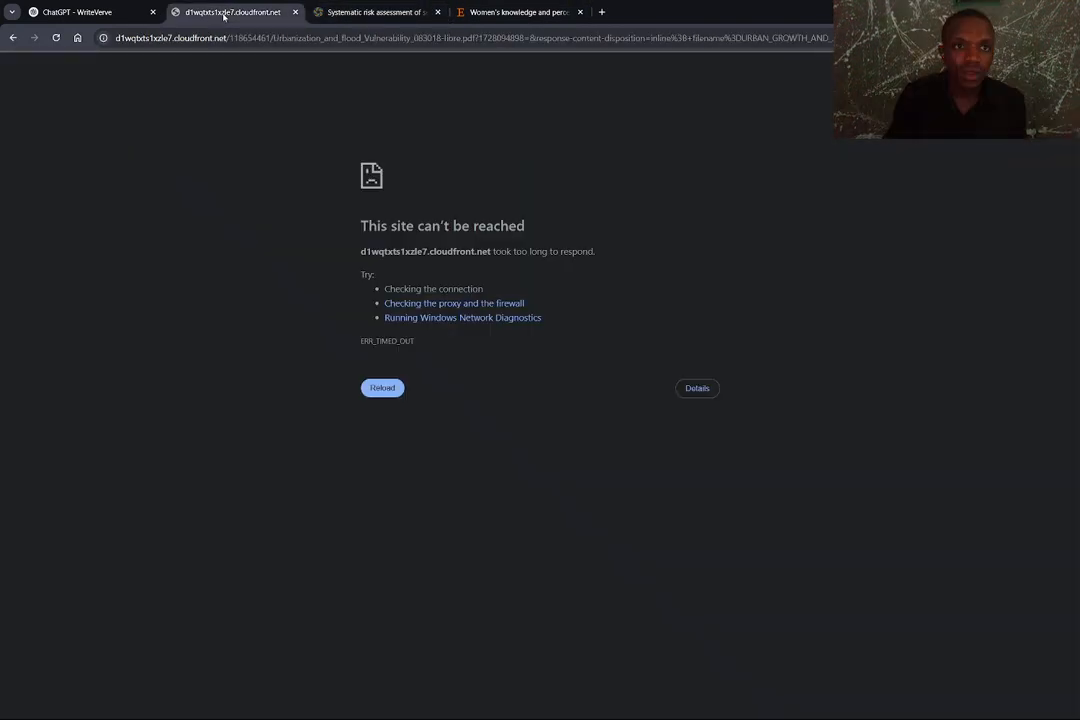
{"action": "left_click", "coordinate": [87, 13]}
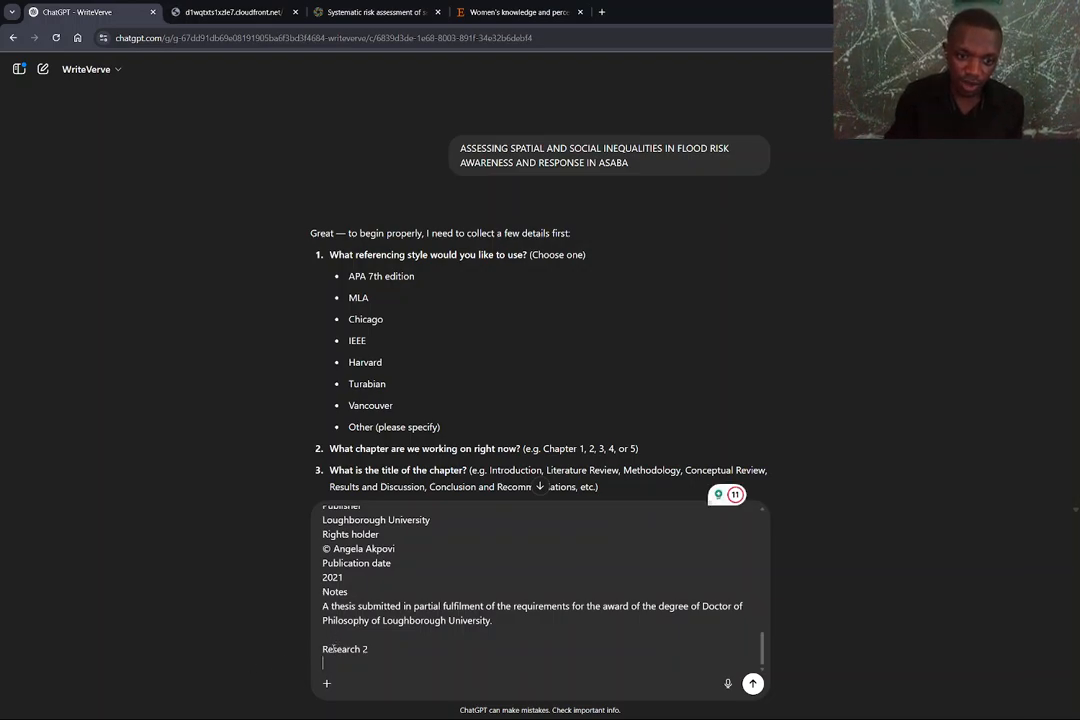
{"action": "right_click", "coordinate": [318, 663]}
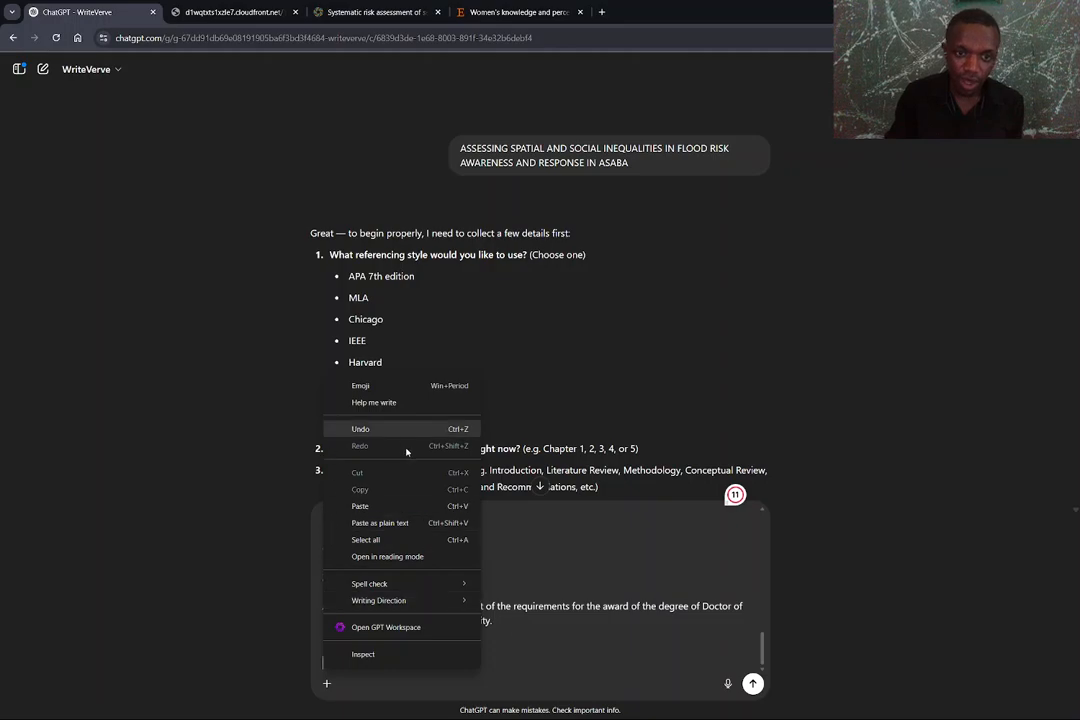
{"action": "left_click", "coordinate": [379, 506]}
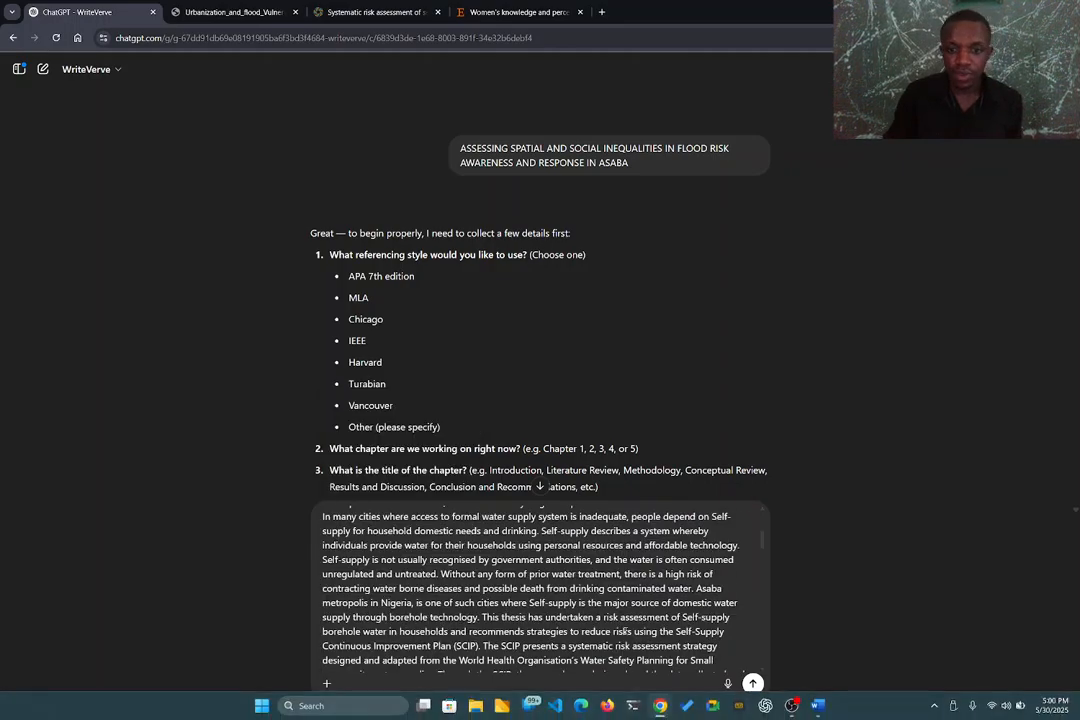
{"action": "scroll", "coordinate": [627, 611], "scroll_direction": "down", "scroll_amount": 5}
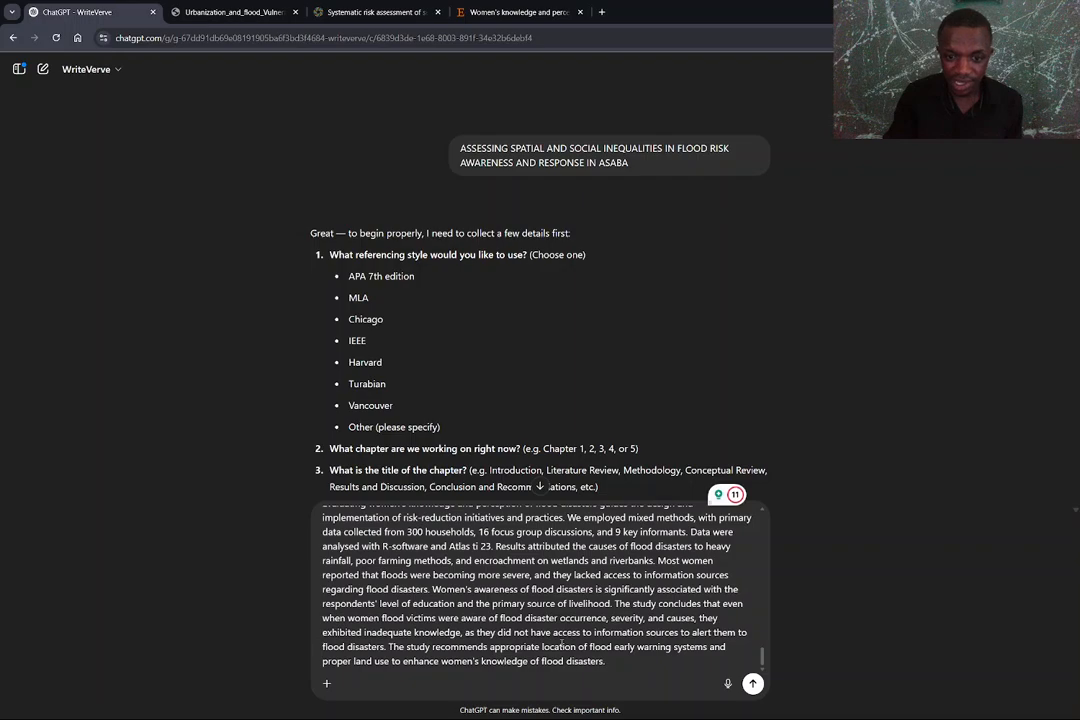
{"action": "scroll", "coordinate": [632, 665], "scroll_direction": "up", "scroll_amount": 5}
{"action": "scroll", "coordinate": [628, 655], "scroll_direction": "down", "scroll_amount": 5}
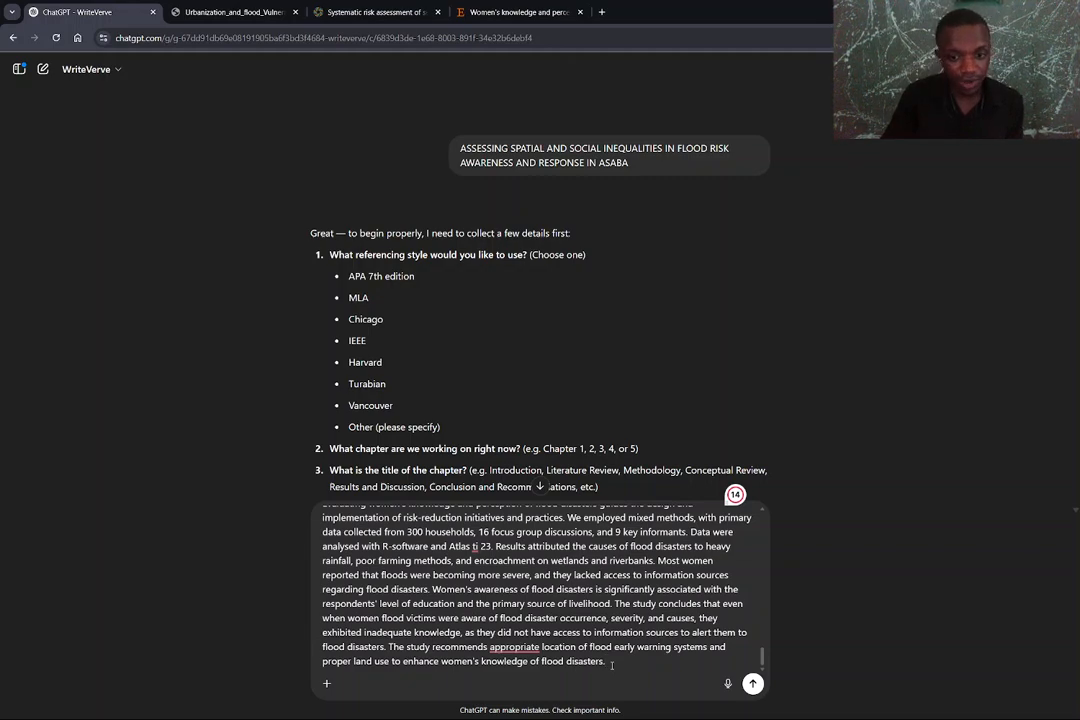
- Look over the pasted Butaleja article text in the reply and start a new line below its abstract
{"action": "scroll", "coordinate": [612, 665], "scroll_direction": "up", "scroll_amount": 5}
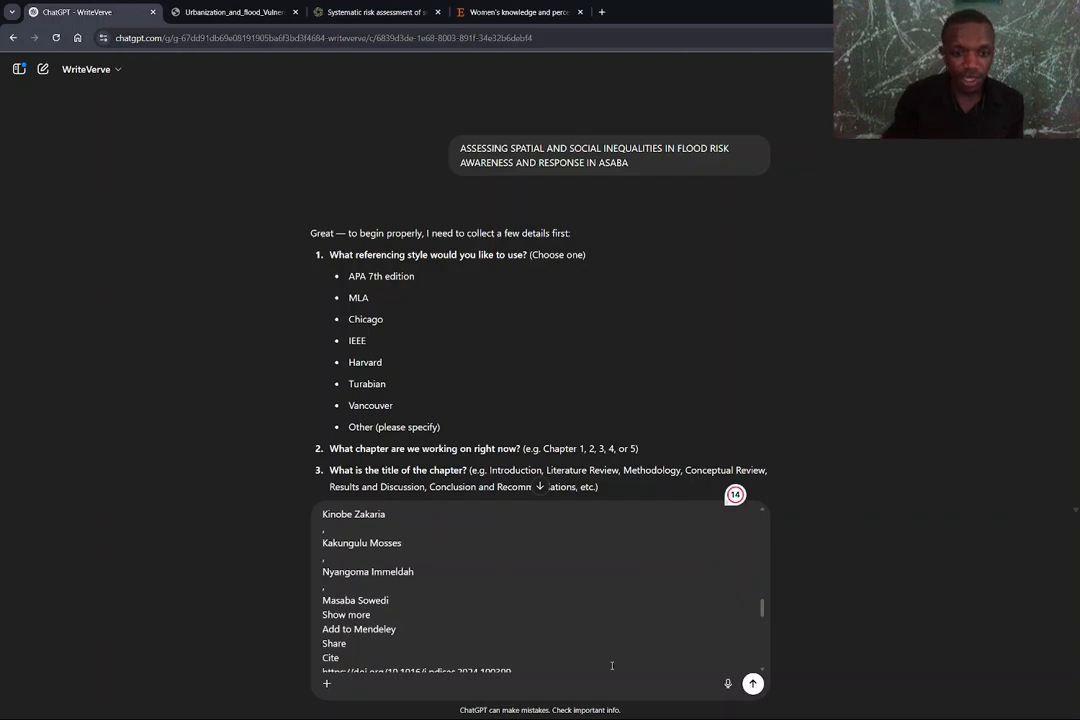
{"action": "scroll", "coordinate": [619, 667], "scroll_direction": "down", "scroll_amount": 5}
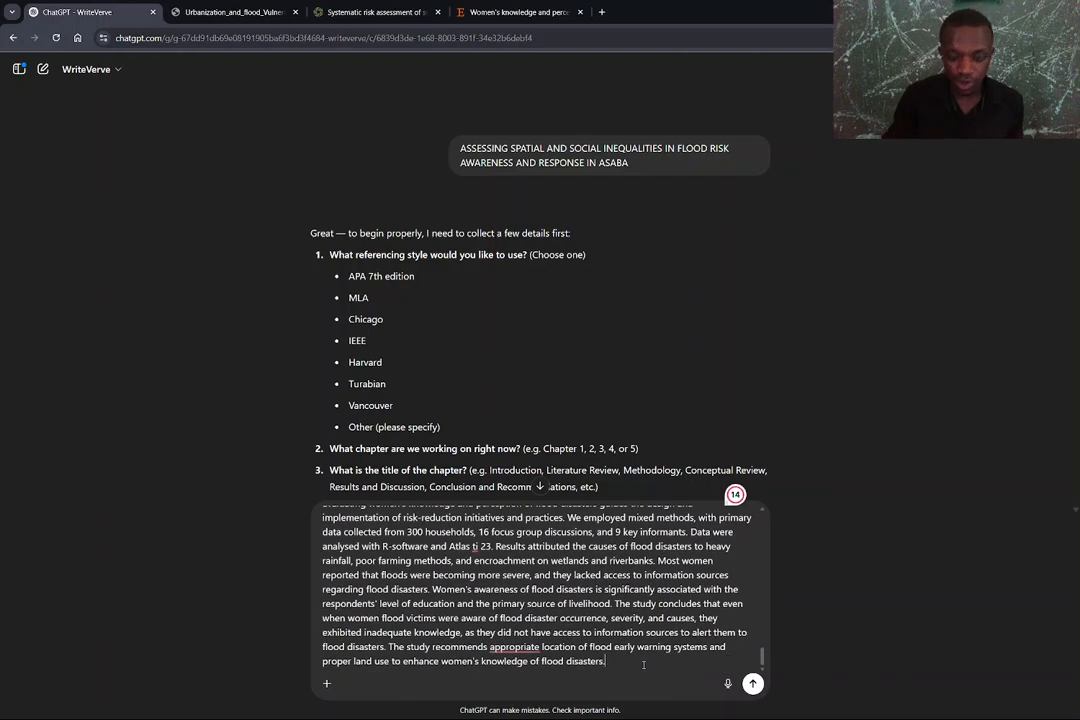
{"action": "key", "text": "shift+Return"}
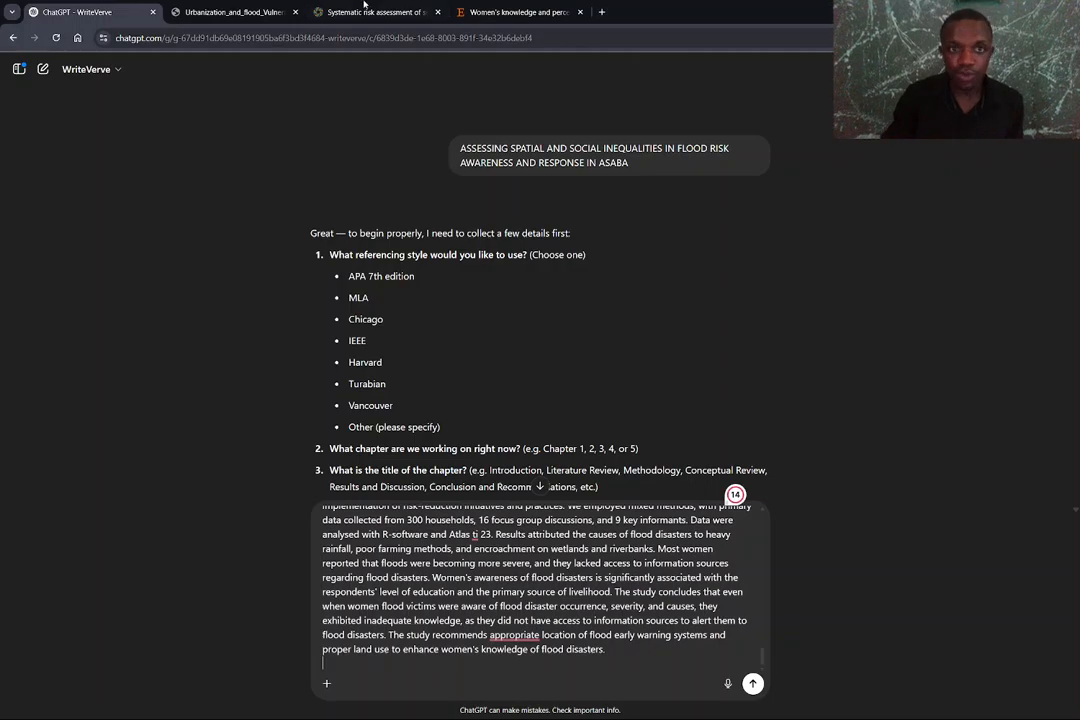
- Copy the Asaba urban growth PDF's first-page text through the end of its keywords
{"action": "left_click", "coordinate": [358, 6]}
{"action": "scroll", "coordinate": [420, 432], "scroll_direction": "up", "scroll_amount": 5}
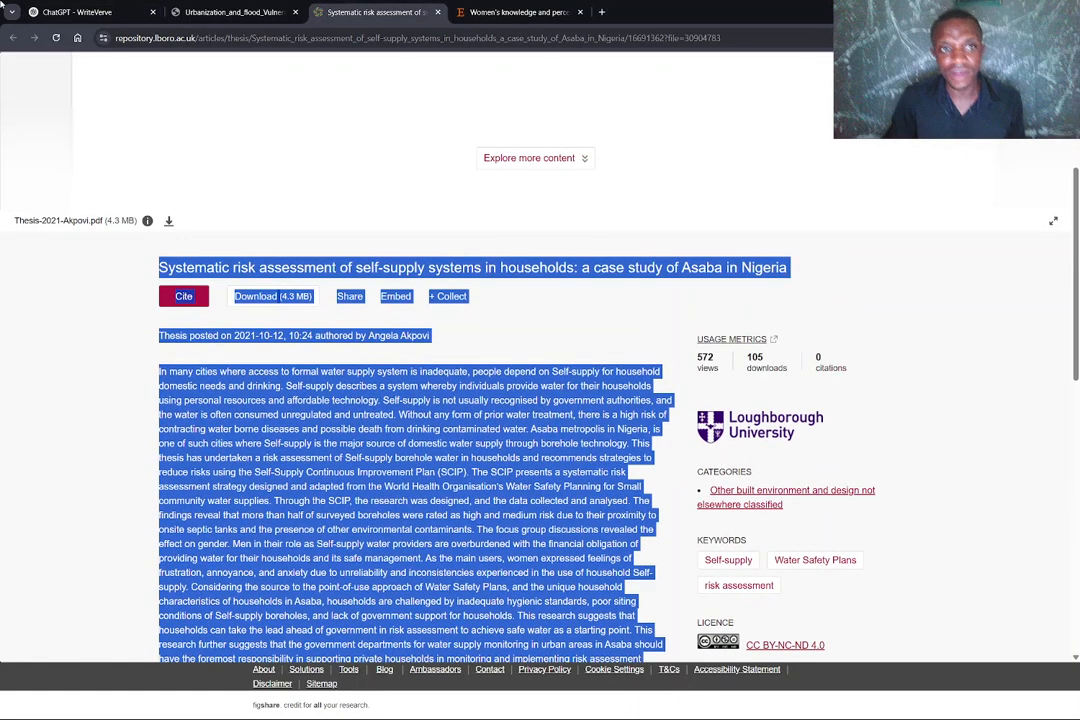
{"action": "left_click", "coordinate": [230, 12]}
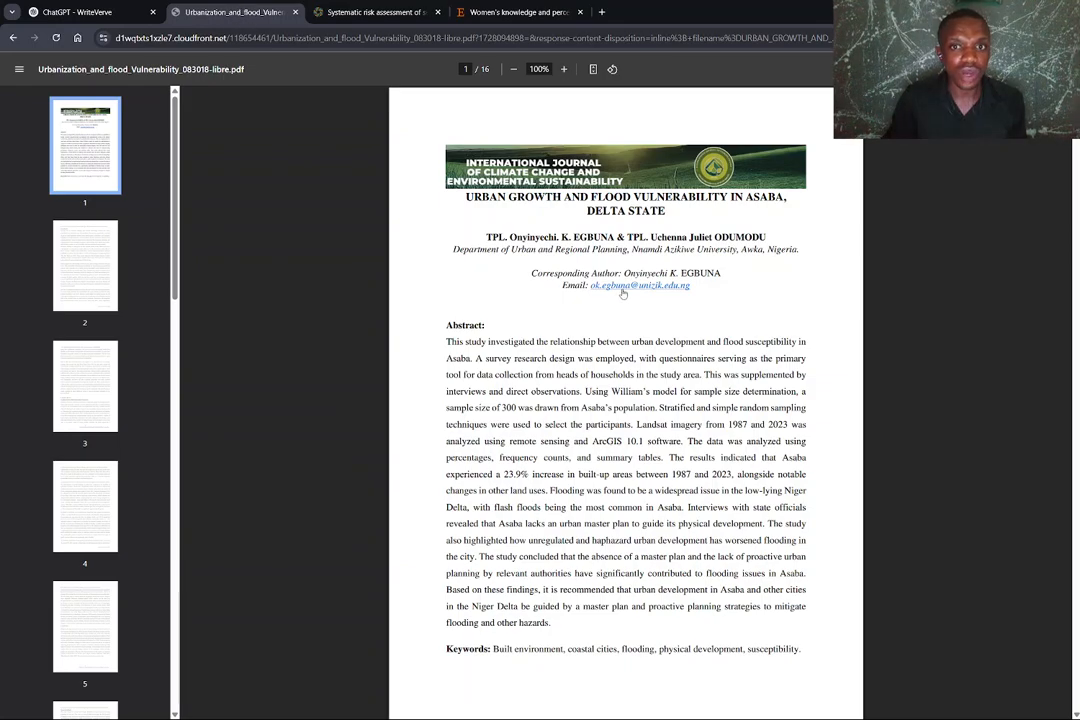
{"action": "left_click_drag", "start_coordinate": [392, 165], "coordinate": [837, 458]}
{"action": "left_click_drag", "start_coordinate": [812, 690], "coordinate": [762, 606]}
{"action": "scroll", "coordinate": [762, 596], "scroll_direction": "down", "scroll_amount": 4}
{"action": "scroll", "coordinate": [762, 596], "scroll_direction": "up", "scroll_amount": 2}
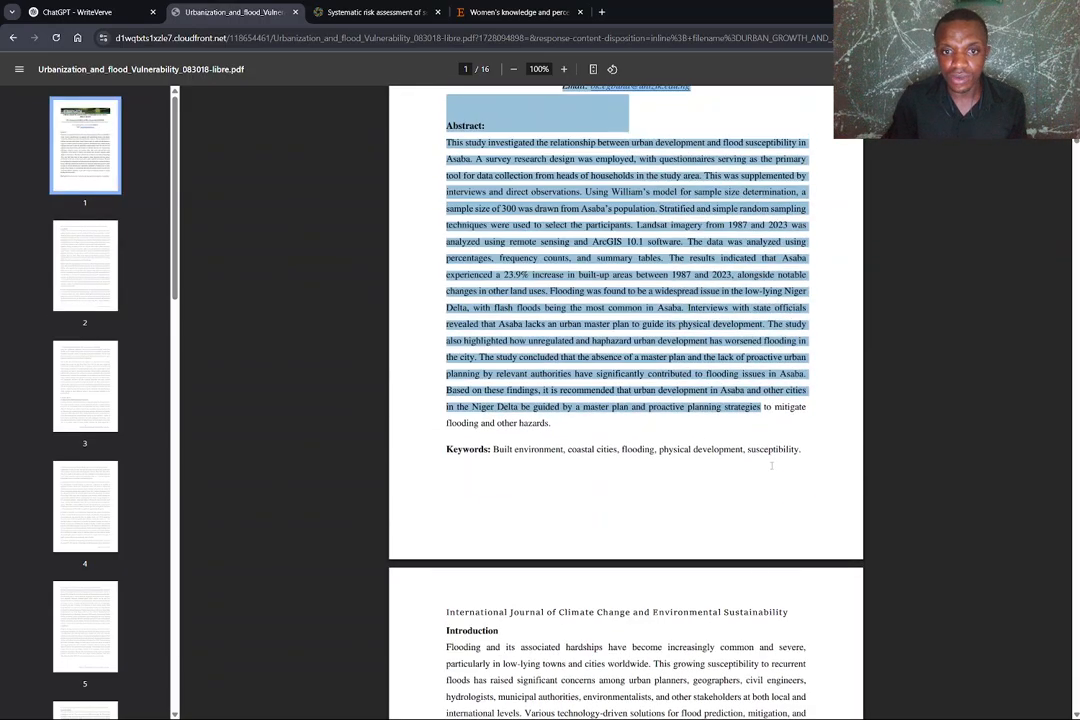
{"action": "left_click_drag", "start_coordinate": [771, 465], "coordinate": [825, 449]}
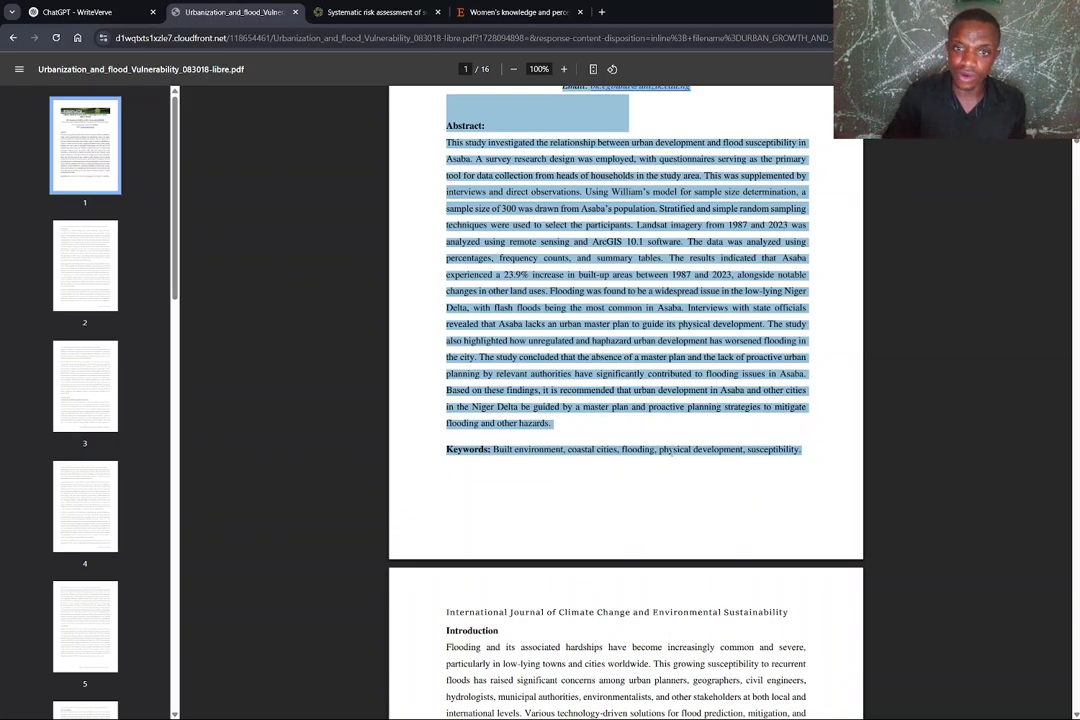
- Add the heading "Research 3:" to the WriteVerve reply and paste the copied urban growth article text under it, followed by a blank line
{"action": "left_click", "coordinate": [110, 13]}
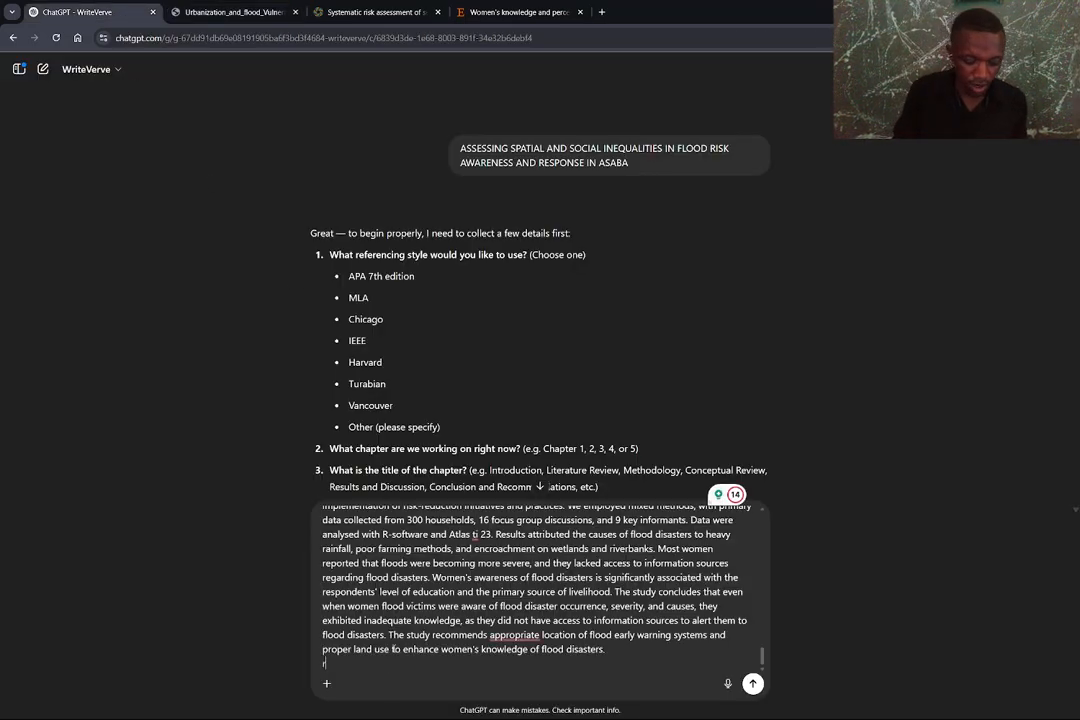
{"action": "type", "text": "e"}
{"action": "key", "text": "BackSpace"}
{"action": "key", "text": "BackSpace"}
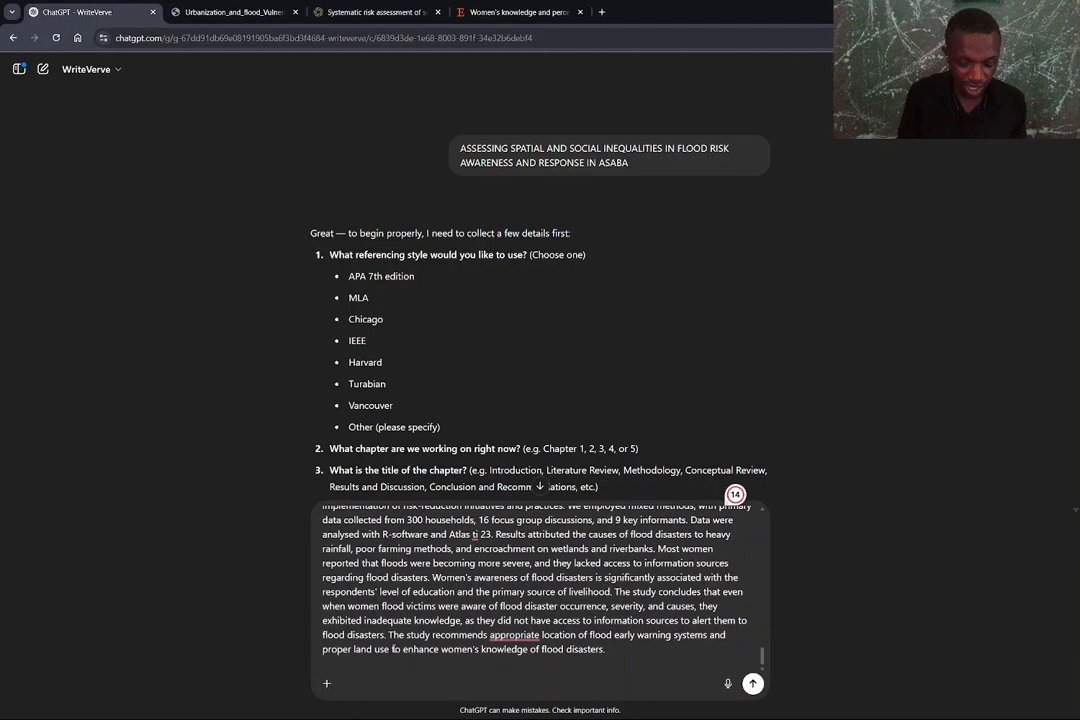
{"action": "type", "text": "Research 3"}
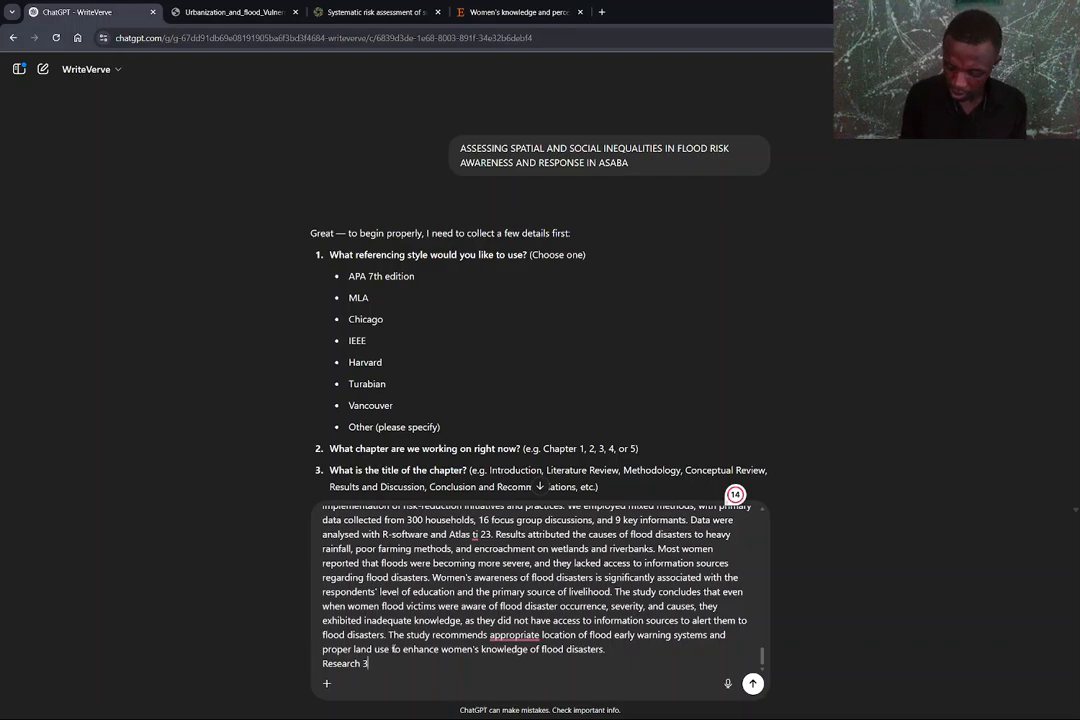
{"action": "type", "text": ":"}
{"action": "key", "text": "shift+Return"}
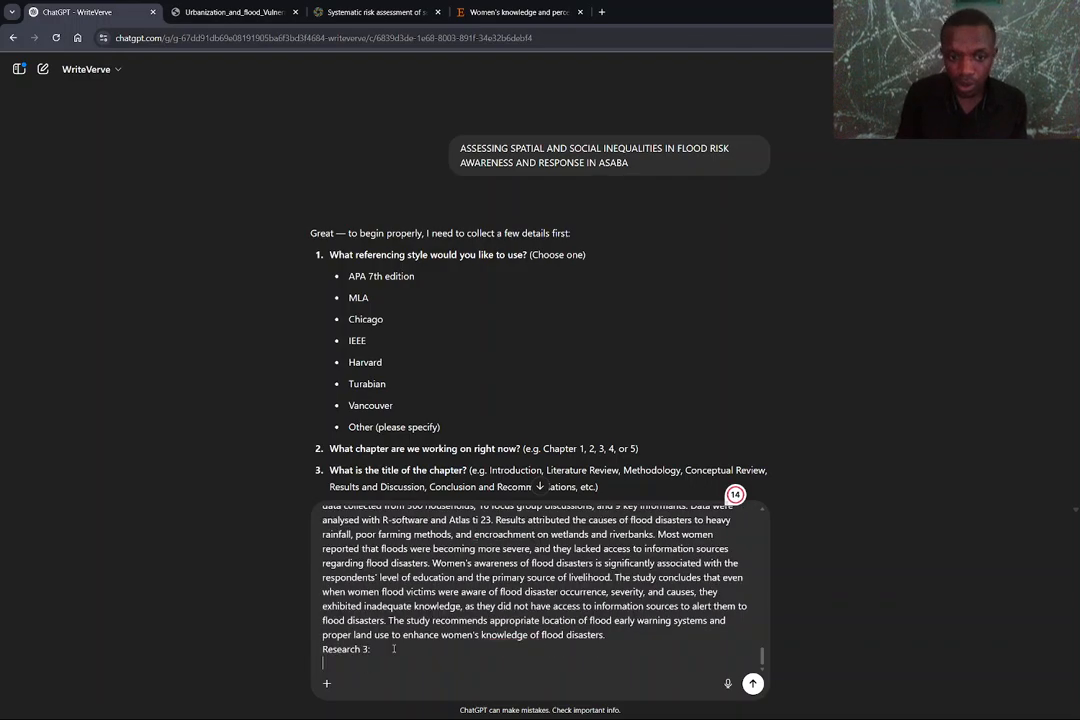
{"action": "key", "text": "ctrl+v"}
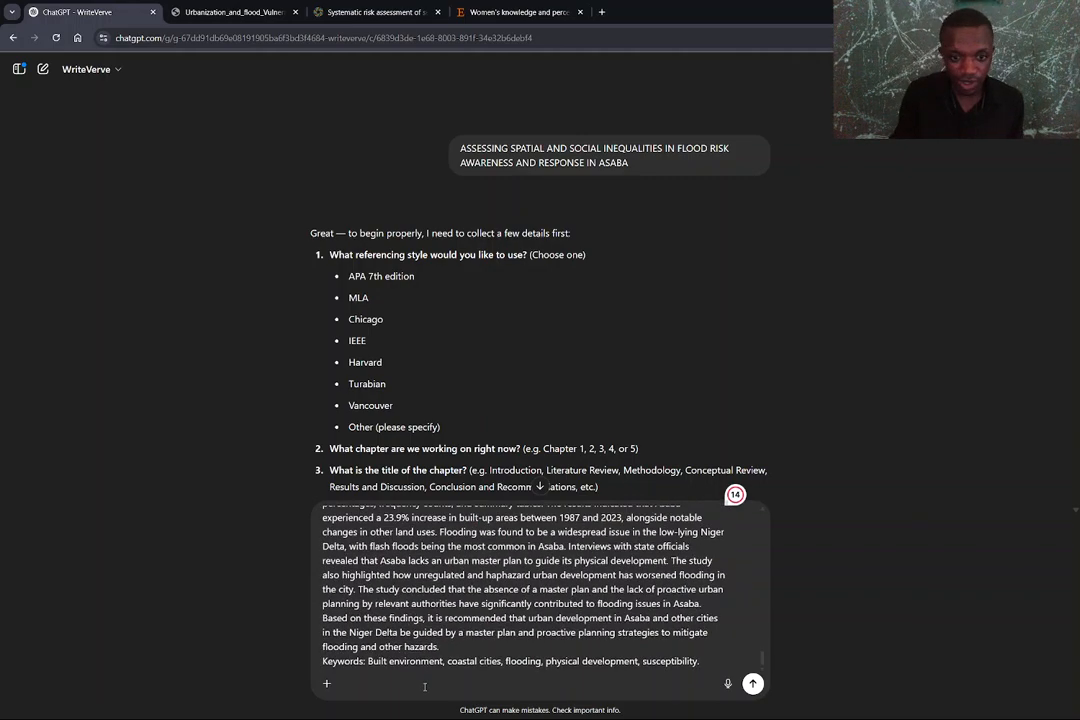
{"action": "key", "text": "shift+Return"}
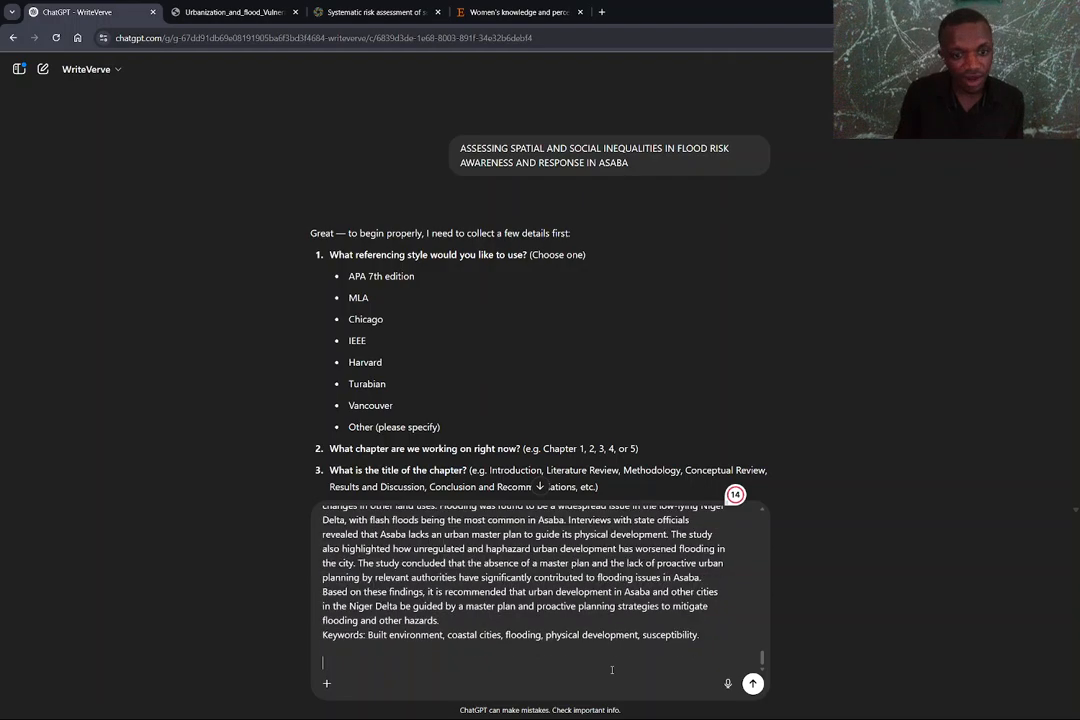
- Return from the Asaba urban growth PDF to the Google Scholar search results in the same tab
{"action": "left_click", "coordinate": [203, 11]}
{"action": "left_click", "coordinate": [365, 12]}
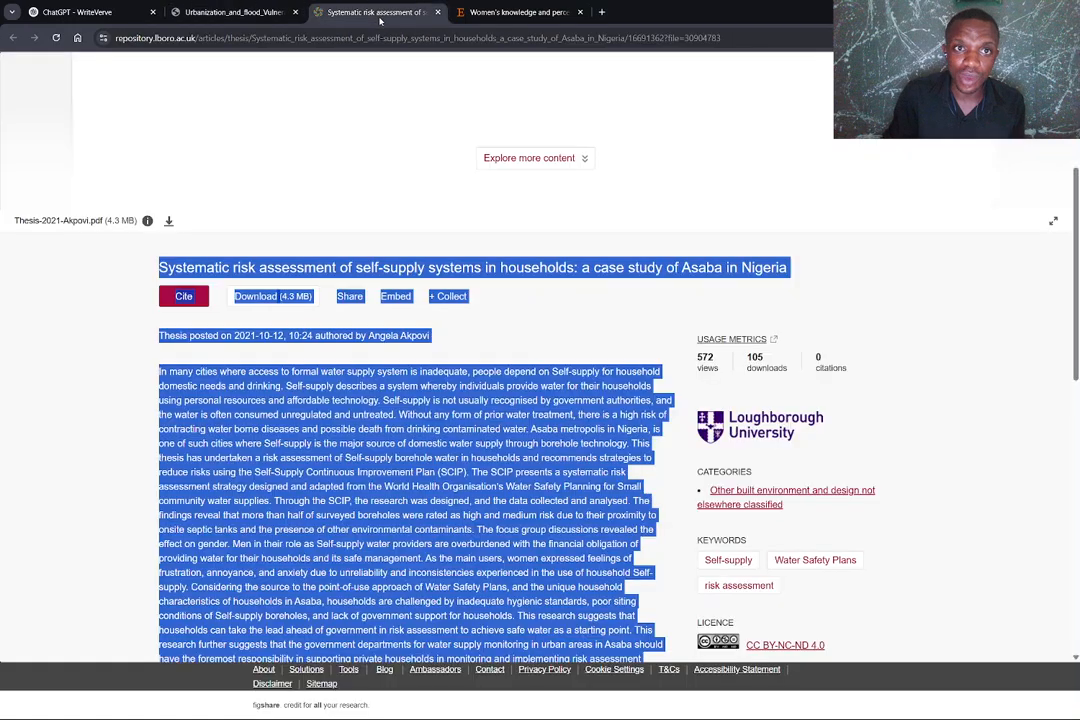
{"action": "scroll", "coordinate": [505, 236], "scroll_direction": "up", "scroll_amount": 3}
{"action": "left_click", "coordinate": [241, 12]}
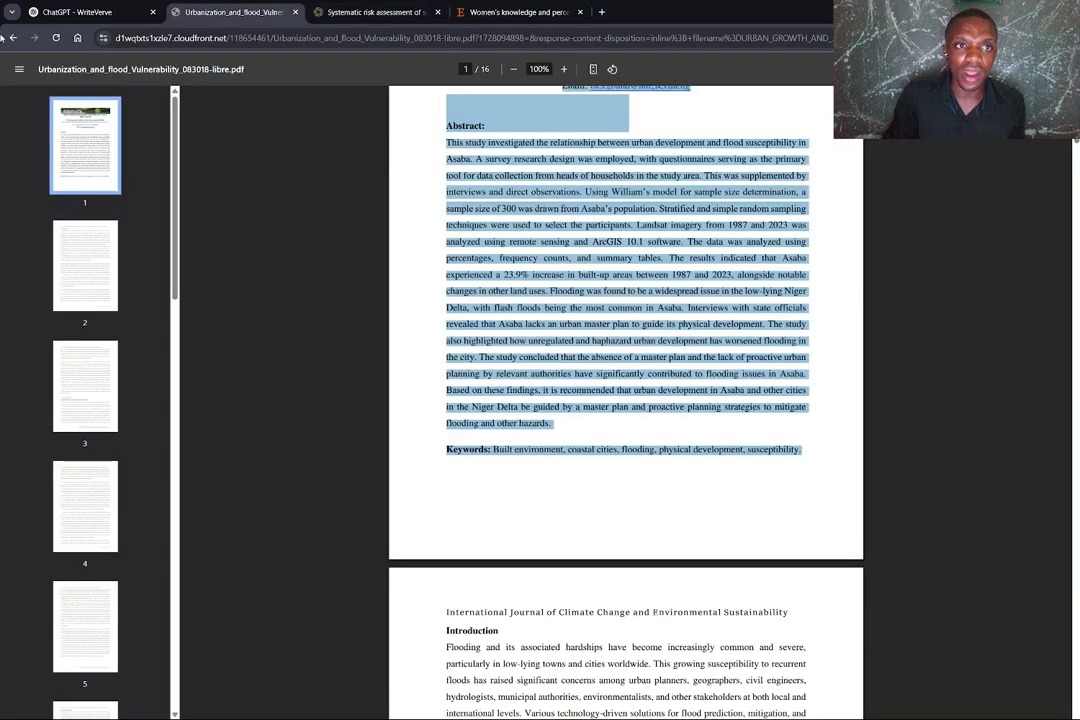
{"action": "left_click", "coordinate": [12, 38]}
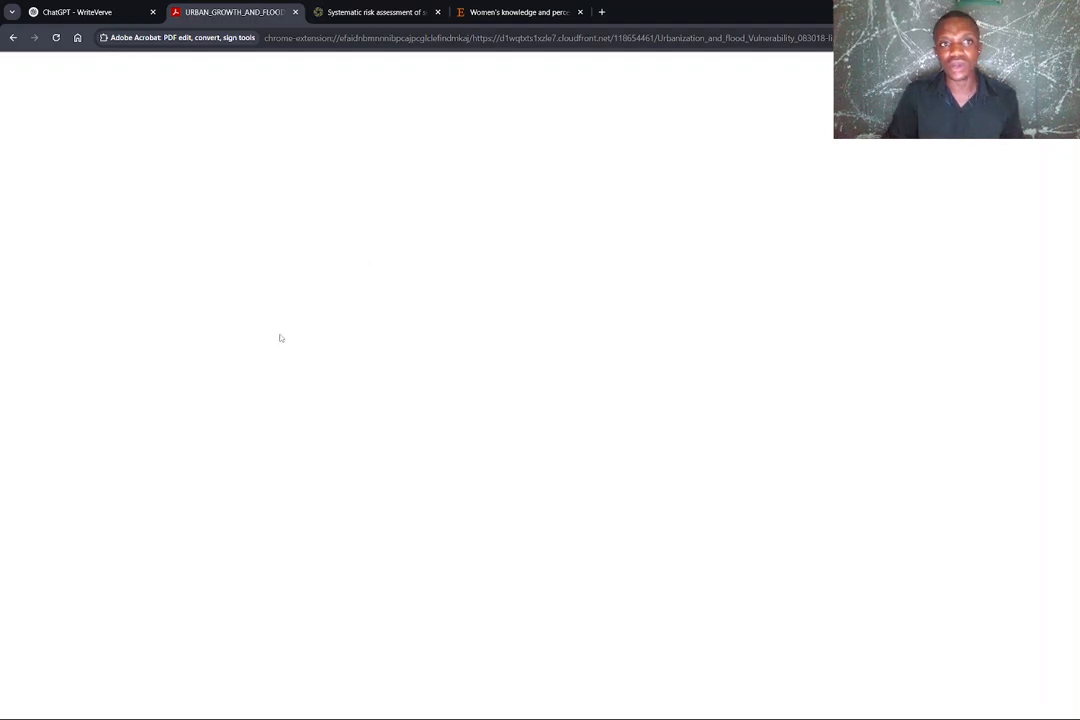
{"action": "left_click", "coordinate": [13, 37]}
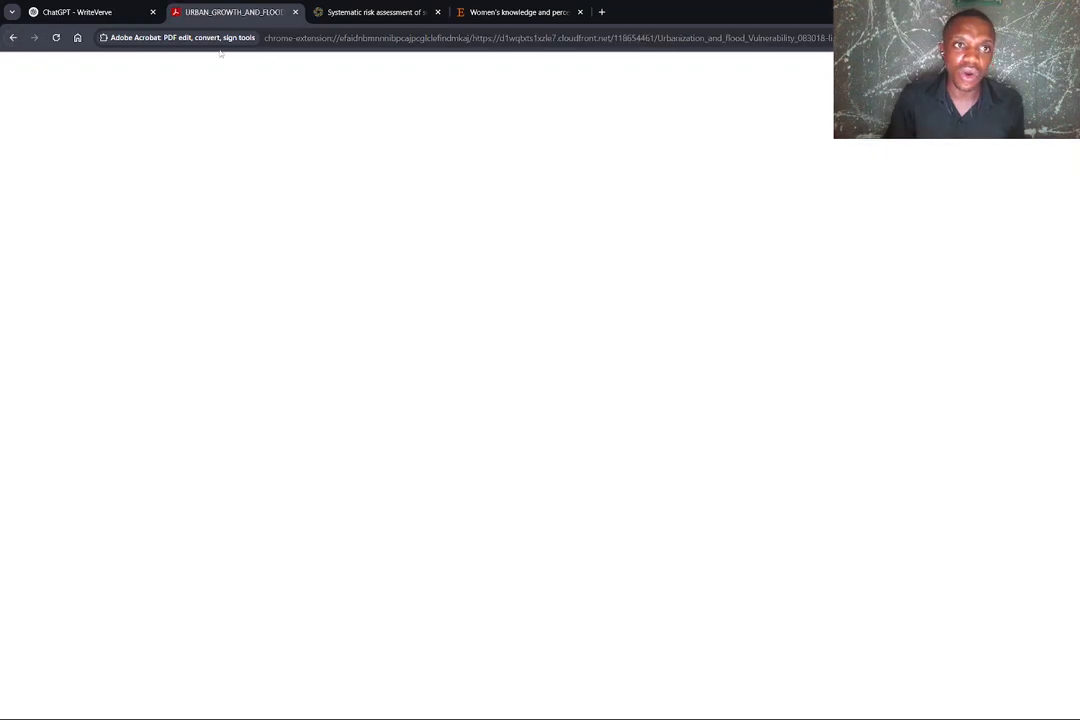
{"action": "left_click", "coordinate": [17, 39]}
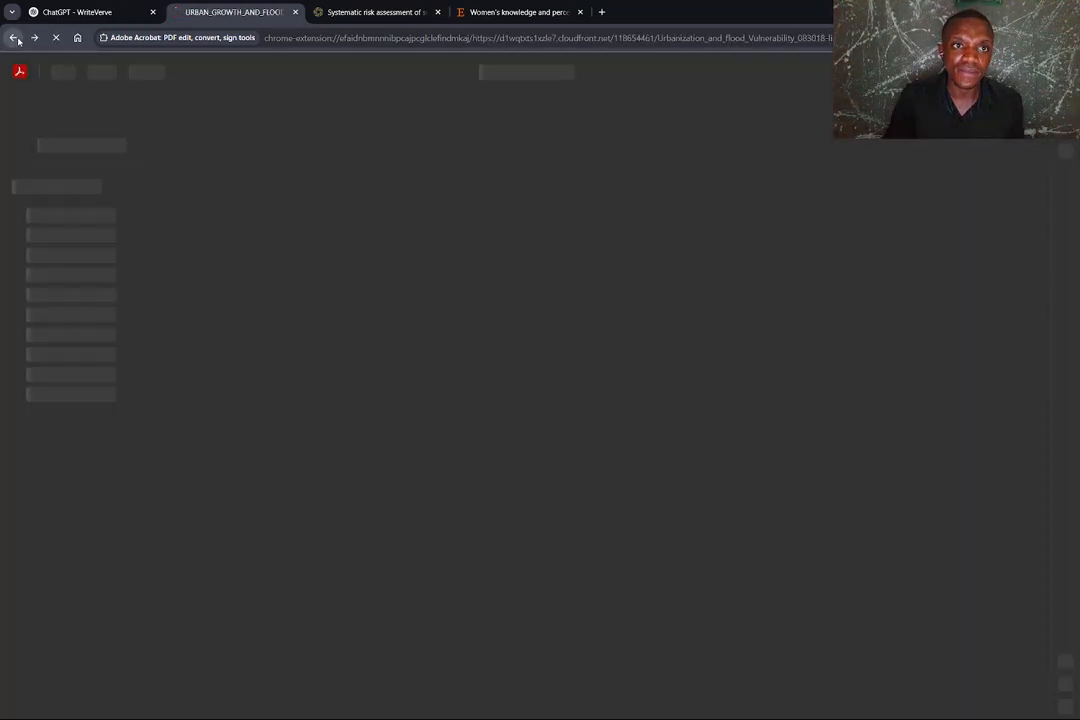
{"action": "left_click", "coordinate": [17, 40]}
{"action": "left_click", "coordinate": [17, 40]}
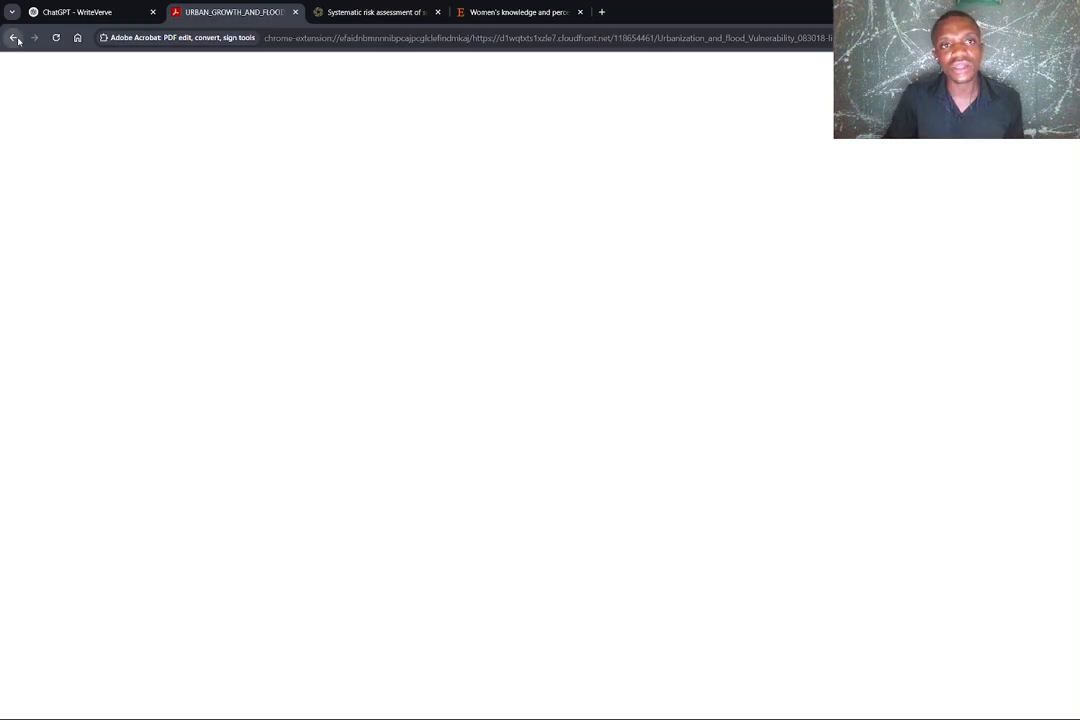
{"action": "left_click", "coordinate": [17, 40]}
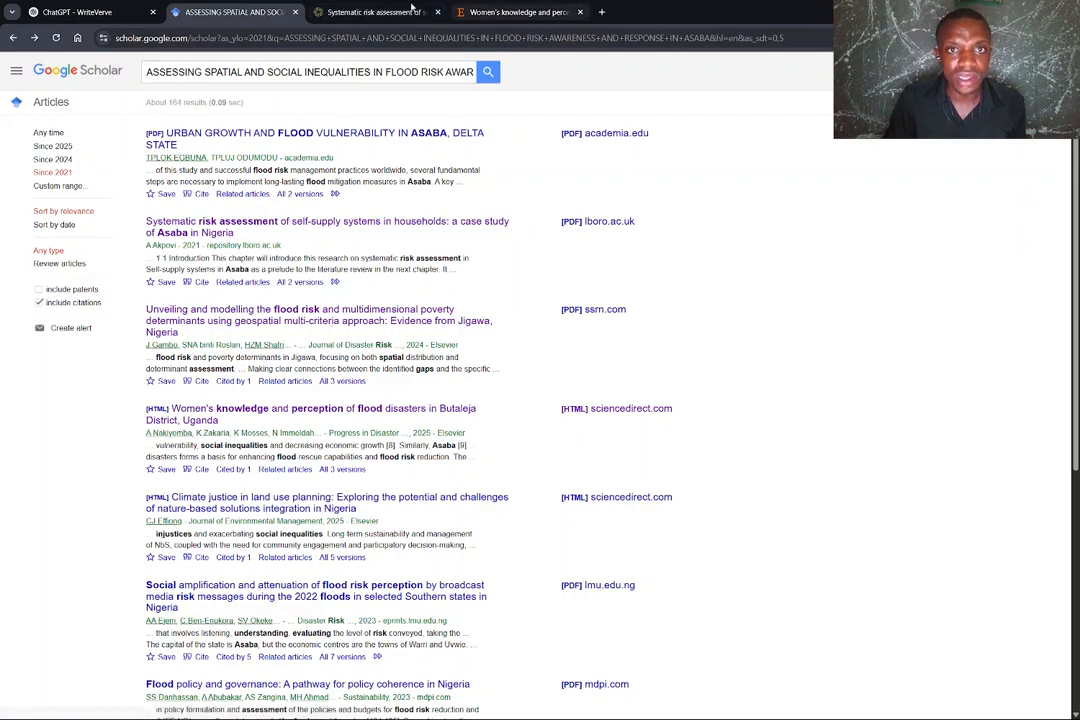
- Recheck the thesis and Butaleja article tabs, and open "Climate justice in land use planning" from the Google Scholar results
{"action": "left_click", "coordinate": [411, 8]}
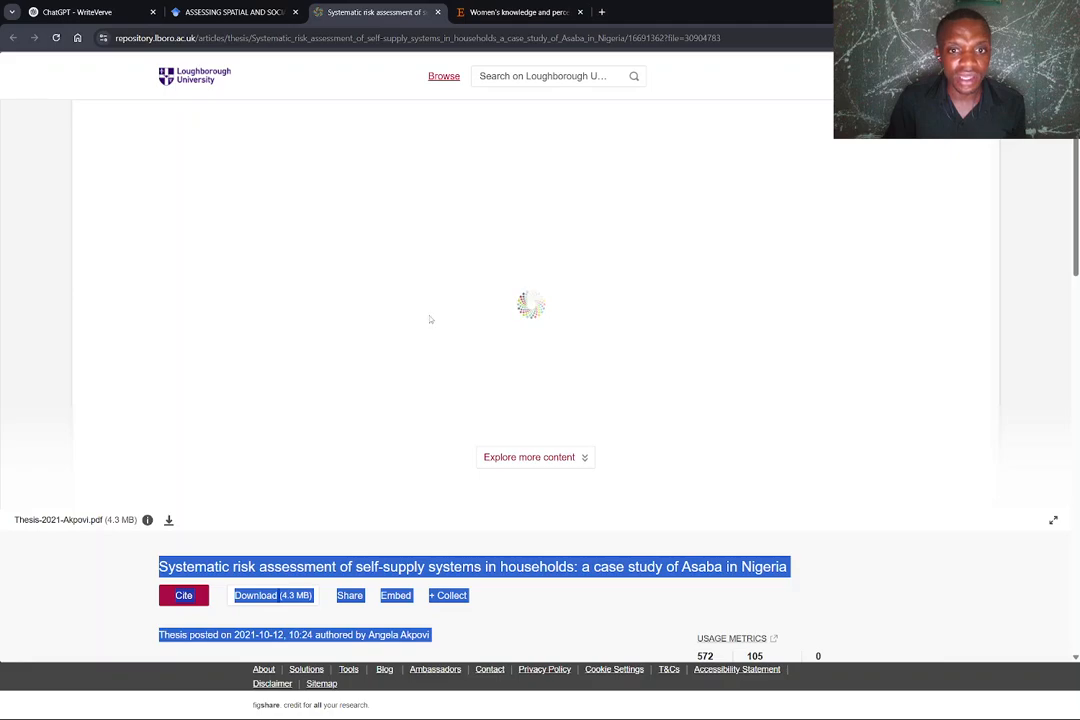
{"action": "scroll", "coordinate": [430, 319], "scroll_direction": "down", "scroll_amount": 5}
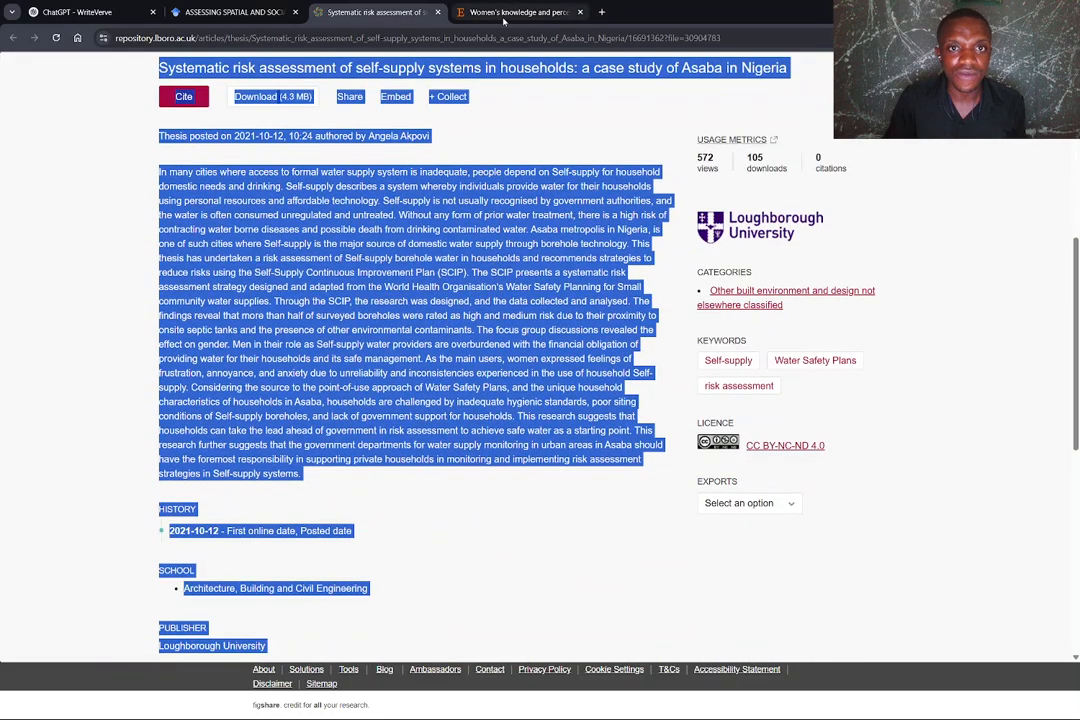
{"action": "left_click", "coordinate": [495, 11]}
{"action": "left_click", "coordinate": [200, 13]}
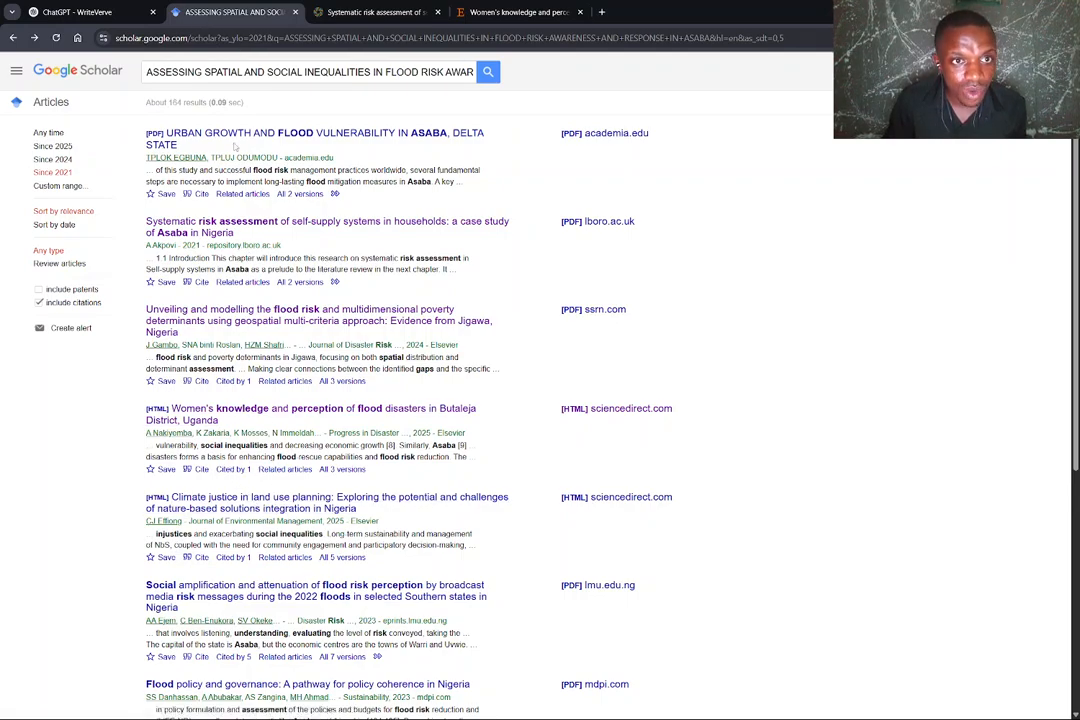
{"action": "left_click", "coordinate": [263, 508]}
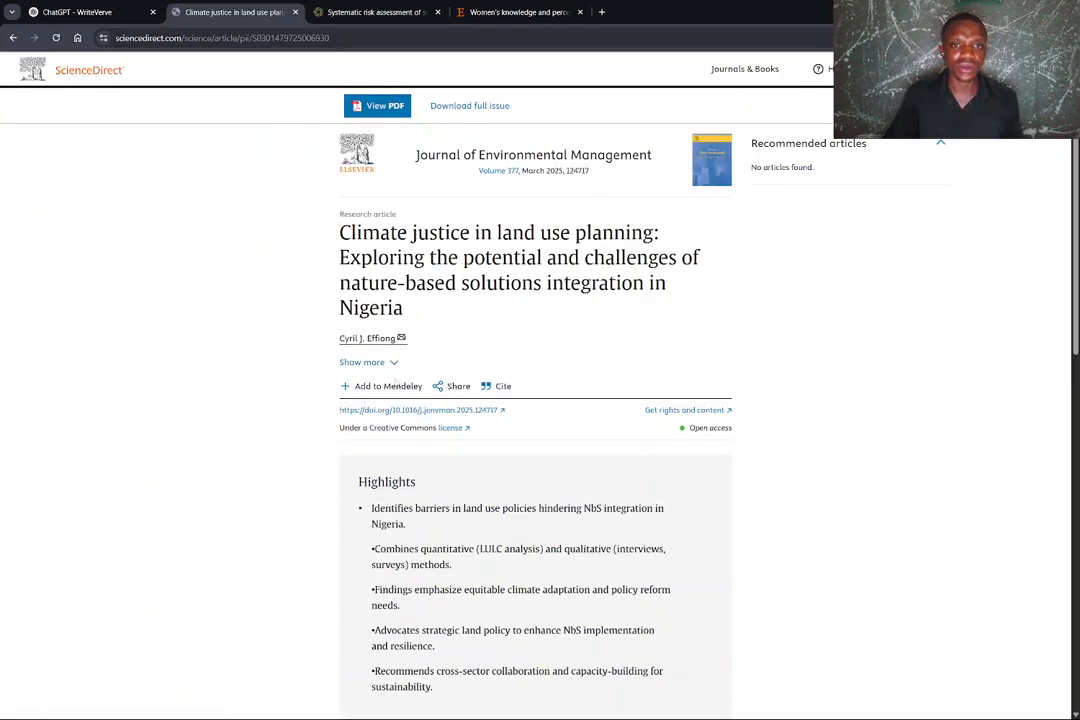
- Copy the climate justice article's text from its title through the end of the abstract
{"action": "scroll", "coordinate": [416, 306], "scroll_direction": "down", "scroll_amount": 5}
{"action": "scroll", "coordinate": [416, 306], "scroll_direction": "up", "scroll_amount": 5}
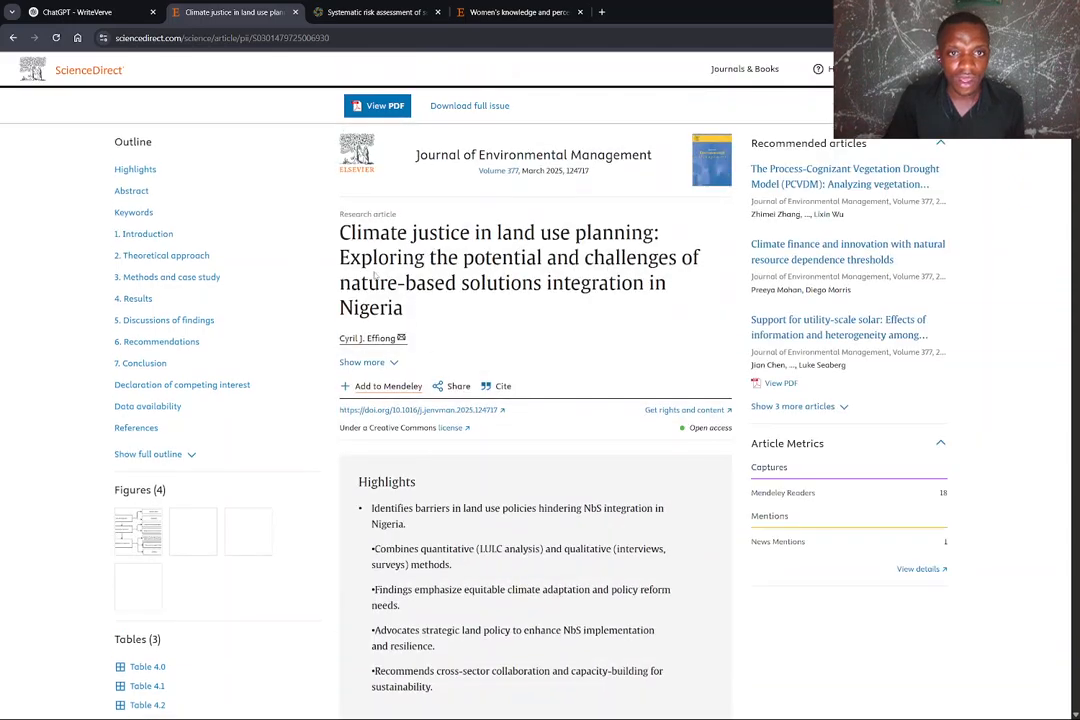
{"action": "left_click_drag", "start_coordinate": [340, 228], "coordinate": [729, 343]}
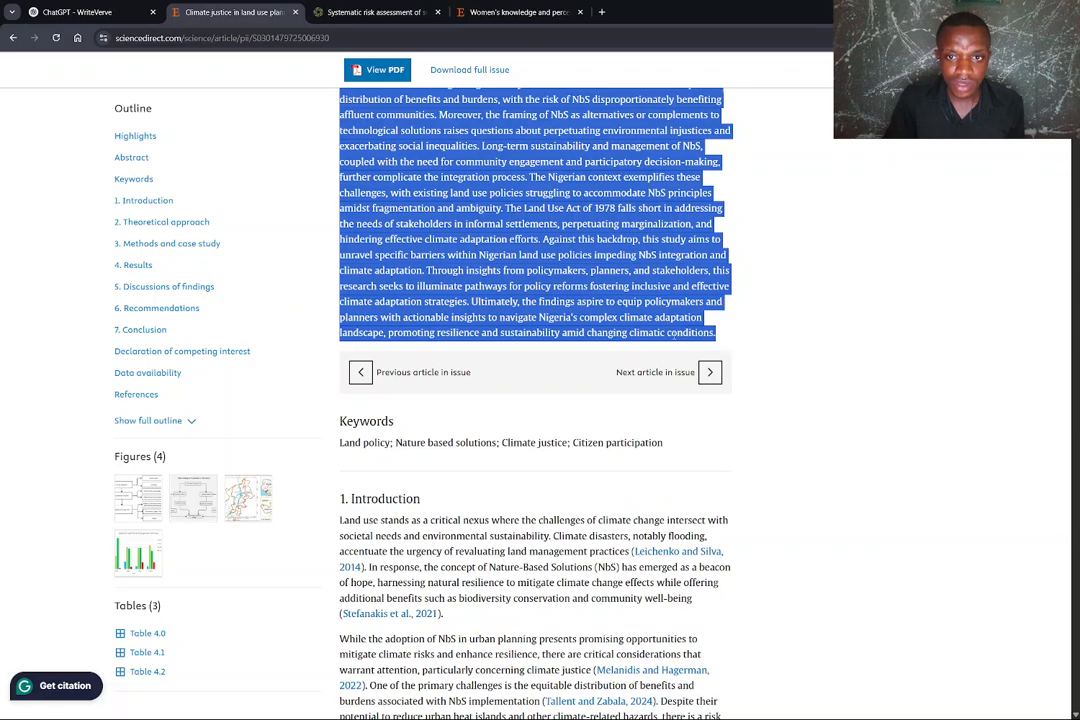
{"action": "right_click", "coordinate": [672, 335]}
{"action": "left_click", "coordinate": [692, 349]}
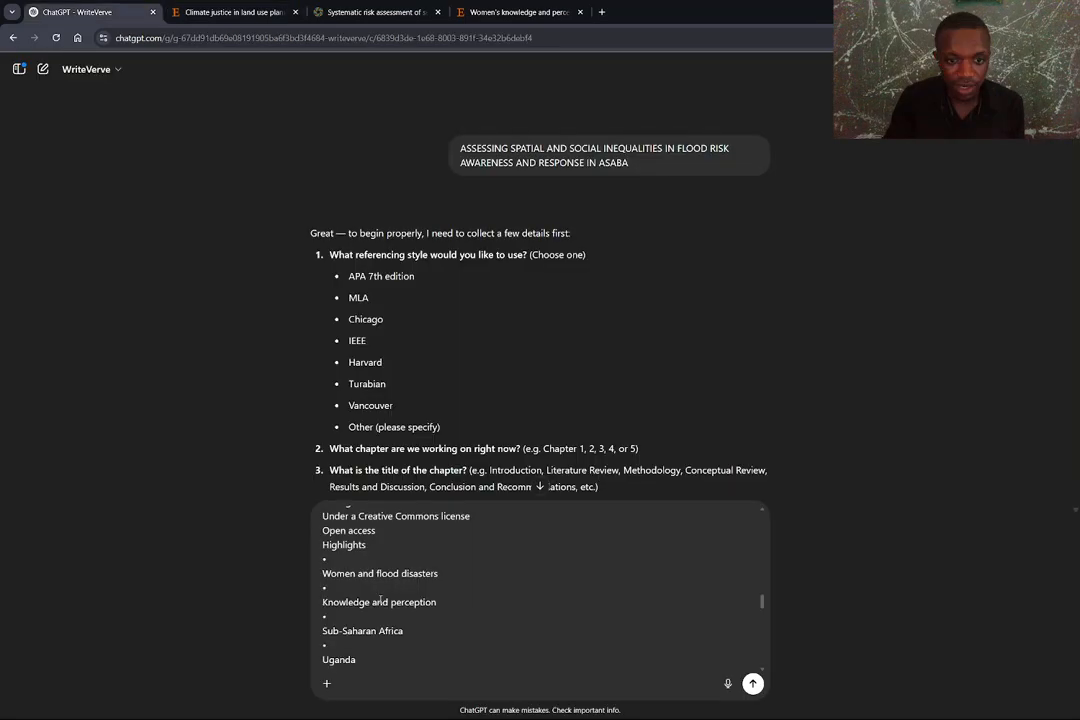
- Review the earlier research entries in the WriteVerve reply, then add the heading "research 3:" at the end and paste the climate justice article text under it
{"action": "scroll", "coordinate": [380, 600], "scroll_direction": "up", "scroll_amount": 7}
{"action": "scroll", "coordinate": [380, 599], "scroll_direction": "down", "scroll_amount": 1}
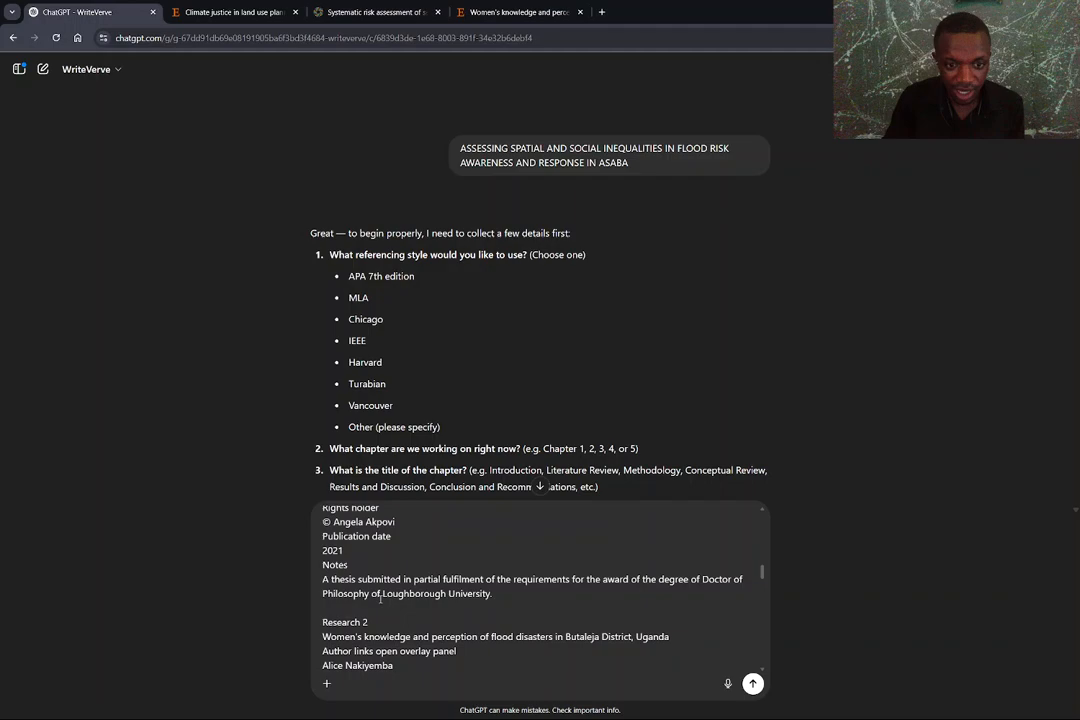
{"action": "scroll", "coordinate": [380, 599], "scroll_direction": "down", "scroll_amount": 3}
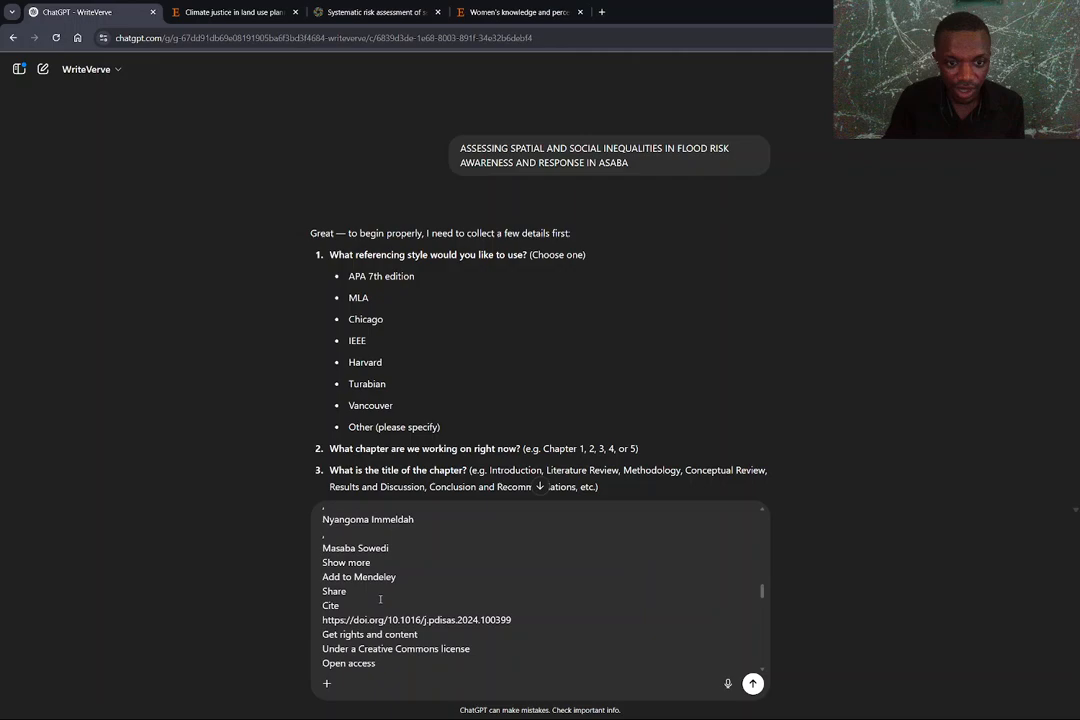
{"action": "scroll", "coordinate": [380, 599], "scroll_direction": "up", "scroll_amount": 1}
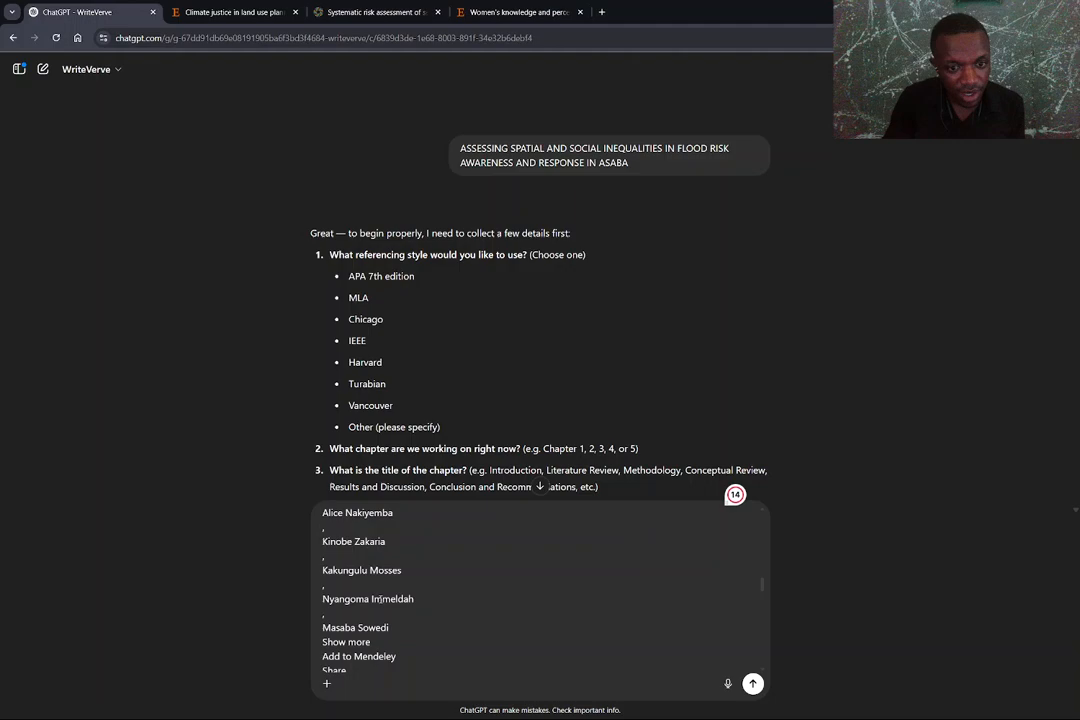
{"action": "scroll", "coordinate": [380, 599], "scroll_direction": "up", "scroll_amount": 5}
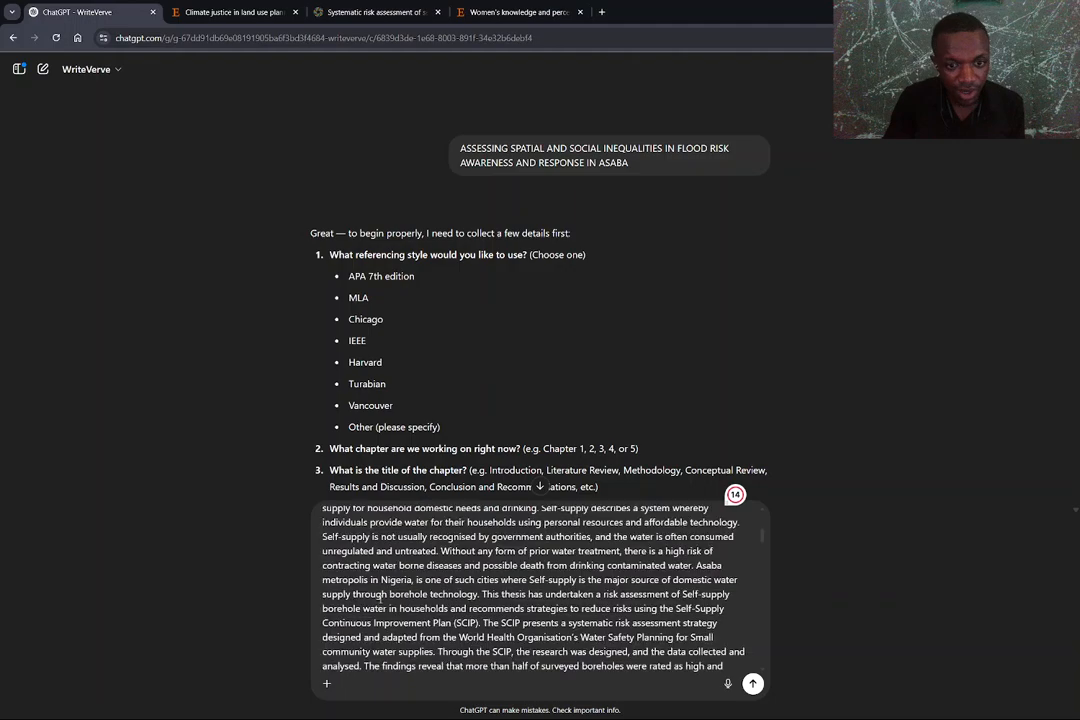
{"action": "scroll", "coordinate": [380, 599], "scroll_direction": "down", "scroll_amount": 10}
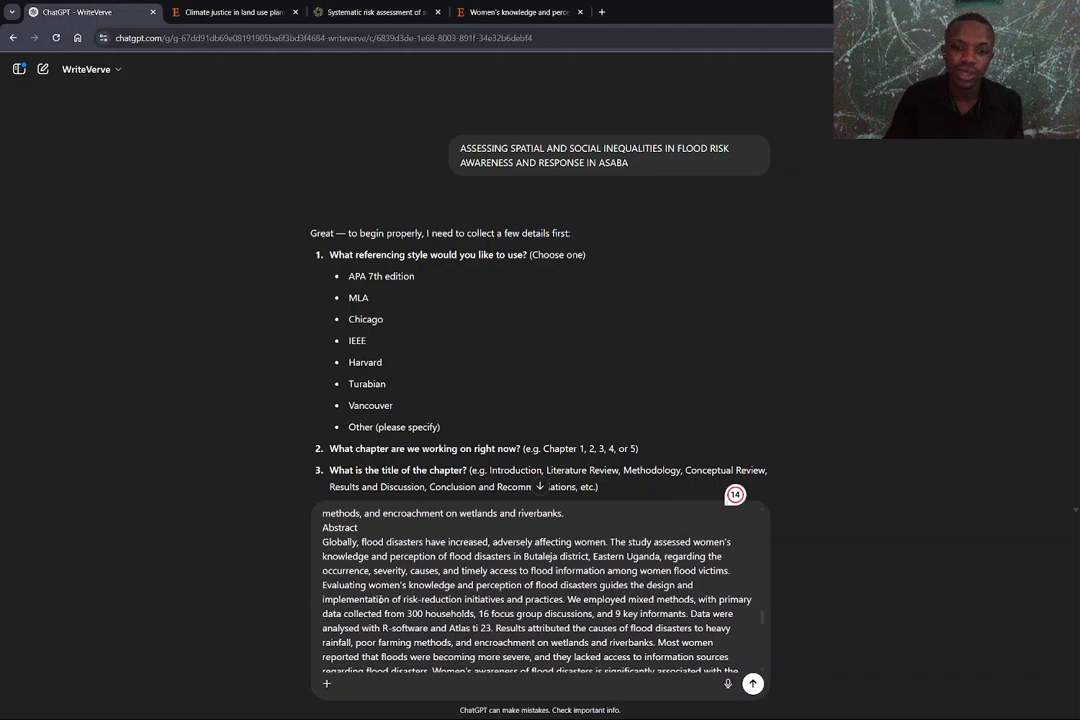
{"action": "scroll", "coordinate": [380, 599], "scroll_direction": "down", "scroll_amount": 5}
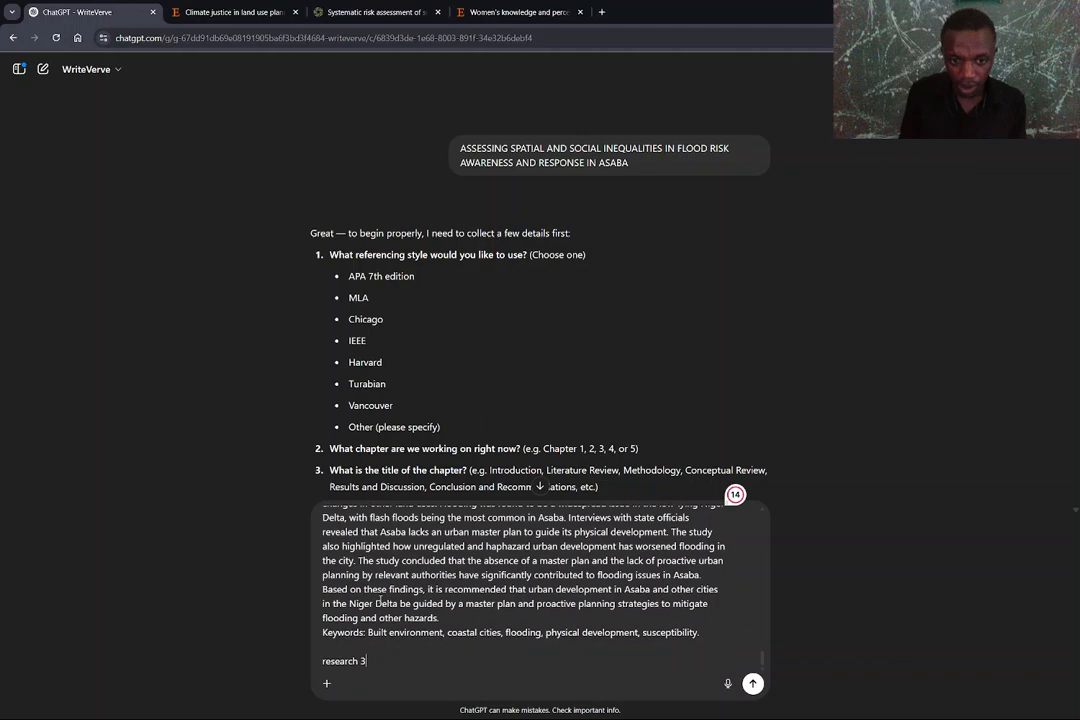
{"action": "type", "text": ":"}
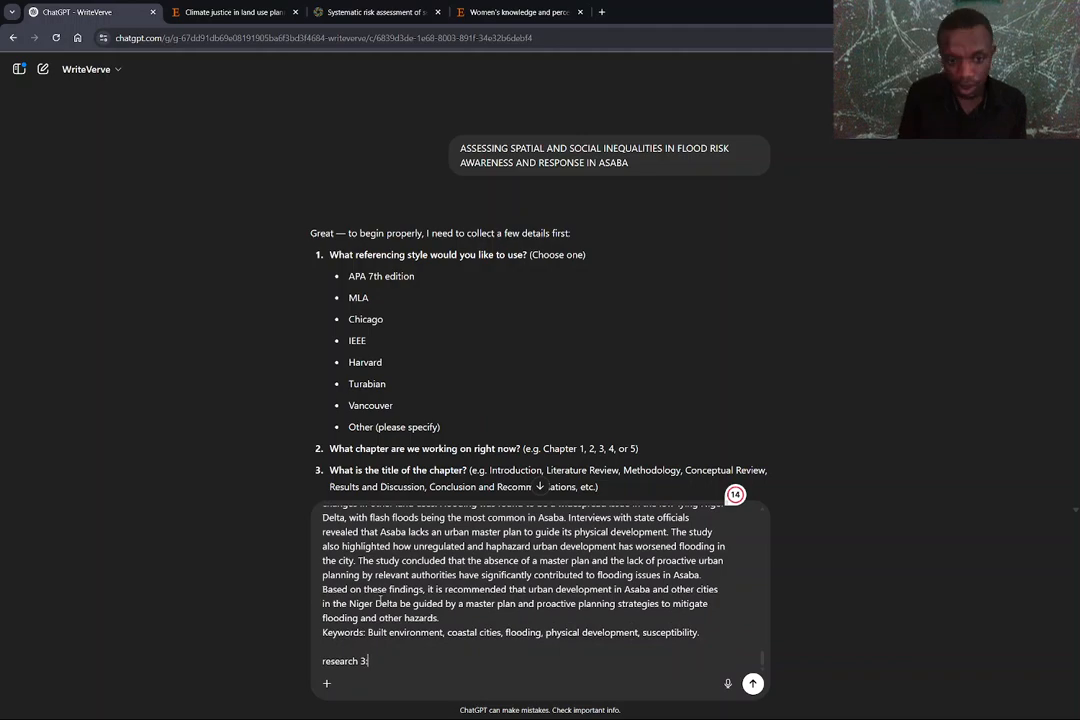
{"action": "key", "text": "shift+Return"}
{"action": "key", "text": "shift+Return"}
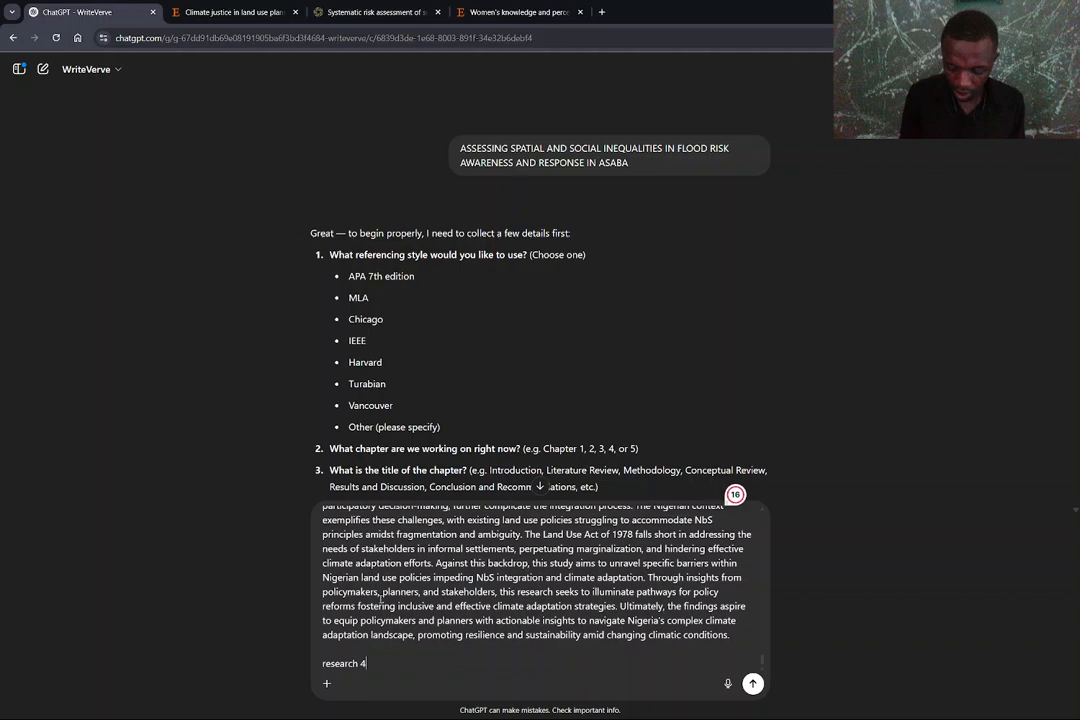
- Finish the "research 4:" heading in the WriteVerve reply and open the "Social amplification and attenuation of flood risk perception" article from the Google Scholar results
{"action": "type", "text": ":"}
{"action": "key", "text": "shift+Return"}
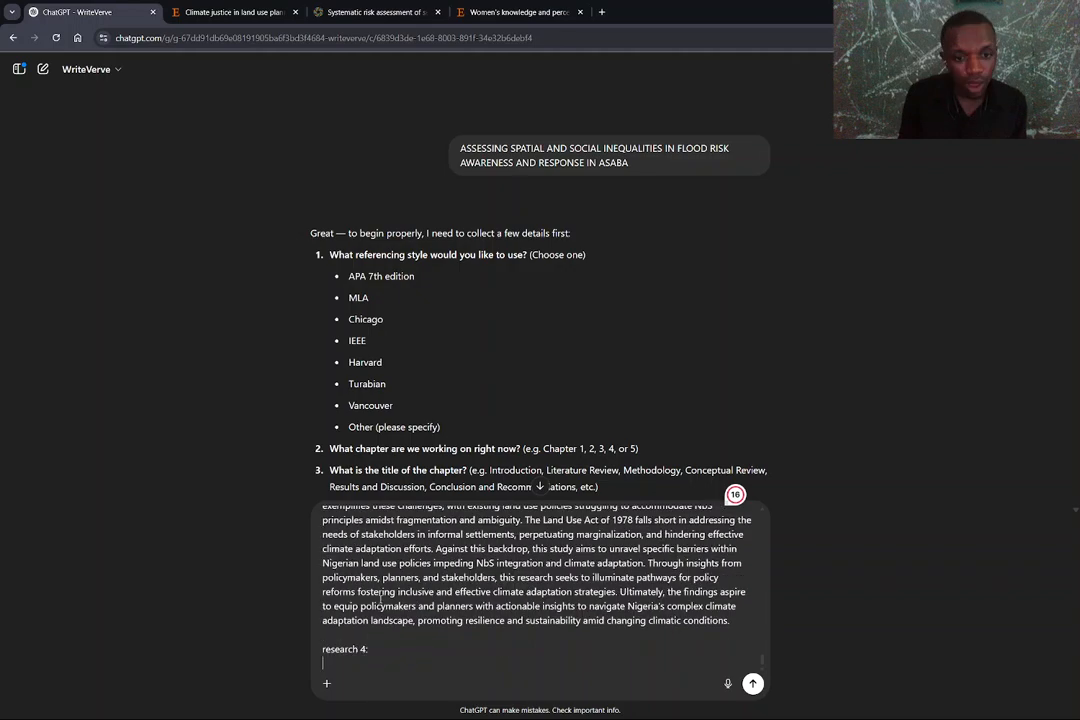
{"action": "left_click", "coordinate": [201, 12]}
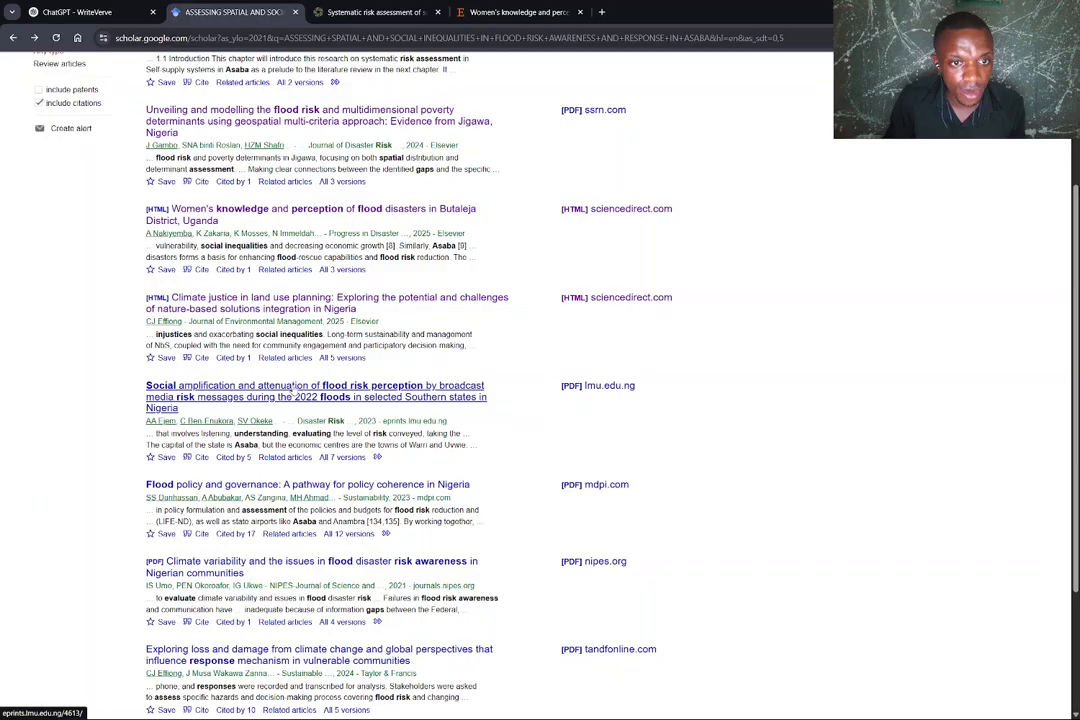
{"action": "left_click", "coordinate": [293, 390]}
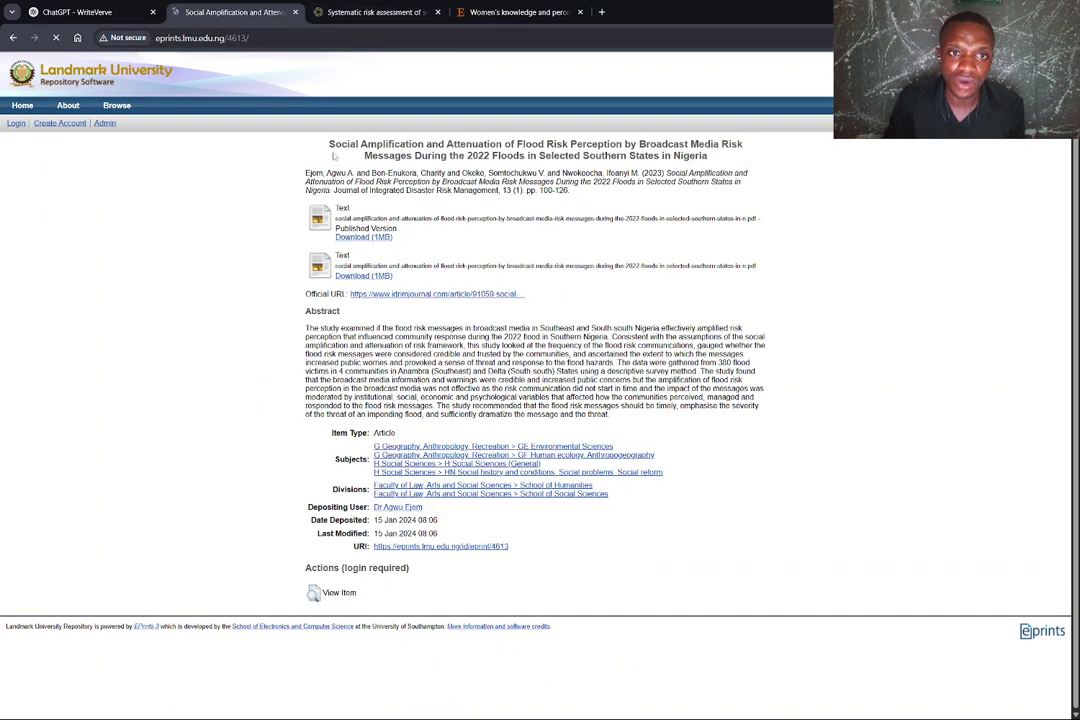
- Copy the social amplification article's text from its title through the end of the abstract
{"action": "left_click_drag", "start_coordinate": [335, 156], "coordinate": [597, 330]}
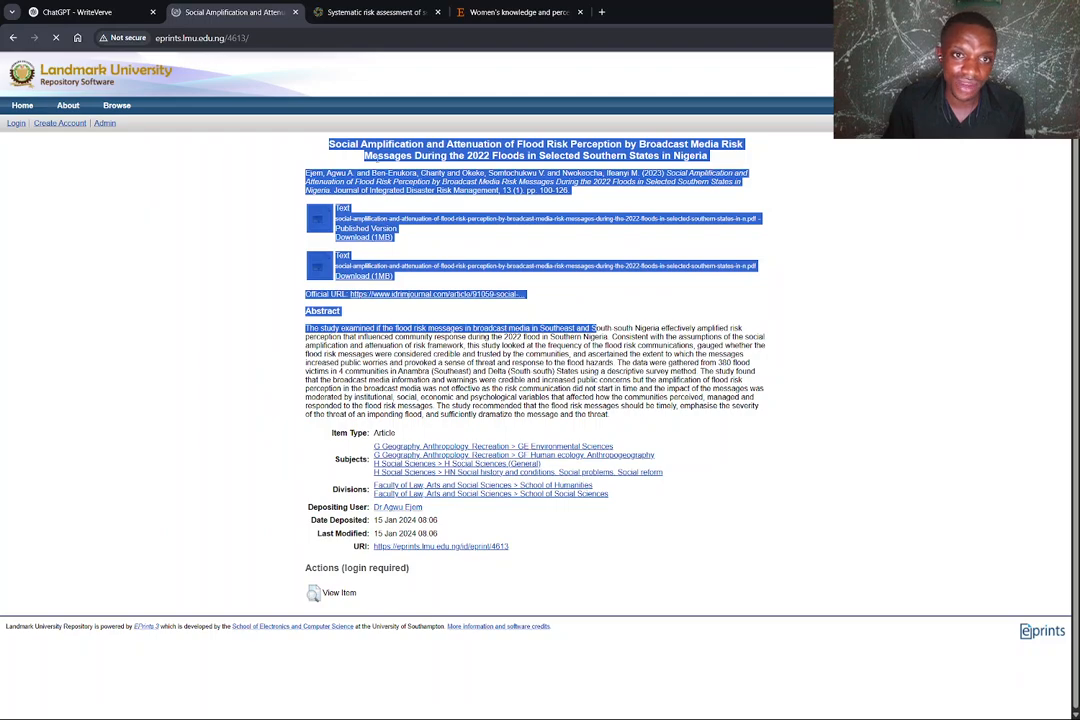
{"action": "left_click_drag", "start_coordinate": [329, 143], "coordinate": [708, 420]}
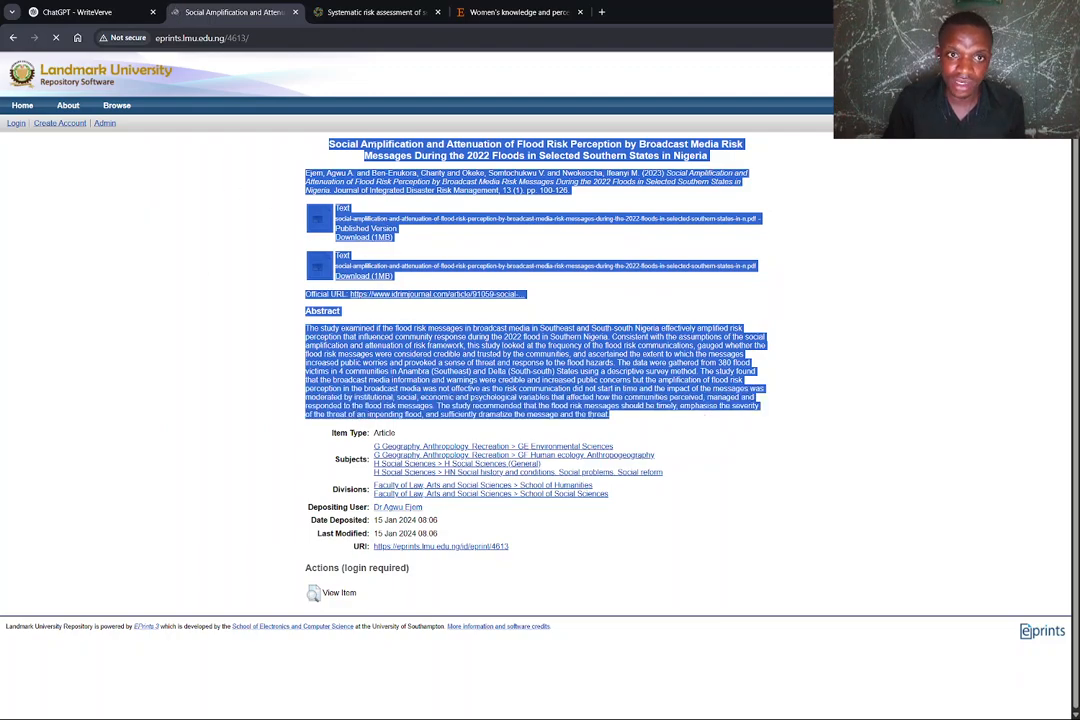
{"action": "right_click", "coordinate": [456, 337]}
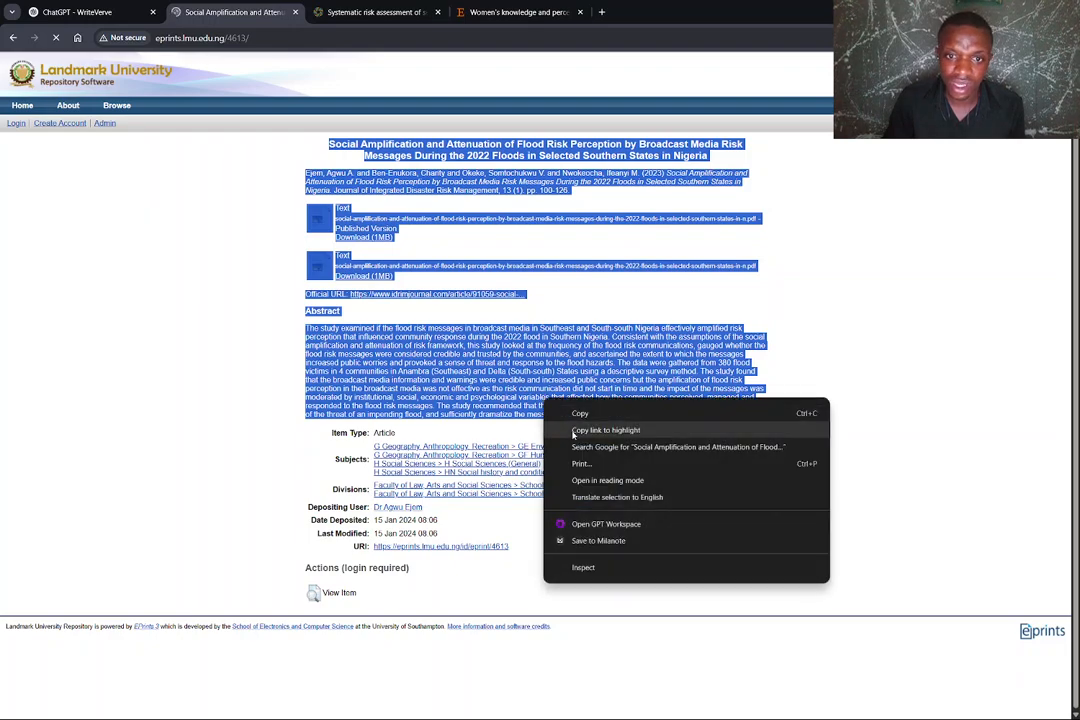
{"action": "left_click", "coordinate": [499, 349]}
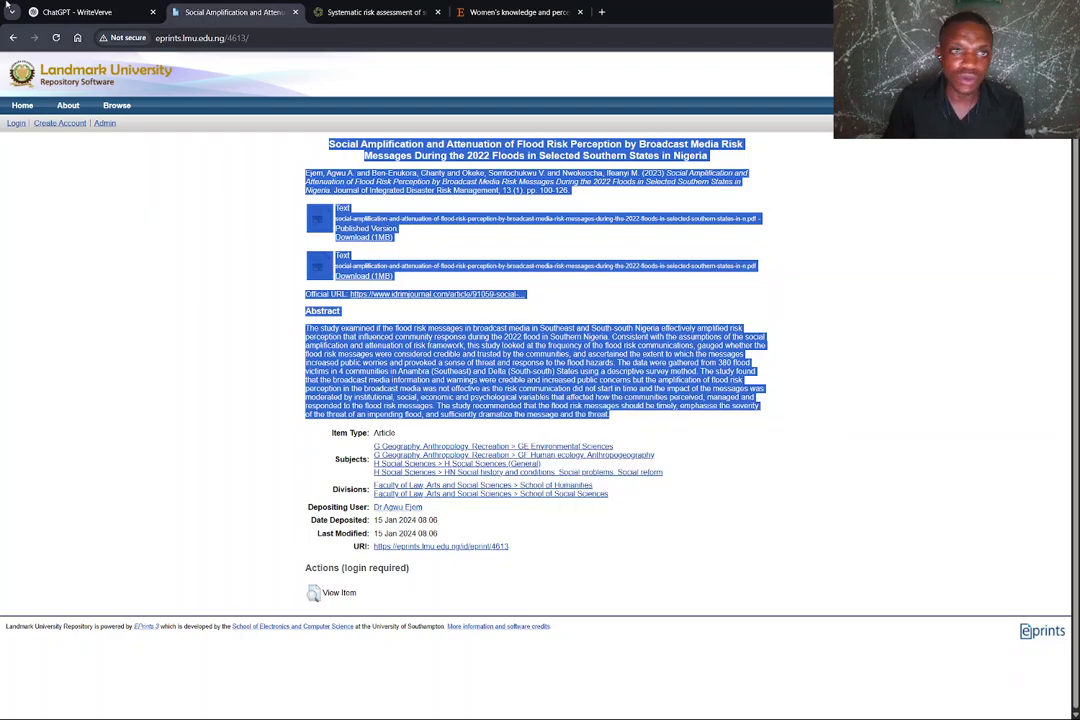
- Paste the social amplification article text under "research 4:" in the WriteVerve reply and add the heading "research 5" below it
{"action": "left_click", "coordinate": [75, 12]}
{"action": "left_click", "coordinate": [328, 658]}
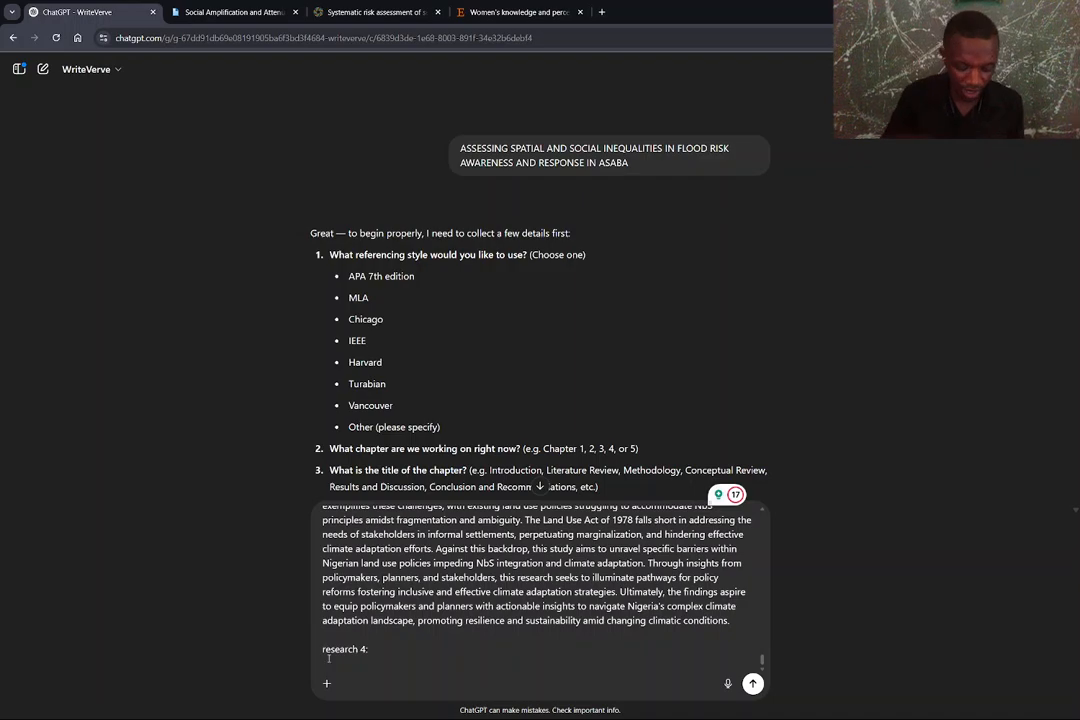
{"action": "key", "text": "ctrl+v"}
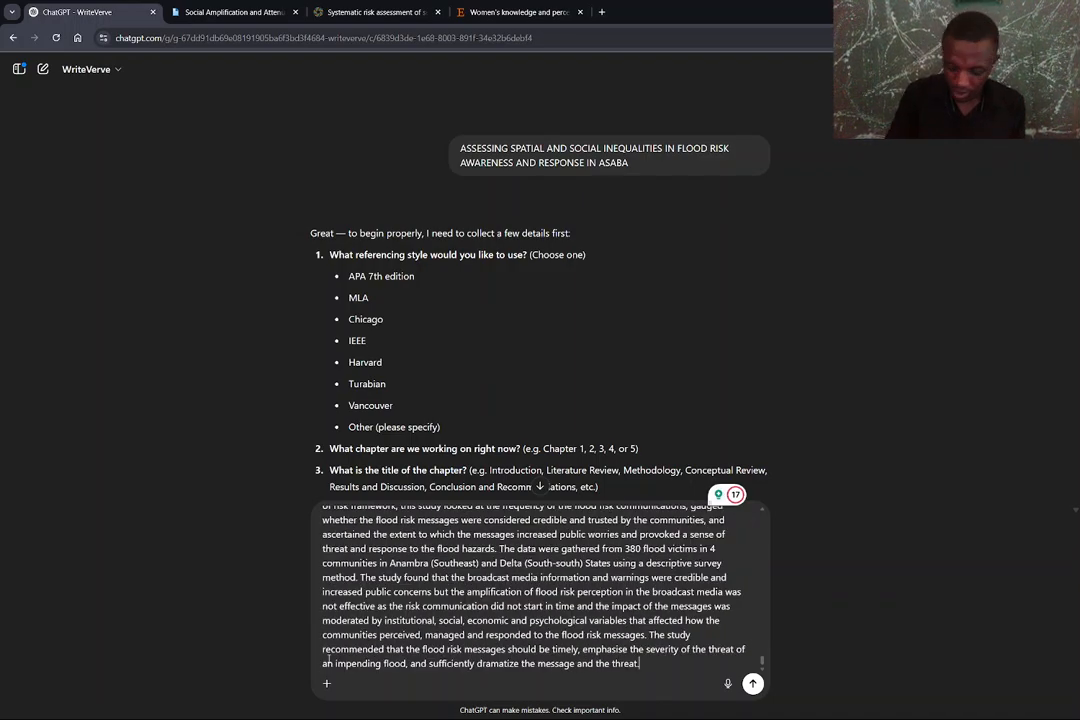
{"action": "key", "text": "shift+Return"}
{"action": "key", "text": "shift+Return"}
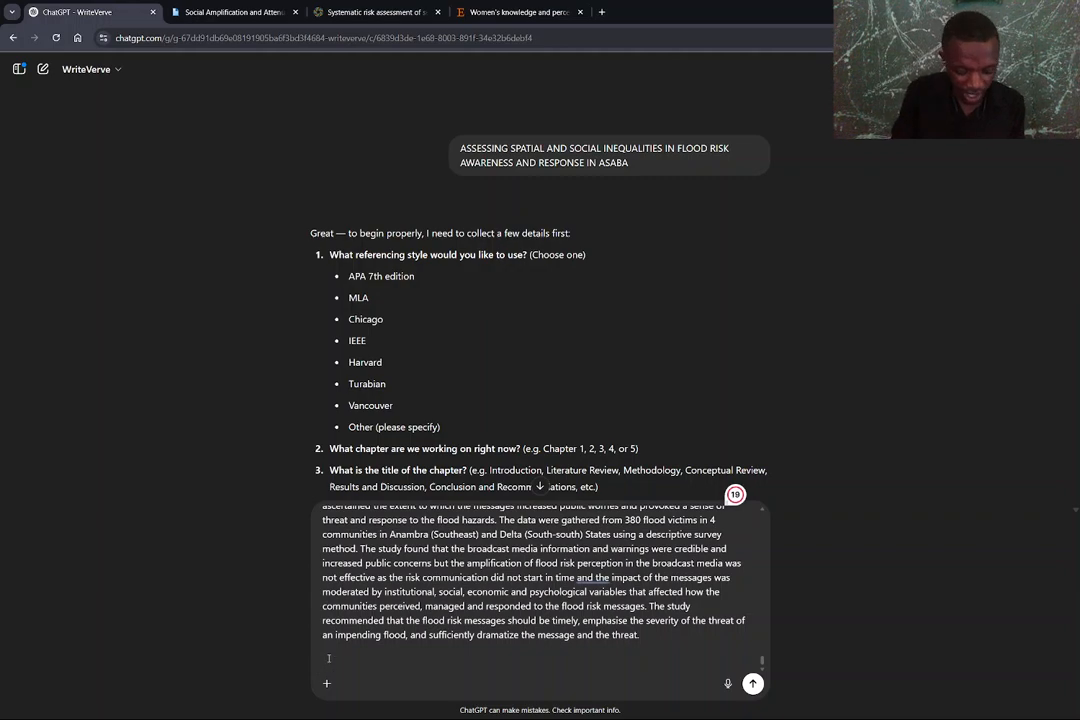
{"action": "type", "text": "research "}
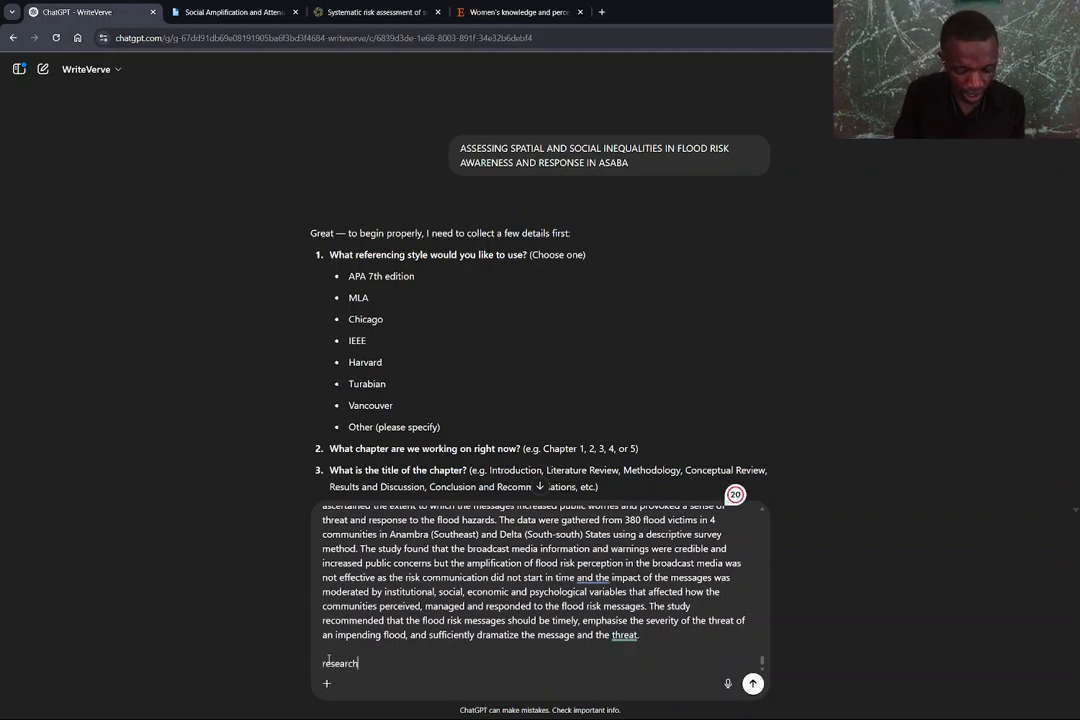
{"action": "type", "text": "5"}
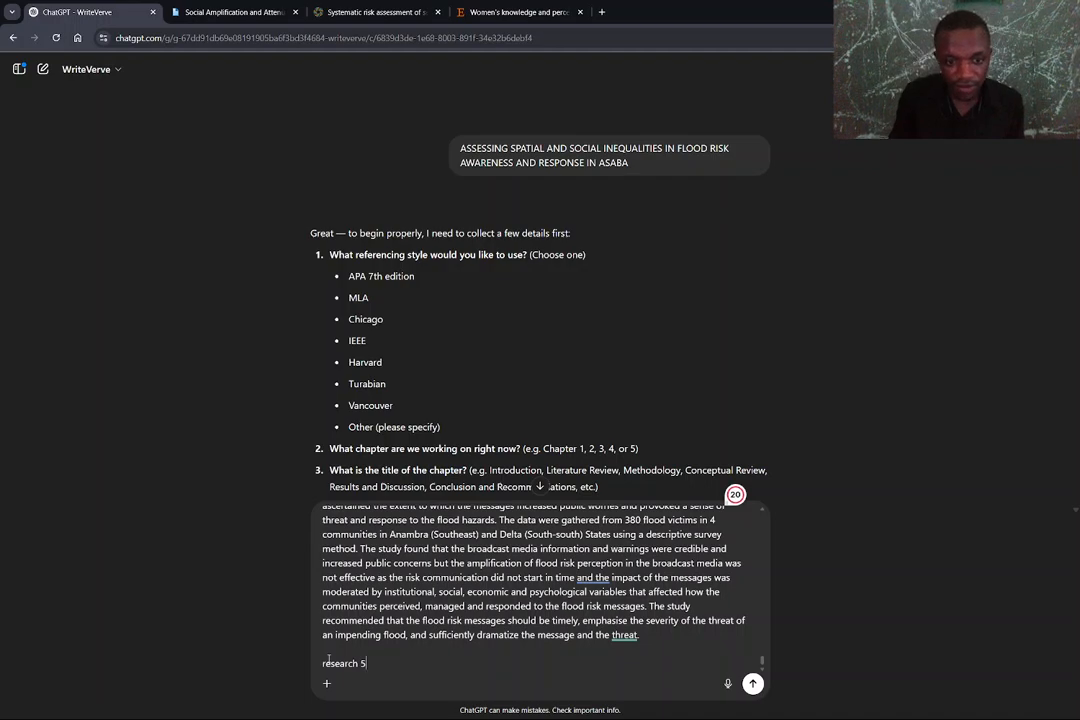
{"action": "key", "text": "shift+Return"}
{"action": "key", "text": "shift+Return"}
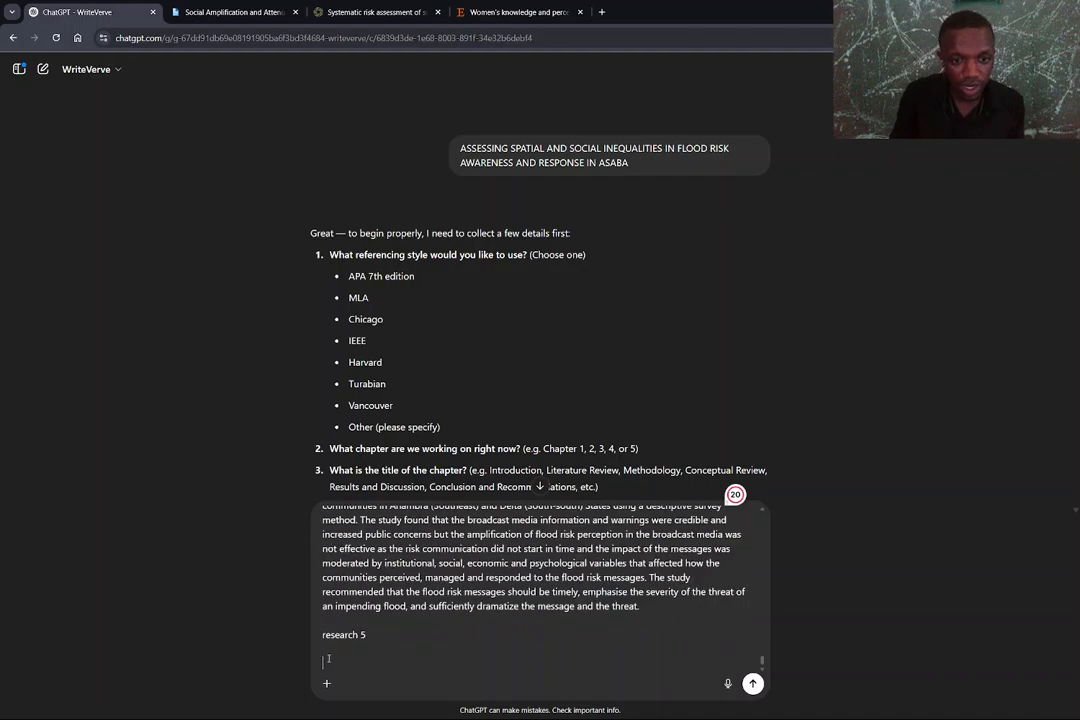
- Return to the Google Scholar results and open "Flood policy and governance: A pathway for policy coherence in Nigeria"
{"action": "left_click", "coordinate": [193, 8]}
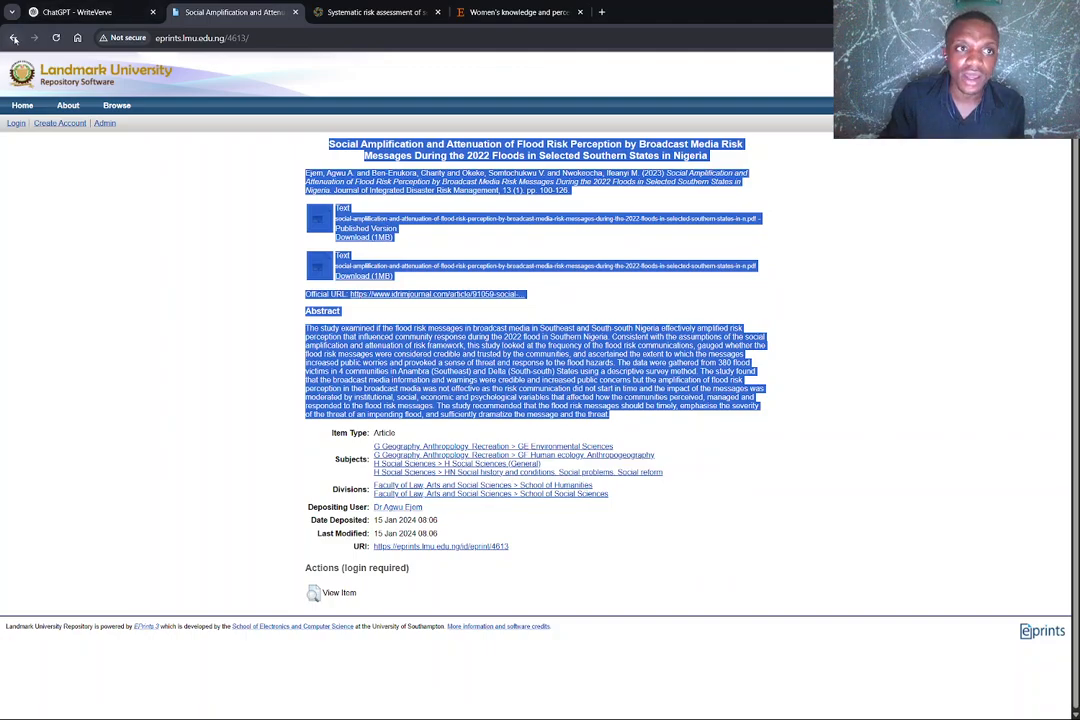
{"action": "key", "text": "alt+Left"}
{"action": "scroll", "coordinate": [422, 405], "scroll_direction": "down", "scroll_amount": 4}
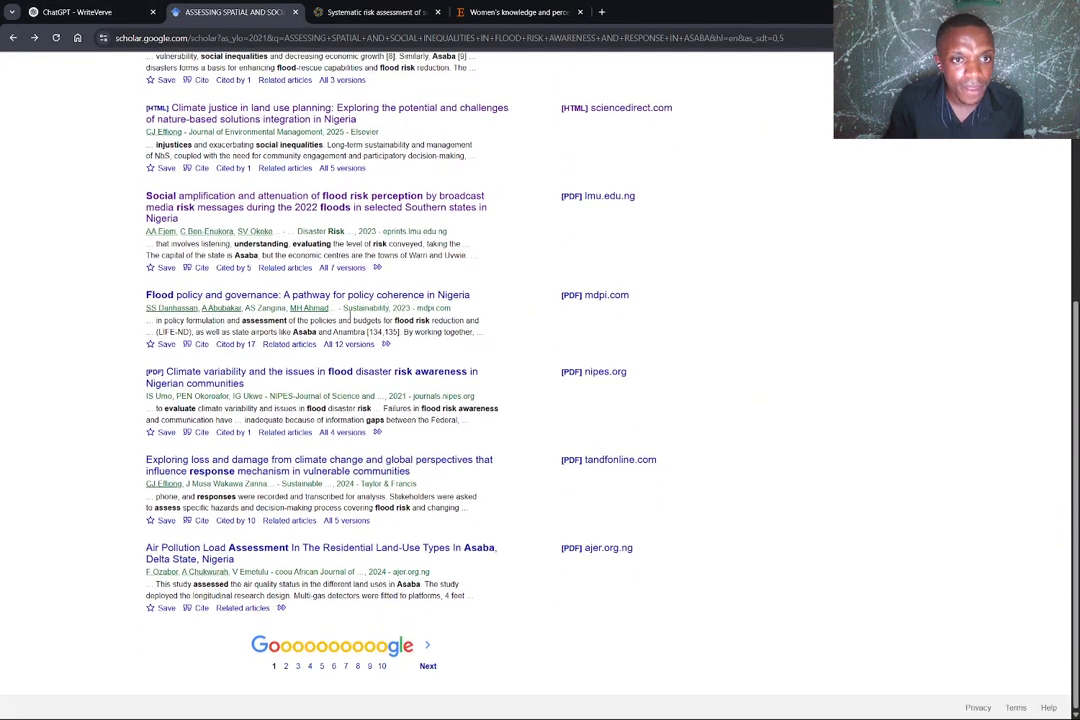
{"action": "left_click", "coordinate": [320, 295]}
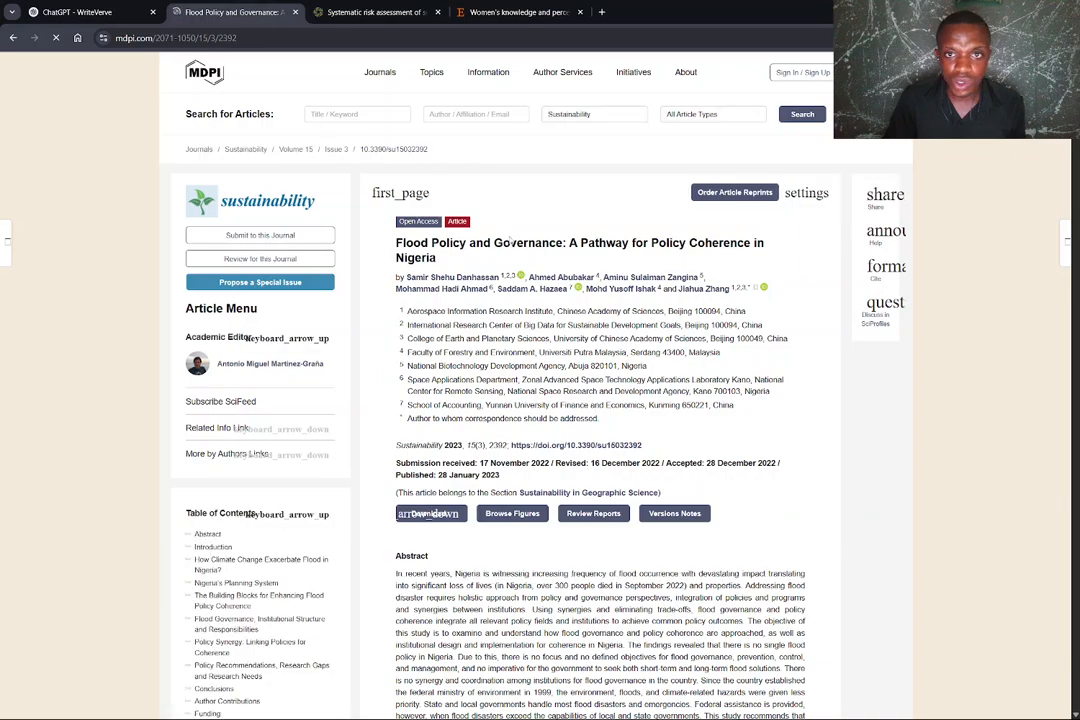
- Copy the flood policy article's text from its title through the keywords and paste it under "research 5" in the WriteVerve reply
{"action": "left_click_drag", "start_coordinate": [397, 242], "coordinate": [408, 258]}
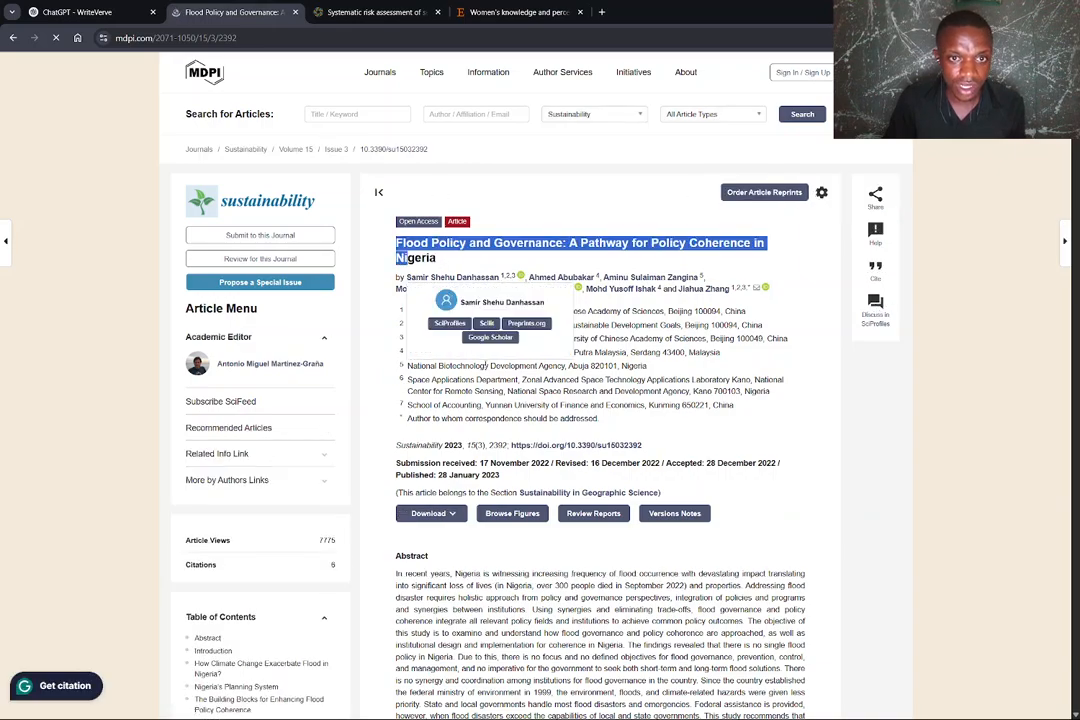
{"action": "left_click_drag", "start_coordinate": [486, 366], "coordinate": [680, 362]}
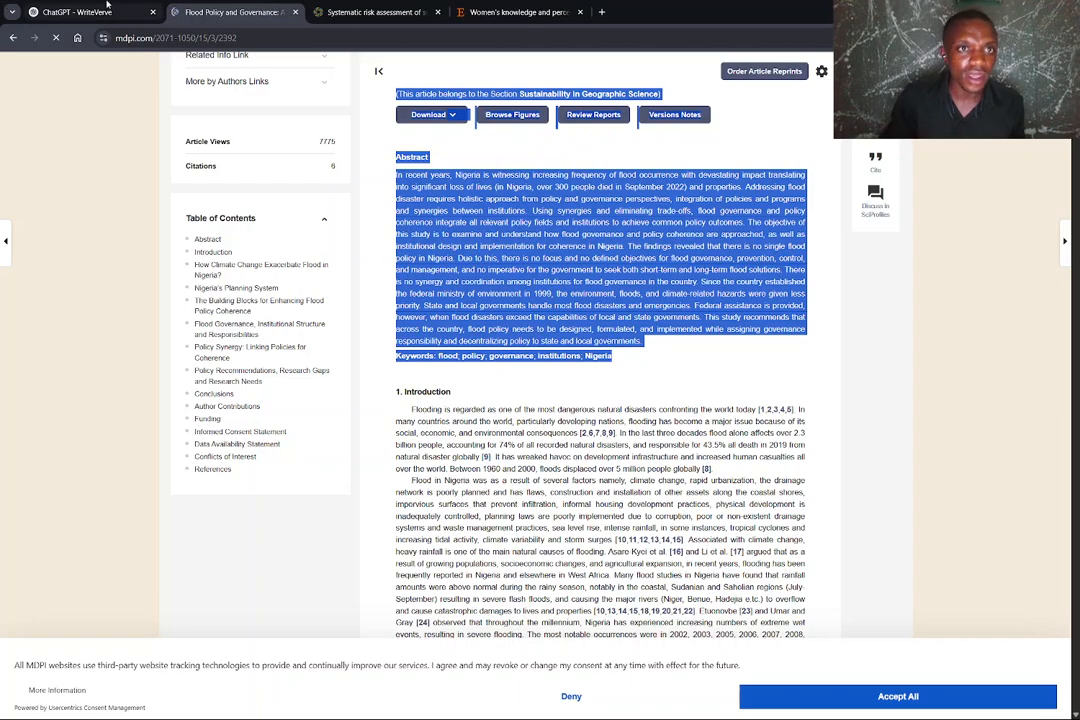
{"action": "left_click", "coordinate": [70, 12]}
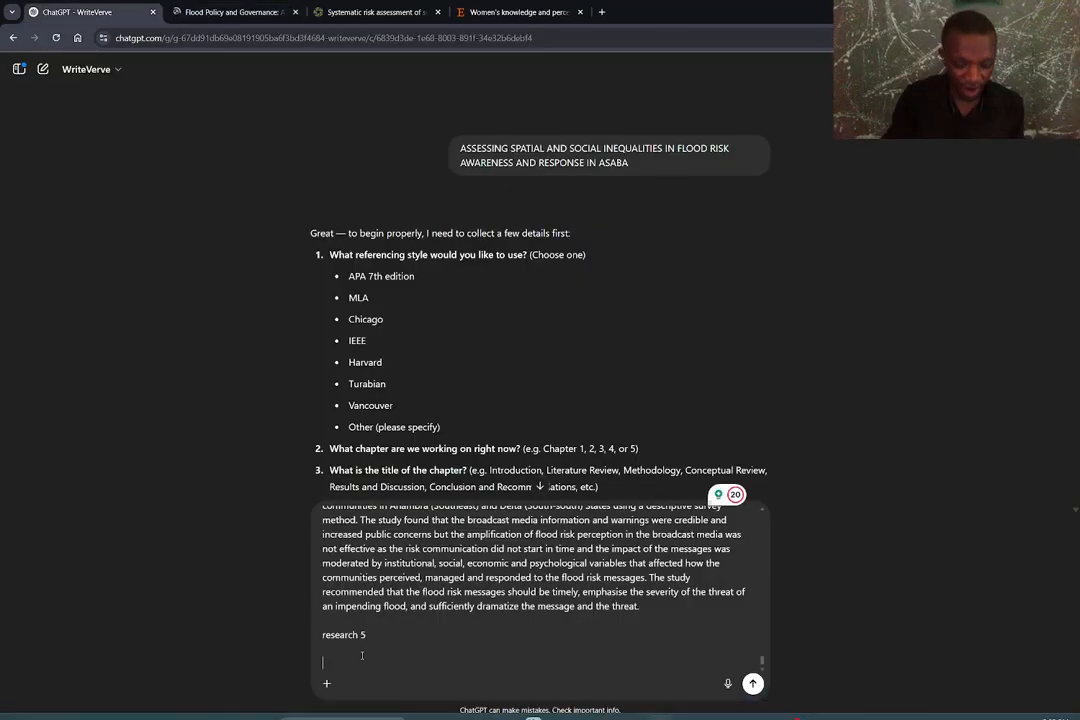
{"action": "key", "text": "ctrl+v"}
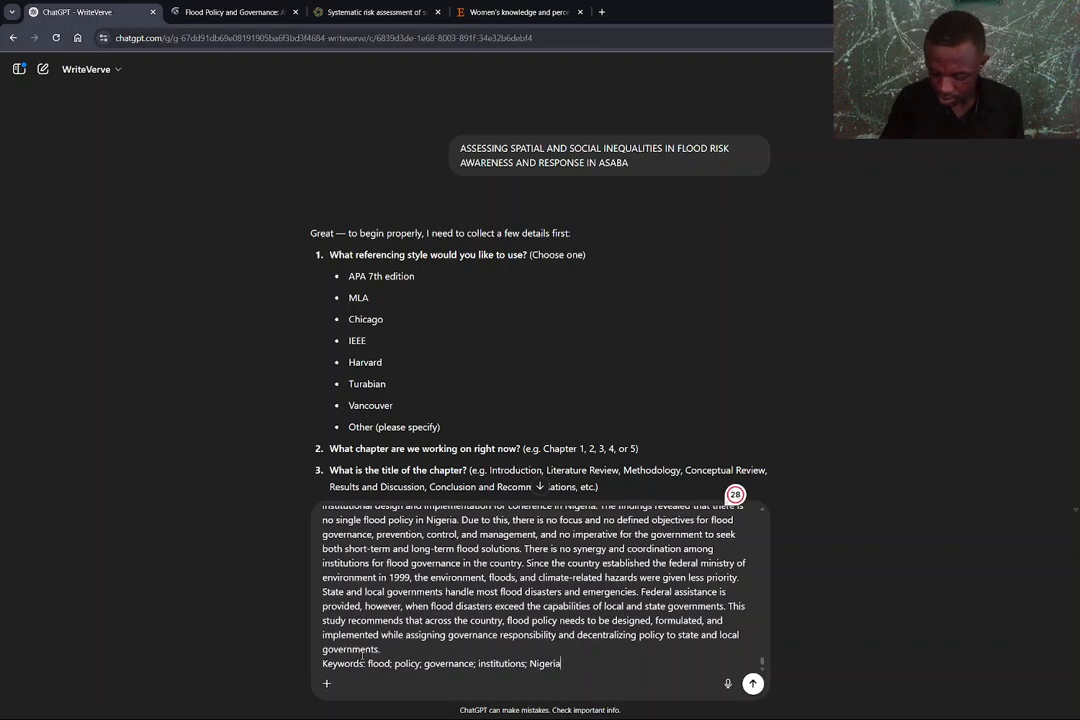
- Add the heading "research 6:" below the pasted flood policy article text
{"action": "key", "text": "shift+Return"}
{"action": "key", "text": "shift+Return"}
{"action": "type", "text": "r"}
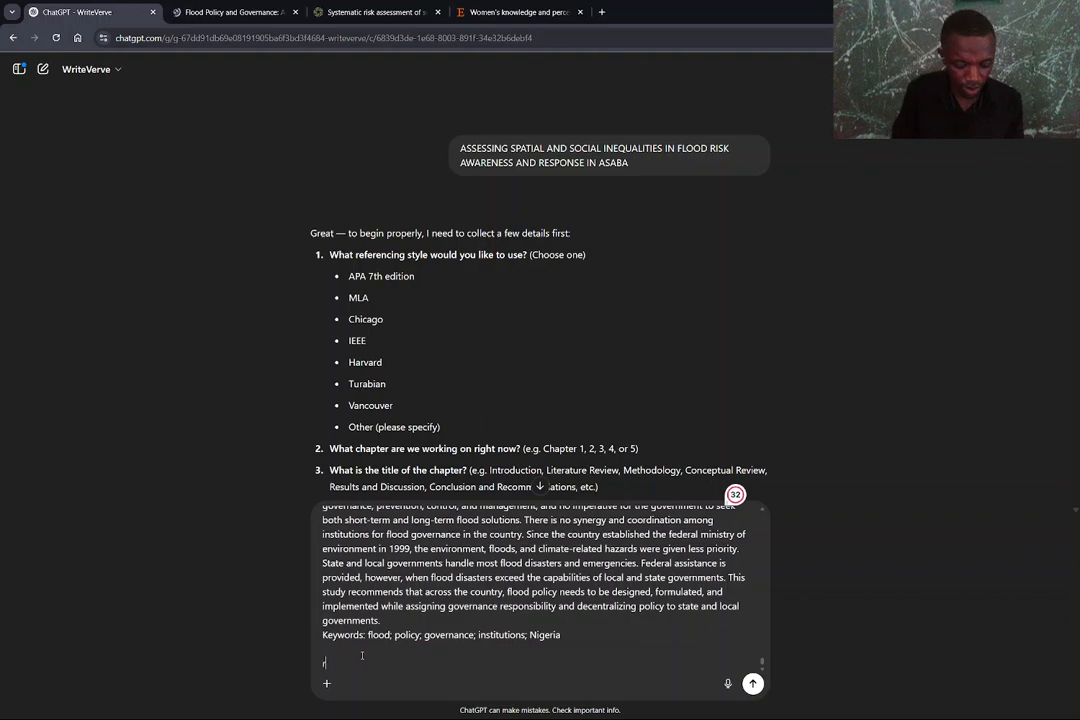
{"action": "type", "text": "esearch"}
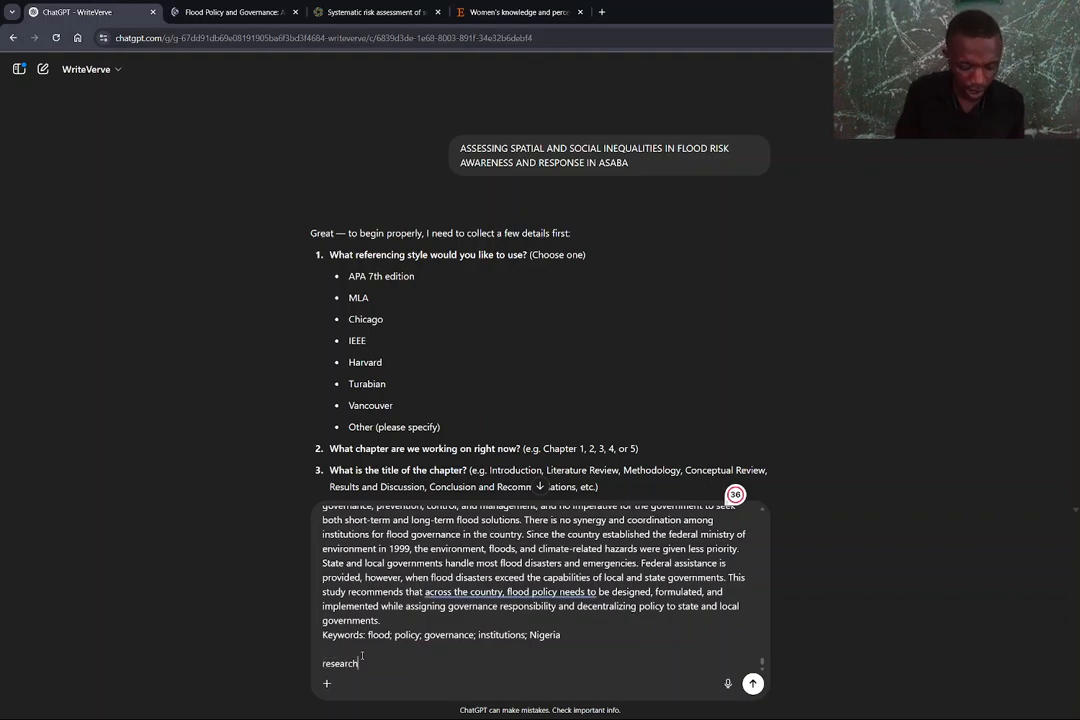
{"action": "type", "text": " 6"}
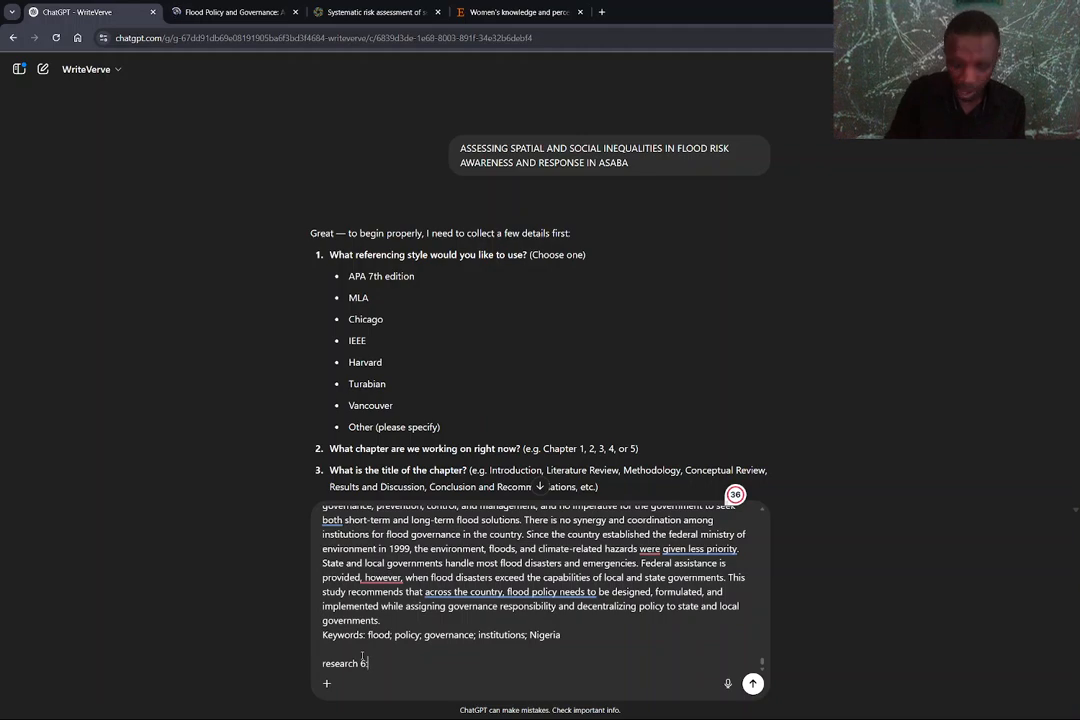
{"action": "type", "text": ":"}
{"action": "key", "text": "shift+Return"}
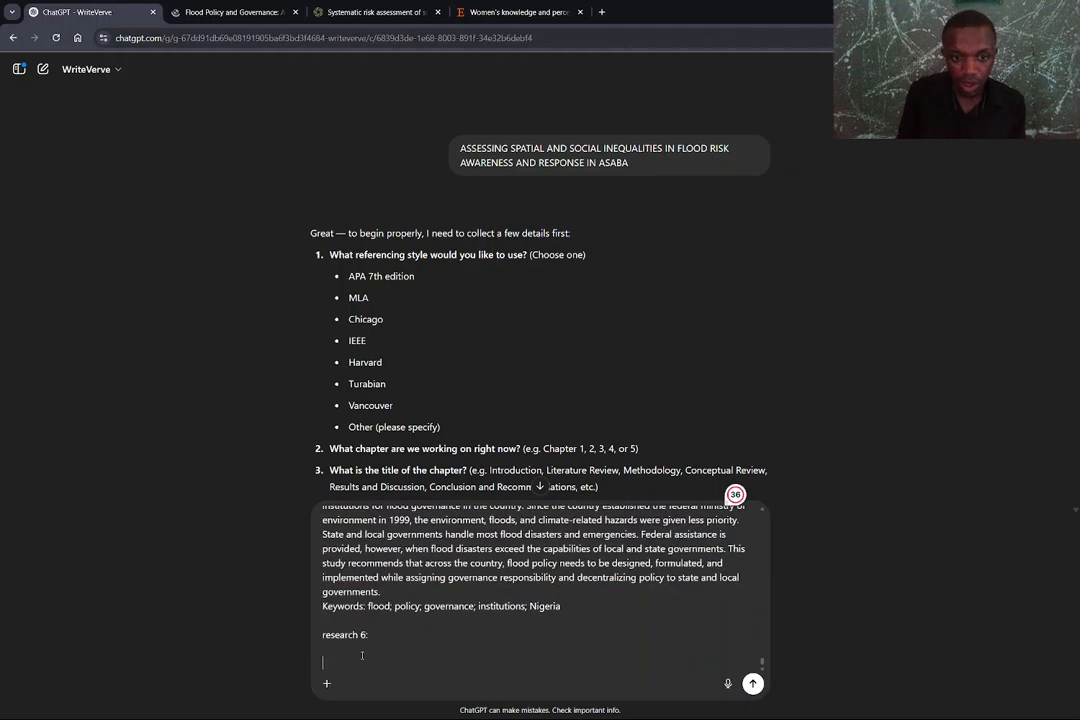
- Return from the flood policy article to the Google Scholar results in the same tab
{"action": "left_click", "coordinate": [188, 10]}
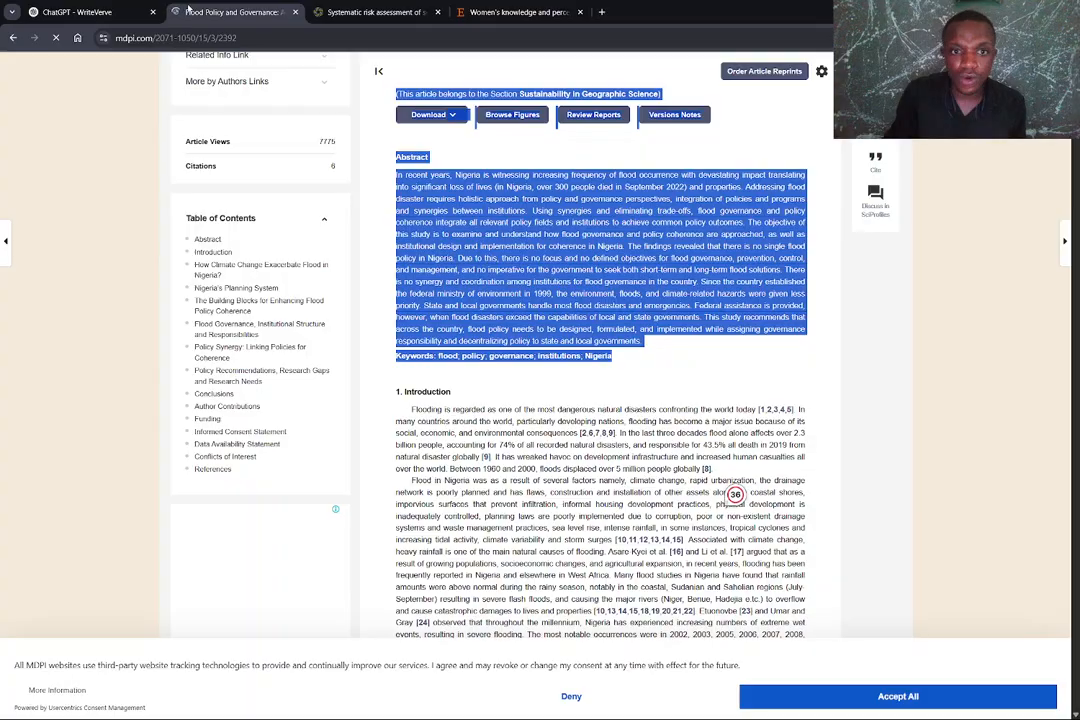
{"action": "left_click", "coordinate": [13, 37]}
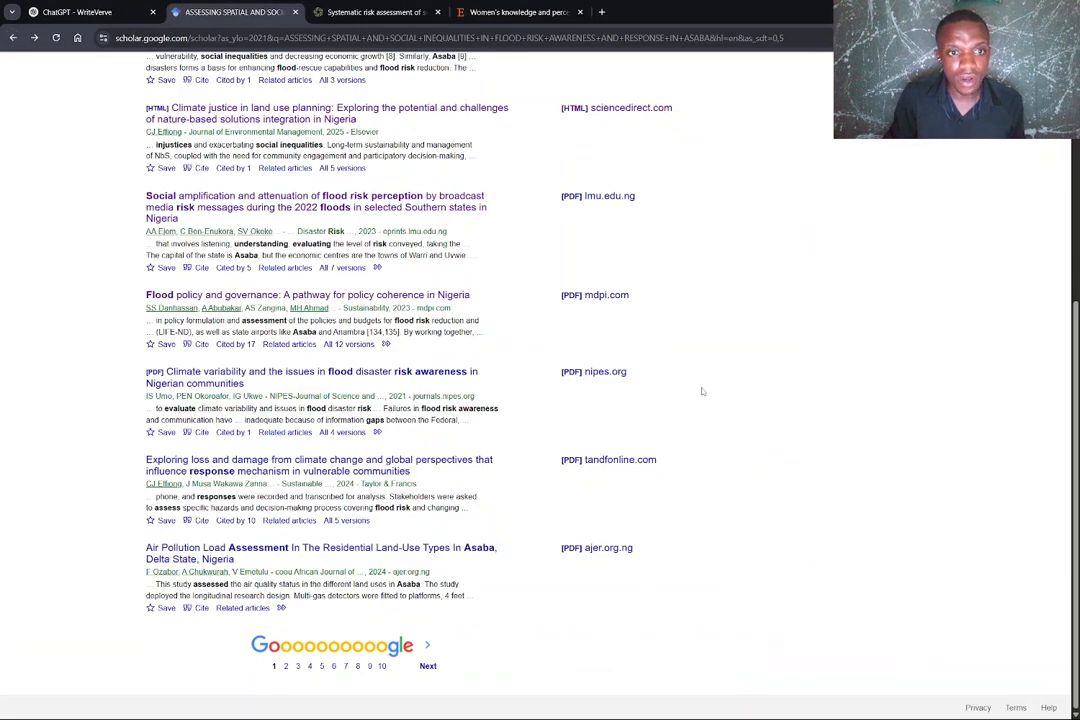
- Try to open "Climate variability and the issues in flood disaster risk awareness in Nigerian communities" from the results, reloading its page once
{"action": "left_click", "coordinate": [207, 376]}
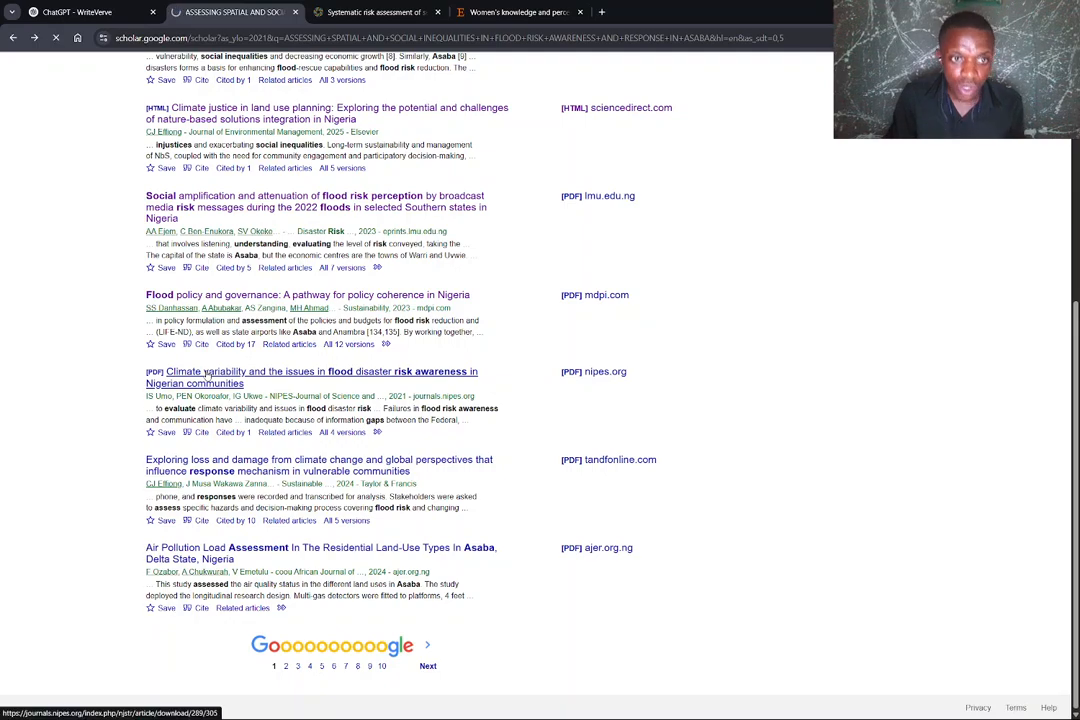
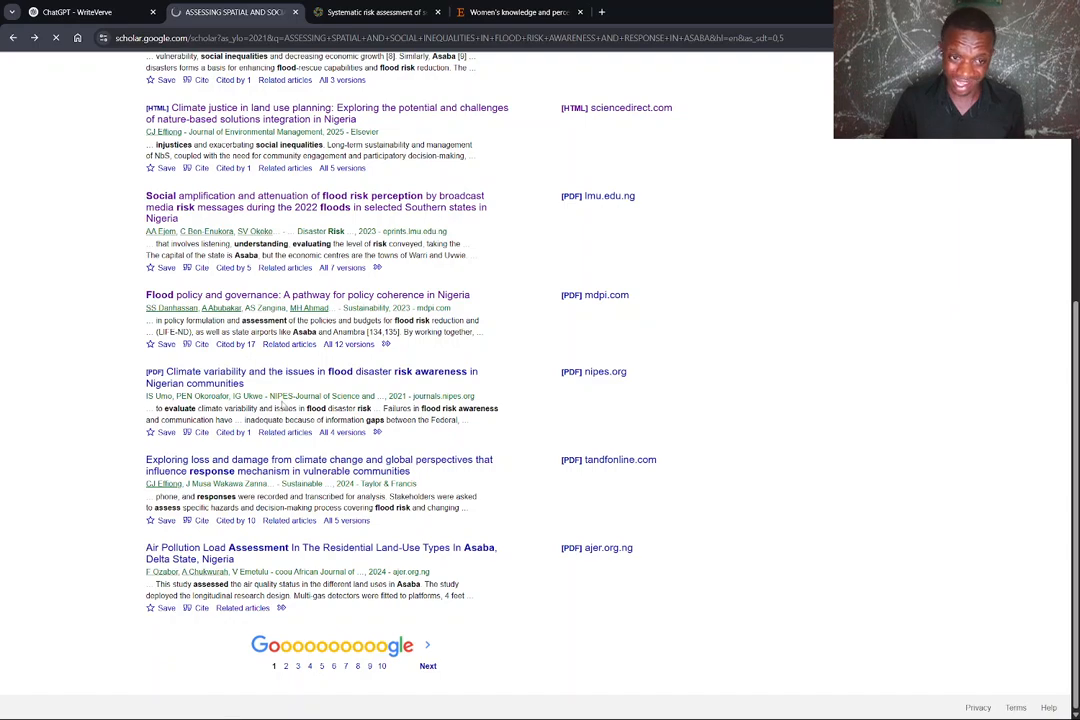
{"action": "left_click", "coordinate": [208, 382]}
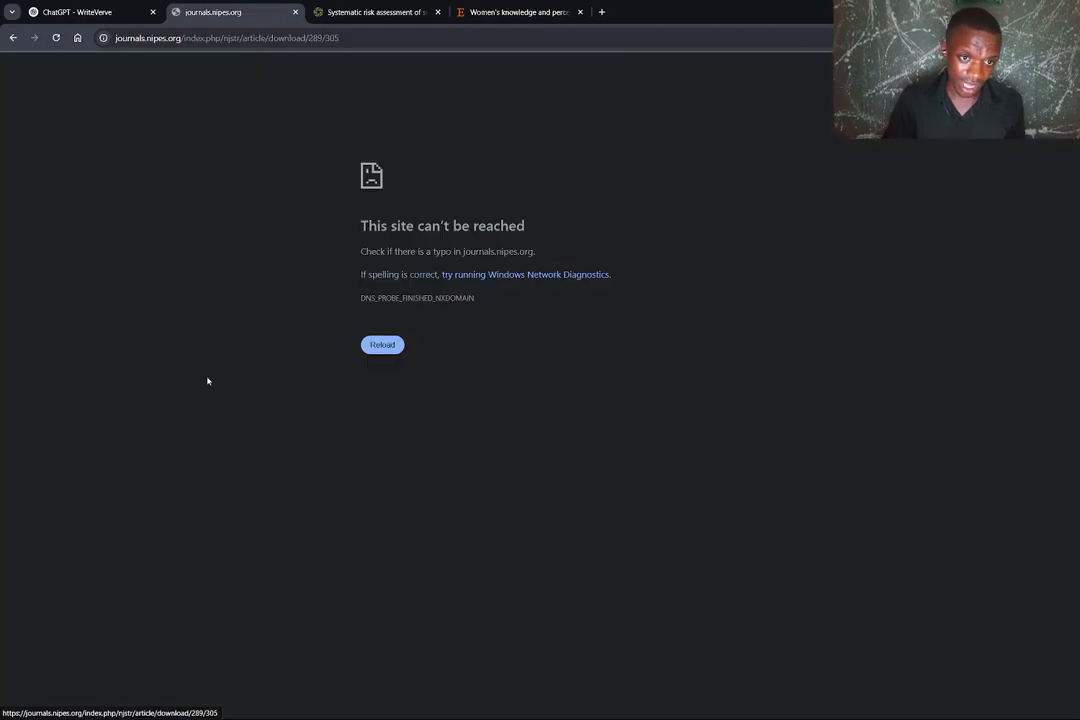
{"action": "left_click", "coordinate": [56, 38]}
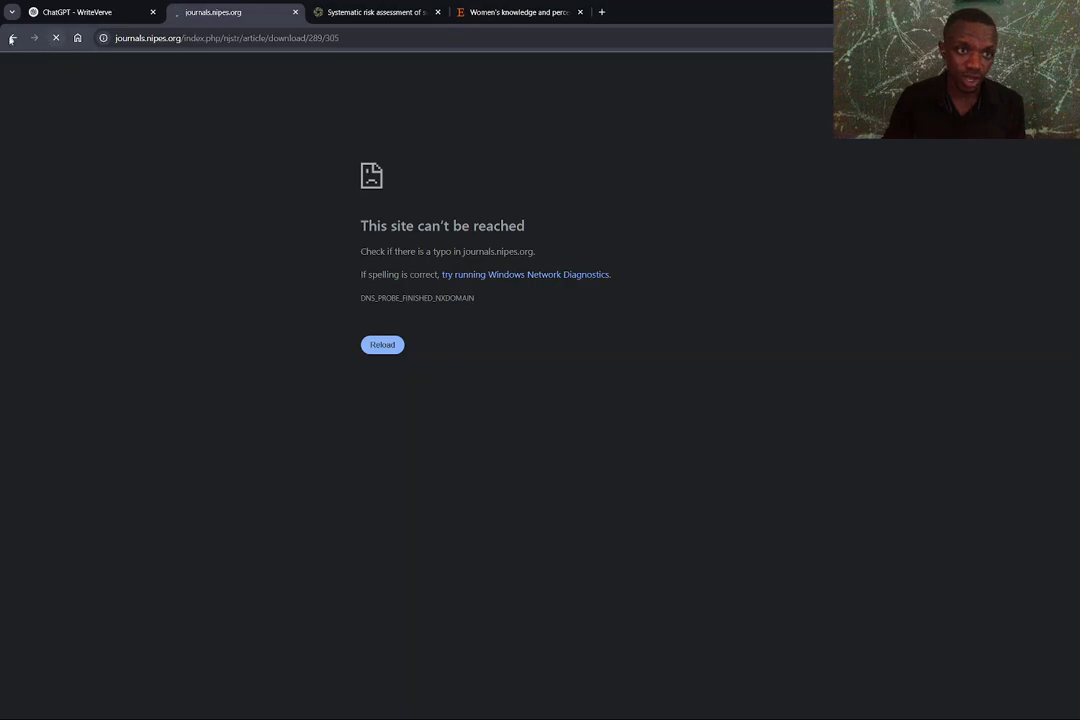
{"action": "left_click", "coordinate": [12, 38]}
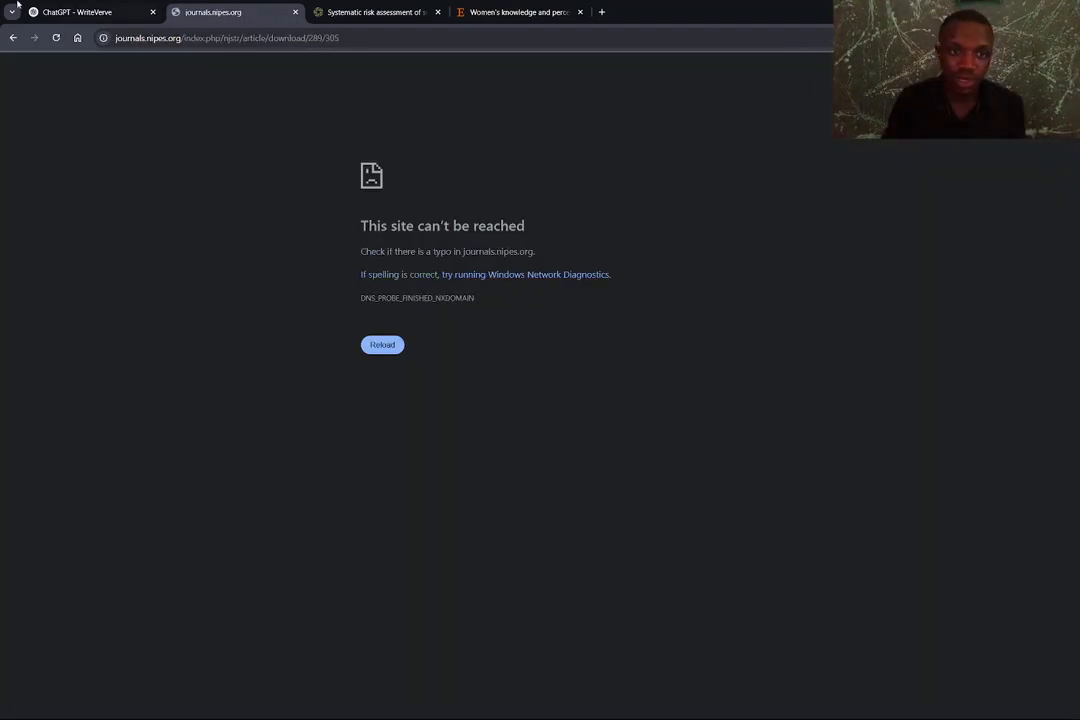
- Open "Exploring loss and damage from climate change and global perspectives" from the Google Scholar results and copy its text from title through keywords
{"action": "left_click", "coordinate": [13, 37]}
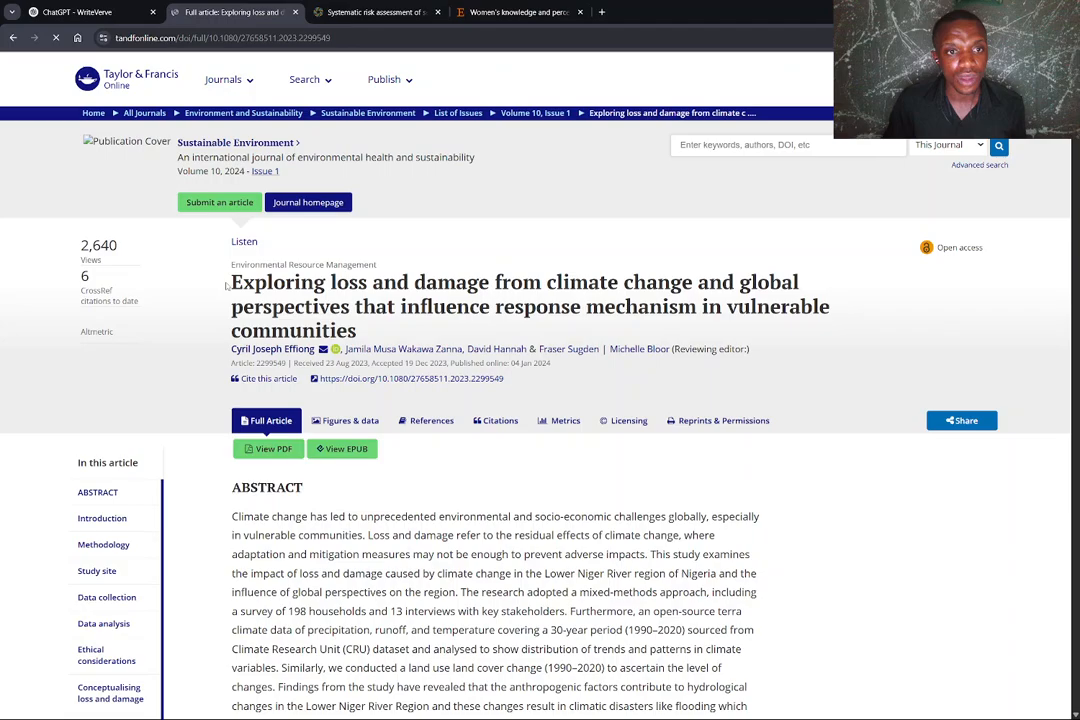
{"action": "left_click_drag", "start_coordinate": [226, 287], "coordinate": [528, 377]}
{"action": "scroll", "coordinate": [374, 470], "scroll_direction": "down", "scroll_amount": 5}
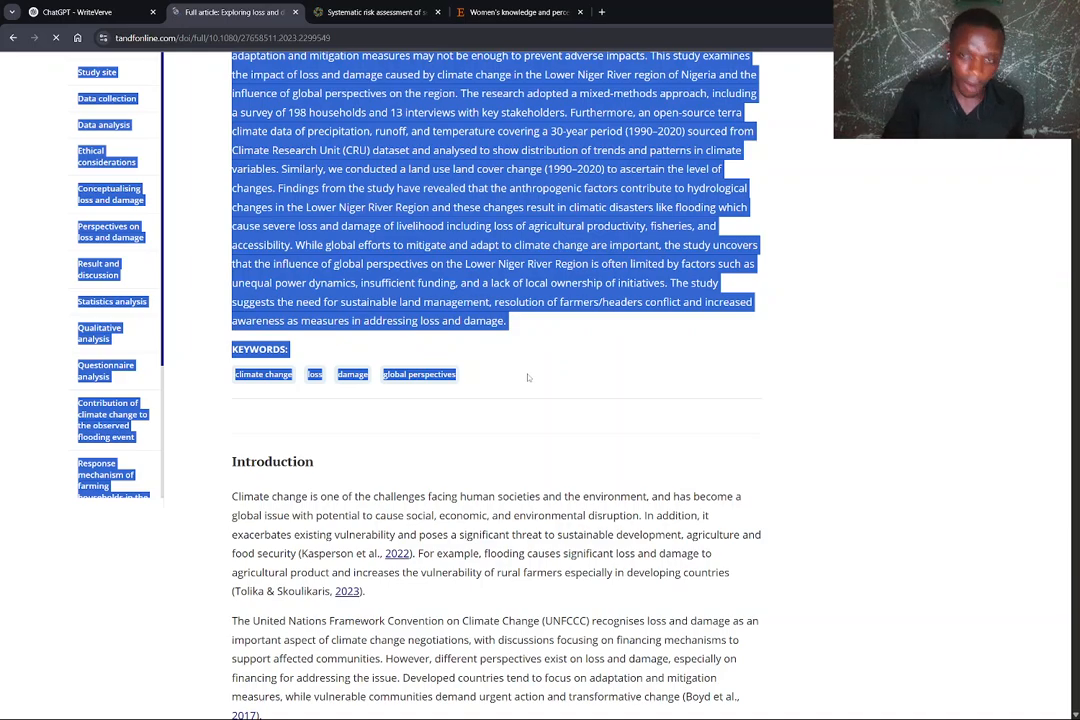
- Paste the loss and damage article text under "research 6:" in the WriteVerve reply and start a new line after it
{"action": "left_click", "coordinate": [90, 12]}
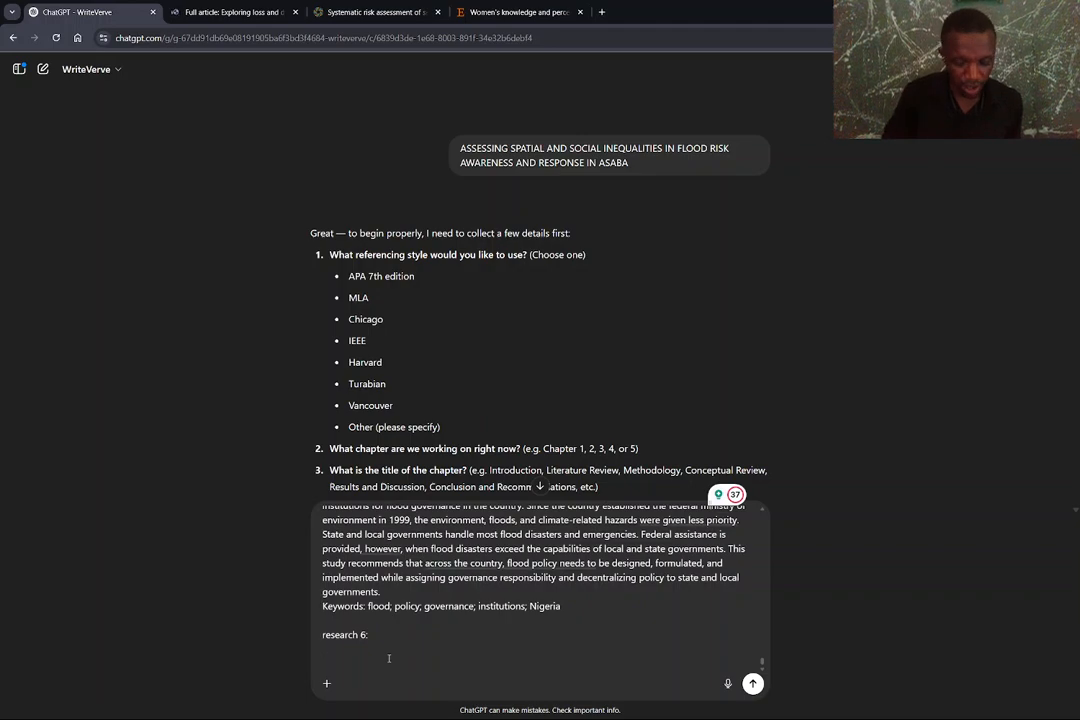
{"action": "key", "text": "ctrl+v"}
{"action": "key", "text": "shift+Return"}
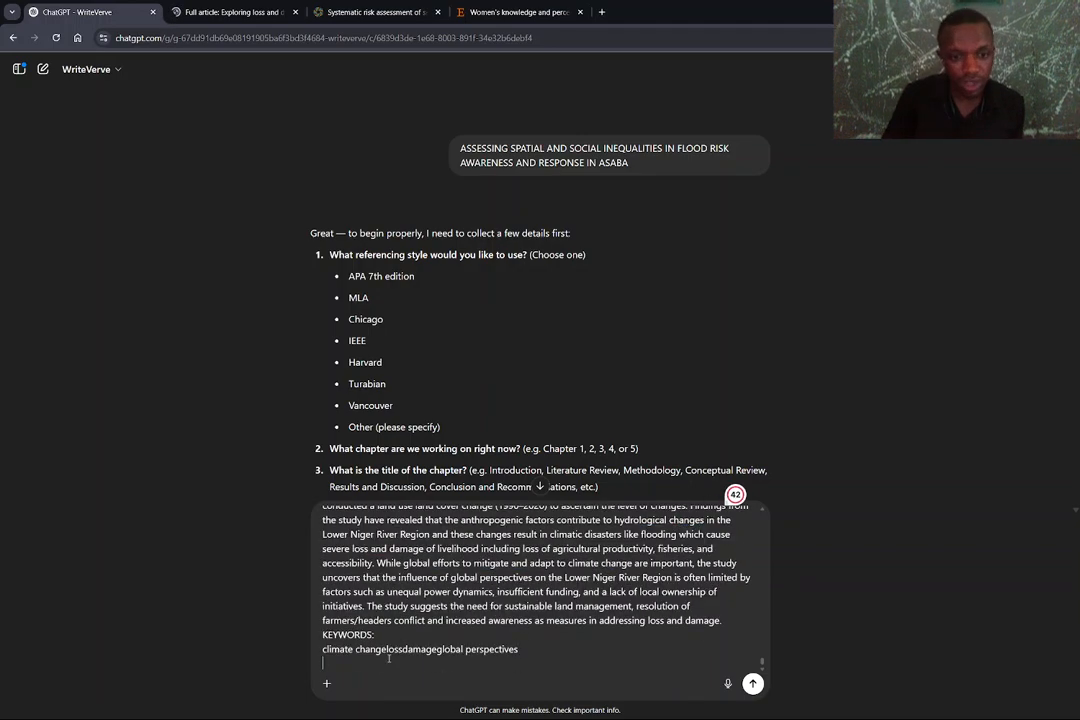
- Add the label "research 7:" below the loss and damage article in the WriteVerve reply, followed by a blank line
{"action": "key", "text": "shift+Return"}
{"action": "type", "text": "rese"}
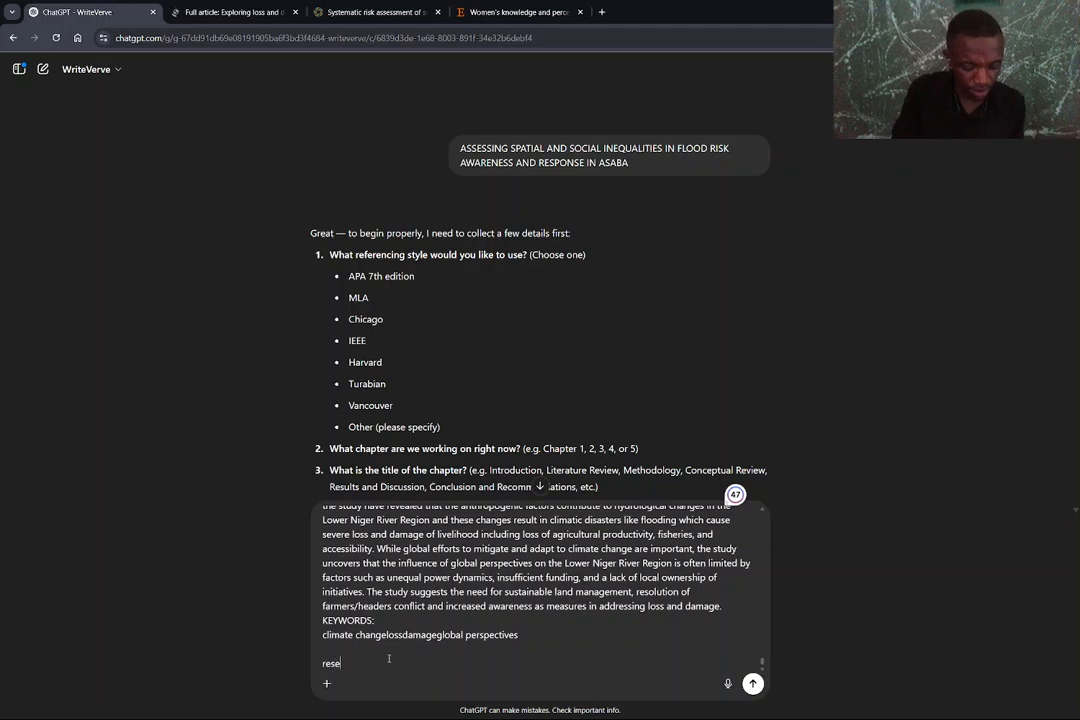
{"action": "type", "text": "arch 7:"}
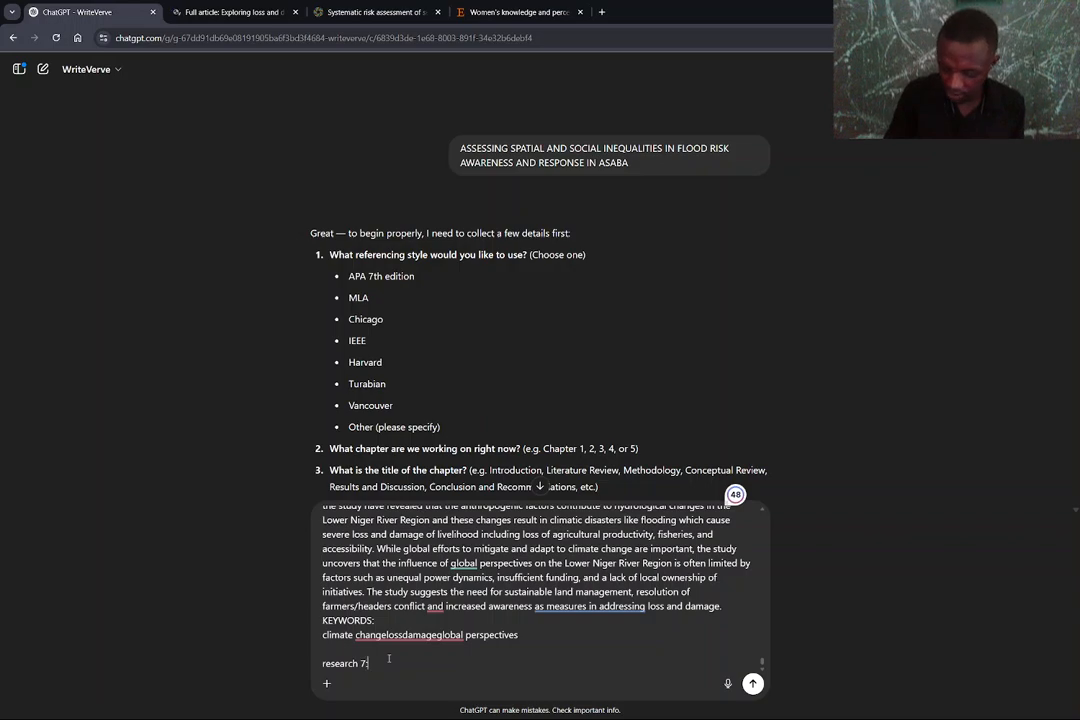
{"action": "key", "text": "shift+Return"}
{"action": "key", "text": "shift+Return"}
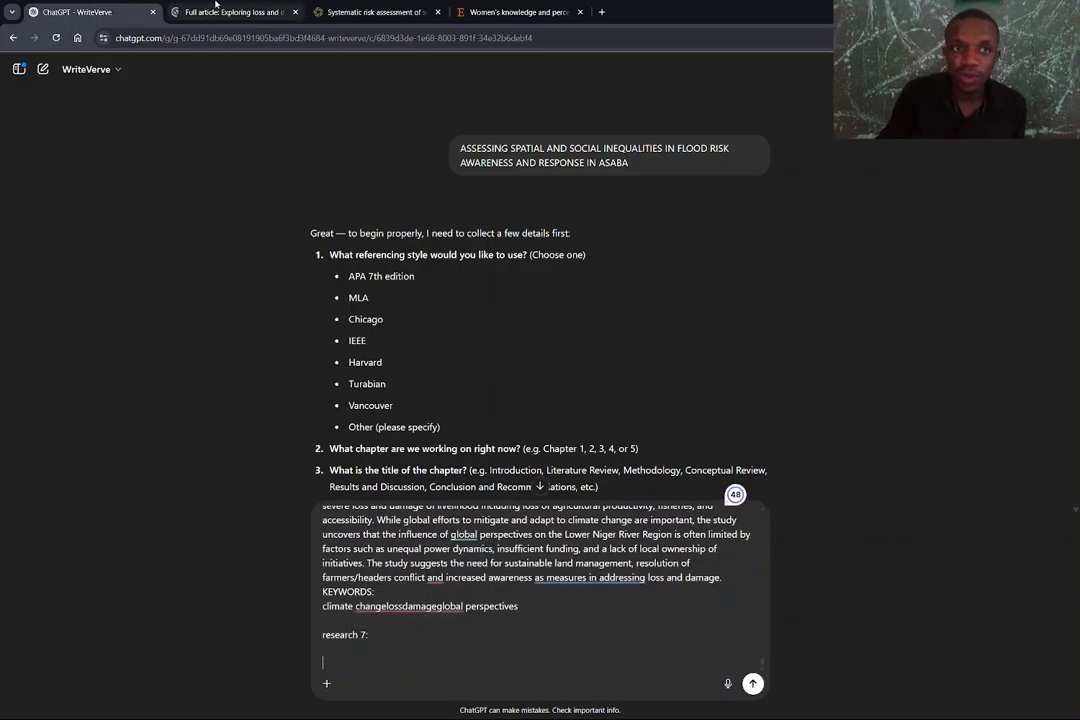
- Open "Air Pollution Load Assessment In The Residential Land-Use Types In Asaba" from the Google Scholar results and copy its text from title through citation details
{"action": "left_click", "coordinate": [243, 10]}
{"action": "left_click", "coordinate": [13, 37]}
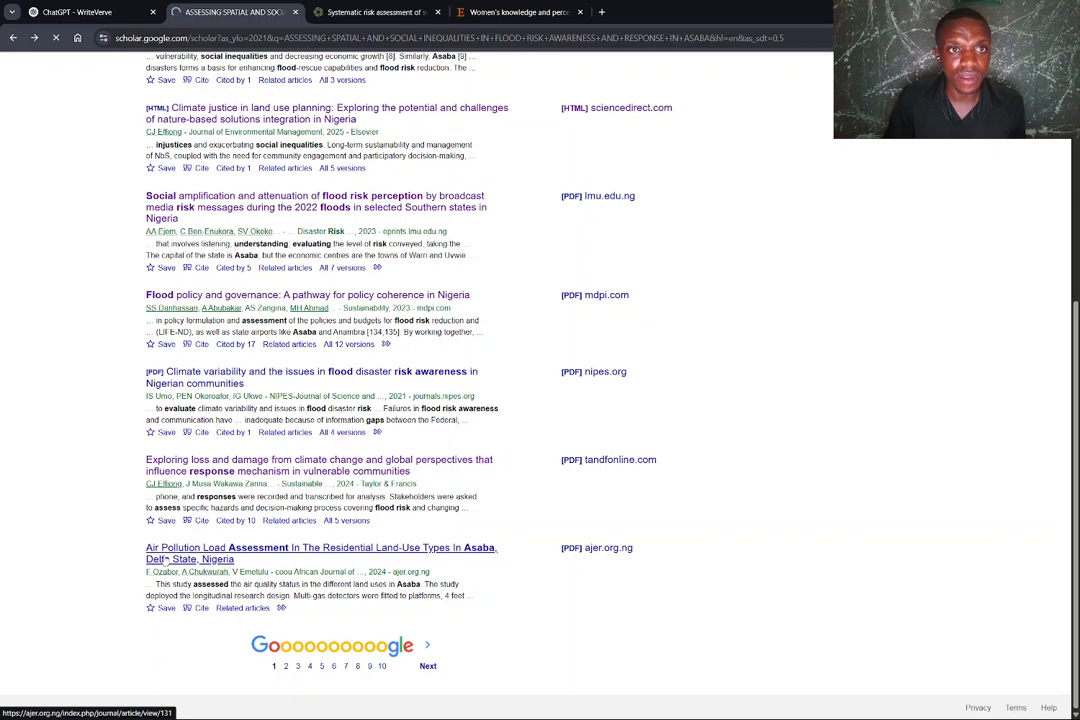
{"action": "left_click", "coordinate": [166, 559]}
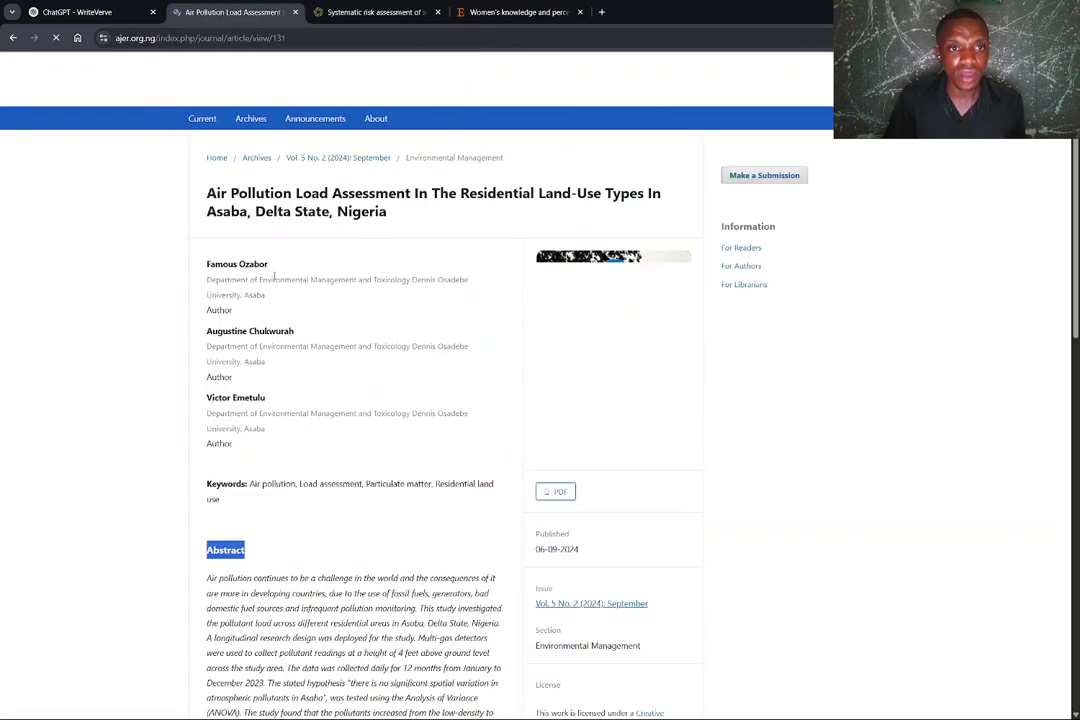
{"action": "left_click_drag", "start_coordinate": [205, 194], "coordinate": [496, 602]}
{"action": "scroll", "coordinate": [484, 602], "scroll_direction": "down", "scroll_amount": 3}
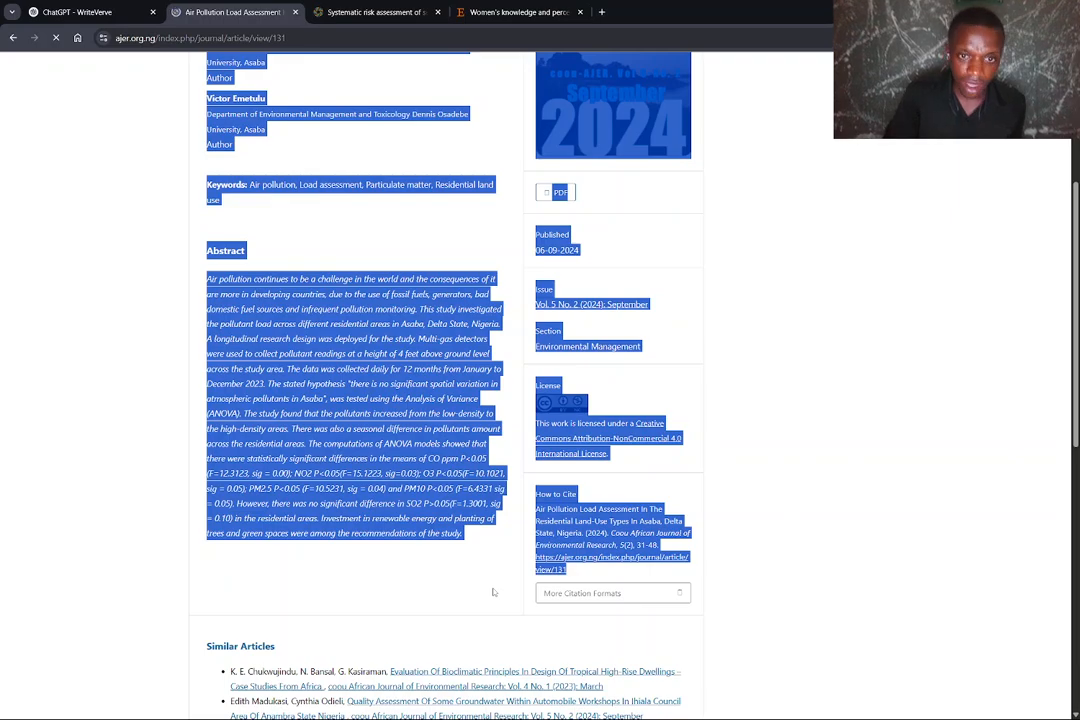
- Paste the air pollution article text under "research 7:" in the WriteVerve reply and add the label "research 8" below it
{"action": "key", "text": "ctrl+shift+Tab"}
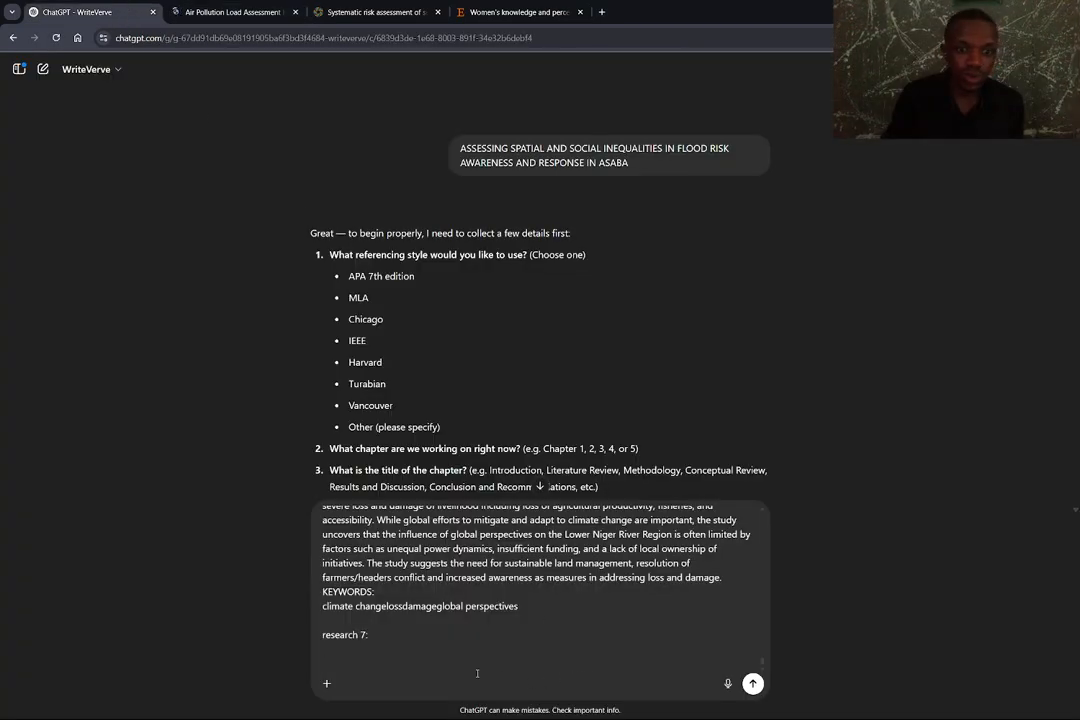
{"action": "key", "text": "ctrl+v"}
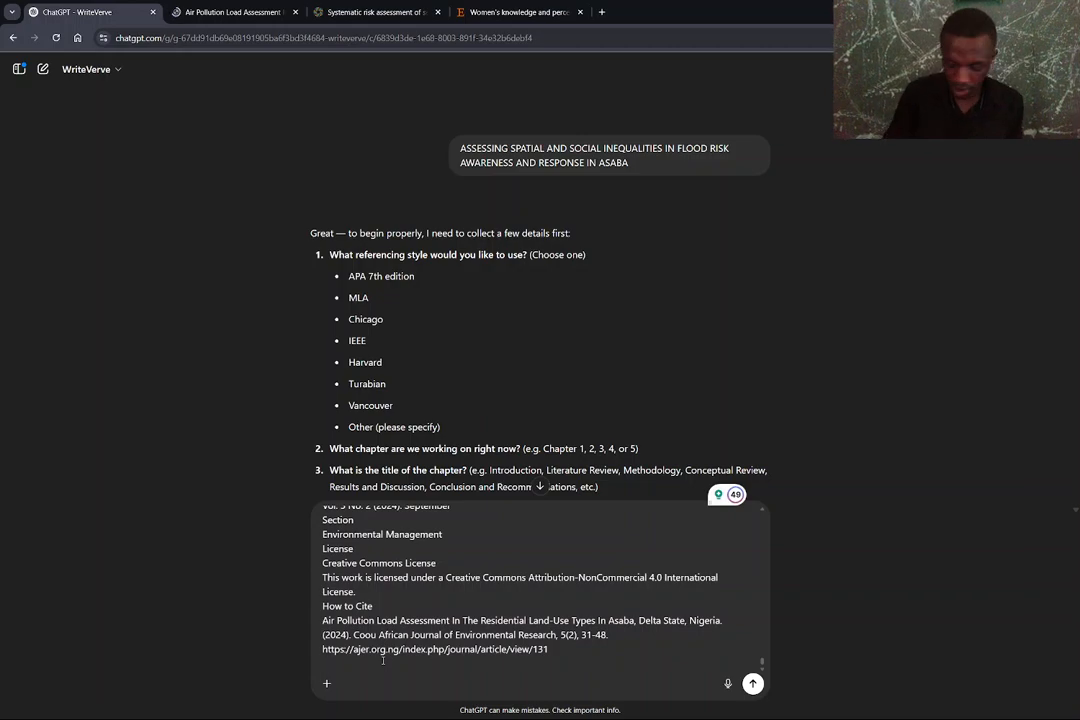
{"action": "key", "text": "shift+Return"}
{"action": "type", "text": "r"}
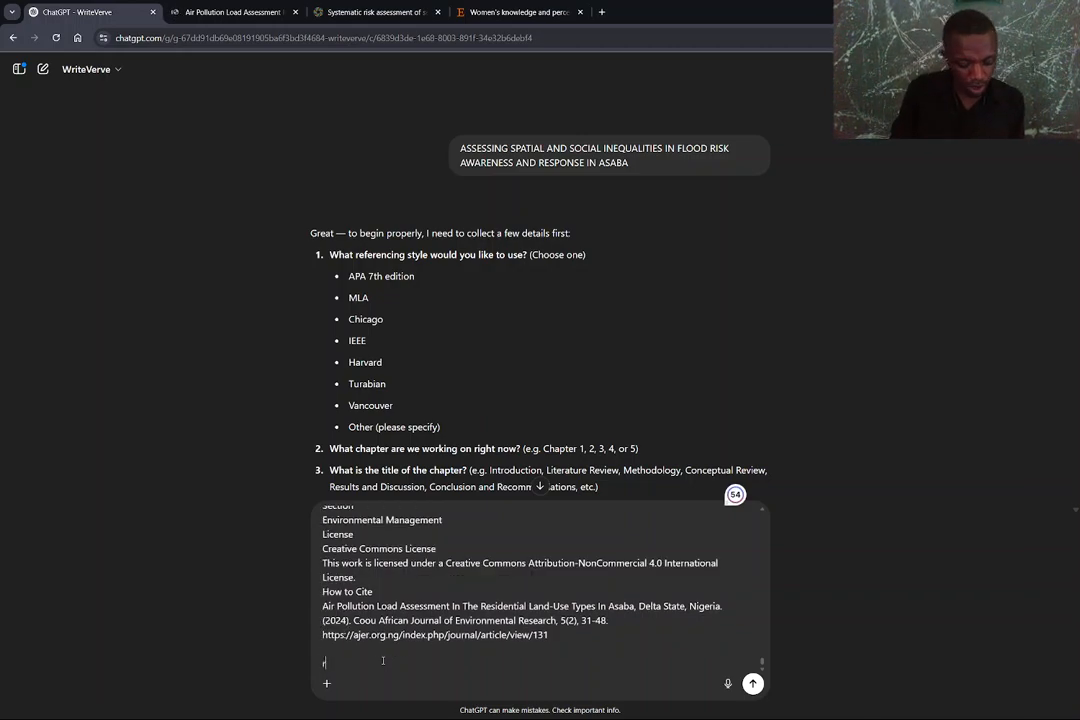
{"action": "type", "text": "esea"}
{"action": "type", "text": "h 8"}
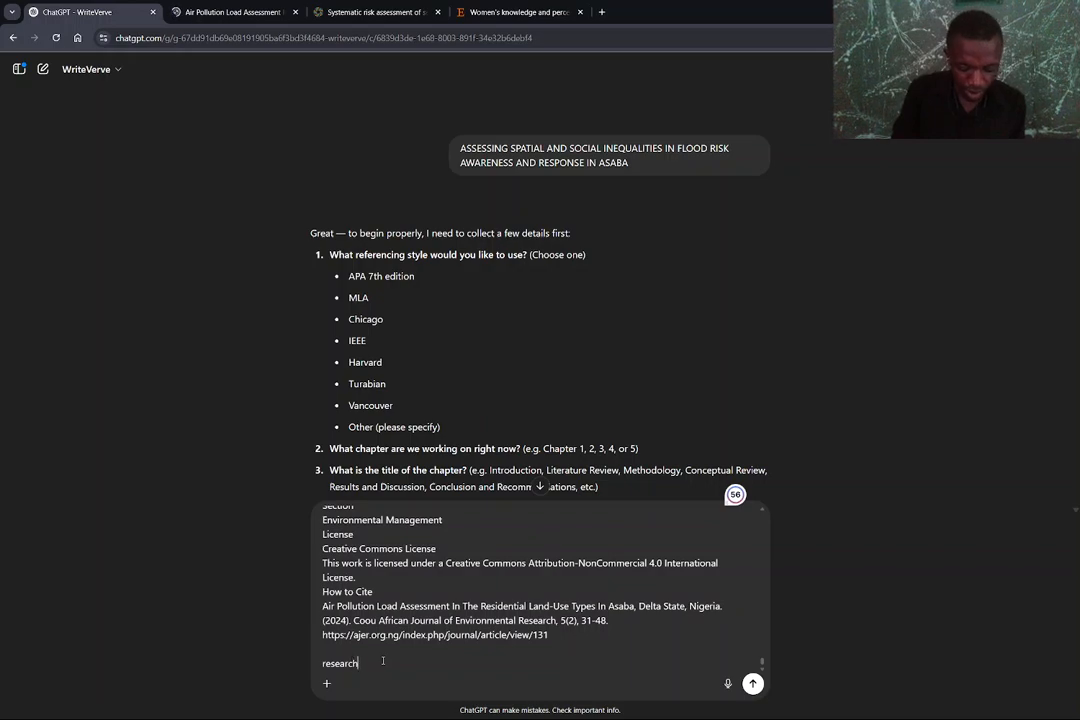
{"action": "key", "text": "shift+Return"}
{"action": "key", "text": "shift+Return"}
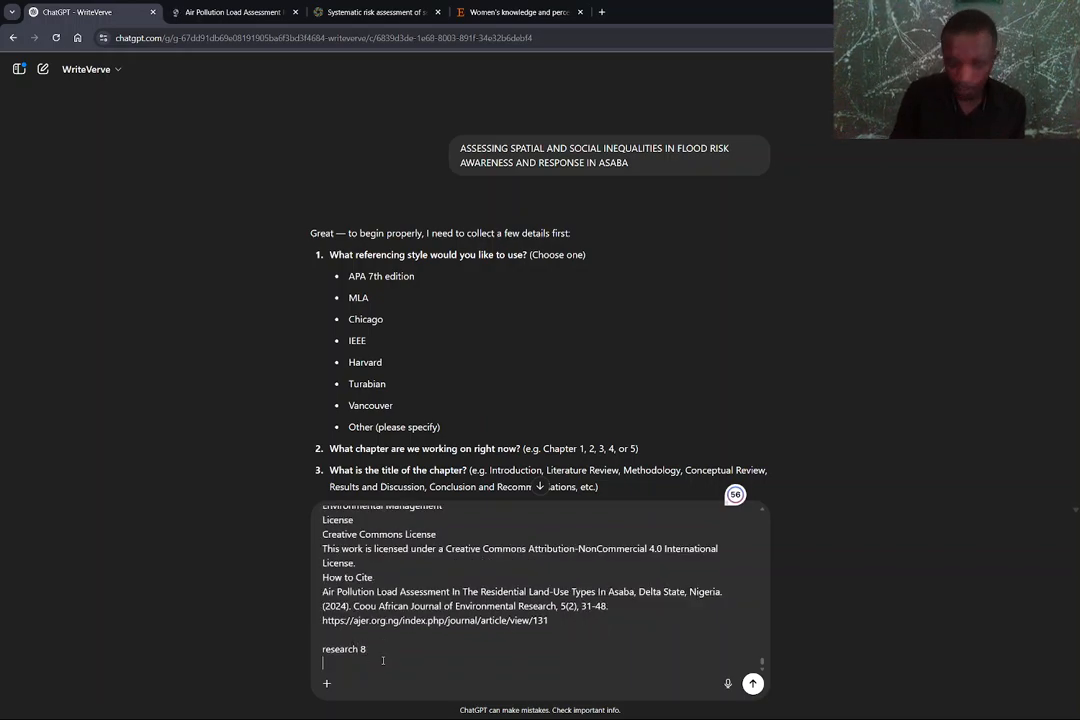
- Return from the air pollution article to the Google Scholar results and open results page 2
{"action": "left_click", "coordinate": [247, 13]}
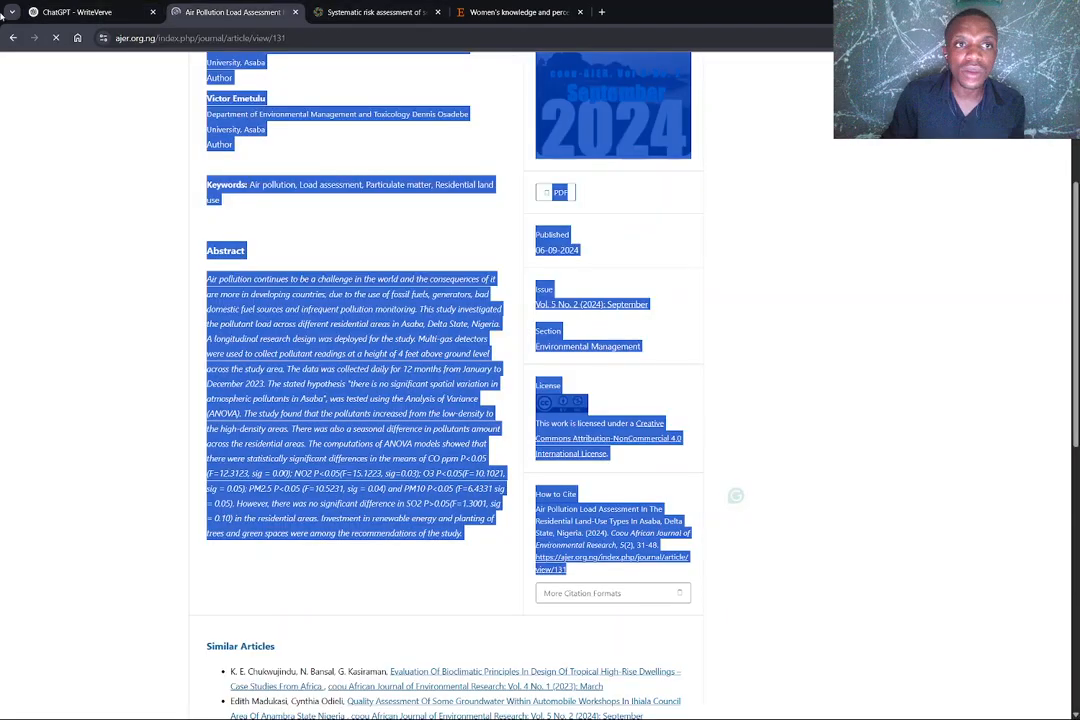
{"action": "left_click", "coordinate": [13, 37]}
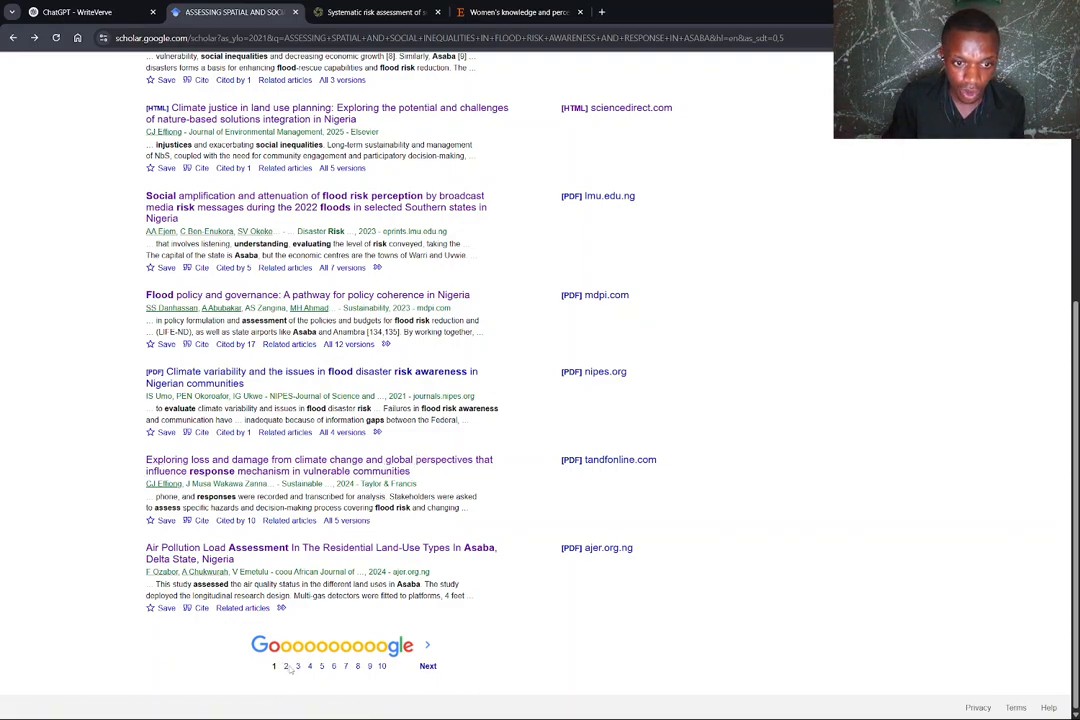
{"action": "left_click", "coordinate": [287, 669]}
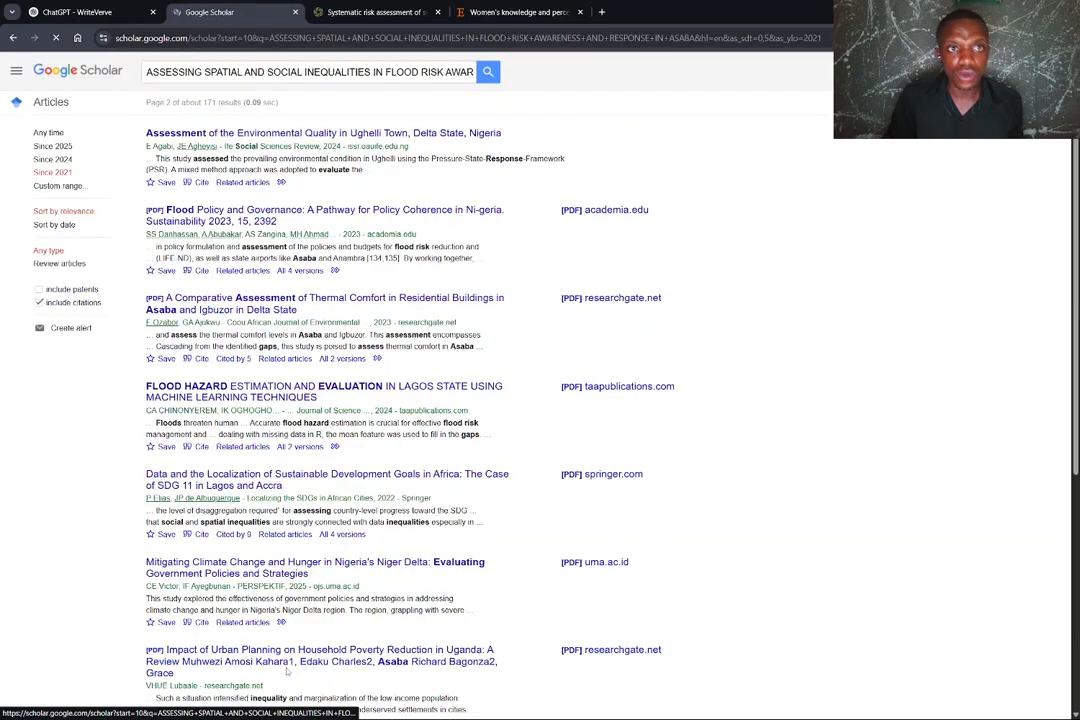
- Try to open the Ughelli Town environmental quality result, go back, and open the "Flood Policy and Governance" PDF result instead
{"action": "left_click", "coordinate": [323, 135]}
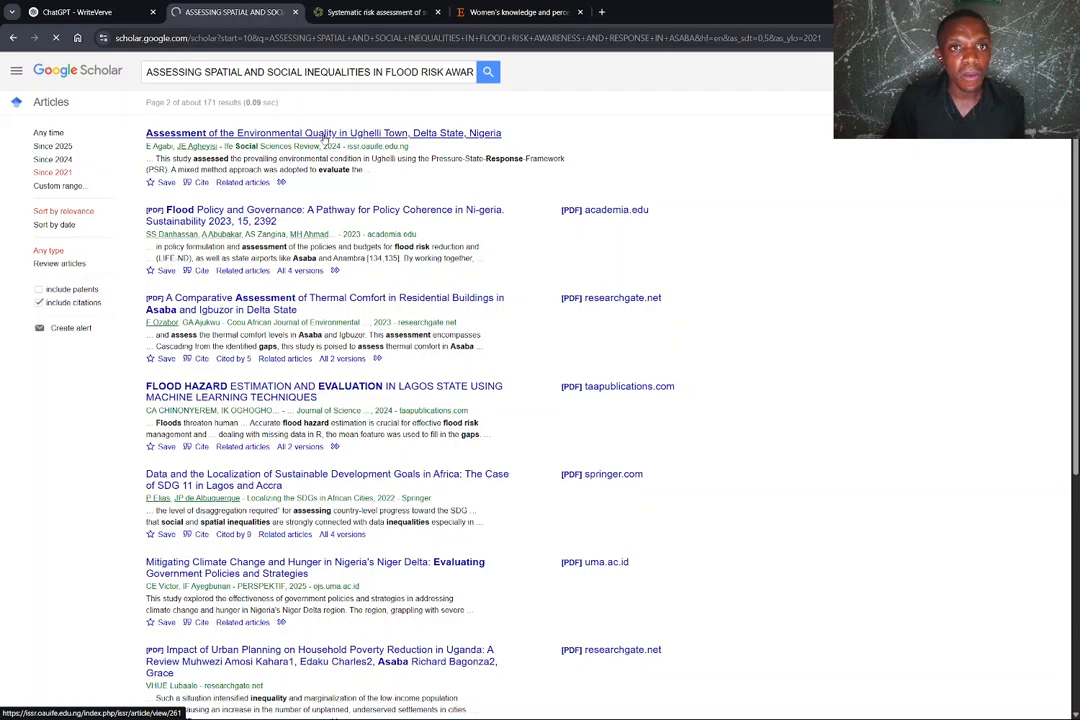
{"action": "left_click", "coordinate": [13, 37]}
{"action": "left_click", "coordinate": [276, 219]}
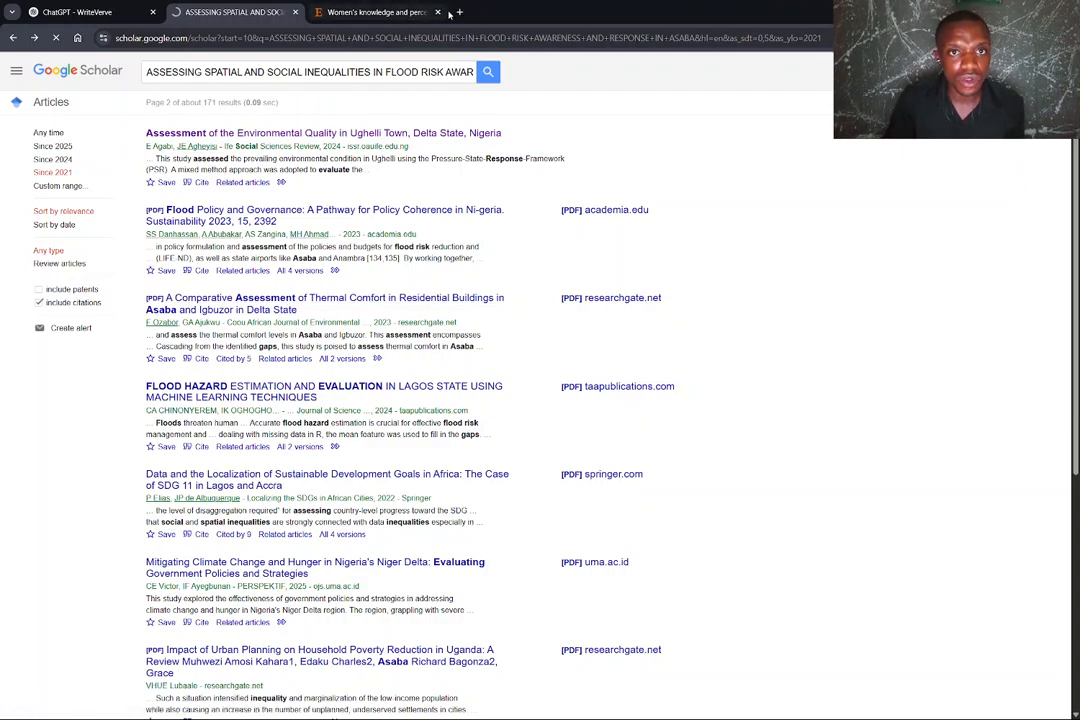
- Close the two old article tabs and open the Asaba thermal comfort, Lagos flood hazard and SDG 11 localization results in separate new tabs
{"action": "left_click", "coordinate": [437, 12]}
{"action": "left_click", "coordinate": [437, 12]}
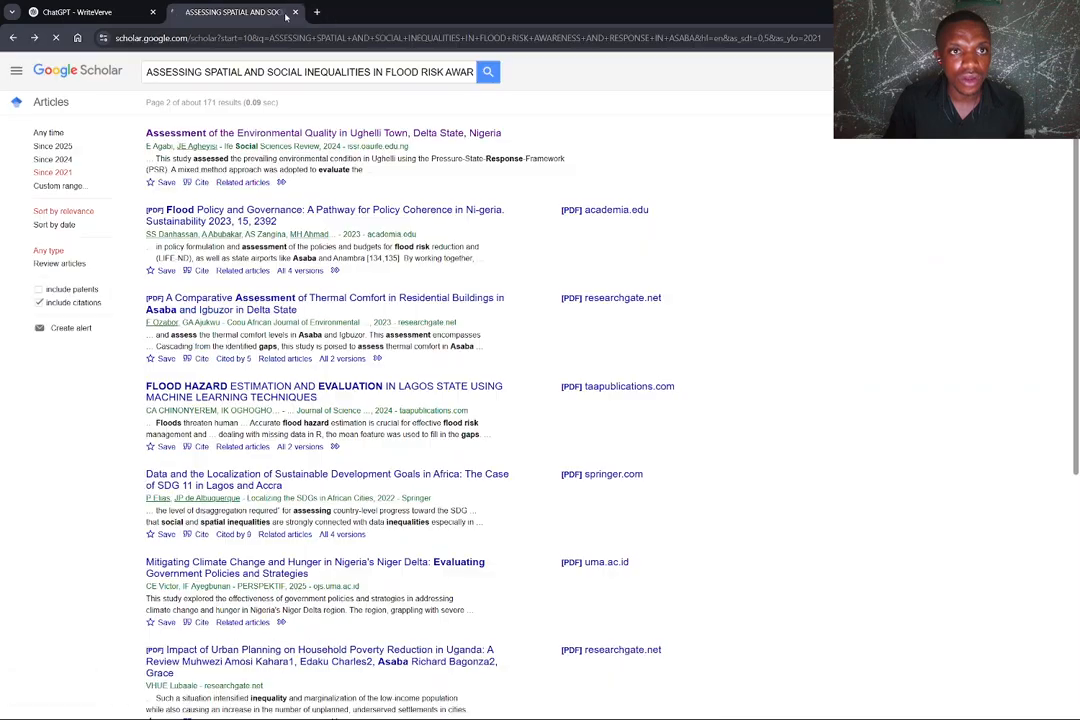
{"action": "right_click", "coordinate": [206, 307]}
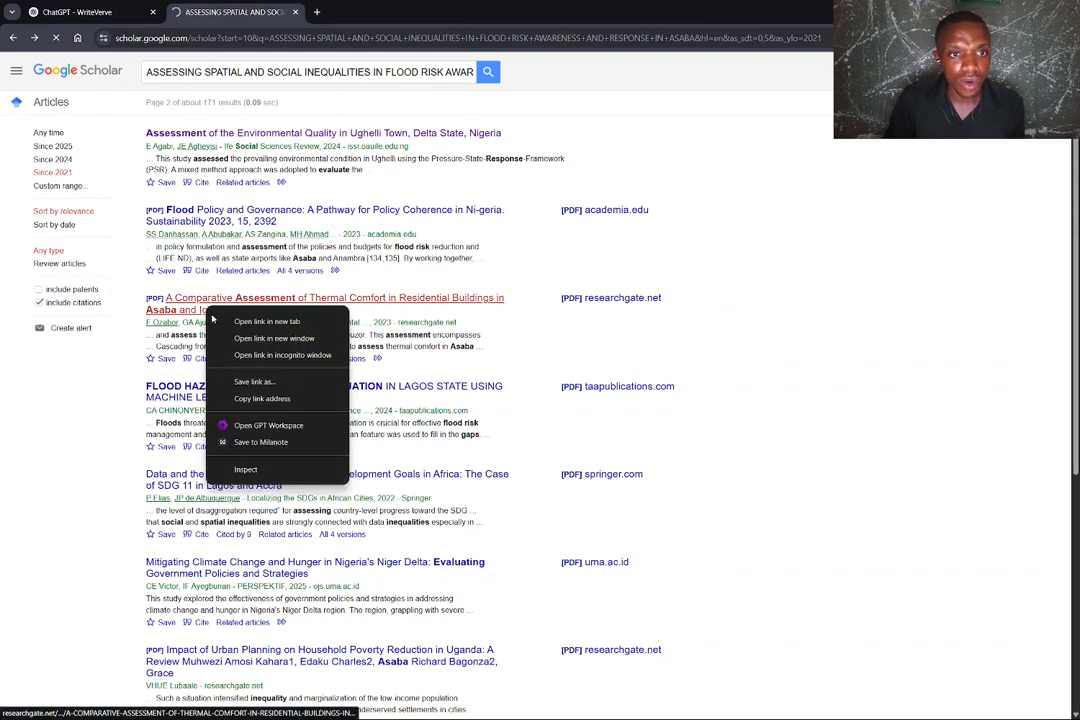
{"action": "left_click", "coordinate": [266, 322]}
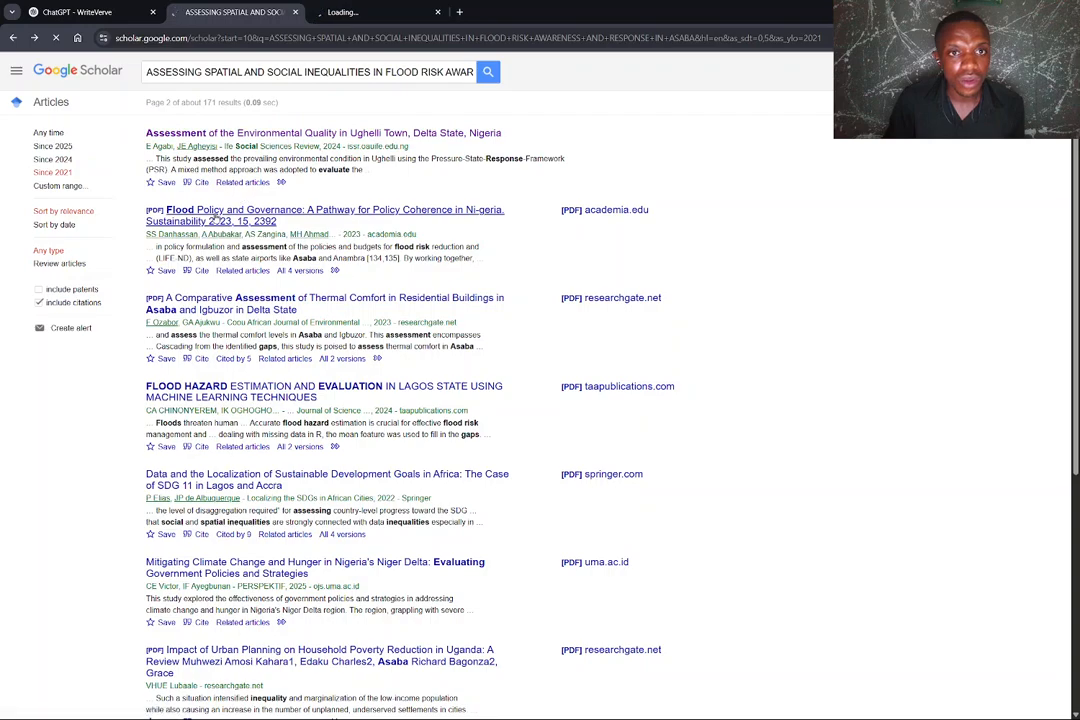
{"action": "right_click", "coordinate": [266, 395]}
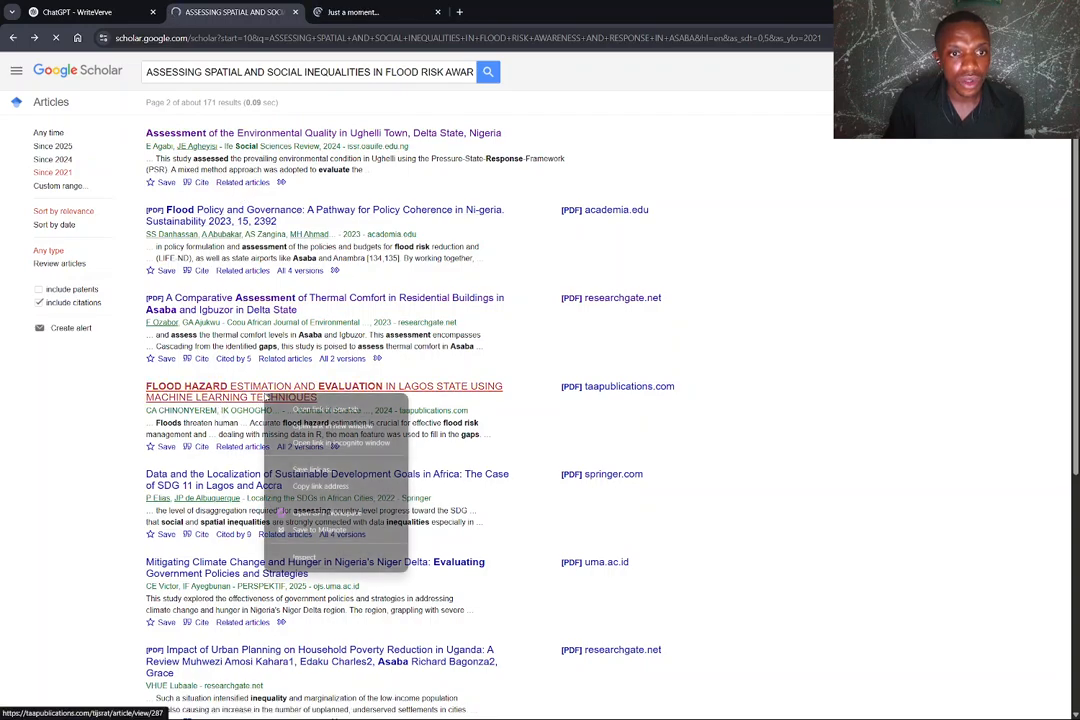
{"action": "left_click", "coordinate": [308, 411]}
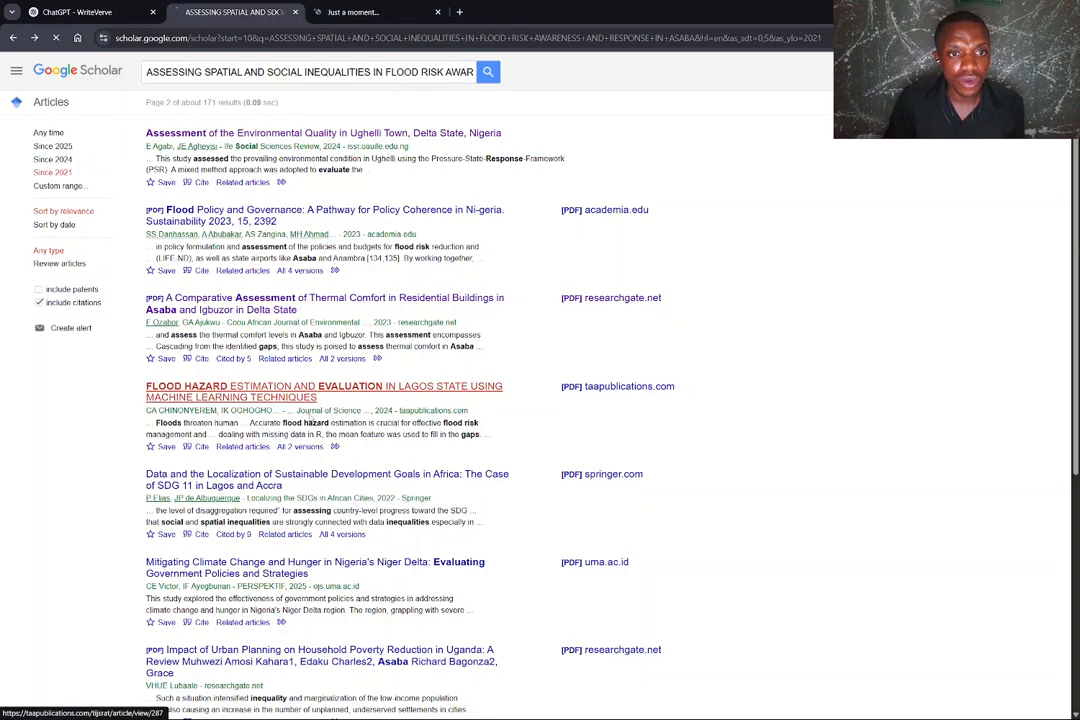
{"action": "right_click", "coordinate": [236, 481]}
{"action": "left_click", "coordinate": [292, 491]}
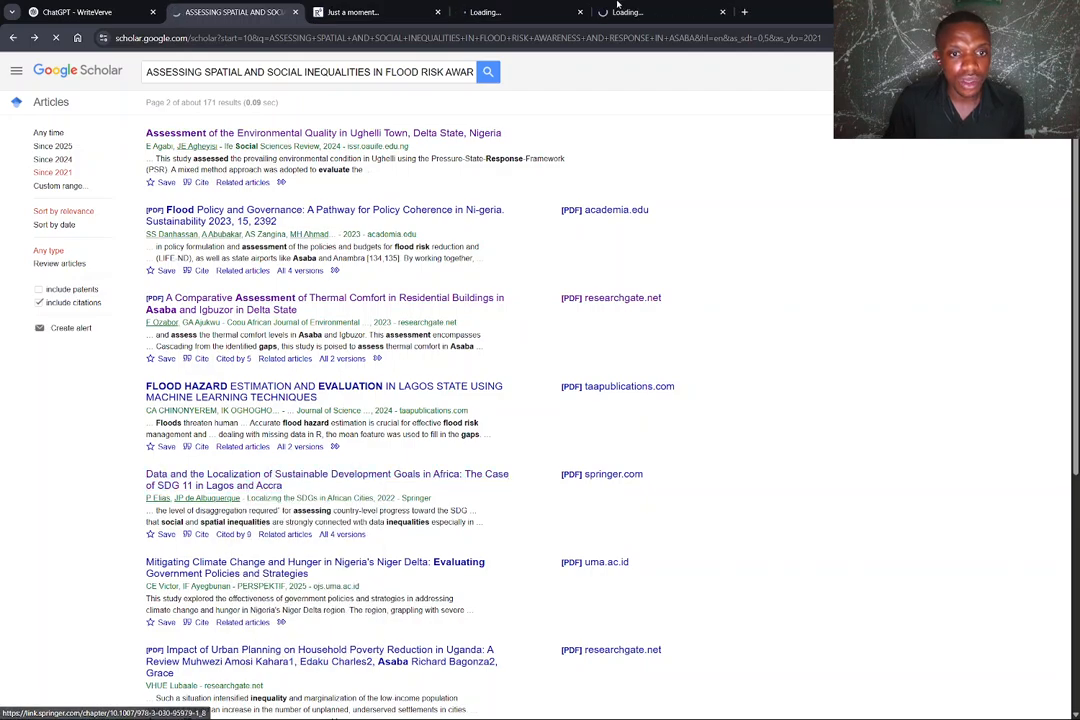
- Check the loading of the newly opened article tabs and the Google Scholar tab
{"action": "left_click", "coordinate": [352, 12]}
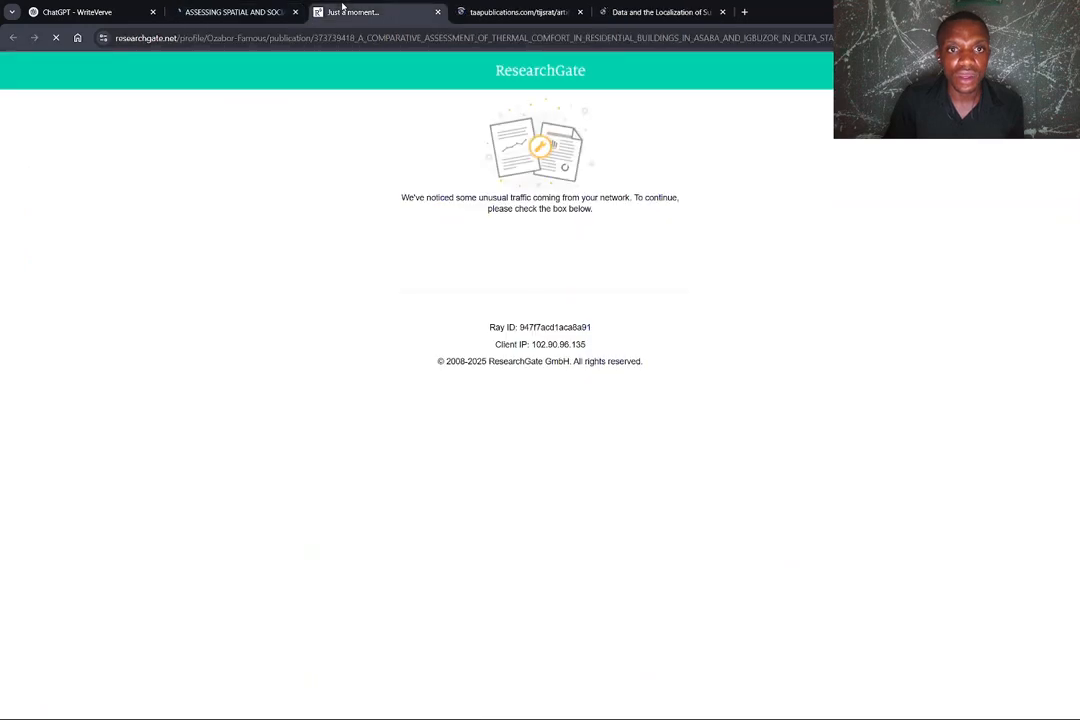
{"action": "left_click", "coordinate": [509, 12]}
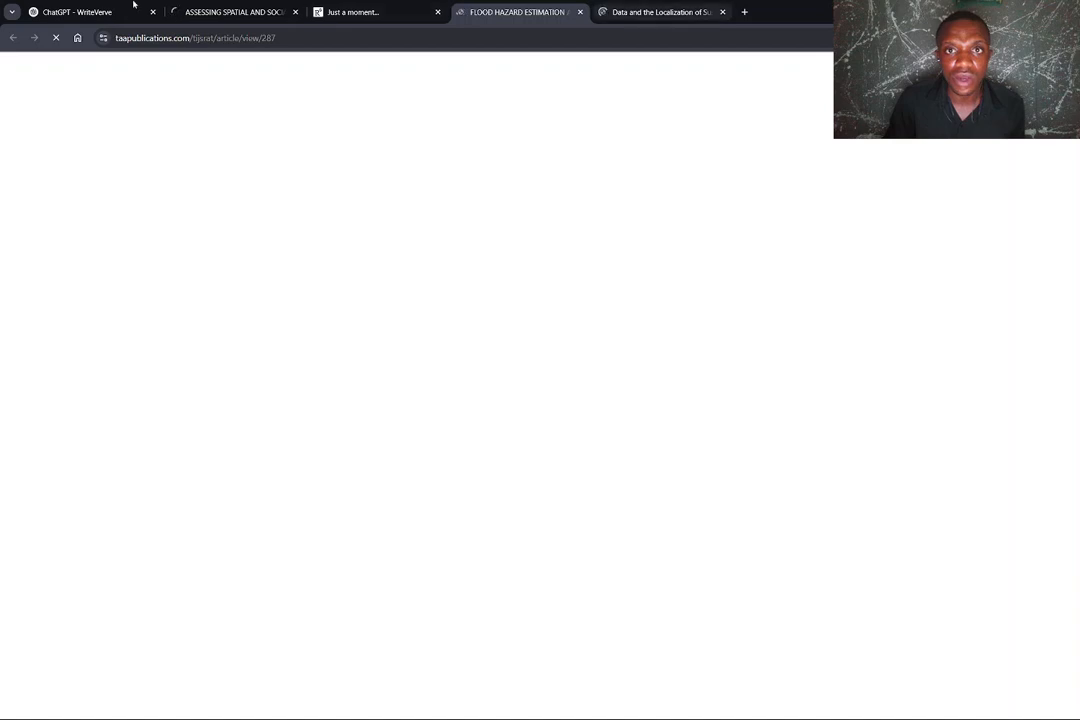
{"action": "key", "text": "ctrl+Tab"}
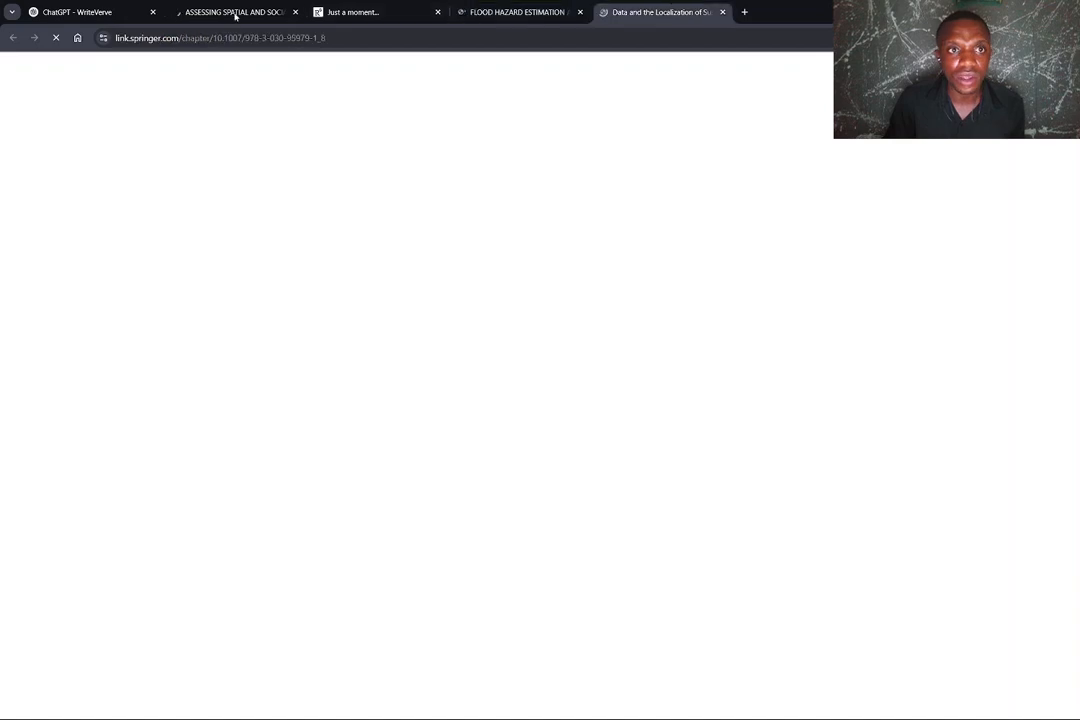
{"action": "left_click", "coordinate": [236, 15]}
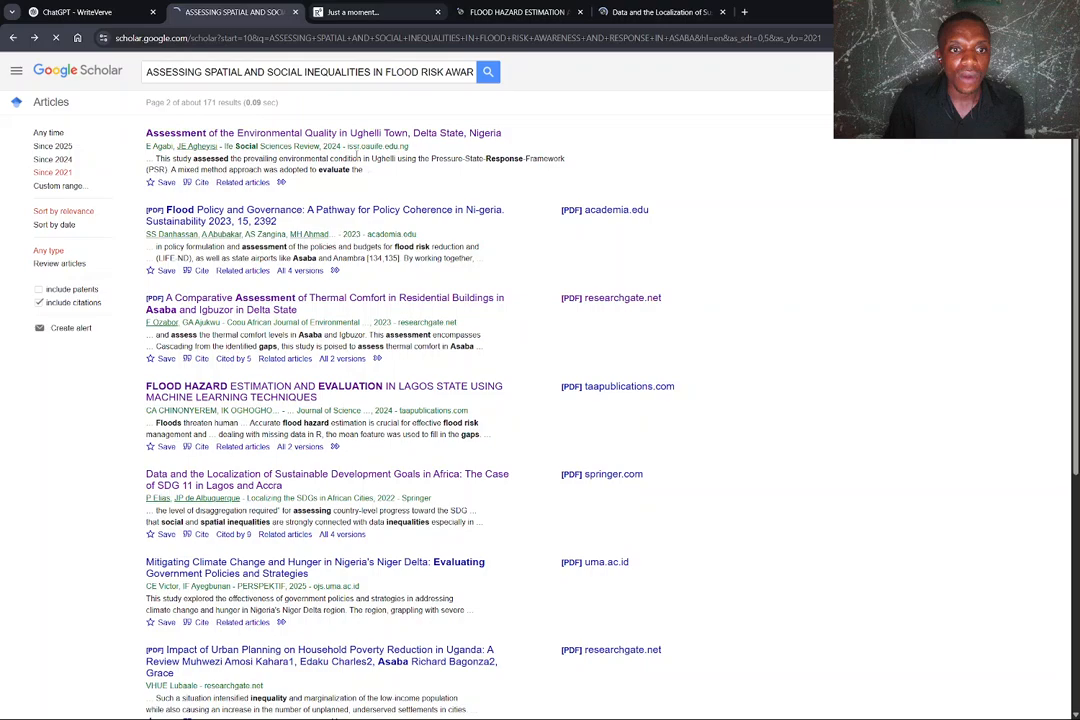
{"action": "left_click", "coordinate": [517, 12]}
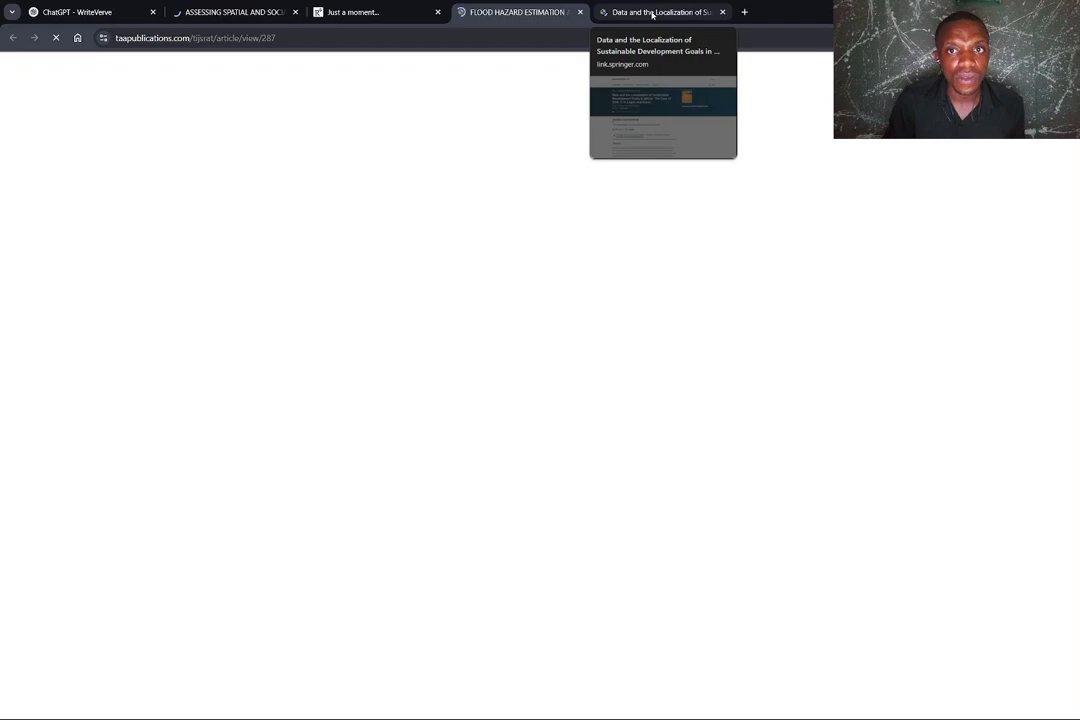
- Review the Springer chapter on localizing SDG 11 in Lagos and Accra and copy its text from the title through the end of the abstract
{"action": "left_click", "coordinate": [652, 12]}
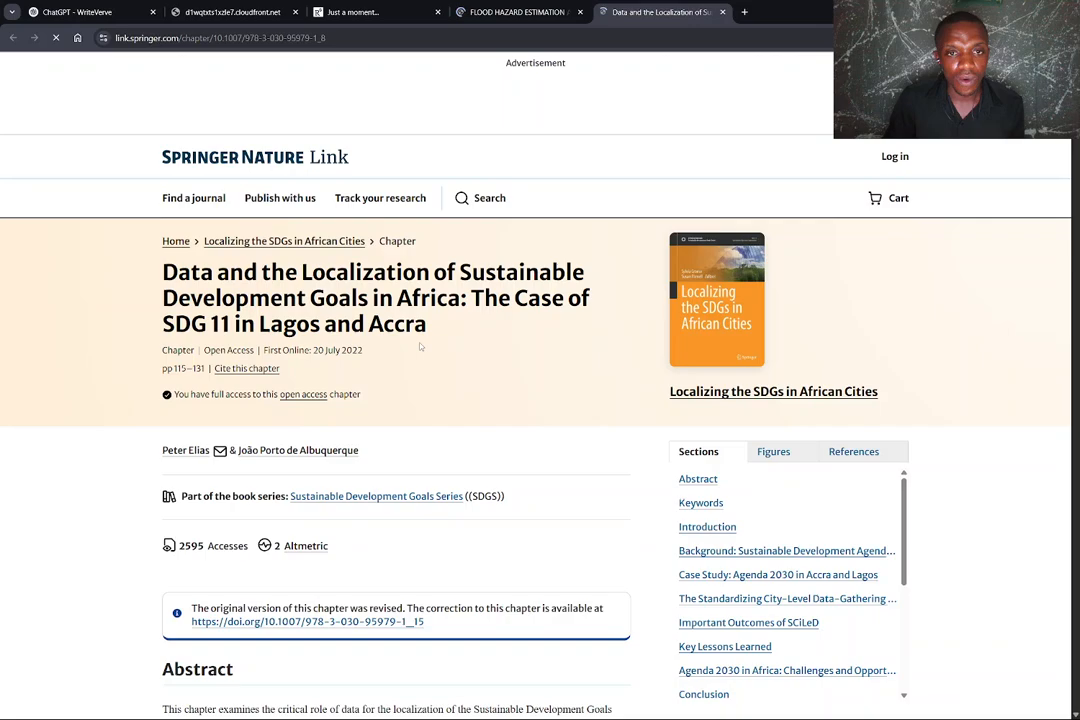
{"action": "scroll", "coordinate": [420, 347], "scroll_direction": "down", "scroll_amount": 1}
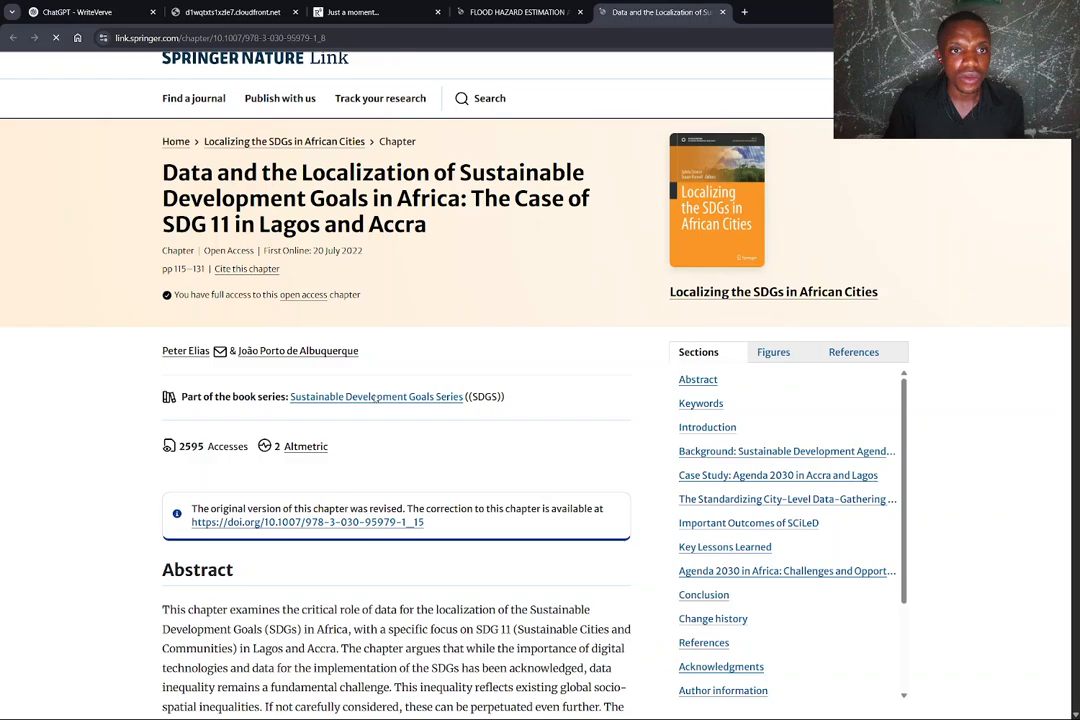
{"action": "scroll", "coordinate": [487, 567], "scroll_direction": "down", "scroll_amount": 10}
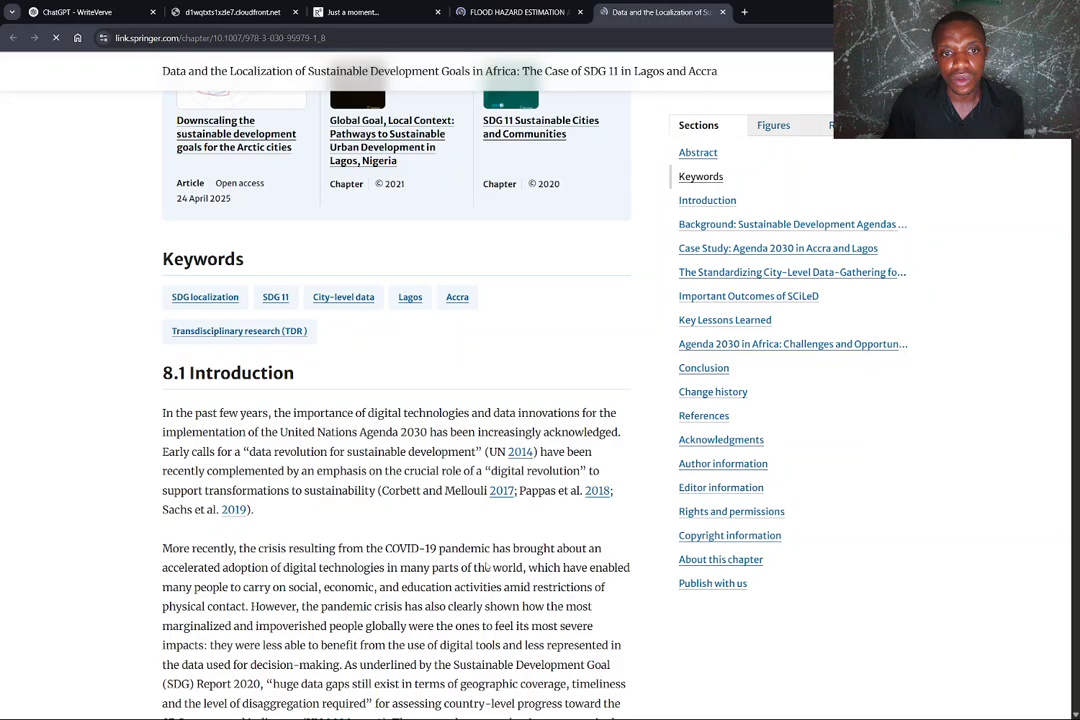
{"action": "scroll", "coordinate": [337, 455], "scroll_direction": "up", "scroll_amount": 10}
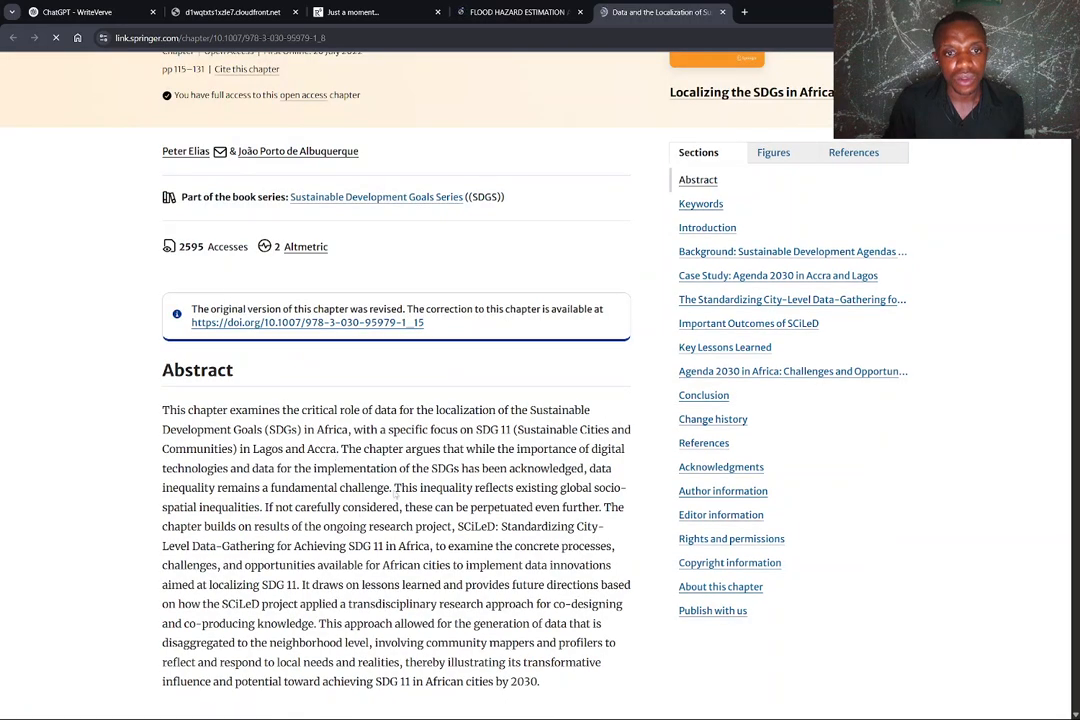
{"action": "scroll", "coordinate": [395, 492], "scroll_direction": "up", "scroll_amount": 3}
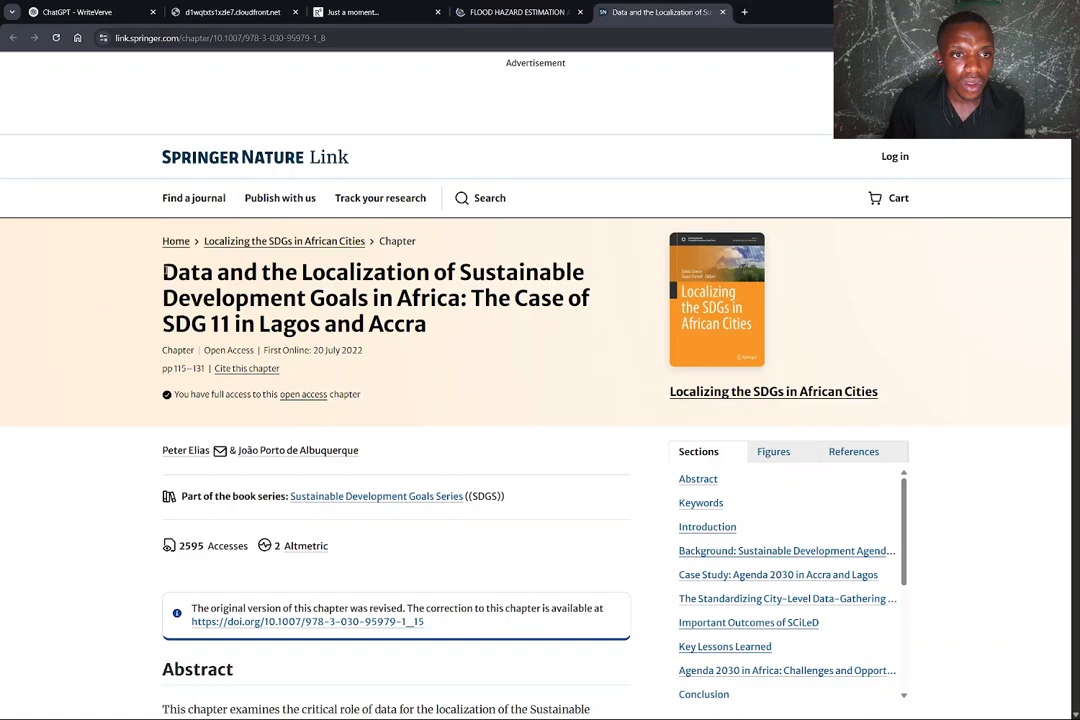
{"action": "left_click_drag", "start_coordinate": [164, 272], "coordinate": [551, 381]}
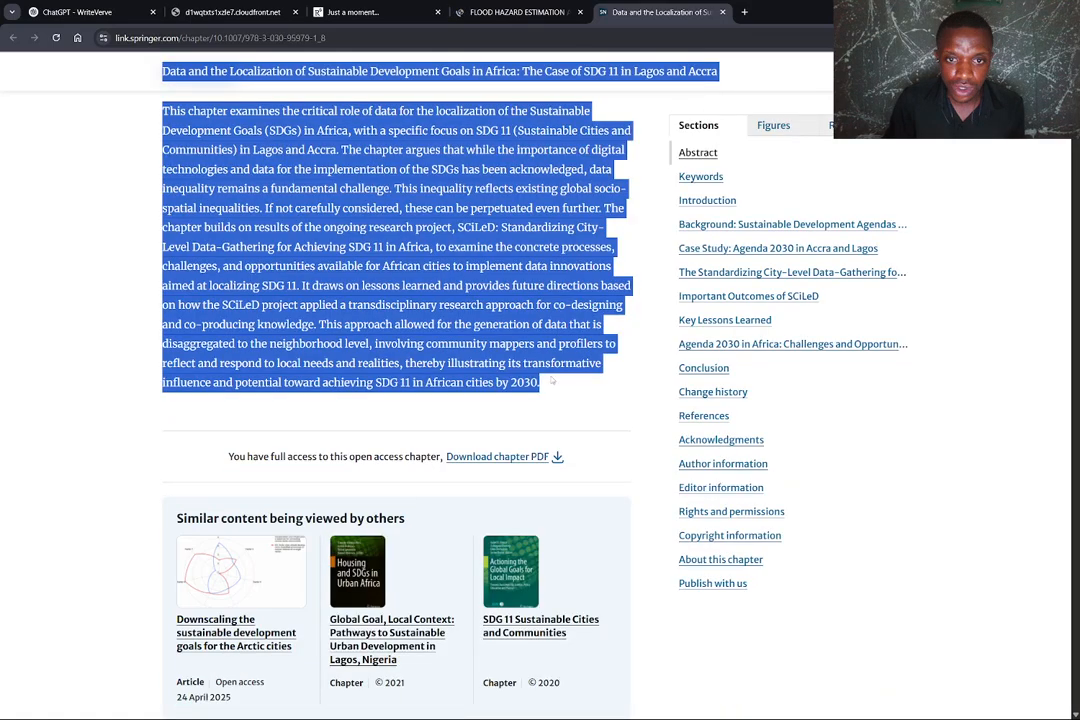
{"action": "right_click", "coordinate": [551, 381]}
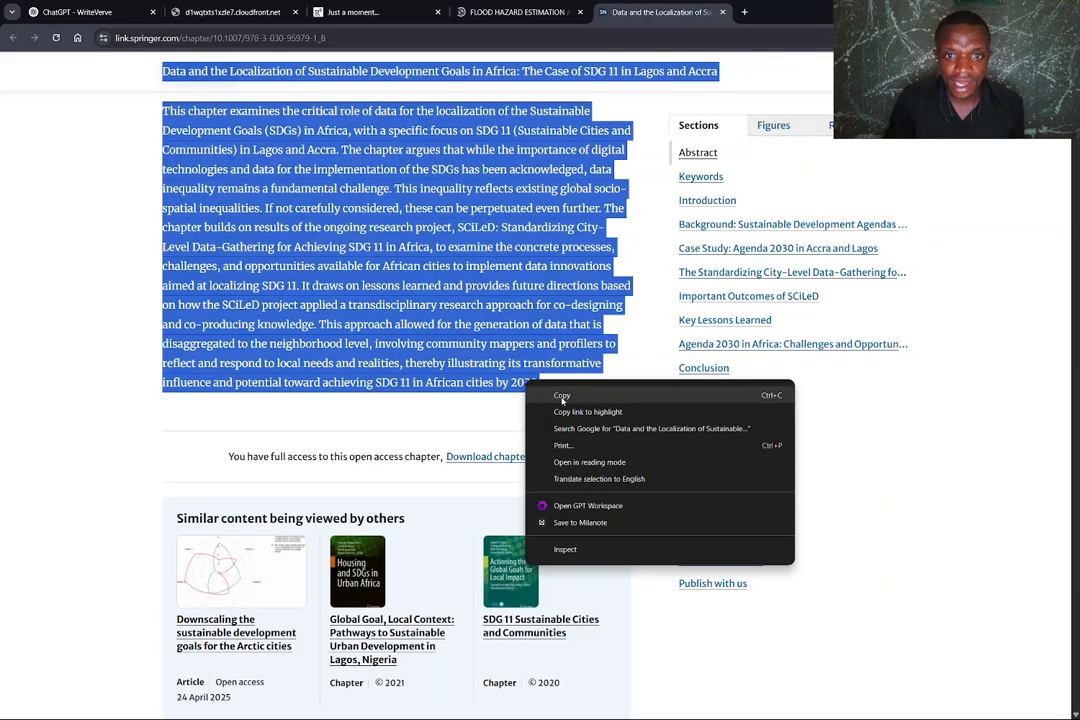
{"action": "left_click", "coordinate": [564, 401]}
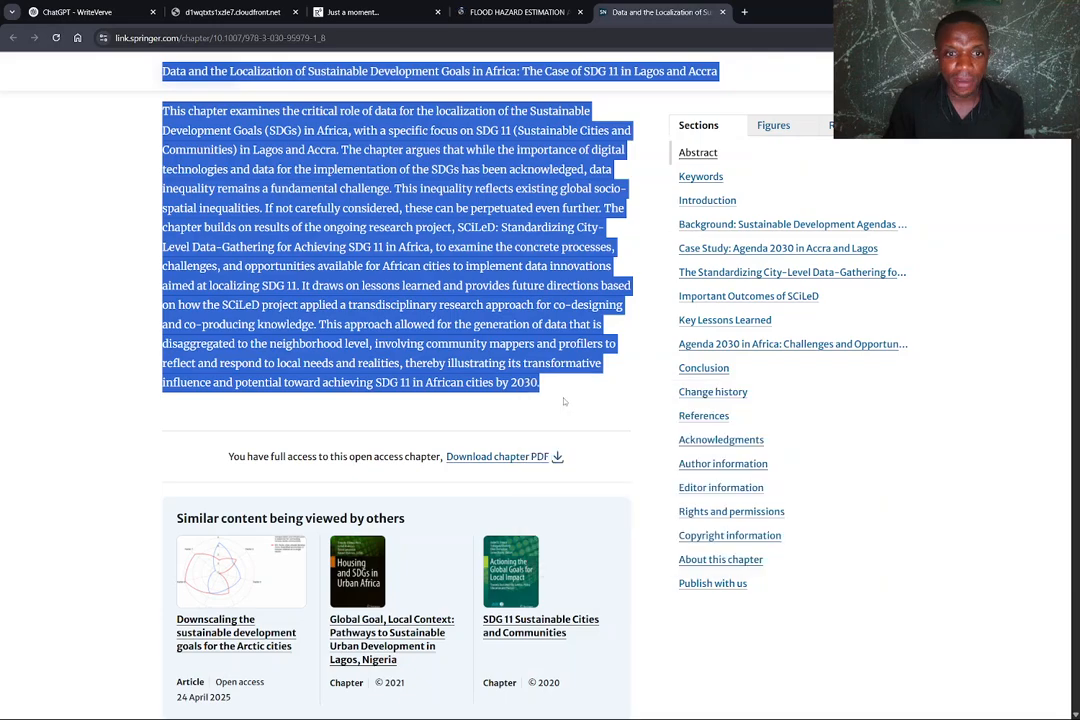
- Paste the copied SDG 11 chapter text under research 8 in the WriteVerve message and add a "research 9:" heading below it
{"action": "scroll", "coordinate": [475, 335], "scroll_direction": "up", "scroll_amount": 6}
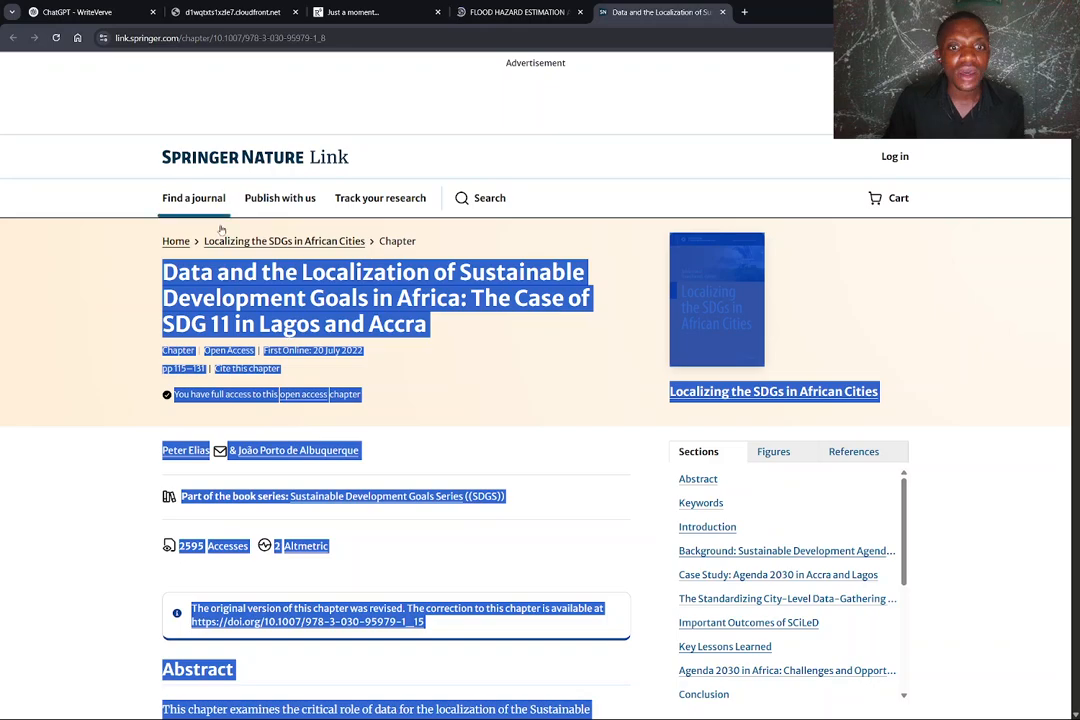
{"action": "left_click", "coordinate": [69, 9]}
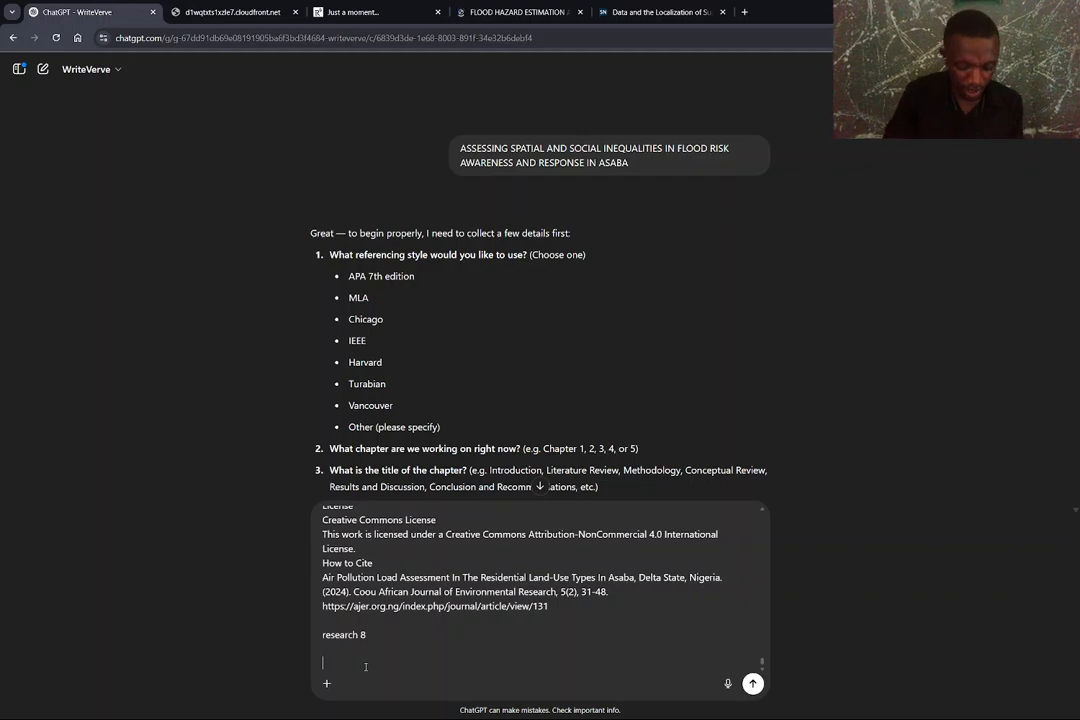
{"action": "key", "text": "ctrl+v"}
{"action": "key", "text": "shift+Return"}
{"action": "key", "text": "shift+Return"}
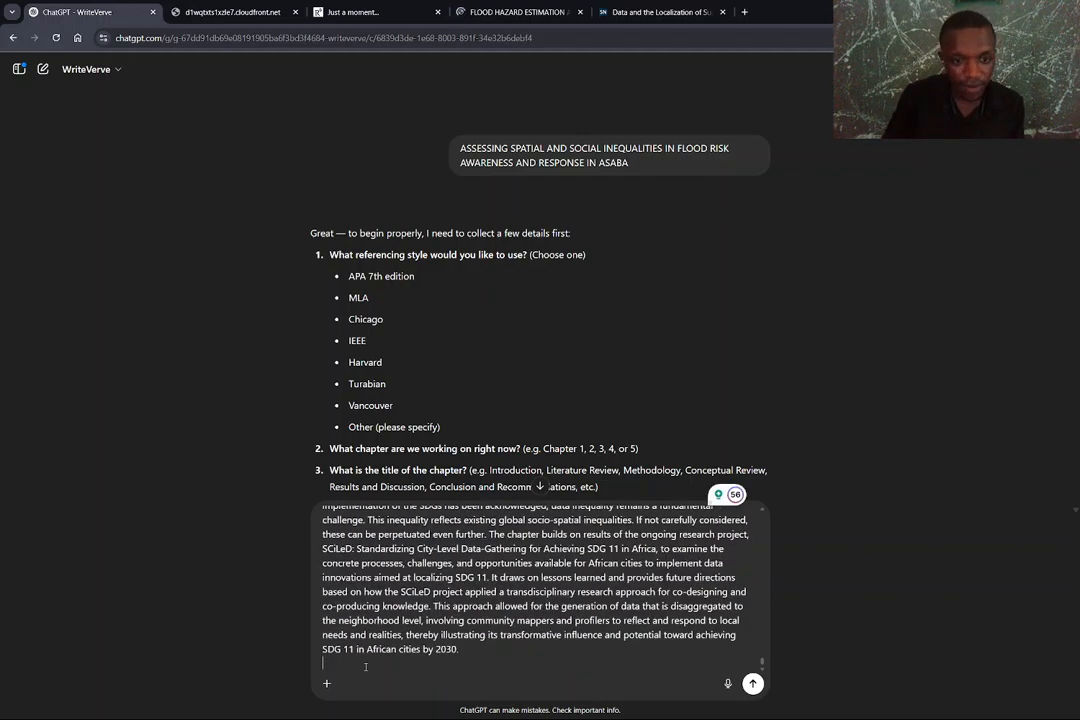
{"action": "type", "text": "researc"}
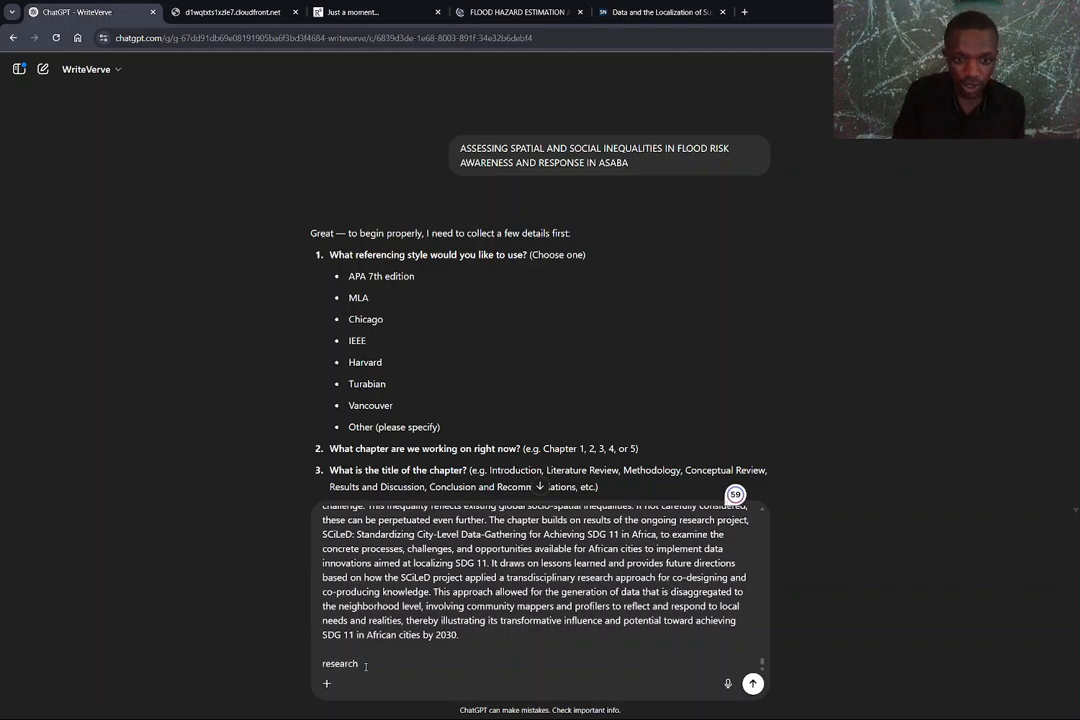
{"action": "type", "text": "h 9"}
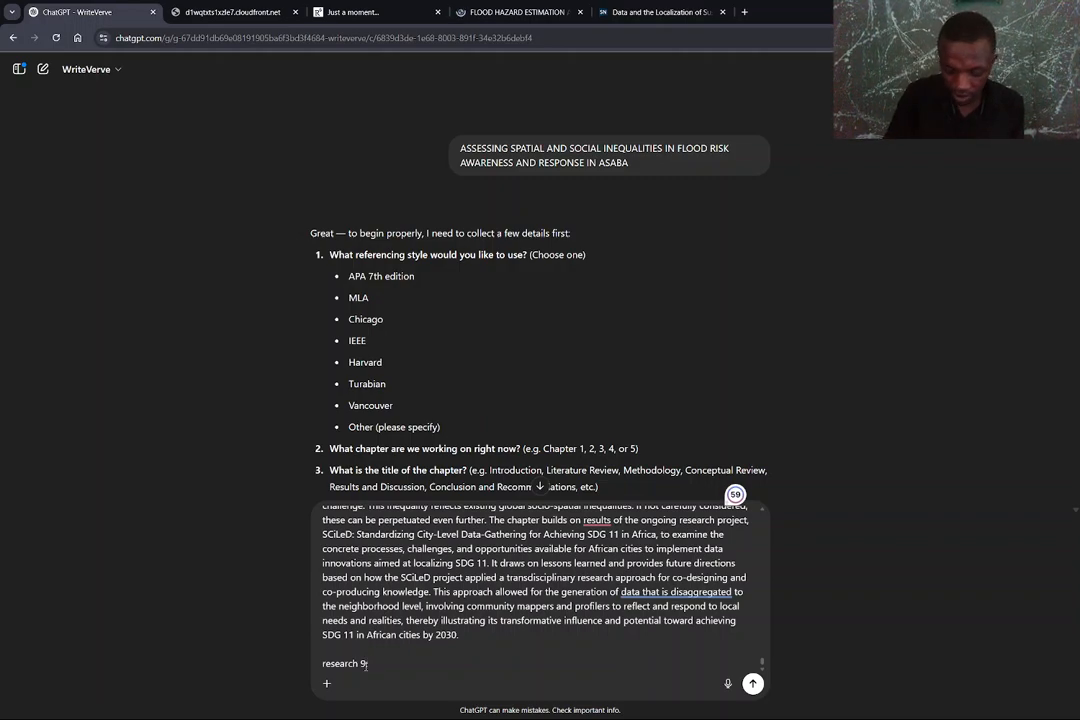
{"action": "type", "text": ":"}
{"action": "key", "text": "shift+Return"}
{"action": "key", "text": "shift+Return"}
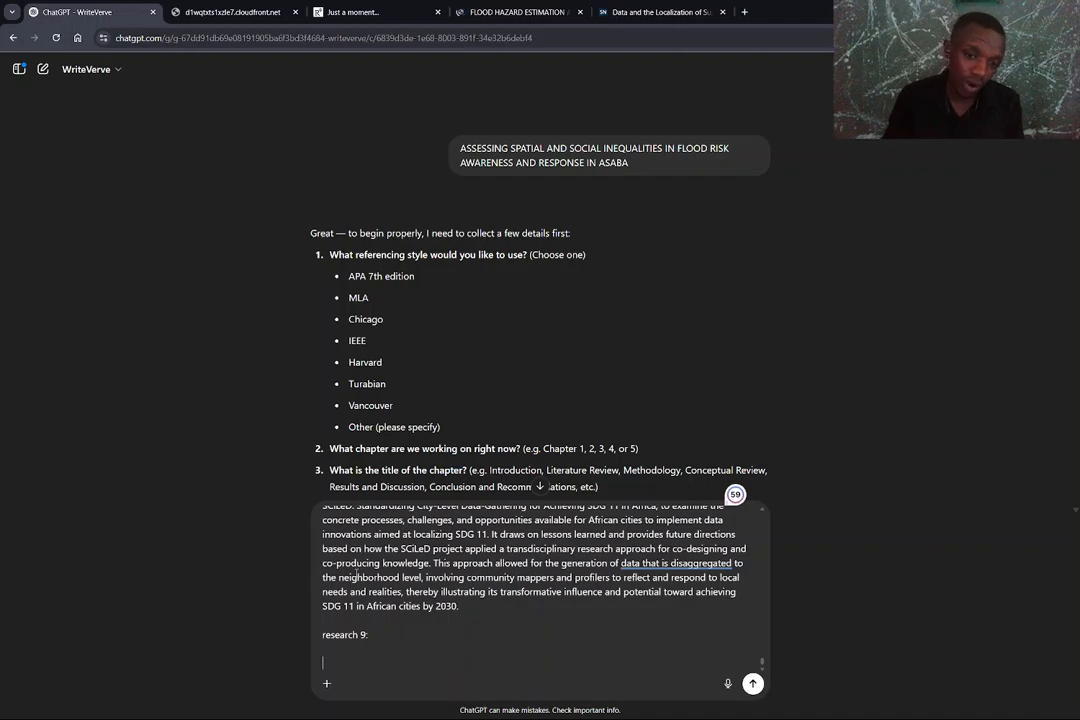
- Copy the Lagos State flood hazard estimation article's text from the title through the end of the keywords
{"action": "left_click", "coordinate": [508, 14]}
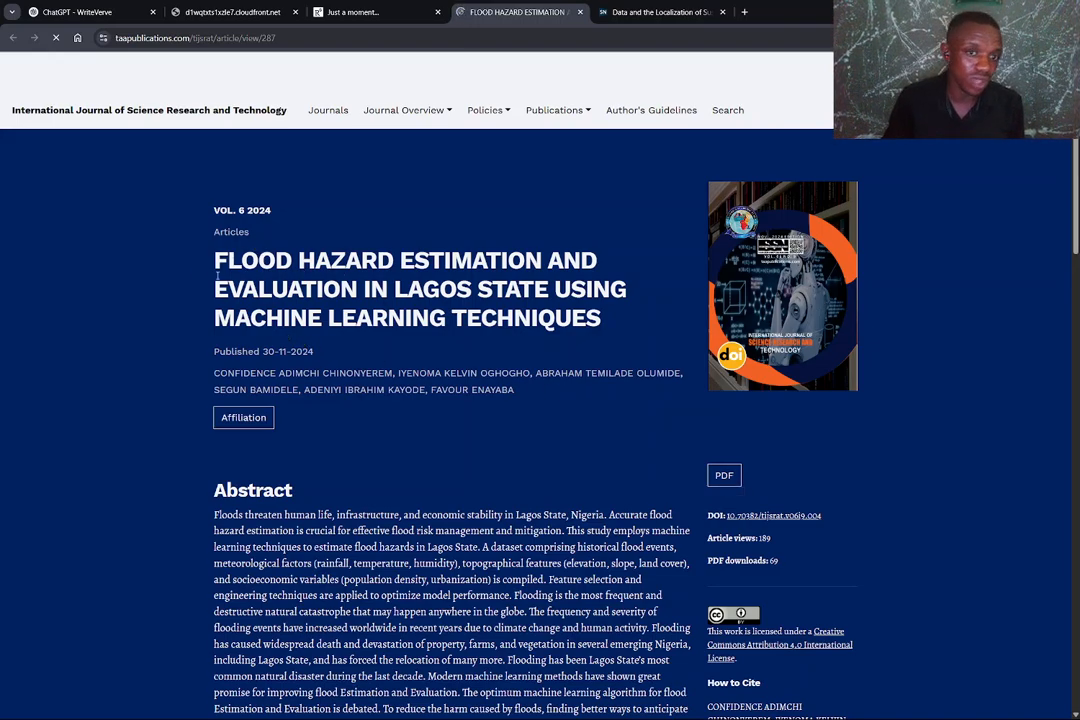
{"action": "left_click_drag", "start_coordinate": [213, 262], "coordinate": [364, 540]}
{"action": "scroll", "coordinate": [332, 420], "scroll_direction": "down", "scroll_amount": 4}
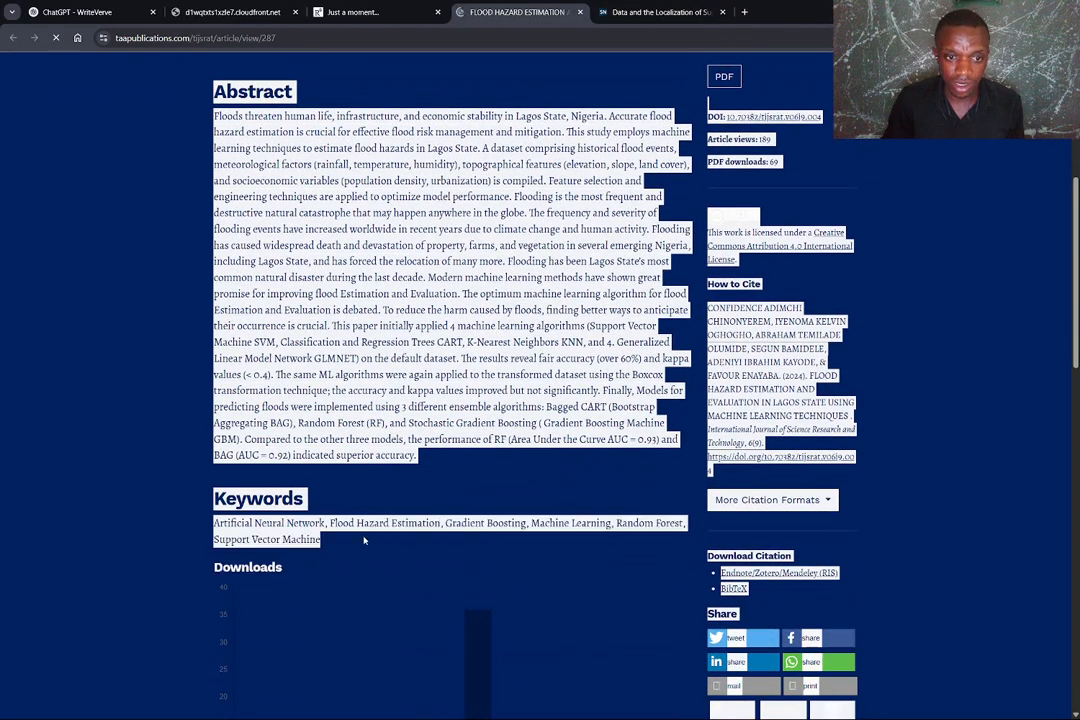
{"action": "right_click", "coordinate": [318, 537]}
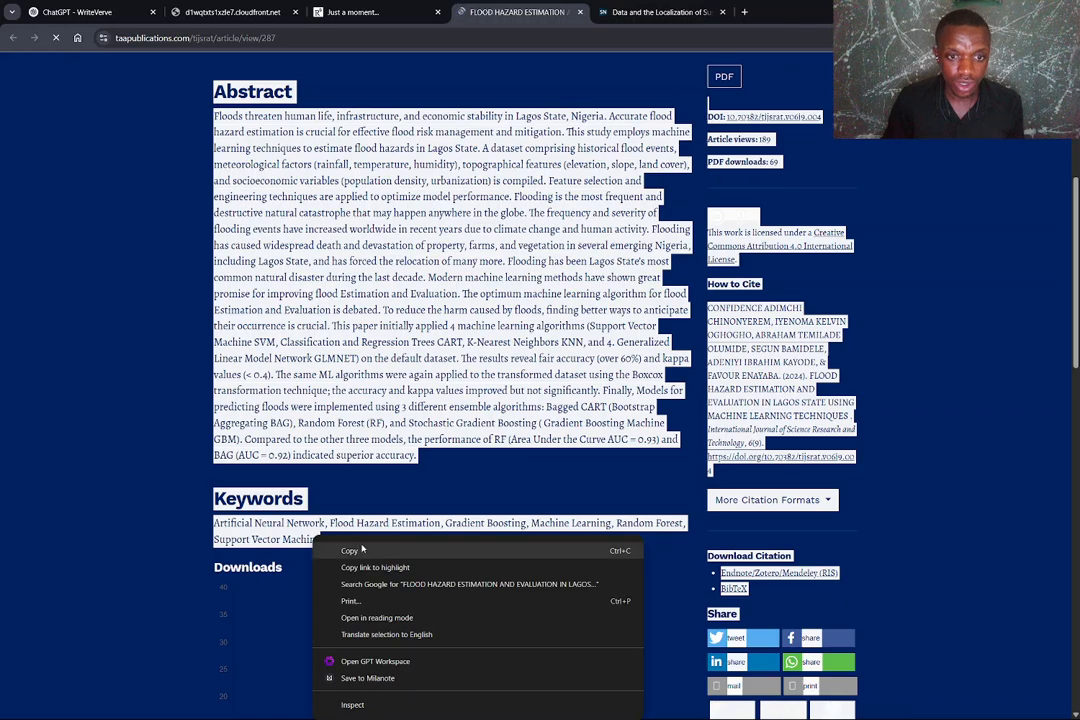
{"action": "left_click", "coordinate": [345, 550]}
- Paste the flood hazard article text under research 9 in the WriteVerve message and add a "research 10:" heading below it
{"action": "left_click", "coordinate": [70, 12]}
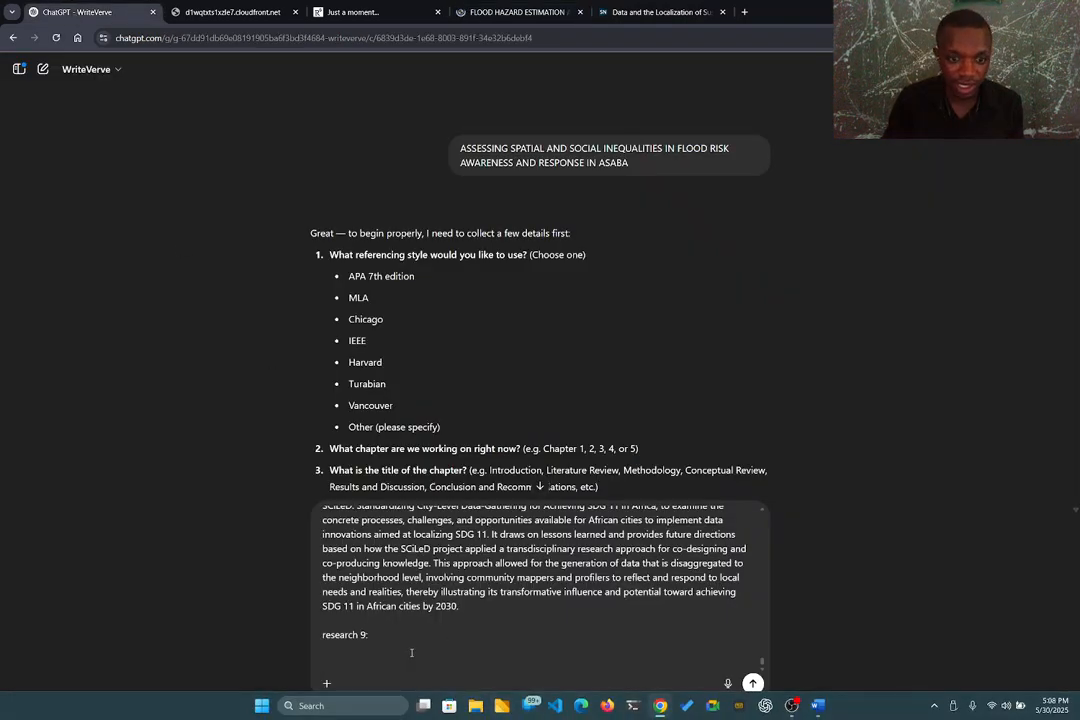
{"action": "key", "text": "ctrl+v"}
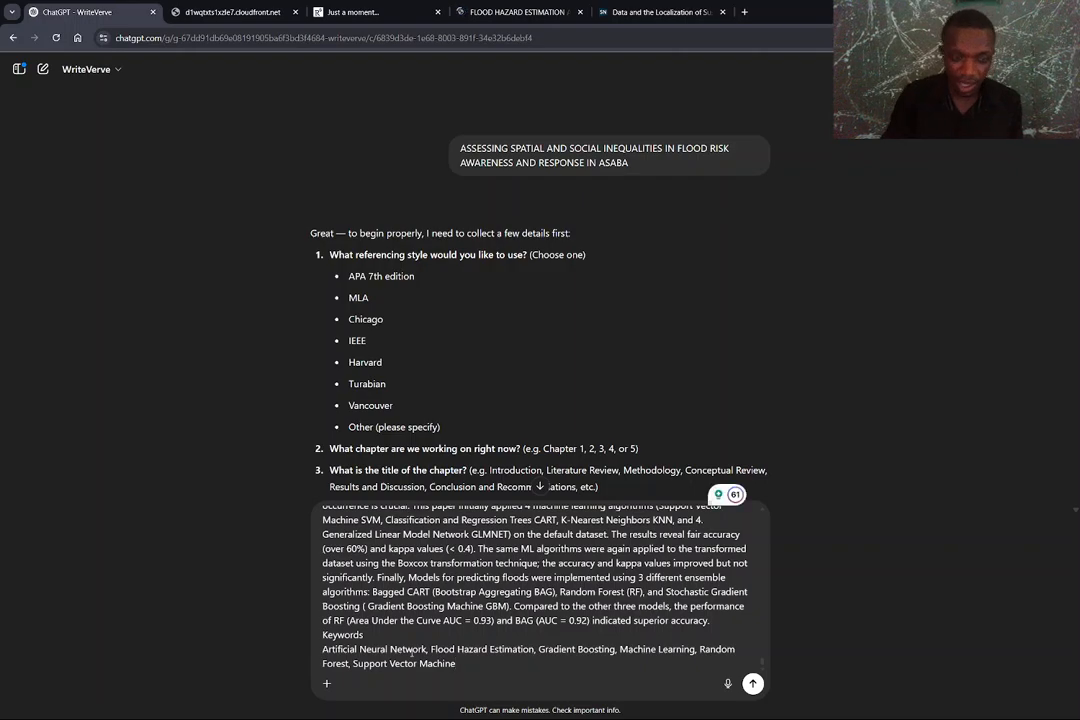
{"action": "key", "text": "shift+Return"}
{"action": "type", "text": "r"}
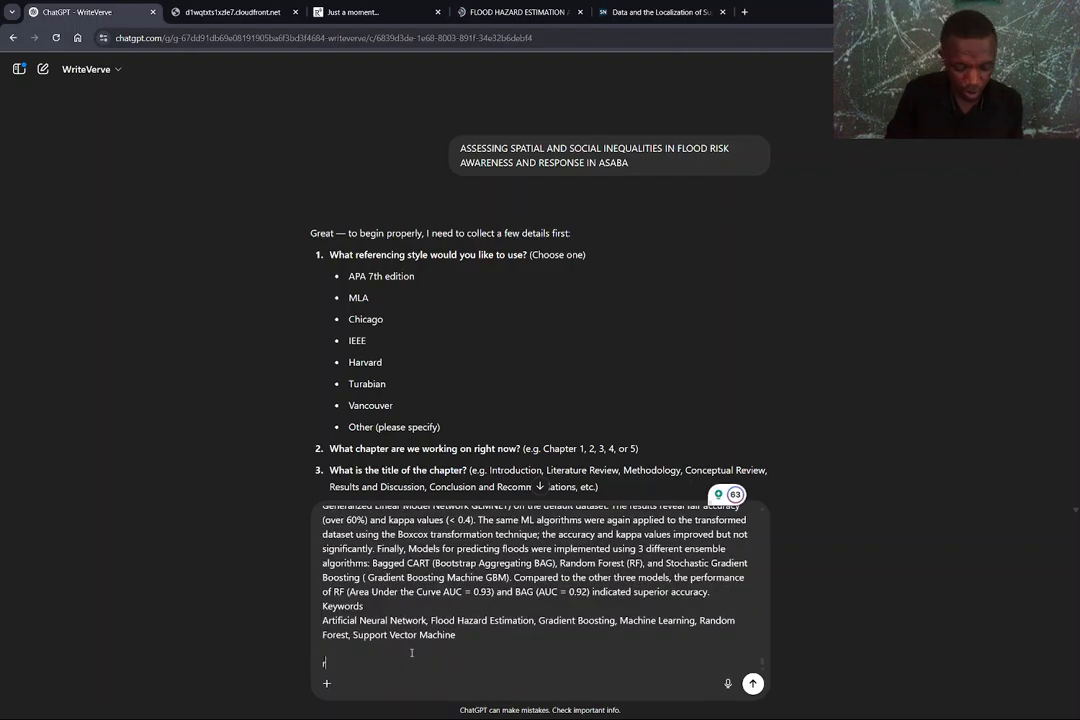
{"action": "type", "text": "esearch "}
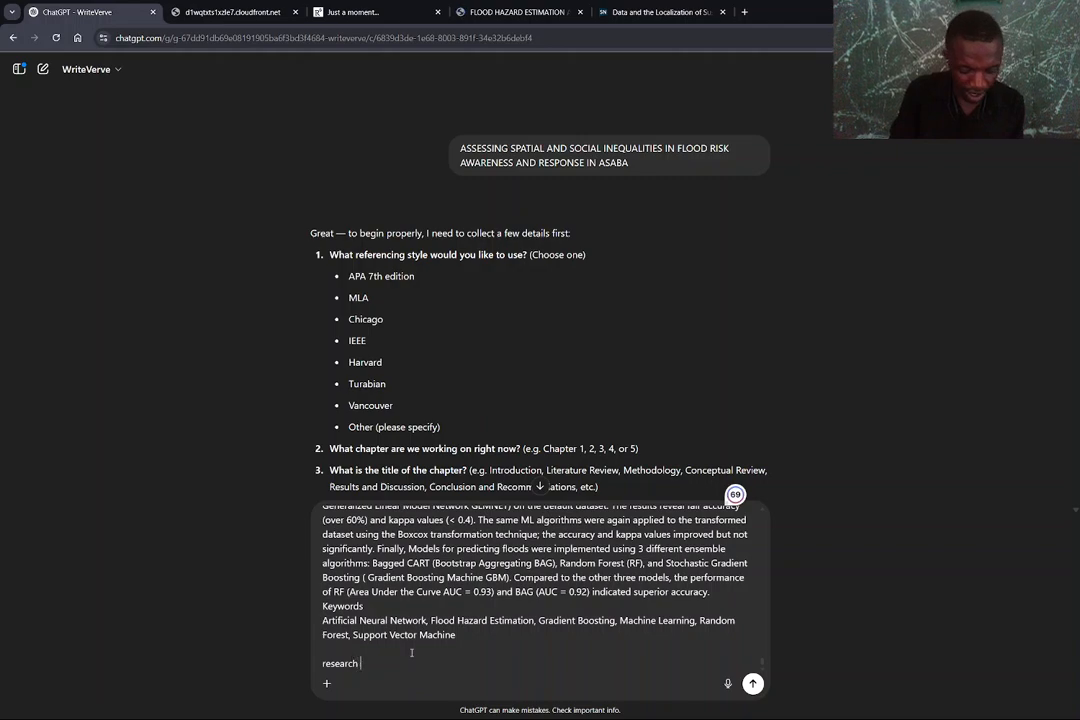
{"action": "type", "text": "10"}
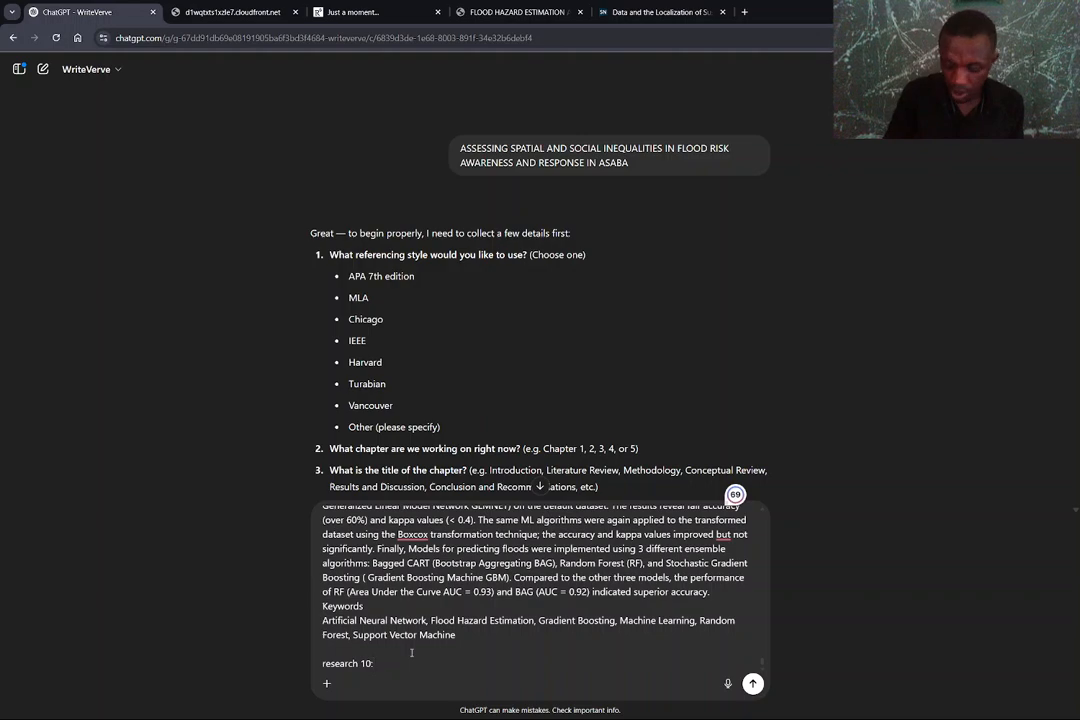
{"action": "type", "text": ":"}
{"action": "key", "text": "shift+Return"}
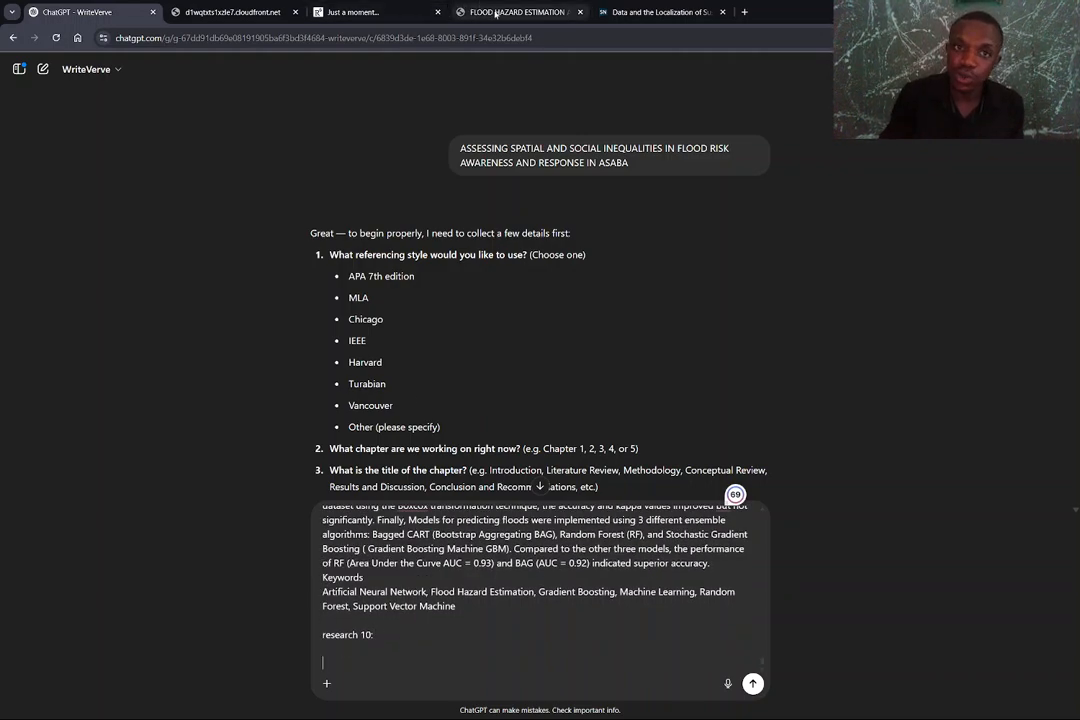
- Look back over the Springer chapter on localizing SDG 11, skimming through its introduction
{"action": "left_click", "coordinate": [515, 12]}
{"action": "left_click", "coordinate": [685, 22]}
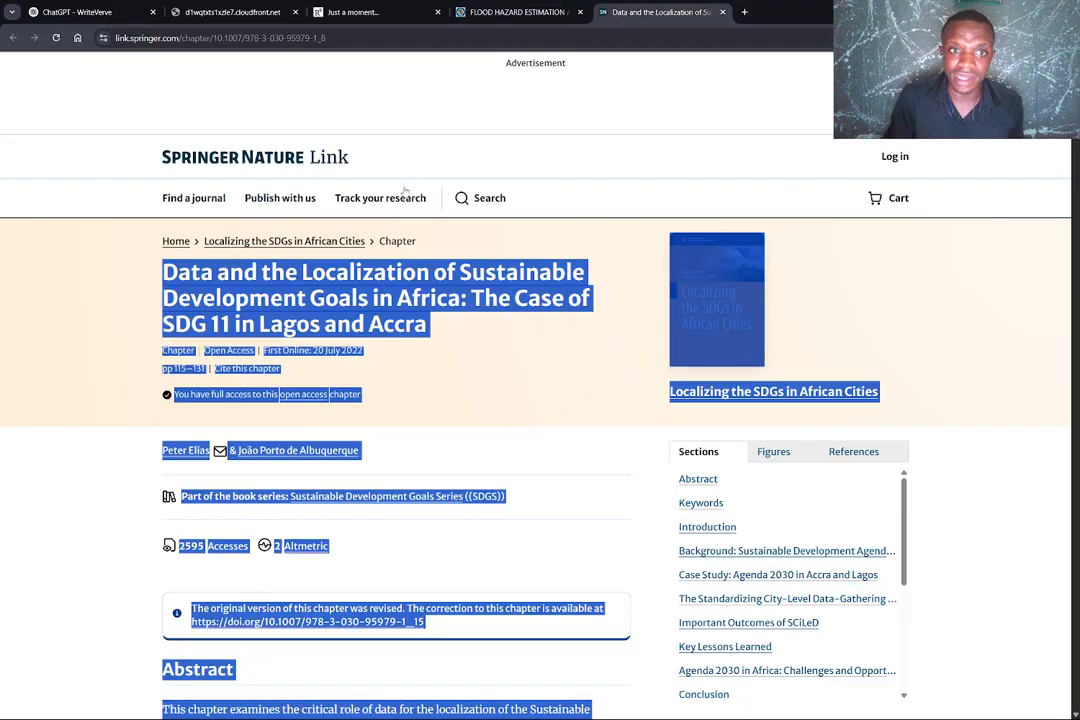
{"action": "scroll", "coordinate": [478, 402], "scroll_direction": "down", "scroll_amount": 10}
{"action": "scroll", "coordinate": [478, 402], "scroll_direction": "down", "scroll_amount": 15}
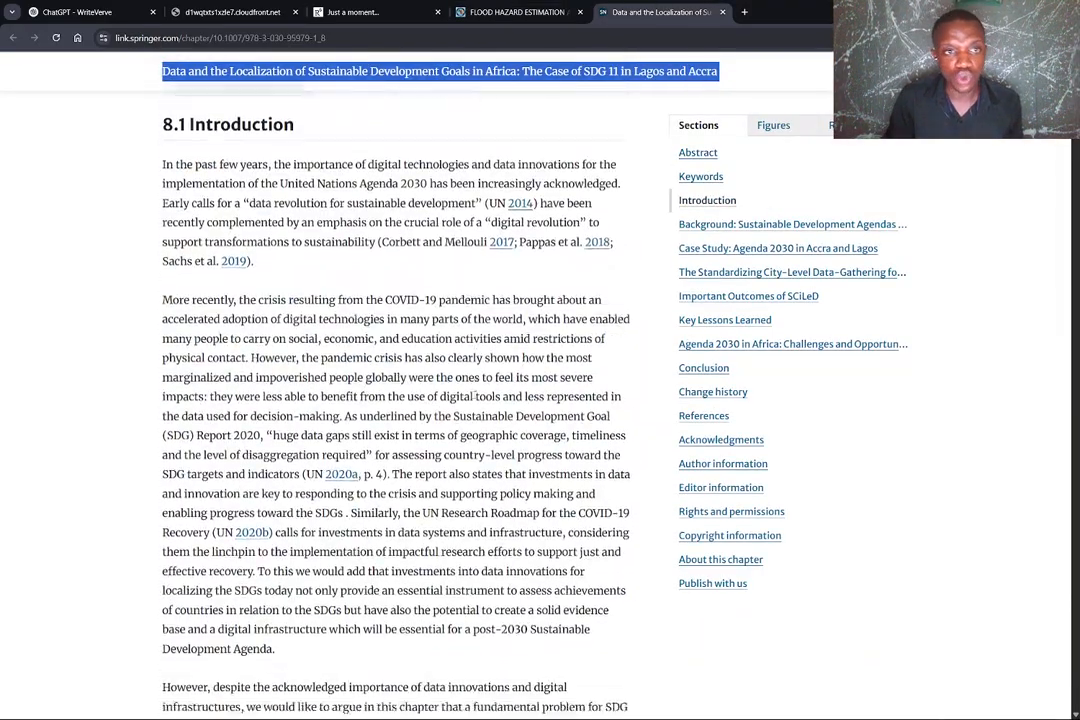
{"action": "scroll", "coordinate": [471, 393], "scroll_direction": "down", "scroll_amount": 5}
{"action": "scroll", "coordinate": [471, 393], "scroll_direction": "up", "scroll_amount": 20}
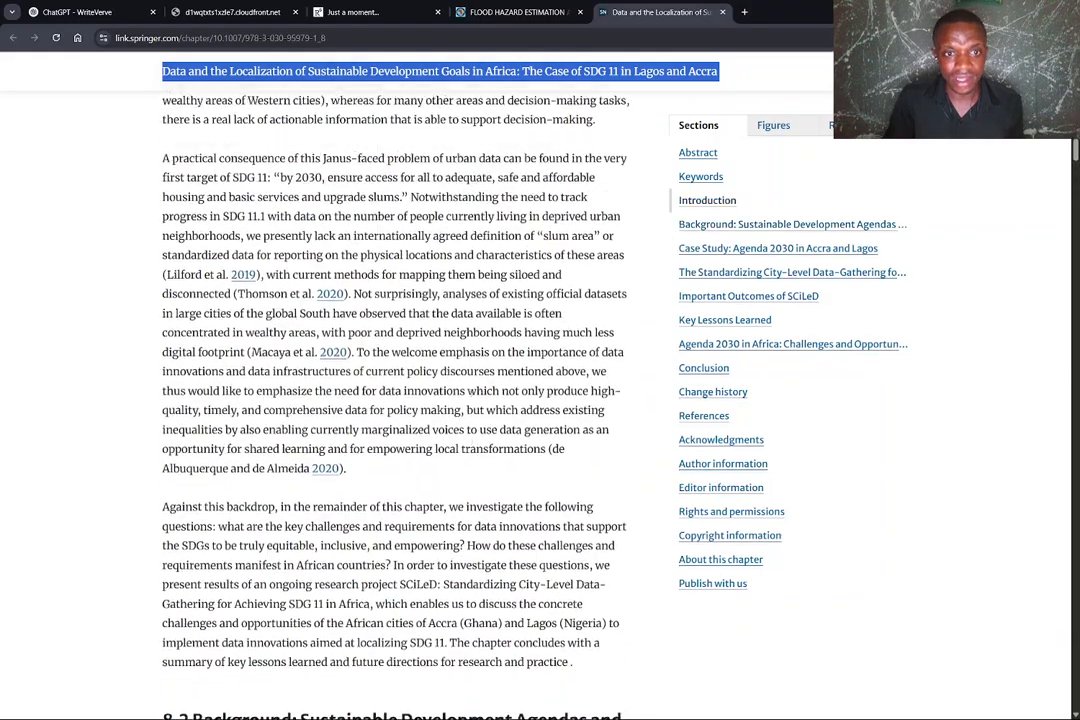
- Pass ResearchGate's human check, copy the Asaba and Igbuzor thermal comfort article from title through keywords, and paste it under research 10
{"action": "left_click", "coordinate": [318, 10]}
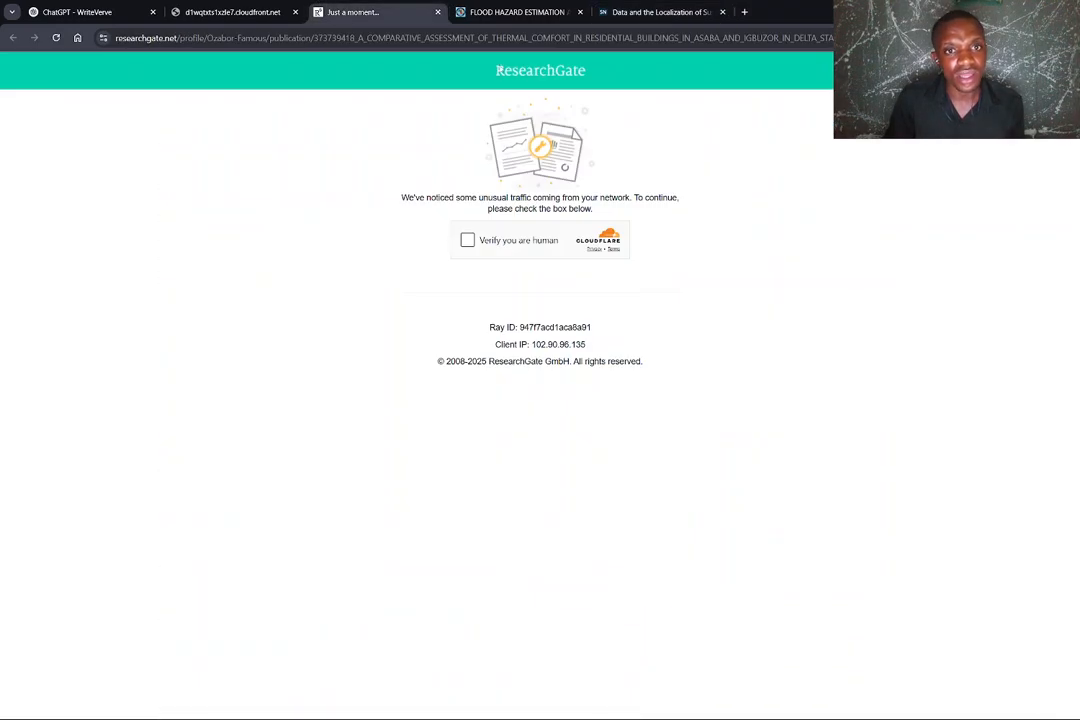
{"action": "left_click", "coordinate": [467, 240]}
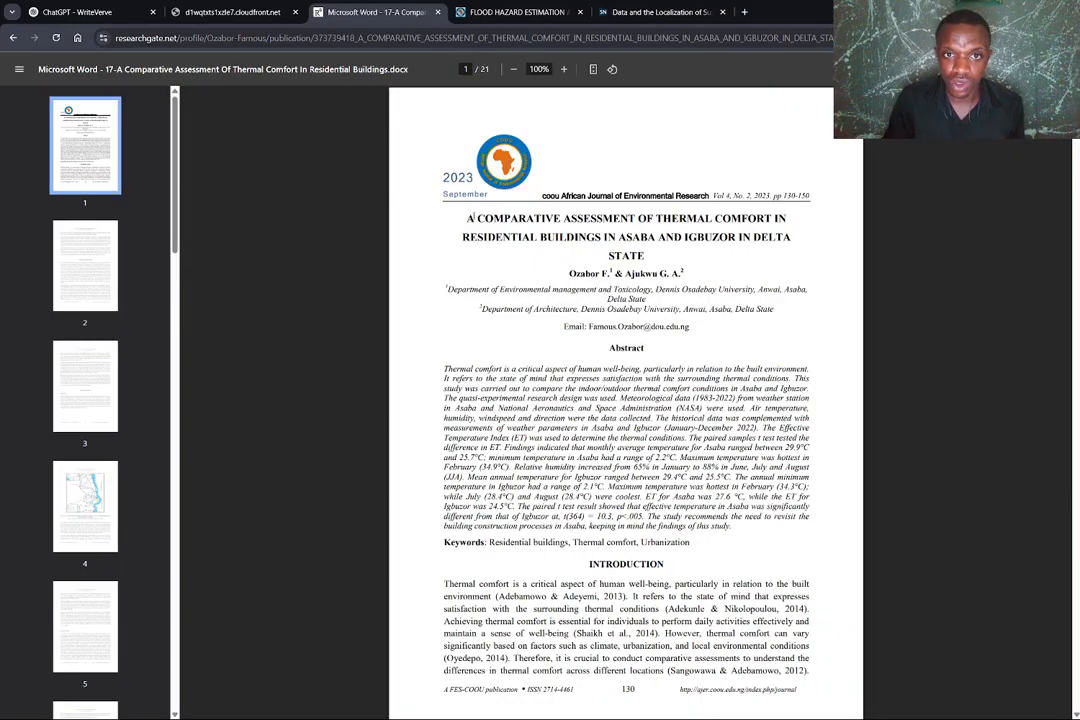
{"action": "left_click_drag", "start_coordinate": [467, 218], "coordinate": [919, 364]}
{"action": "left_click_drag", "start_coordinate": [830, 505], "coordinate": [689, 553]}
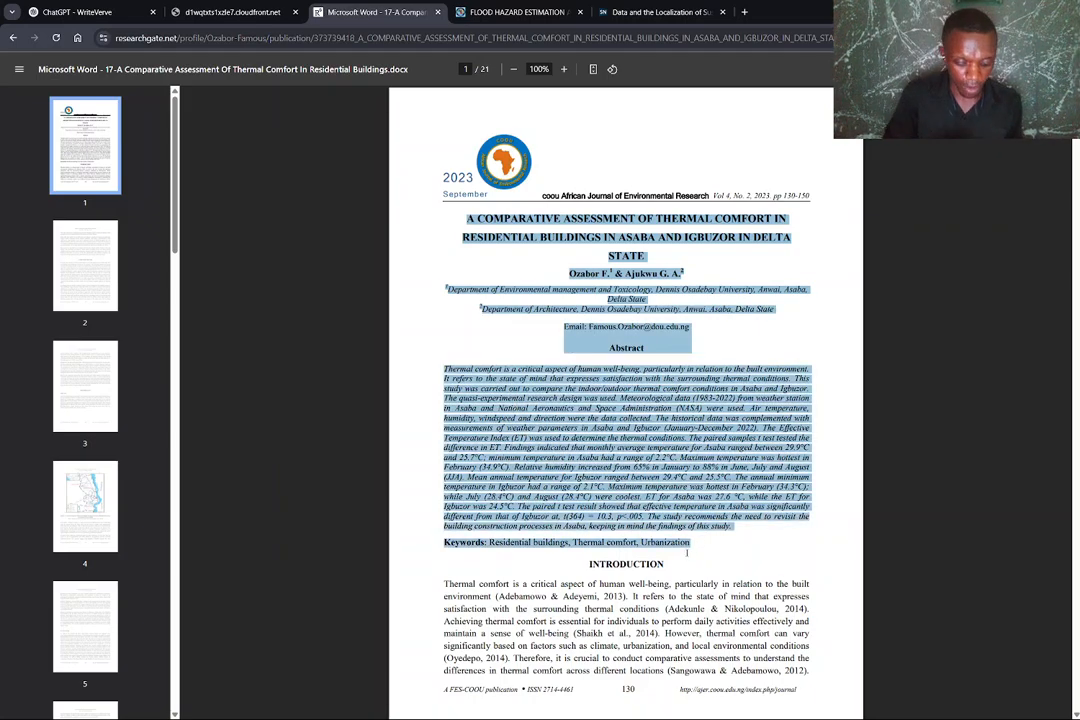
{"action": "left_click", "coordinate": [85, 12]}
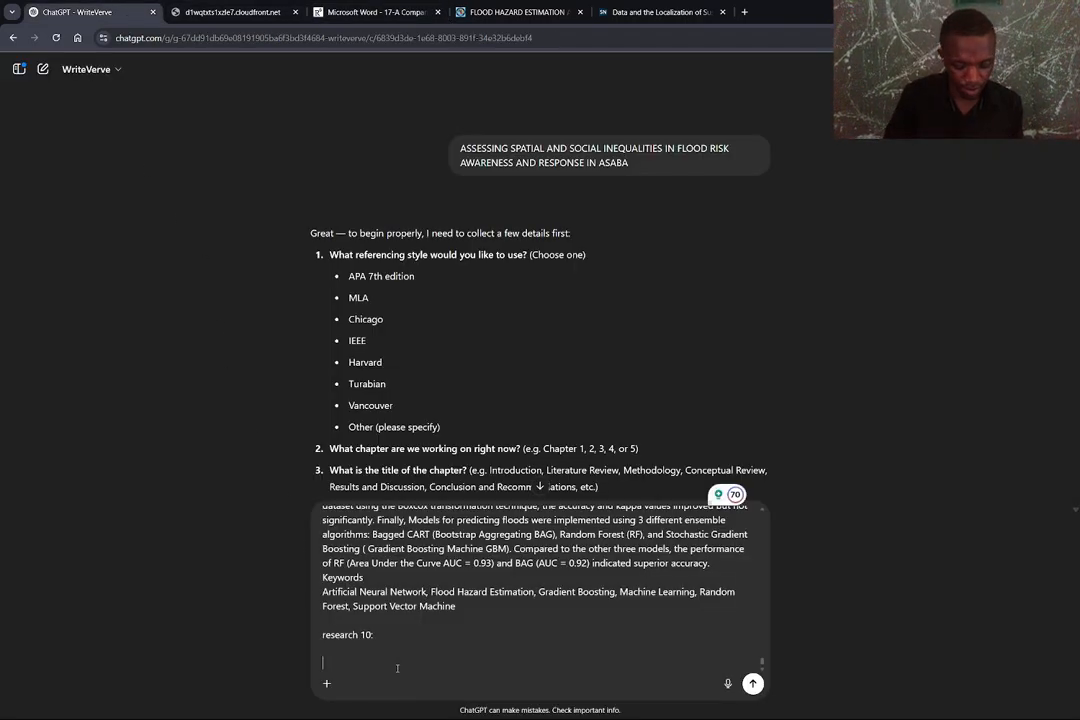
{"action": "key", "text": "ctrl+v"}
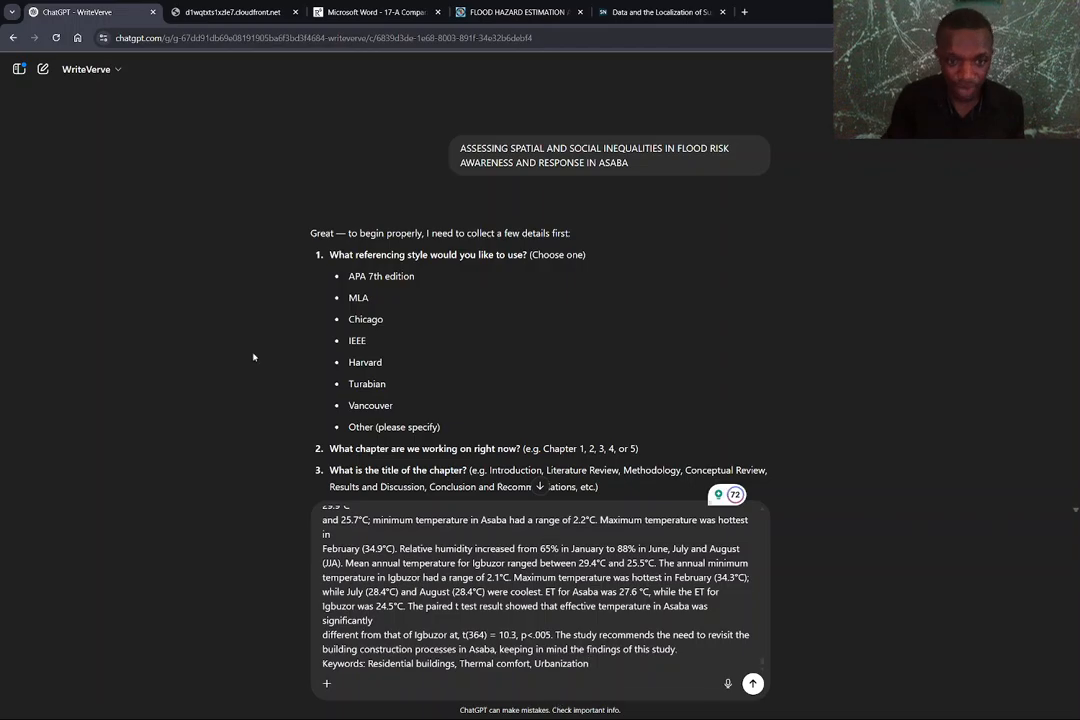
- Compare WriteVerve's requested reference bank format with the research entries drafted in the message
{"action": "scroll", "coordinate": [499, 451], "scroll_direction": "down", "scroll_amount": 3}
{"action": "scroll", "coordinate": [790, 405], "scroll_direction": "down", "scroll_amount": 15}
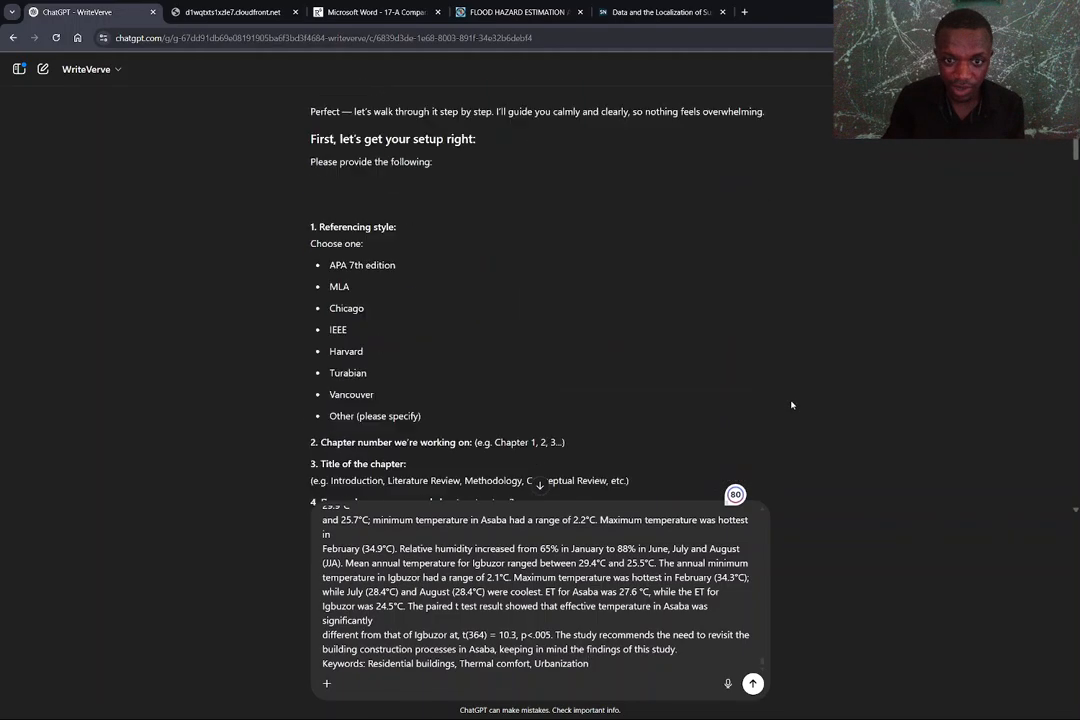
{"action": "scroll", "coordinate": [790, 405], "scroll_direction": "down", "scroll_amount": 10}
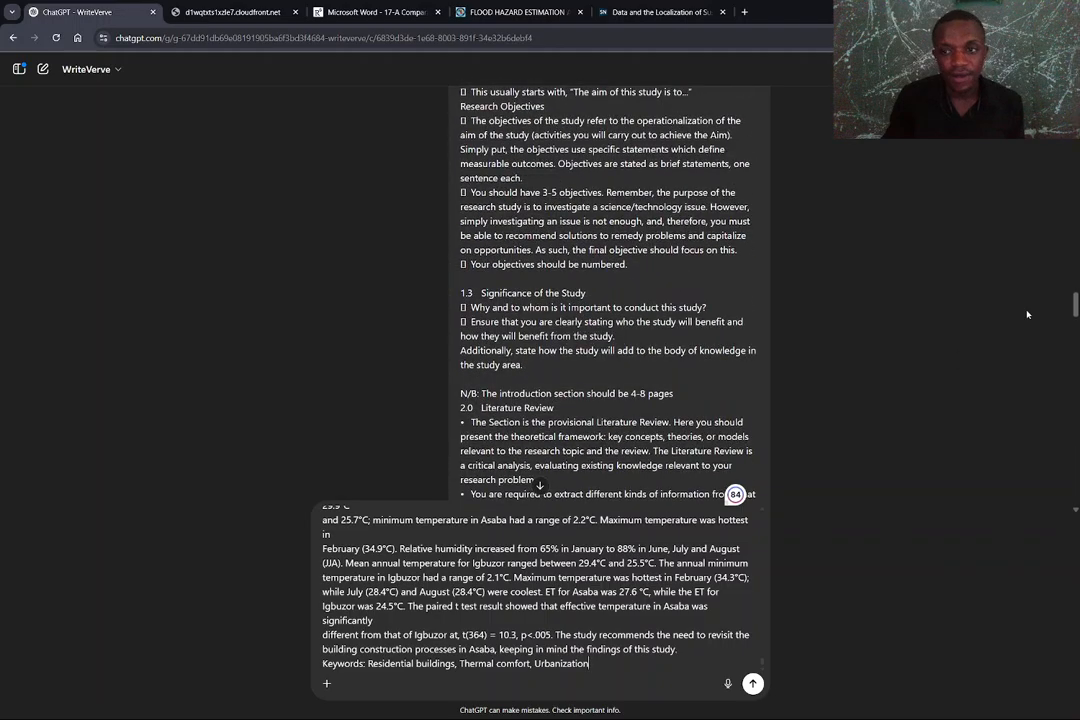
{"action": "scroll", "coordinate": [790, 405], "scroll_direction": "down", "scroll_amount": 15}
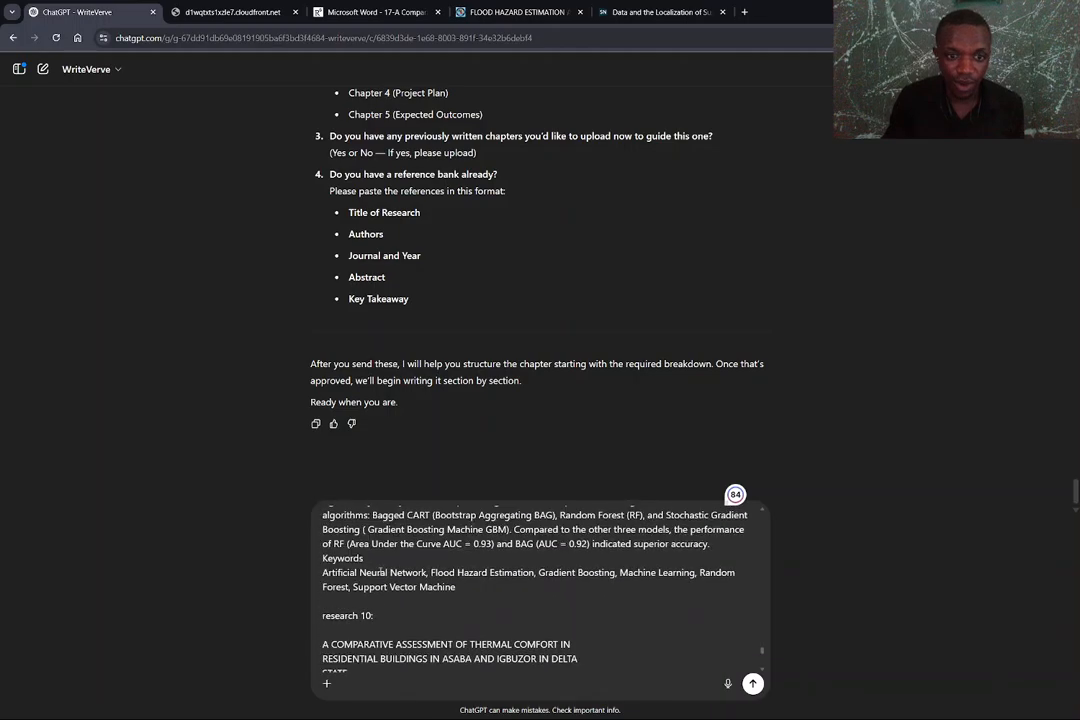
{"action": "scroll", "coordinate": [357, 166], "scroll_direction": "up", "scroll_amount": 2}
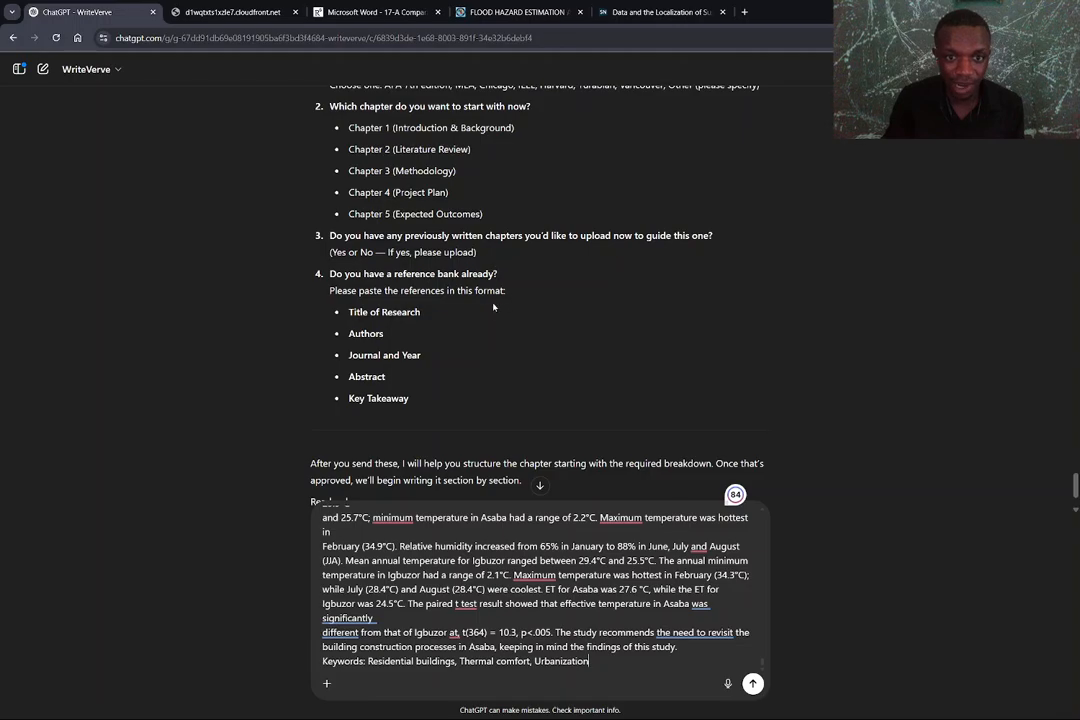
{"action": "scroll", "coordinate": [441, 598], "scroll_direction": "up", "scroll_amount": 10}
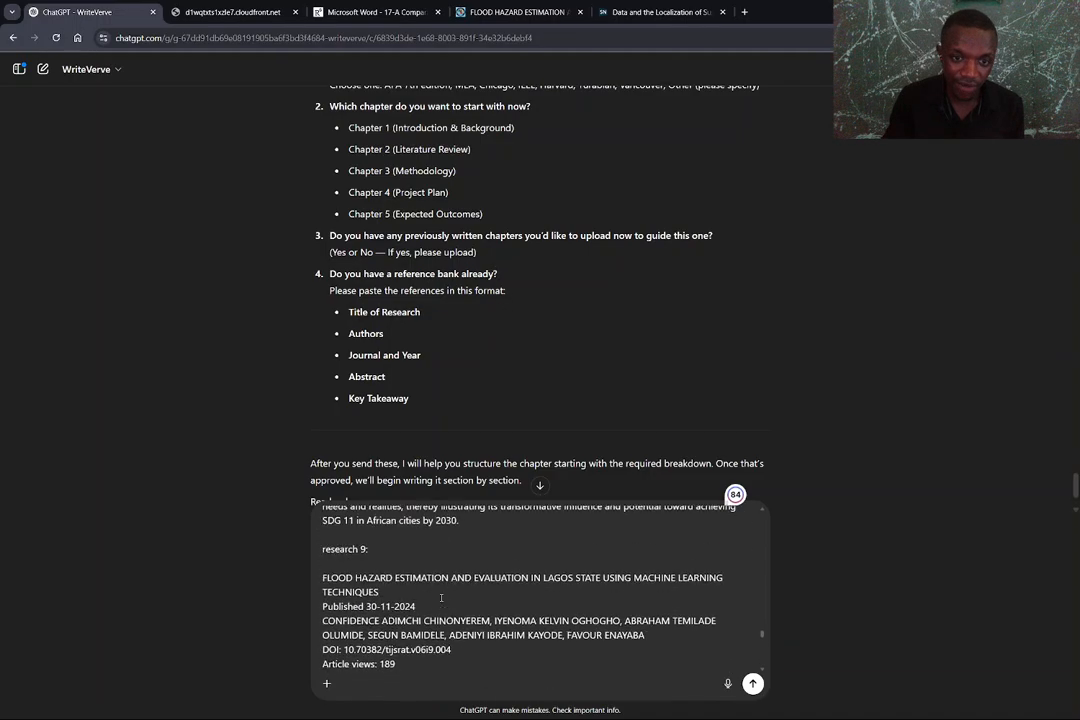
{"action": "scroll", "coordinate": [441, 598], "scroll_direction": "down", "scroll_amount": 5}
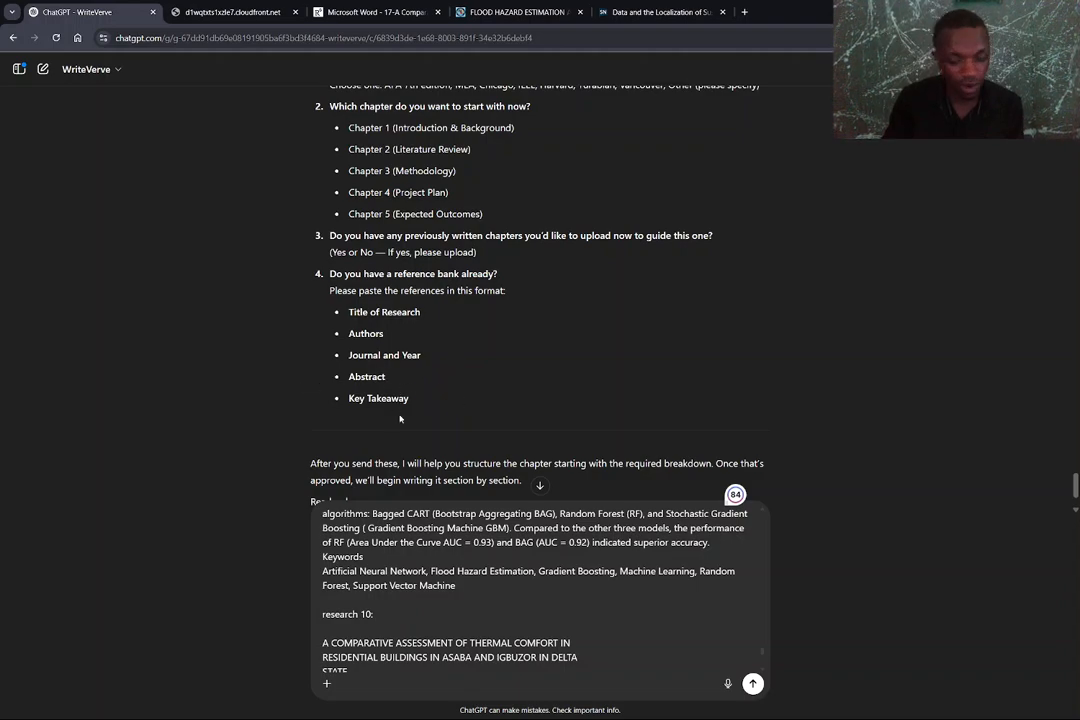
{"action": "scroll", "coordinate": [410, 338], "scroll_direction": "down", "scroll_amount": 2}
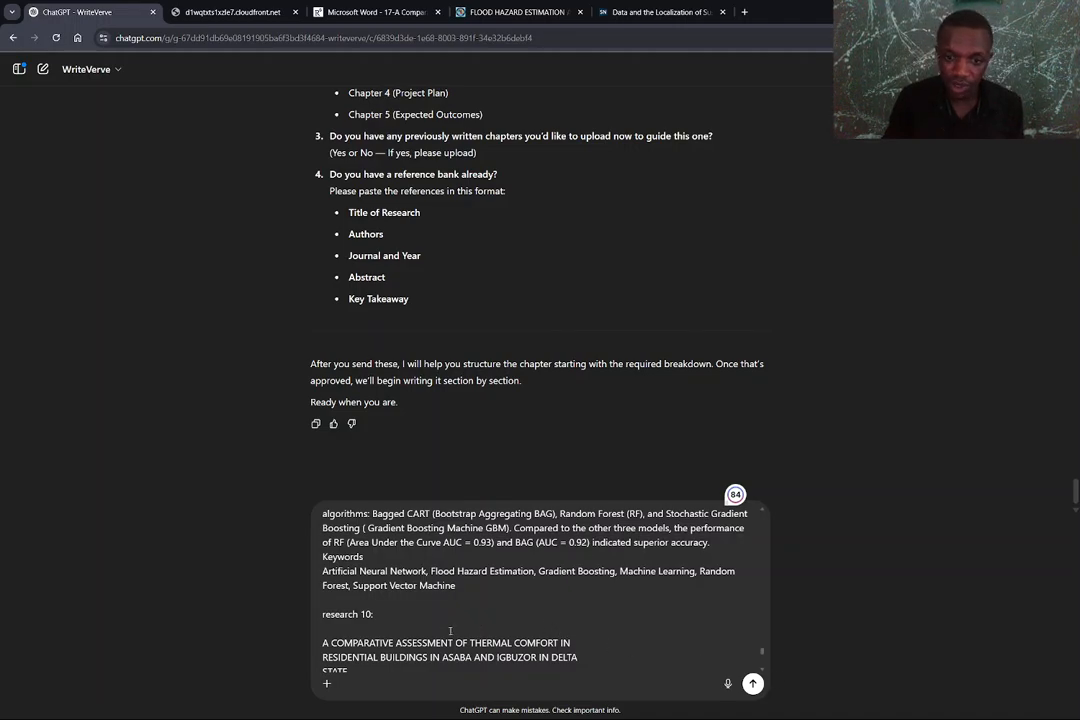
{"action": "scroll", "coordinate": [381, 637], "scroll_direction": "down", "scroll_amount": 5}
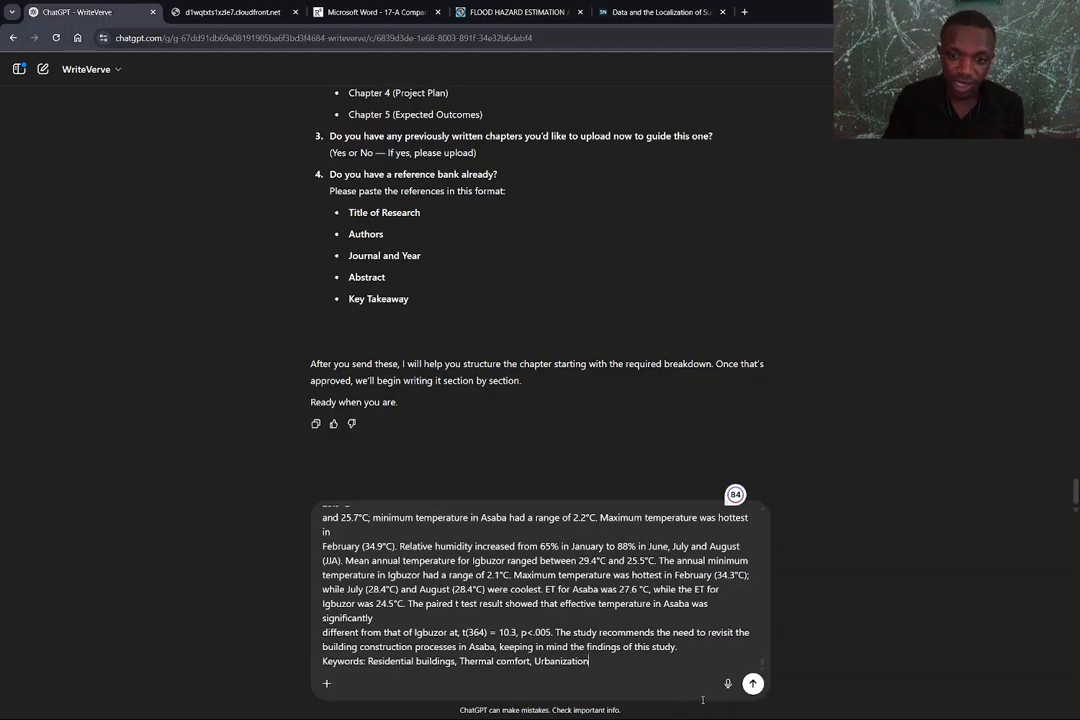
- Send the completed research bank message to WriteVerve and review the Chapter 1 breakdown in its reply
{"action": "left_click", "coordinate": [753, 685]}
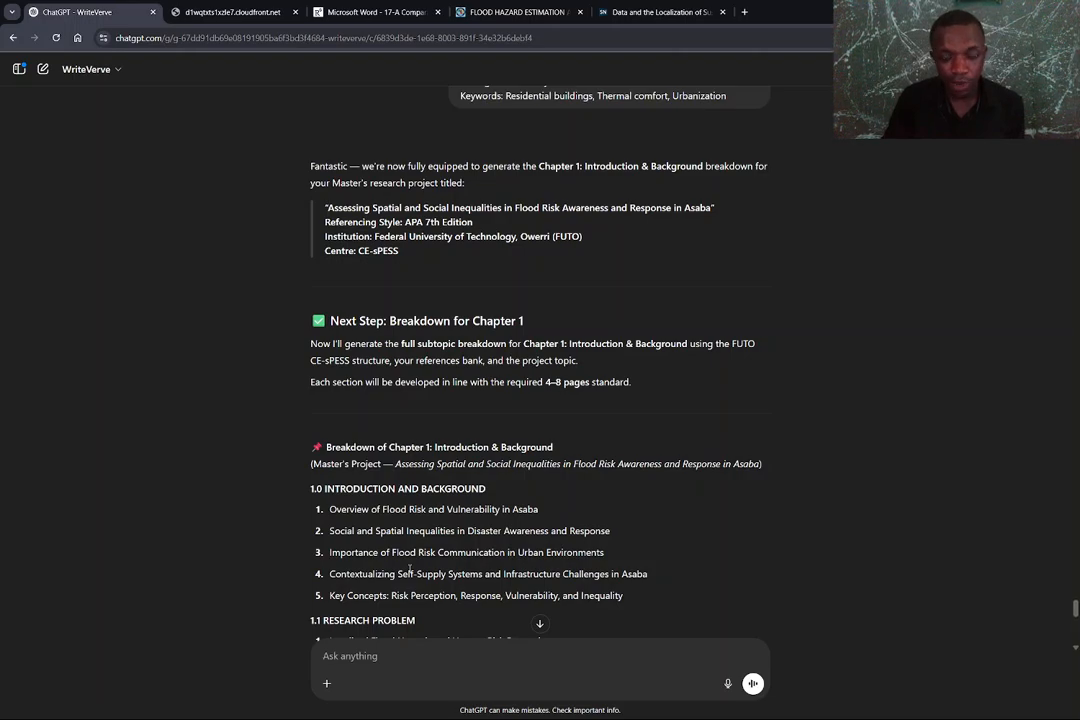
{"action": "scroll", "coordinate": [409, 567], "scroll_direction": "down", "scroll_amount": 1}
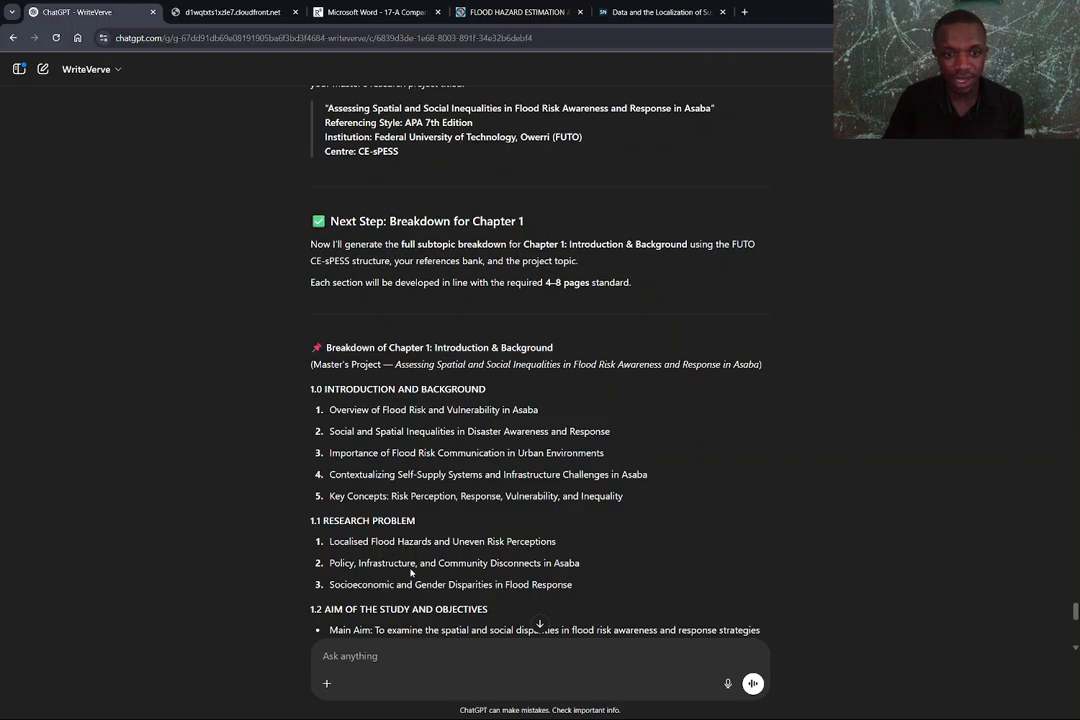
{"action": "scroll", "coordinate": [410, 572], "scroll_direction": "up", "scroll_amount": 3}
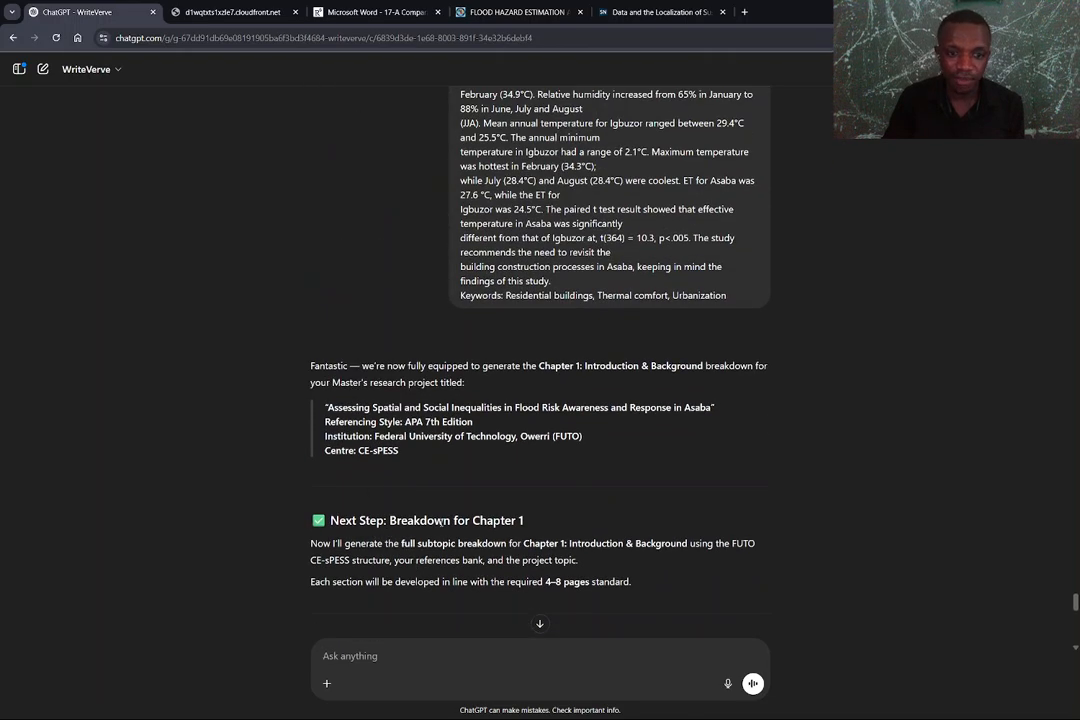
{"action": "scroll", "coordinate": [441, 524], "scroll_direction": "down", "scroll_amount": 4}
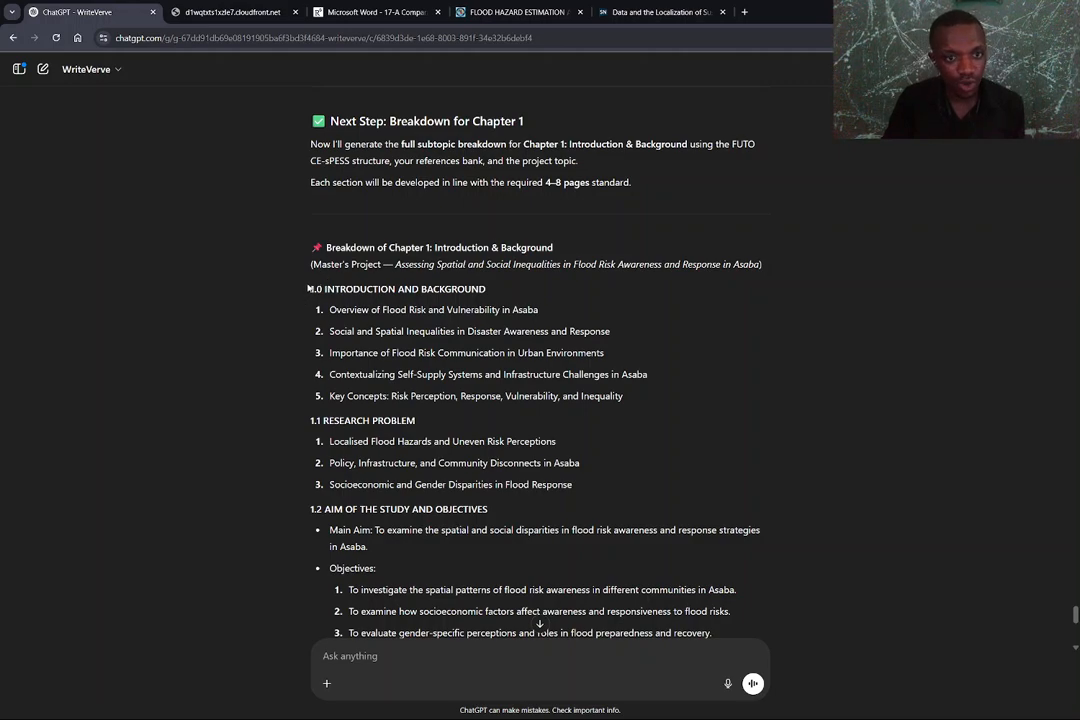
- Draft a message to WriteVerve reading "please i want to add the below references to the research bank:"
{"action": "left_click_drag", "start_coordinate": [311, 289], "coordinate": [394, 352]}
{"action": "scroll", "coordinate": [398, 352], "scroll_direction": "up", "scroll_amount": 5}
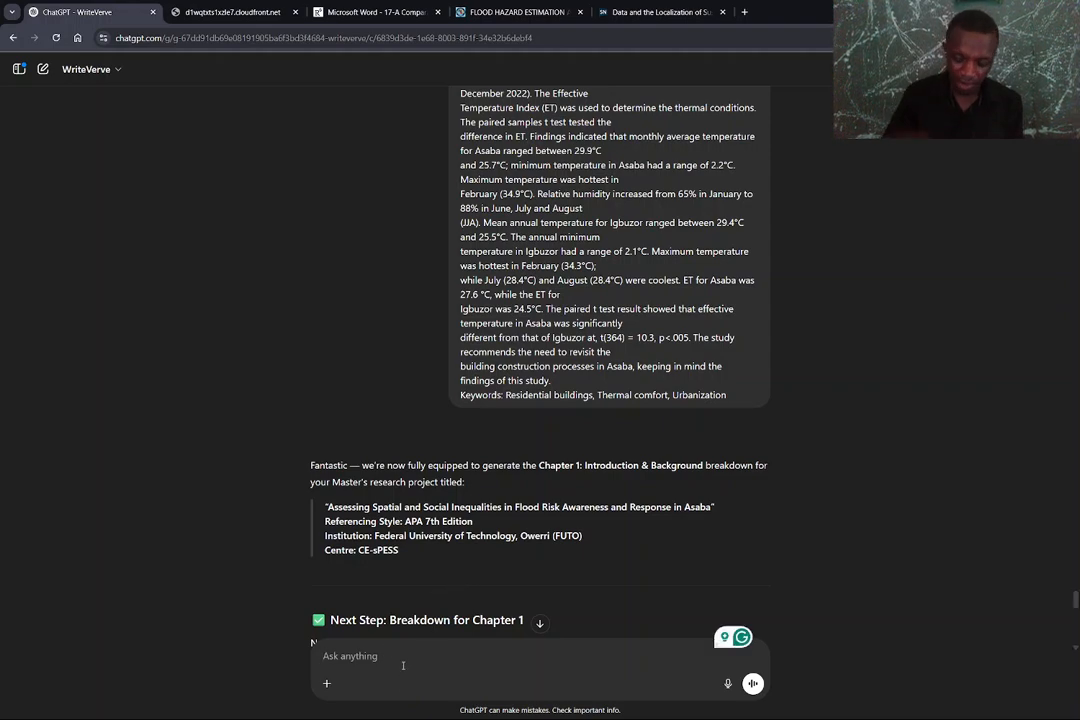
{"action": "type", "text": "please "}
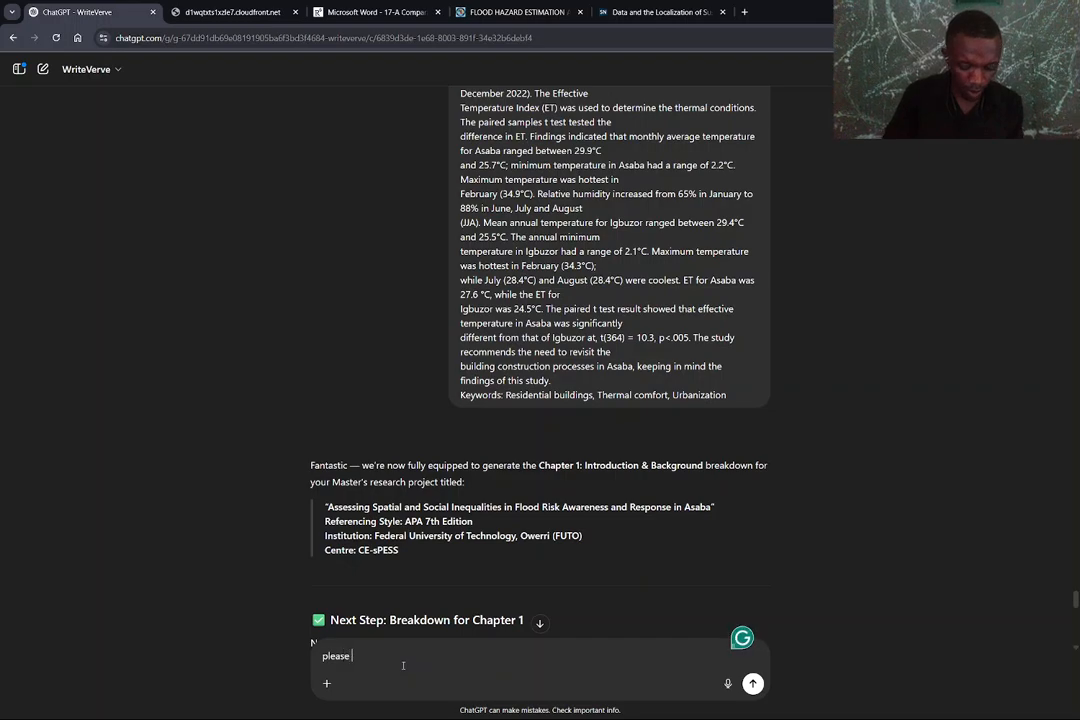
{"action": "type", "text": "i want"}
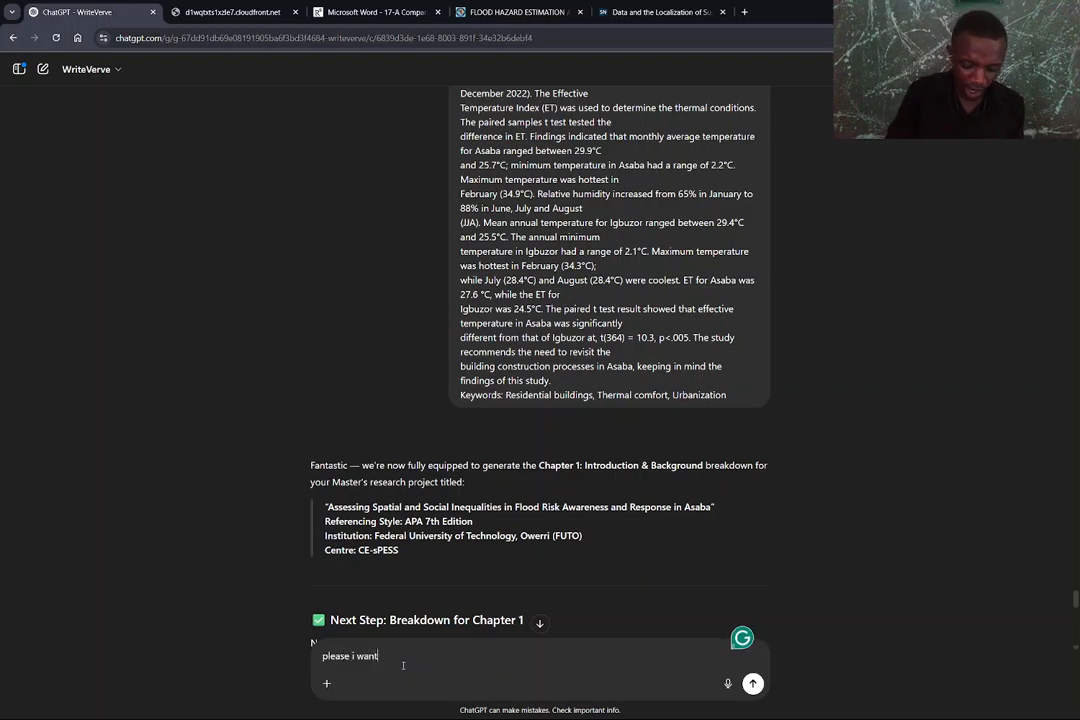
{"action": "type", "text": " to add"}
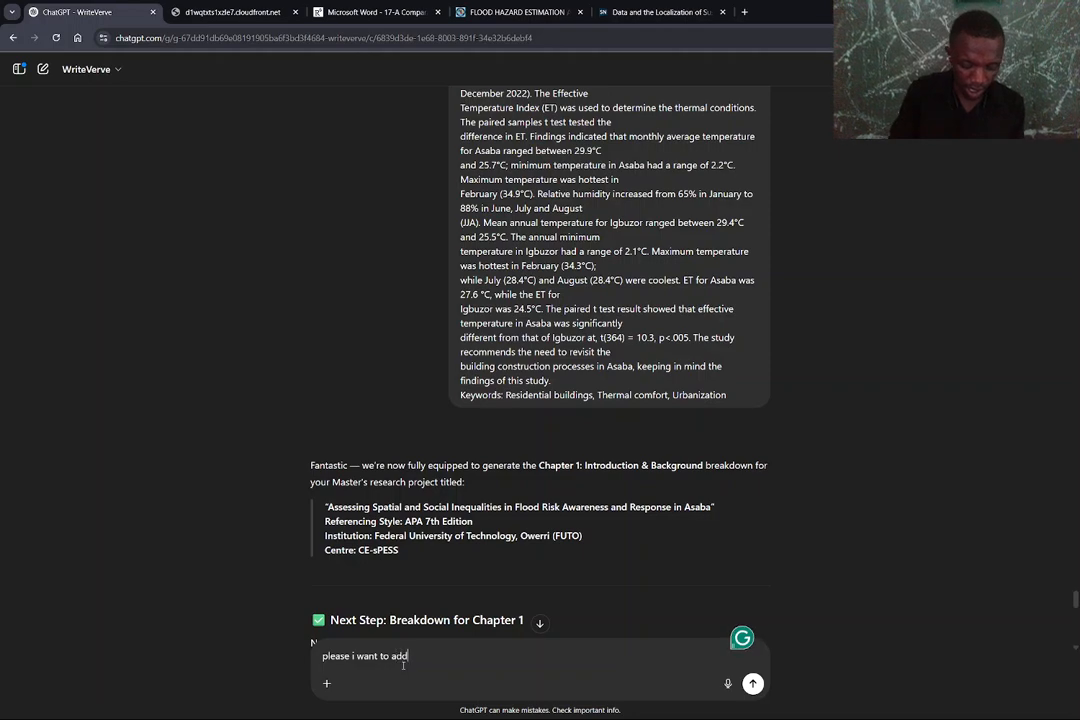
{"action": "type", "text": " the below"}
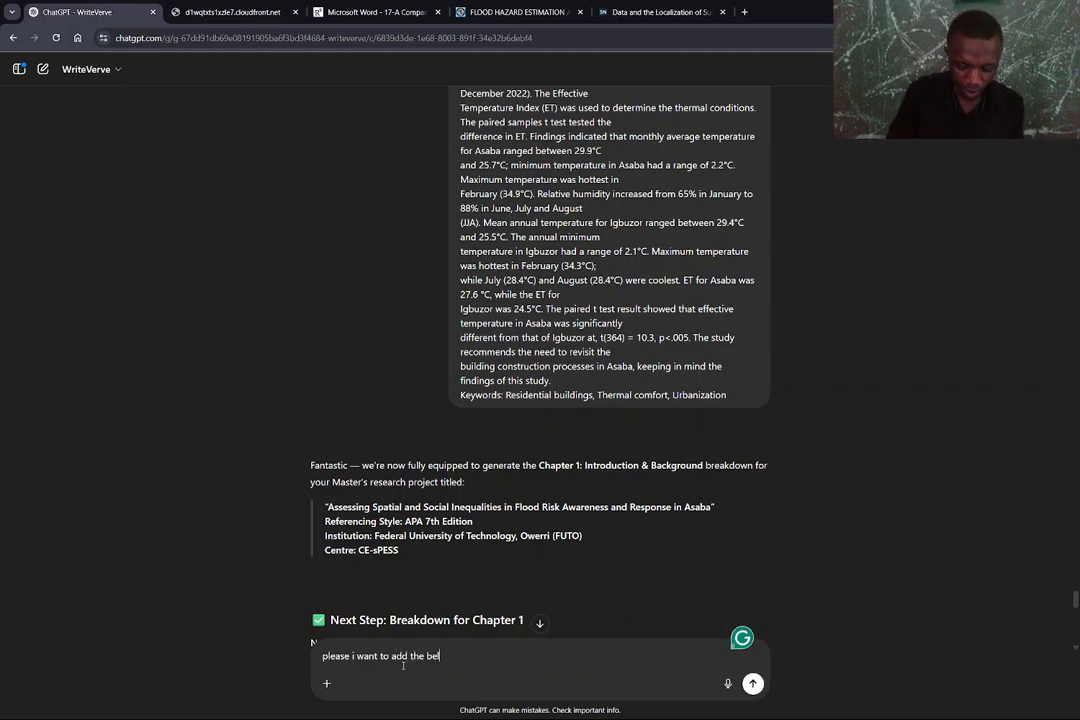
{"action": "type", "text": " re"}
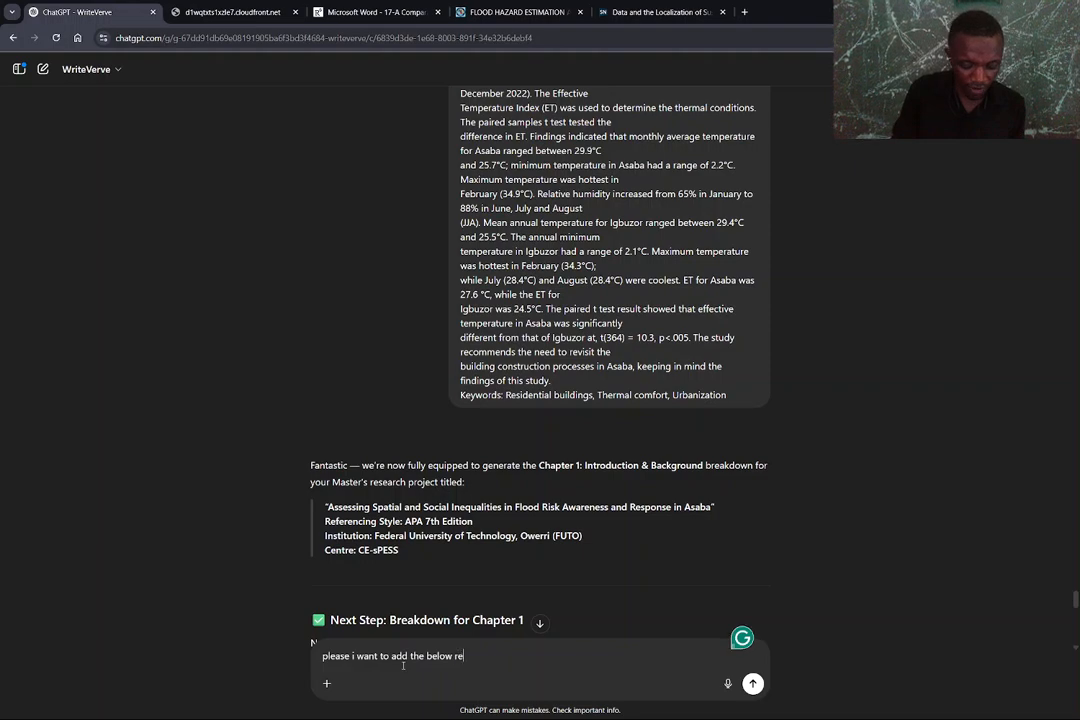
{"action": "type", "text": "feren"}
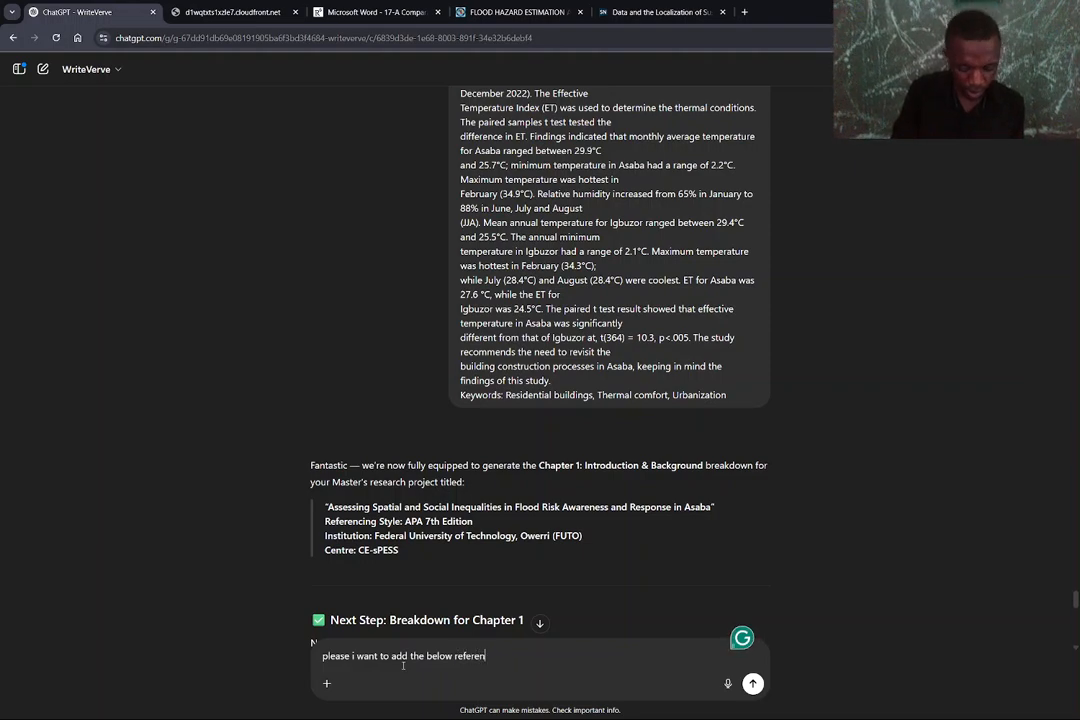
{"action": "type", "text": "ces to mth"}
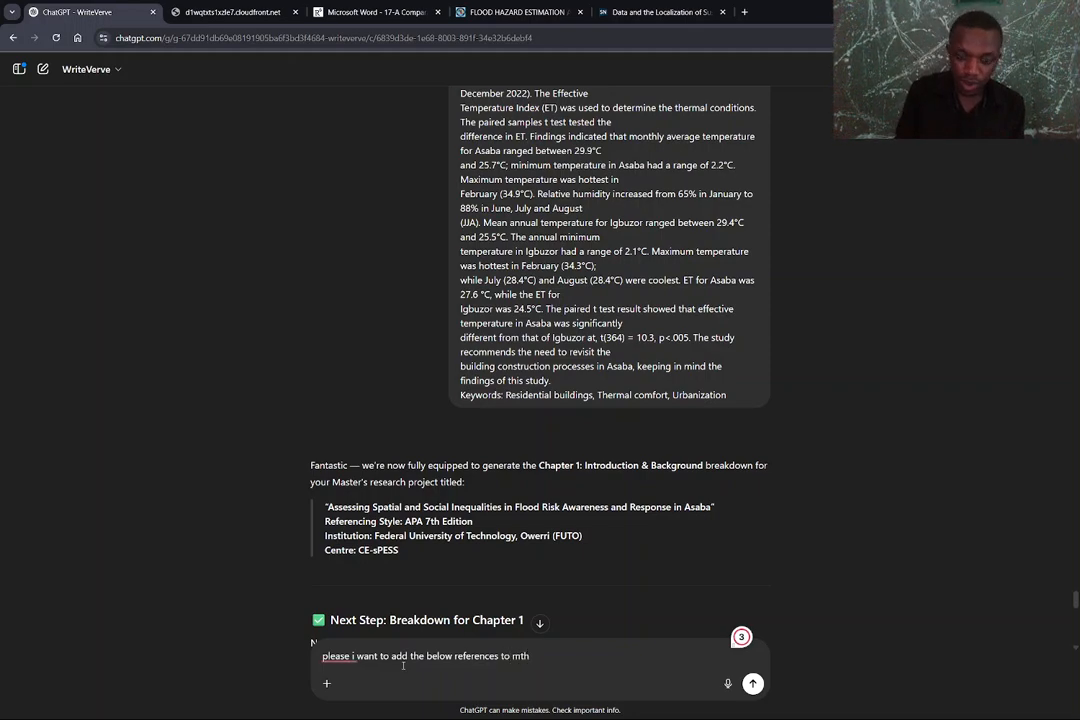
{"action": "type", "text": "the re"}
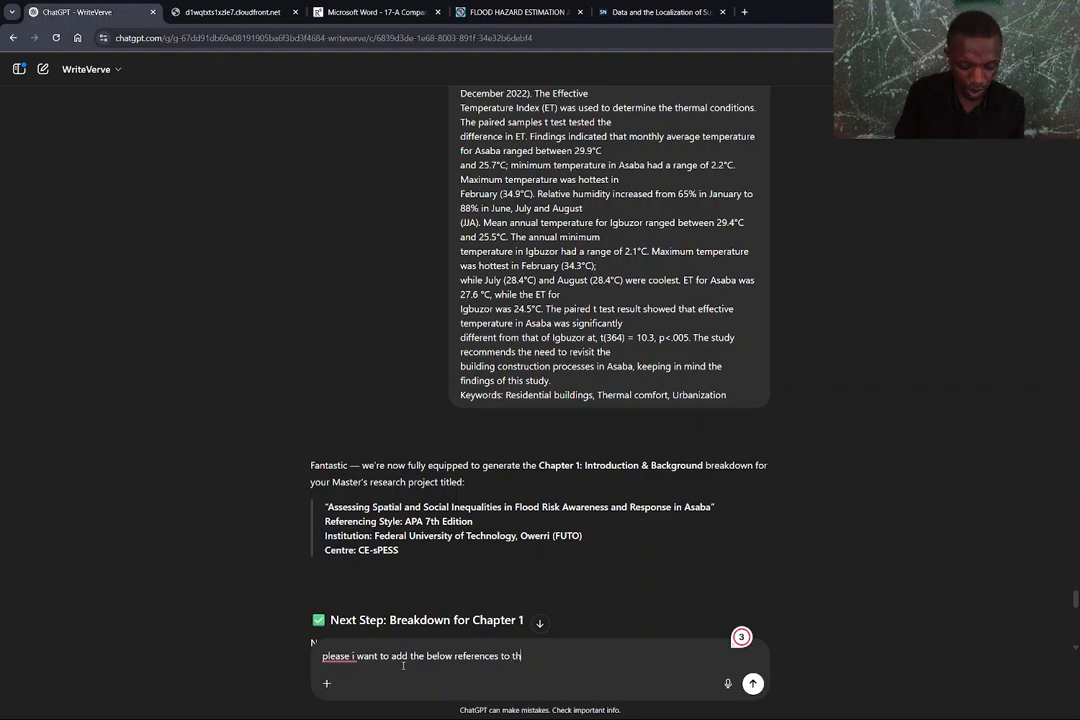
{"action": "type", "text": "searc"}
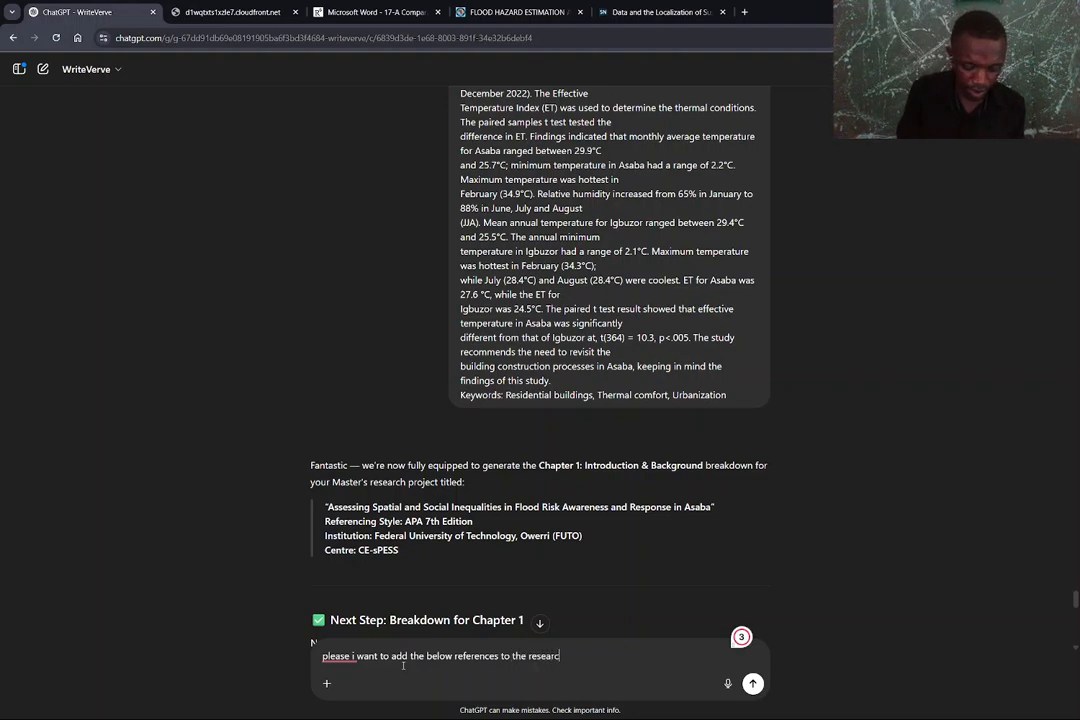
{"action": "type", "text": "h bank"}
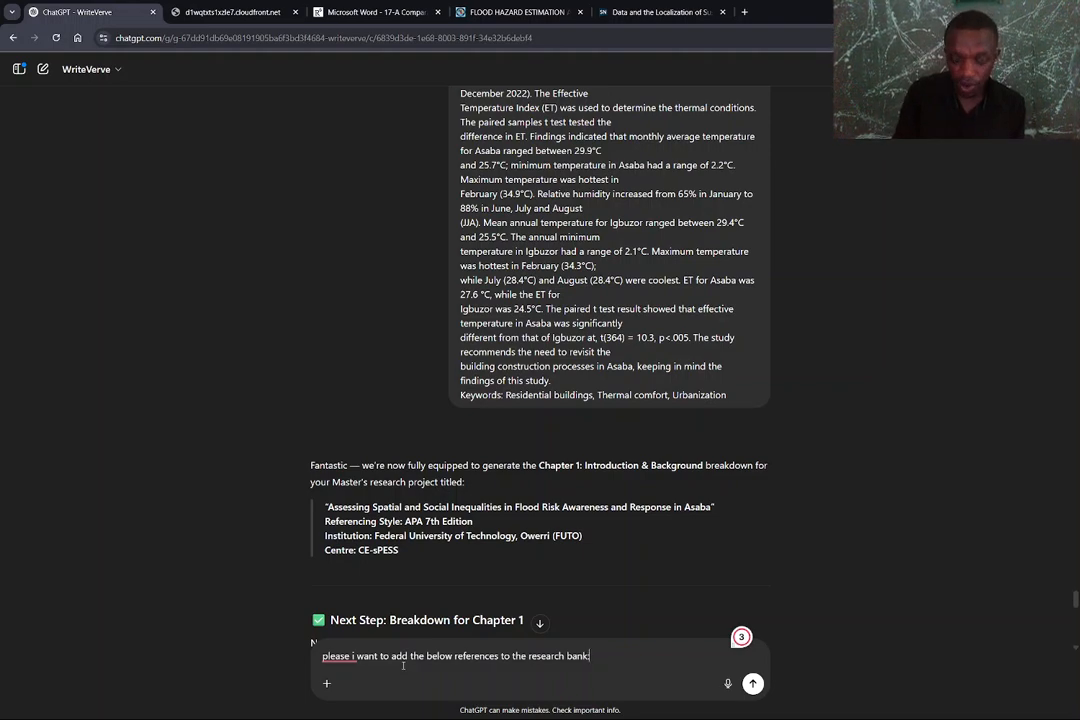
{"action": "type", "text": ":"}
{"action": "key", "text": "shift+Return"}
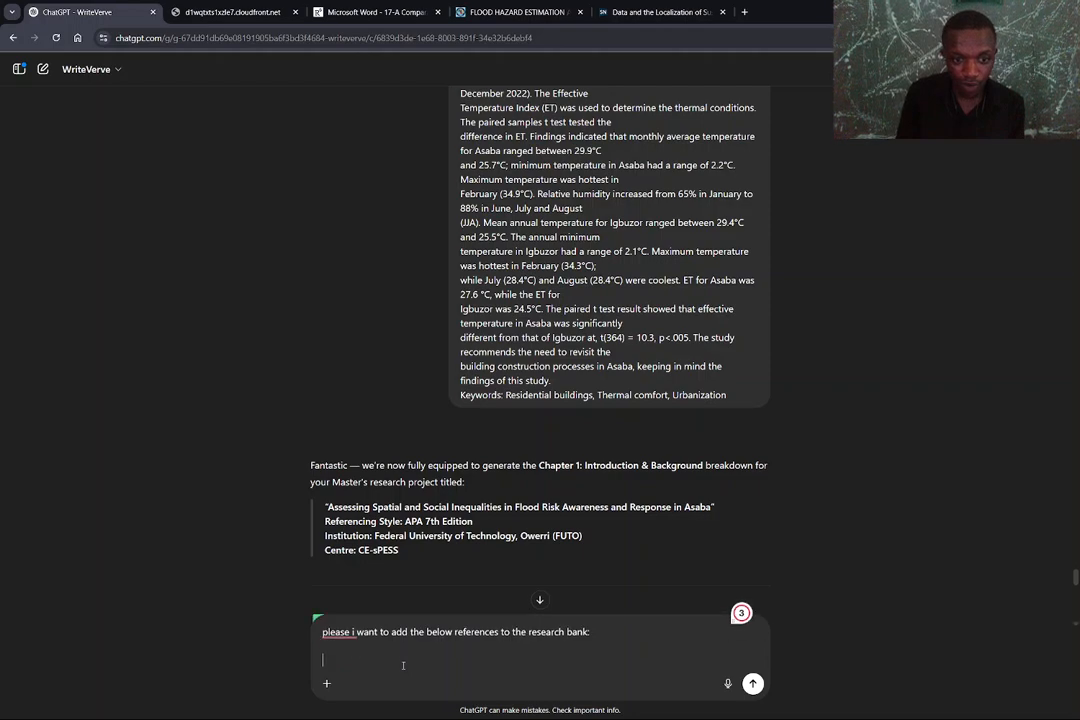
- Add a "reasearch 11:" entry line beneath the drafted request
{"action": "type", "text": "rearc"}
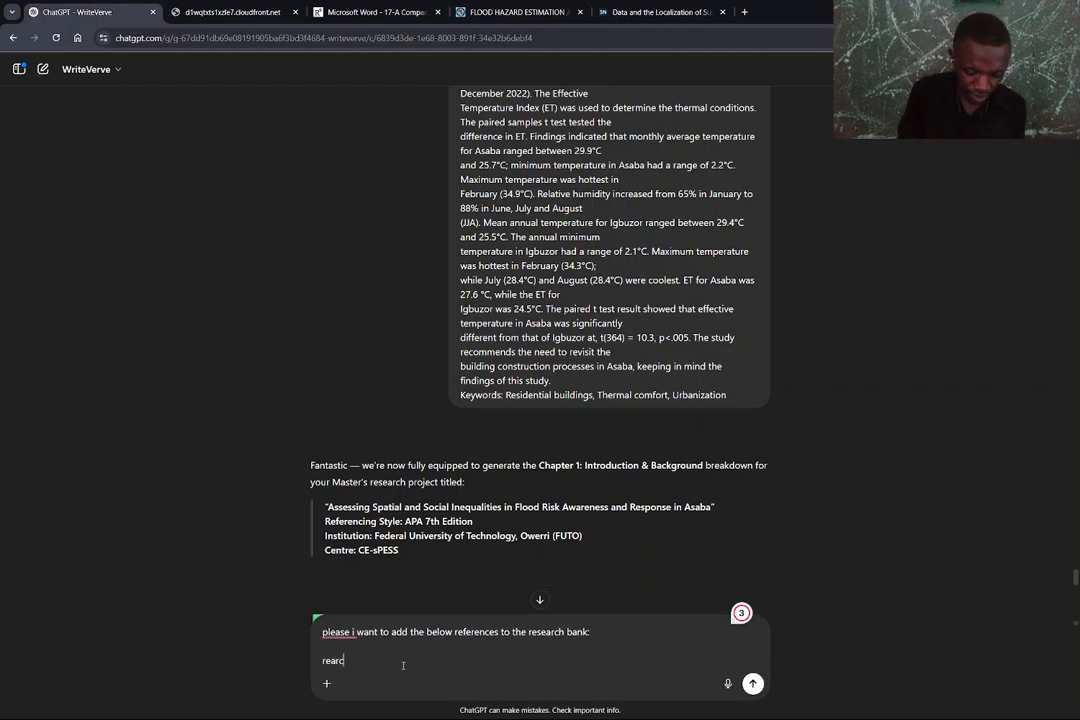
{"action": "type", "text": "h 11"}
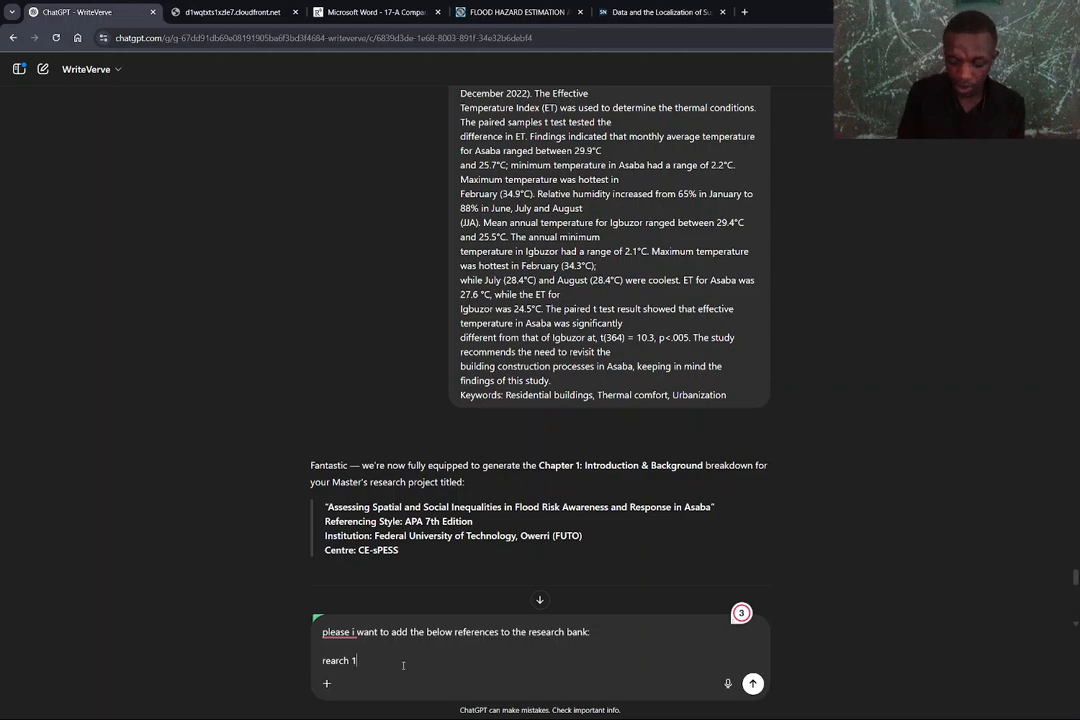
{"action": "key", "text": "BackSpace"}
{"action": "key", "text": "BackSpace"}
{"action": "key", "text": "BackSpace"}
{"action": "type", "text": "search 11"}
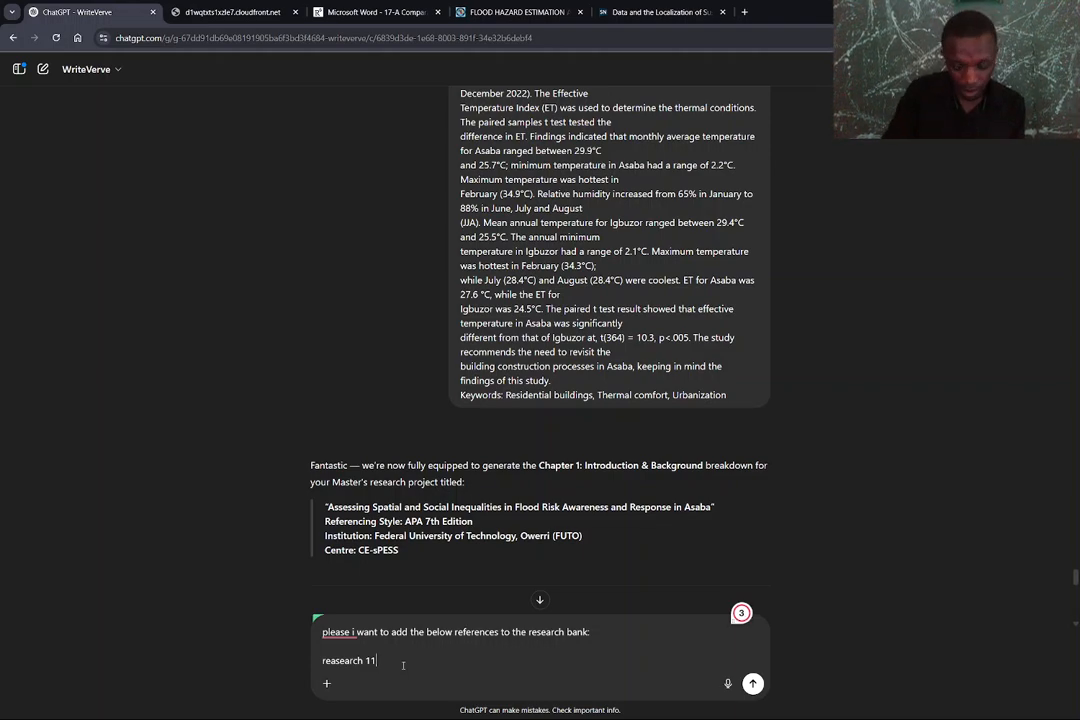
{"action": "type", "text": ":"}
{"action": "key", "text": "shift+Return"}
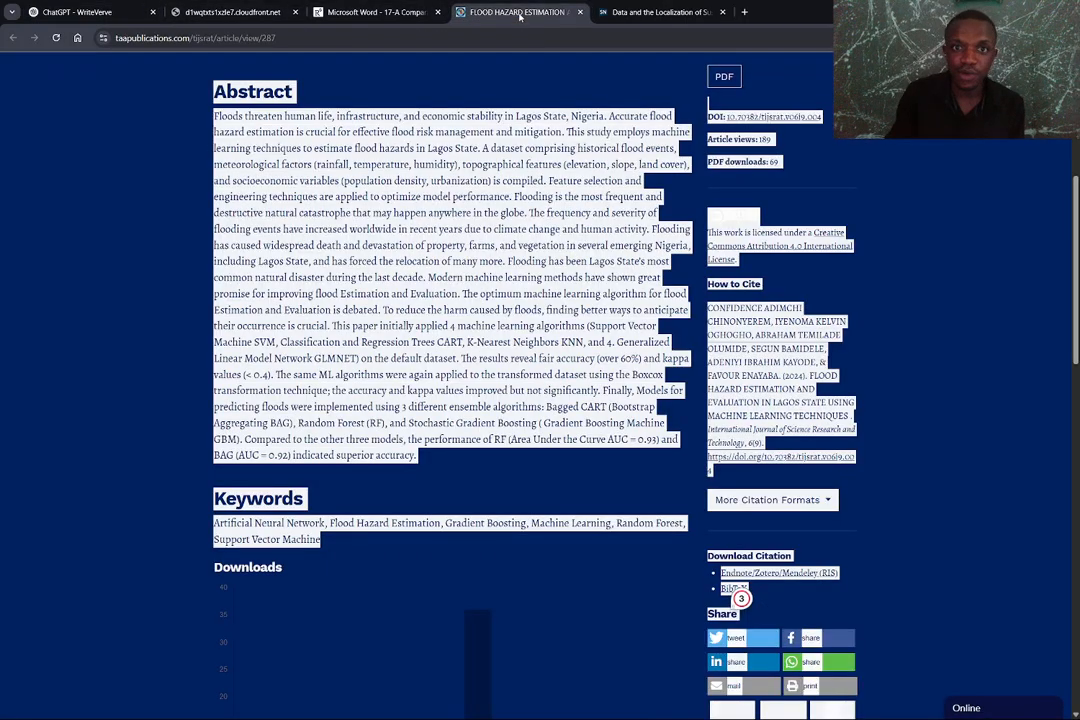
- Look through the open source articles, return to the Google Scholar results, and scan them for further references
{"action": "left_click", "coordinate": [470, 12]}
{"action": "left_click", "coordinate": [413, 13]}
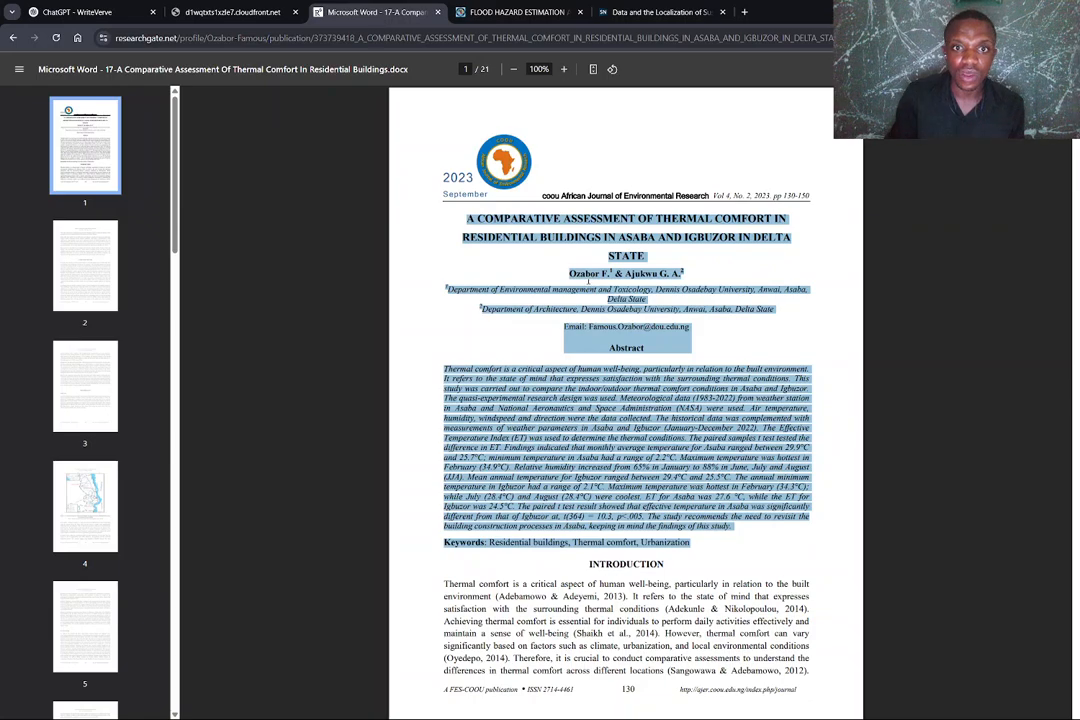
{"action": "left_click", "coordinate": [510, 12]}
{"action": "left_click", "coordinate": [660, 12]}
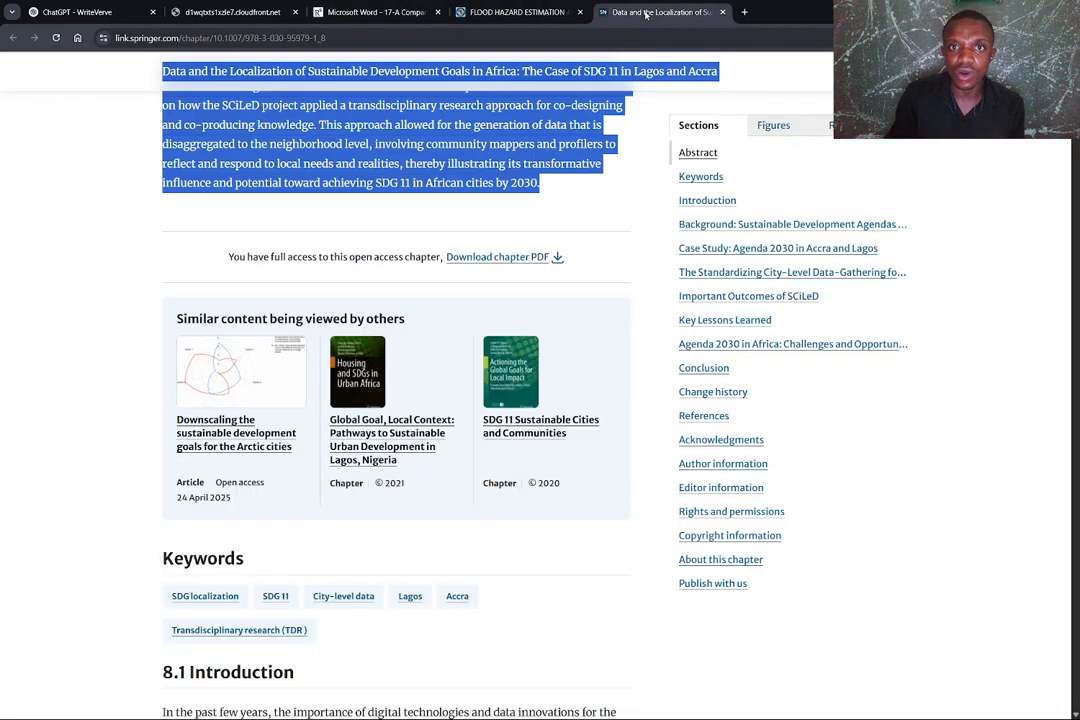
{"action": "left_click", "coordinate": [175, 10]}
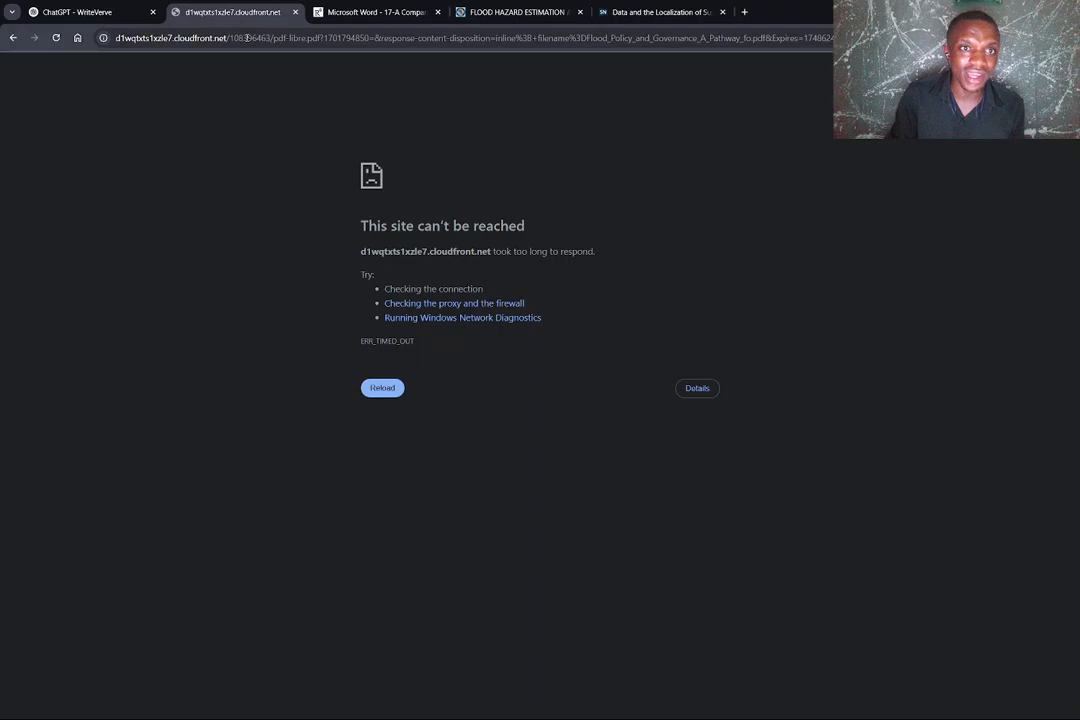
{"action": "left_click", "coordinate": [13, 38]}
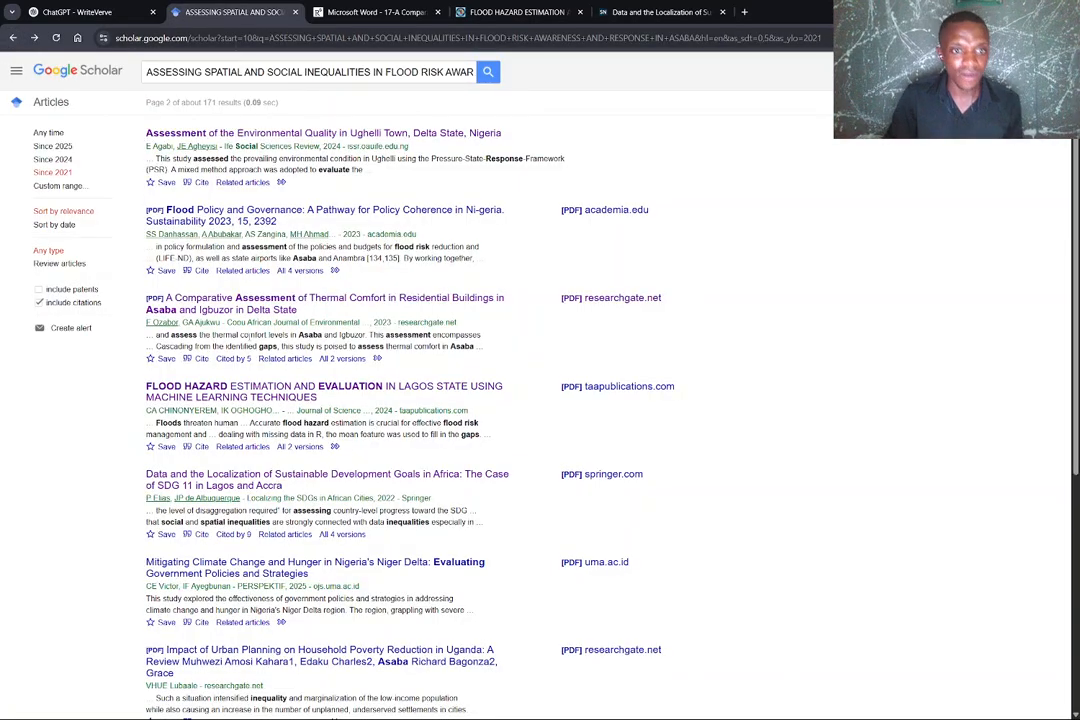
{"action": "scroll", "coordinate": [240, 412], "scroll_direction": "down", "scroll_amount": 3}
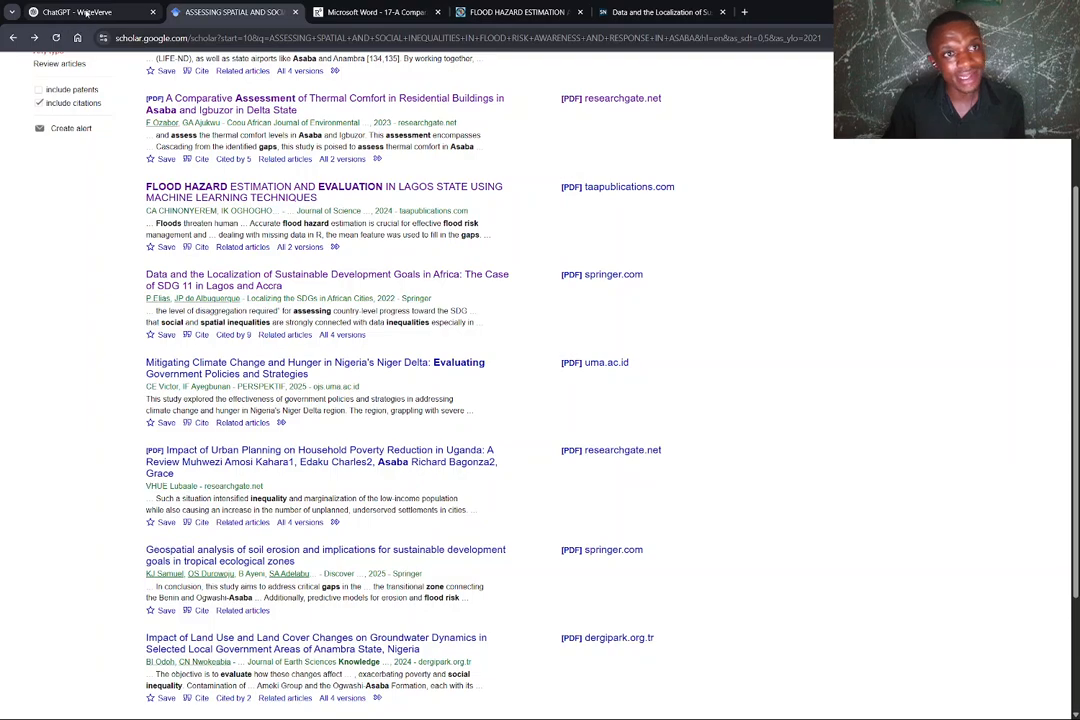
- Return to the WriteVerve draft and add entry lines "rearch 12" and "research 13" below the first one
{"action": "left_click", "coordinate": [74, 12]}
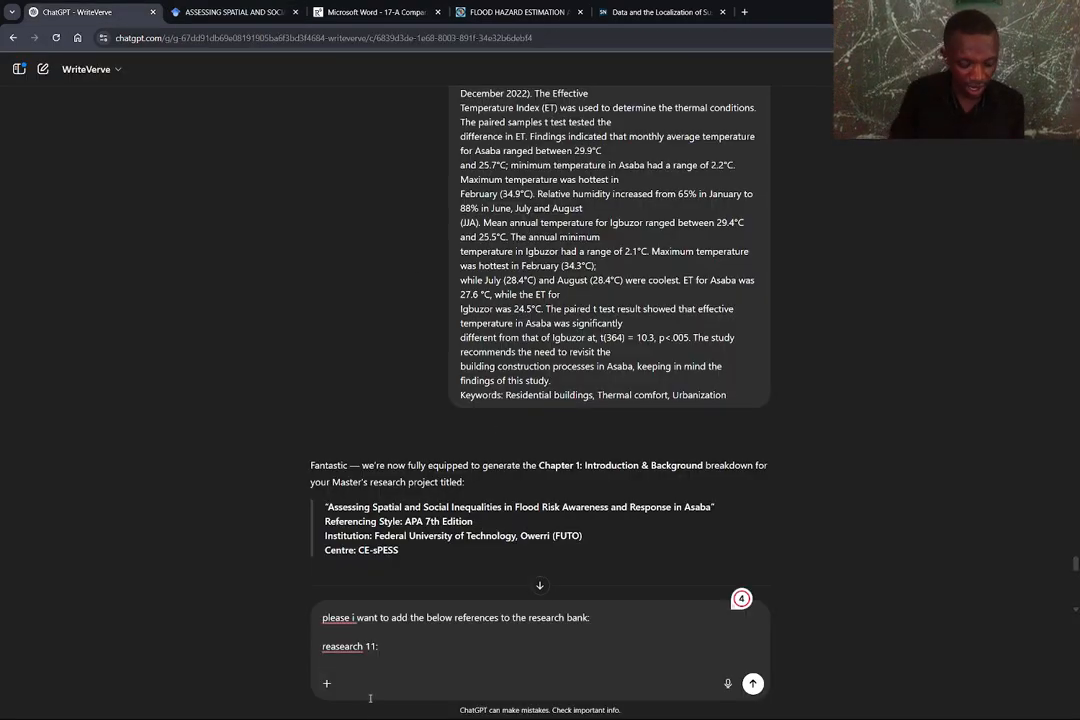
{"action": "key", "text": "shift+Return"}
{"action": "type", "text": "rearch 12"}
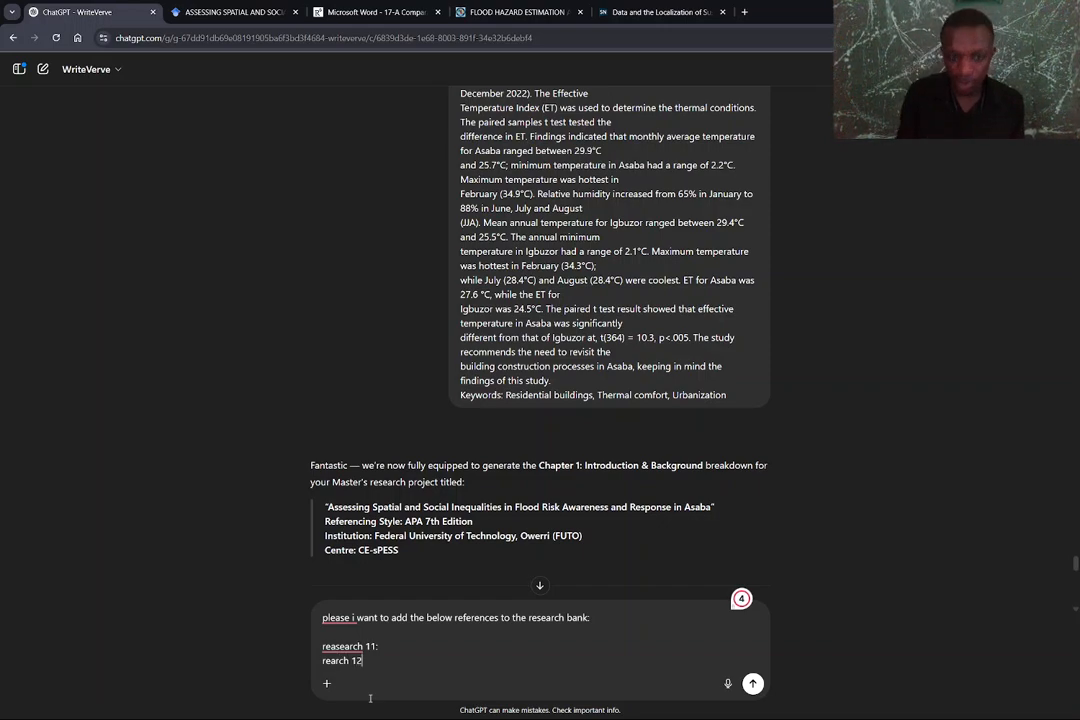
{"action": "key", "text": "shift+Return"}
{"action": "type", "text": "res"}
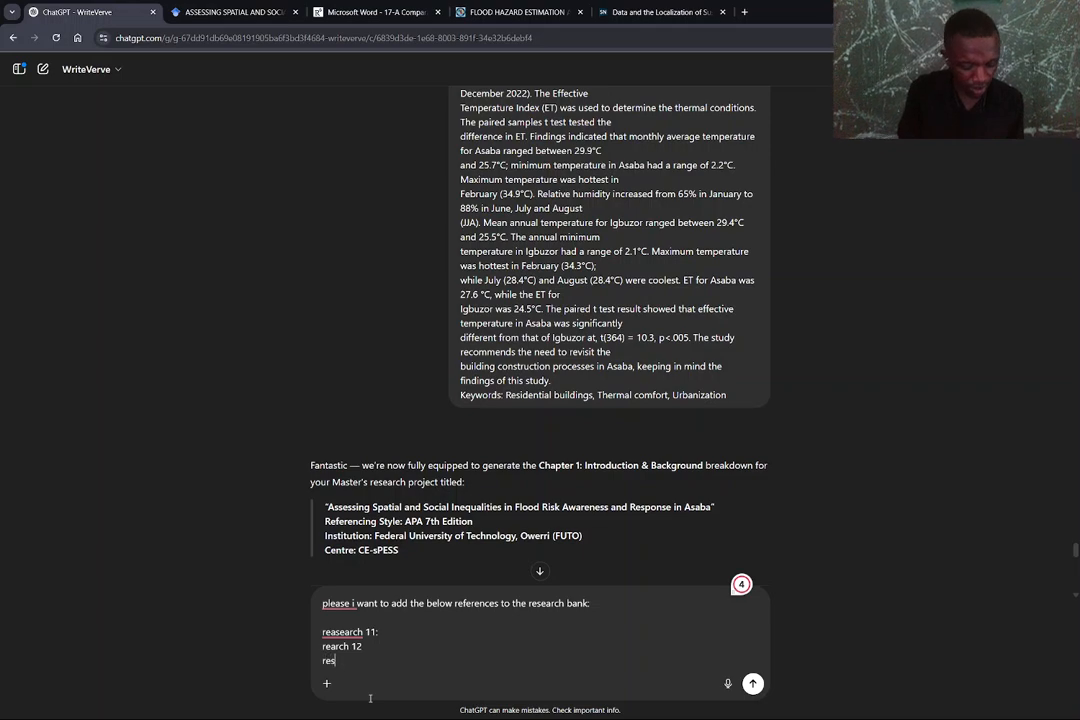
{"action": "type", "text": "earch 13"}
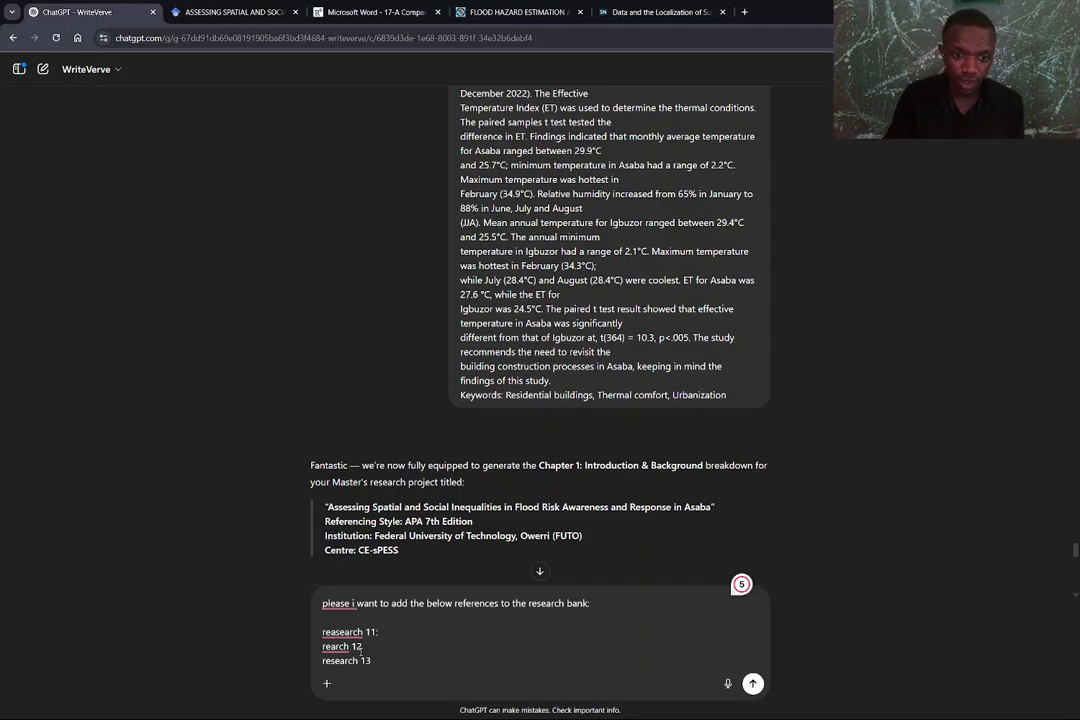
- Discard the entire drafted request for adding references, leaving the message empty
{"action": "left_click_drag", "start_coordinate": [372, 661], "coordinate": [294, 592]}
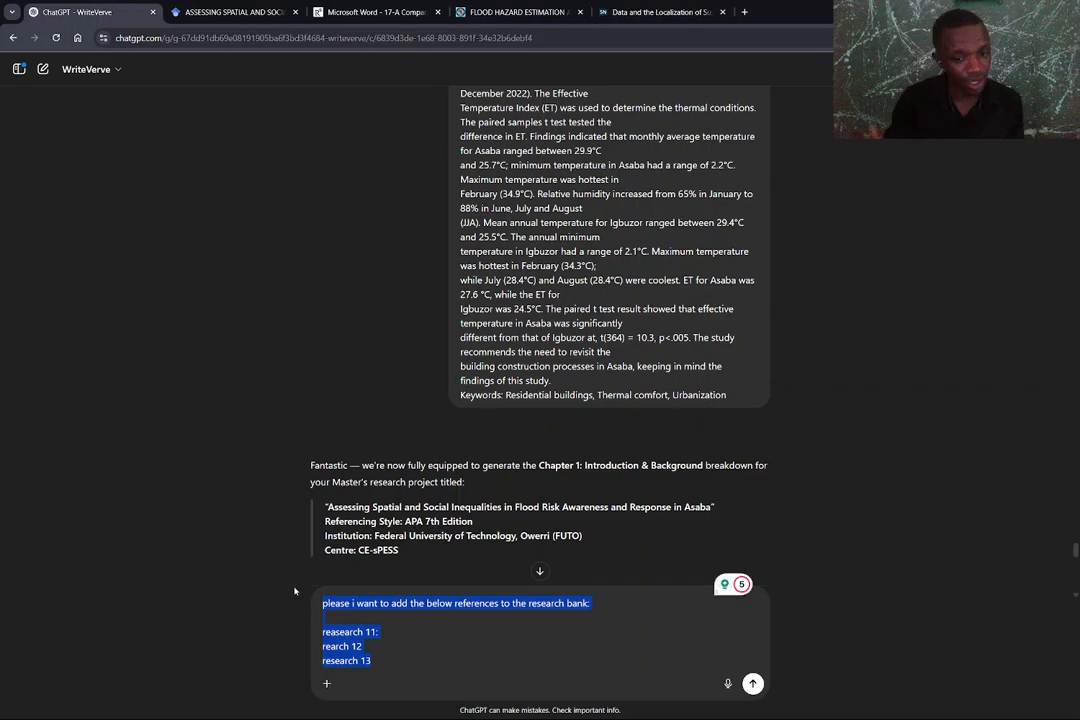
{"action": "left_click", "coordinate": [375, 661]}
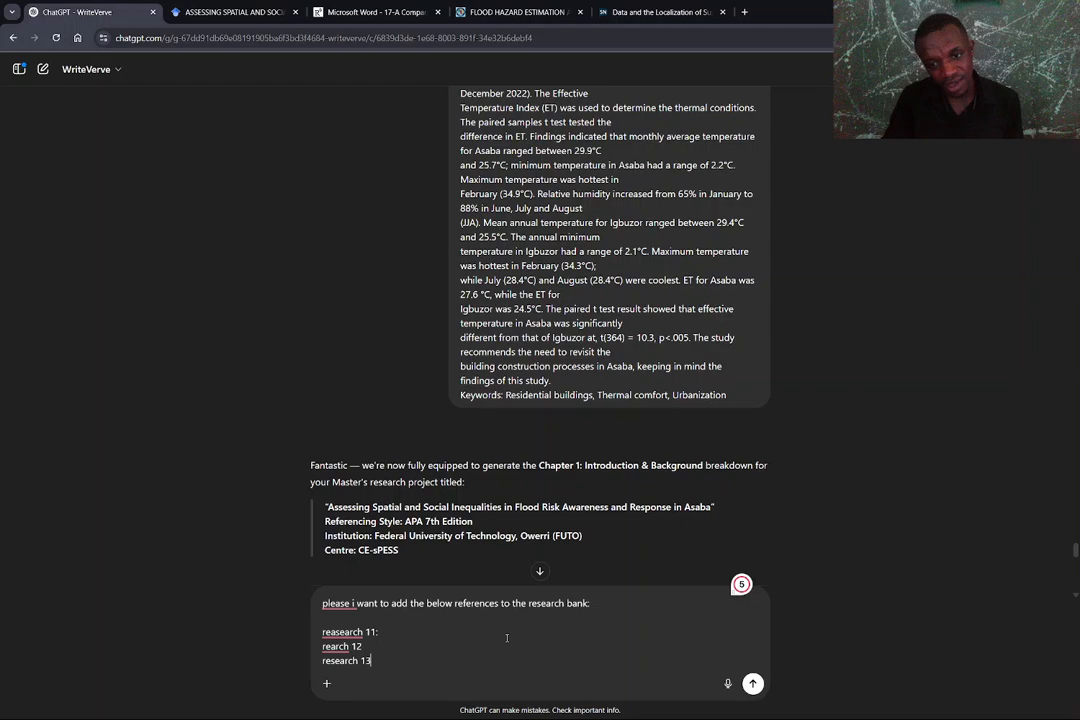
{"action": "key", "text": "ctrl+a"}
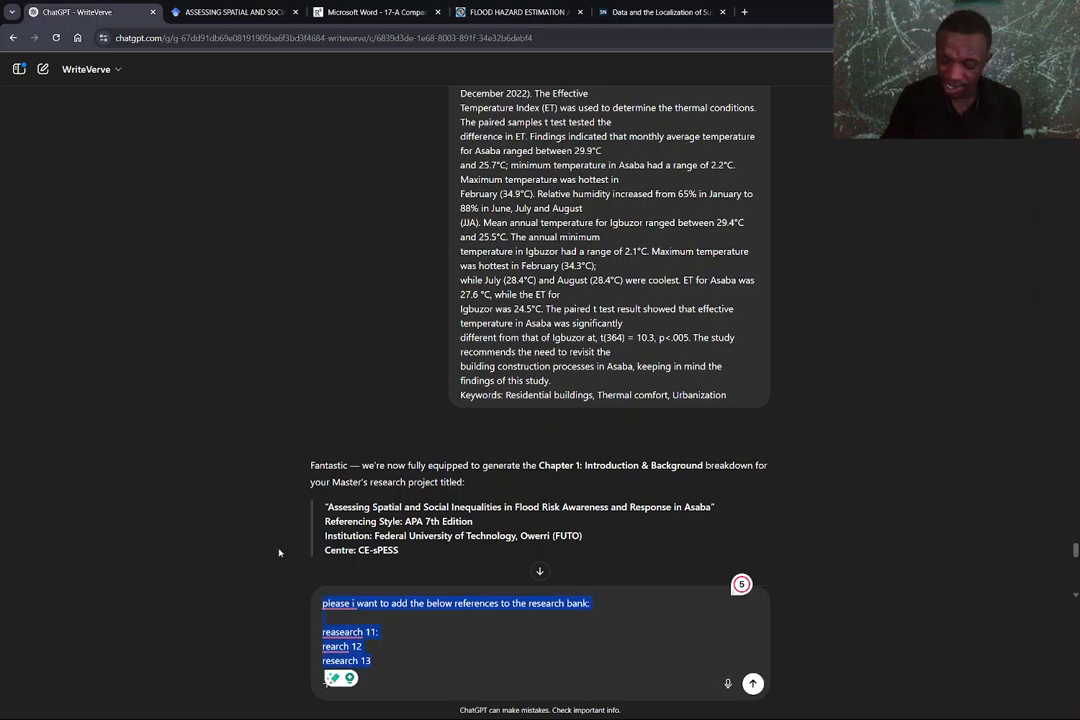
{"action": "key", "text": "BackSpace"}
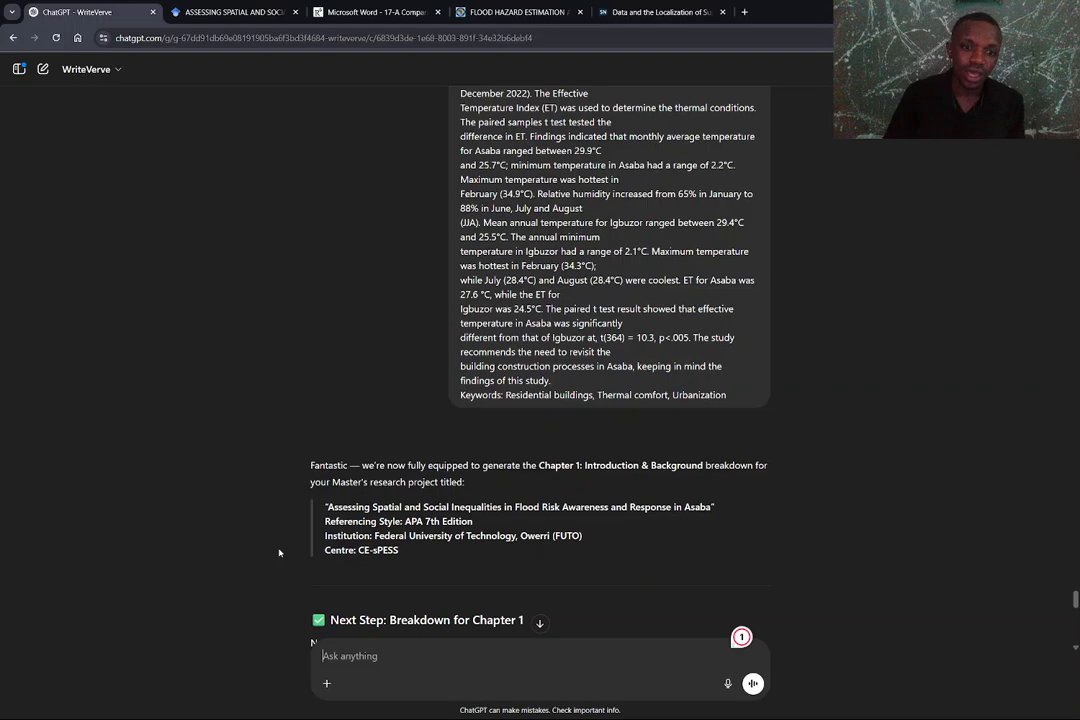
- Examine WriteVerve's Chapter 1 breakdown from the introduction through the research questions, including its closing confirmation request
{"action": "scroll", "coordinate": [497, 535], "scroll_direction": "down", "scroll_amount": 3}
{"action": "scroll", "coordinate": [497, 535], "scroll_direction": "down", "scroll_amount": 1}
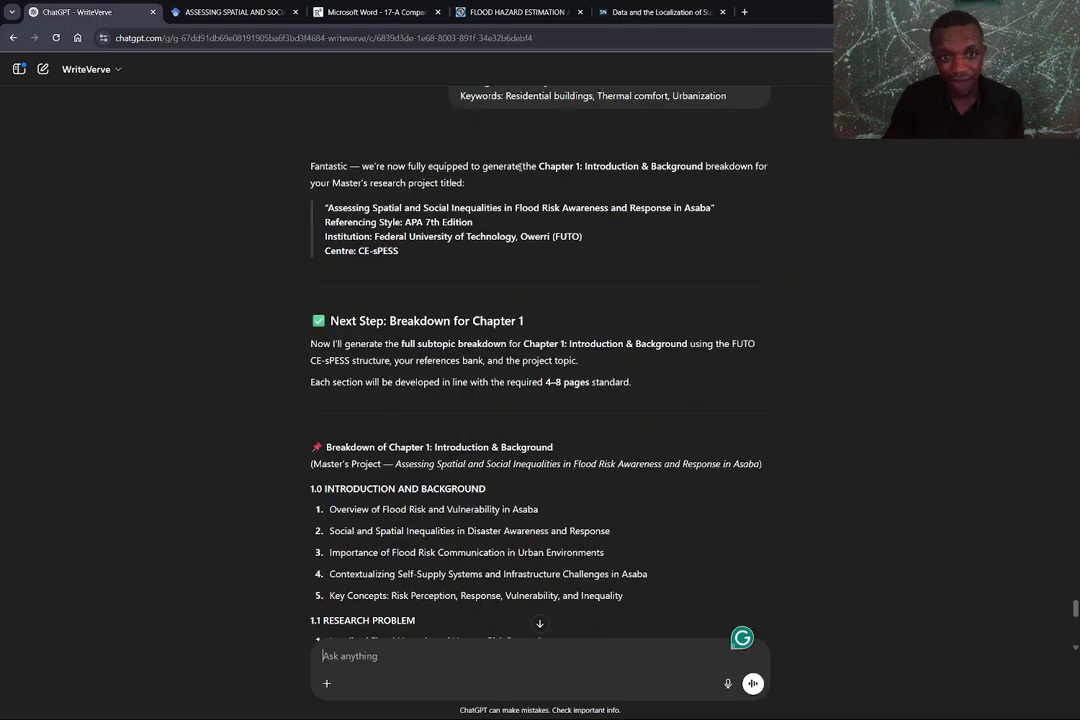
{"action": "scroll", "coordinate": [522, 166], "scroll_direction": "down", "scroll_amount": 2}
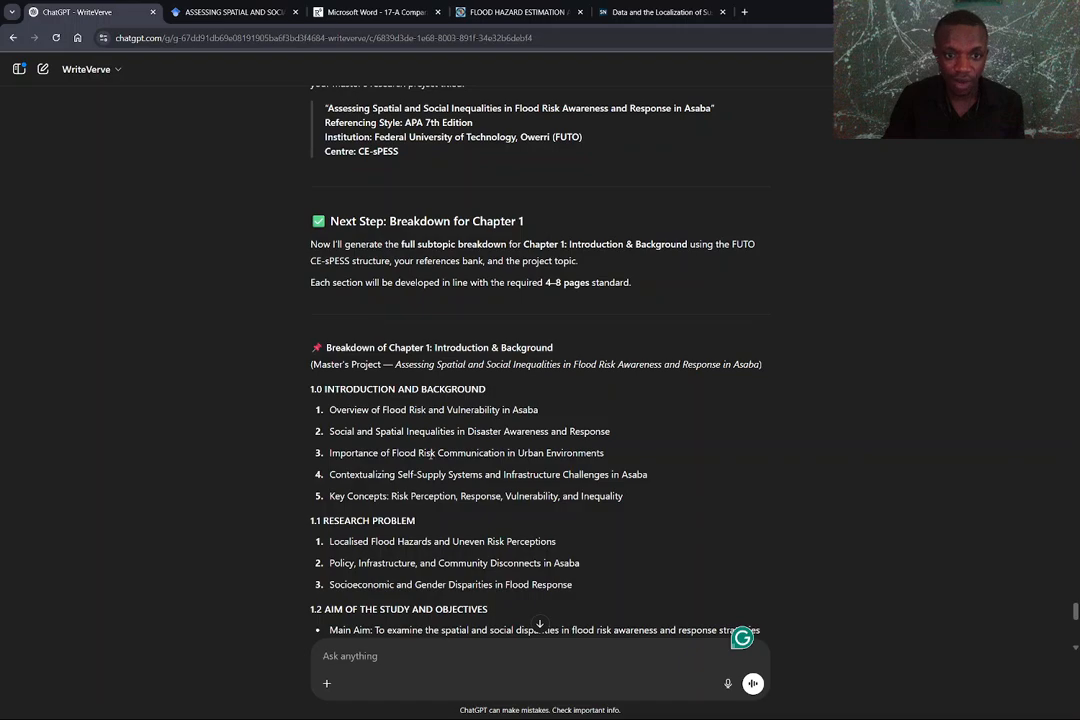
{"action": "scroll", "coordinate": [430, 455], "scroll_direction": "down", "scroll_amount": 3}
{"action": "scroll", "coordinate": [430, 455], "scroll_direction": "down", "scroll_amount": 2}
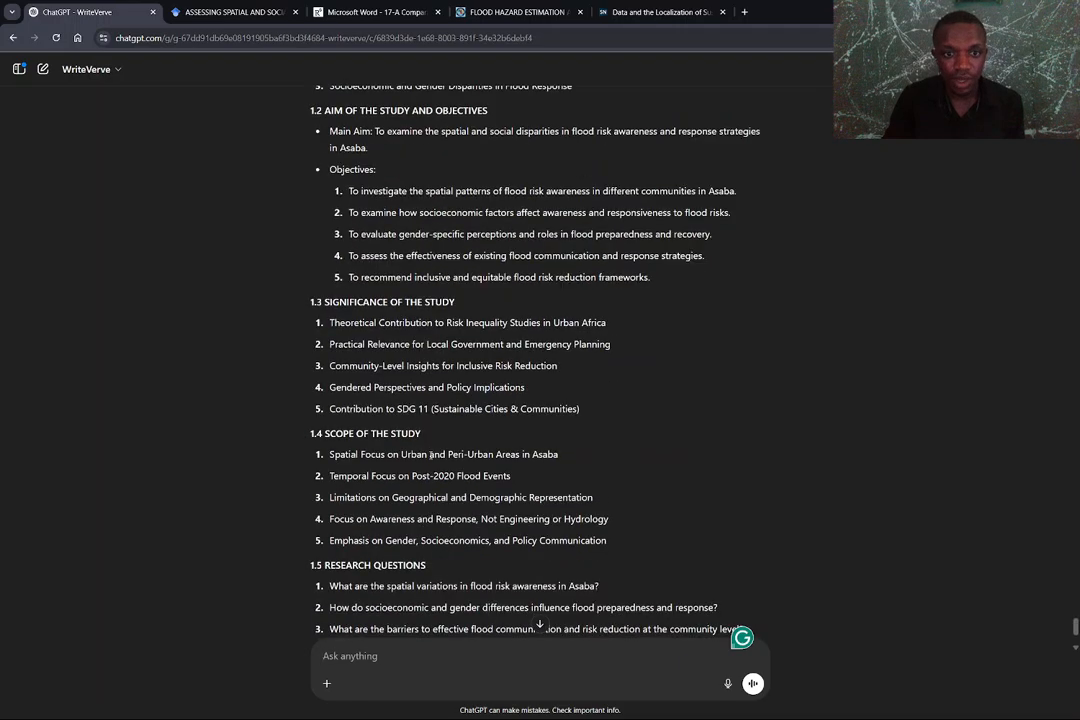
{"action": "scroll", "coordinate": [430, 455], "scroll_direction": "down", "scroll_amount": 1}
{"action": "scroll", "coordinate": [430, 458], "scroll_direction": "down", "scroll_amount": 1}
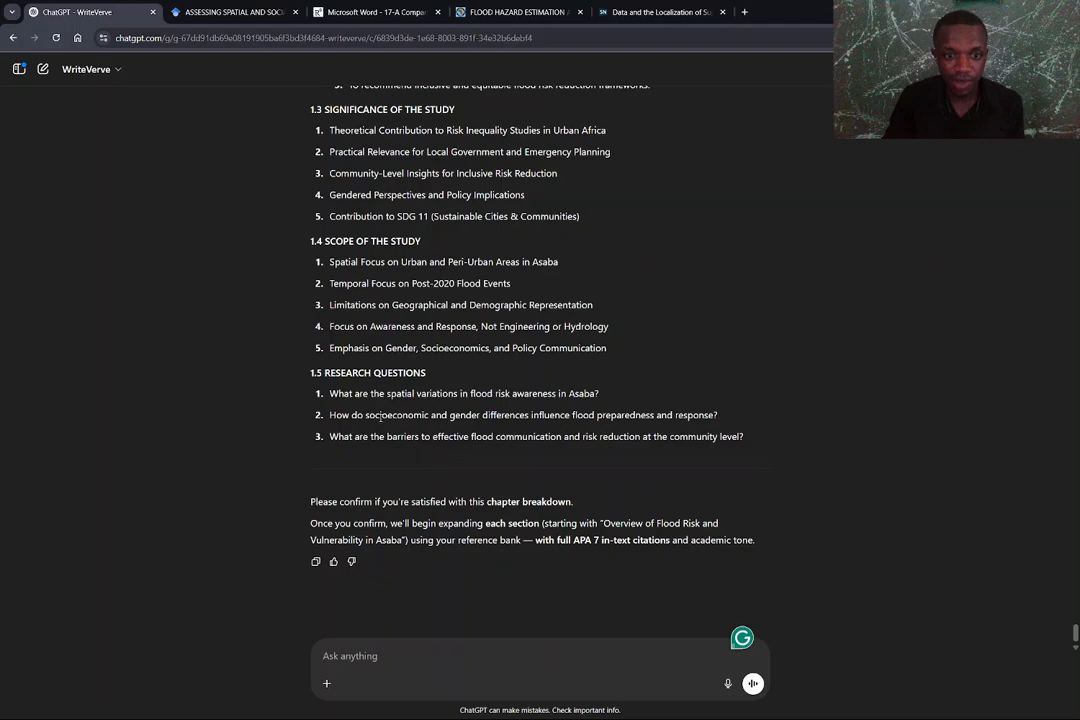
{"action": "scroll", "coordinate": [541, 395], "scroll_direction": "up", "scroll_amount": 5}
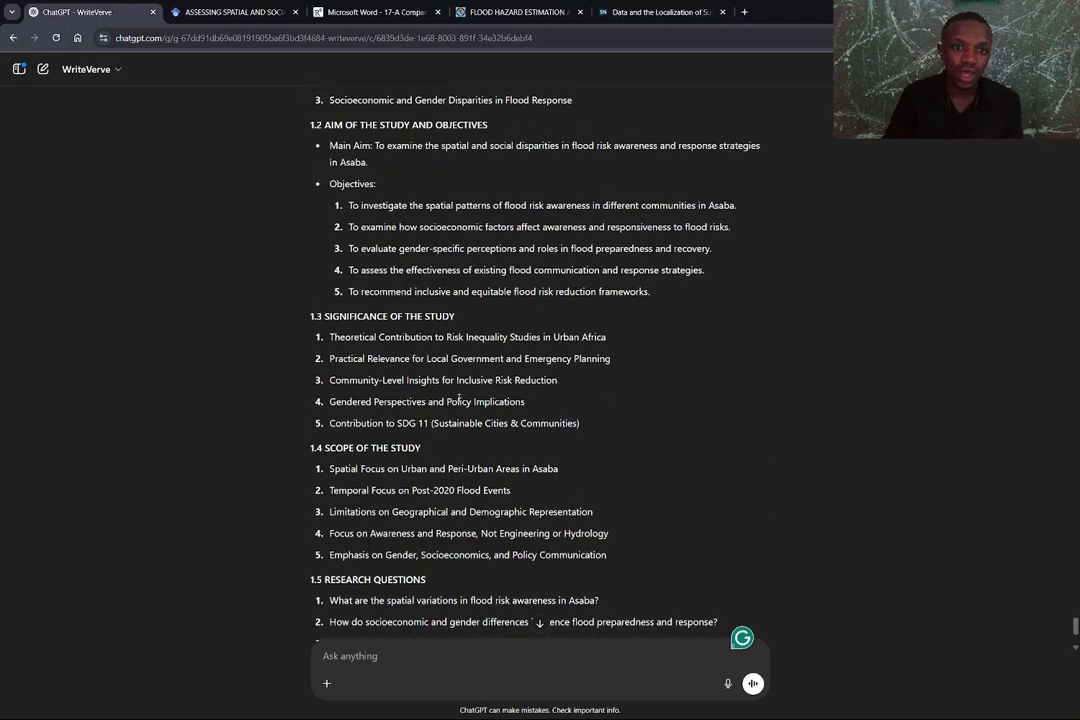
{"action": "scroll", "coordinate": [462, 392], "scroll_direction": "up", "scroll_amount": 2}
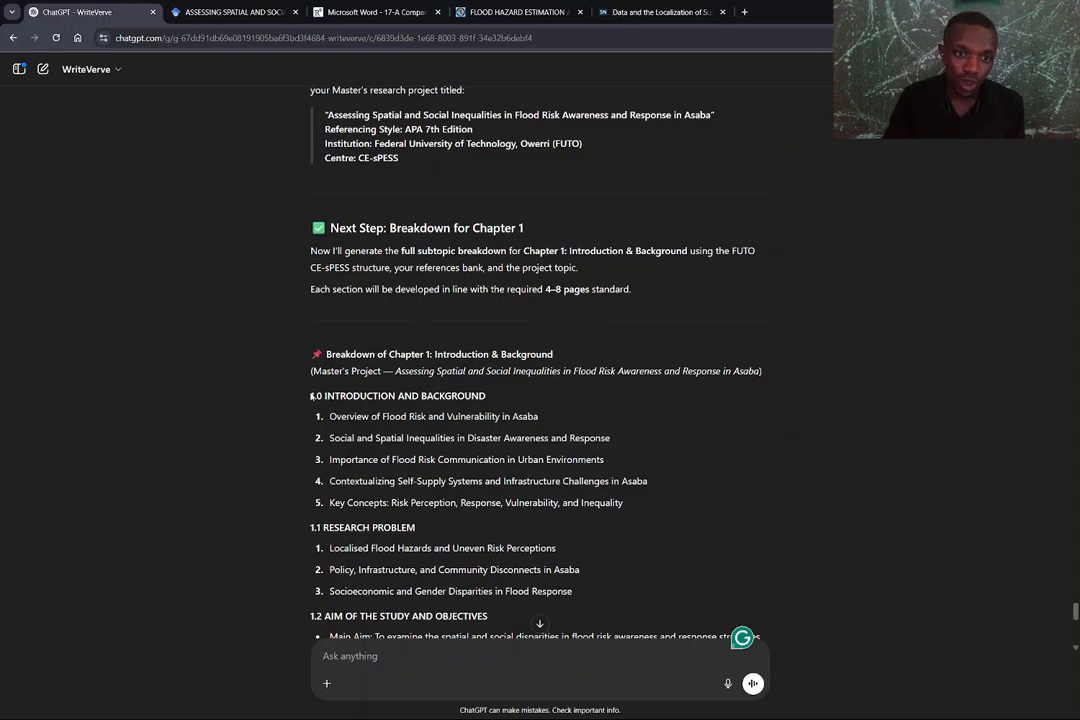
- Copy the Chapter 1 breakdown, sections 1.0 to 1.5, into the Word file Document1 below the project title
{"action": "left_click_drag", "start_coordinate": [311, 400], "coordinate": [757, 441]}
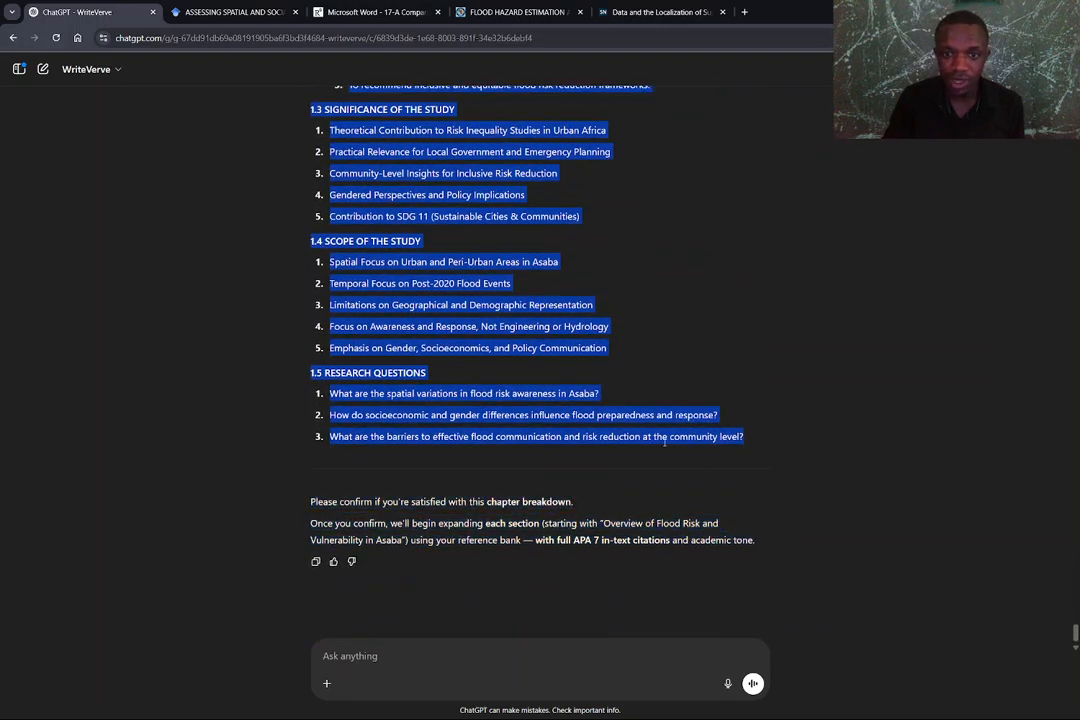
{"action": "right_click", "coordinate": [684, 443]}
{"action": "left_click", "coordinate": [727, 450]}
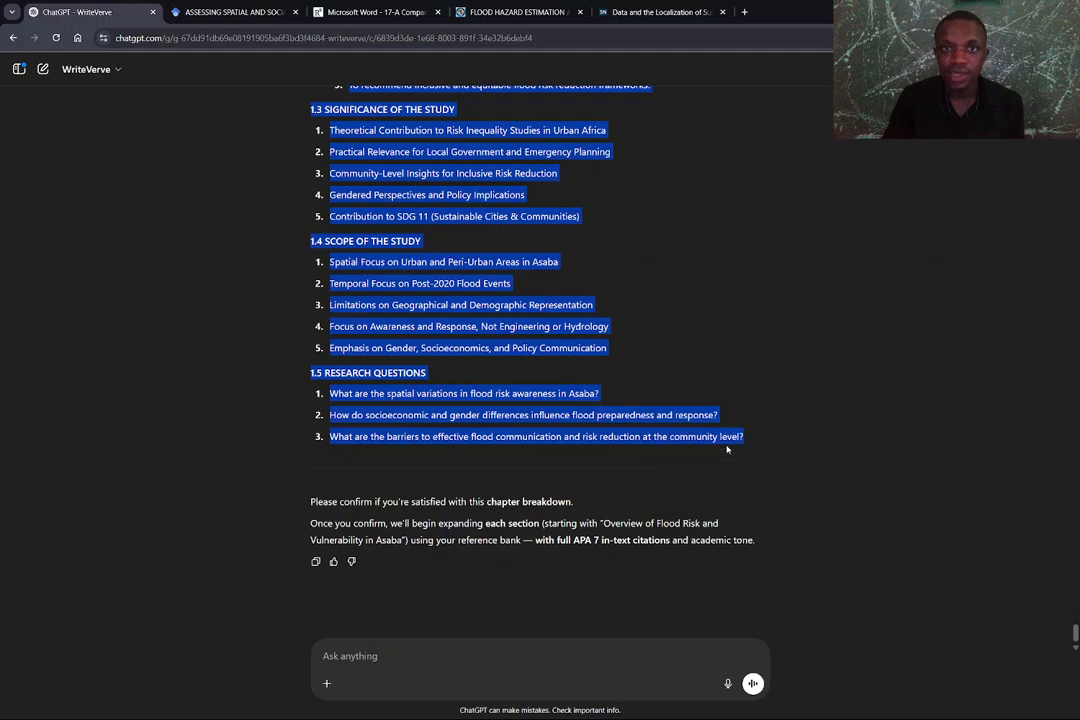
{"action": "mouse_move", "coordinate": [821, 714]}
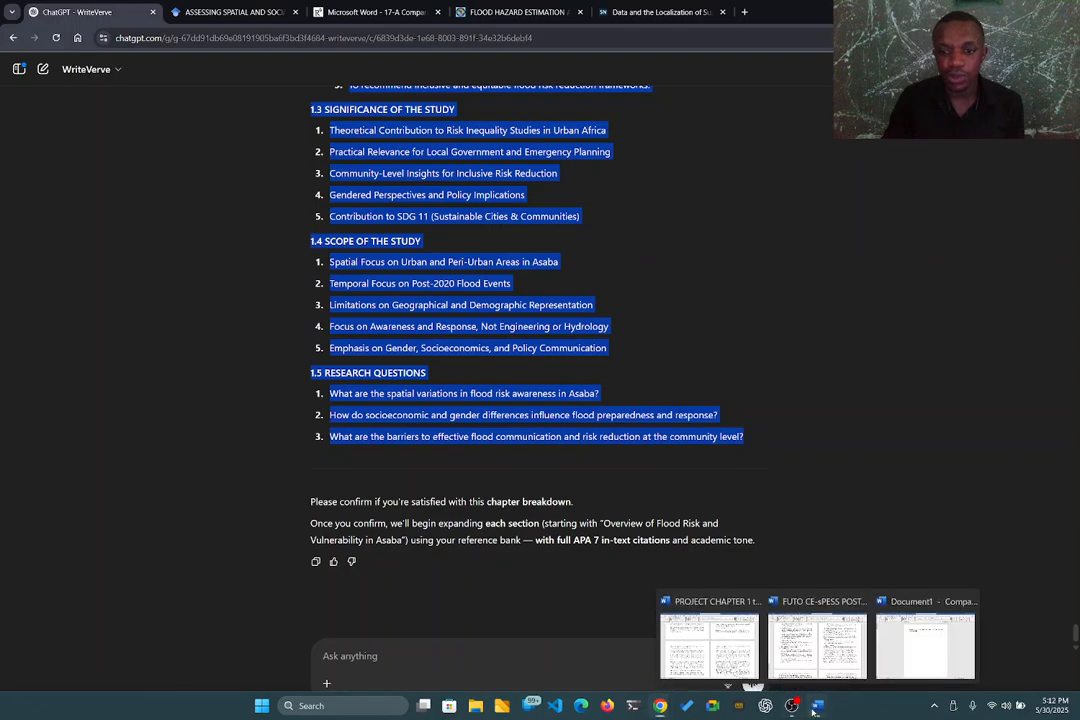
{"action": "left_click", "coordinate": [925, 645]}
{"action": "left_click", "coordinate": [437, 230]}
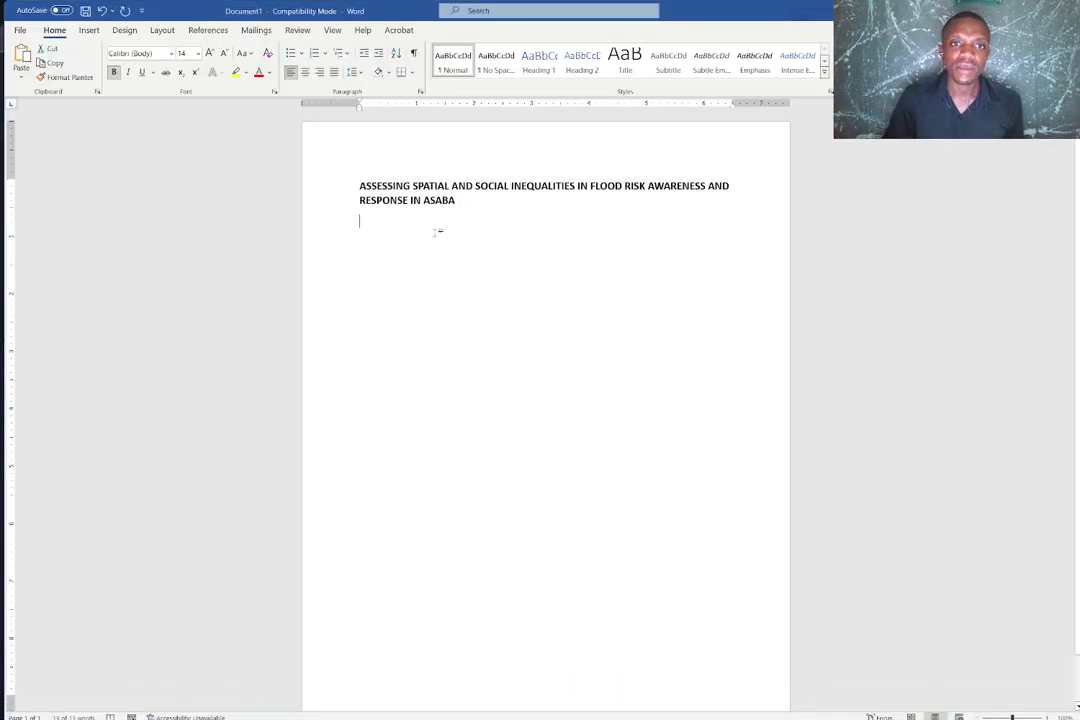
{"action": "key", "text": "ctrl+v"}
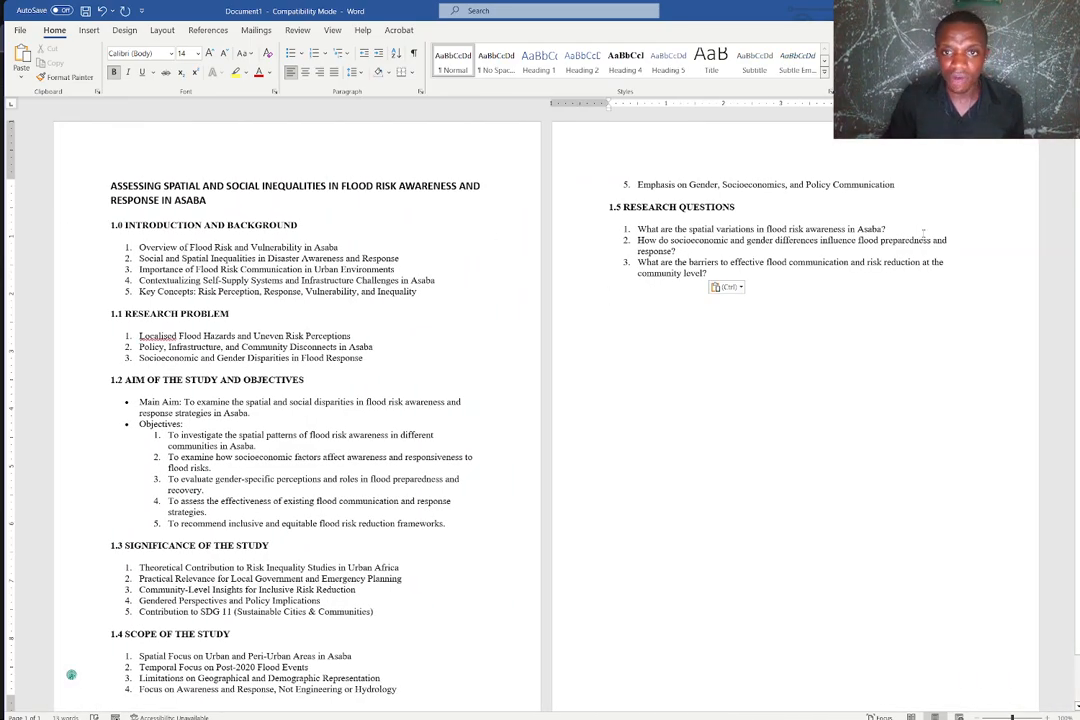
{"action": "scroll", "coordinate": [392, 350], "scroll_direction": "down", "scroll_amount": 1}
{"action": "scroll", "coordinate": [392, 350], "scroll_direction": "up", "scroll_amount": 1}
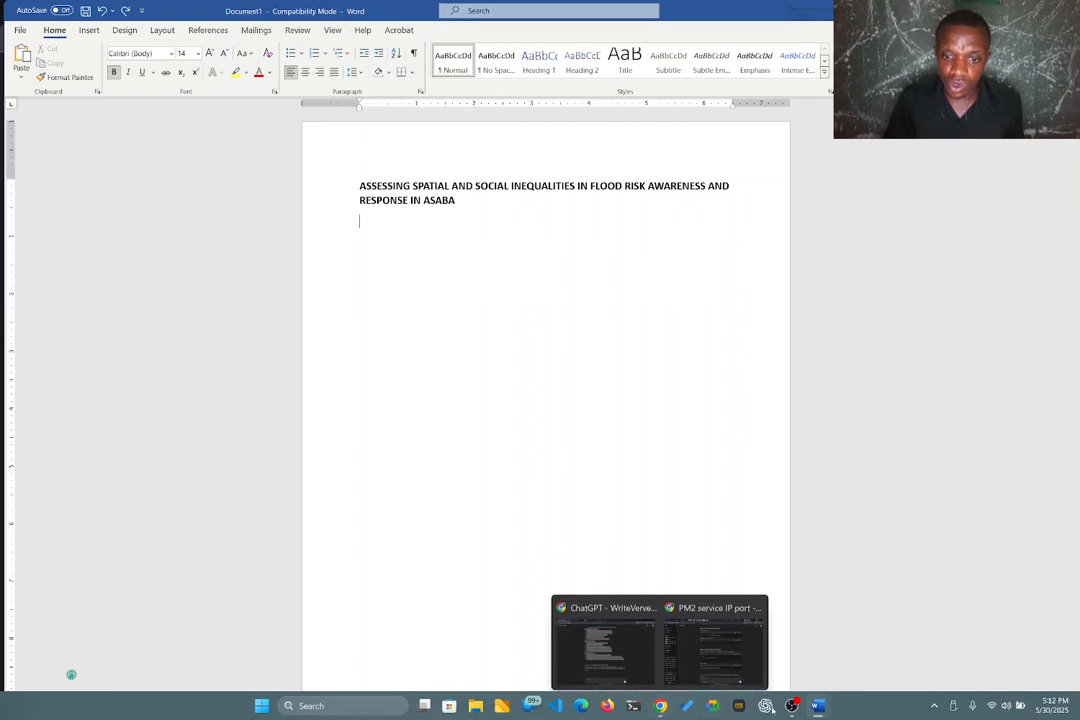
- Switch back to the WriteVerve chat in Chrome and approve the chapter breakdown with the message "go on"
{"action": "mouse_move", "coordinate": [654, 715]}
{"action": "left_click", "coordinate": [605, 648]}
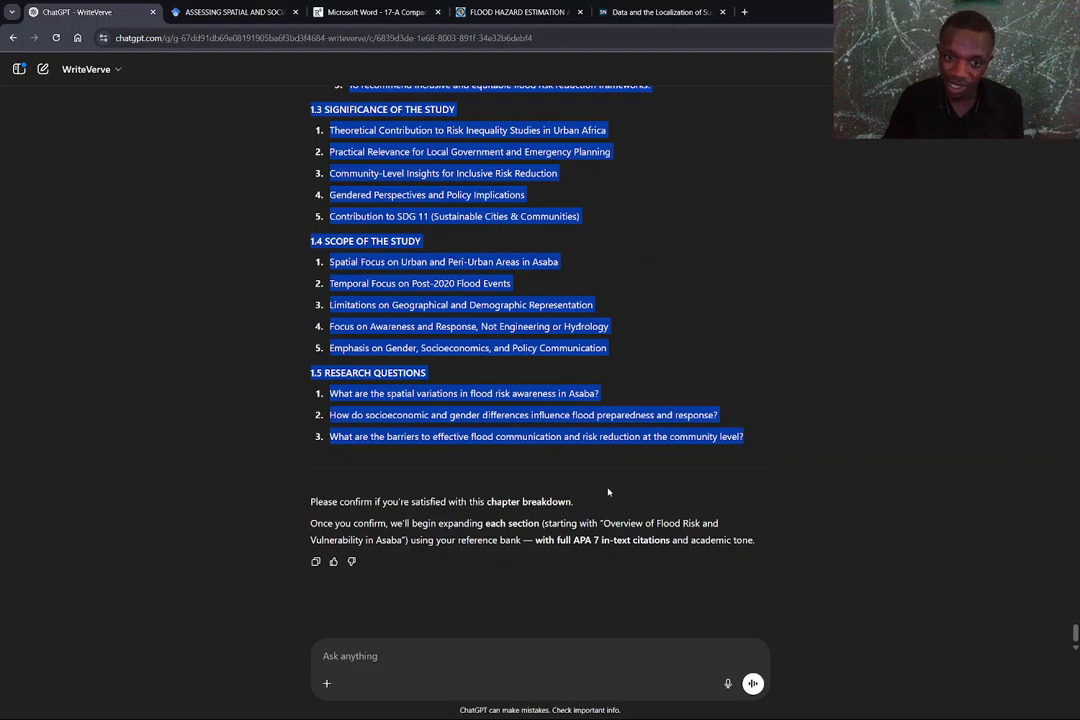
{"action": "left_click", "coordinate": [369, 659]}
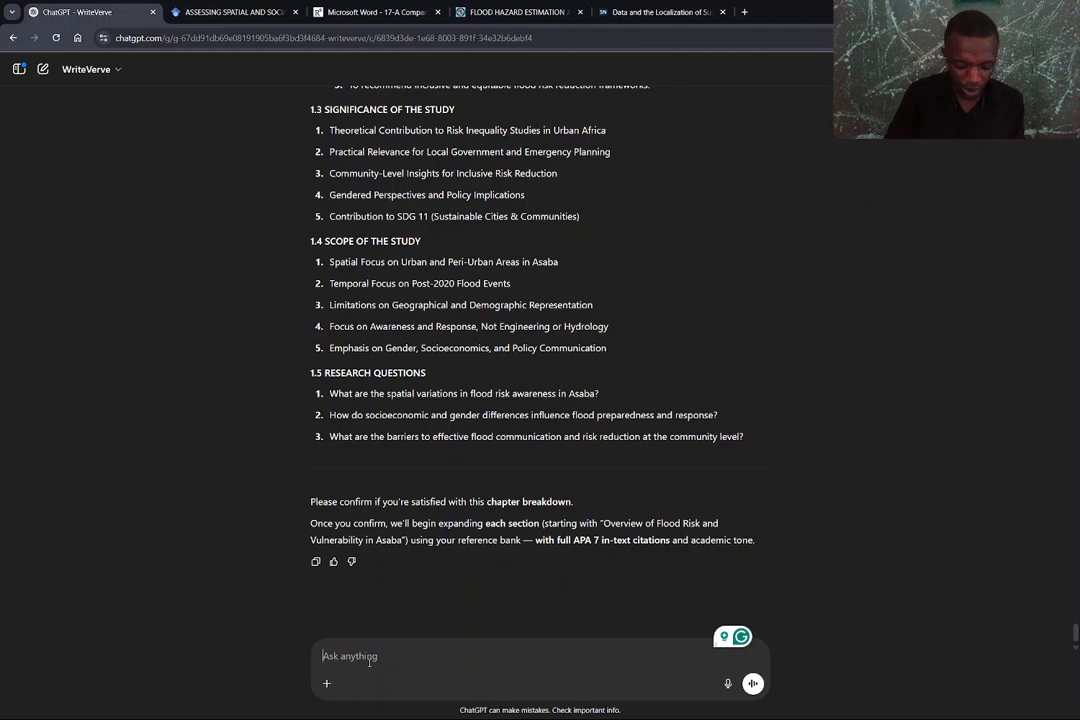
{"action": "type", "text": "go on"}
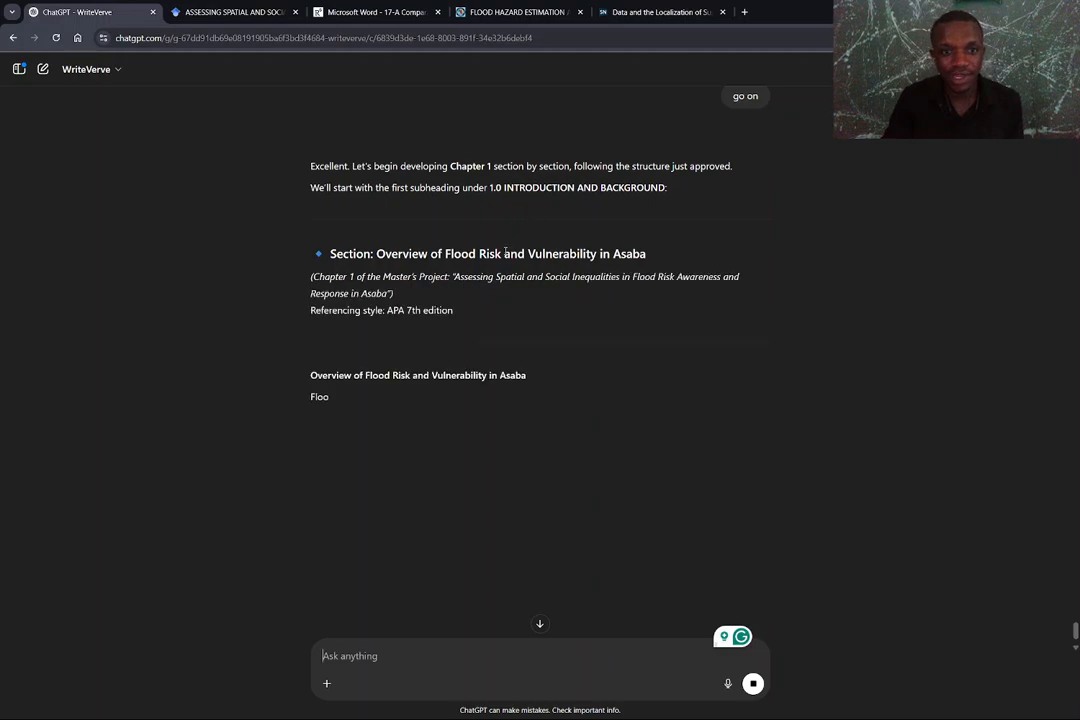
- Read through the generated section "Overview of Flood Risk and Vulnerability in Asaba", checking its in-text citations and closing questions
{"action": "scroll", "coordinate": [491, 401], "scroll_direction": "down", "scroll_amount": 1}
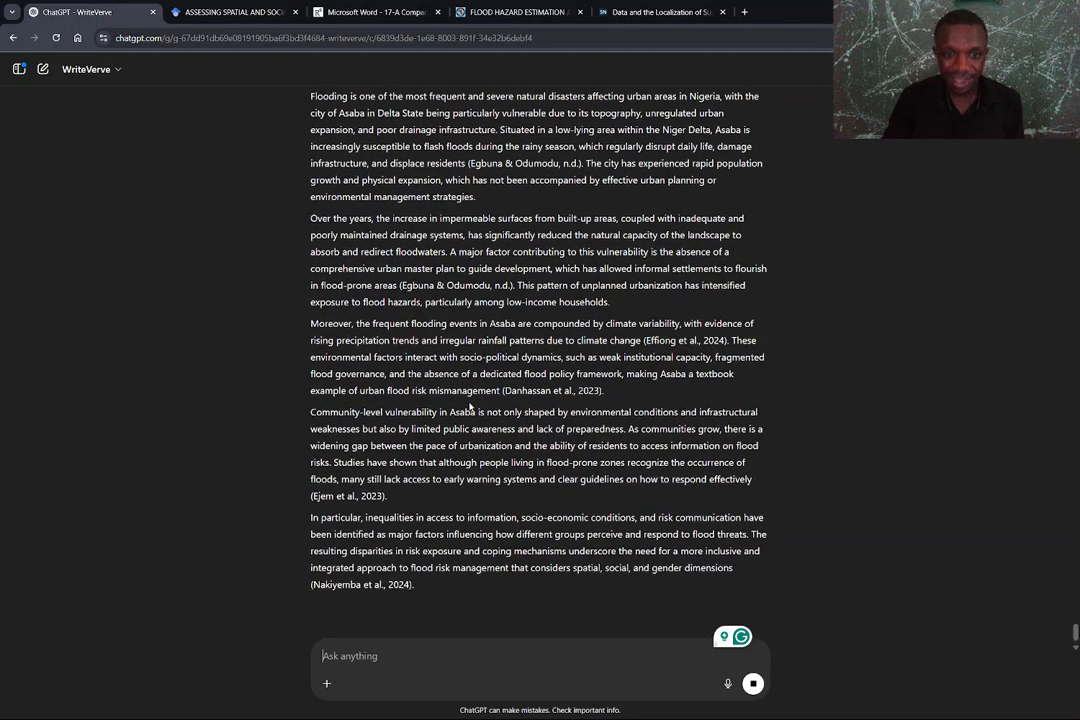
{"action": "scroll", "coordinate": [475, 392], "scroll_direction": "up", "scroll_amount": 2}
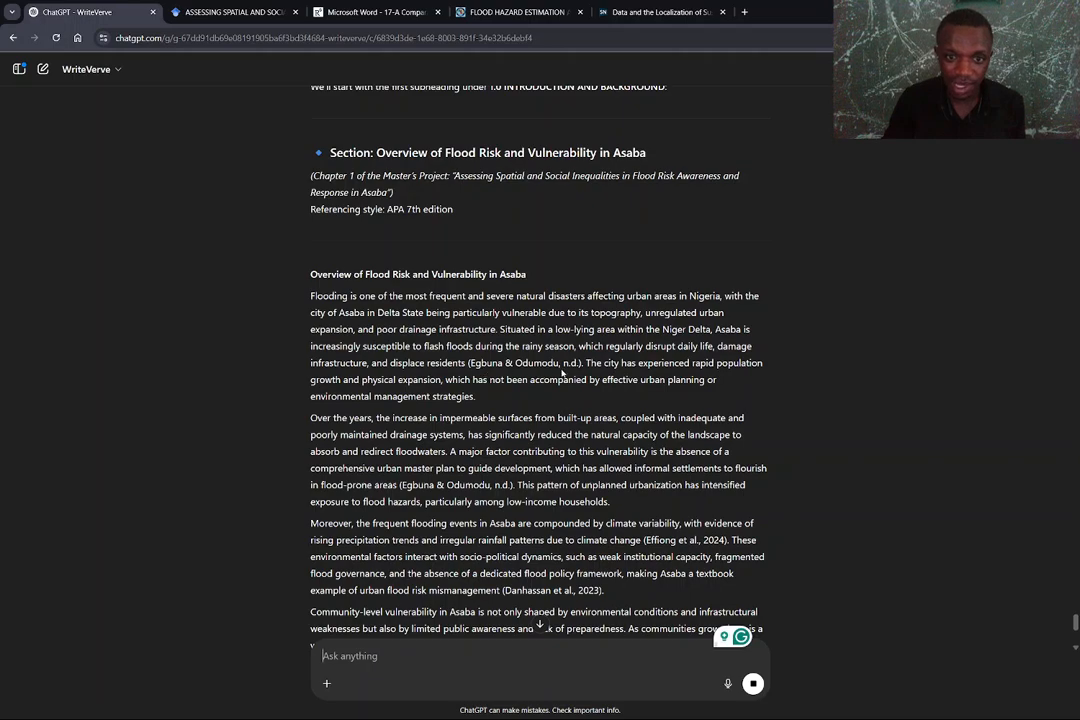
{"action": "left_click_drag", "start_coordinate": [563, 363], "coordinate": [577, 363]}
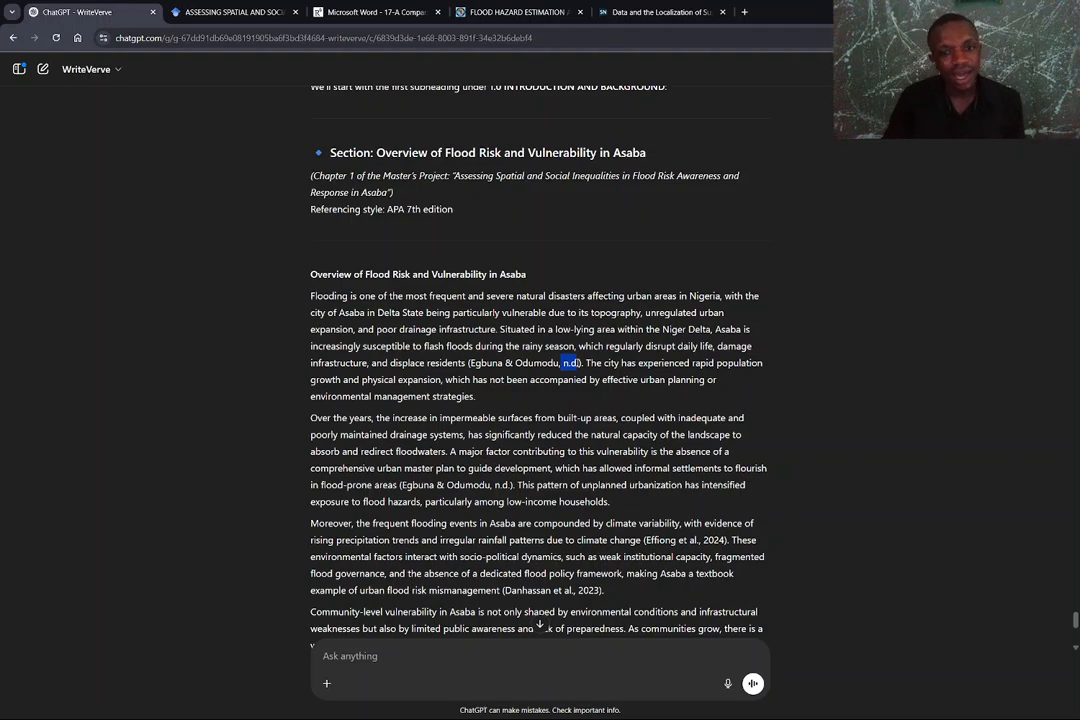
{"action": "left_click", "coordinate": [540, 624]}
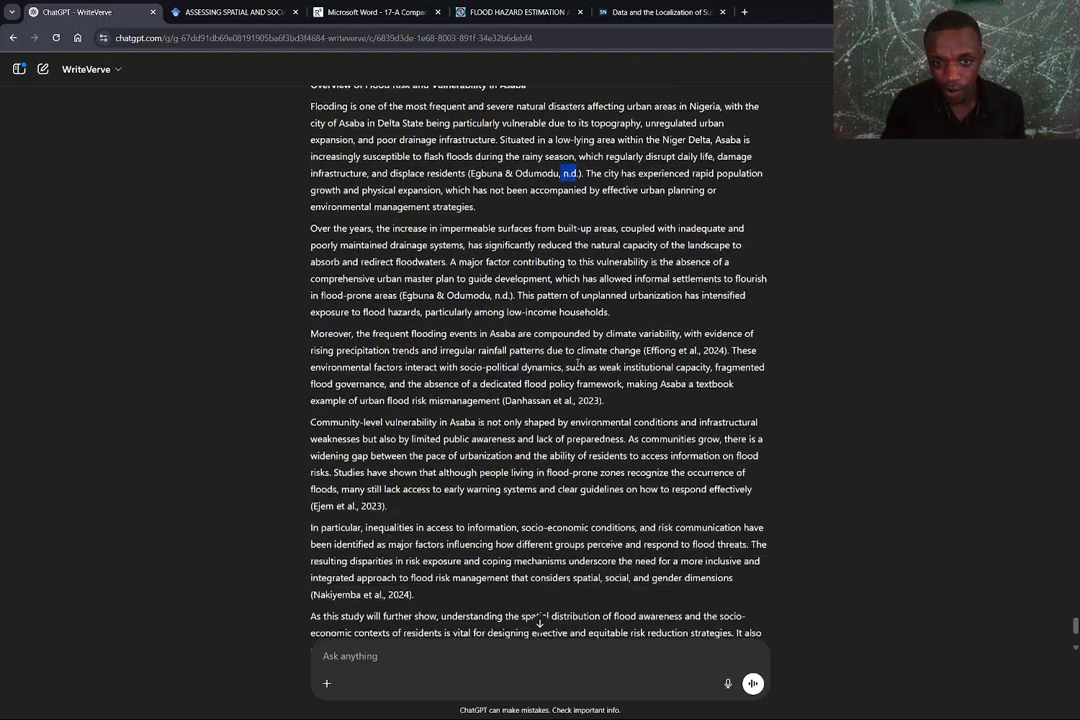
{"action": "scroll", "coordinate": [577, 363], "scroll_direction": "down", "scroll_amount": 1}
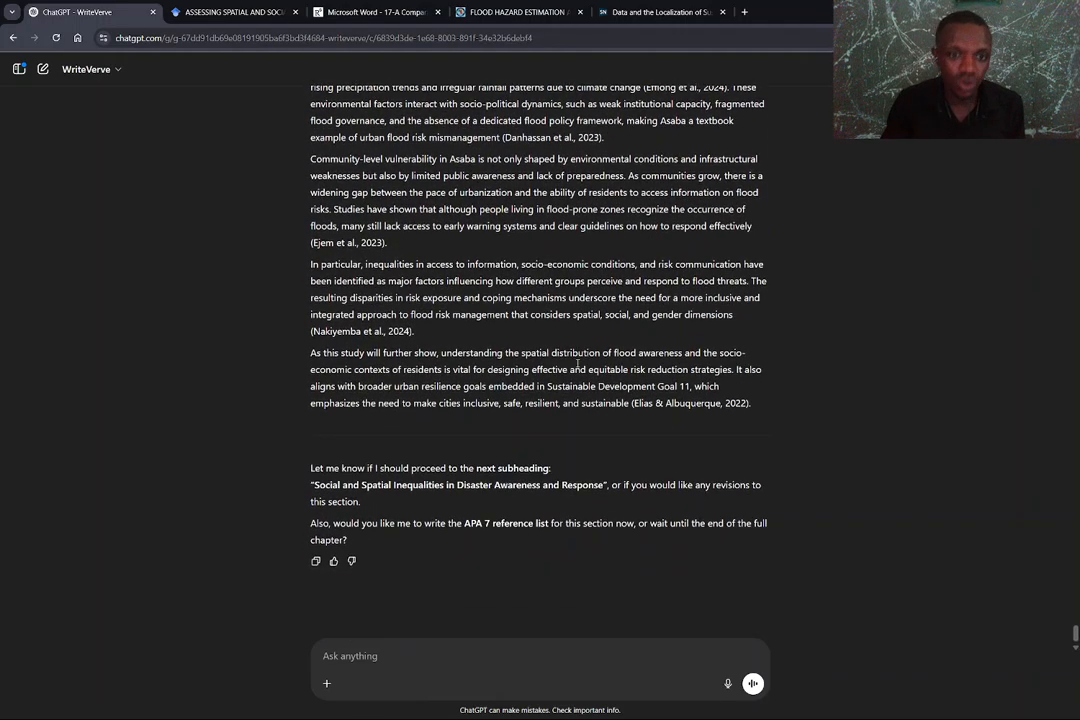
{"action": "scroll", "coordinate": [577, 363], "scroll_direction": "up", "scroll_amount": 8}
{"action": "scroll", "coordinate": [577, 363], "scroll_direction": "down", "scroll_amount": 4}
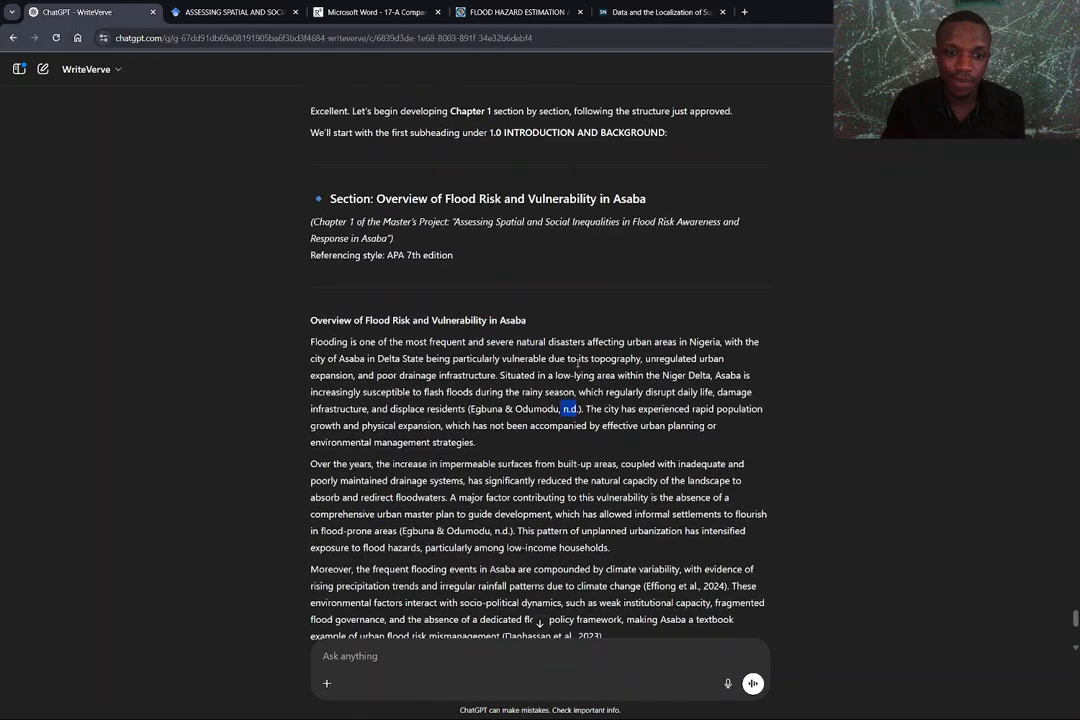
{"action": "scroll", "coordinate": [577, 363], "scroll_direction": "up", "scroll_amount": 2}
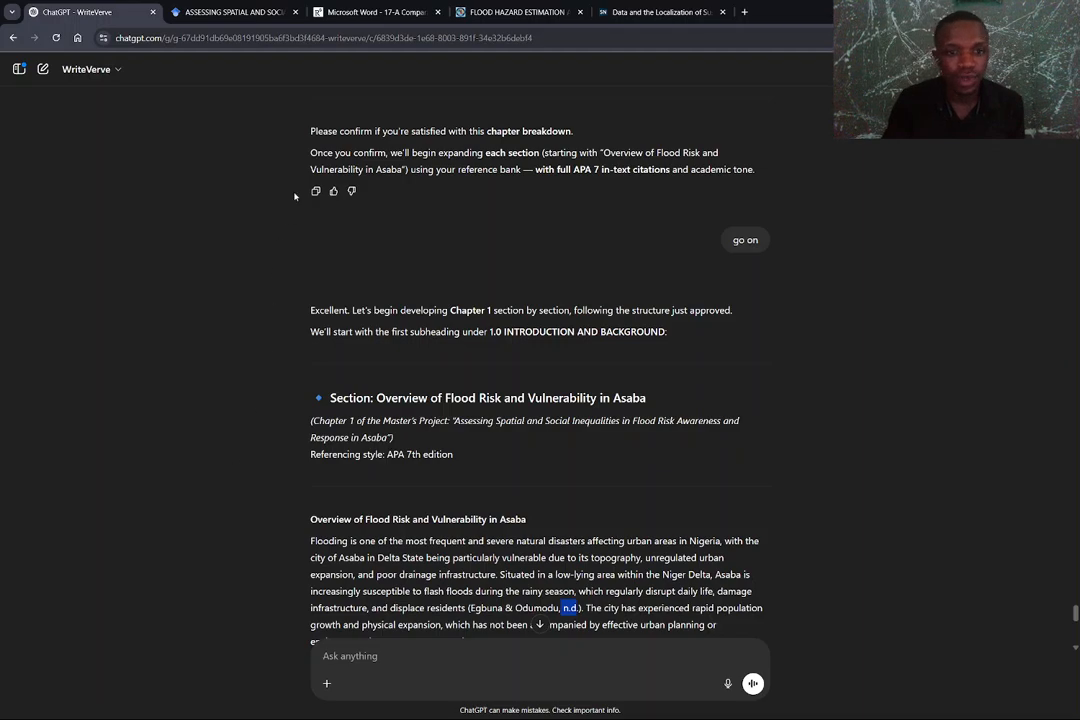
{"action": "scroll", "coordinate": [313, 421], "scroll_direction": "down", "scroll_amount": 1}
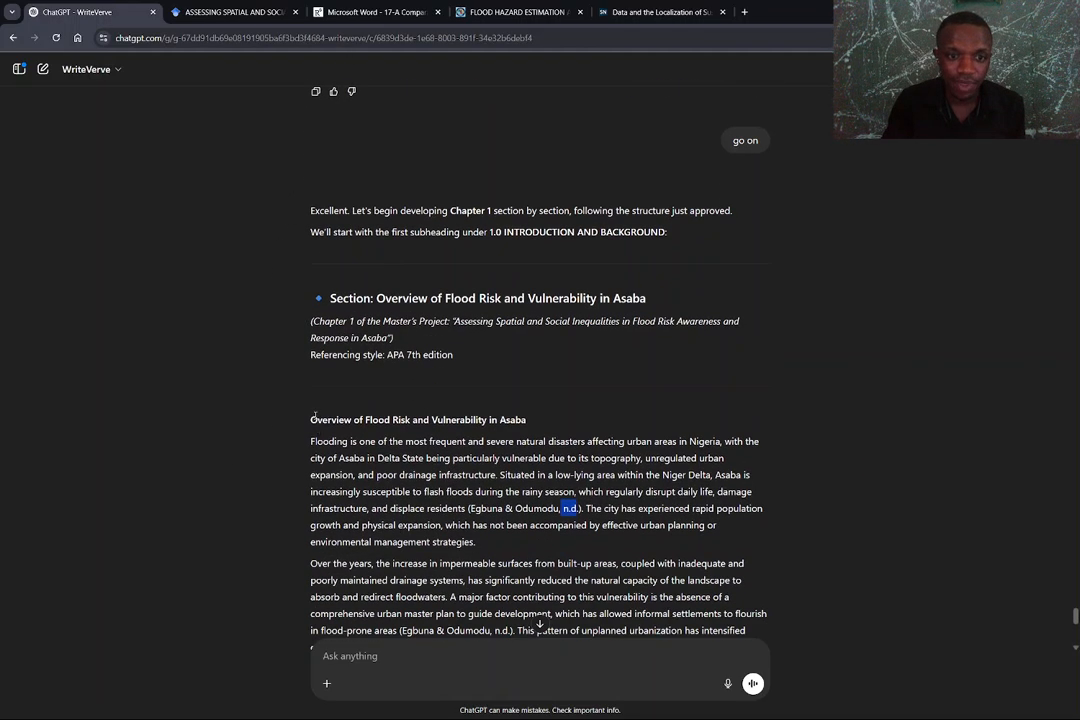
{"action": "scroll", "coordinate": [378, 440], "scroll_direction": "down", "scroll_amount": 5}
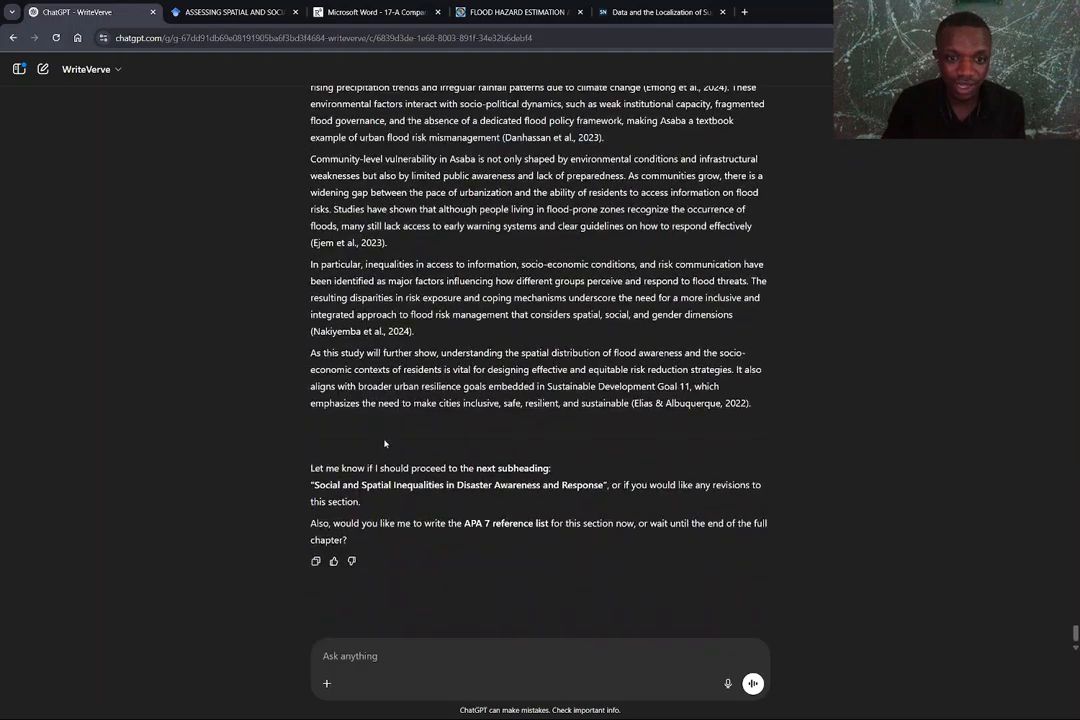
{"action": "scroll", "coordinate": [385, 440], "scroll_direction": "up", "scroll_amount": 4}
{"action": "scroll", "coordinate": [385, 441], "scroll_direction": "up", "scroll_amount": 1}
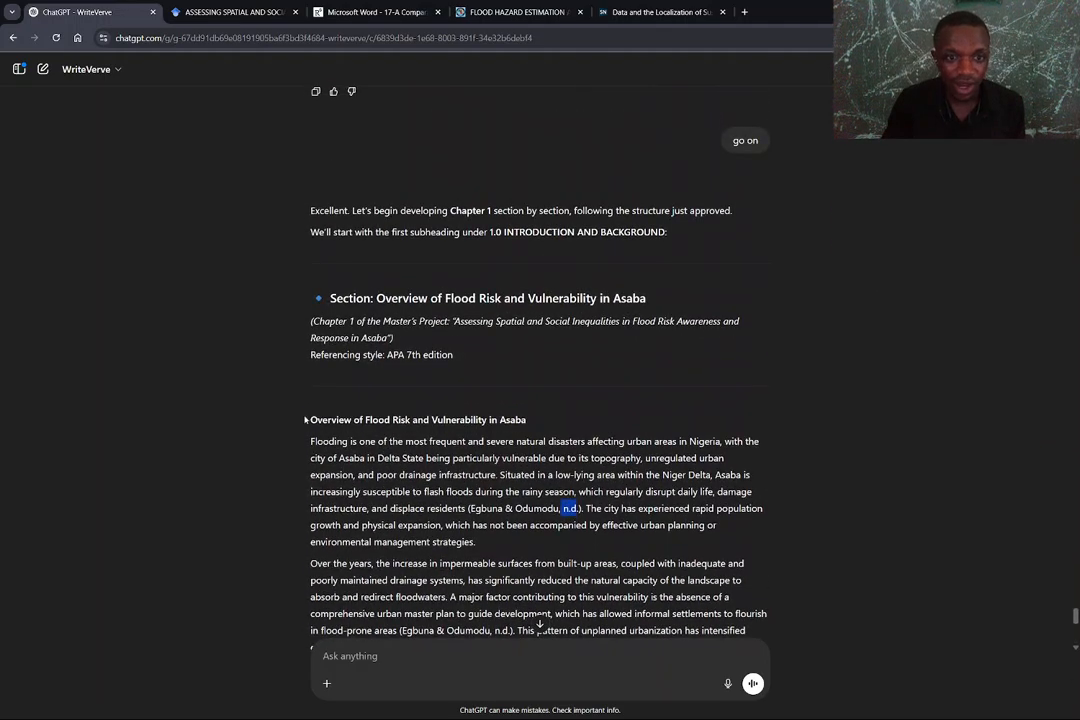
- Copy the full "Overview of Flood Risk and Vulnerability in Asaba" text, from its heading to the last paragraph, and switch to Document1 in Word
{"action": "left_click_drag", "start_coordinate": [305, 420], "coordinate": [793, 415]}
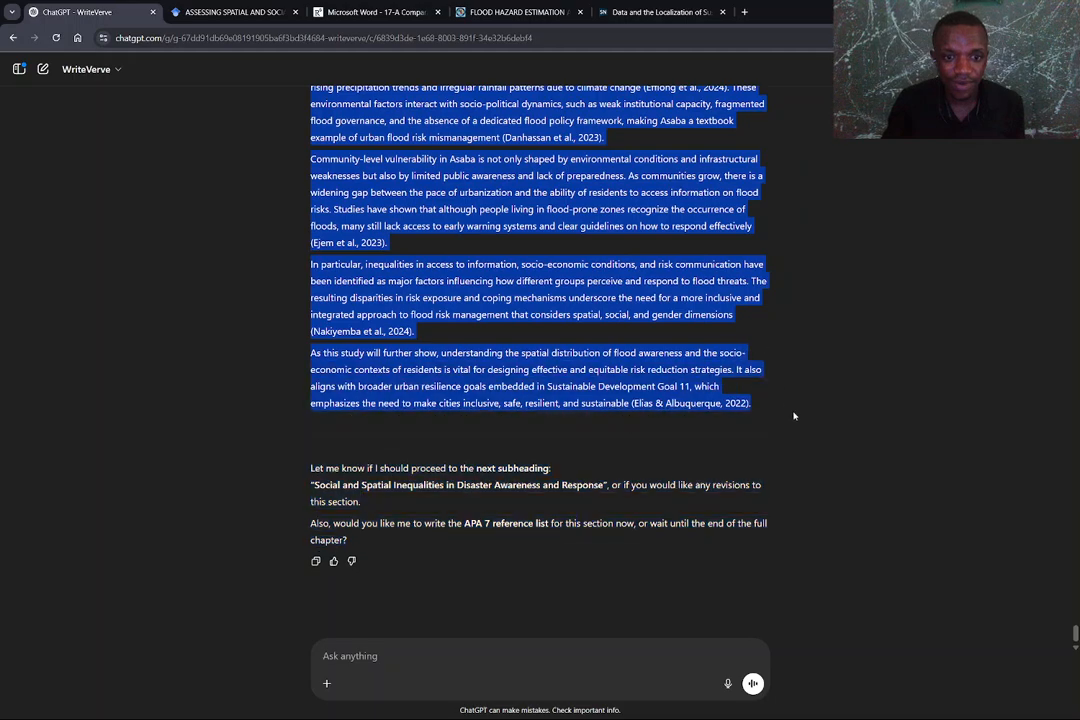
{"action": "right_click", "coordinate": [755, 400]}
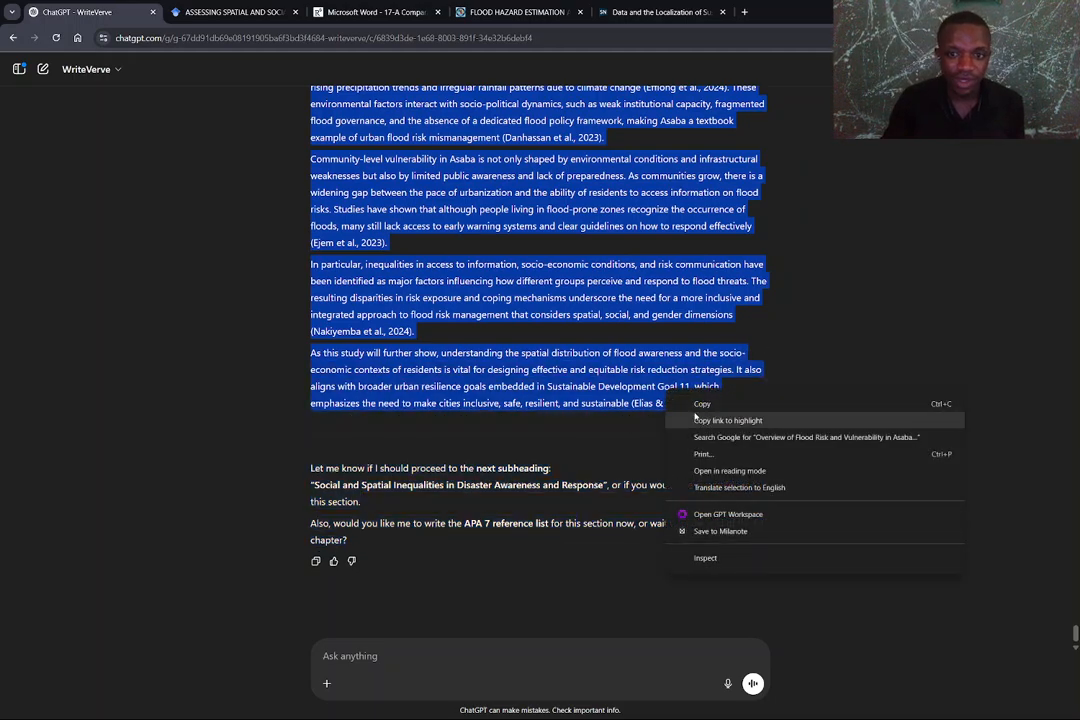
{"action": "left_click", "coordinate": [770, 403]}
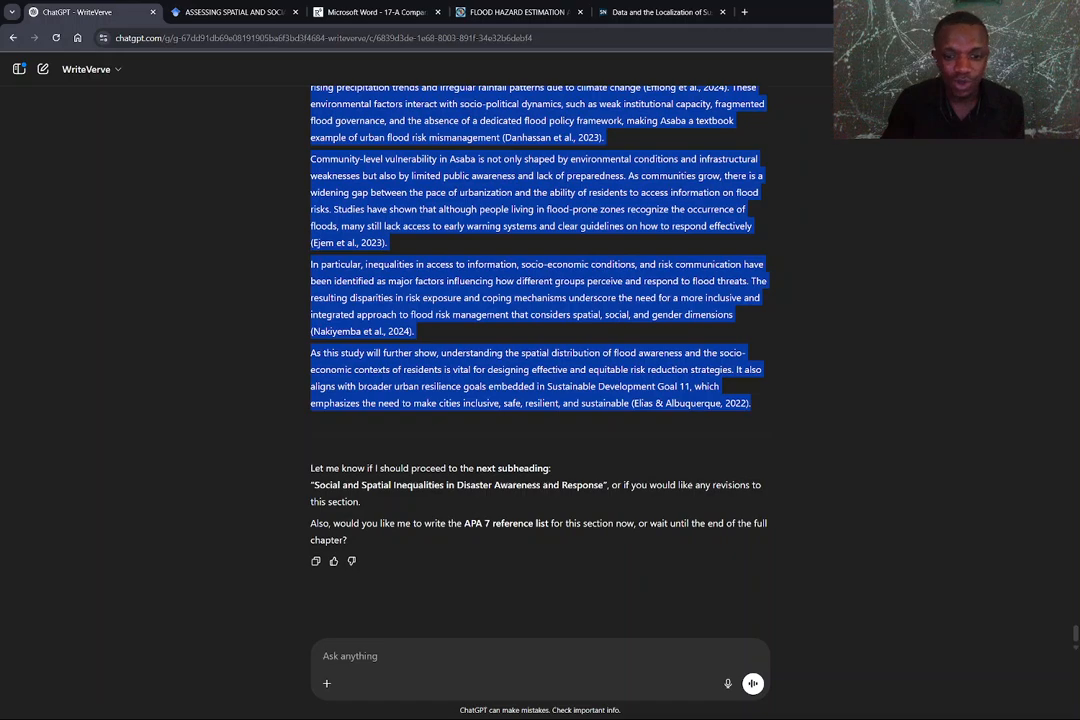
{"action": "left_click", "coordinate": [818, 705]}
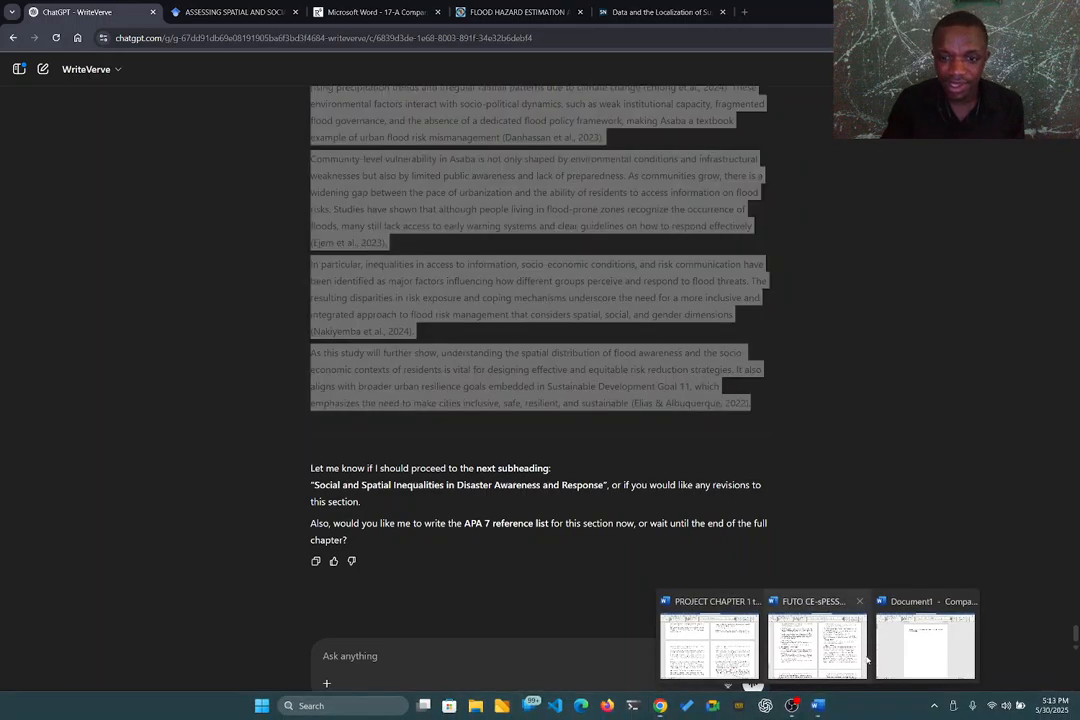
{"action": "left_click", "coordinate": [922, 645]}
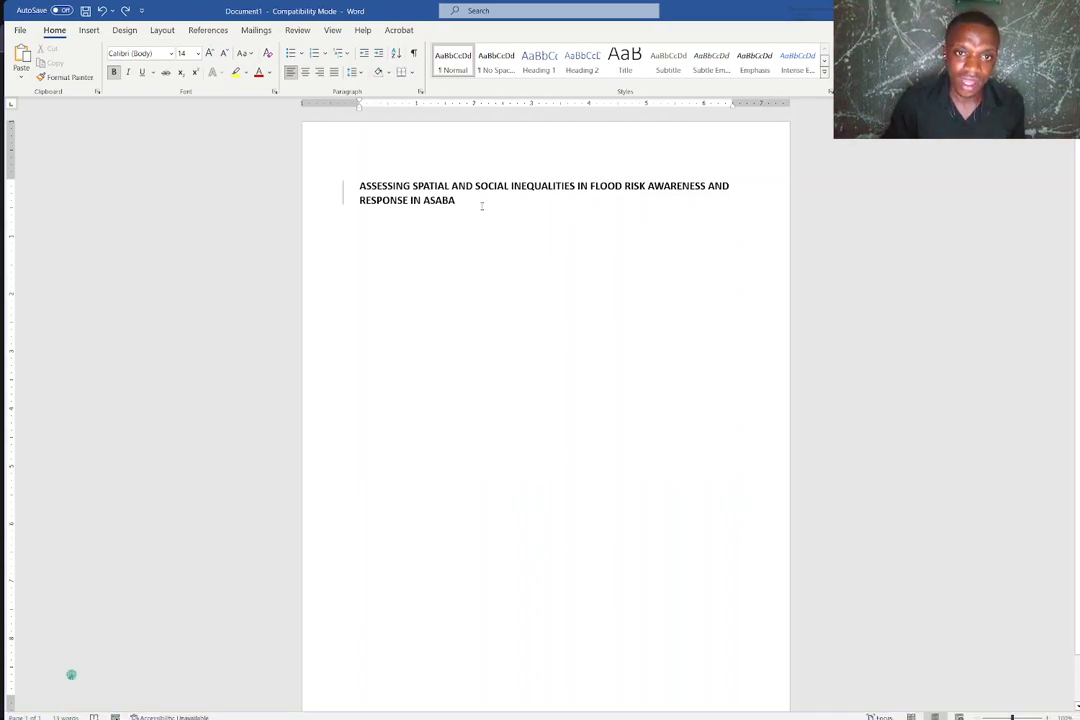
- Paste the copied "Overview of Flood Risk and Vulnerability in Asaba" section below the document title
{"action": "left_click_drag", "start_coordinate": [342, 186], "coordinate": [342, 199]}
{"action": "left_click", "coordinate": [384, 241]}
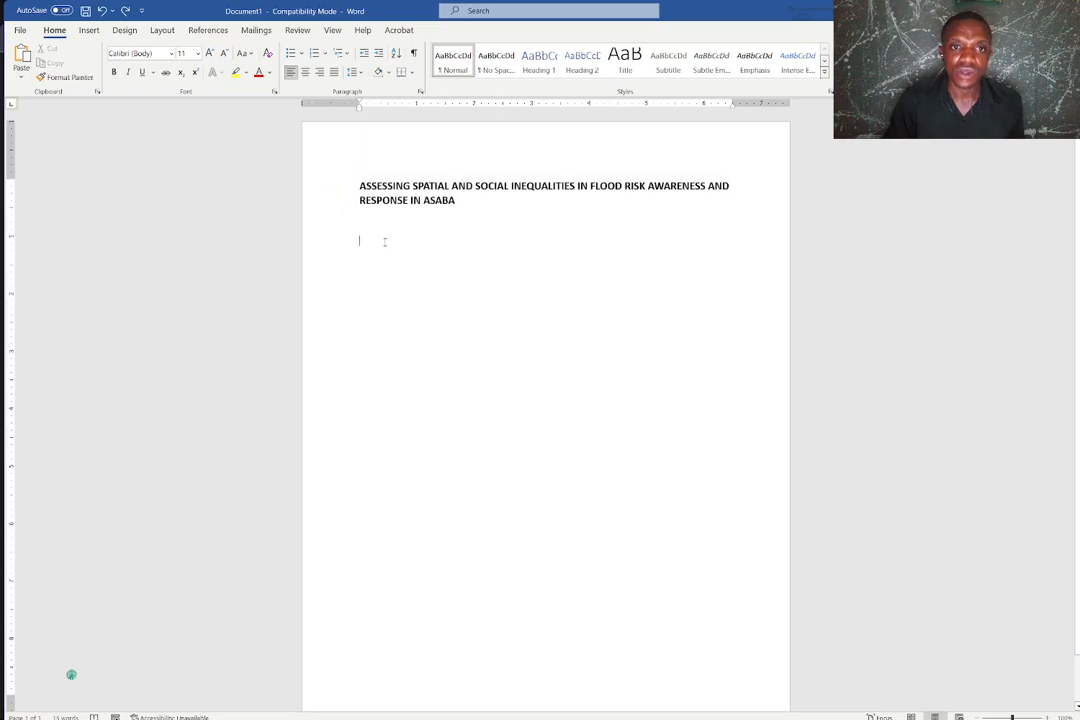
{"action": "key", "text": "ctrl+v"}
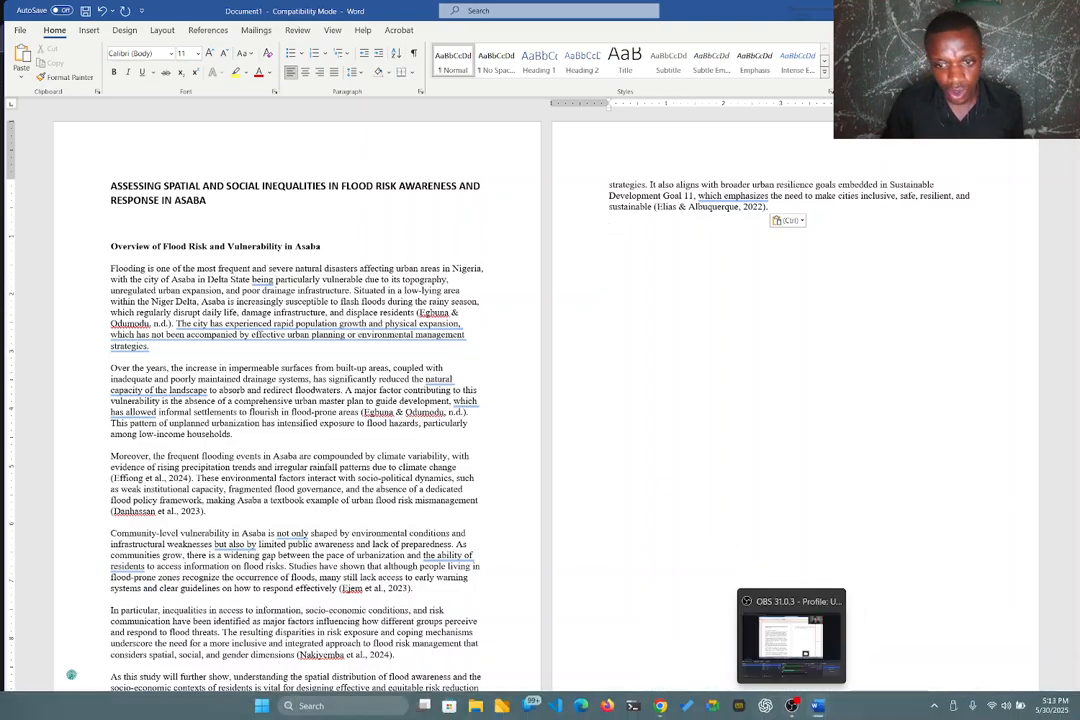
- Switch to the WriteVerve chat in ChatGPT and send the prompt "continue" to generate the next subheading
{"action": "mouse_move", "coordinate": [660, 705]}
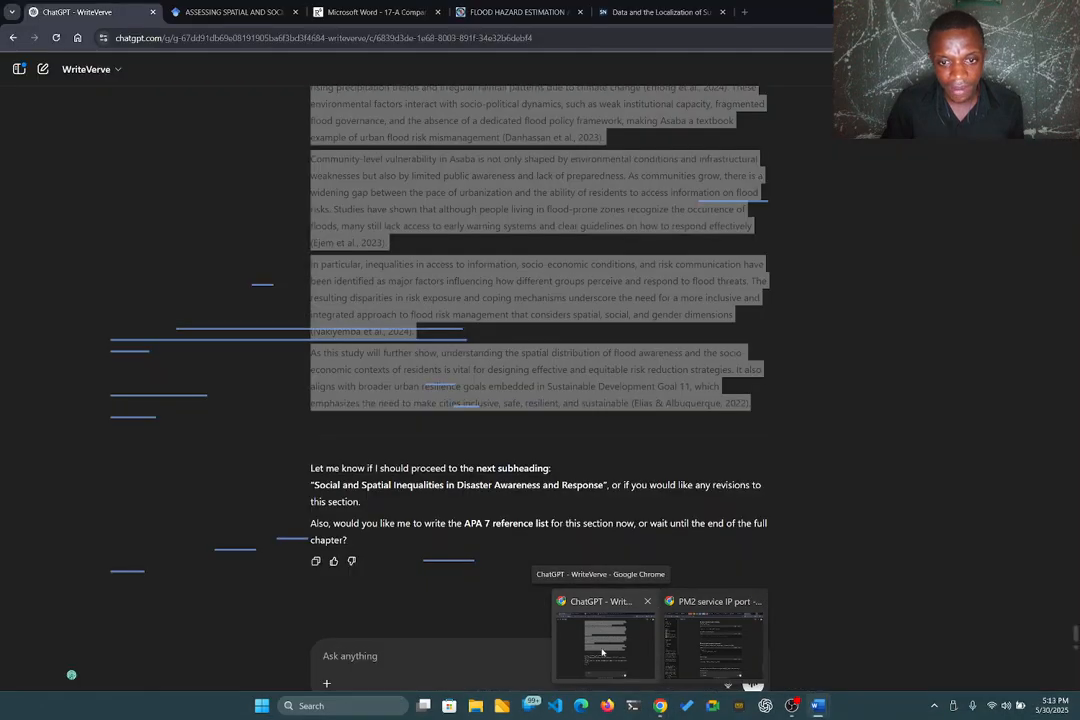
{"action": "left_click", "coordinate": [602, 652]}
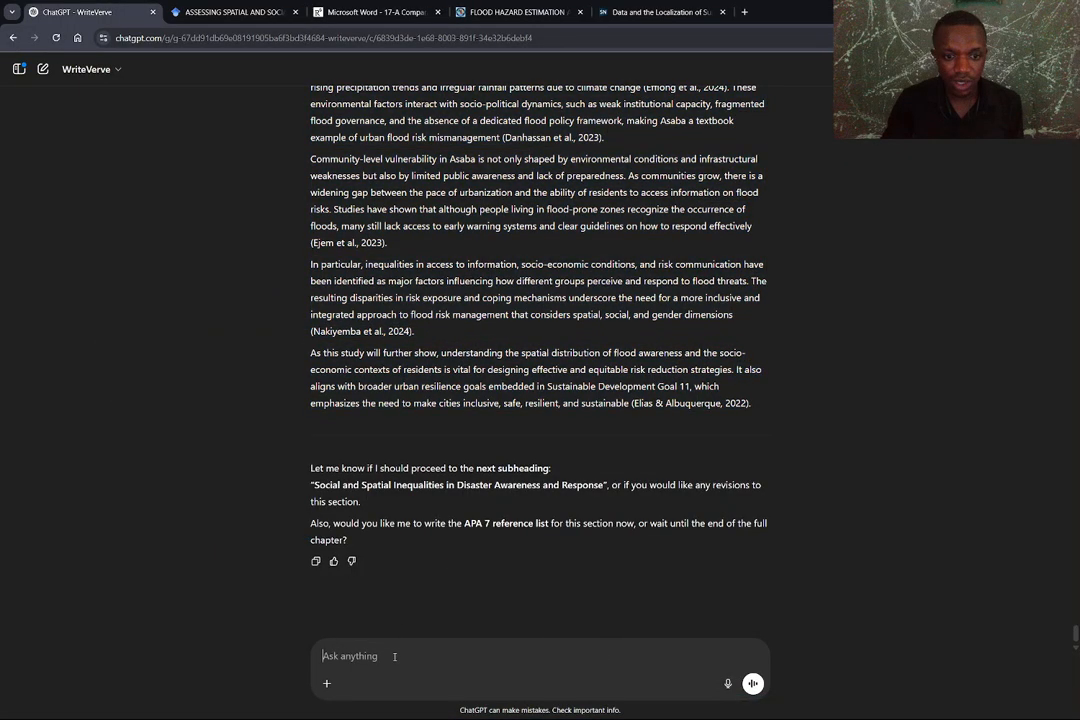
{"action": "left_click", "coordinate": [394, 656]}
{"action": "type", "text": "cont"}
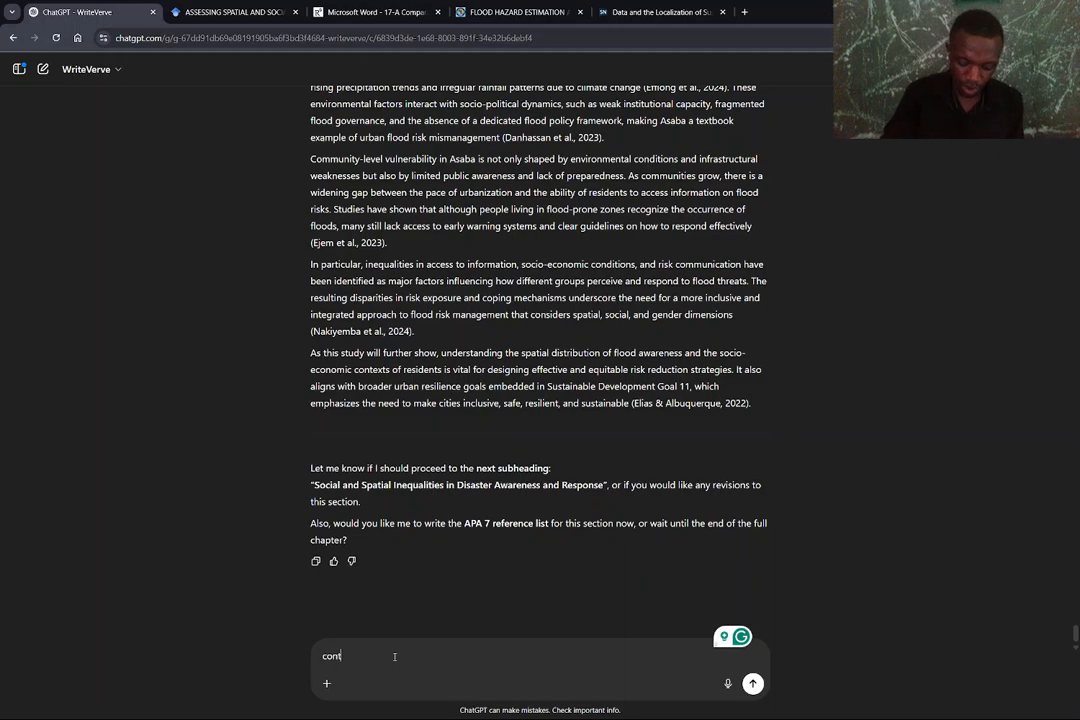
{"action": "type", "text": "inue"}
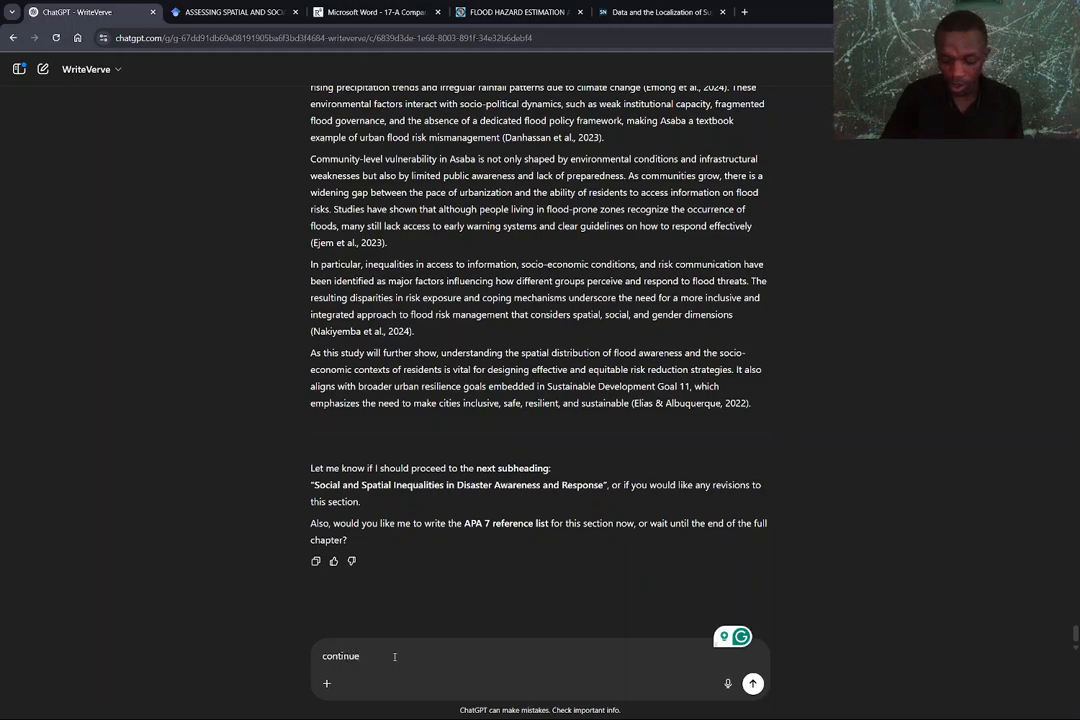
{"action": "key", "text": "Return"}
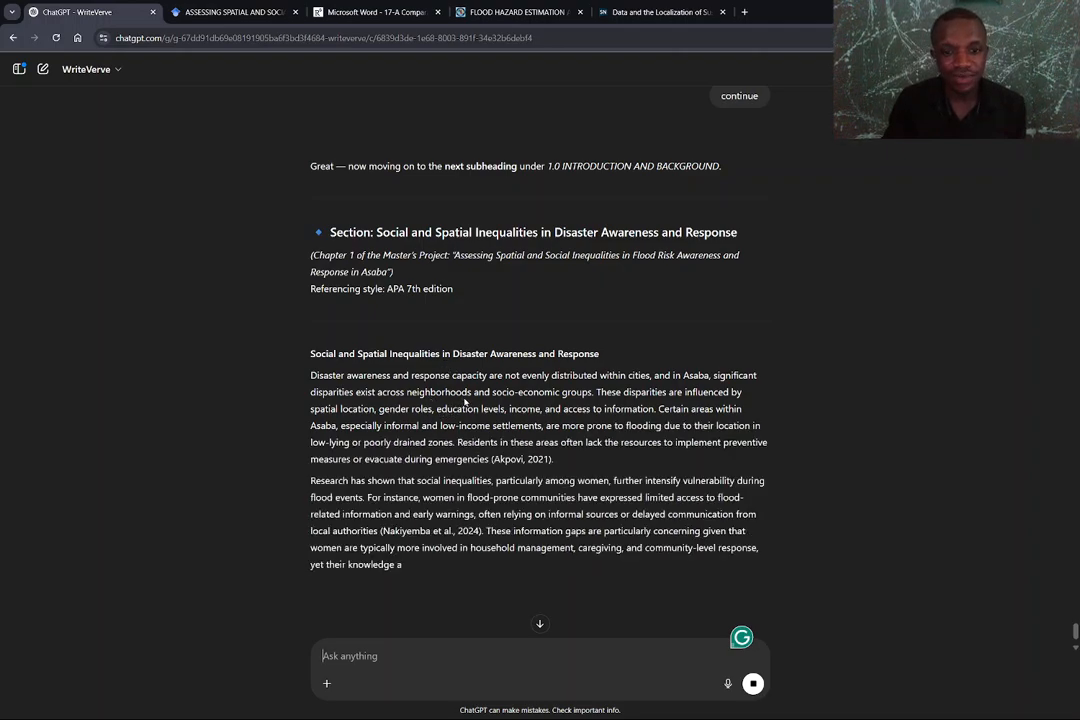
- Read through the generated section on social and spatial inequalities in disaster awareness and response
{"action": "scroll", "coordinate": [462, 403], "scroll_direction": "down", "scroll_amount": 3}
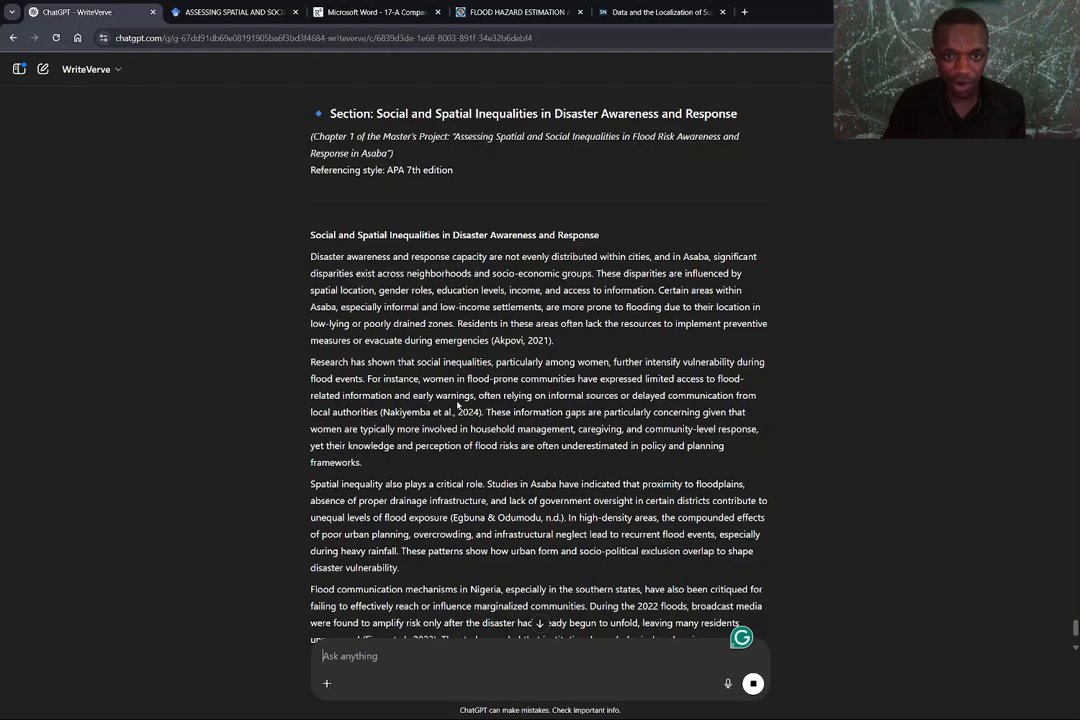
{"action": "scroll", "coordinate": [457, 394], "scroll_direction": "down", "scroll_amount": 5}
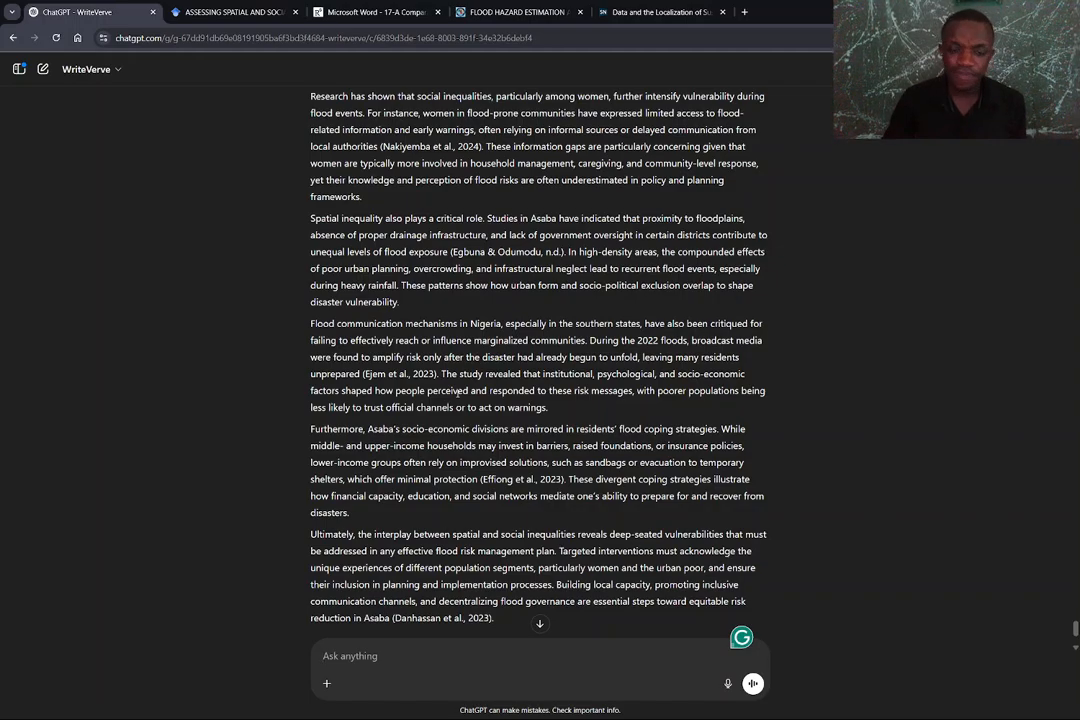
{"action": "scroll", "coordinate": [457, 394], "scroll_direction": "up", "scroll_amount": 5}
{"action": "scroll", "coordinate": [457, 397], "scroll_direction": "down", "scroll_amount": 10}
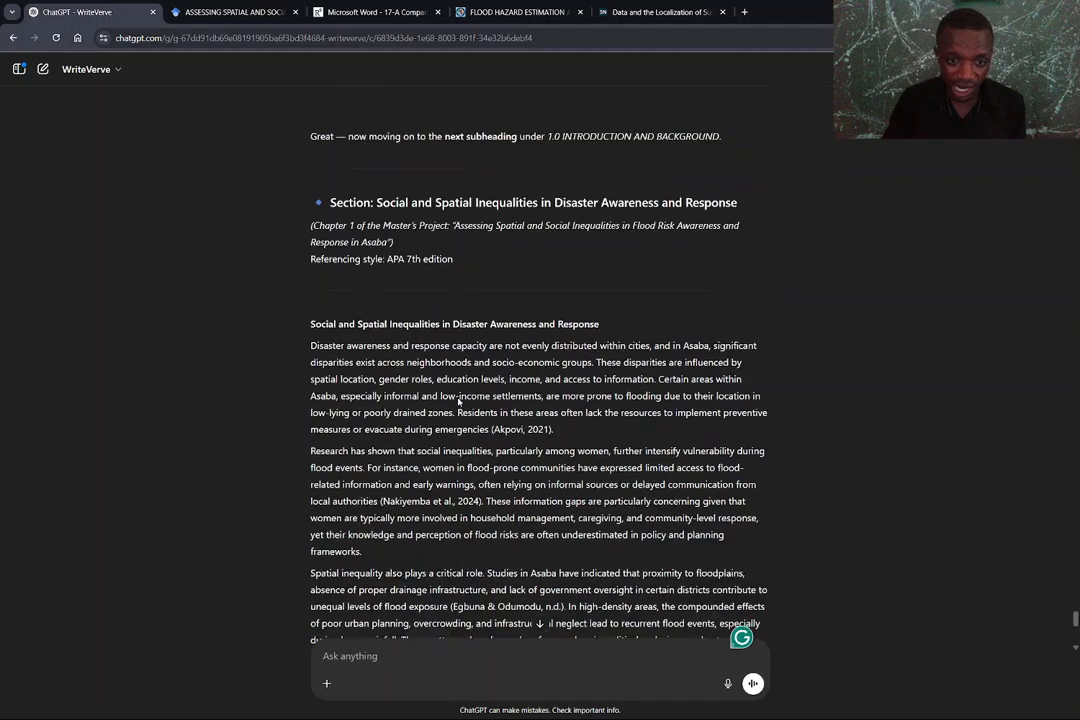
{"action": "scroll", "coordinate": [463, 398], "scroll_direction": "down", "scroll_amount": 1}
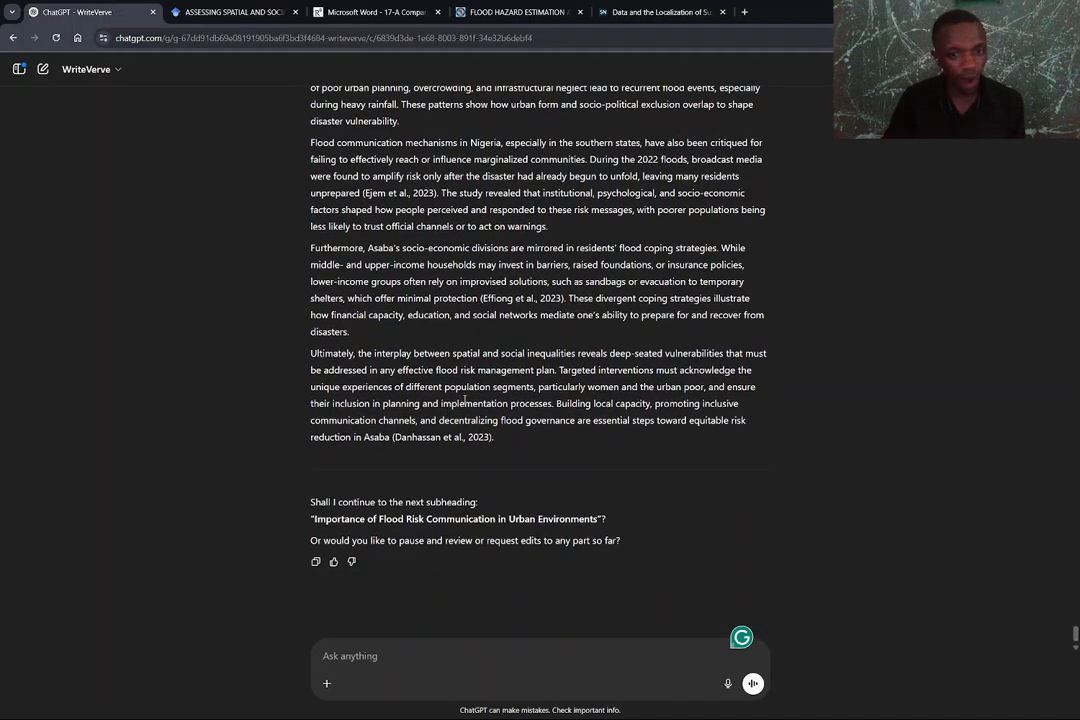
{"action": "scroll", "coordinate": [464, 400], "scroll_direction": "up", "scroll_amount": 4}
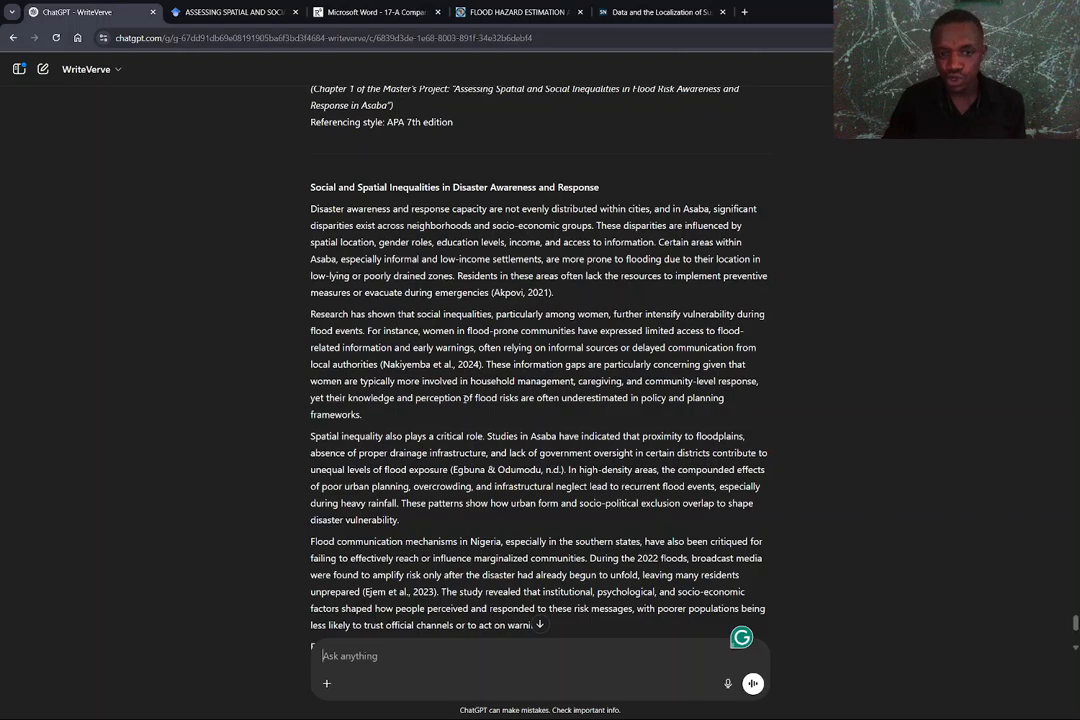
{"action": "scroll", "coordinate": [464, 400], "scroll_direction": "up", "scroll_amount": 4}
{"action": "scroll", "coordinate": [465, 403], "scroll_direction": "down", "scroll_amount": 5}
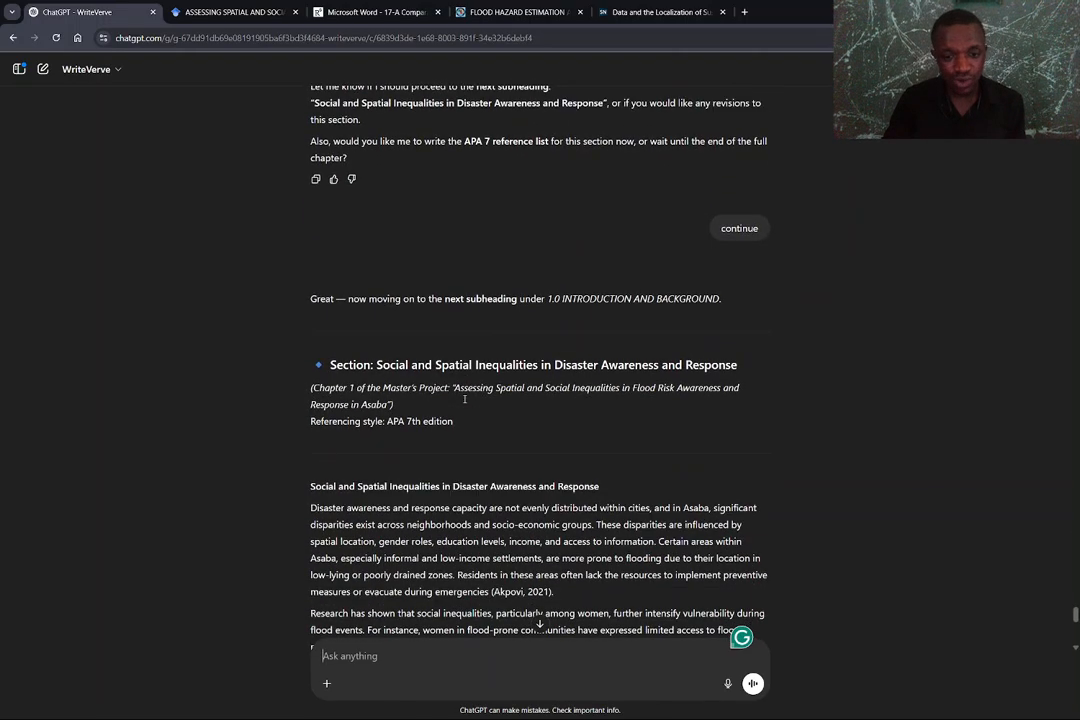
{"action": "scroll", "coordinate": [466, 398], "scroll_direction": "up", "scroll_amount": 5}
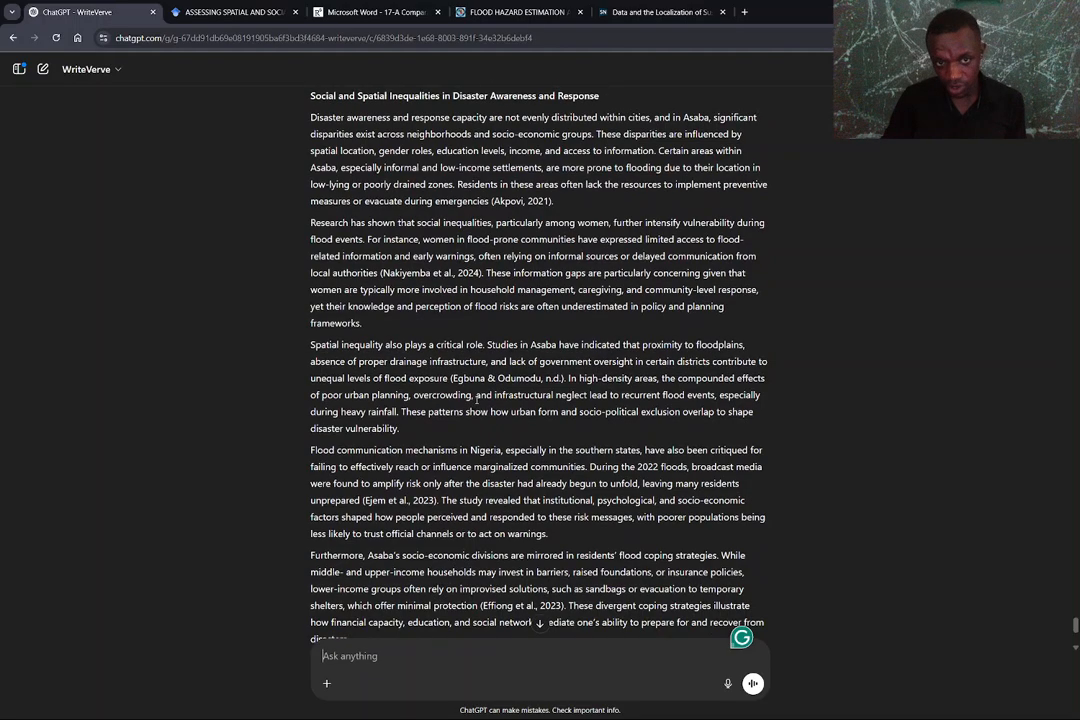
- Copy the full "Social and Spatial Inequalities in Disaster Awareness and Response" section and paste it at the end of Document1 in Word
{"action": "scroll", "coordinate": [476, 398], "scroll_direction": "down", "scroll_amount": 3}
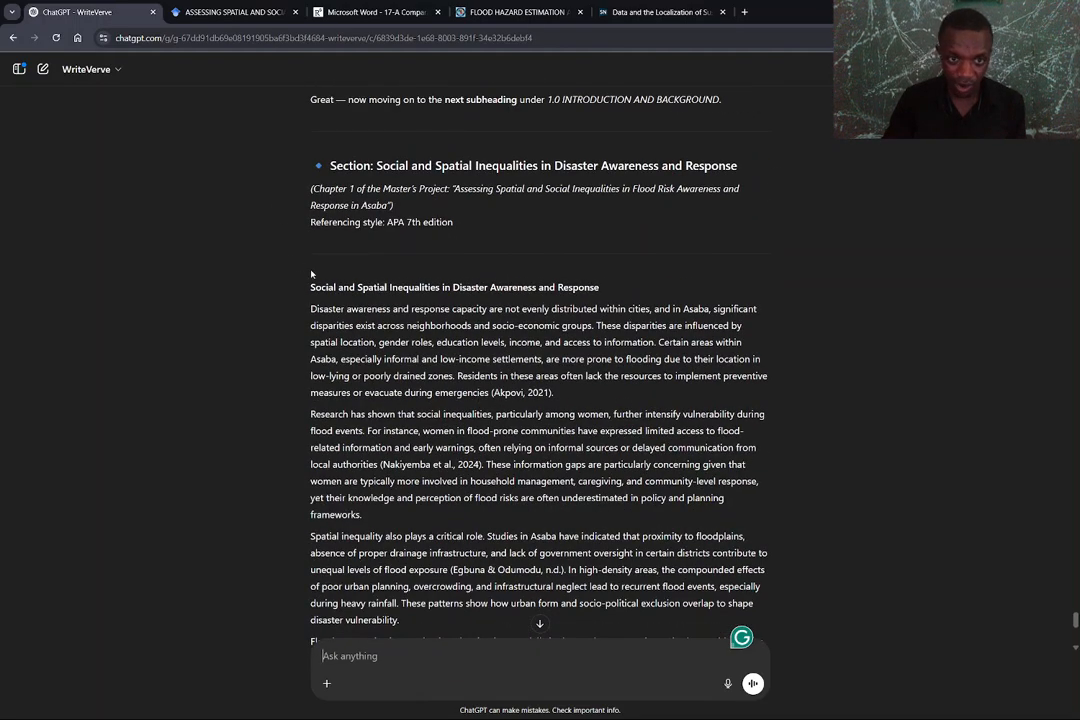
{"action": "left_click_drag", "start_coordinate": [308, 285], "coordinate": [521, 448]}
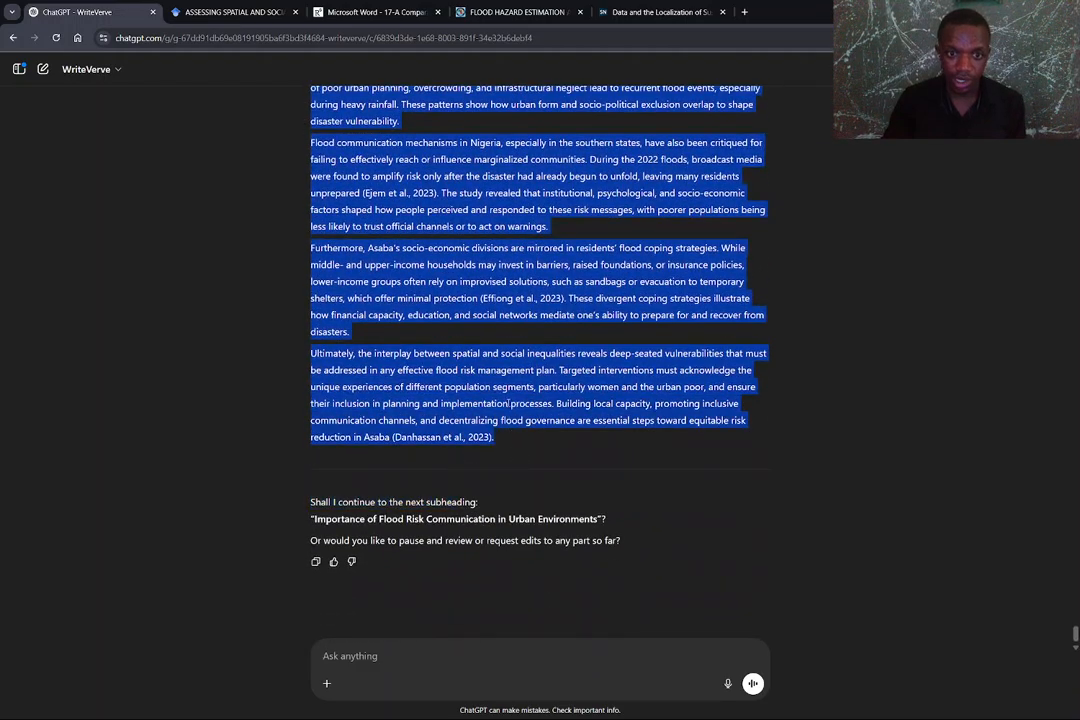
{"action": "right_click", "coordinate": [527, 408]}
{"action": "left_click", "coordinate": [545, 417]}
{"action": "mouse_move", "coordinate": [792, 705]}
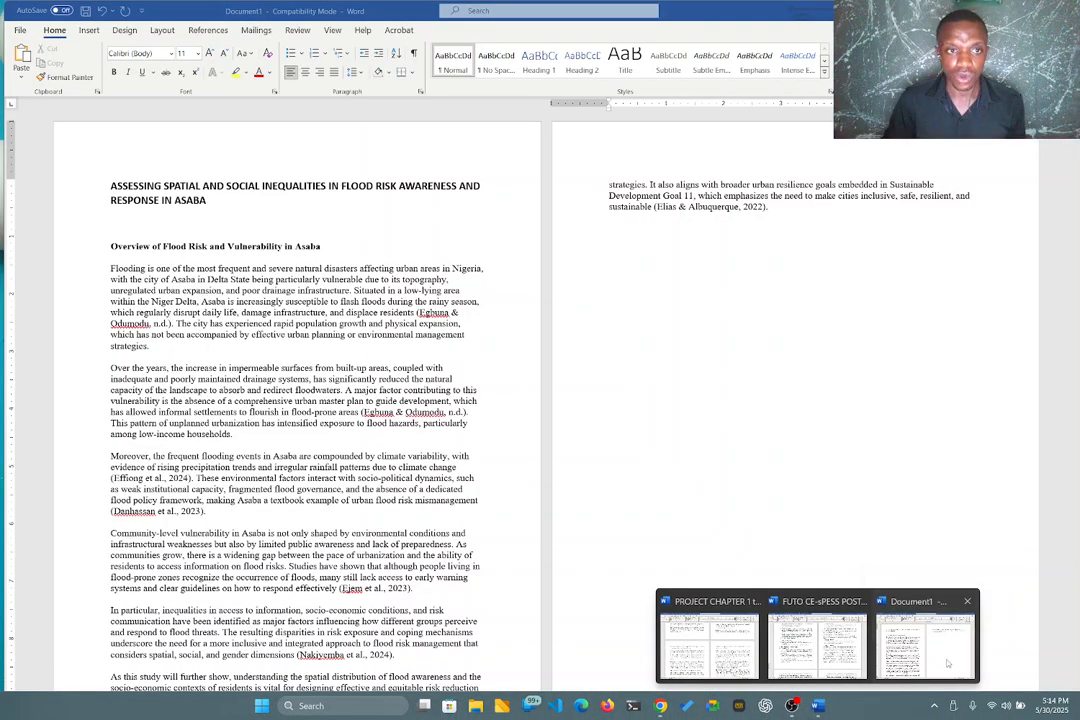
{"action": "left_click", "coordinate": [948, 662]}
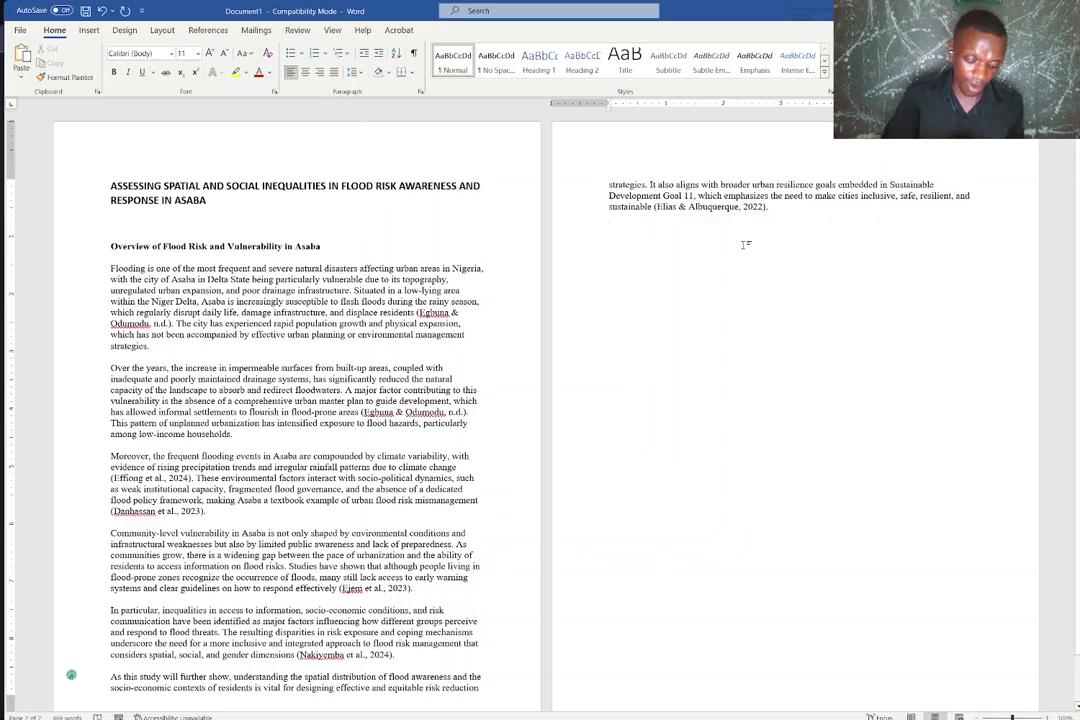
{"action": "key", "text": "ctrl+v"}
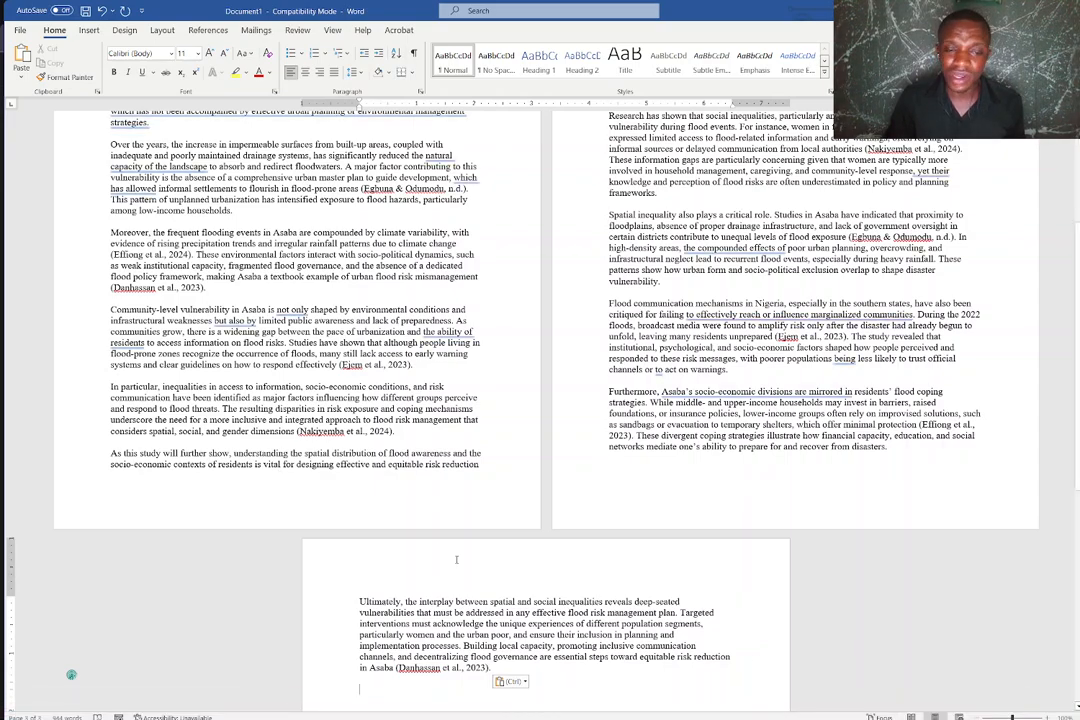
- Return to the WriteVerve chat in ChatGPT and send the prompt "go on" to generate the following subheading
{"action": "mouse_move", "coordinate": [796, 705]}
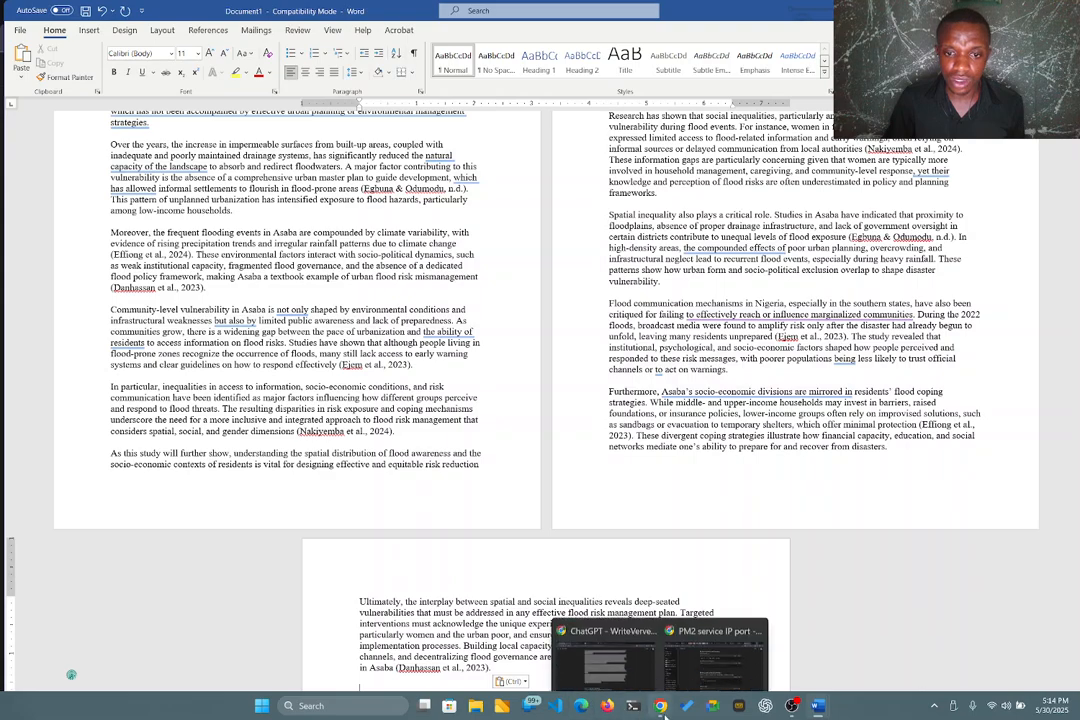
{"action": "mouse_move", "coordinate": [660, 705]}
{"action": "left_click", "coordinate": [600, 645]}
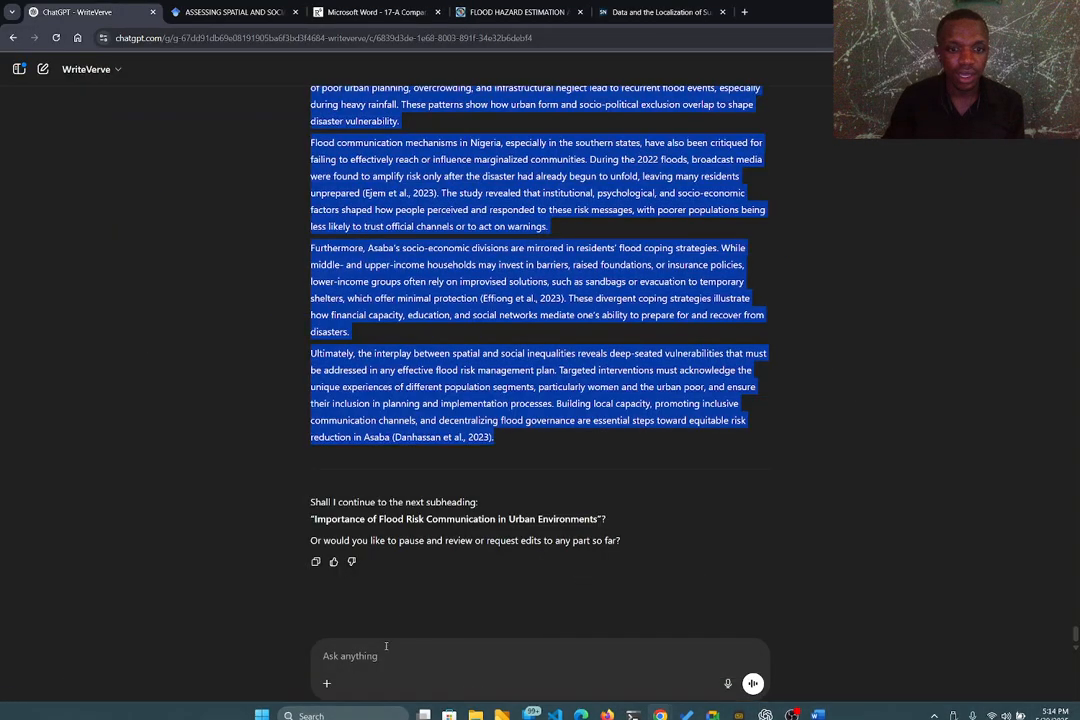
{"action": "left_click", "coordinate": [394, 658]}
{"action": "type", "text": "go"}
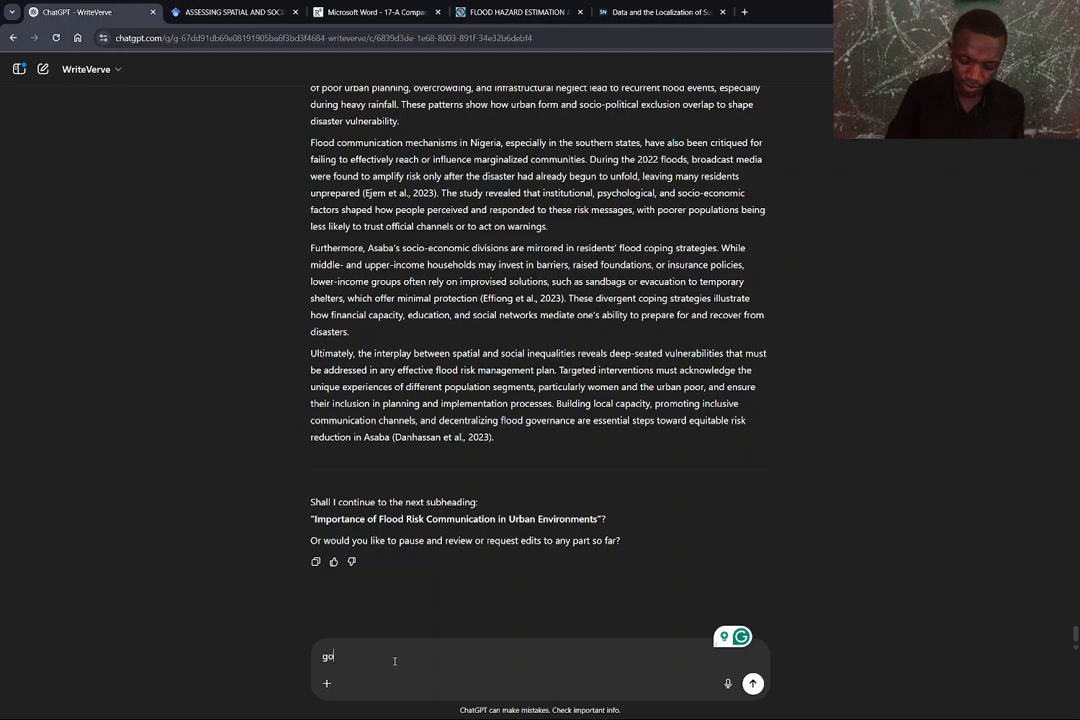
{"action": "type", "text": " on"}
{"action": "key", "text": "Return"}
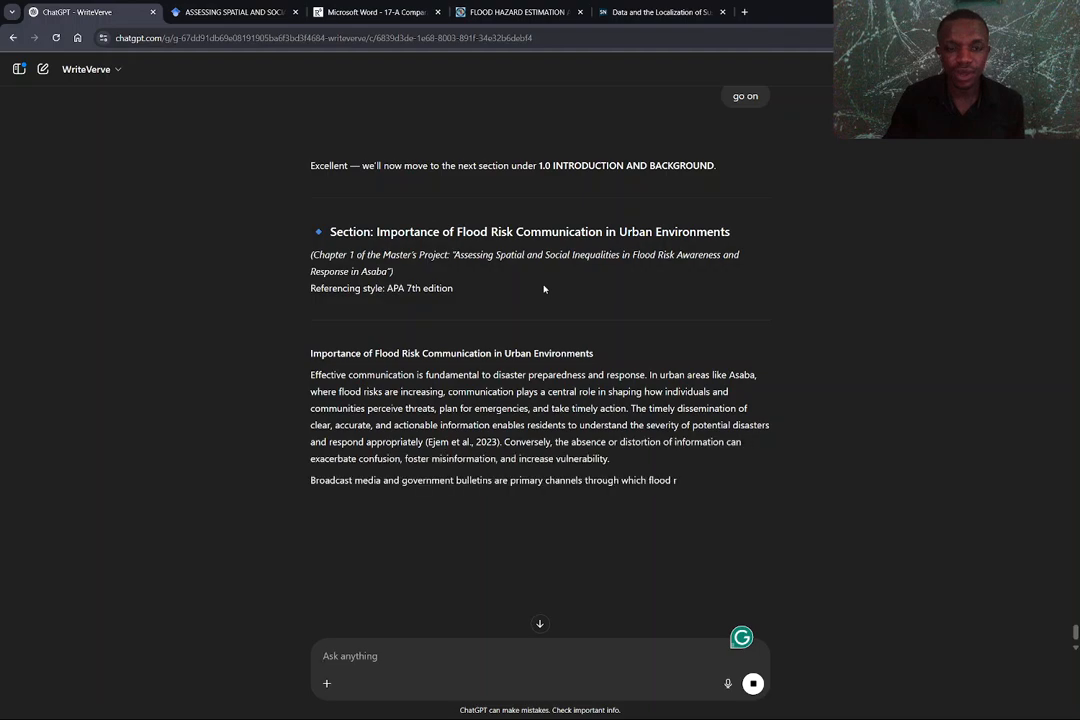
- Review the generated section on the importance of flood risk communication in urban environments, from its heading to the closing question
{"action": "scroll", "coordinate": [545, 288], "scroll_direction": "down", "scroll_amount": 1}
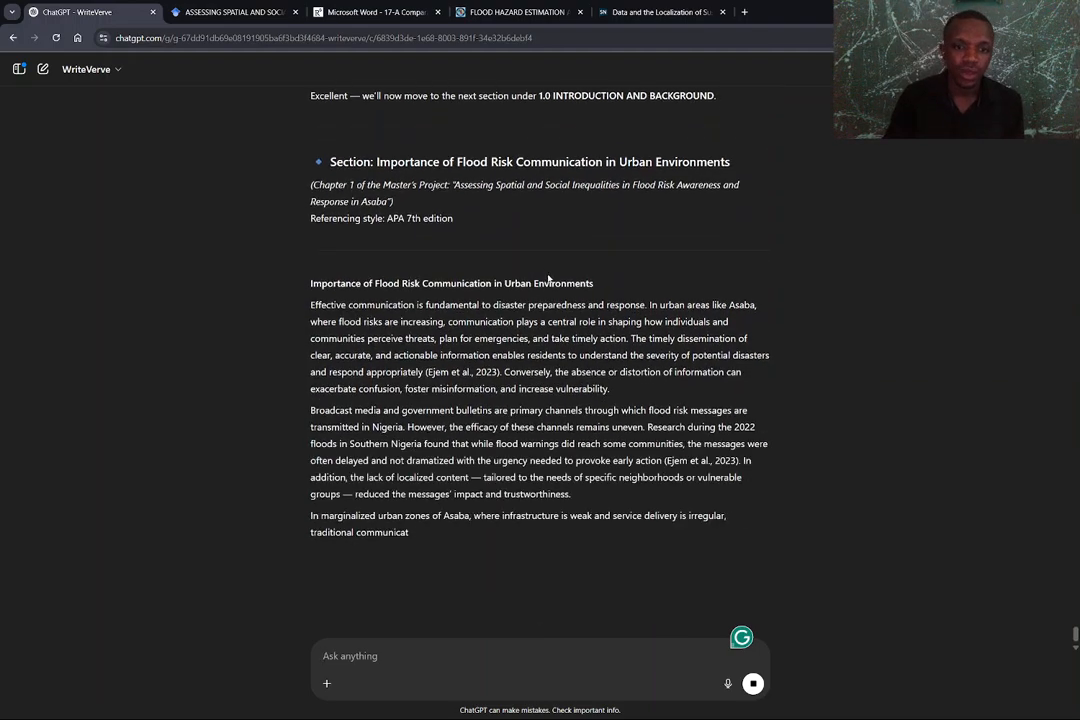
{"action": "scroll", "coordinate": [548, 279], "scroll_direction": "down", "scroll_amount": 1}
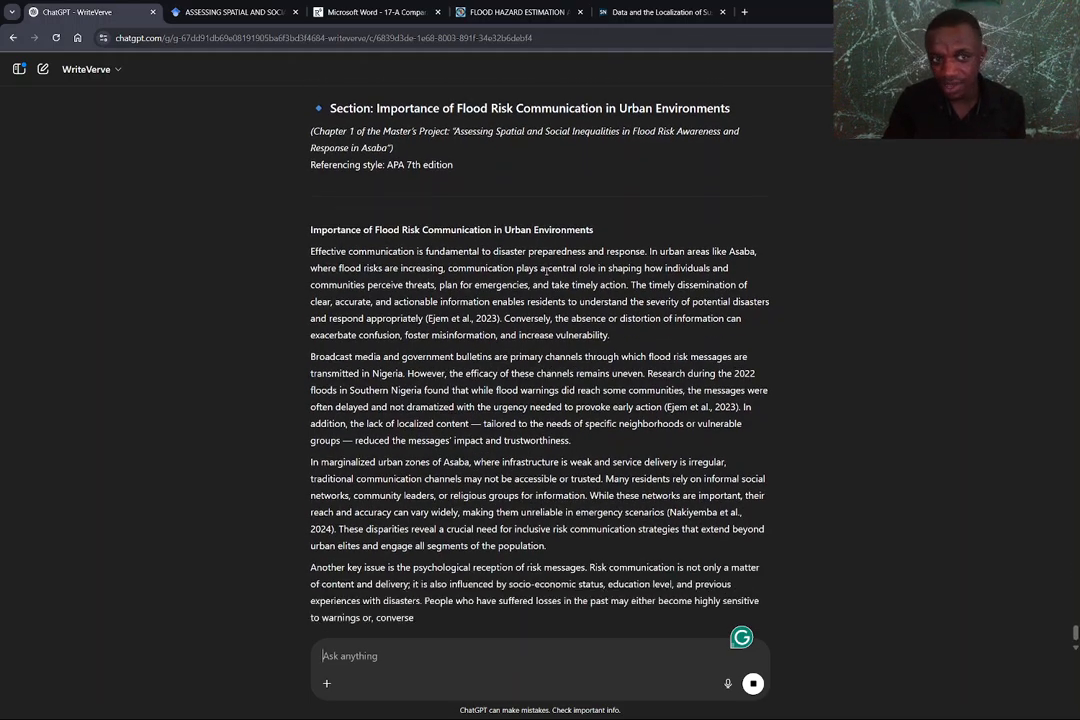
{"action": "scroll", "coordinate": [545, 273], "scroll_direction": "up", "scroll_amount": 2}
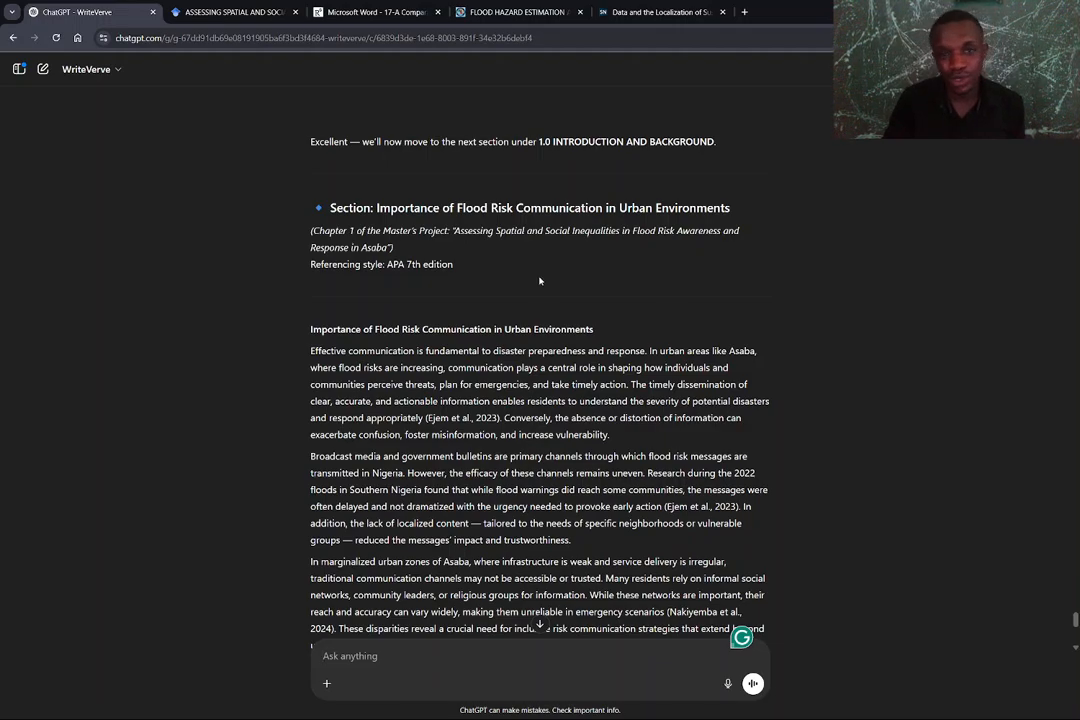
{"action": "scroll", "coordinate": [539, 281], "scroll_direction": "down", "scroll_amount": 4}
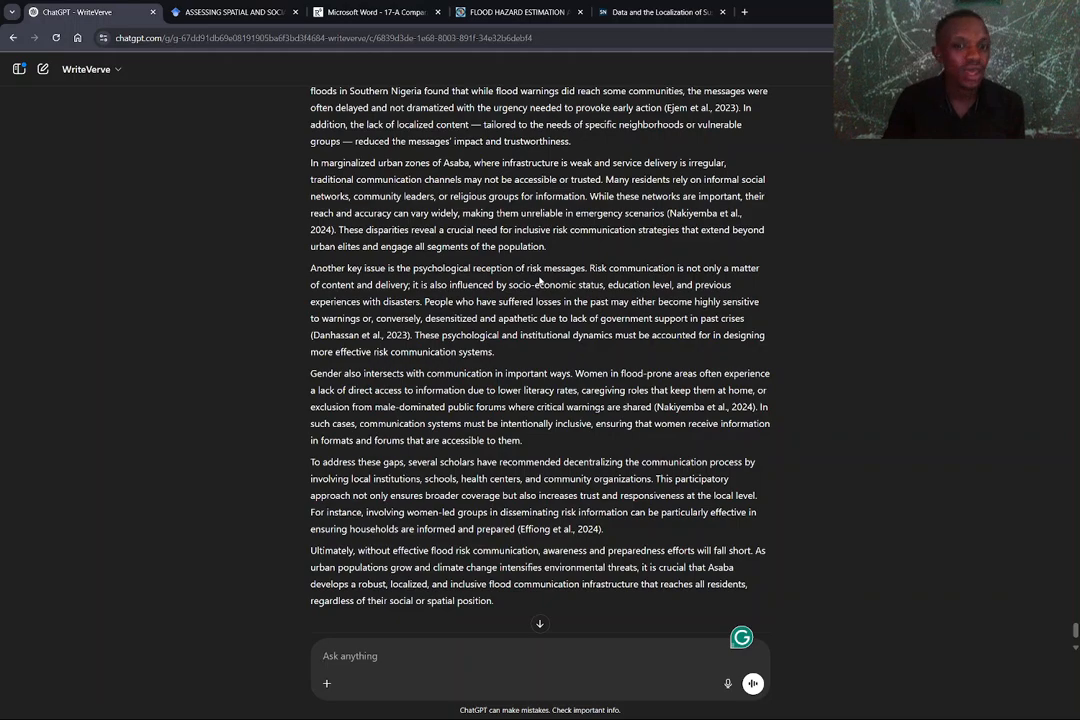
{"action": "scroll", "coordinate": [539, 281], "scroll_direction": "down", "scroll_amount": 2}
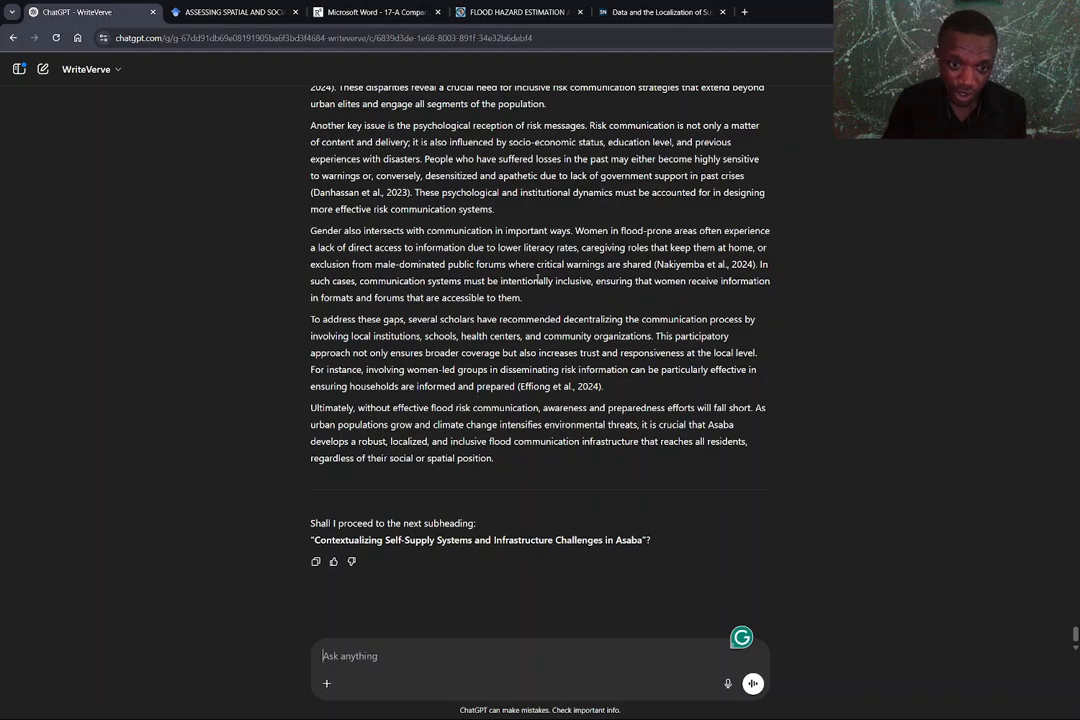
{"action": "scroll", "coordinate": [539, 281], "scroll_direction": "up", "scroll_amount": 5}
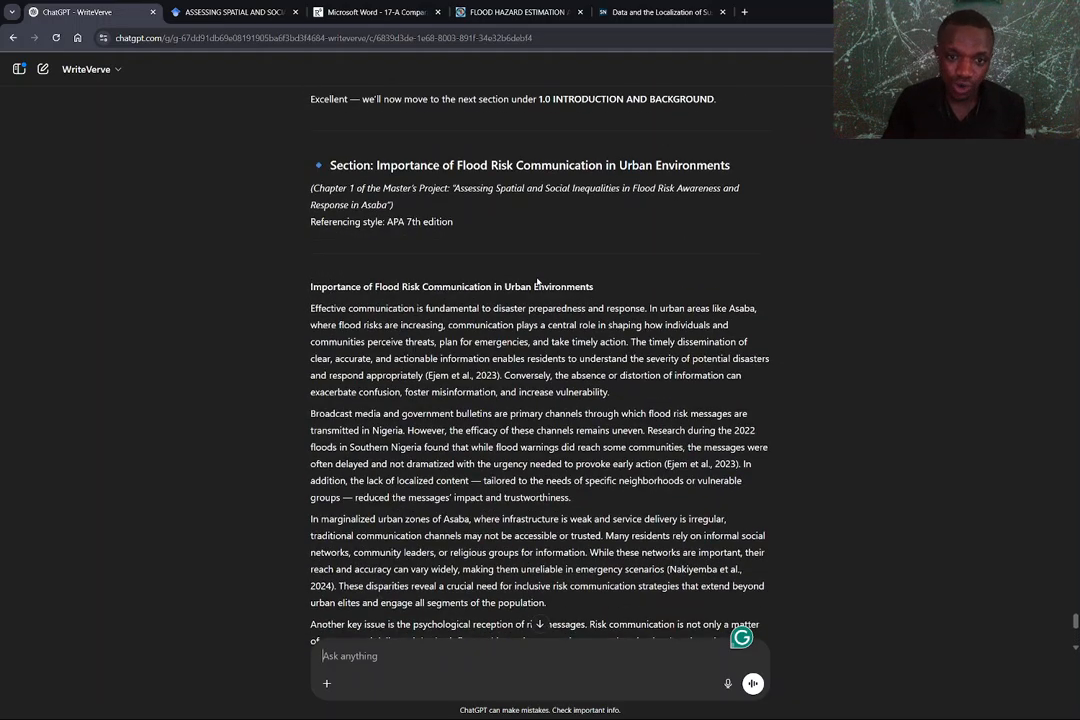
{"action": "scroll", "coordinate": [537, 283], "scroll_direction": "down", "scroll_amount": 3}
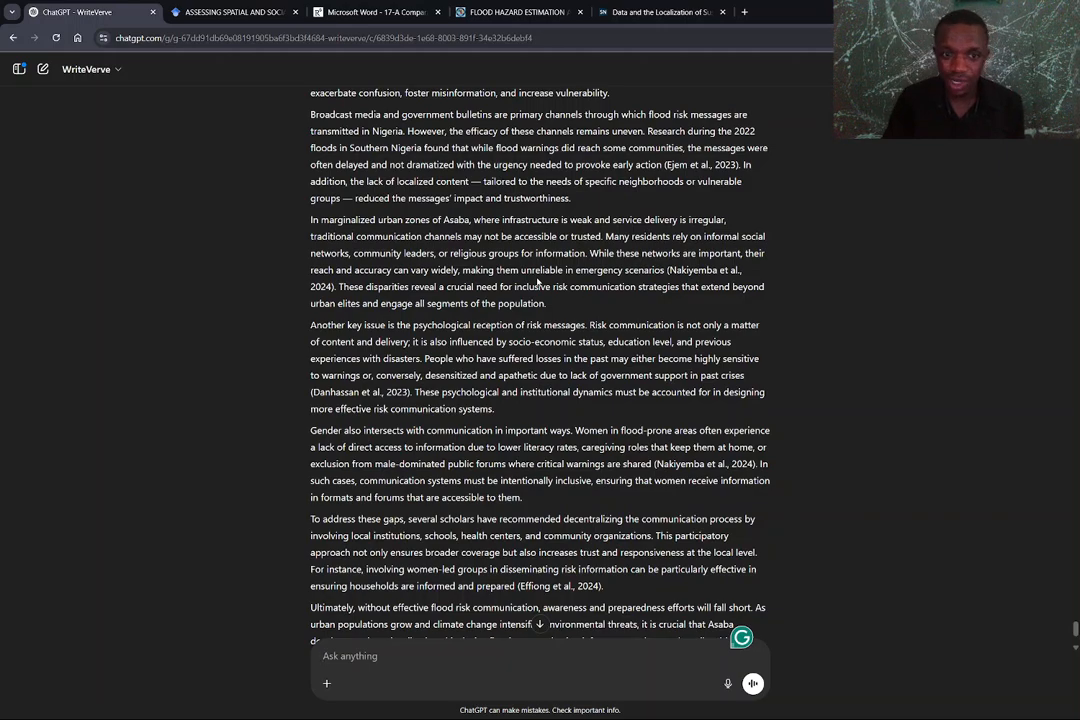
{"action": "scroll", "coordinate": [537, 272], "scroll_direction": "up", "scroll_amount": 3}
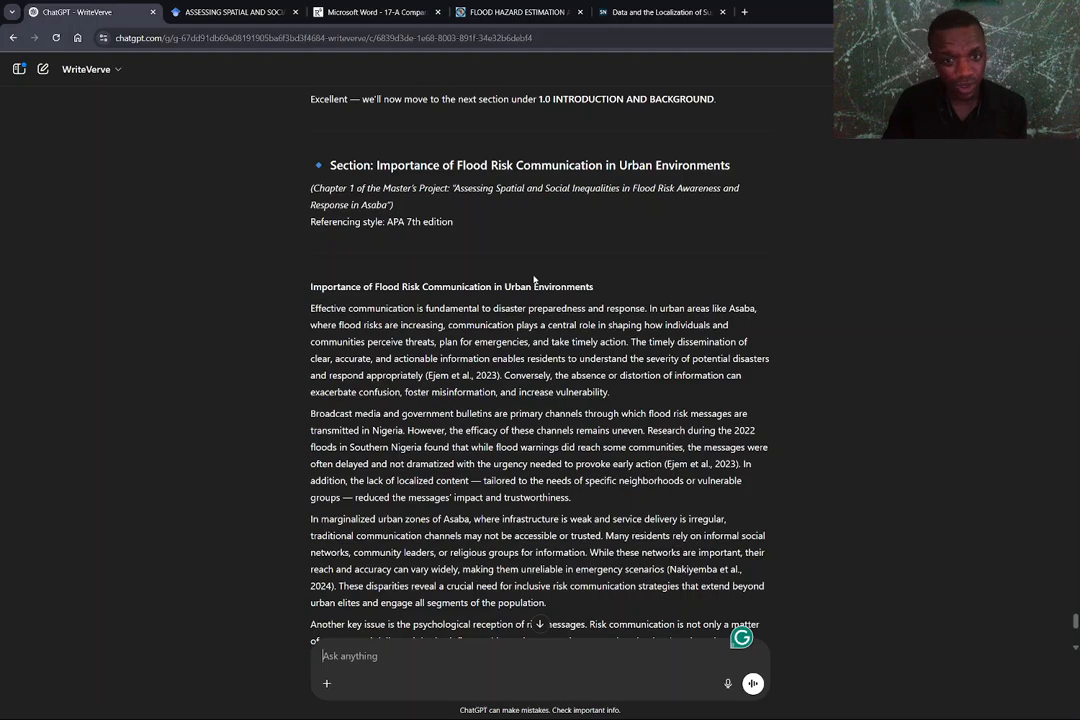
{"action": "scroll", "coordinate": [535, 280], "scroll_direction": "up", "scroll_amount": 3}
{"action": "scroll", "coordinate": [535, 278], "scroll_direction": "down", "scroll_amount": 4}
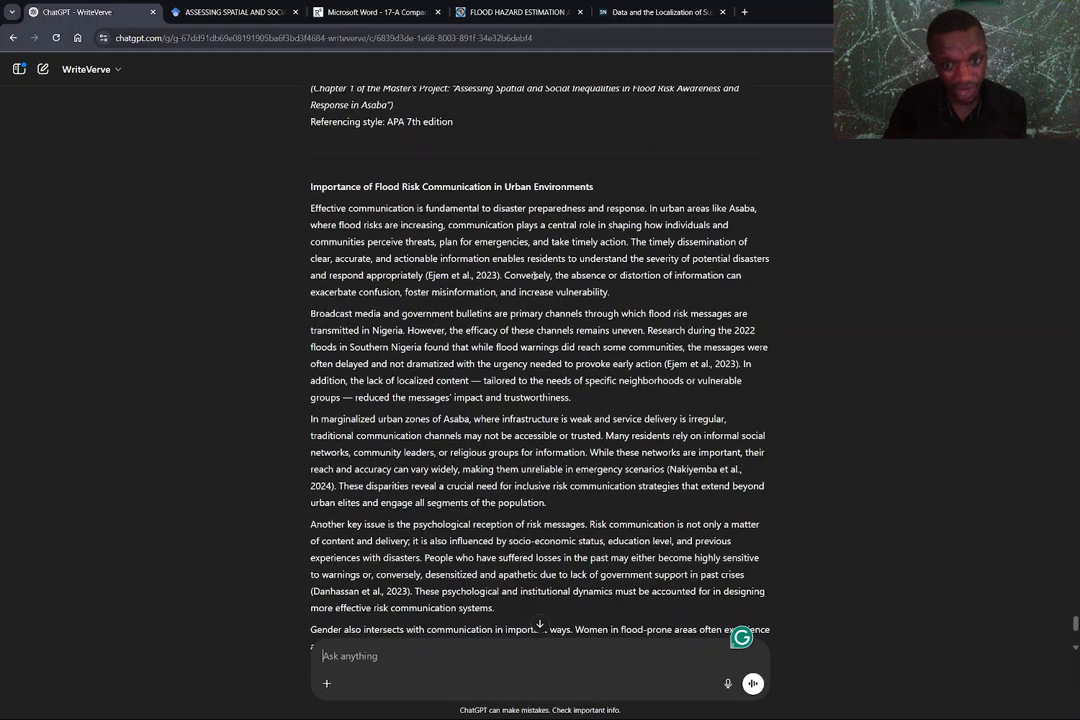
{"action": "scroll", "coordinate": [535, 276], "scroll_direction": "down", "scroll_amount": 2}
{"action": "scroll", "coordinate": [535, 272], "scroll_direction": "down", "scroll_amount": 2}
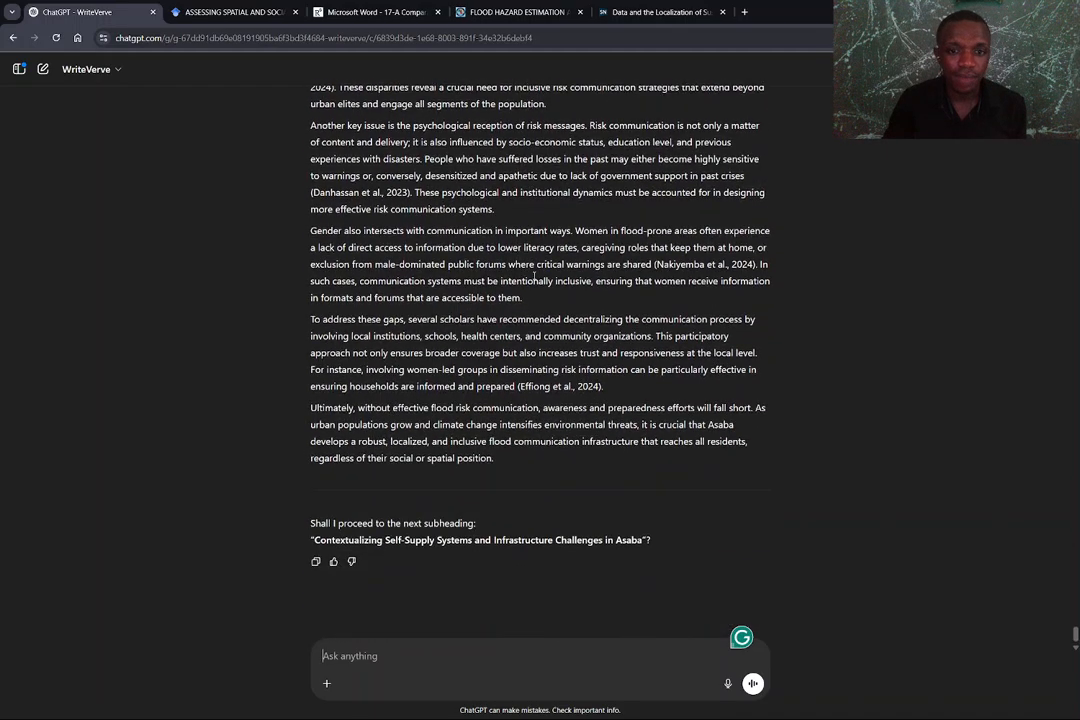
- Copy the full "Importance of Flood Risk Communication in Urban Environments" section and paste it at the end of Document1 in Word
{"action": "scroll", "coordinate": [535, 279], "scroll_direction": "up", "scroll_amount": 5}
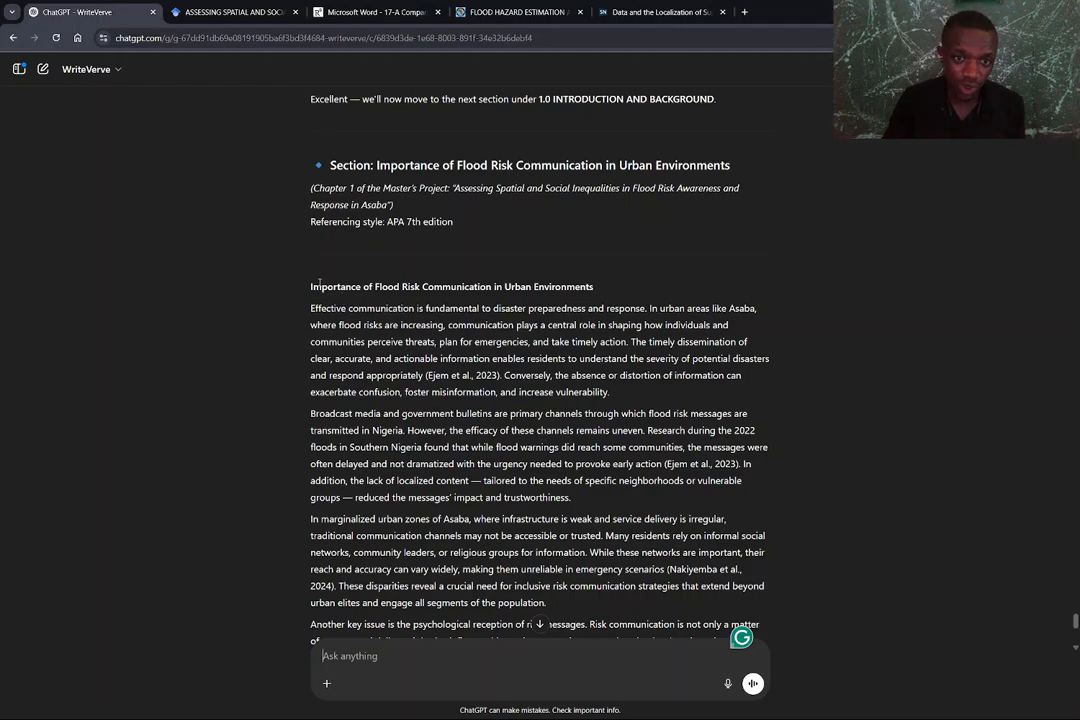
{"action": "left_click_drag", "start_coordinate": [319, 284], "coordinate": [575, 488]}
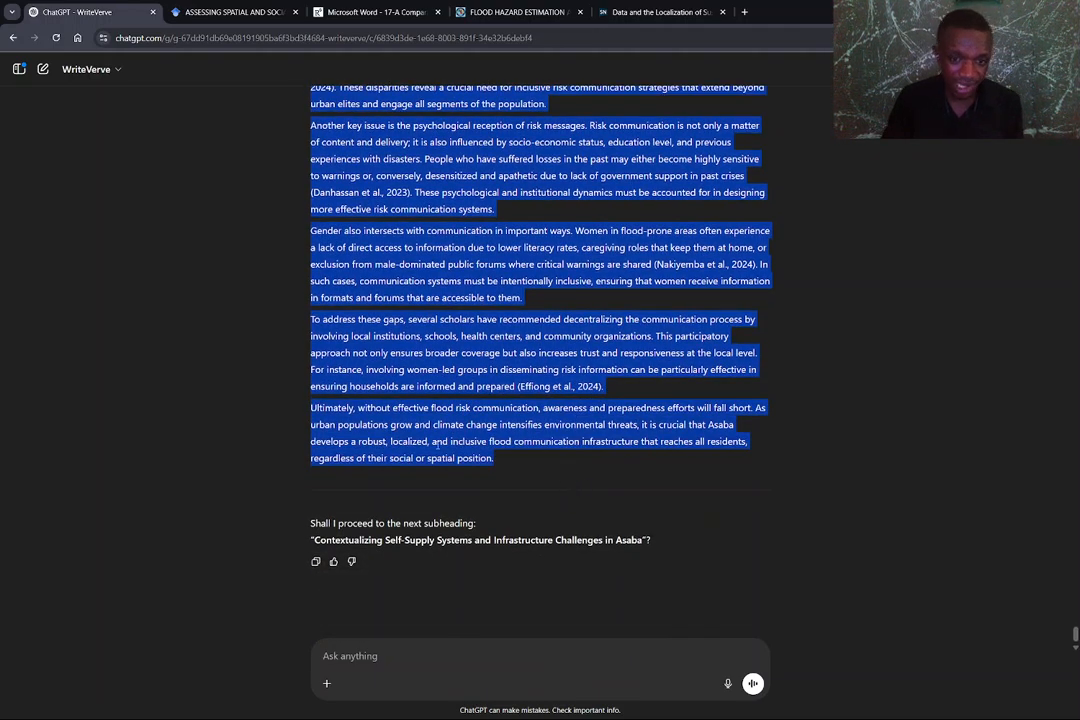
{"action": "right_click", "coordinate": [475, 405]}
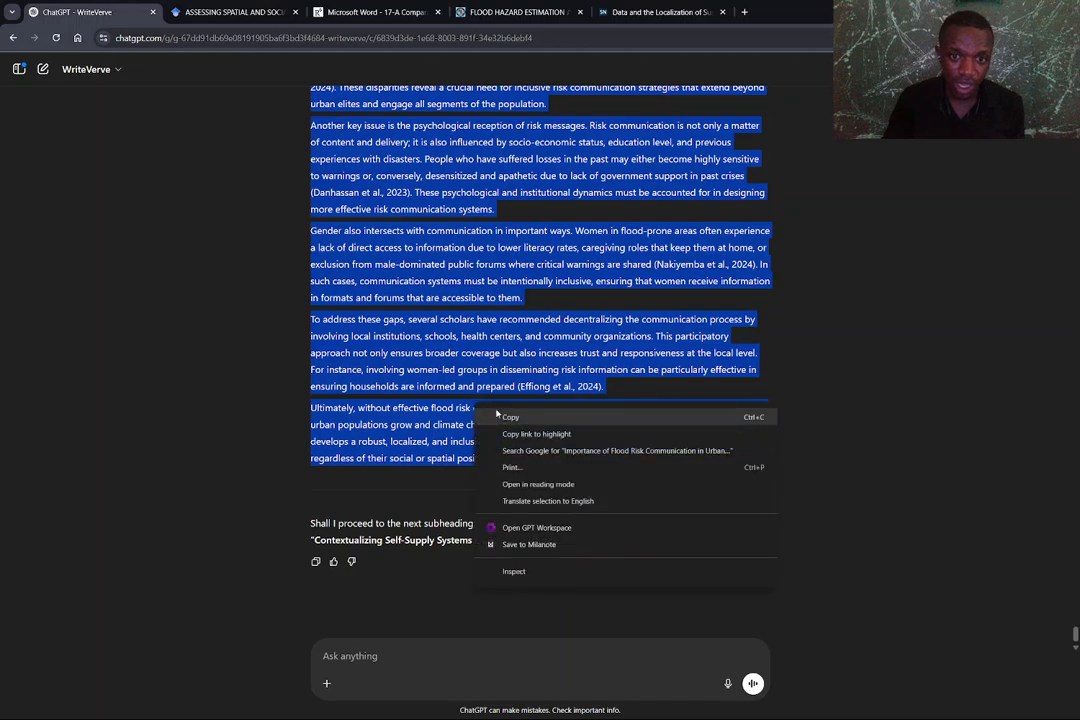
{"action": "left_click", "coordinate": [518, 420]}
{"action": "left_click", "coordinate": [818, 706]}
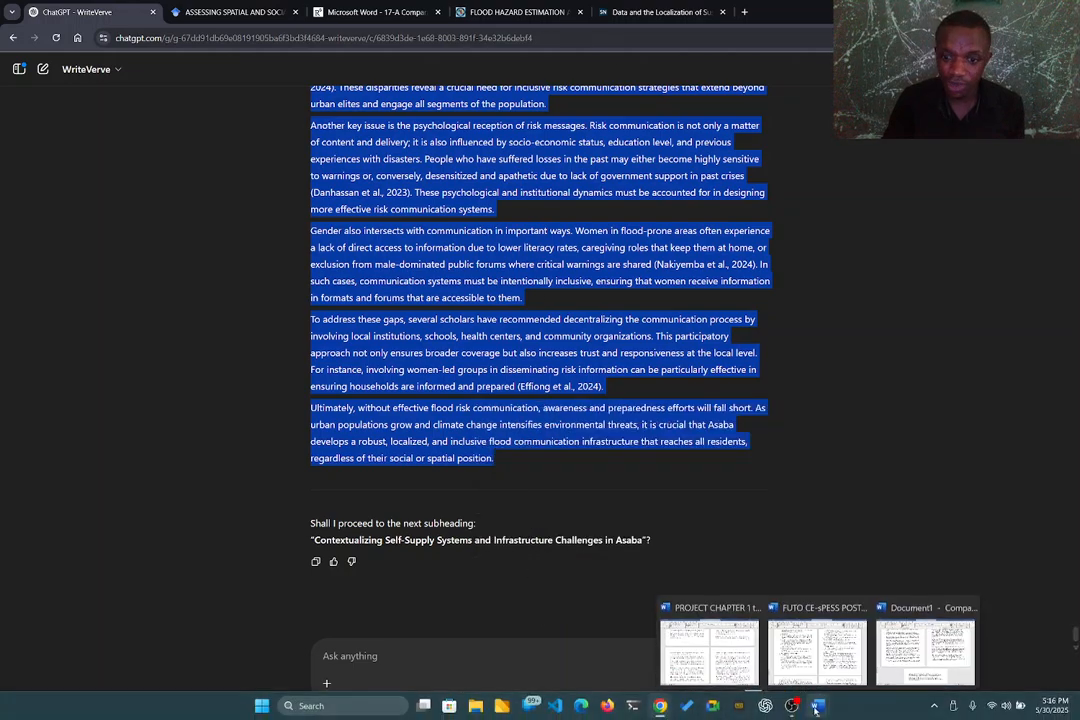
{"action": "mouse_move", "coordinate": [925, 642]}
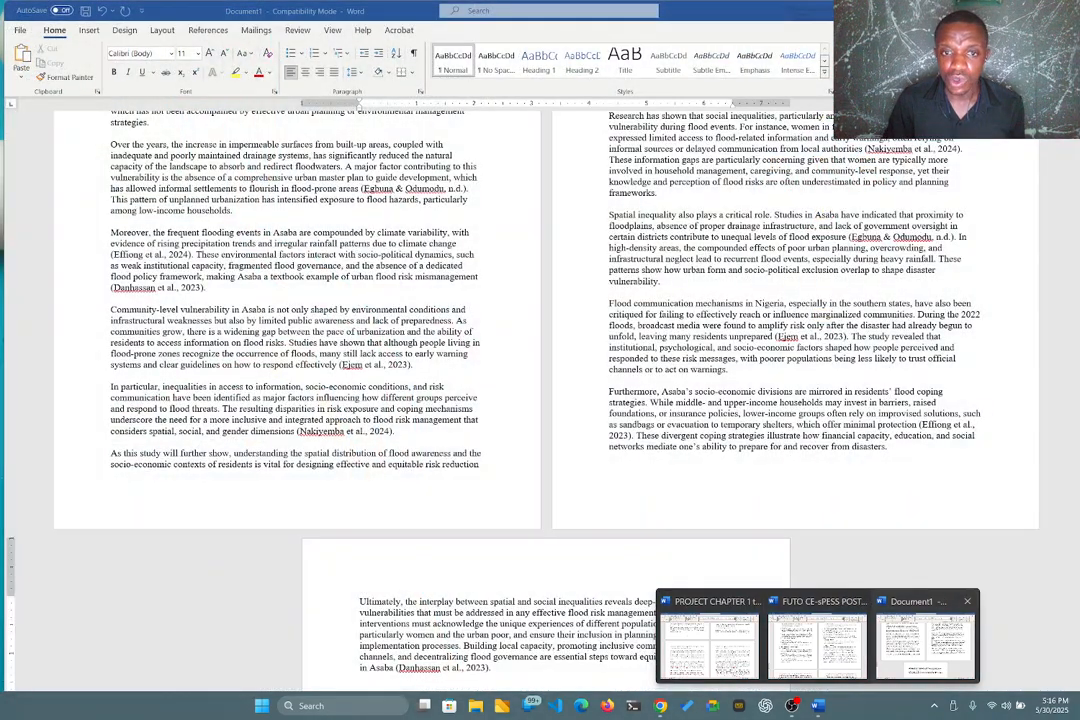
{"action": "left_click", "coordinate": [925, 640]}
{"action": "scroll", "coordinate": [393, 547], "scroll_direction": "down", "scroll_amount": 4}
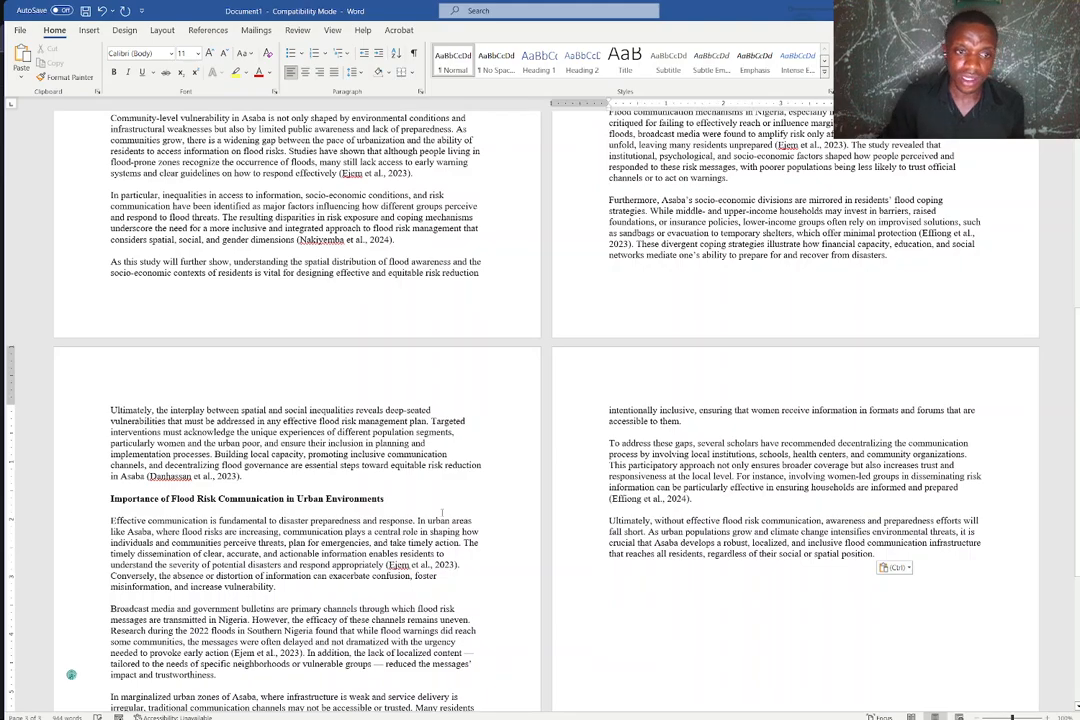
- Add the heading lines "Chapter One" and "Introduction and Background" between the document title and the "Overview of Flood Risk and Vulnerability in Asaba" section
{"action": "scroll", "coordinate": [695, 414], "scroll_direction": "up", "scroll_amount": 6}
{"action": "scroll", "coordinate": [695, 414], "scroll_direction": "up", "scroll_amount": 2}
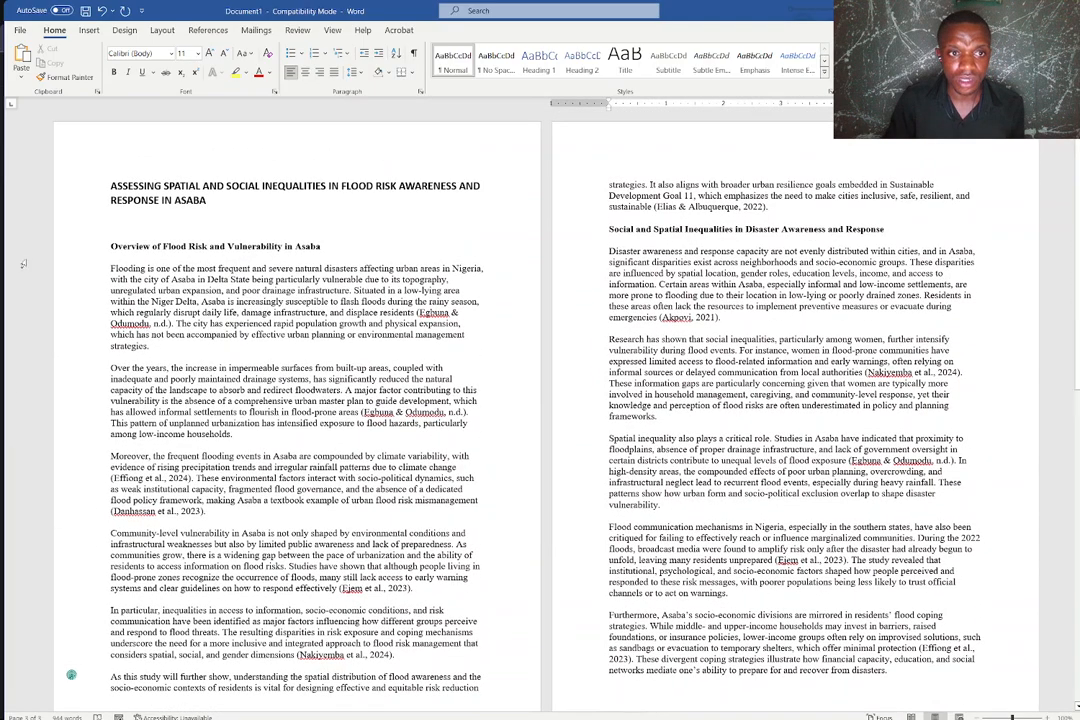
{"action": "left_click", "coordinate": [132, 224]}
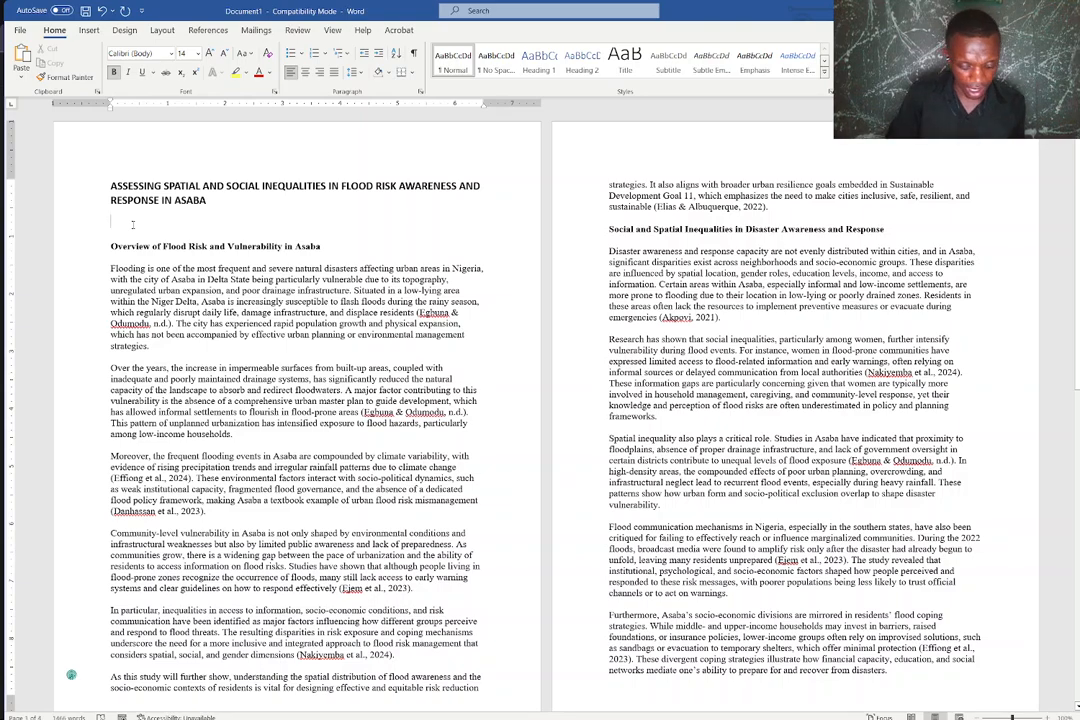
{"action": "type", "text": "Chapter One"}
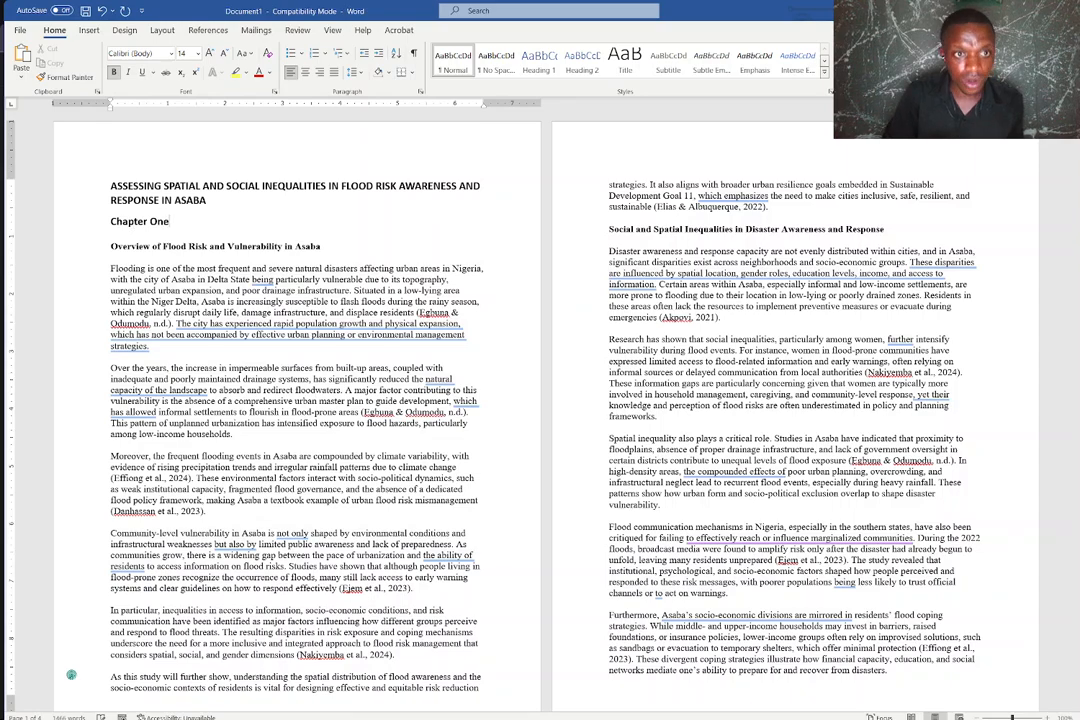
{"action": "key", "text": "Return"}
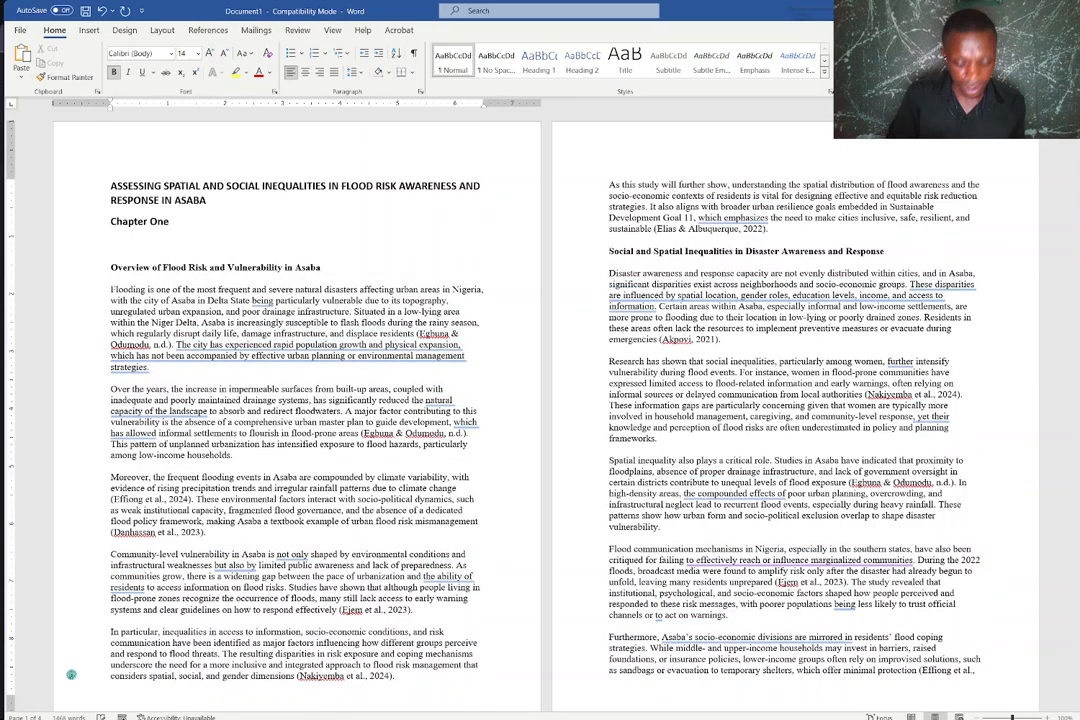
{"action": "type", "text": "Intro"}
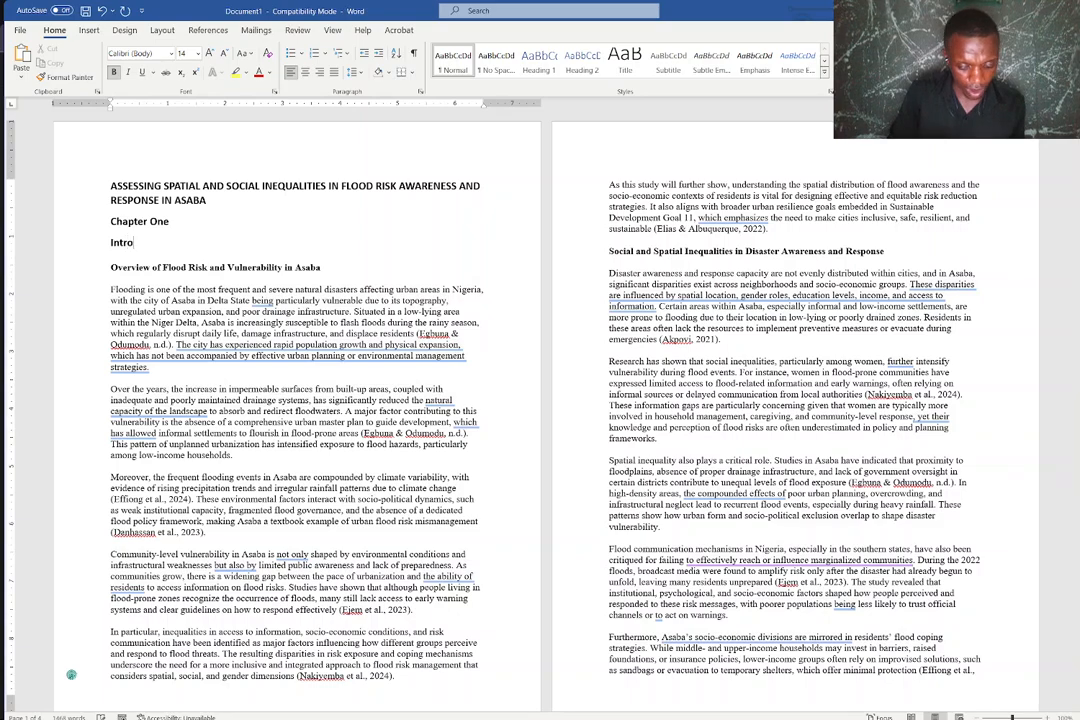
{"action": "type", "text": "duction a"}
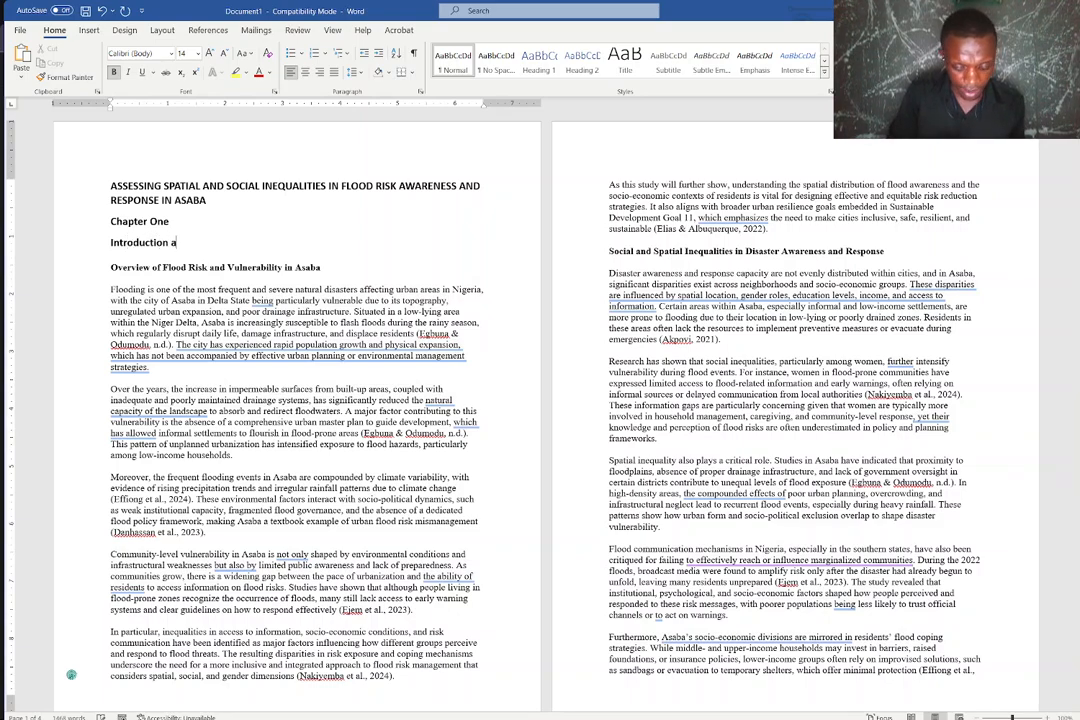
{"action": "type", "text": "nd Back"}
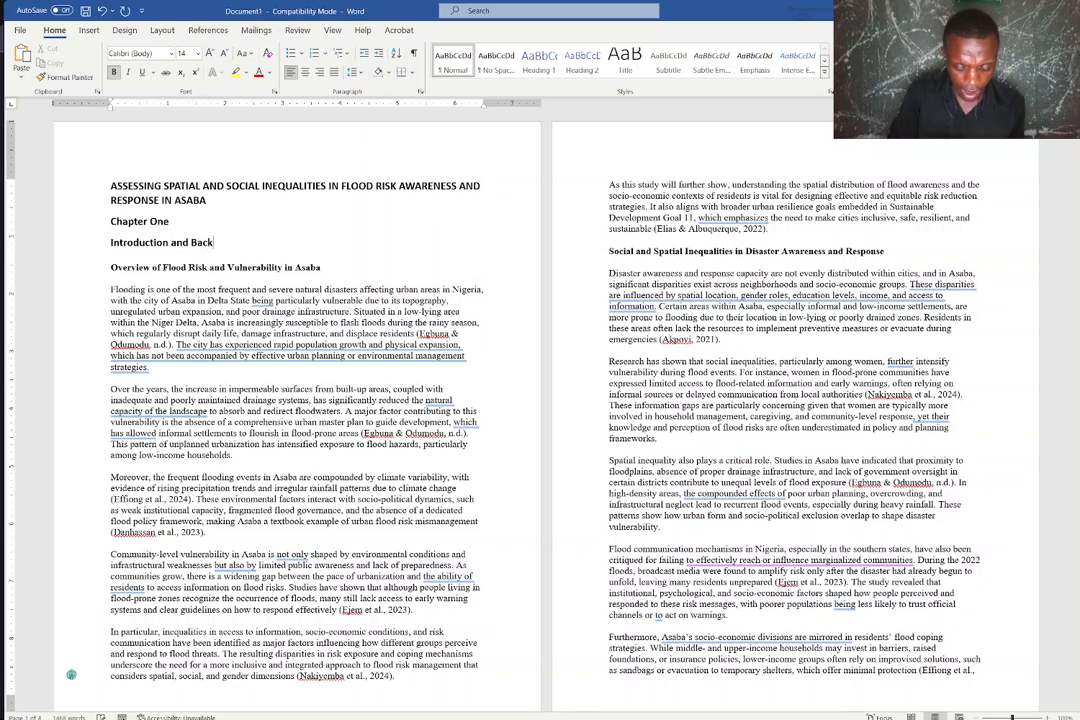
{"action": "type", "text": "ground"}
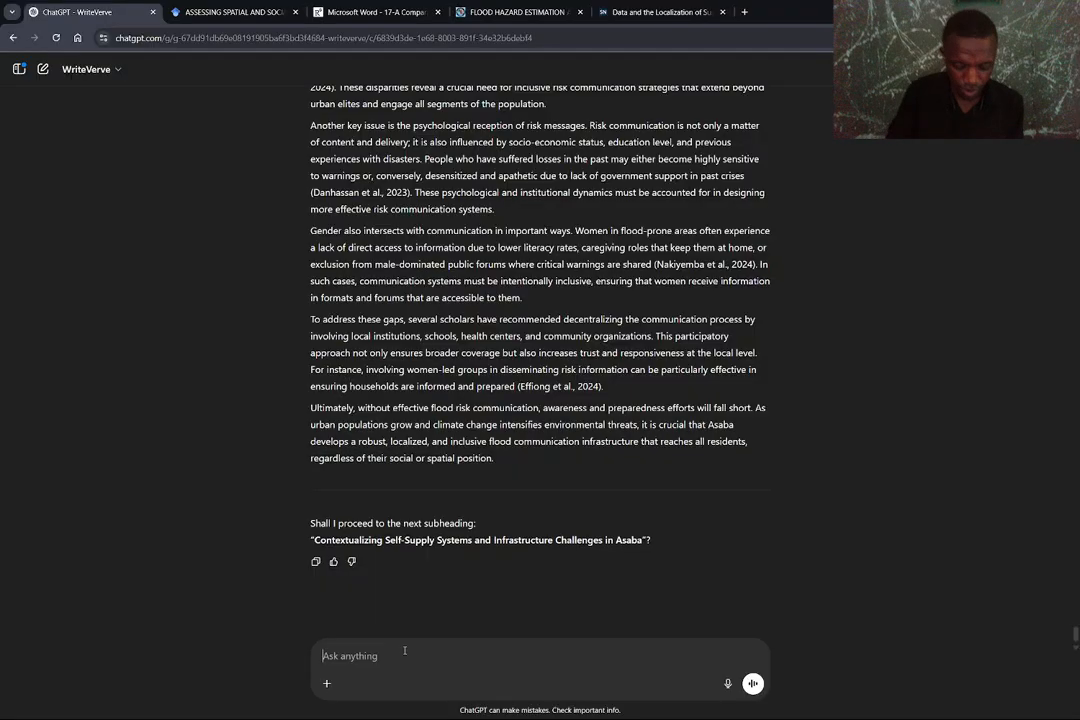
- Send the prompt "go on" in the WriteVerve chat in ChatGPT to generate the self-supply systems and infrastructure challenges section
{"action": "type", "text": "go on"}
{"action": "key", "text": "Return"}
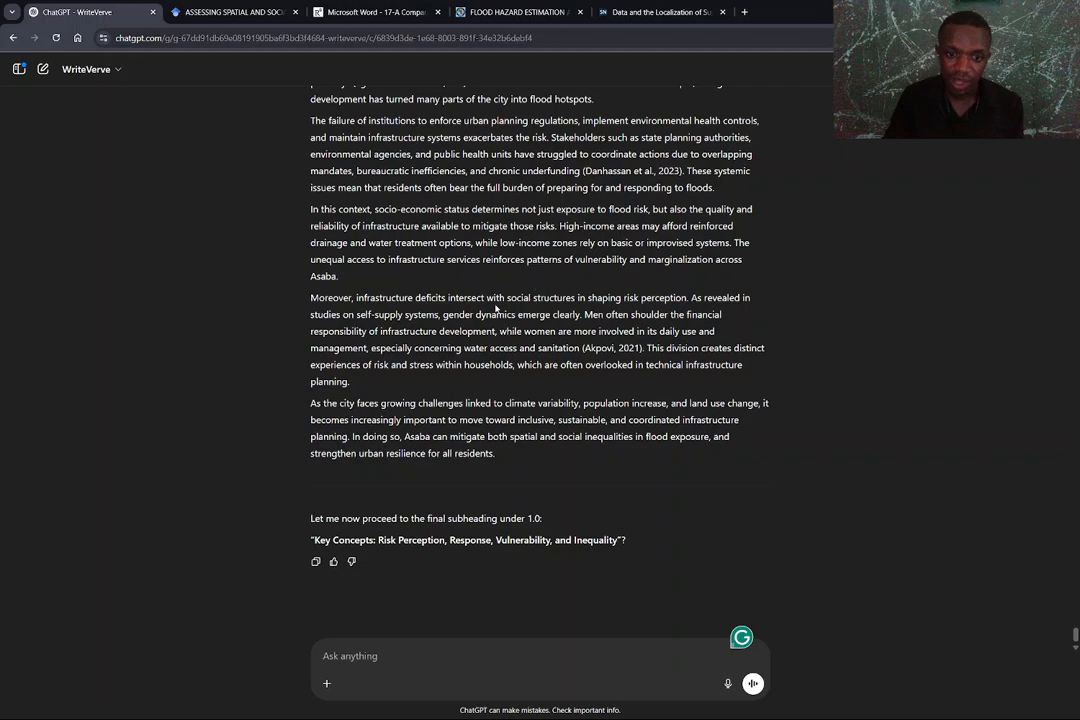
- Copy the generated text on self-supply systems and infrastructure challenges in Asaba and paste it at the end of Document1 in Word
{"action": "scroll", "coordinate": [400, 420], "scroll_direction": "up", "scroll_amount": 7}
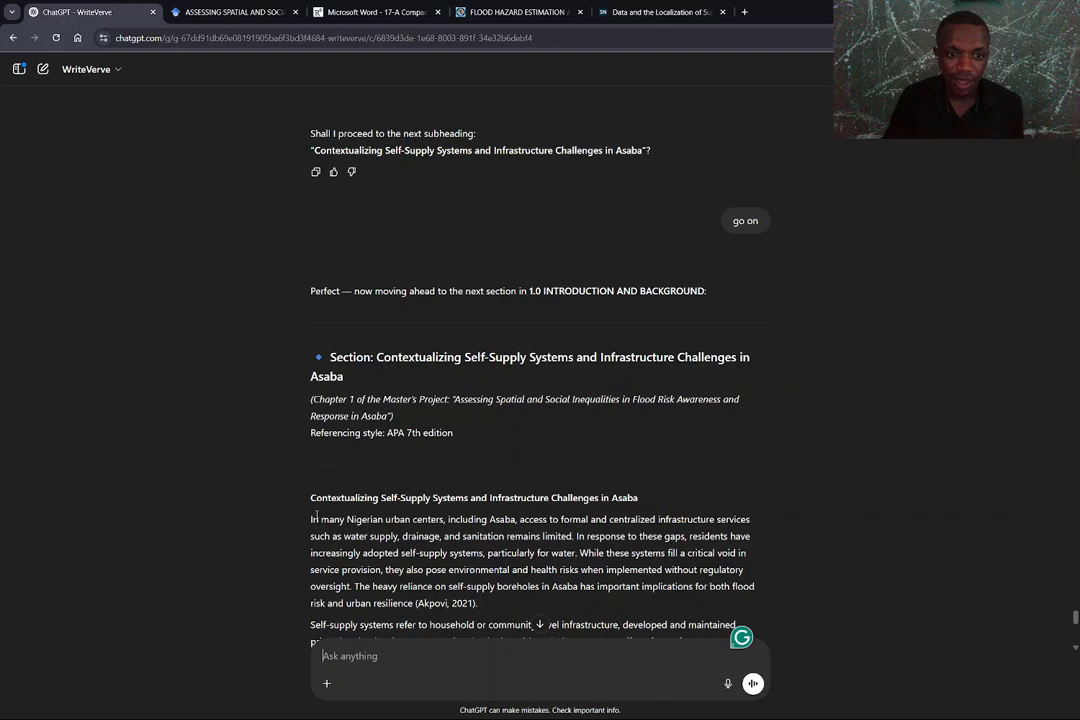
{"action": "left_click_drag", "start_coordinate": [316, 516], "coordinate": [653, 477]}
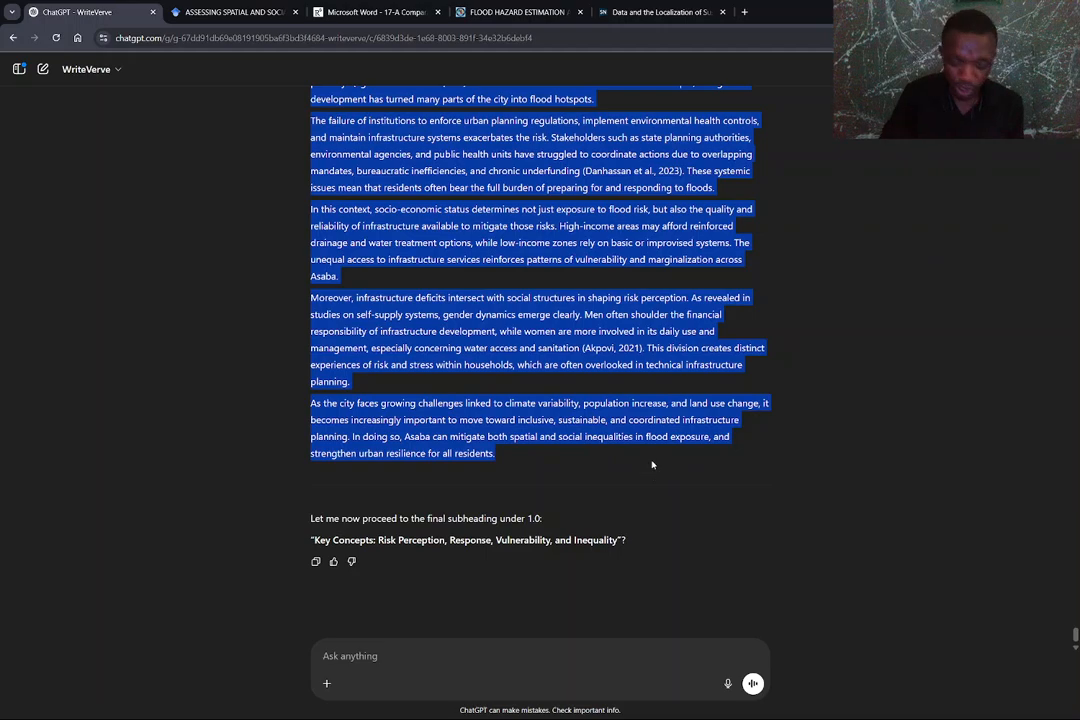
{"action": "mouse_move", "coordinate": [778, 716]}
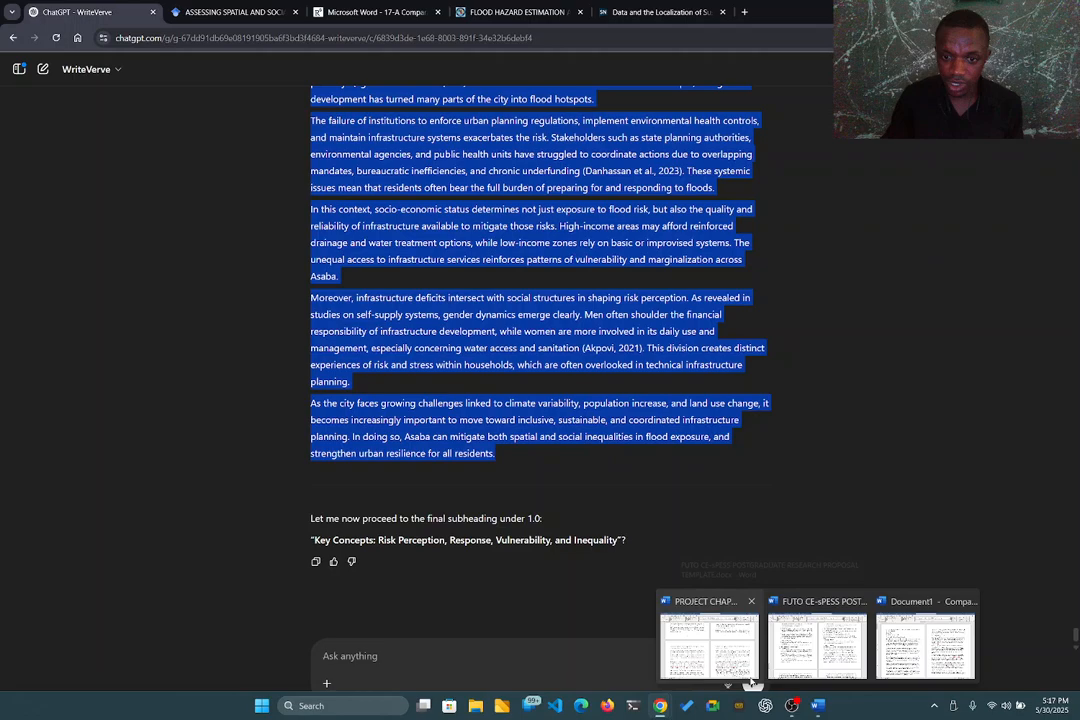
{"action": "left_click", "coordinate": [752, 683]}
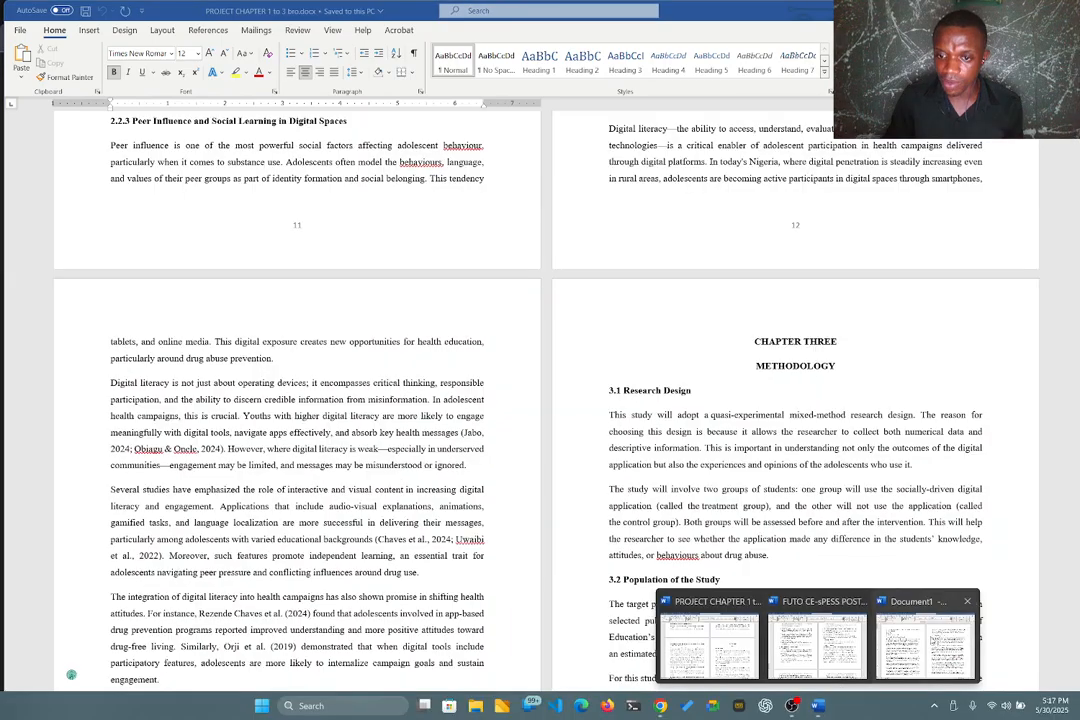
{"action": "left_click", "coordinate": [923, 645]}
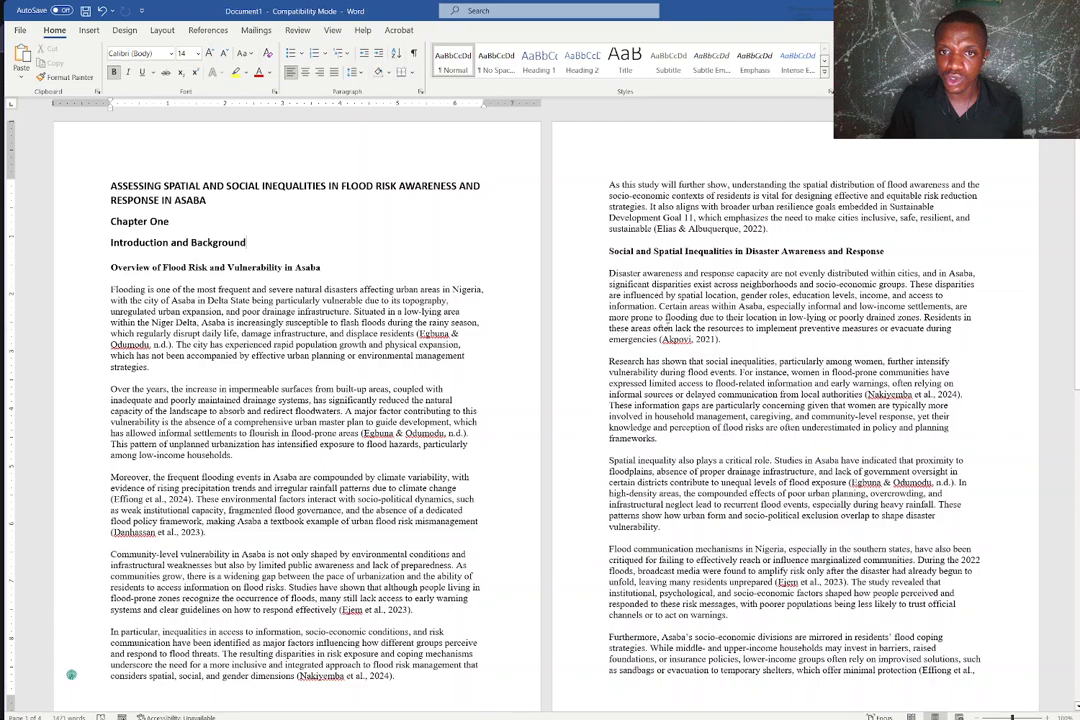
{"action": "scroll", "coordinate": [667, 326], "scroll_direction": "down", "scroll_amount": 5}
{"action": "scroll", "coordinate": [894, 419], "scroll_direction": "down", "scroll_amount": 2}
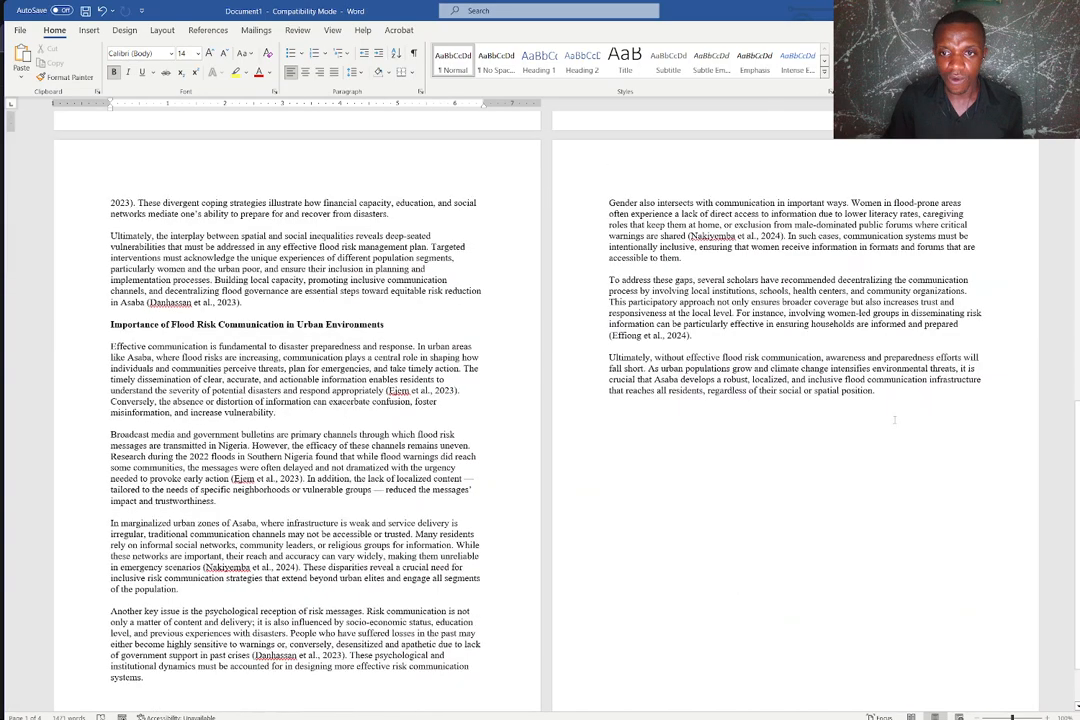
{"action": "left_click", "coordinate": [894, 419]}
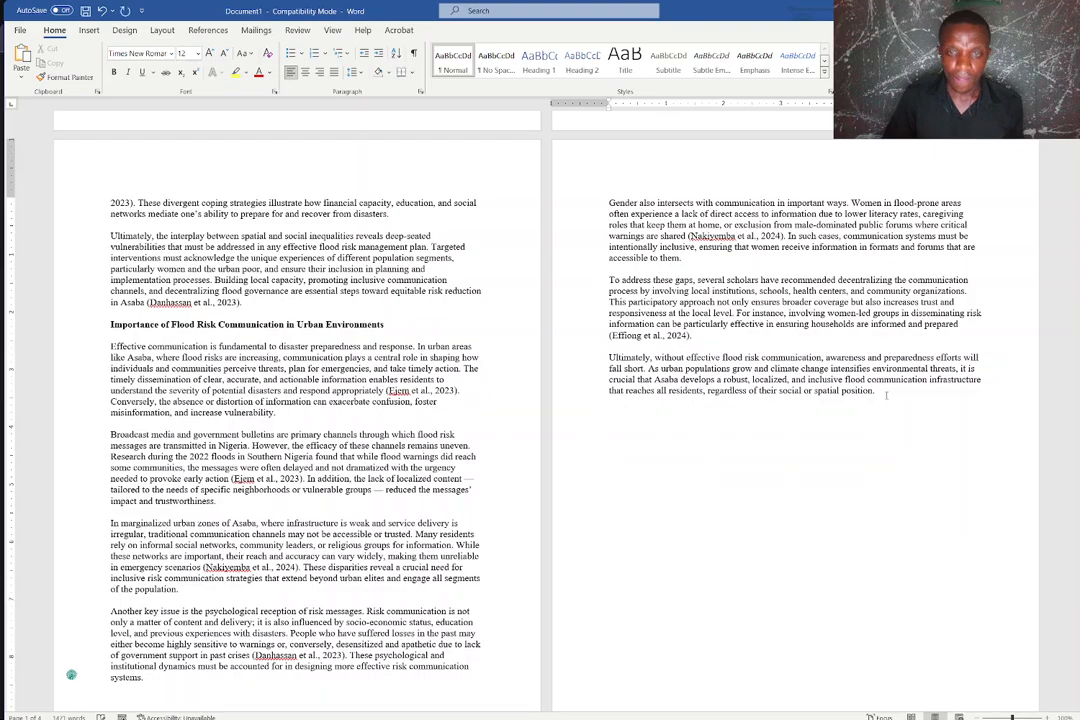
{"action": "key", "text": "ctrl+v"}
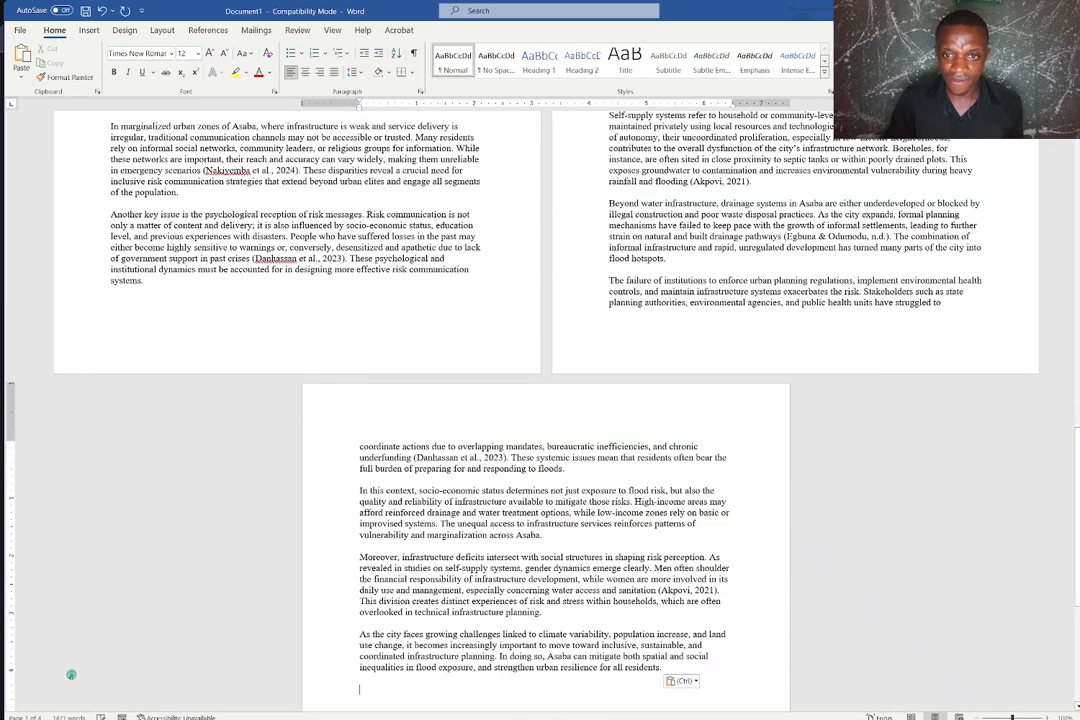
{"action": "scroll", "coordinate": [652, 543], "scroll_direction": "down", "scroll_amount": 3}
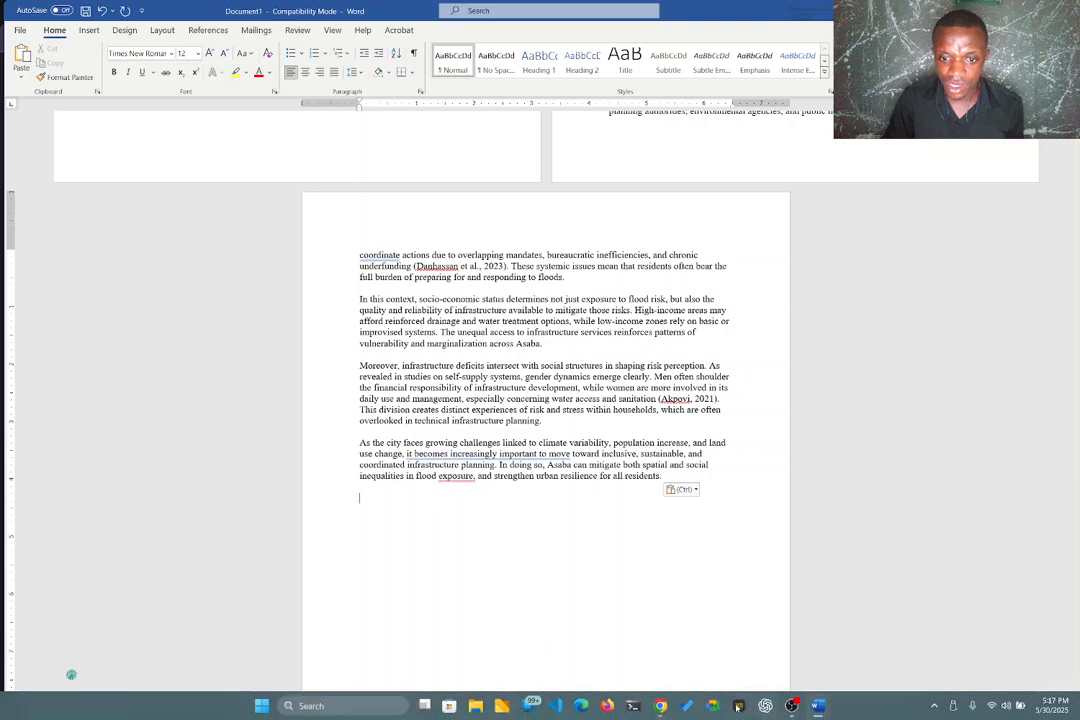
- Switch back to the WriteVerve chat in ChatGPT and send "go on" to generate the final 1.0 subheading, Key Concepts
{"action": "mouse_move", "coordinate": [660, 705]}
{"action": "left_click", "coordinate": [617, 630]}
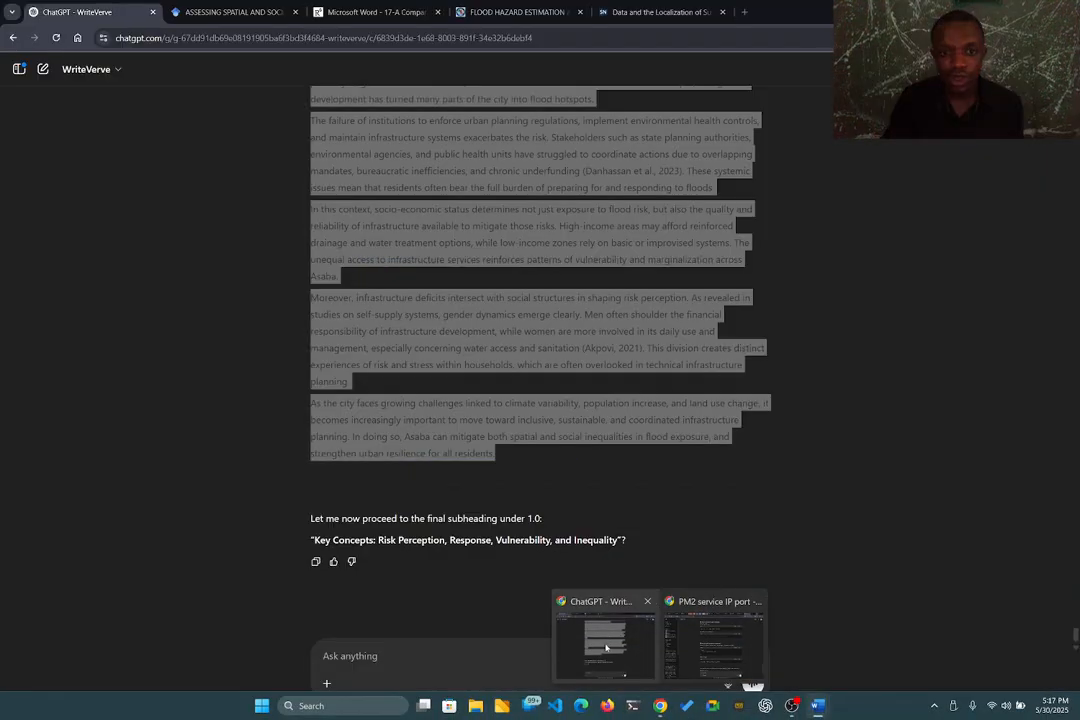
{"action": "left_click", "coordinate": [358, 657]}
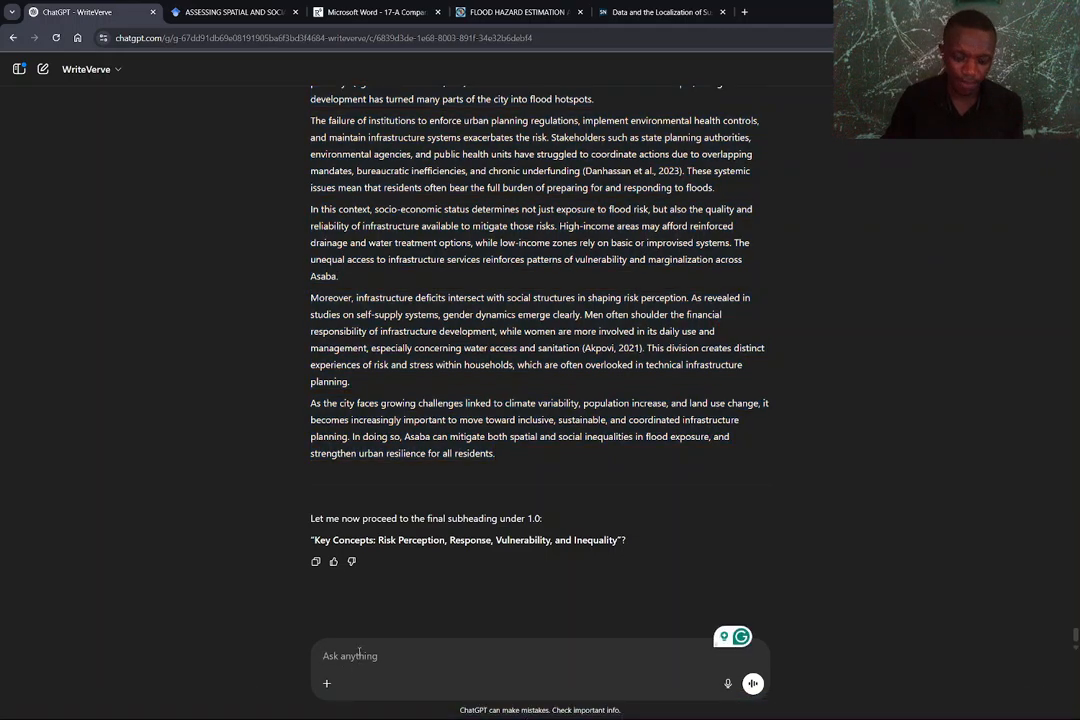
{"action": "type", "text": "go"}
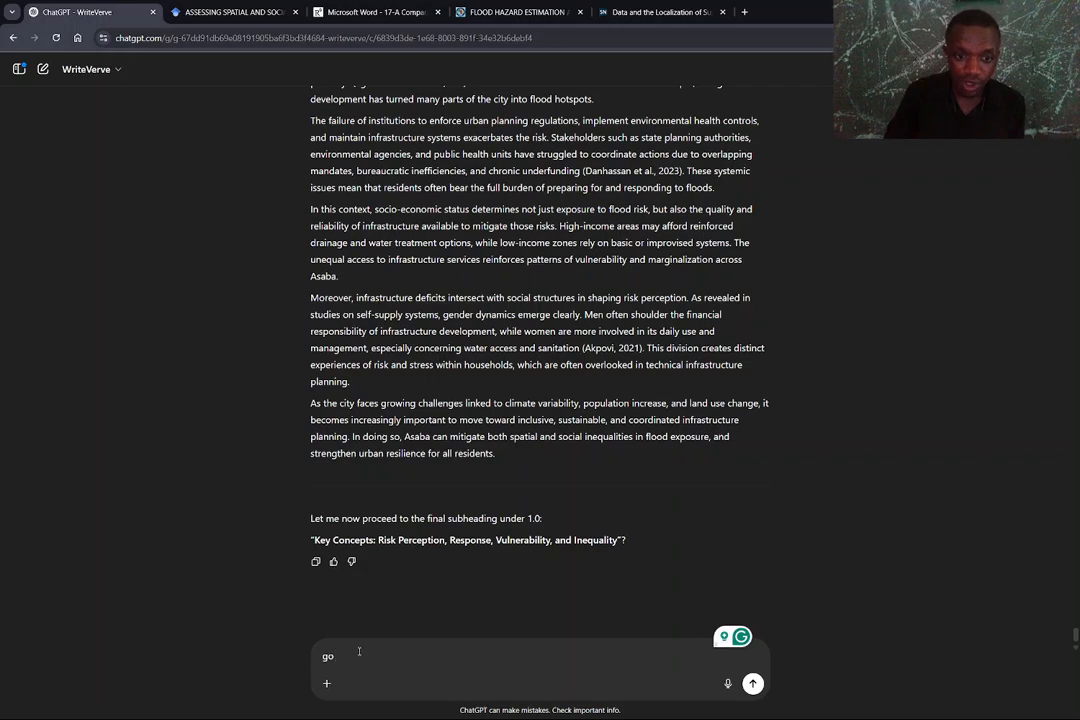
{"action": "type", "text": " on"}
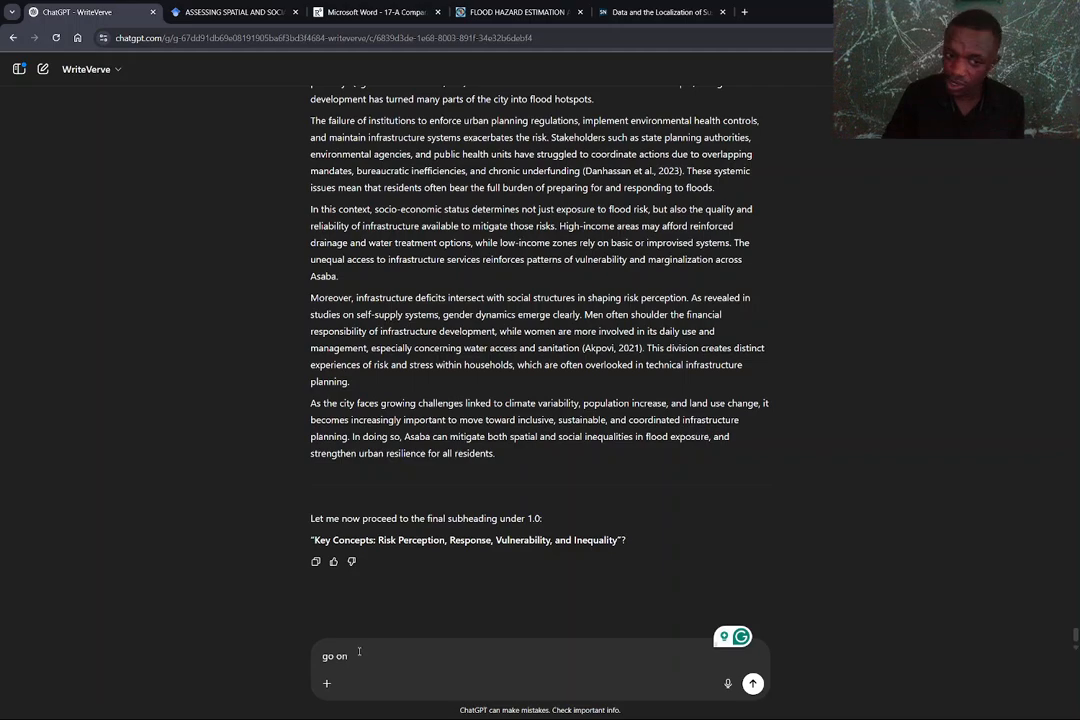
{"action": "key", "text": "Return"}
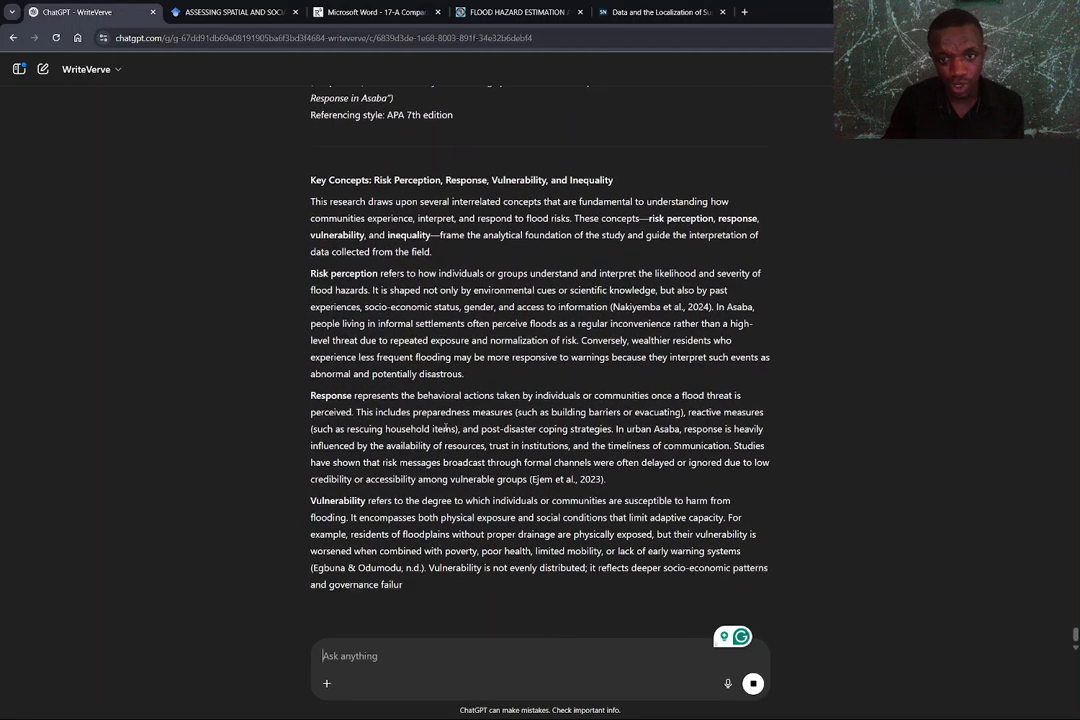
- Copy the generated "Key Concepts: Risk Perception, Response, Vulnerability, and Inequality" section, from its heading through its closing paragraph
{"action": "scroll", "coordinate": [447, 432], "scroll_direction": "up", "scroll_amount": 3}
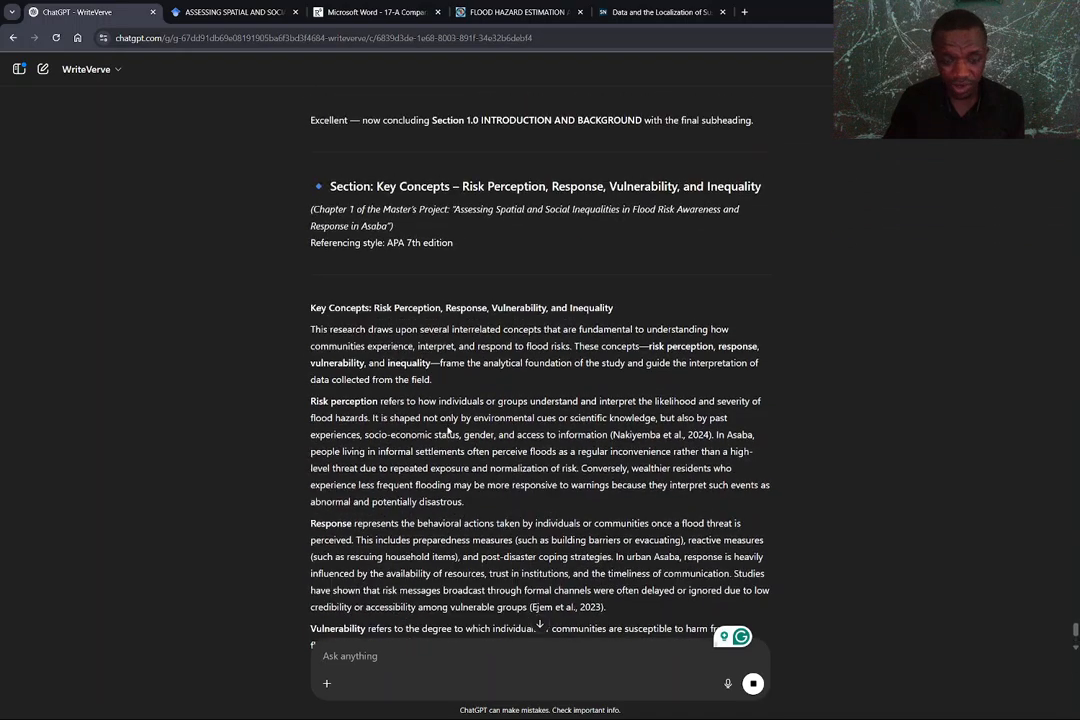
{"action": "scroll", "coordinate": [448, 428], "scroll_direction": "down", "scroll_amount": 4}
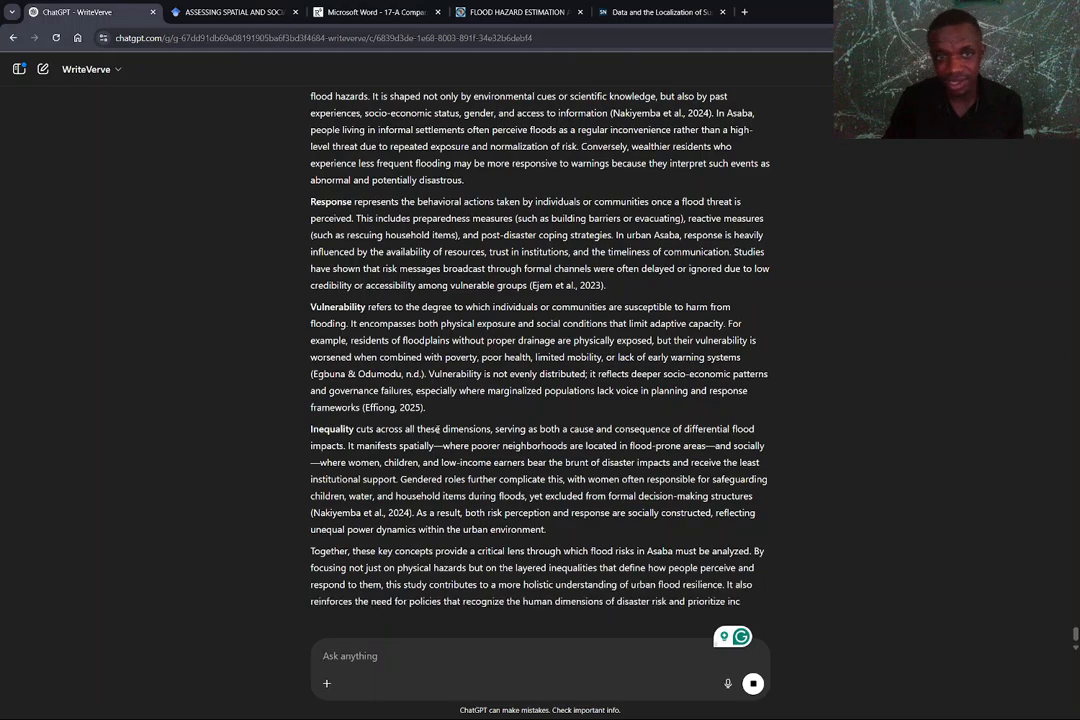
{"action": "scroll", "coordinate": [436, 424], "scroll_direction": "down", "scroll_amount": 3}
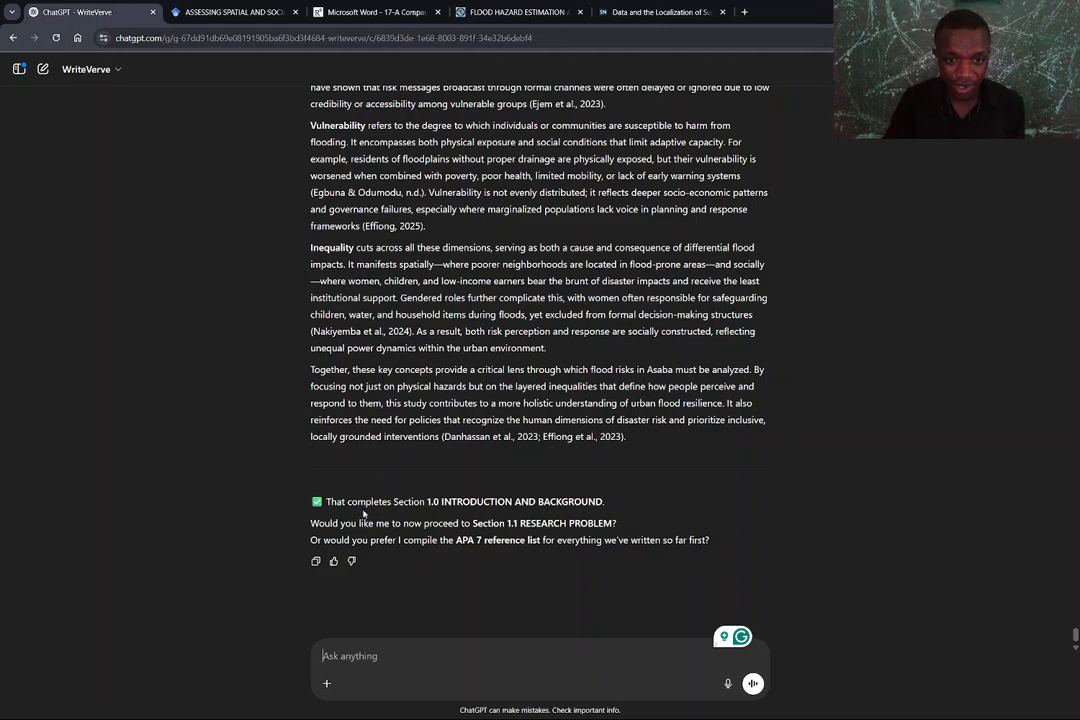
{"action": "mouse_move", "coordinate": [629, 461]}
{"action": "left_mouse_down"}
{"action": "mouse_move", "coordinate": [434, 419]}
{"action": "mouse_move", "coordinate": [415, 331]}
{"action": "mouse_move", "coordinate": [374, 316]}
{"action": "mouse_move", "coordinate": [385, 313]}
{"action": "mouse_move", "coordinate": [291, 470]}
{"action": "left_mouse_up"}
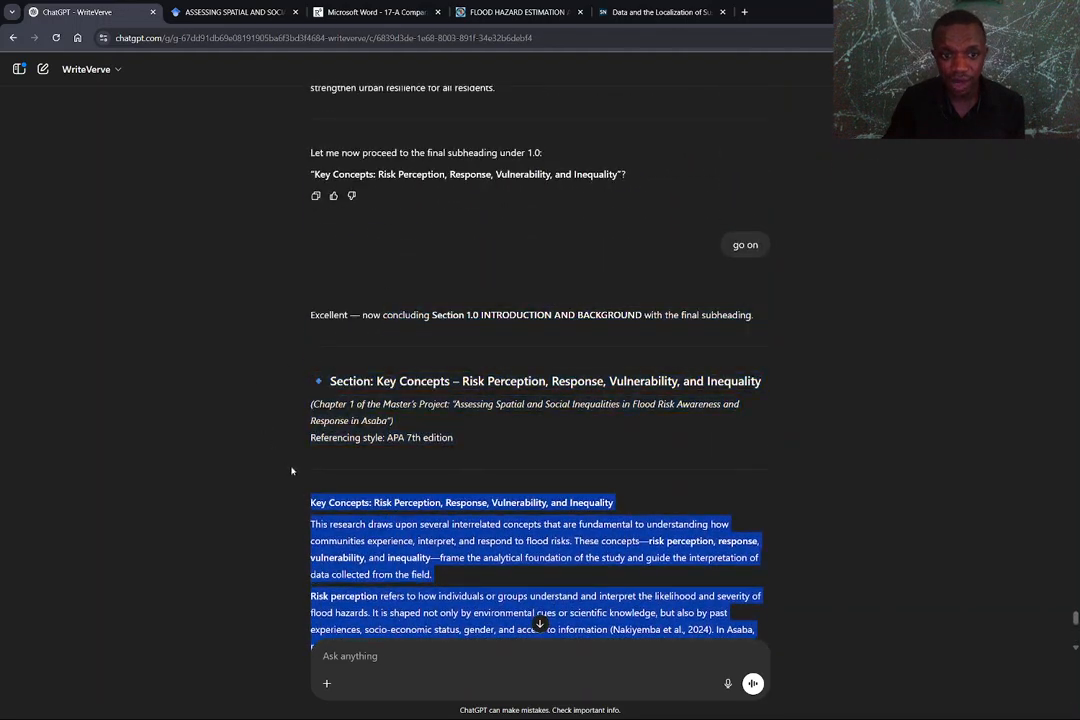
{"action": "right_click", "coordinate": [398, 513]}
{"action": "left_click", "coordinate": [432, 522]}
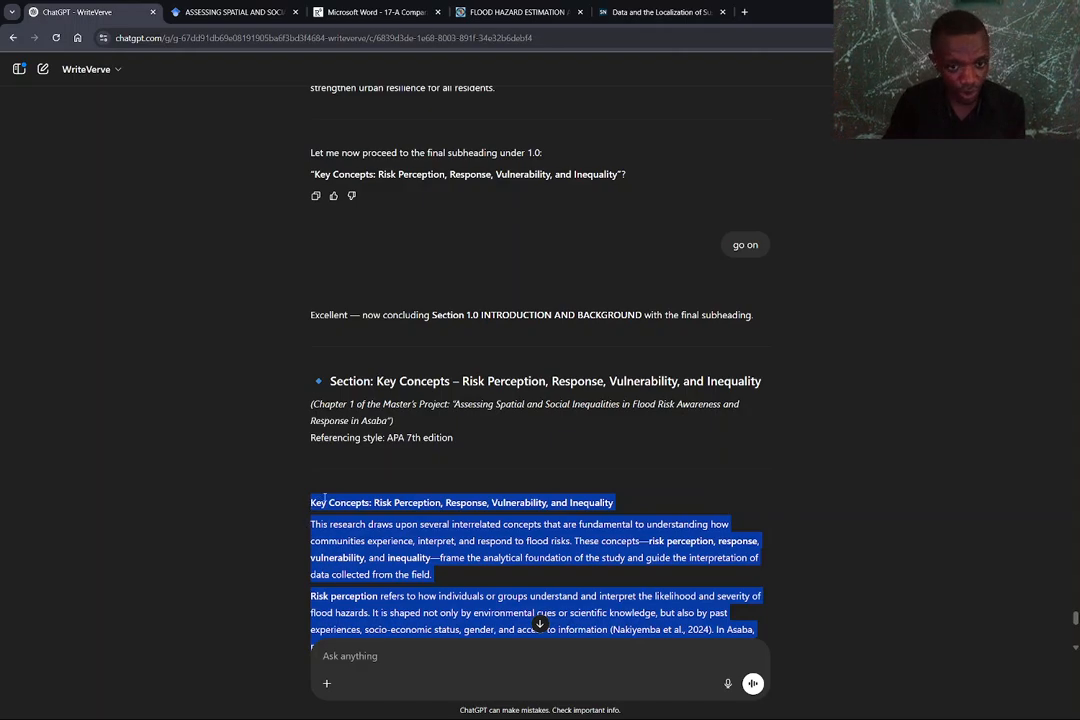
{"action": "left_click", "coordinate": [321, 474]}
{"action": "left_click_drag", "start_coordinate": [316, 502], "coordinate": [402, 558]}
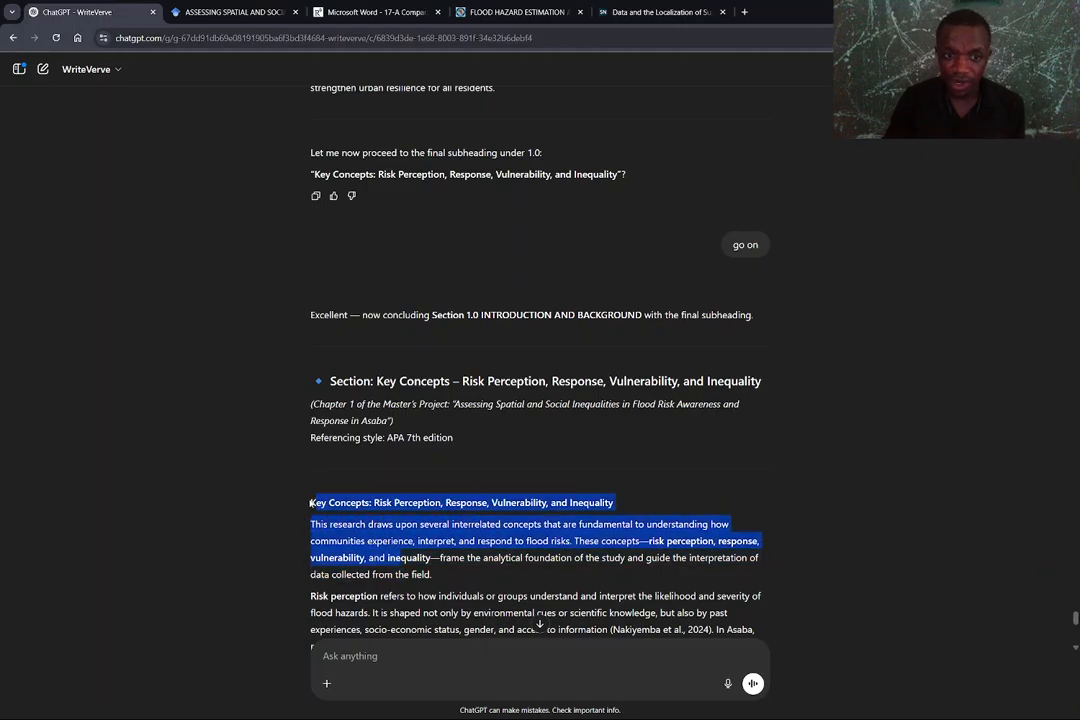
{"action": "left_click_drag", "start_coordinate": [311, 502], "coordinate": [686, 440]}
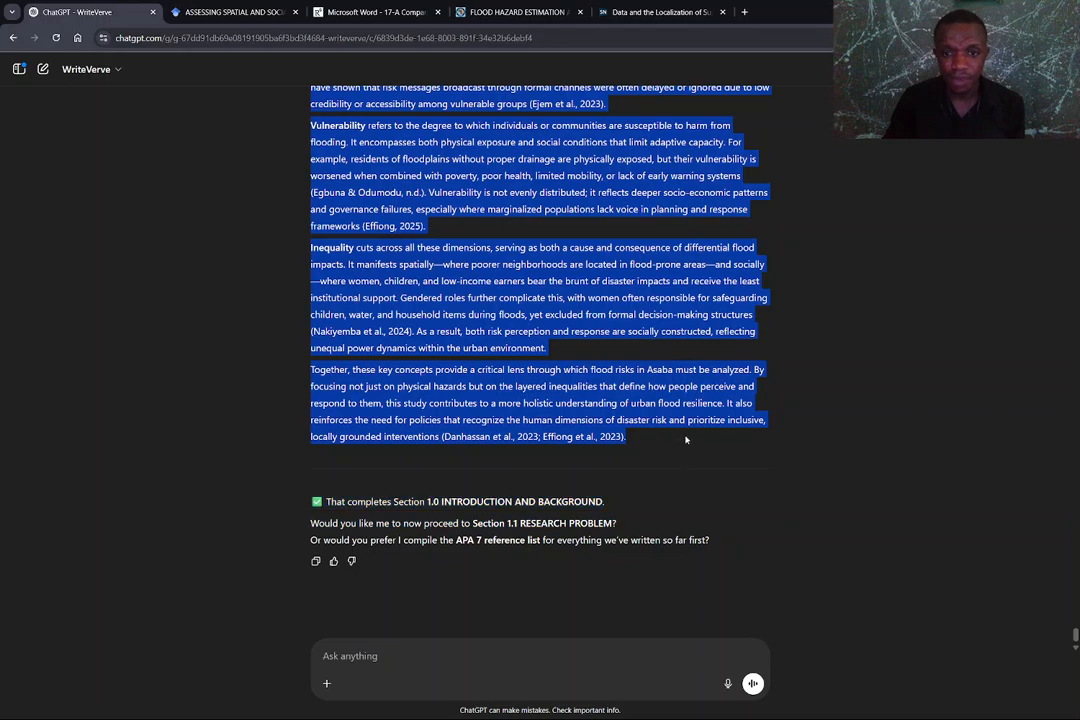
{"action": "right_click", "coordinate": [651, 428]}
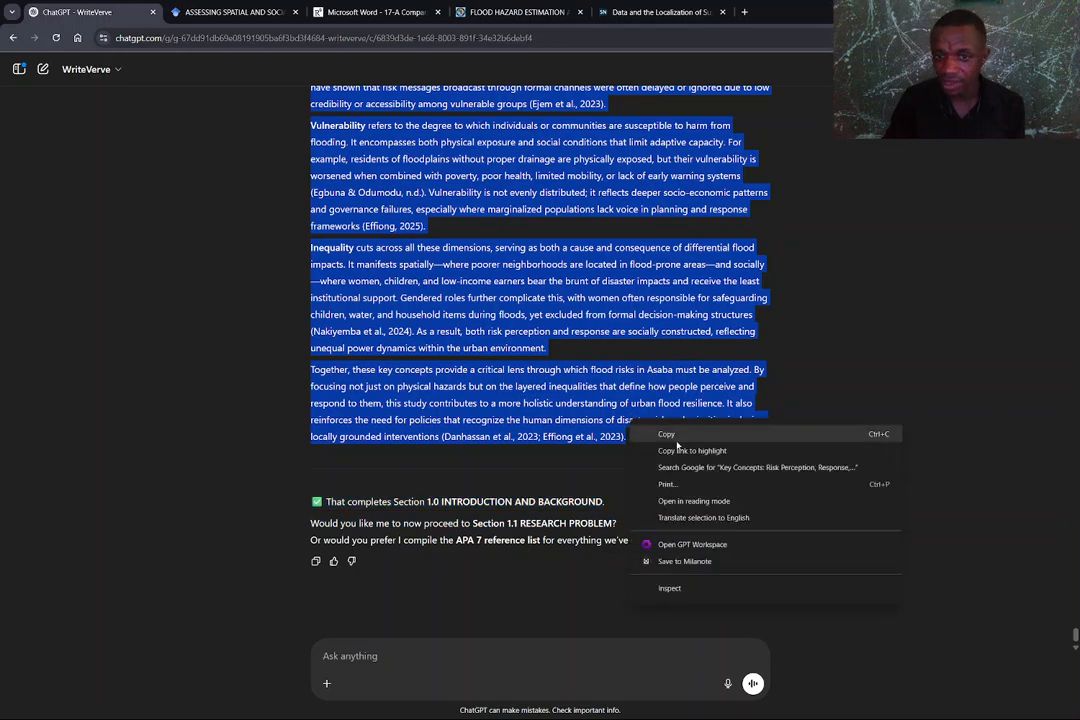
{"action": "left_click", "coordinate": [677, 443]}
- Switch to Document1 in Word and paste the copied Key Concepts section after the self-supply systems and infrastructure section
{"action": "mouse_move", "coordinate": [648, 716]}
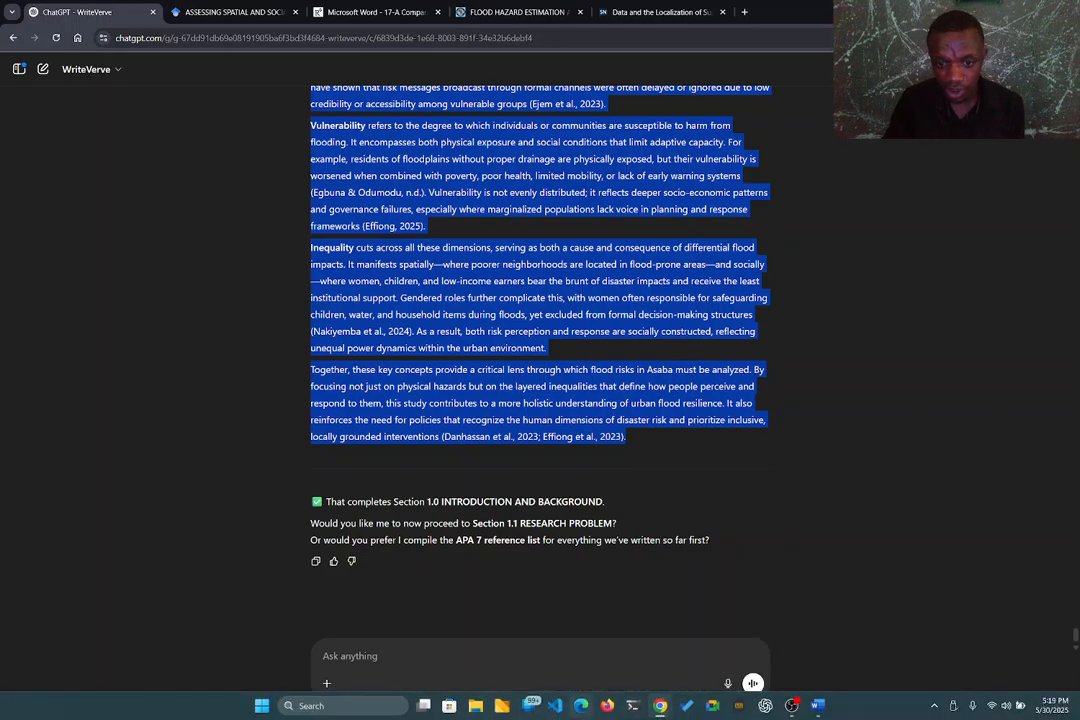
{"action": "left_click", "coordinate": [818, 705]}
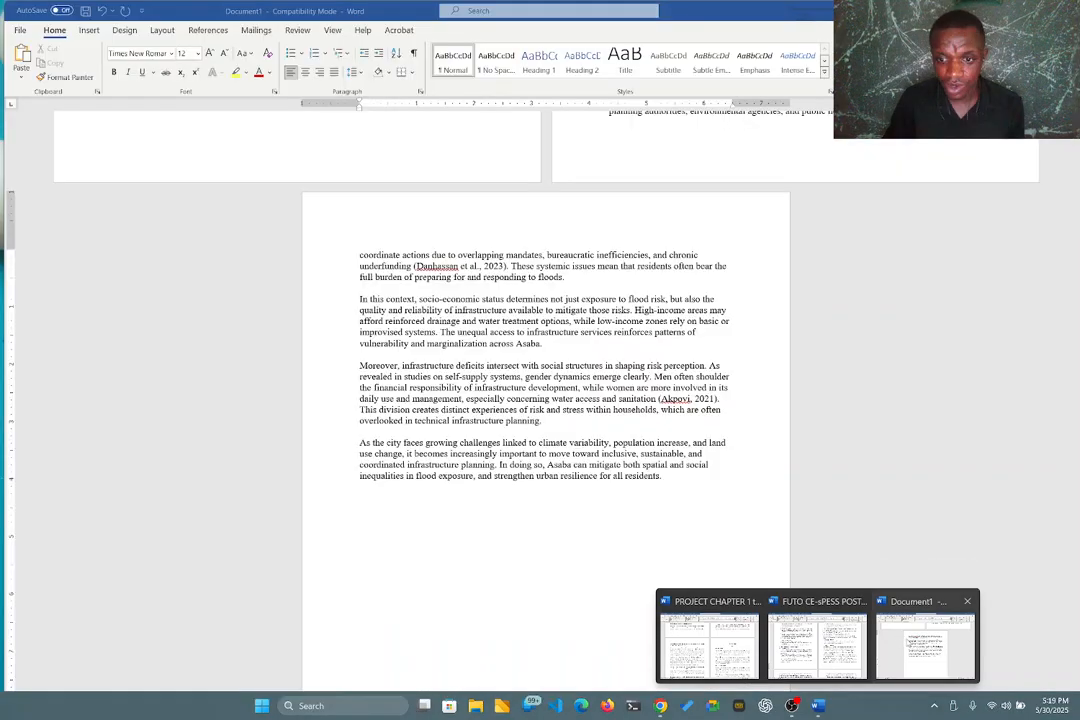
{"action": "left_click", "coordinate": [900, 648]}
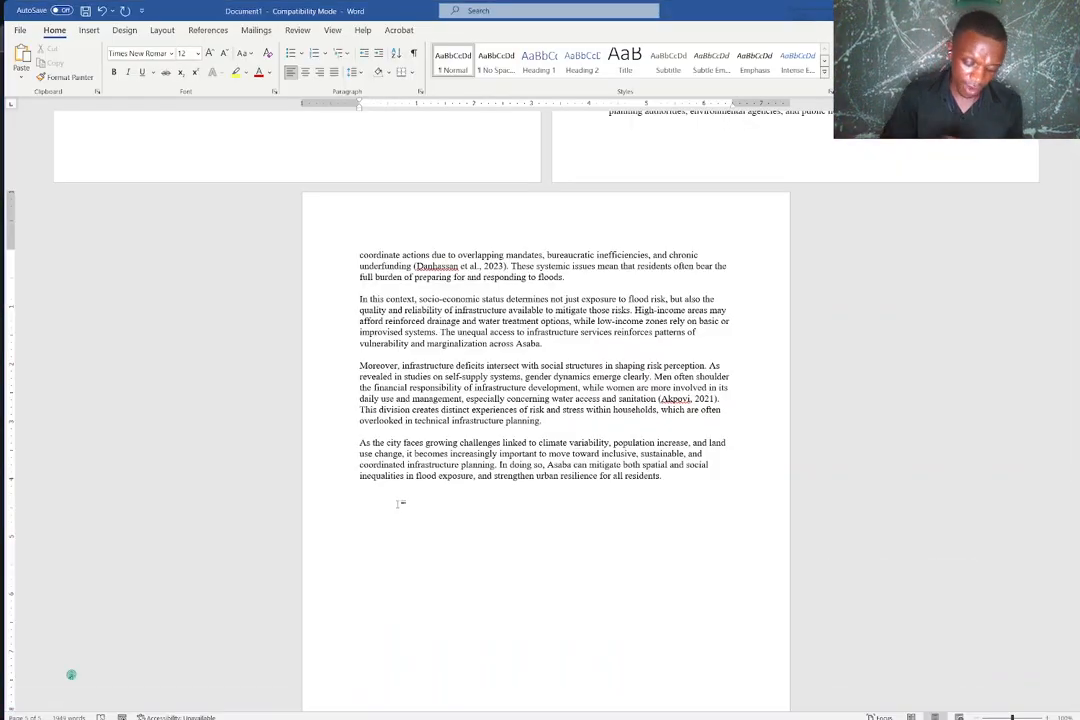
{"action": "key", "text": "ctrl+v"}
{"action": "scroll", "coordinate": [404, 510], "scroll_direction": "down", "scroll_amount": 15}
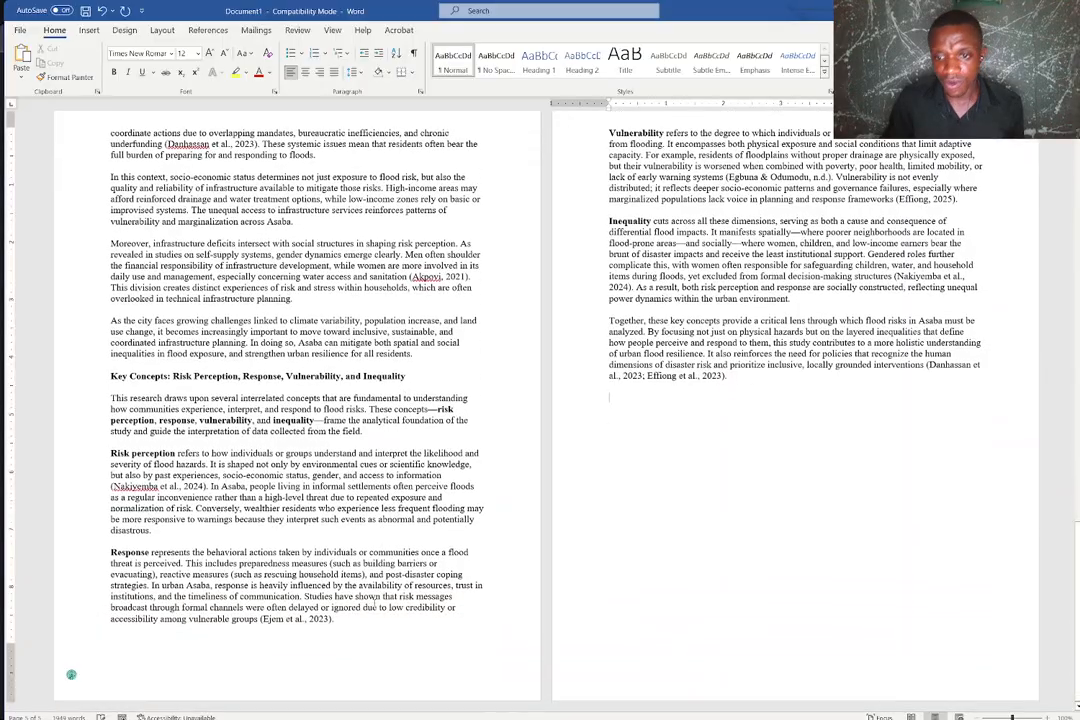
{"action": "scroll", "coordinate": [71, 675], "scroll_direction": "up", "scroll_amount": 5}
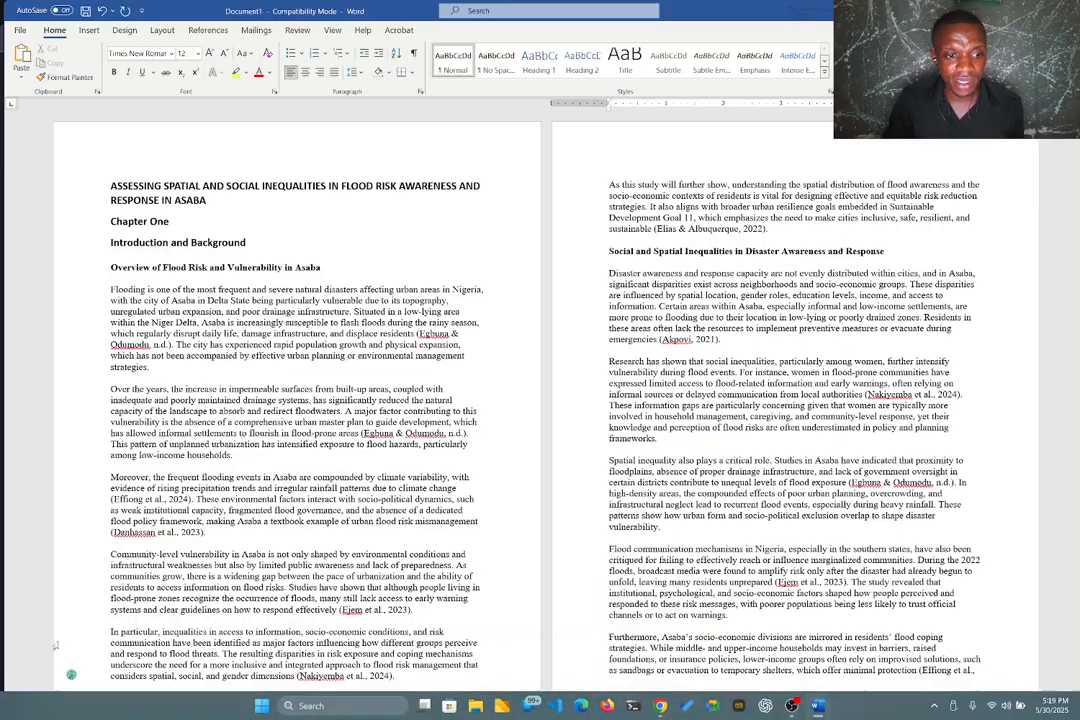
{"action": "scroll", "coordinate": [563, 400], "scroll_direction": "down", "scroll_amount": 6}
{"action": "scroll", "coordinate": [563, 400], "scroll_direction": "down", "scroll_amount": 12}
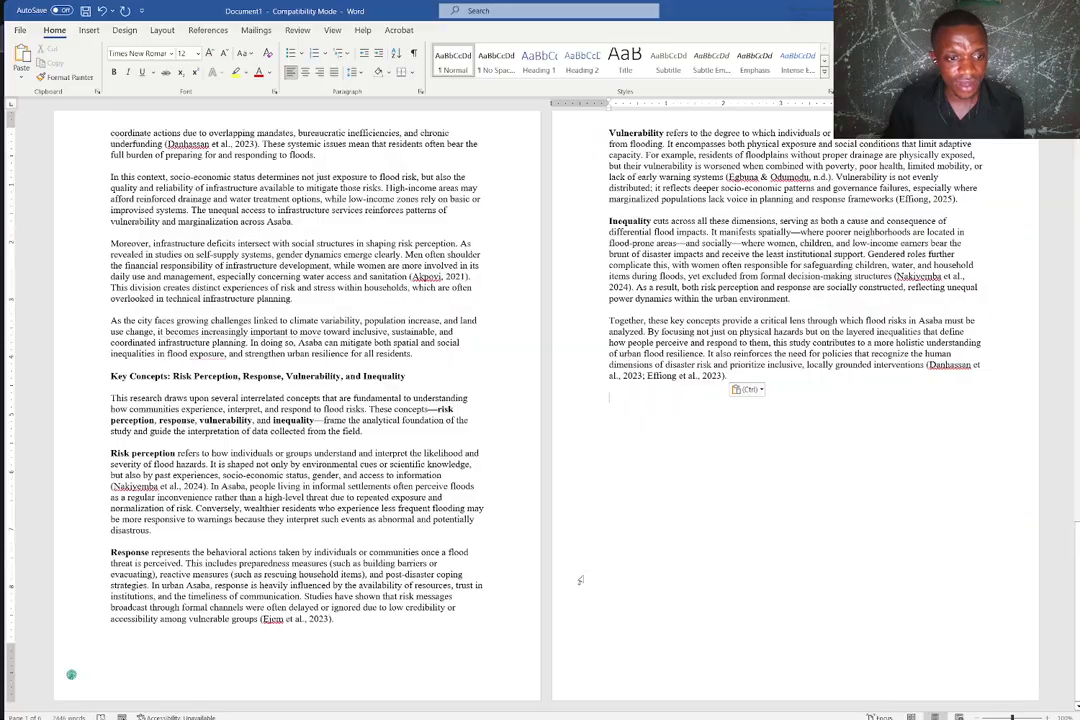
{"action": "scroll", "coordinate": [827, 541], "scroll_direction": "up", "scroll_amount": 15}
{"action": "scroll", "coordinate": [827, 541], "scroll_direction": "up", "scroll_amount": 5}
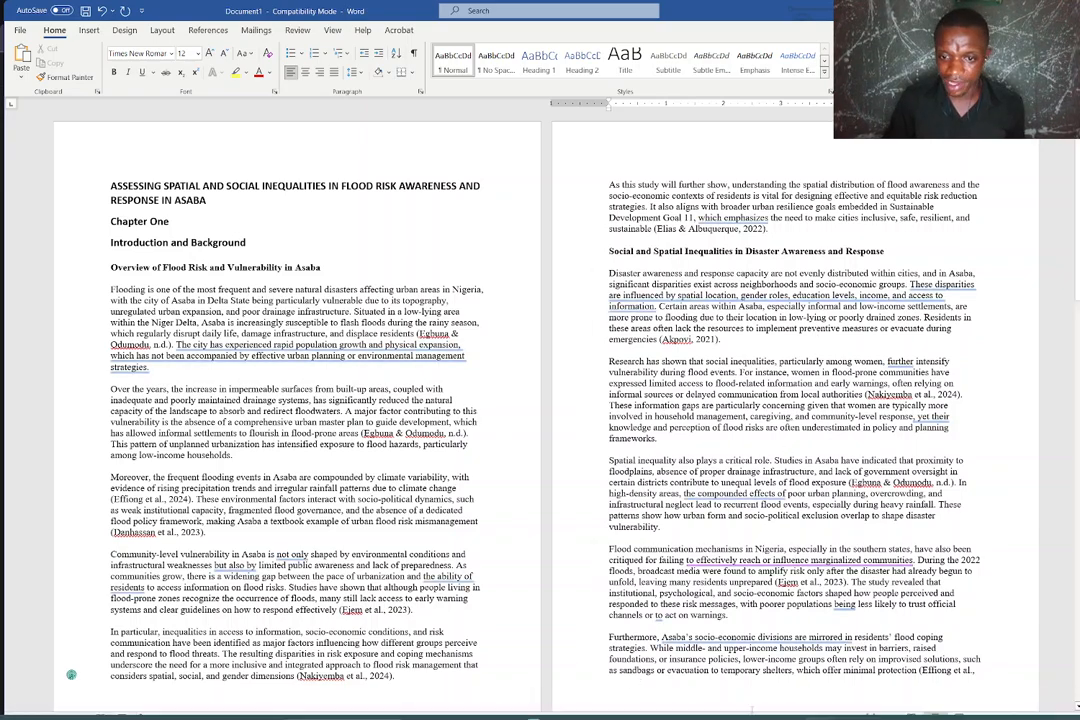
- Switch to the FUTO CE-sPESS postgraduate research proposal template and examine its general instructions on font style, font size and headings
{"action": "mouse_move", "coordinate": [846, 711]}
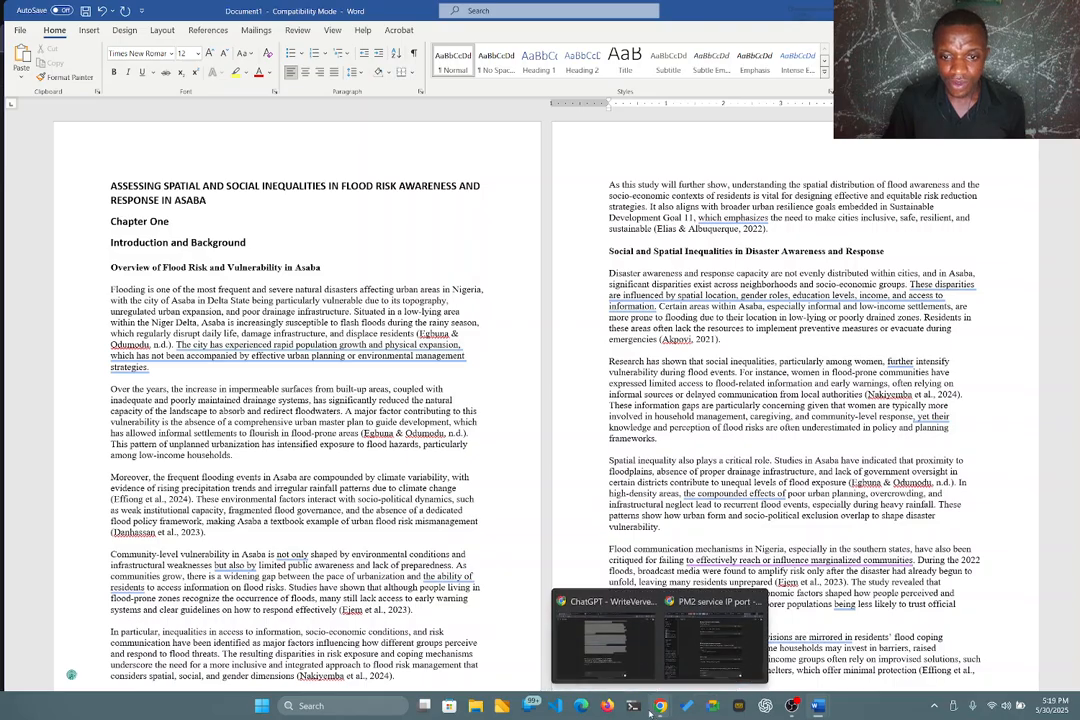
{"action": "mouse_move", "coordinate": [817, 706]}
{"action": "left_click", "coordinate": [826, 662]}
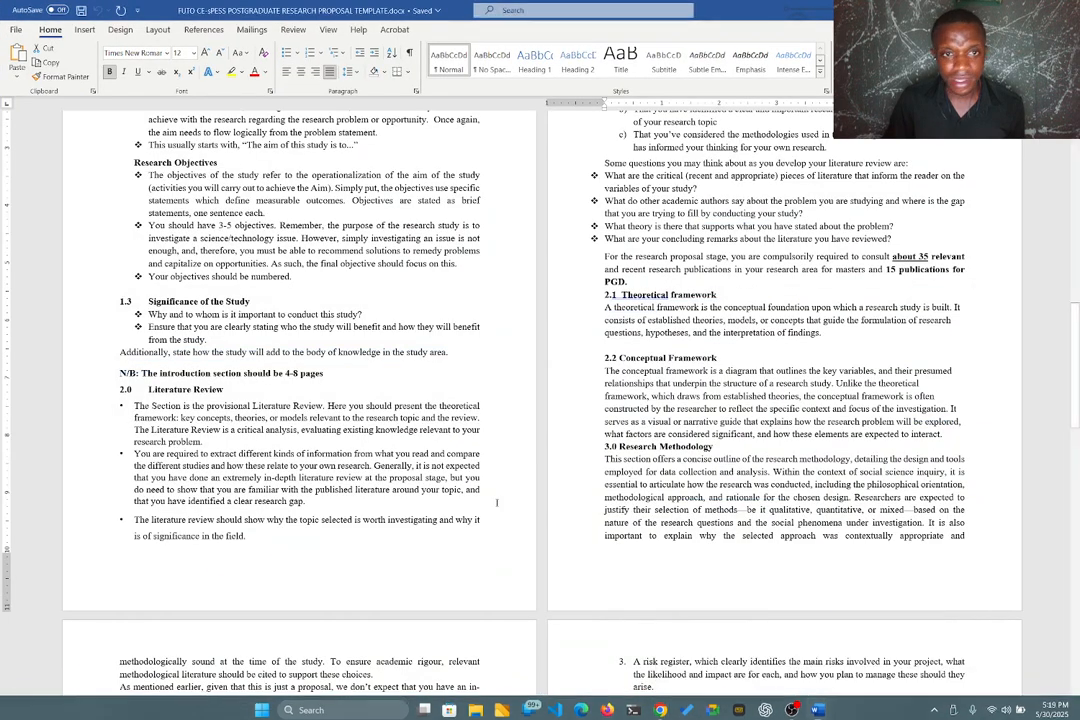
{"action": "scroll", "coordinate": [481, 484], "scroll_direction": "up", "scroll_amount": 15}
{"action": "scroll", "coordinate": [481, 484], "scroll_direction": "up", "scroll_amount": 1}
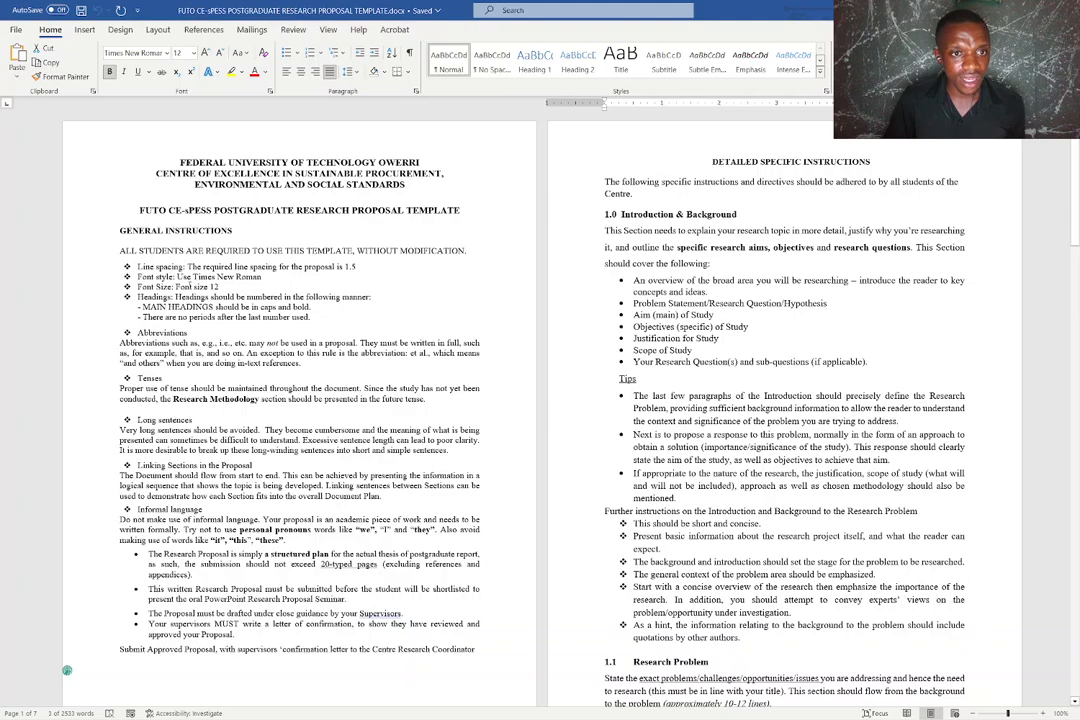
{"action": "left_click_drag", "start_coordinate": [175, 286], "coordinate": [266, 279]}
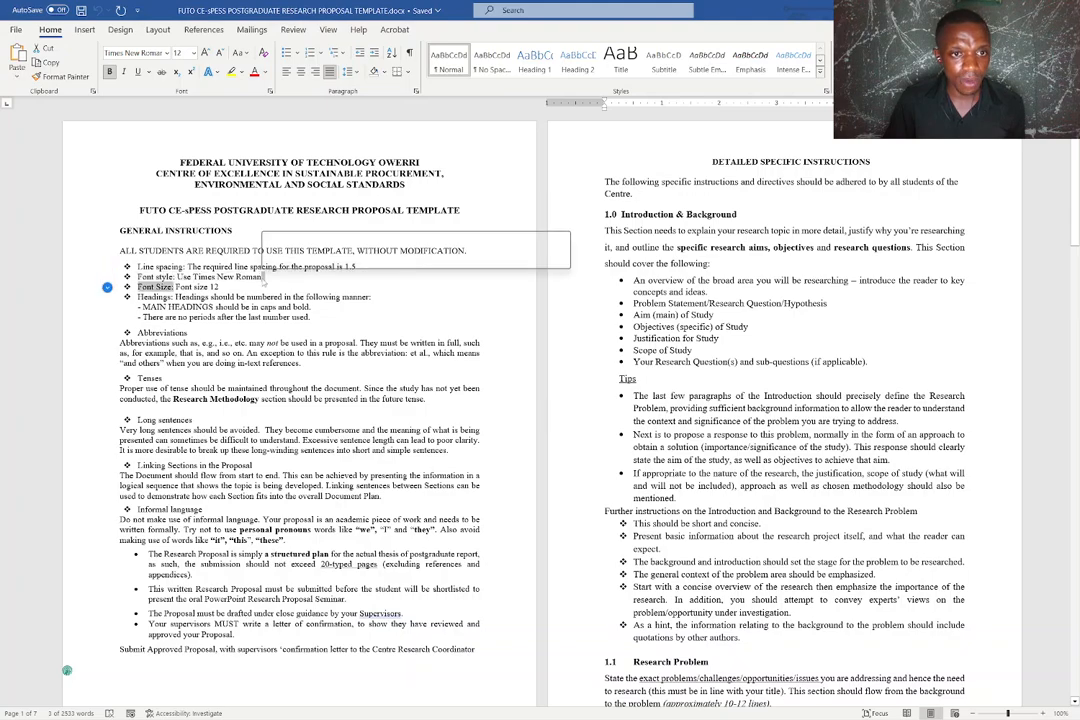
{"action": "left_click", "coordinate": [227, 310]}
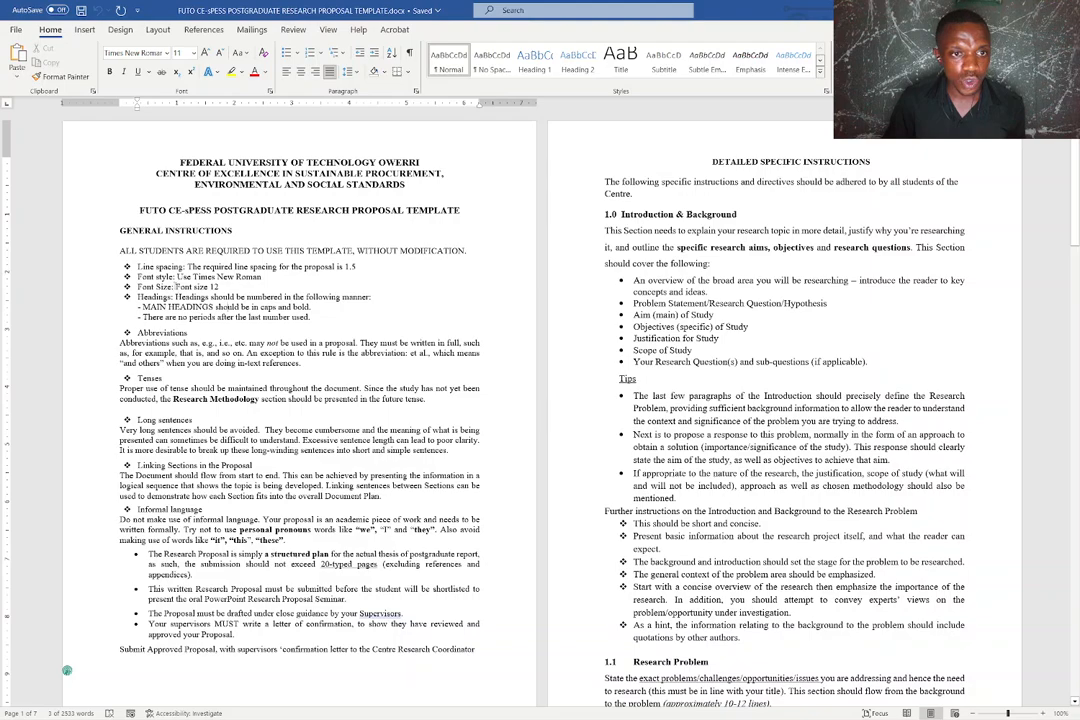
{"action": "left_click_drag", "start_coordinate": [176, 286], "coordinate": [224, 289]}
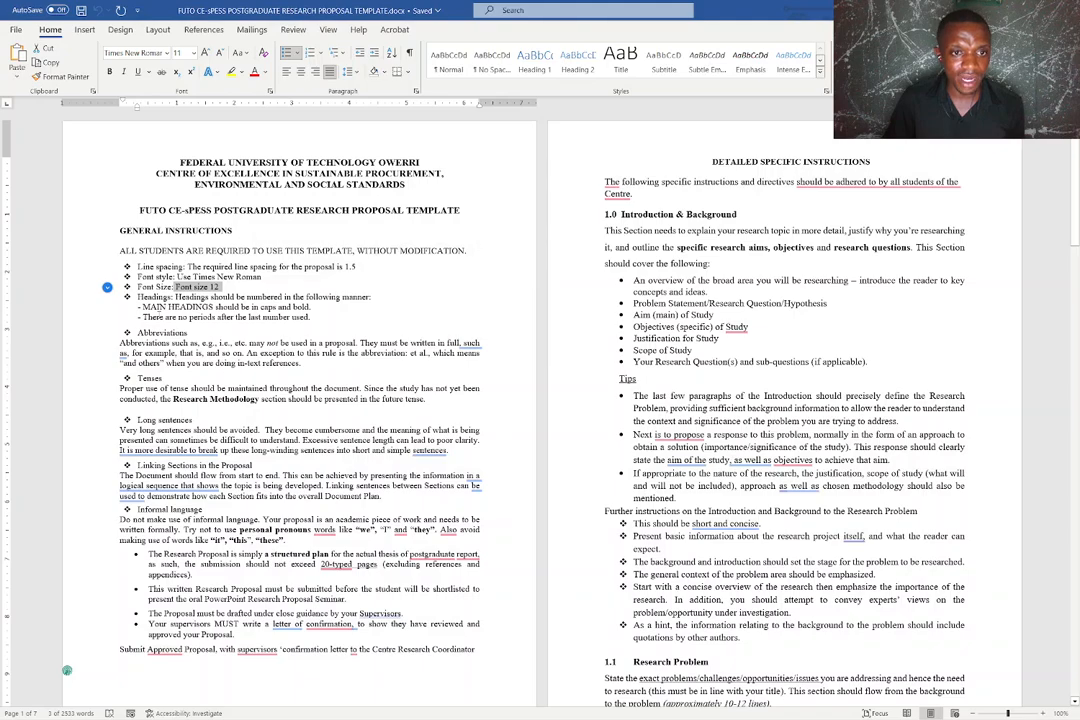
{"action": "left_click_drag", "start_coordinate": [160, 314], "coordinate": [294, 308]}
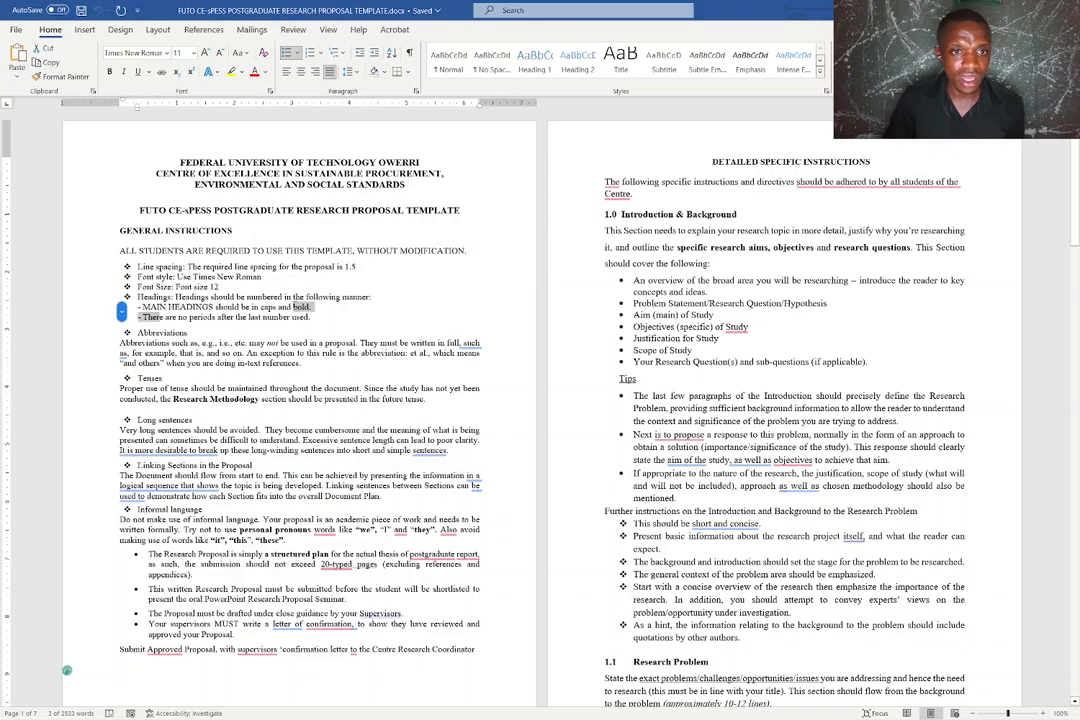
{"action": "left_click", "coordinate": [256, 307]}
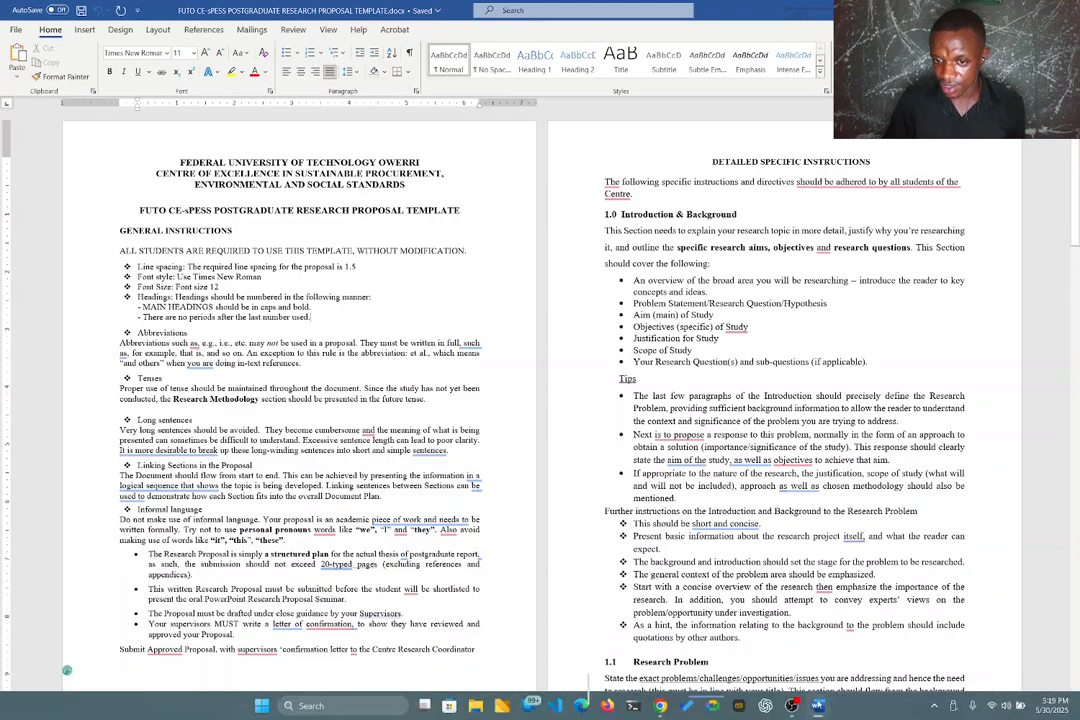
- Return to Document1 and set the font of the whole document to Times New Roman, size 12
{"action": "mouse_move", "coordinate": [808, 715]}
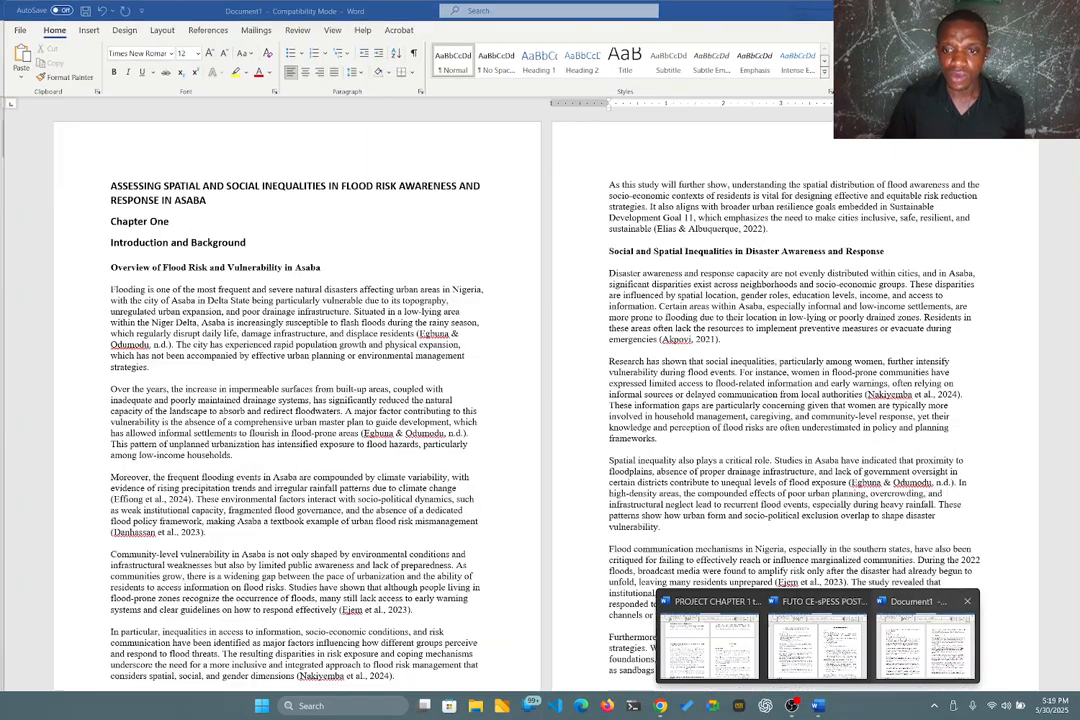
{"action": "left_click", "coordinate": [935, 645]}
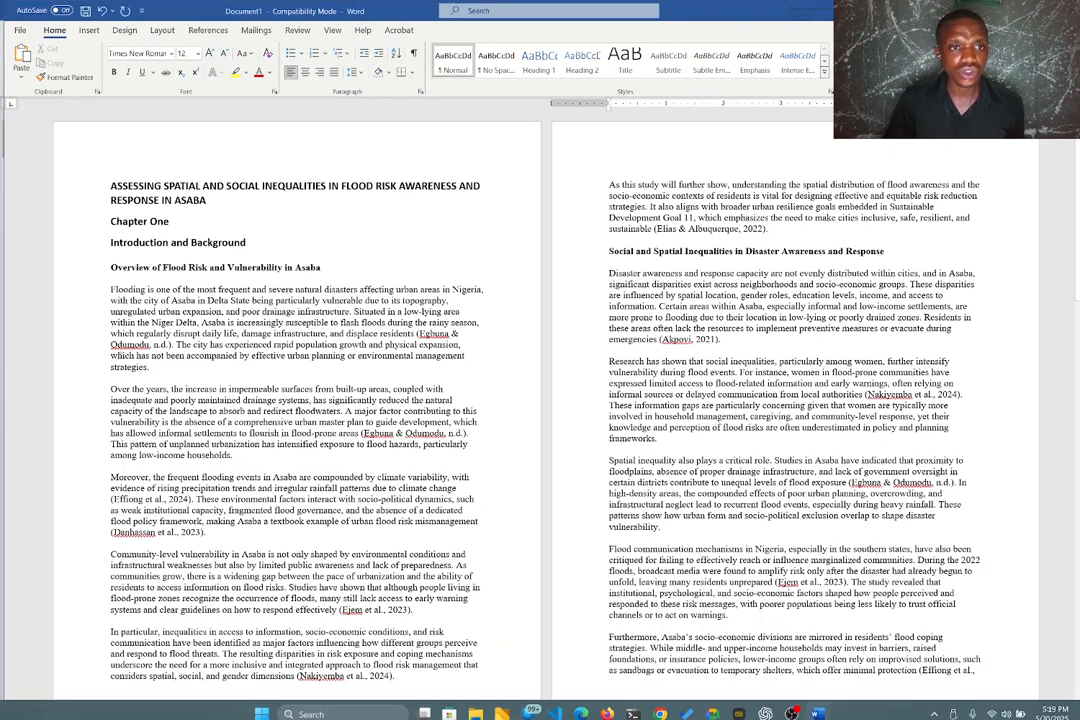
{"action": "key", "text": "ctrl+a"}
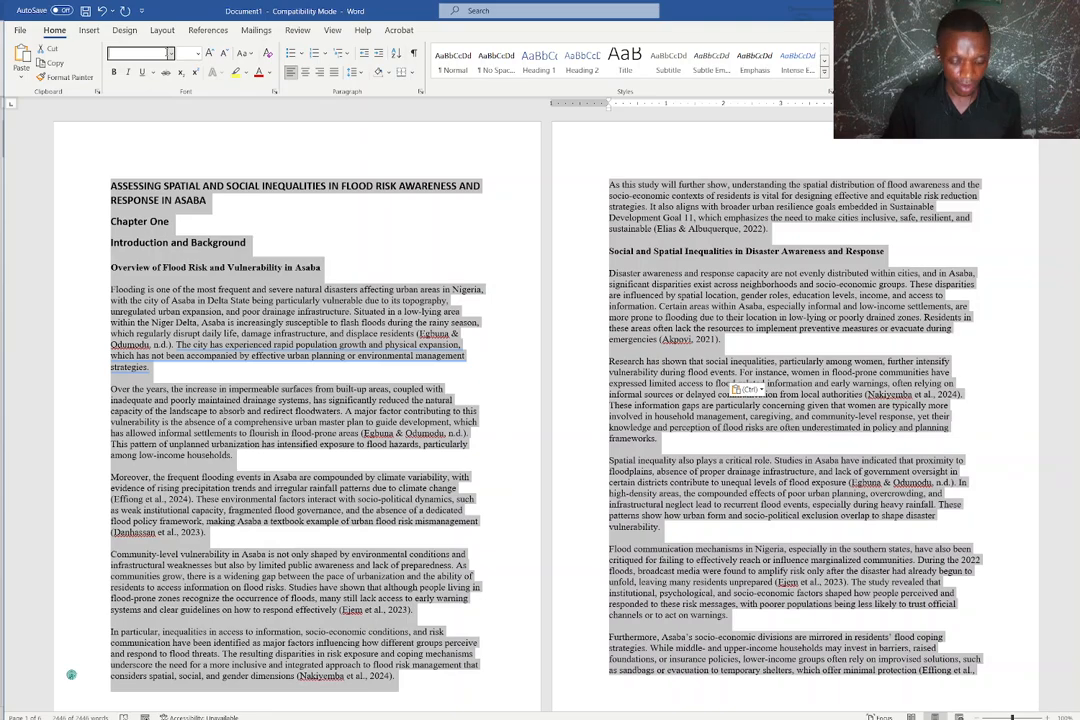
{"action": "type", "text": "Times New Roman"}
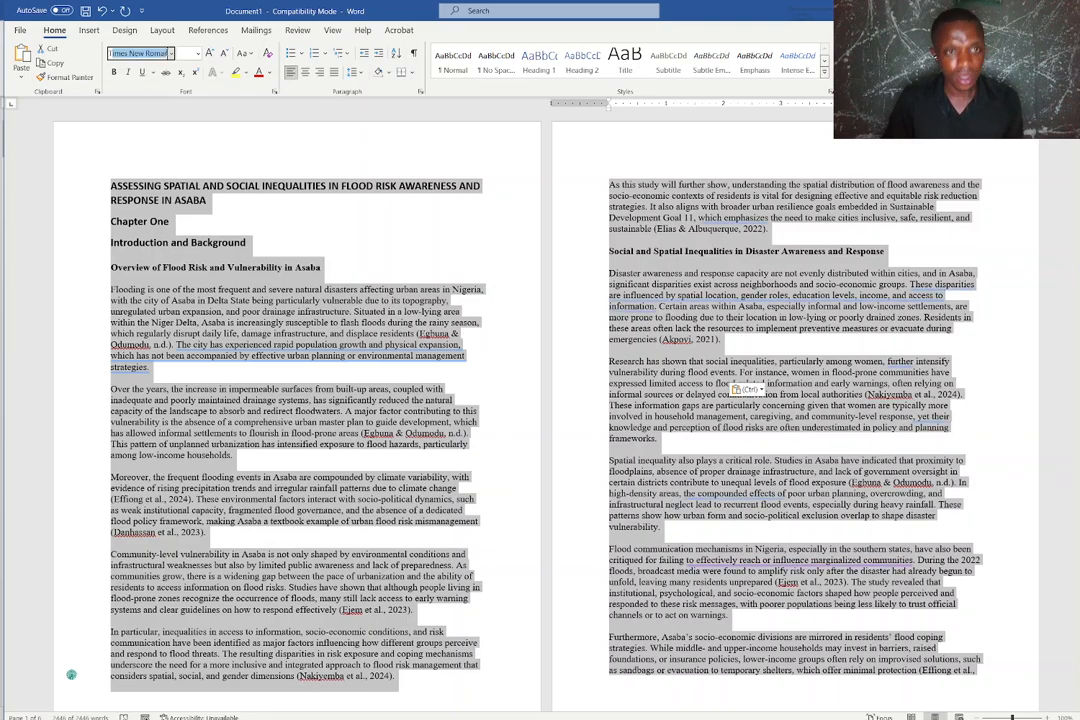
{"action": "key", "text": "Return"}
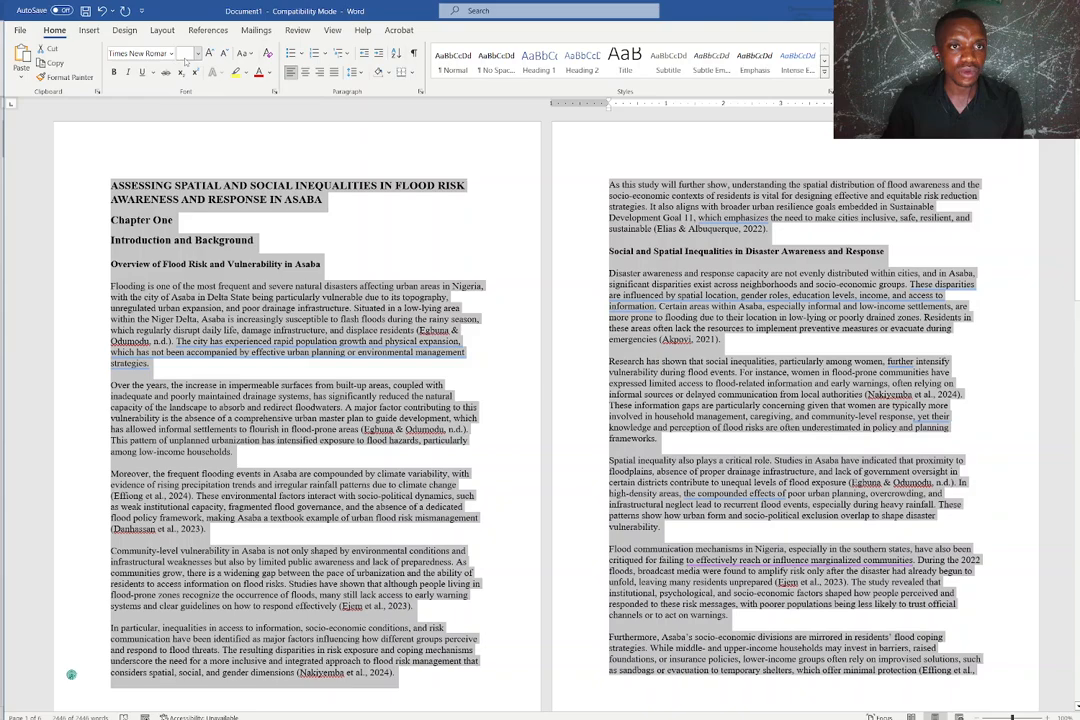
{"action": "left_click", "coordinate": [187, 55]}
{"action": "type", "text": "12"}
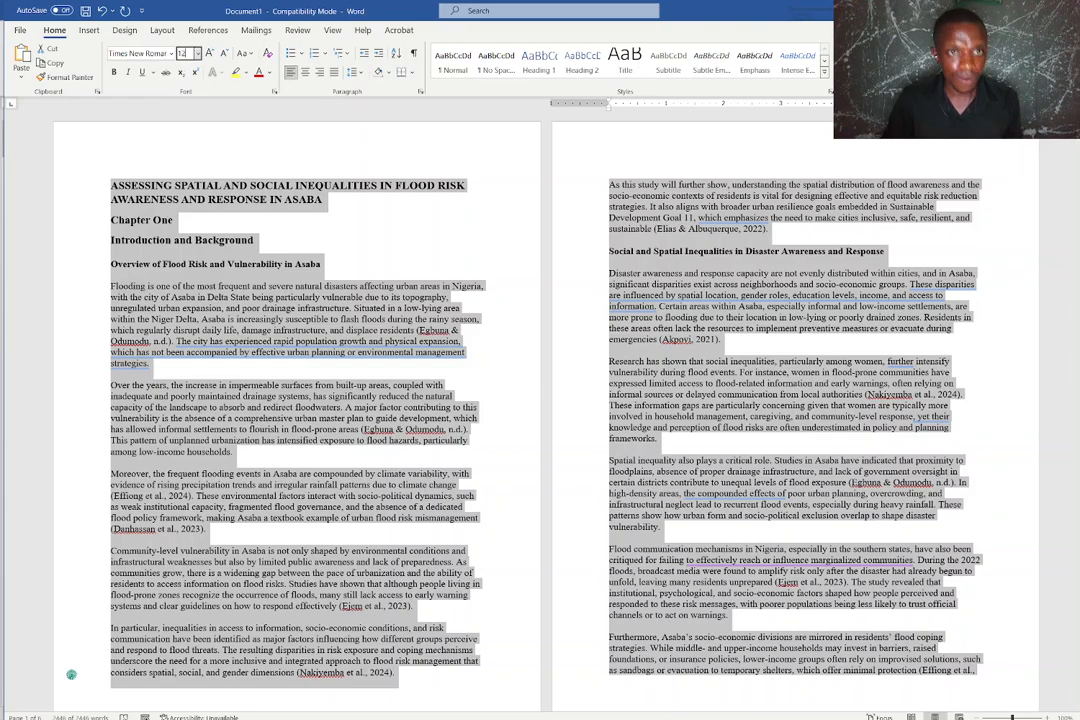
{"action": "key", "text": "Return"}
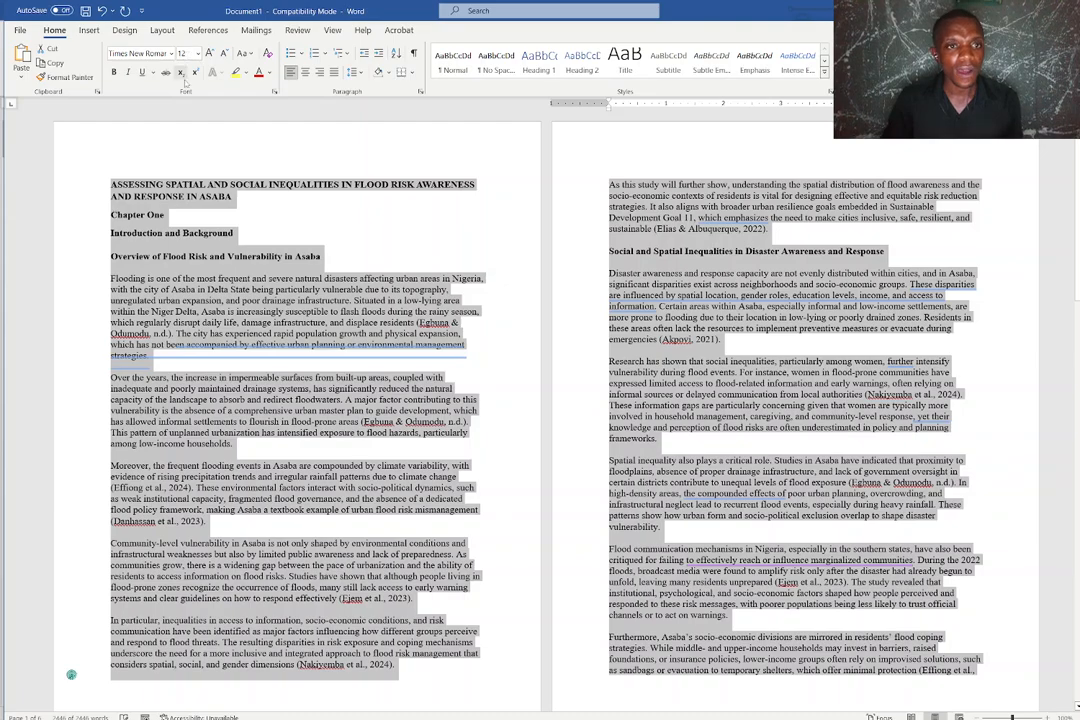
- Insert blank lines between the document title and the "Chapter One" heading, and centre the title
{"action": "left_click", "coordinate": [234, 197]}
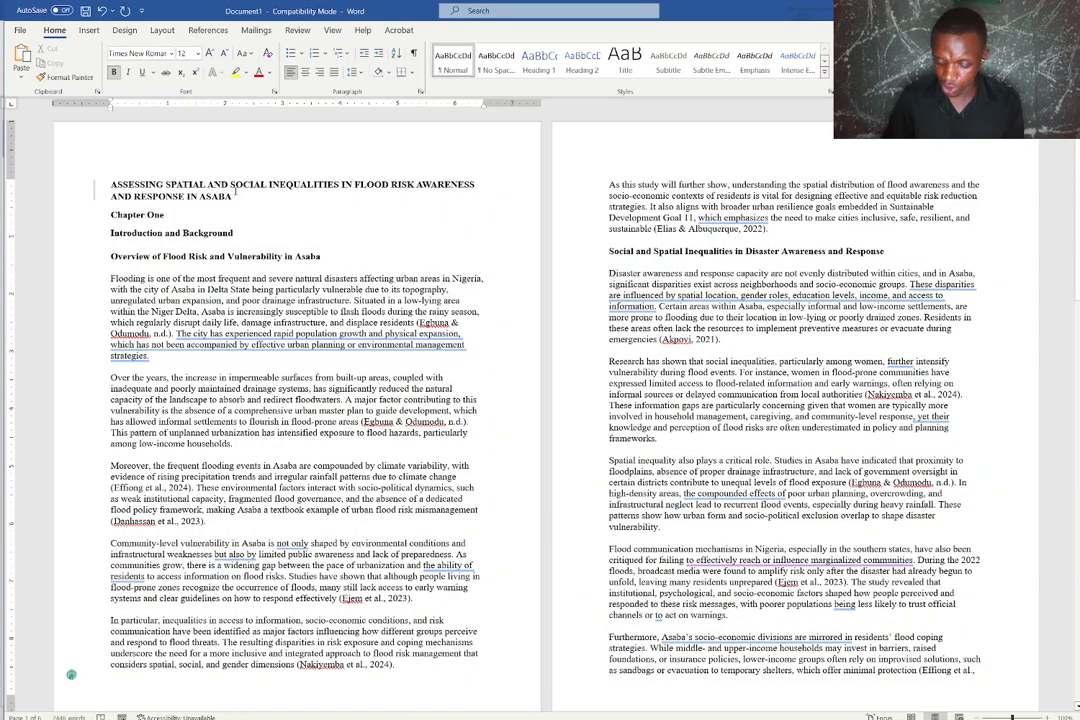
{"action": "key", "text": "Return"}
{"action": "key", "text": "Return"}
{"action": "key", "text": "Return"}
{"action": "key", "text": "Return"}
{"action": "key", "text": "Return"}
{"action": "key", "text": "Return"}
{"action": "key", "text": "Return"}
{"action": "key", "text": "Return"}
{"action": "key", "text": "Return"}
{"action": "key", "text": "Return"}
{"action": "key", "text": "Return"}
{"action": "key", "text": "Return"}
{"action": "key", "text": "Return"}
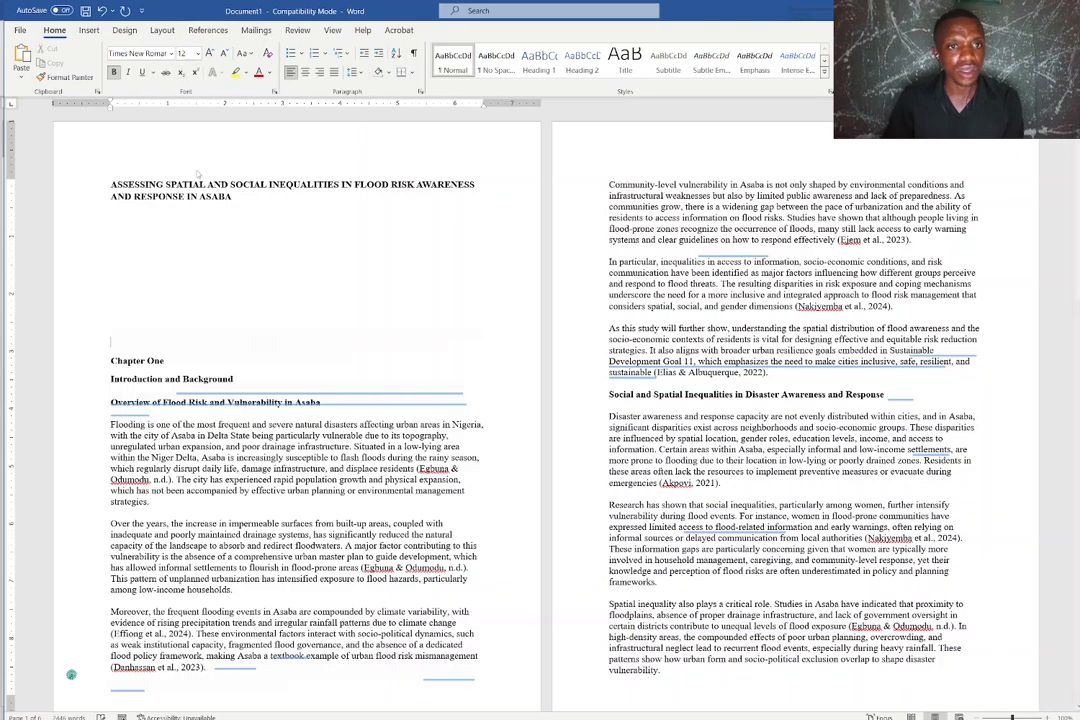
{"action": "key", "text": "ctrl+e"}
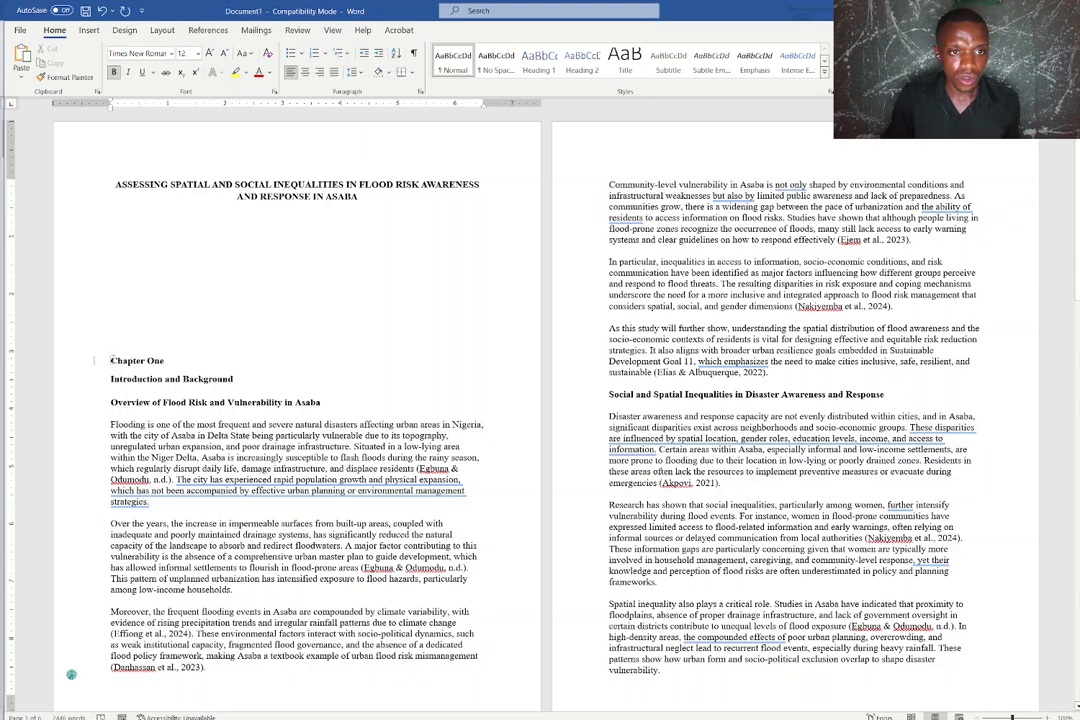
- Insert blank lines after the document title to push the "Chapter One" heading onto page 2
{"action": "key", "text": "Return"}
{"action": "key", "text": "Return"}
{"action": "key", "text": "Return"}
{"action": "key", "text": "Return"}
{"action": "key", "text": "Return"}
{"action": "key", "text": "Return"}
{"action": "key", "text": "Return"}
{"action": "key", "text": "Return"}
{"action": "key", "text": "Return"}
{"action": "key", "text": "Return"}
{"action": "key", "text": "Return"}
{"action": "key", "text": "Return"}
{"action": "key", "text": "Return"}
{"action": "key", "text": "Return"}
{"action": "key", "text": "Return"}
{"action": "key", "text": "Return"}
{"action": "key", "text": "Return"}
{"action": "key", "text": "Return"}
{"action": "key", "text": "Return"}
{"action": "key", "text": "Return"}
{"action": "key", "text": "Return"}
{"action": "key", "text": "Return"}
{"action": "key", "text": "Return"}
{"action": "key", "text": "Return"}
{"action": "key", "text": "Return"}
{"action": "key", "text": "Return"}
{"action": "key", "text": "Return"}
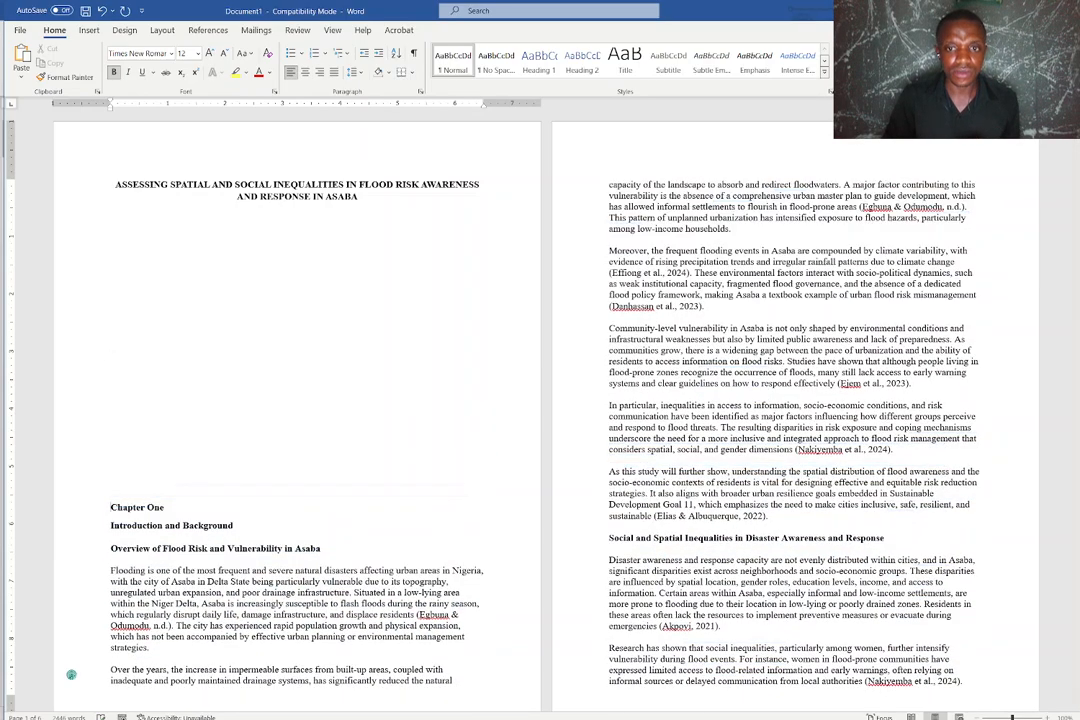
{"action": "key", "text": "Return"}
{"action": "key", "text": "Return"}
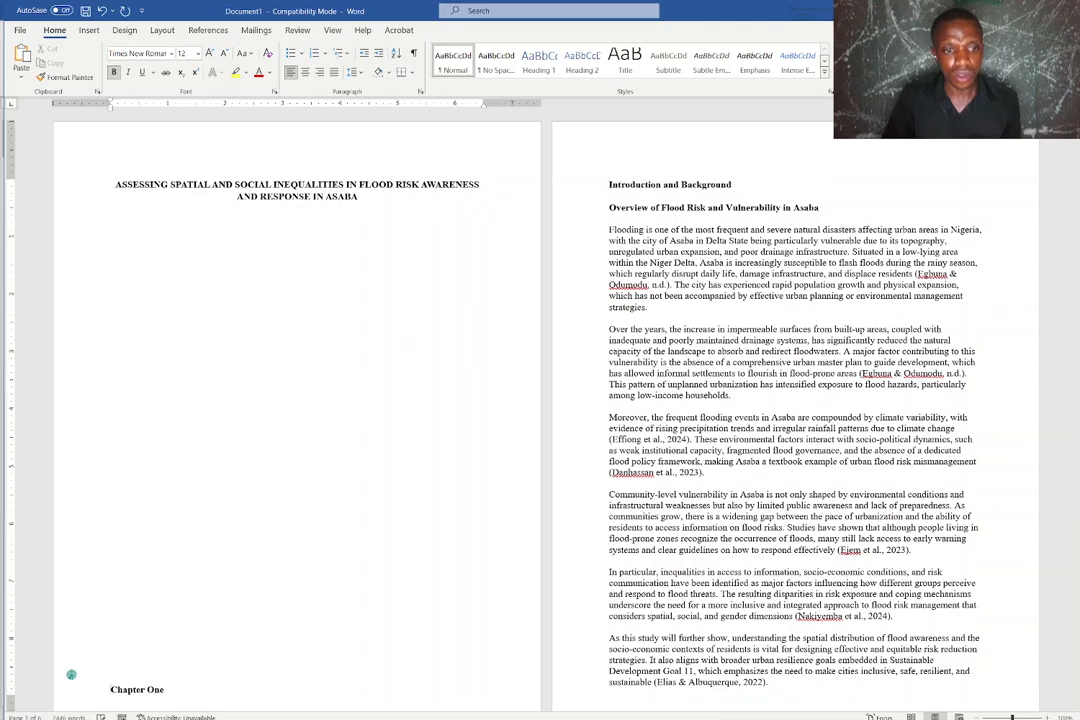
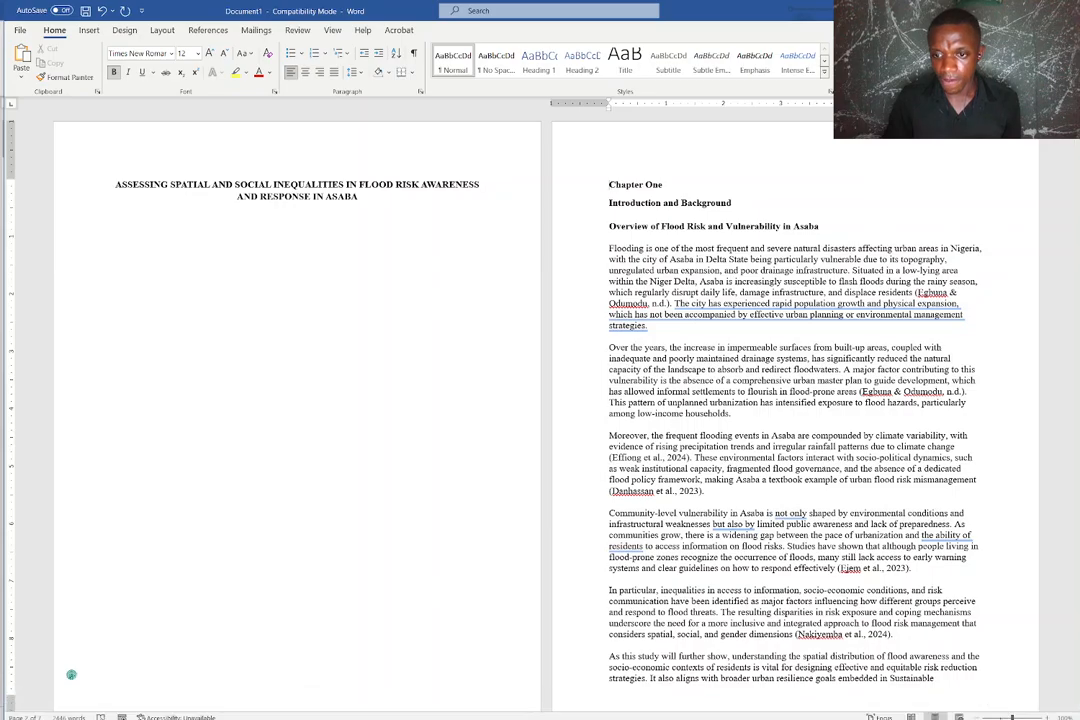
- Centre the "Chapter One" and "Introduction and Background" headings and change them to uppercase
{"action": "scroll", "coordinate": [71, 675], "scroll_direction": "down", "scroll_amount": 3}
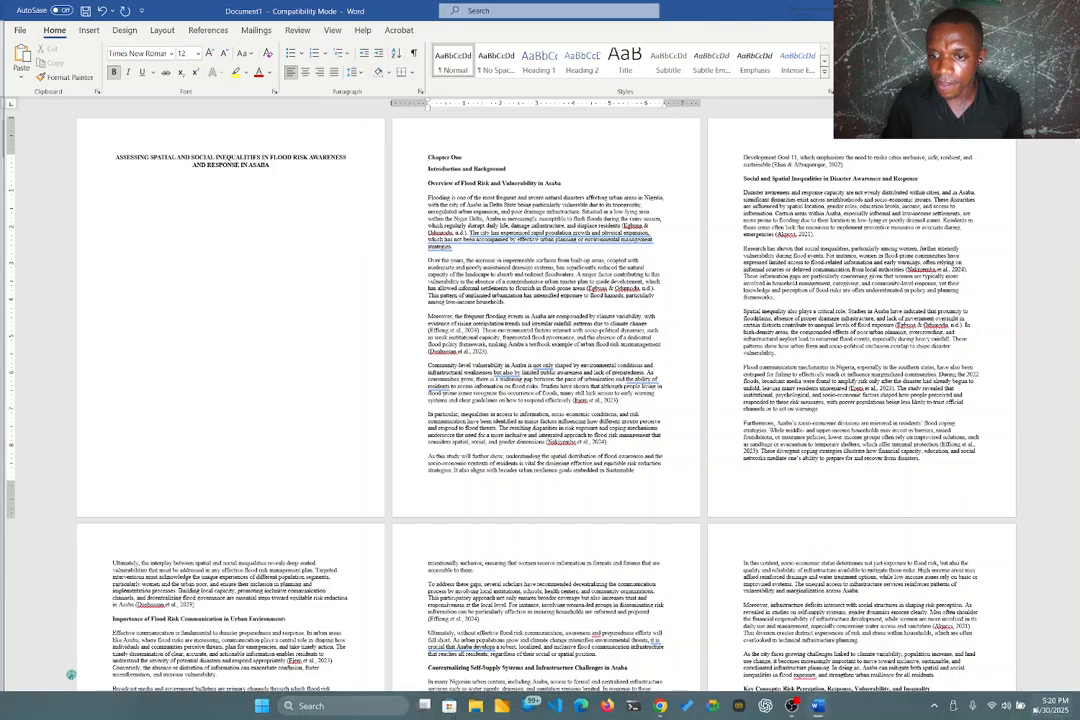
{"action": "left_click", "coordinate": [1021, 713]}
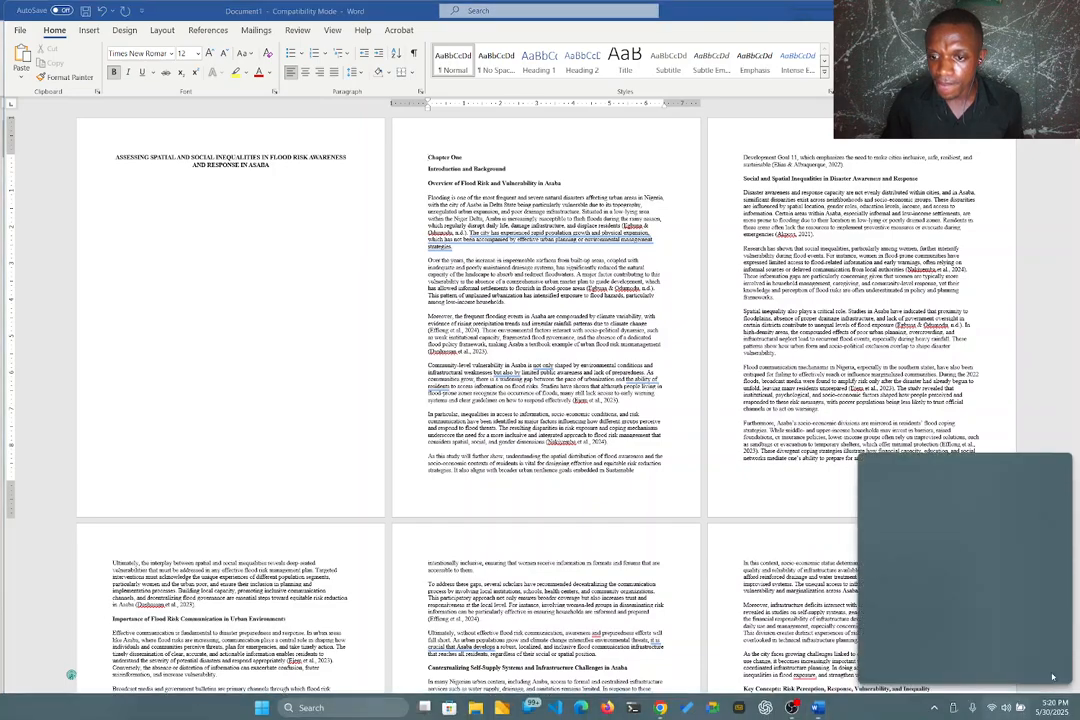
{"action": "left_click", "coordinate": [1078, 656]}
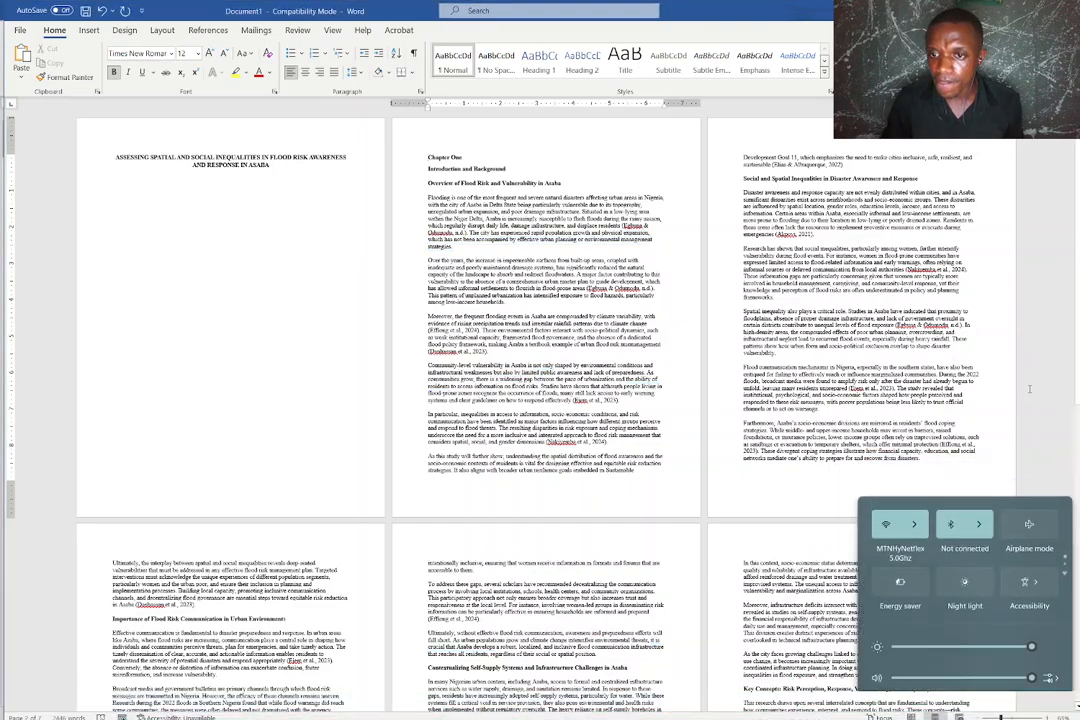
{"action": "left_click", "coordinate": [1047, 717]}
{"action": "left_click", "coordinate": [1047, 717]}
{"action": "left_click", "coordinate": [1047, 717]}
{"action": "left_click", "coordinate": [1047, 717]}
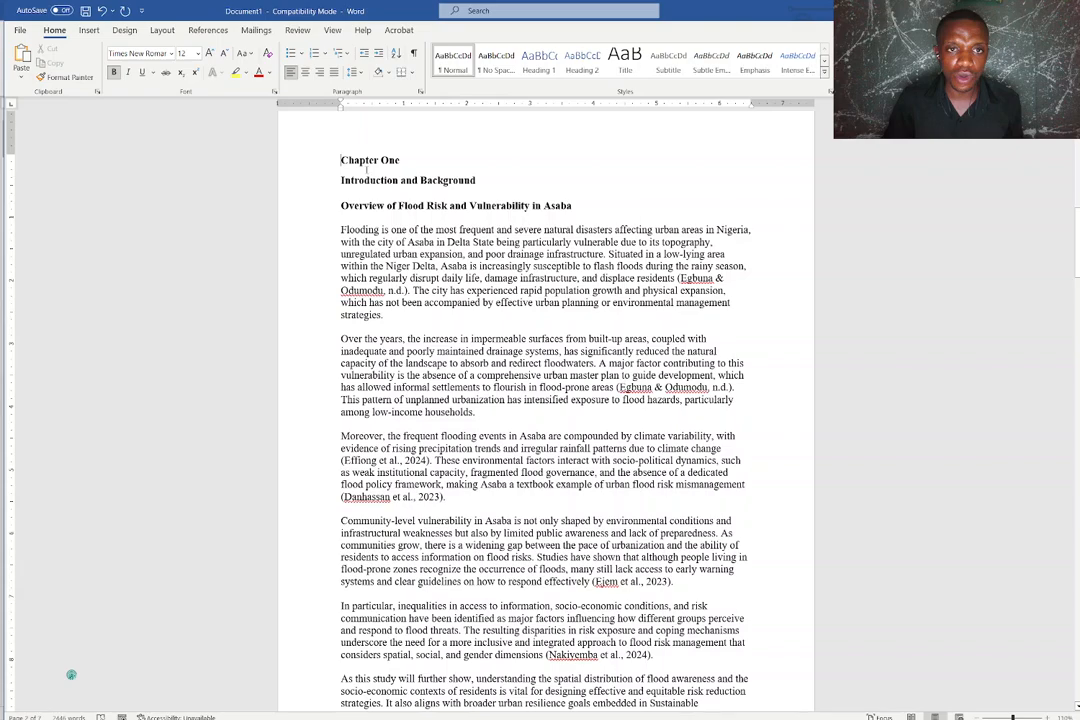
{"action": "left_click_drag", "start_coordinate": [366, 169], "coordinate": [499, 194]}
{"action": "key", "text": "ctrl+e"}
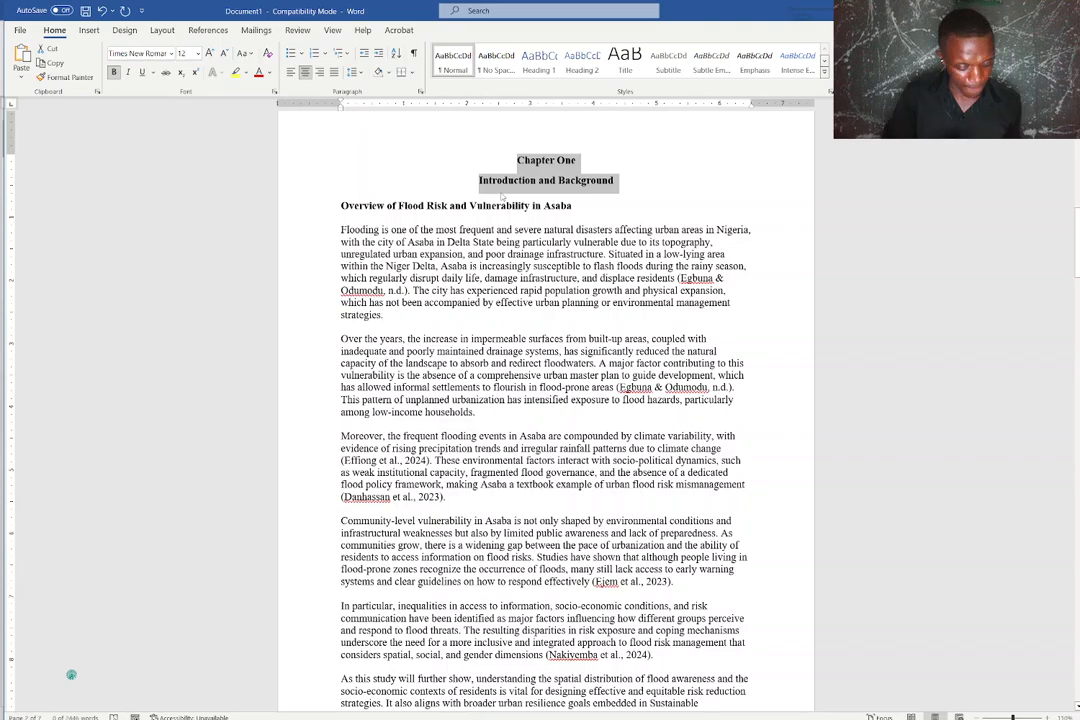
{"action": "key", "text": "shift+F3"}
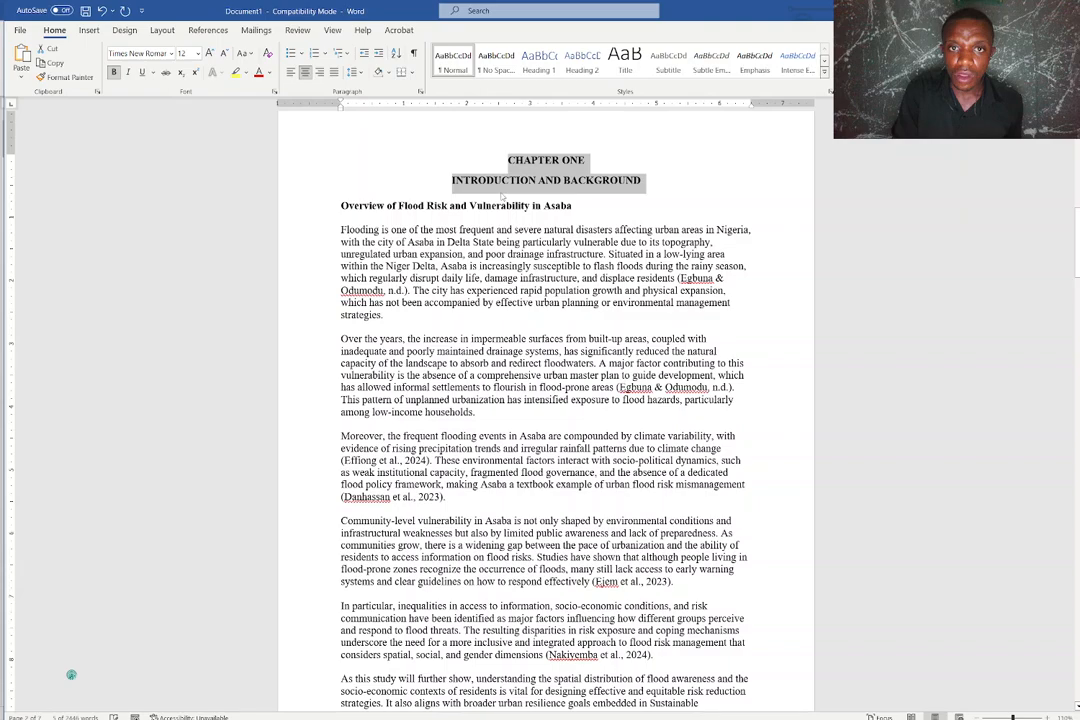
{"action": "left_click", "coordinate": [571, 177]}
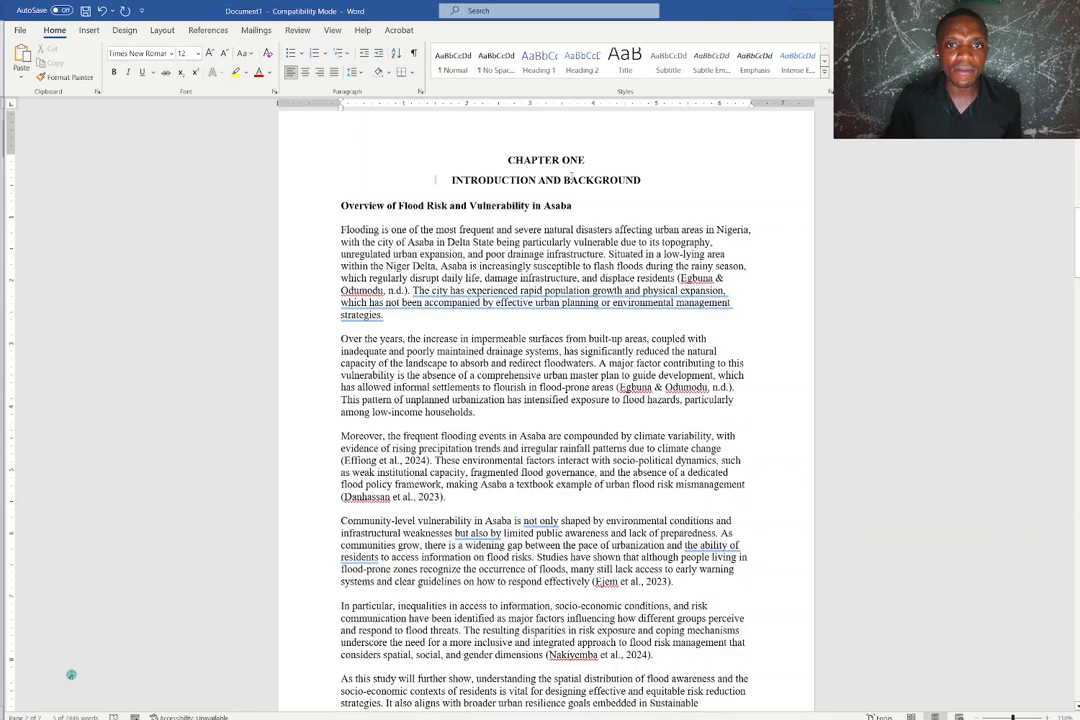
- Number the "Overview of Flood Risk and Vulnerability in Asaba" heading as 1.1
{"action": "left_click", "coordinate": [338, 205]}
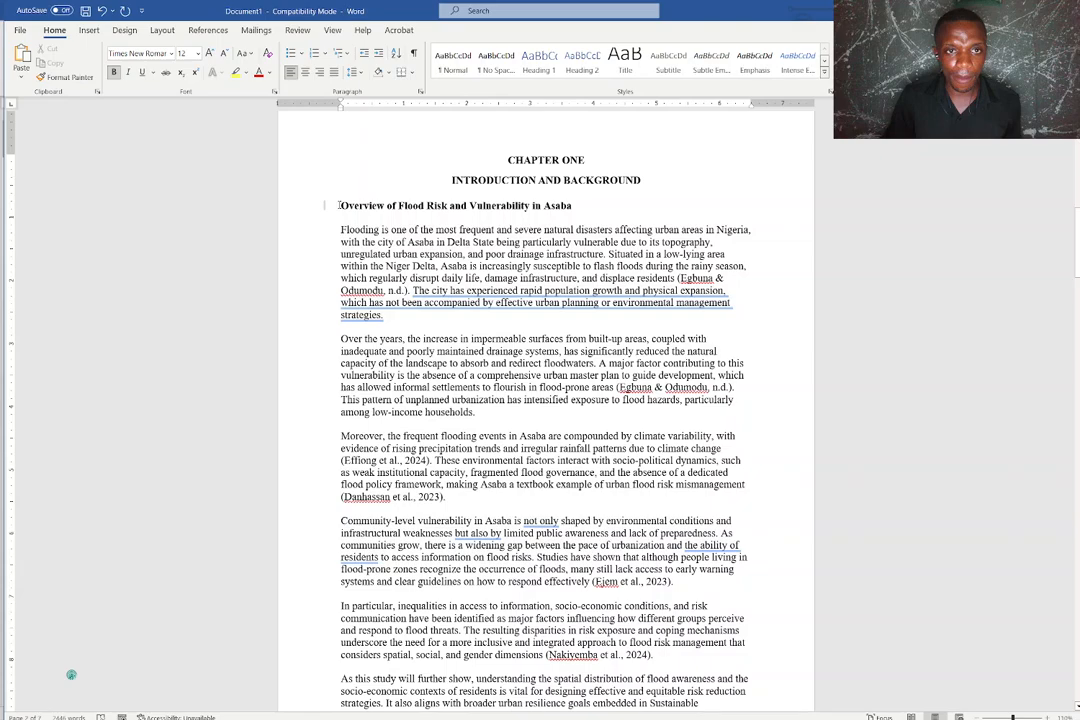
{"action": "type", "text": "1"}
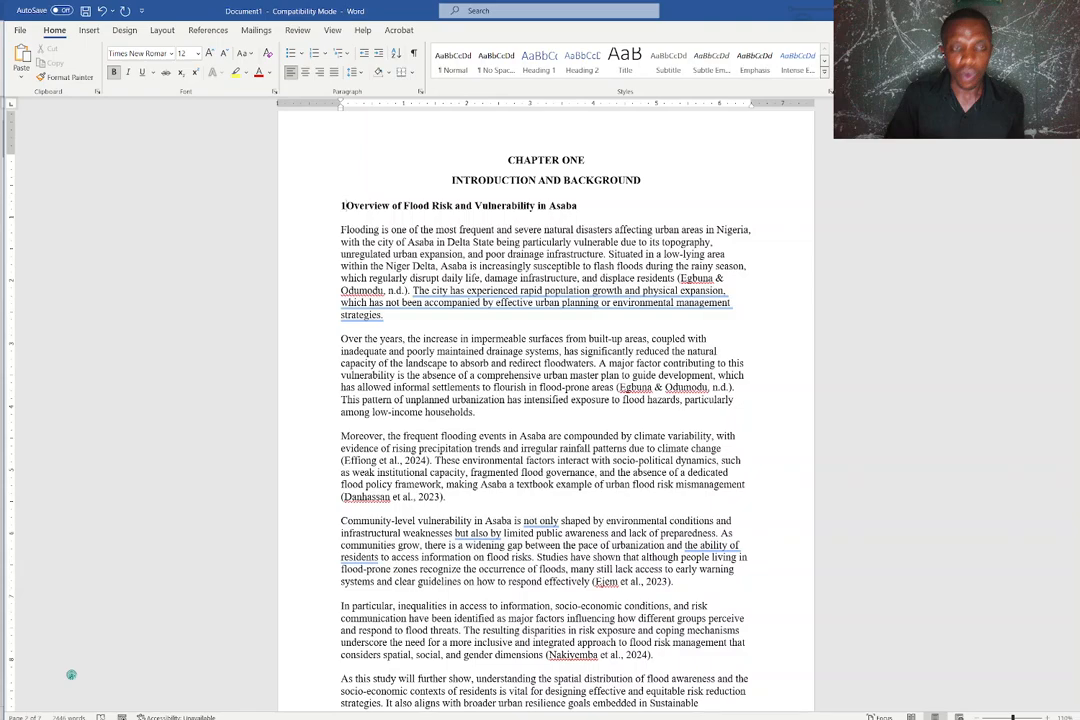
{"action": "type", "text": ".1"}
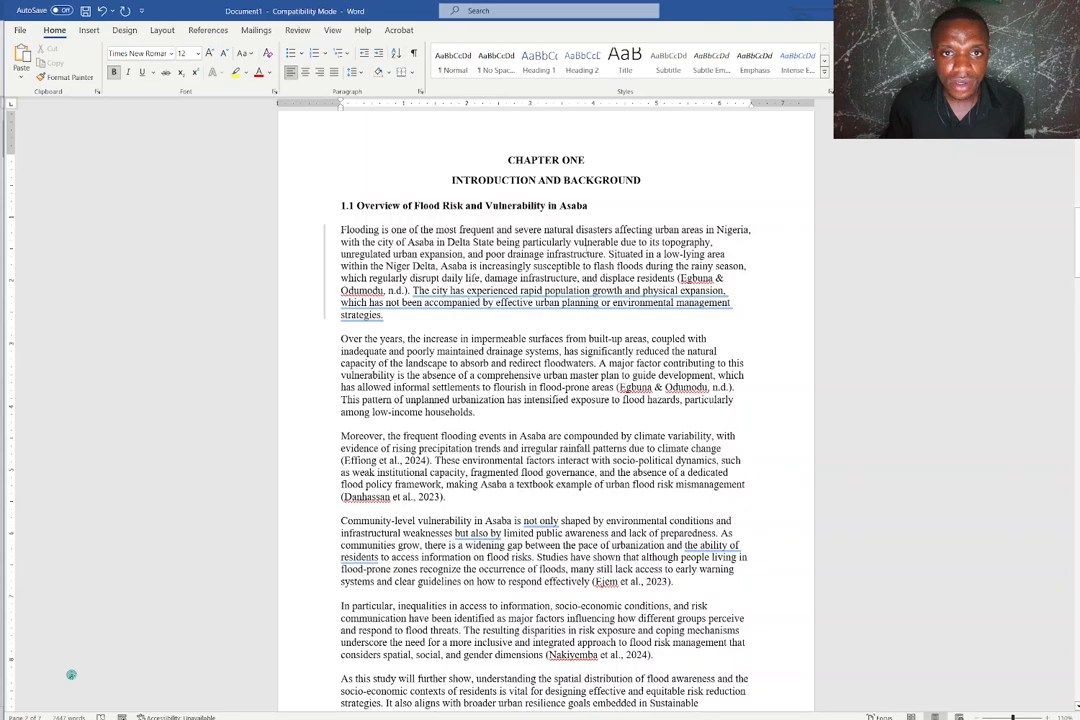
- Delete the "Overview of Flood Risk and Vulnerability in Asaba" and "Social and Spatial Inequalities in Disaster Awareness and Response" headings
{"action": "left_click_drag", "start_coordinate": [589, 207], "coordinate": [438, 213]}
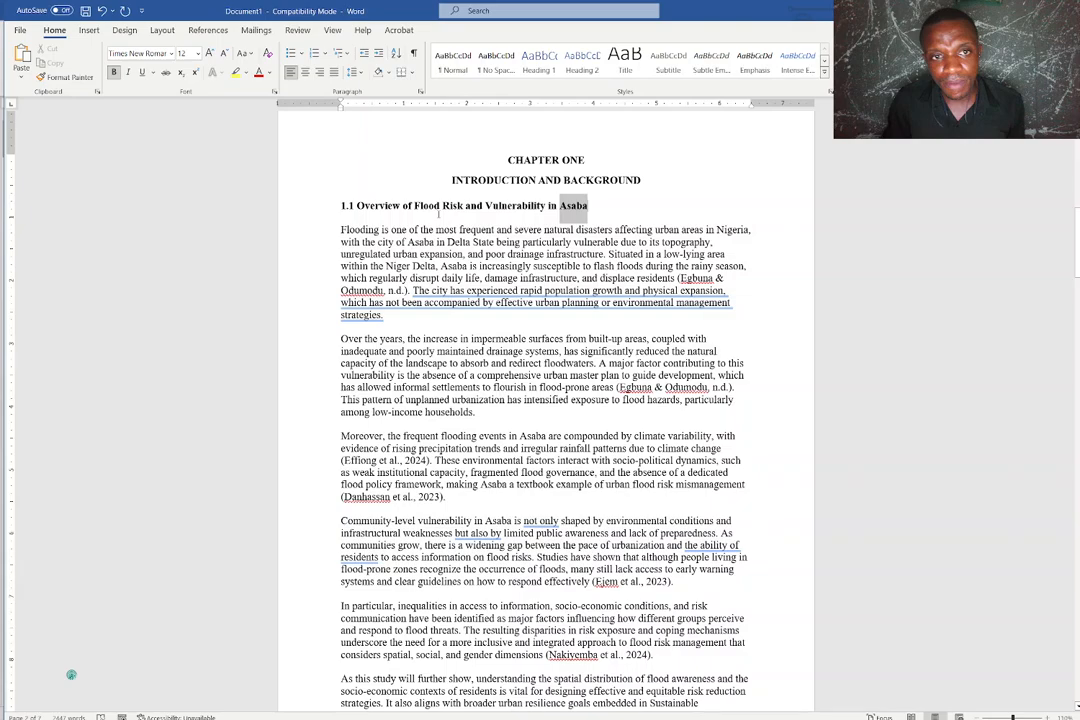
{"action": "scroll", "coordinate": [525, 318], "scroll_direction": "down", "scroll_amount": 5}
{"action": "scroll", "coordinate": [525, 318], "scroll_direction": "down", "scroll_amount": 8}
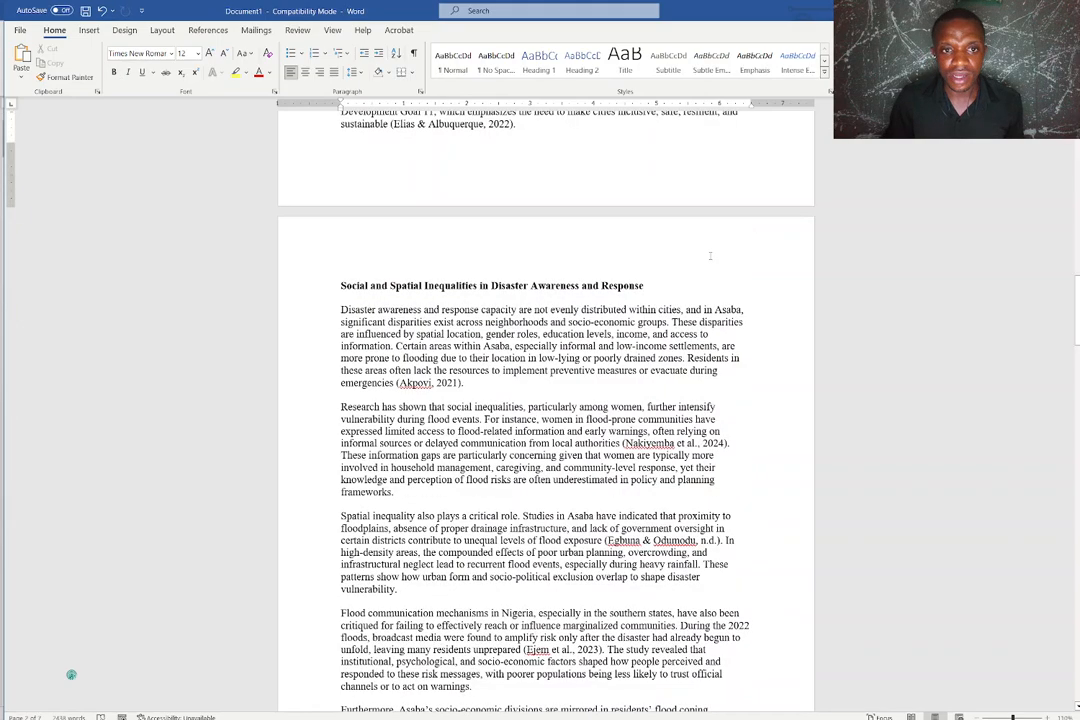
{"action": "left_click", "coordinate": [271, 256]}
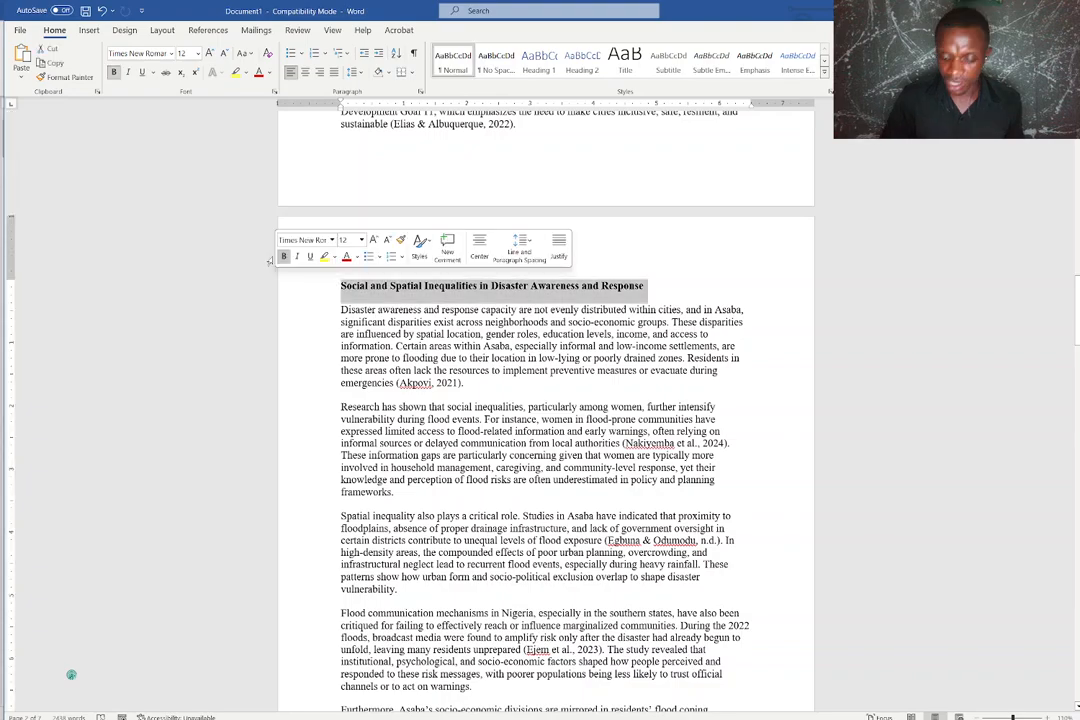
{"action": "key", "text": "Delete"}
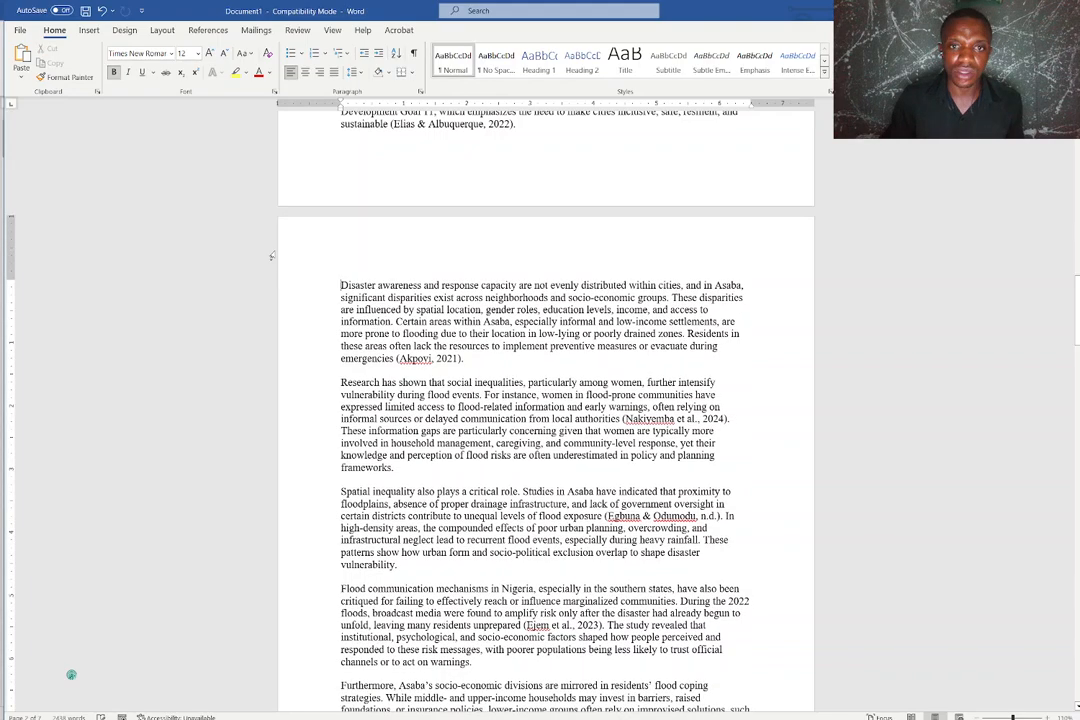
- Delete the "Importance of Flood Risk Communication in Urban Environments" and "Contextualizing Self-Supply Systems and Infrastructure Challenges in Asaba" headings
{"action": "scroll", "coordinate": [670, 343], "scroll_direction": "down", "scroll_amount": 15}
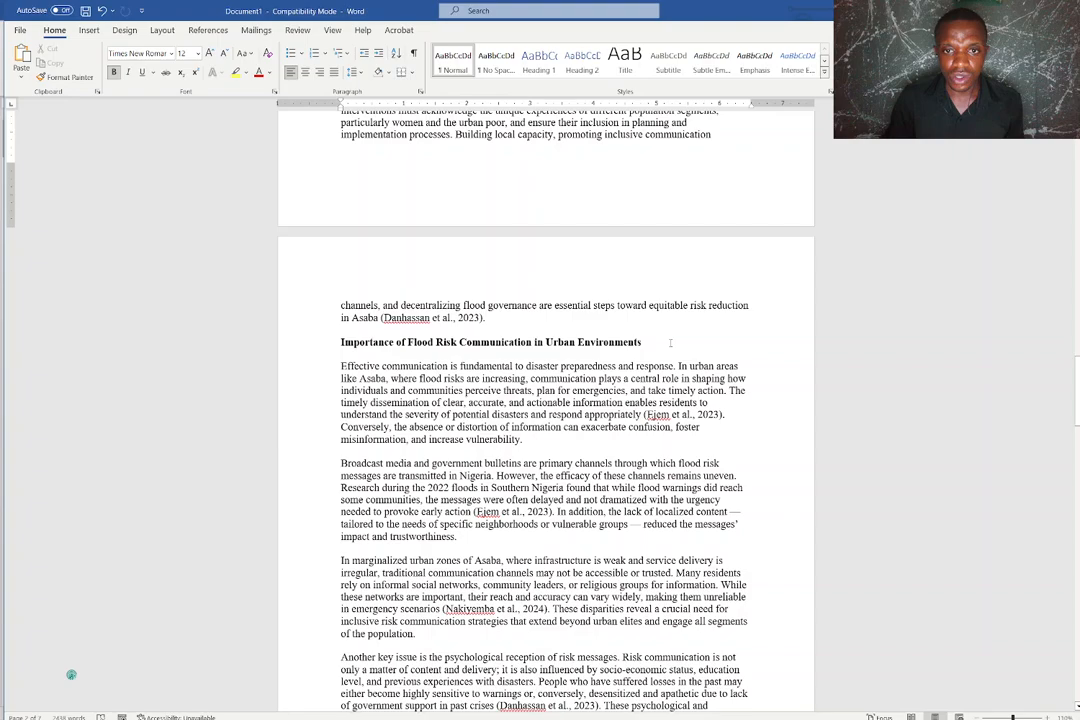
{"action": "left_click_drag", "start_coordinate": [670, 343], "coordinate": [254, 346]}
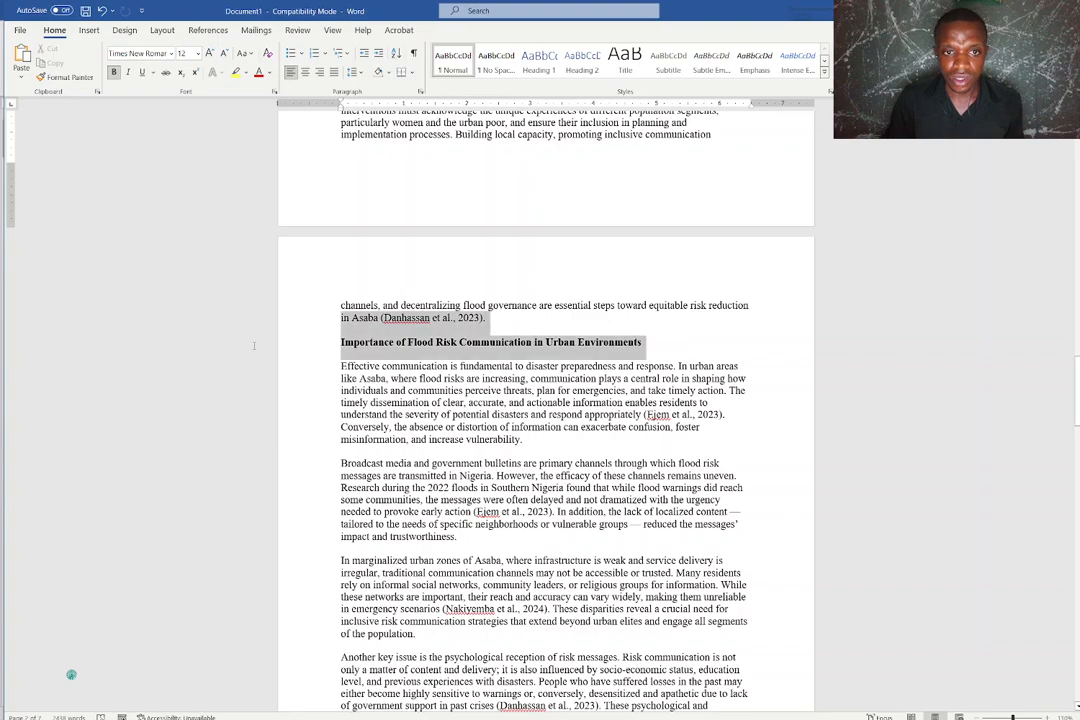
{"action": "key", "text": "Delete"}
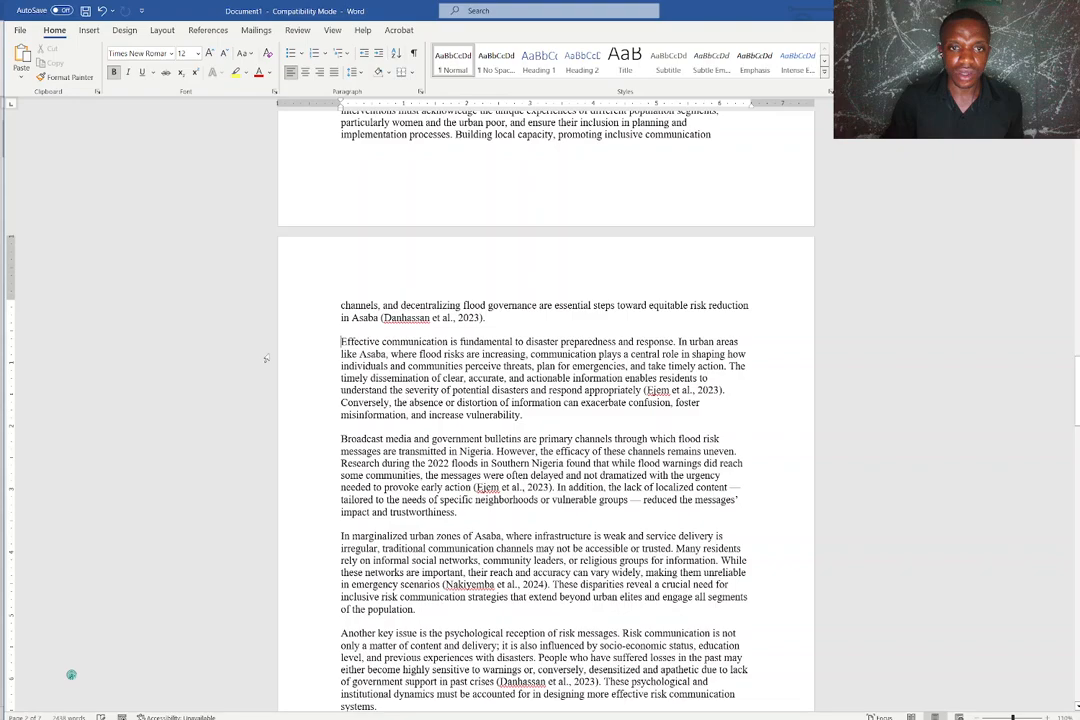
{"action": "scroll", "coordinate": [266, 358], "scroll_direction": "down", "scroll_amount": 10}
{"action": "mouse_move", "coordinate": [287, 318]}
{"action": "left_mouse_down"}
{"action": "mouse_move", "coordinate": [287, 288]}
{"action": "mouse_move", "coordinate": [285, 310]}
{"action": "left_mouse_up"}
{"action": "key", "text": "Delete"}
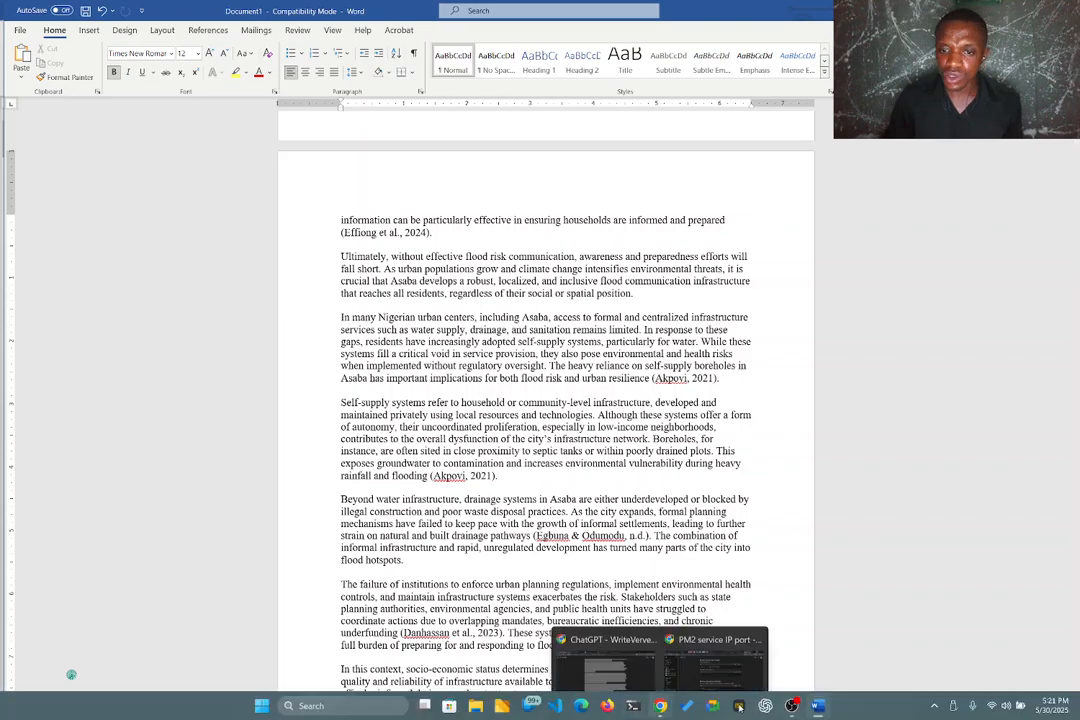
- Switch to the FUTO CE-sPESS postgraduate research proposal template and examine its line spacing rule and the numbering of its introduction sections
{"action": "mouse_move", "coordinate": [817, 706]}
{"action": "left_click", "coordinate": [916, 648]}
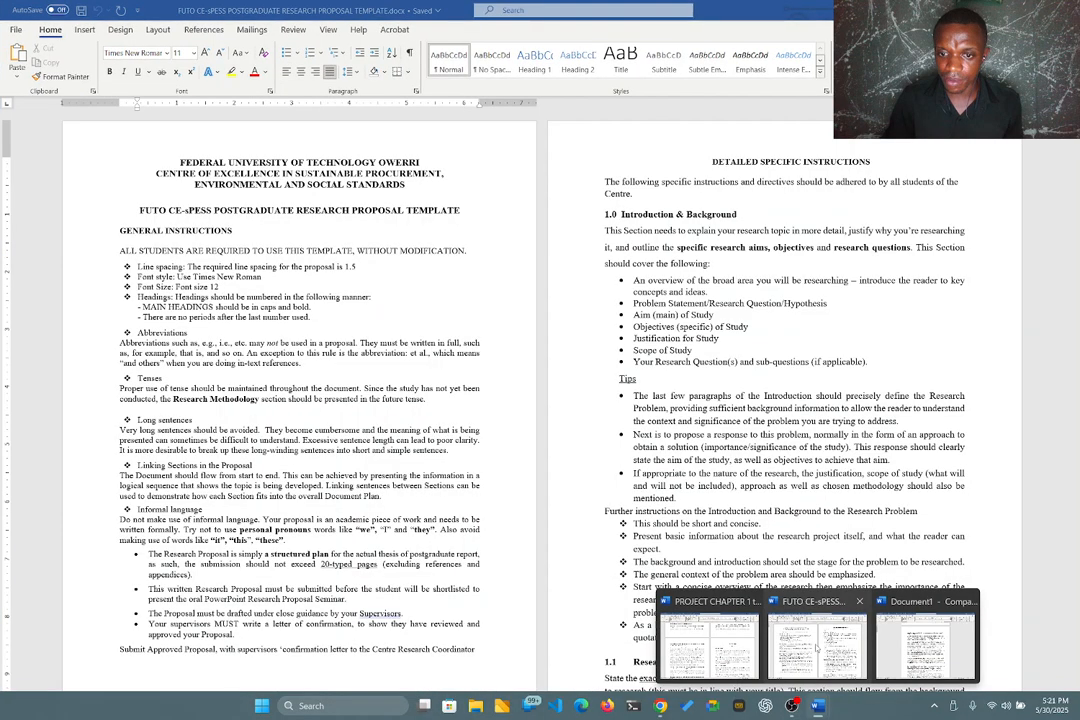
{"action": "scroll", "coordinate": [501, 523], "scroll_direction": "down", "scroll_amount": 3}
{"action": "scroll", "coordinate": [510, 523], "scroll_direction": "up", "scroll_amount": 3}
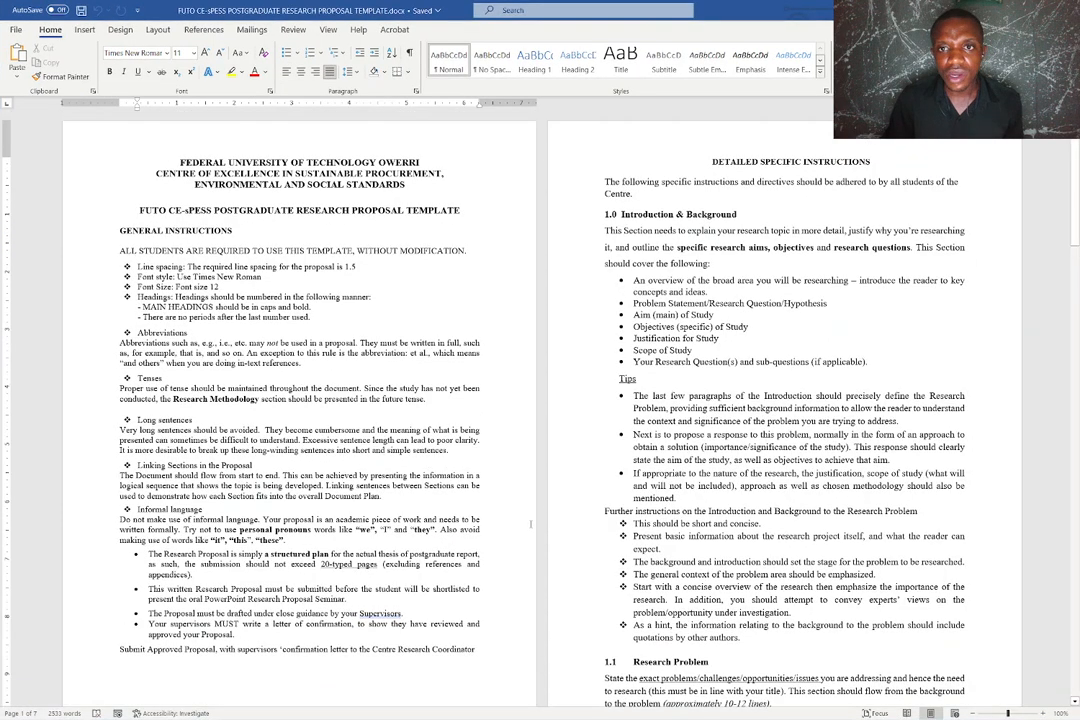
{"action": "scroll", "coordinate": [531, 523], "scroll_direction": "down", "scroll_amount": 6}
{"action": "scroll", "coordinate": [660, 317], "scroll_direction": "up", "scroll_amount": 6}
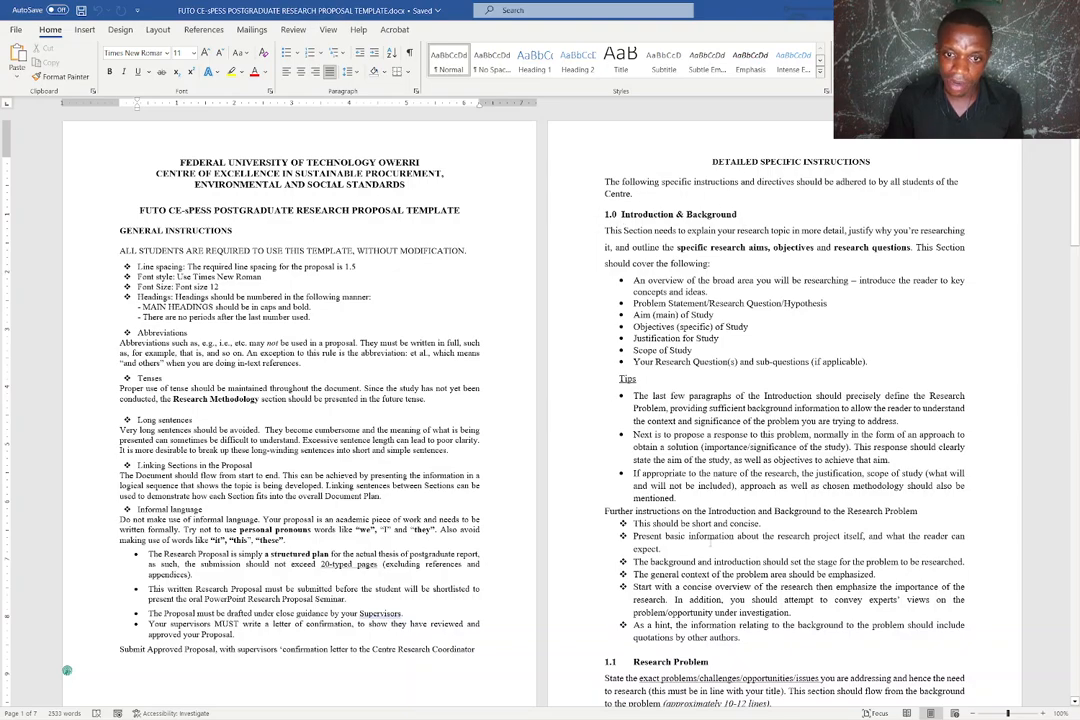
{"action": "scroll", "coordinate": [705, 550], "scroll_direction": "down", "scroll_amount": 3}
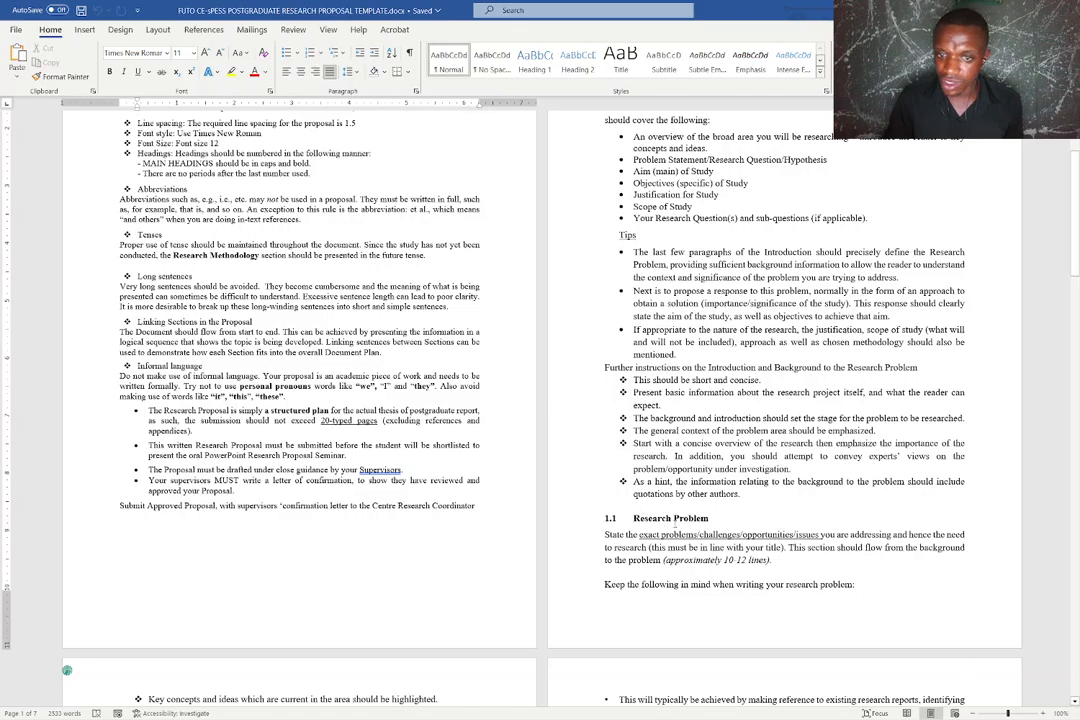
{"action": "scroll", "coordinate": [540, 400], "scroll_direction": "down", "scroll_amount": 7}
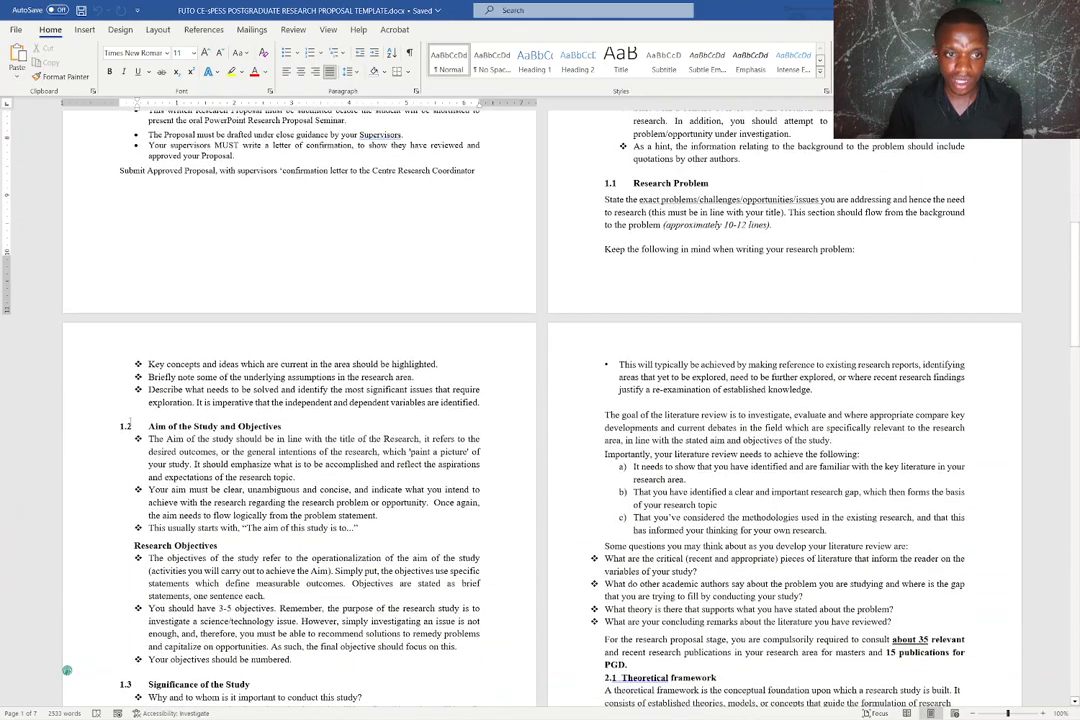
{"action": "scroll", "coordinate": [540, 400], "scroll_direction": "down", "scroll_amount": 4}
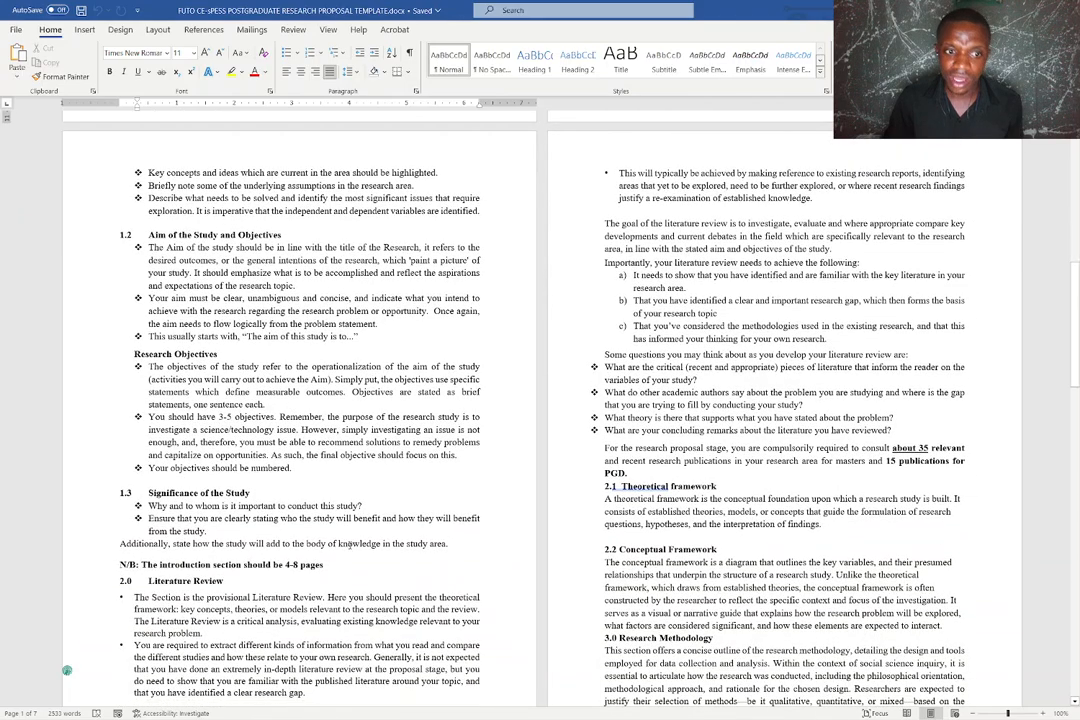
{"action": "scroll", "coordinate": [349, 543], "scroll_direction": "up", "scroll_amount": 4}
- Return to Document1, left-align the "INTRODUCTION AND BACKGROUND" heading and number it 1.0
{"action": "mouse_move", "coordinate": [818, 710]}
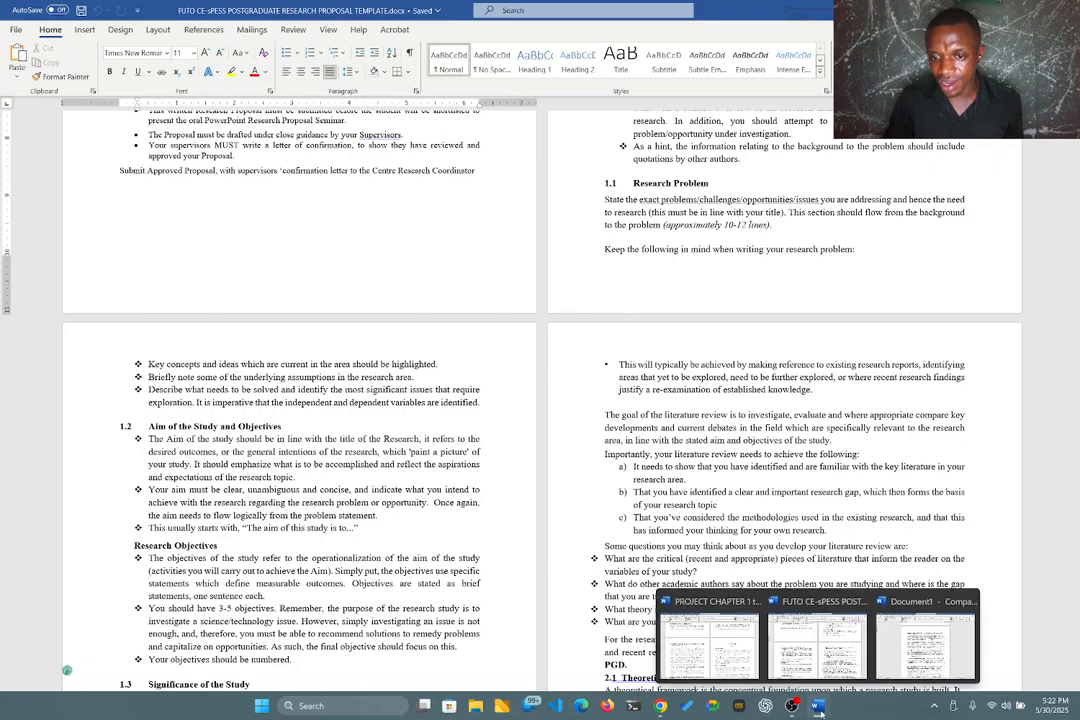
{"action": "left_click", "coordinate": [925, 640]}
{"action": "scroll", "coordinate": [648, 557], "scroll_direction": "up", "scroll_amount": 15}
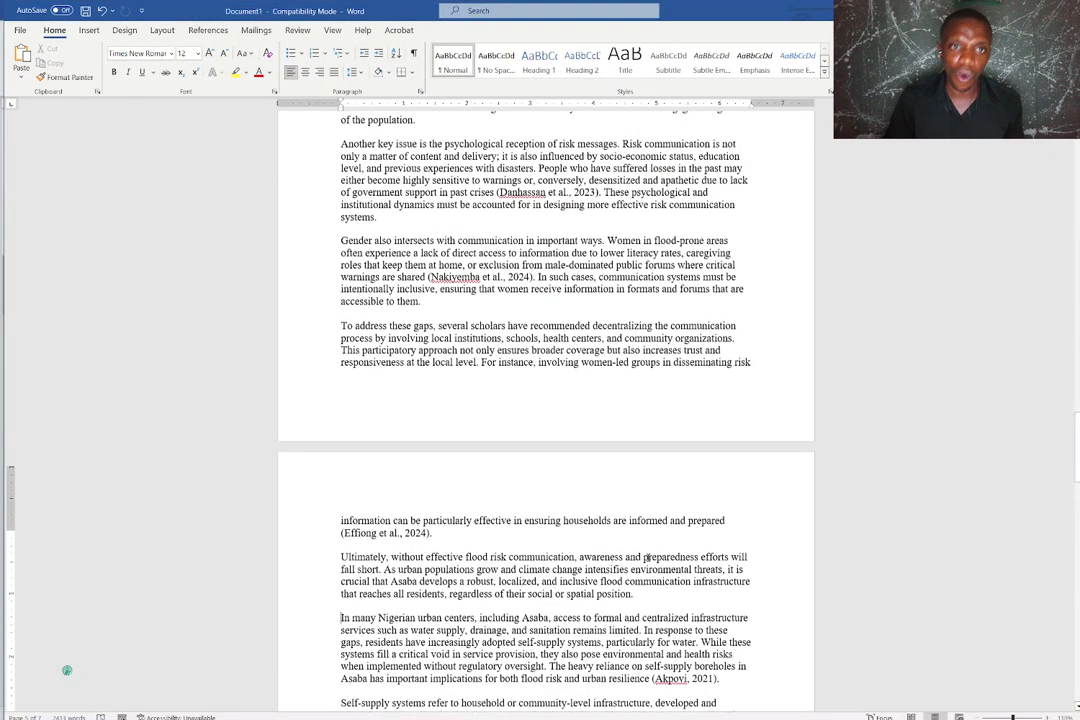
{"action": "scroll", "coordinate": [648, 557], "scroll_direction": "up", "scroll_amount": 20}
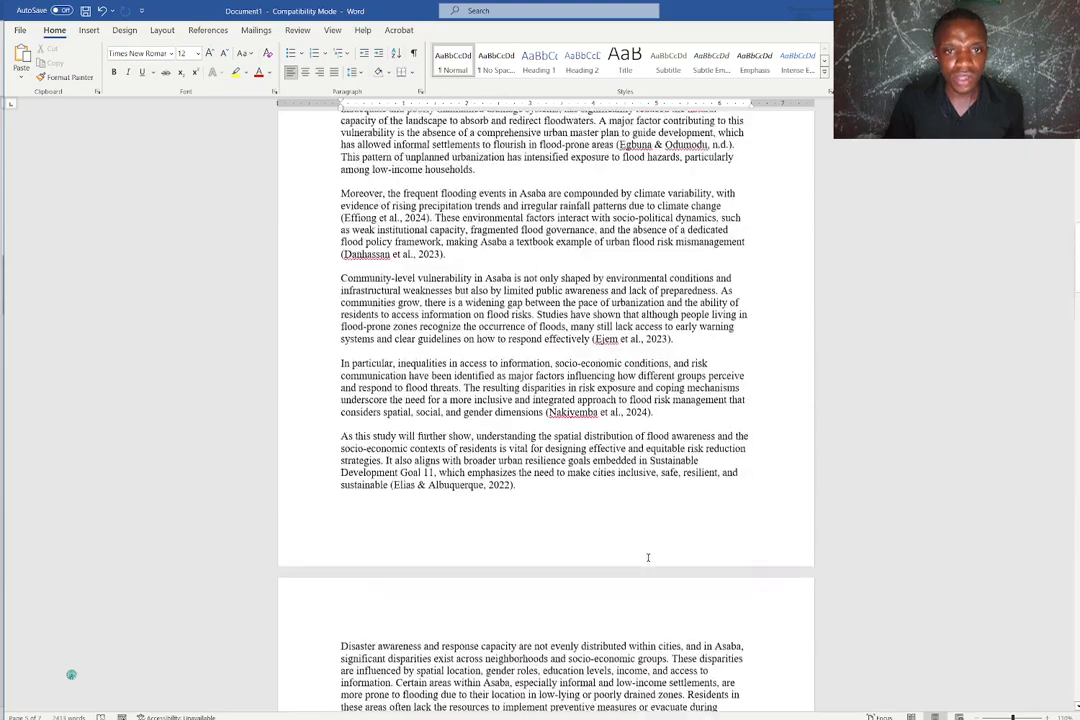
{"action": "scroll", "coordinate": [648, 557], "scroll_direction": "up", "scroll_amount": 6}
{"action": "scroll", "coordinate": [648, 558], "scroll_direction": "down", "scroll_amount": 7}
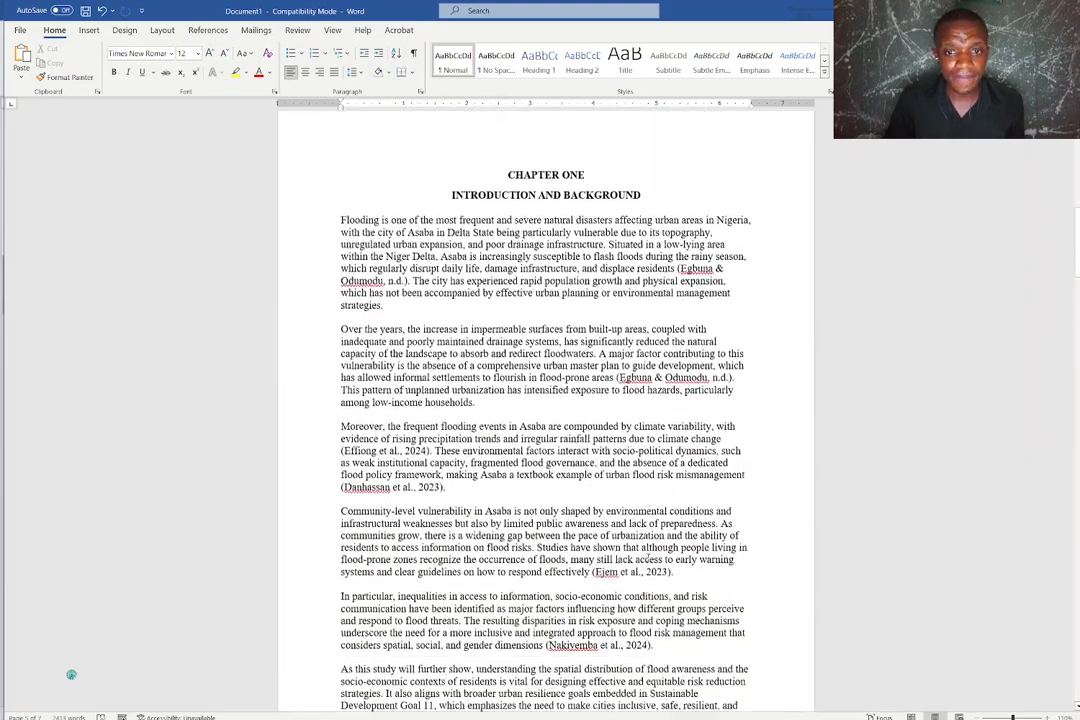
{"action": "scroll", "coordinate": [648, 559], "scroll_direction": "up", "scroll_amount": 1}
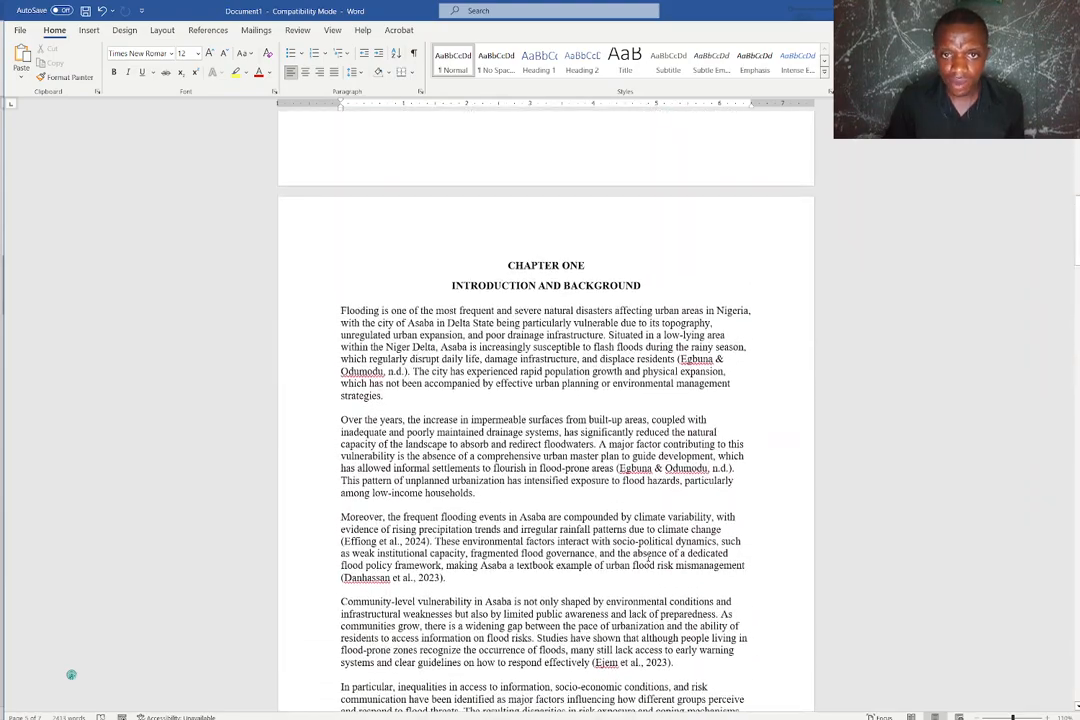
{"action": "left_click", "coordinate": [448, 281]}
{"action": "key", "text": "ctrl+l"}
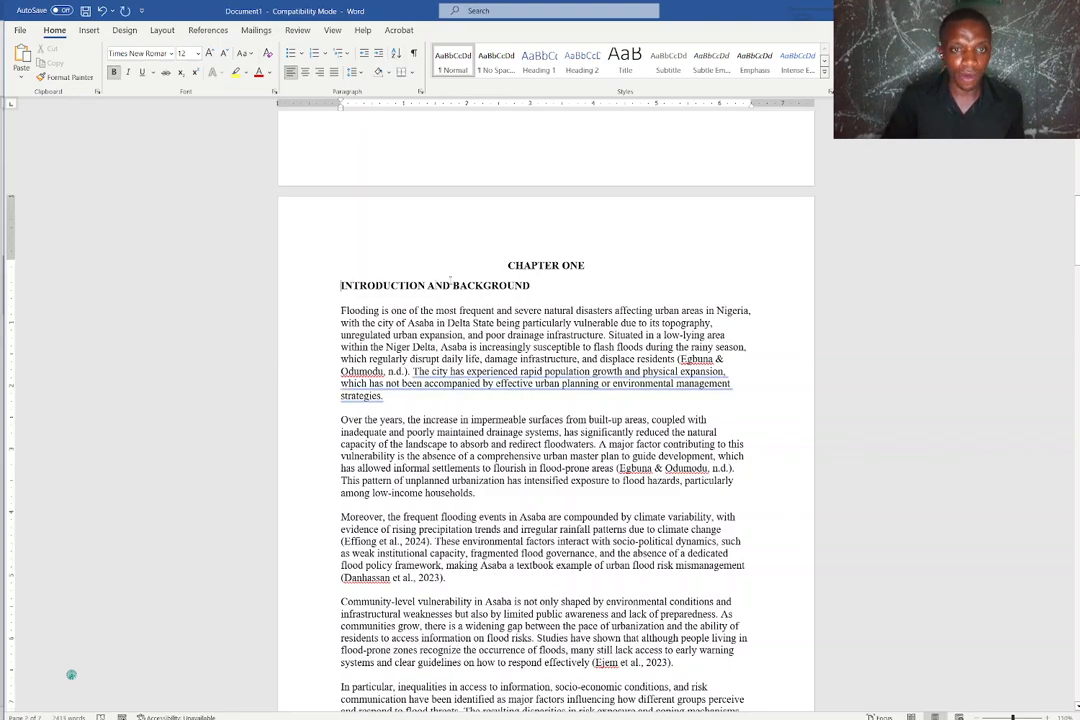
{"action": "type", "text": "1.0"}
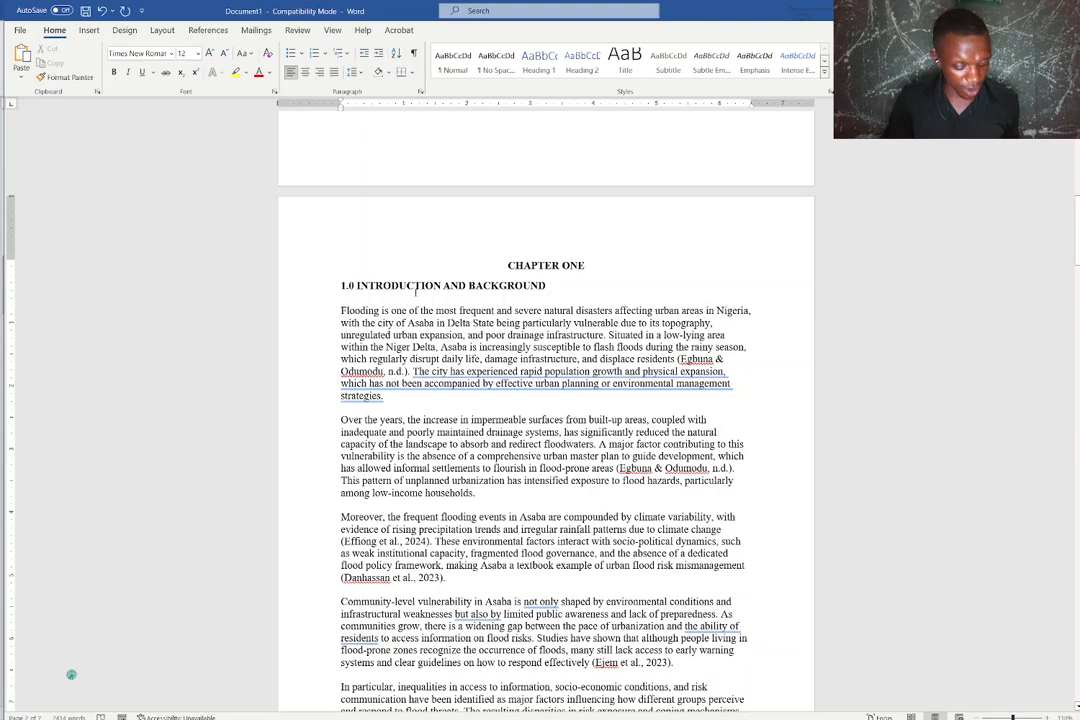
- Set the line spacing of the whole document to 1.5 and justify all of its text
{"action": "key", "text": "ctrl+a"}
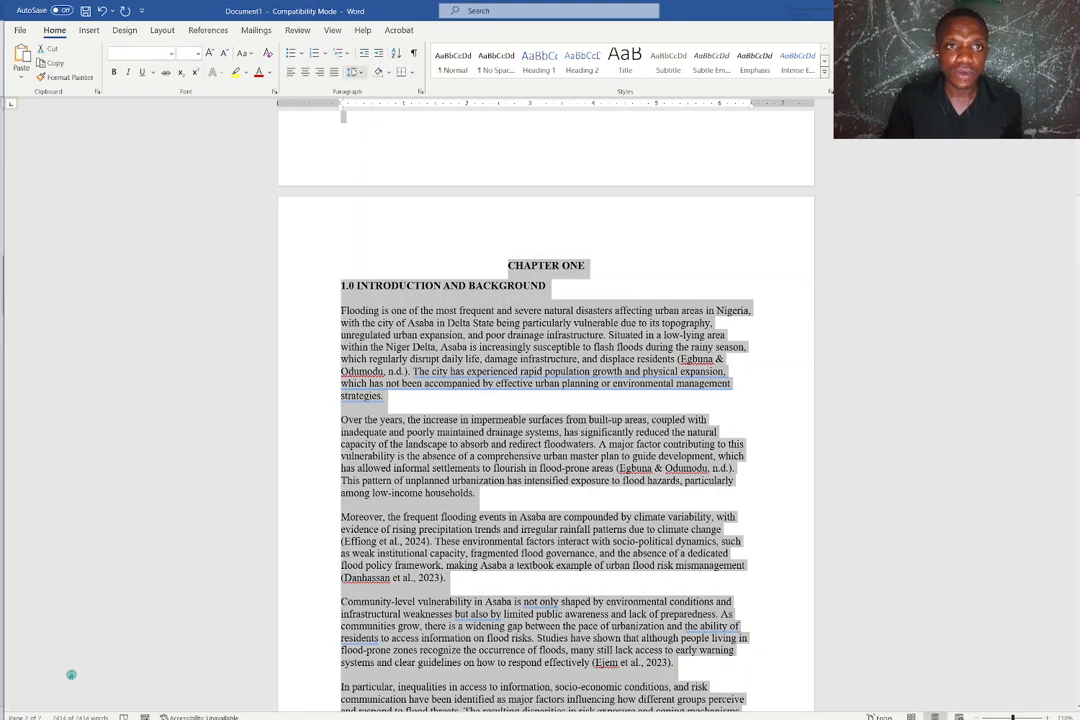
{"action": "left_click", "coordinate": [353, 72]}
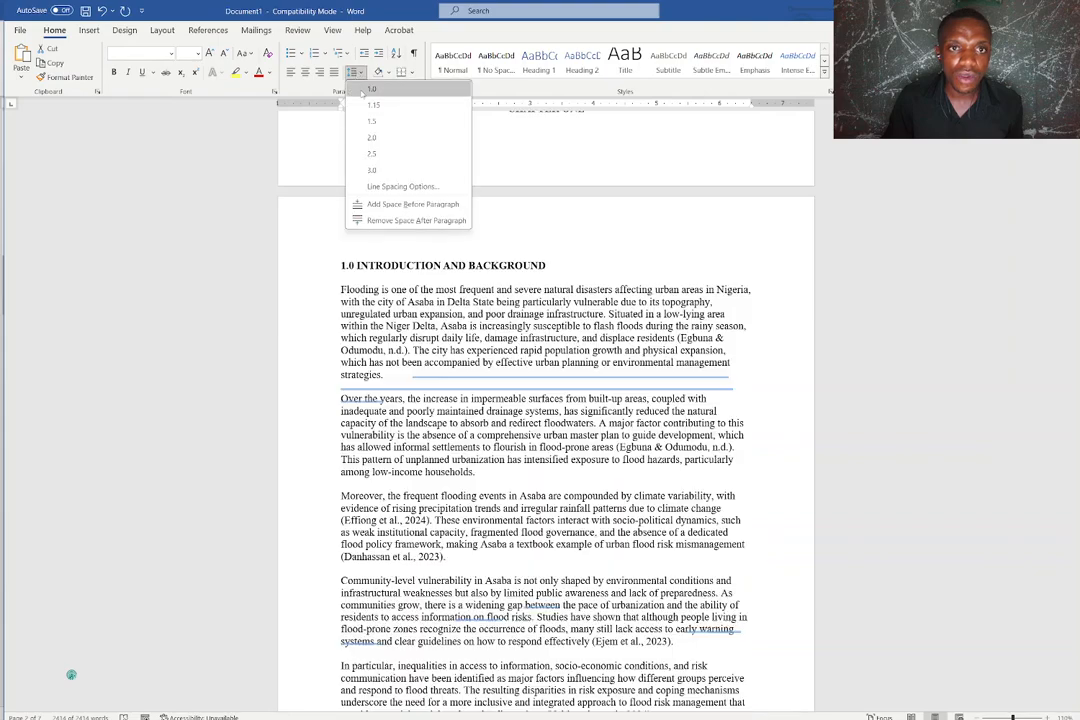
{"action": "left_click", "coordinate": [372, 120]}
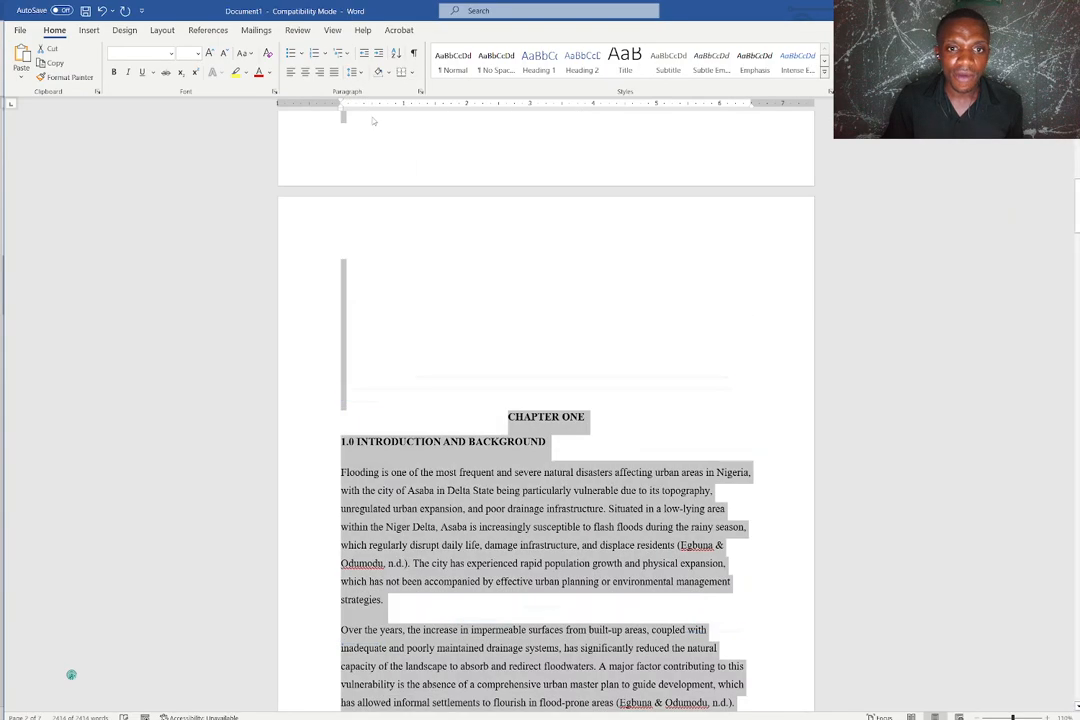
{"action": "left_click", "coordinate": [334, 72]}
- Remove the blank lines above the "CHAPTER ONE" heading so that it begins at the top of its page
{"action": "left_click", "coordinate": [506, 381]}
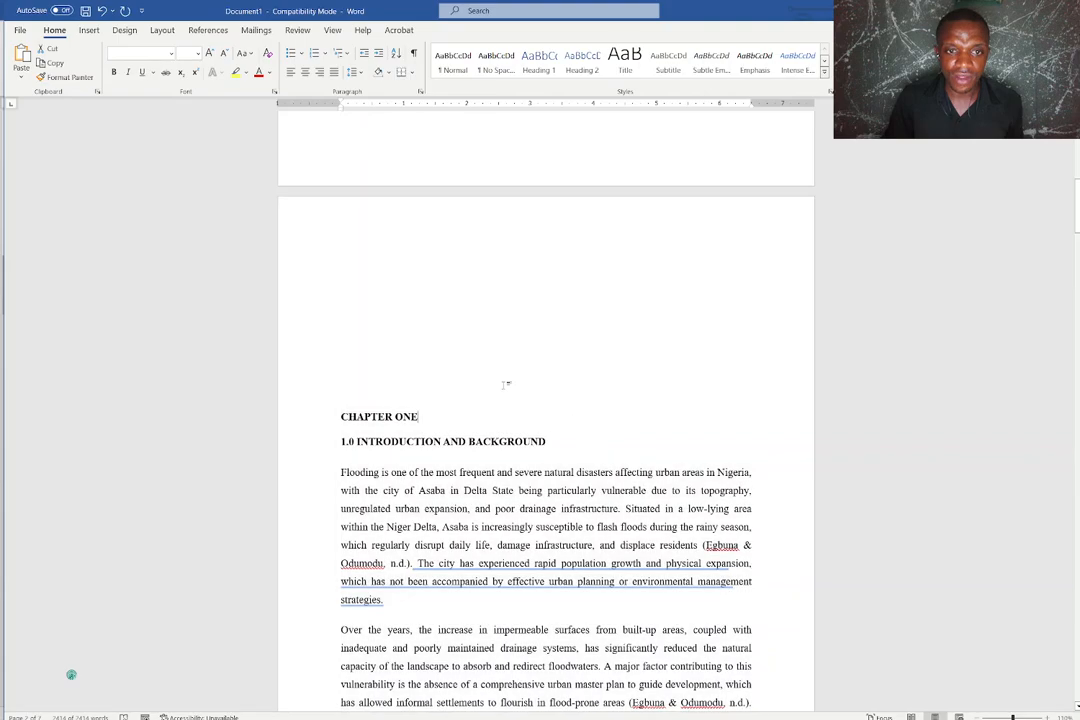
{"action": "key", "text": "BackSpace"}
{"action": "key", "text": "BackSpace"}
{"action": "key", "text": "BackSpace"}
{"action": "key", "text": "BackSpace"}
{"action": "key", "text": "BackSpace"}
{"action": "key", "text": "BackSpace"}
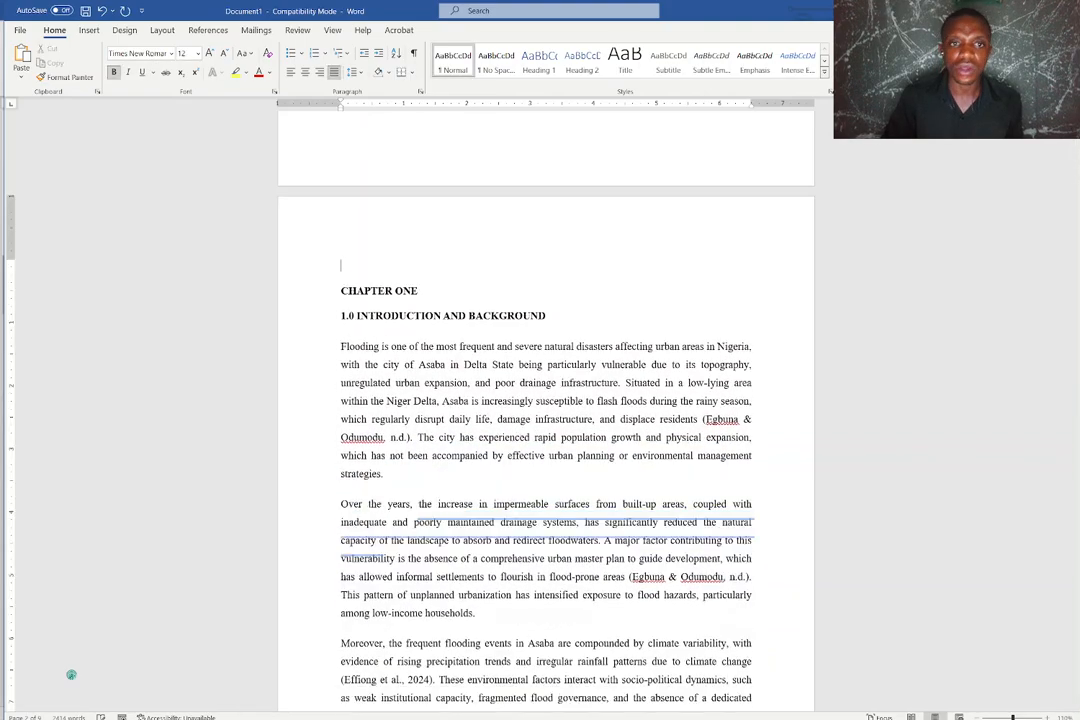
{"action": "key", "text": "Return"}
{"action": "key", "text": "Return"}
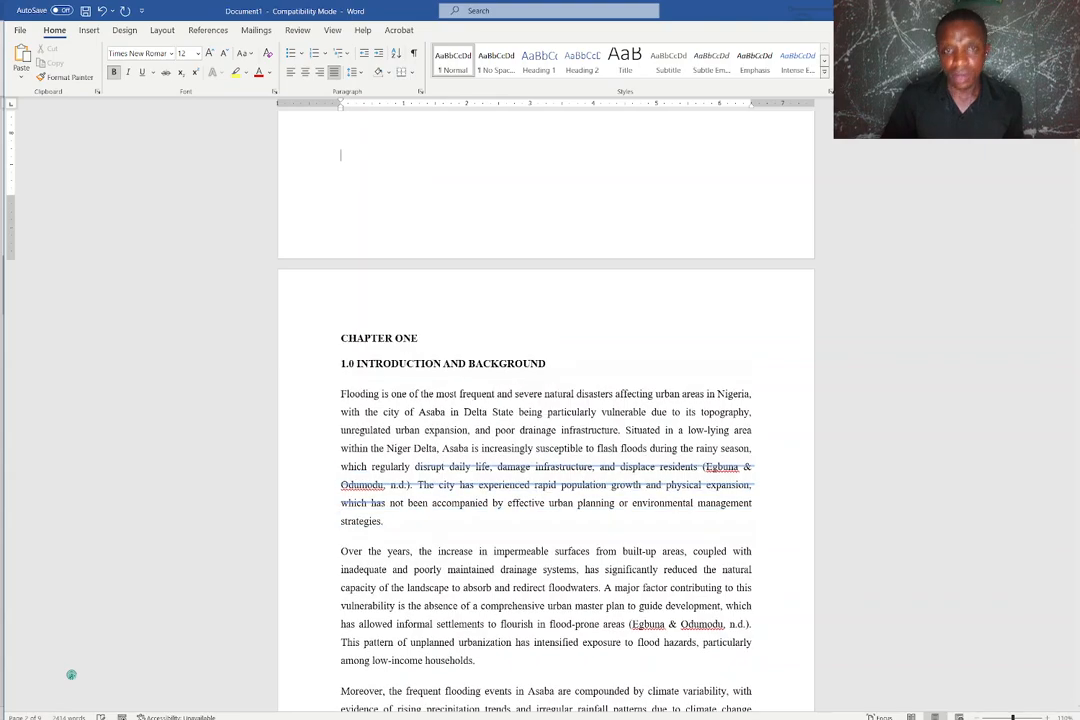
- Review the spacing and alignment of the chapter text from the introduction through the "Key Concepts" section to the closing paragraph
{"action": "scroll", "coordinate": [760, 427], "scroll_direction": "down", "scroll_amount": 3}
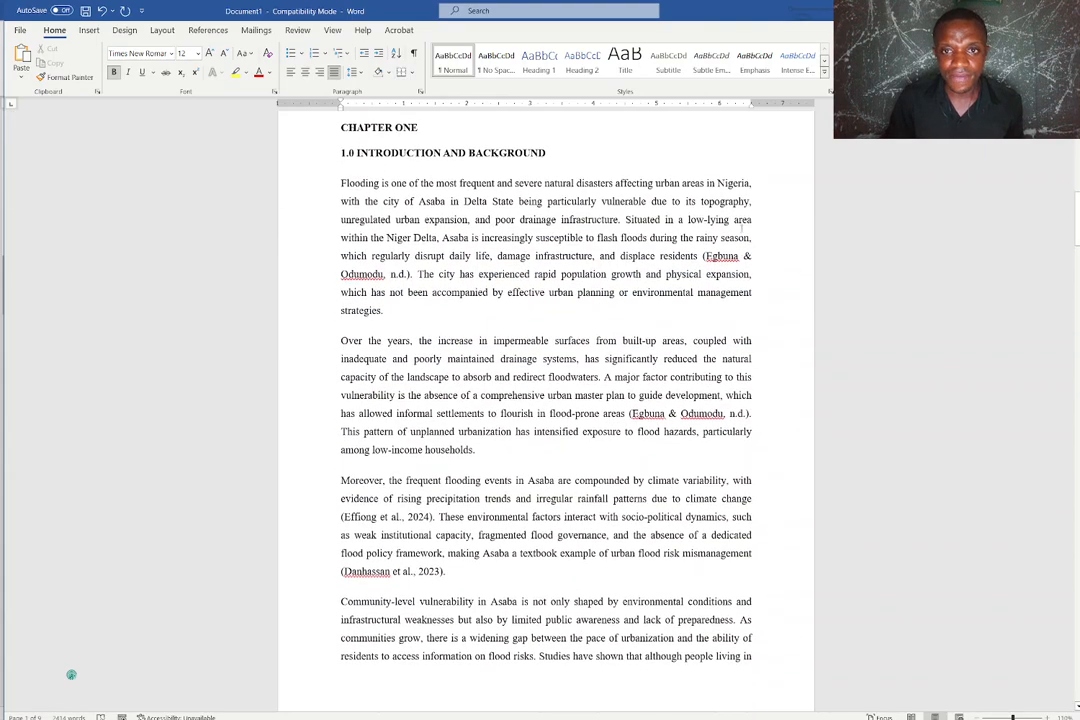
{"action": "left_click", "coordinate": [736, 275]}
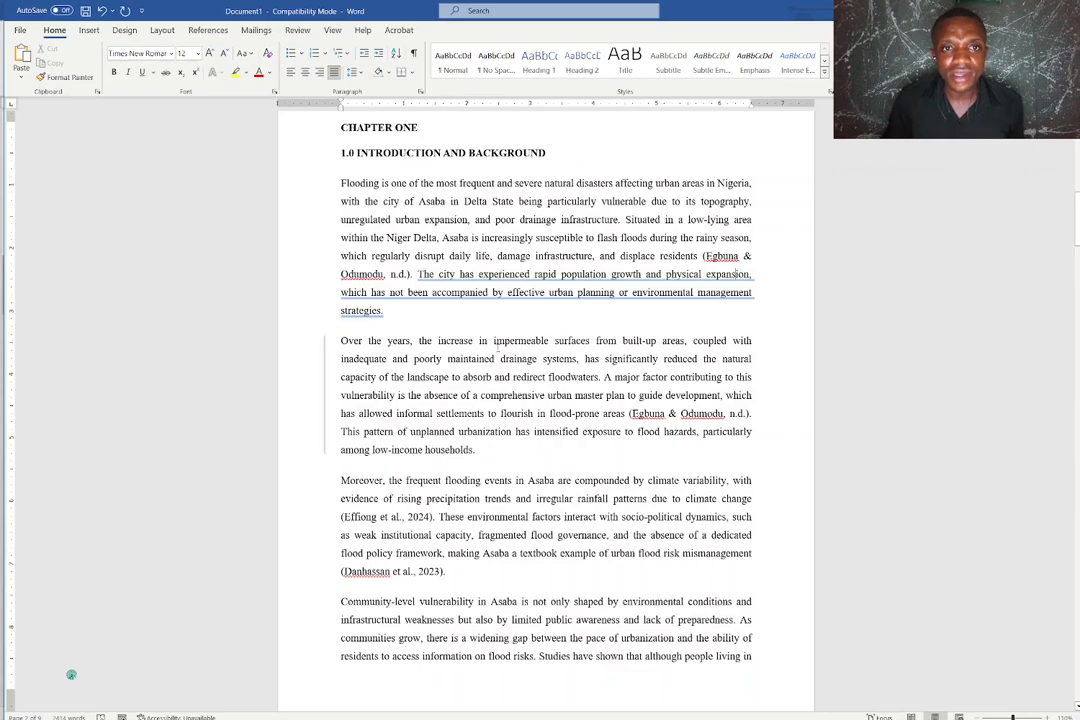
{"action": "scroll", "coordinate": [504, 356], "scroll_direction": "down", "scroll_amount": 10}
{"action": "scroll", "coordinate": [503, 355], "scroll_direction": "down", "scroll_amount": 15}
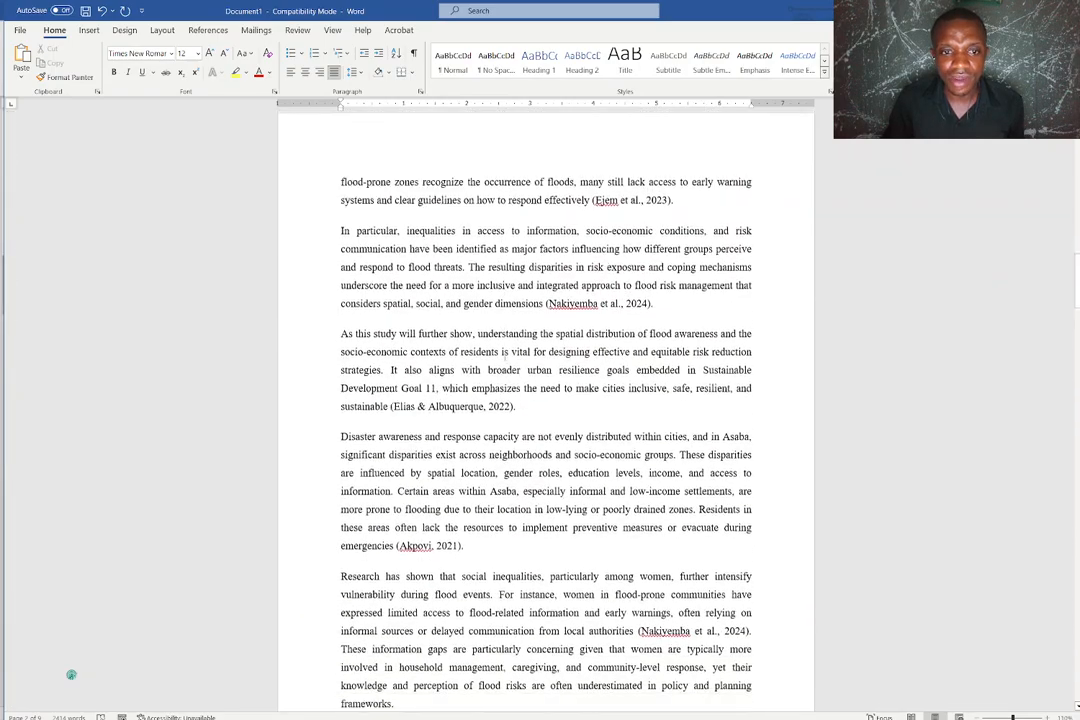
{"action": "scroll", "coordinate": [506, 358], "scroll_direction": "down", "scroll_amount": 20}
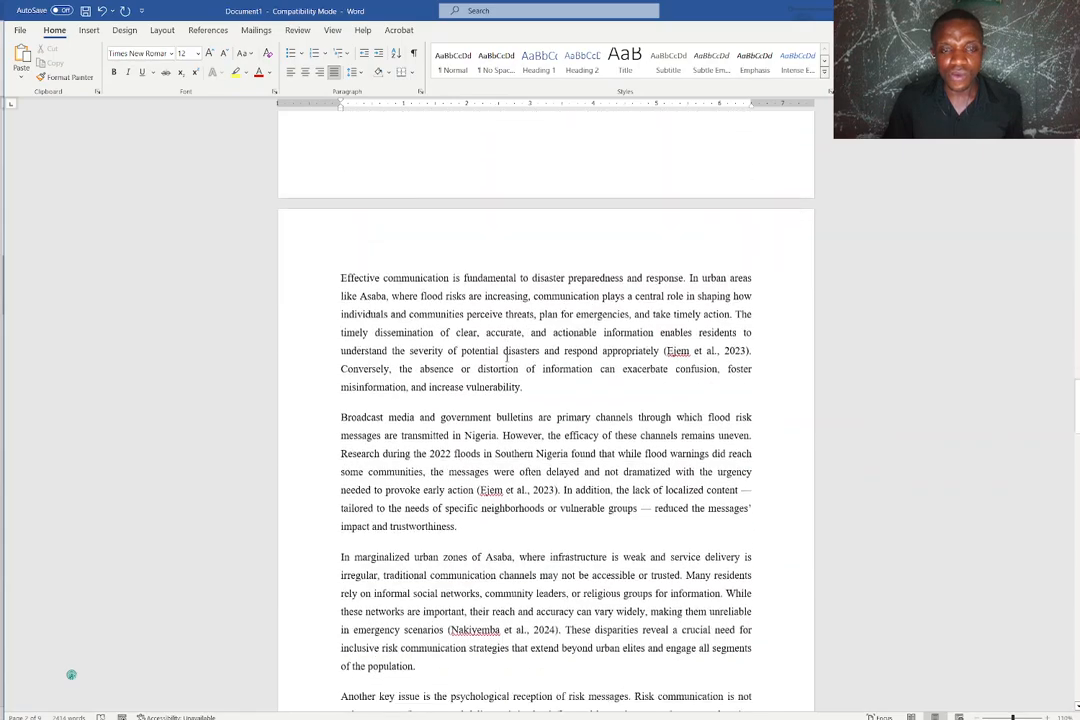
{"action": "scroll", "coordinate": [506, 358], "scroll_direction": "down", "scroll_amount": 15}
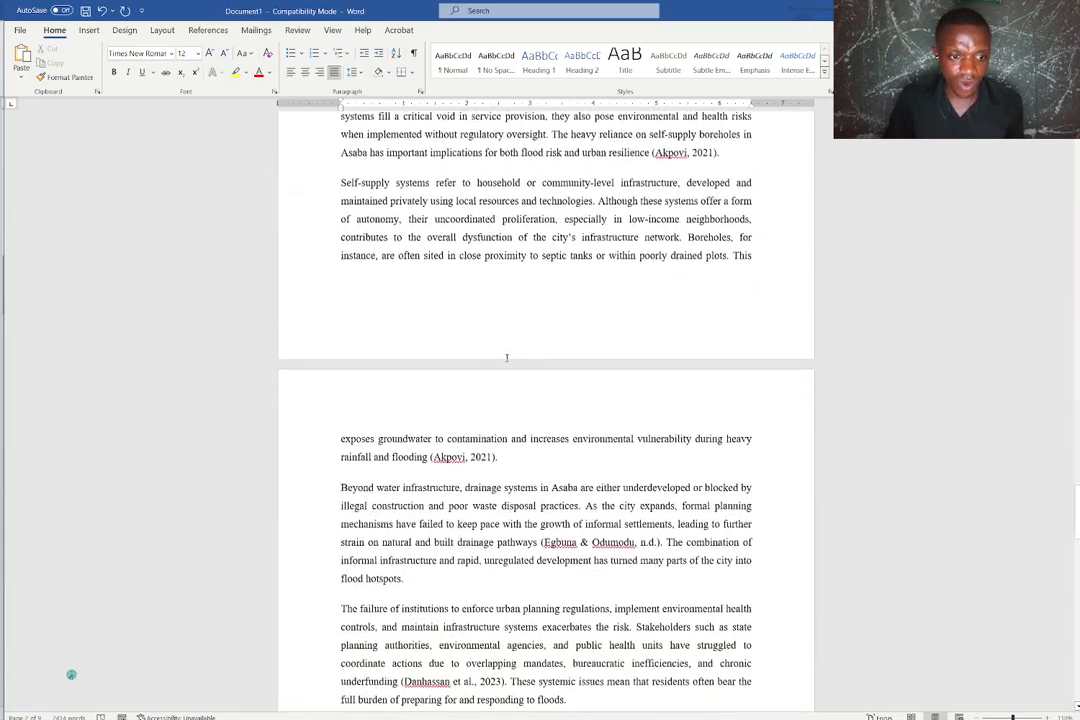
{"action": "scroll", "coordinate": [508, 358], "scroll_direction": "down", "scroll_amount": 15}
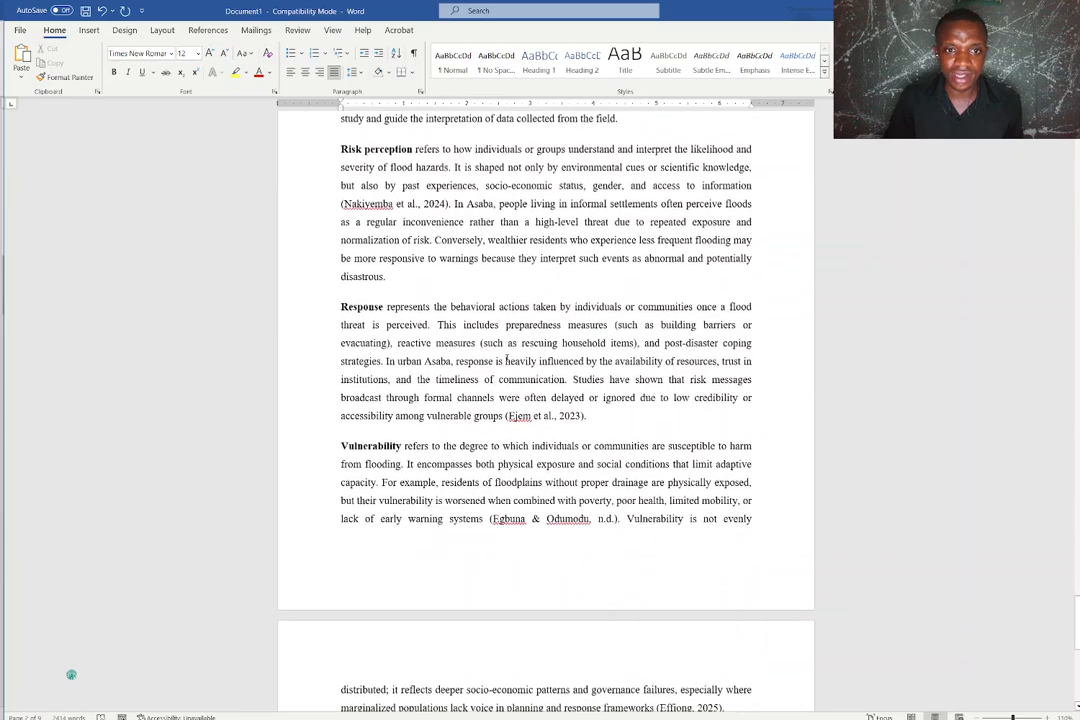
{"action": "scroll", "coordinate": [509, 358], "scroll_direction": "up", "scroll_amount": 6}
{"action": "scroll", "coordinate": [508, 358], "scroll_direction": "up", "scroll_amount": 10}
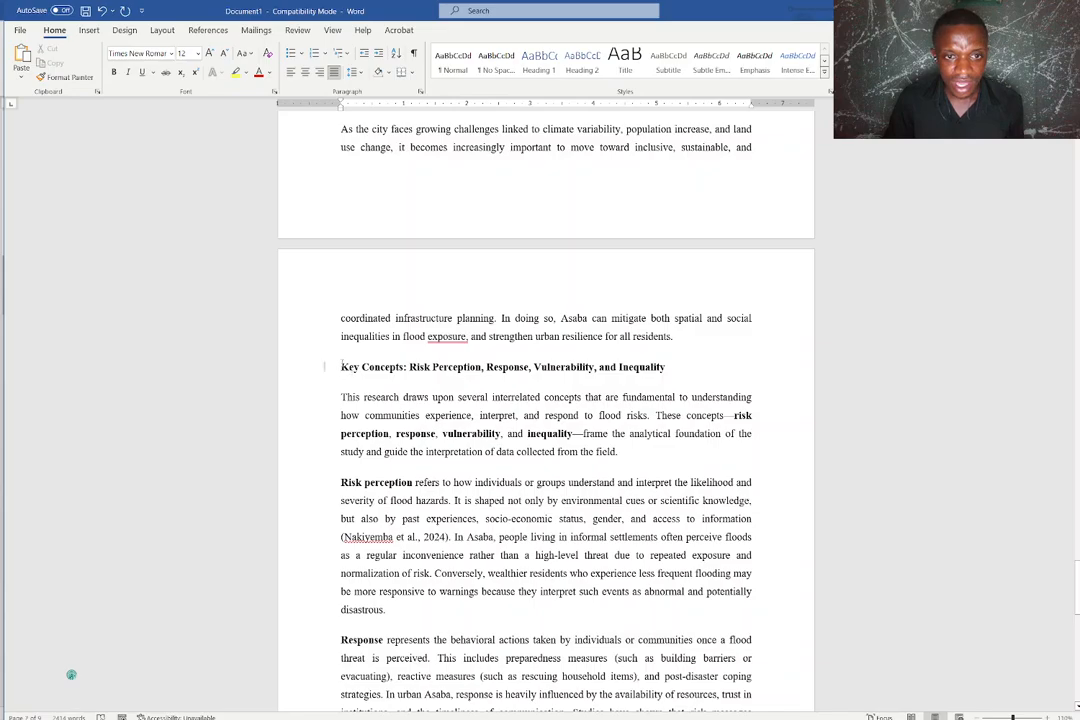
{"action": "left_click_drag", "start_coordinate": [342, 366], "coordinate": [535, 676]}
{"action": "scroll", "coordinate": [869, 505], "scroll_direction": "down", "scroll_amount": 6}
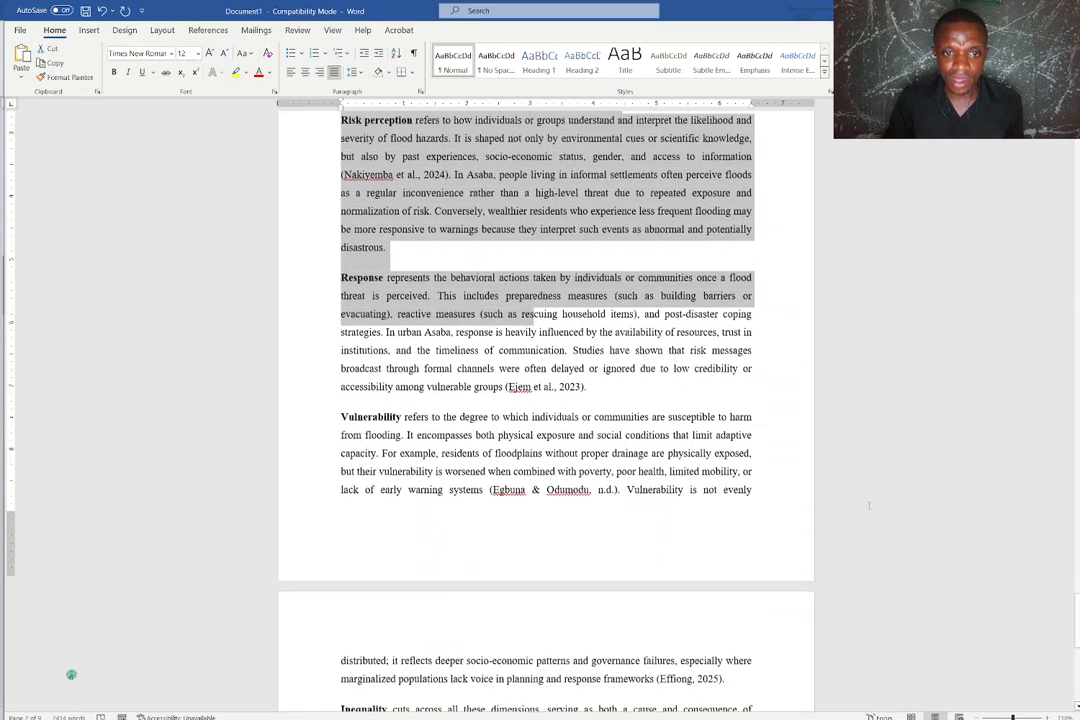
{"action": "scroll", "coordinate": [869, 505], "scroll_direction": "down", "scroll_amount": 9}
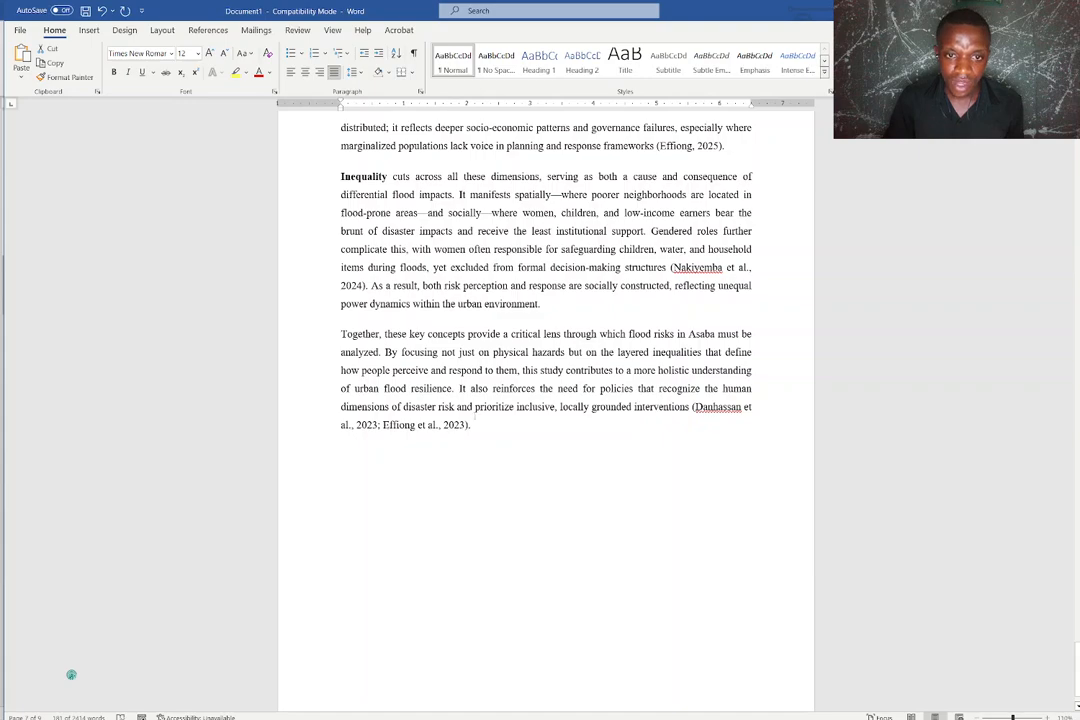
{"action": "left_click", "coordinate": [476, 425]}
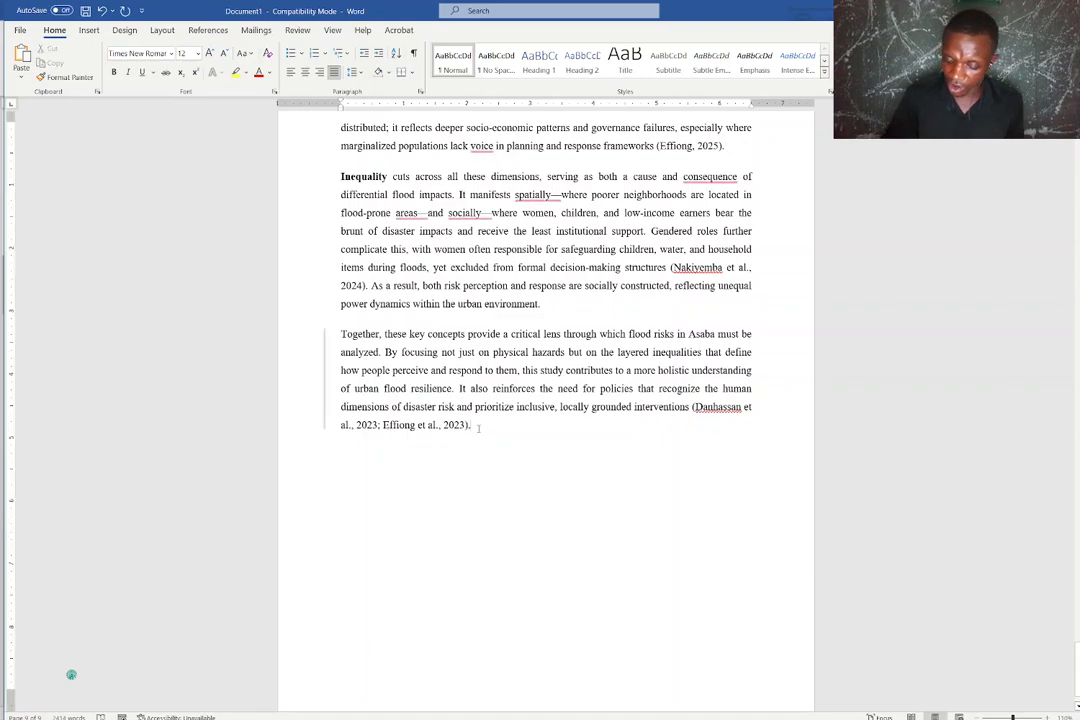
{"action": "key", "text": "shift+Return"}
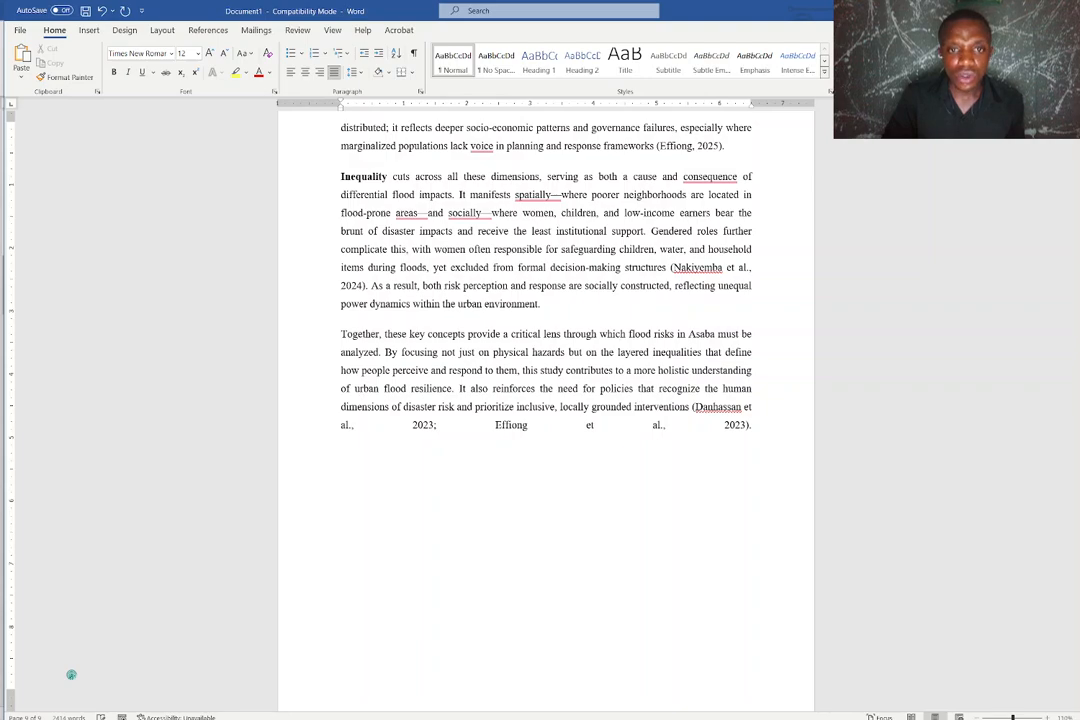
{"action": "key", "text": "BackSpace"}
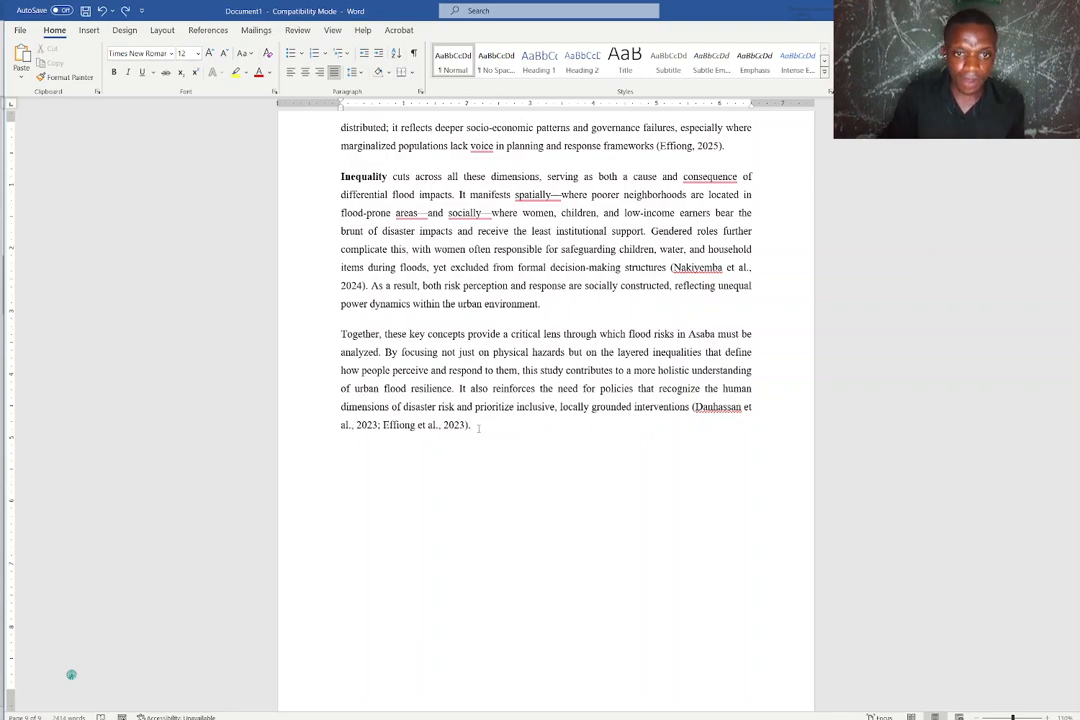
{"action": "left_click", "coordinate": [340, 450]}
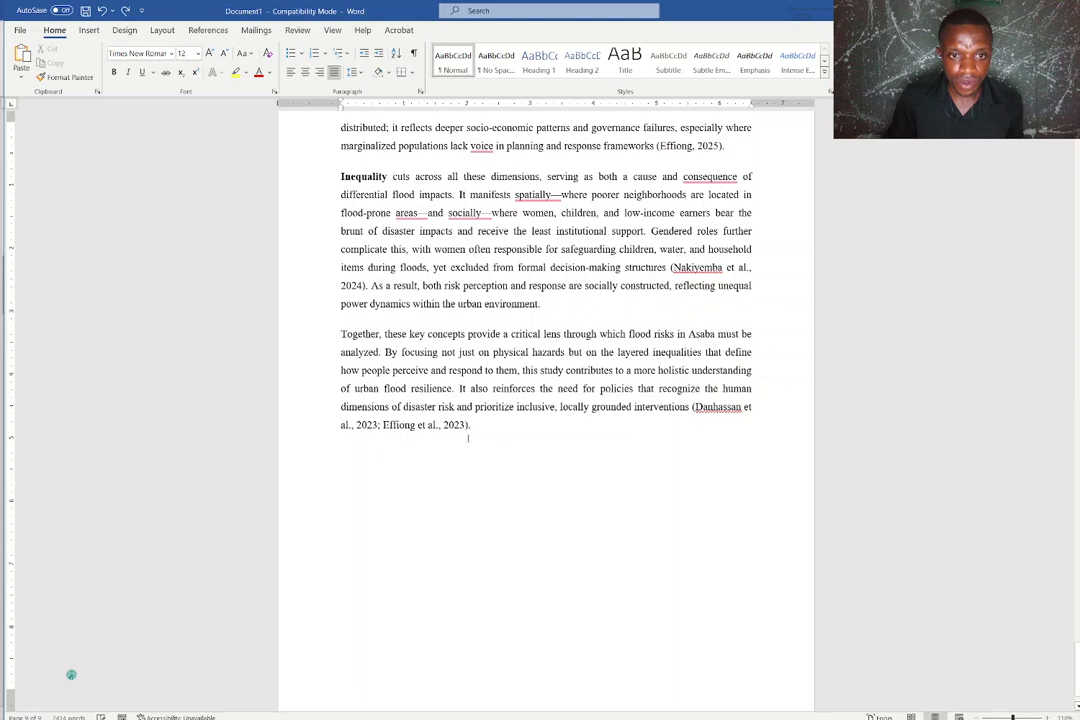
{"action": "key", "text": "shift+Return"}
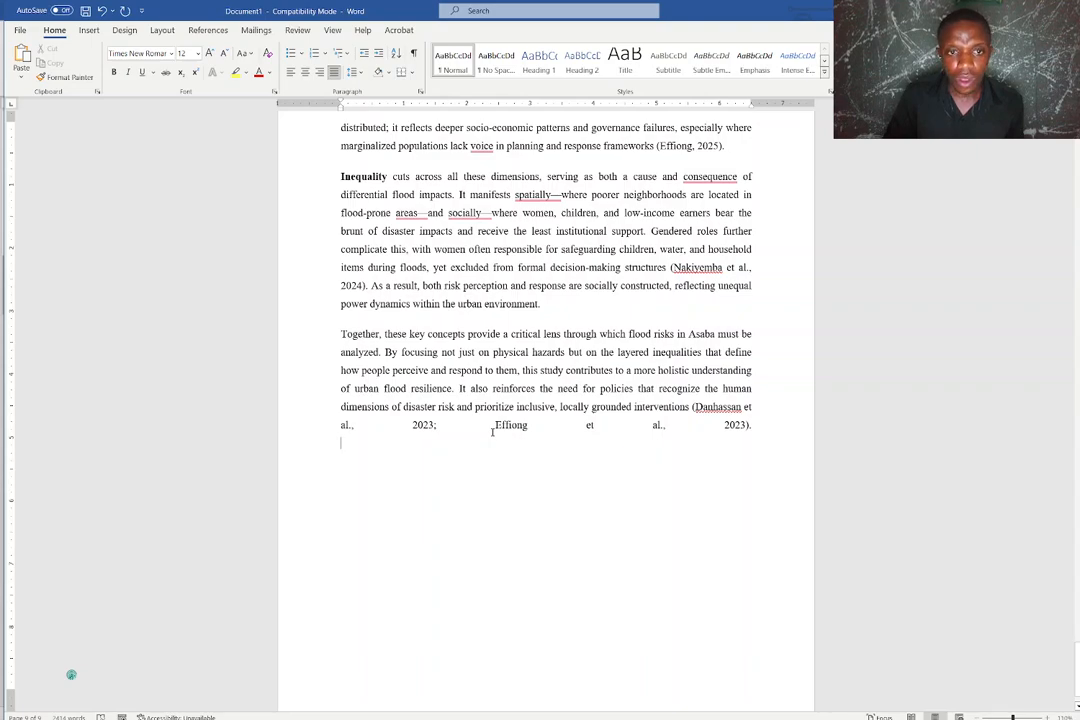
{"action": "key", "text": "Return"}
{"action": "key", "text": "Return"}
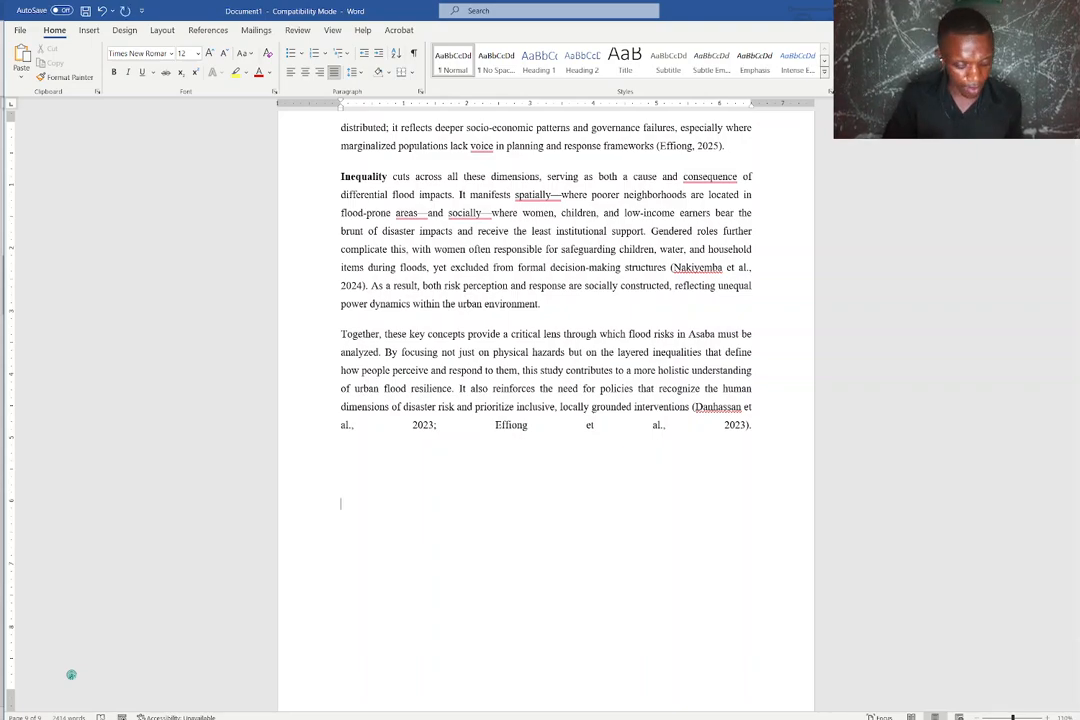
{"action": "key", "text": "ctrl+z"}
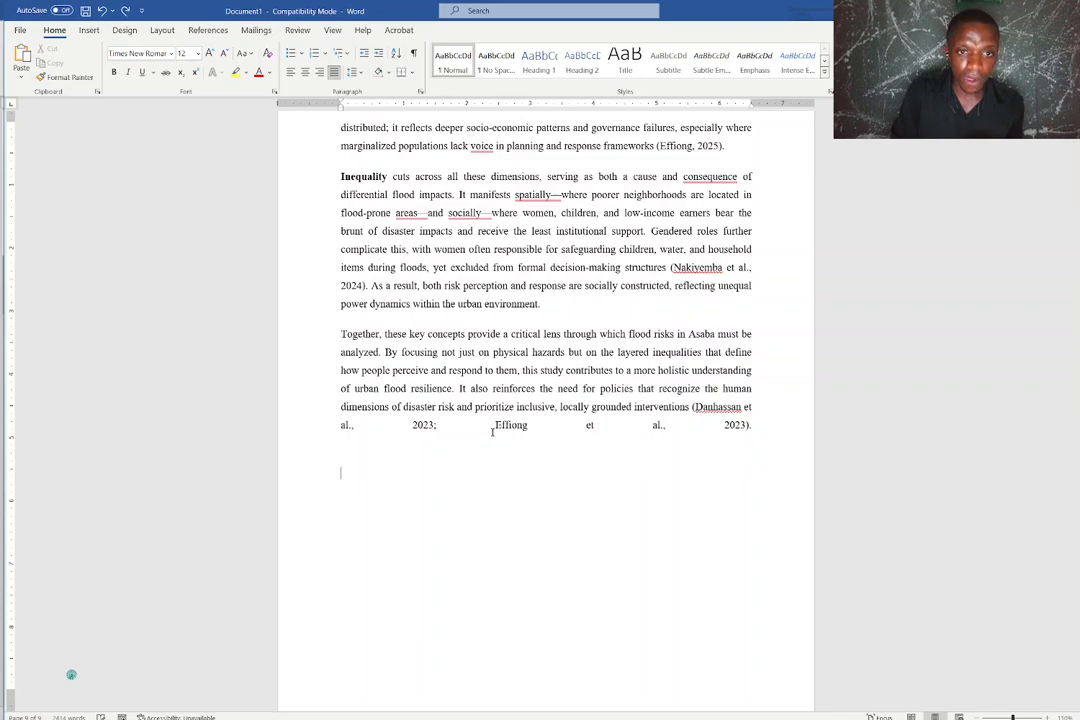
{"action": "key", "text": "ctrl+z"}
- Start a new empty paragraph below the closing paragraph of the "Key Concepts" section
{"action": "key", "text": "Return"}
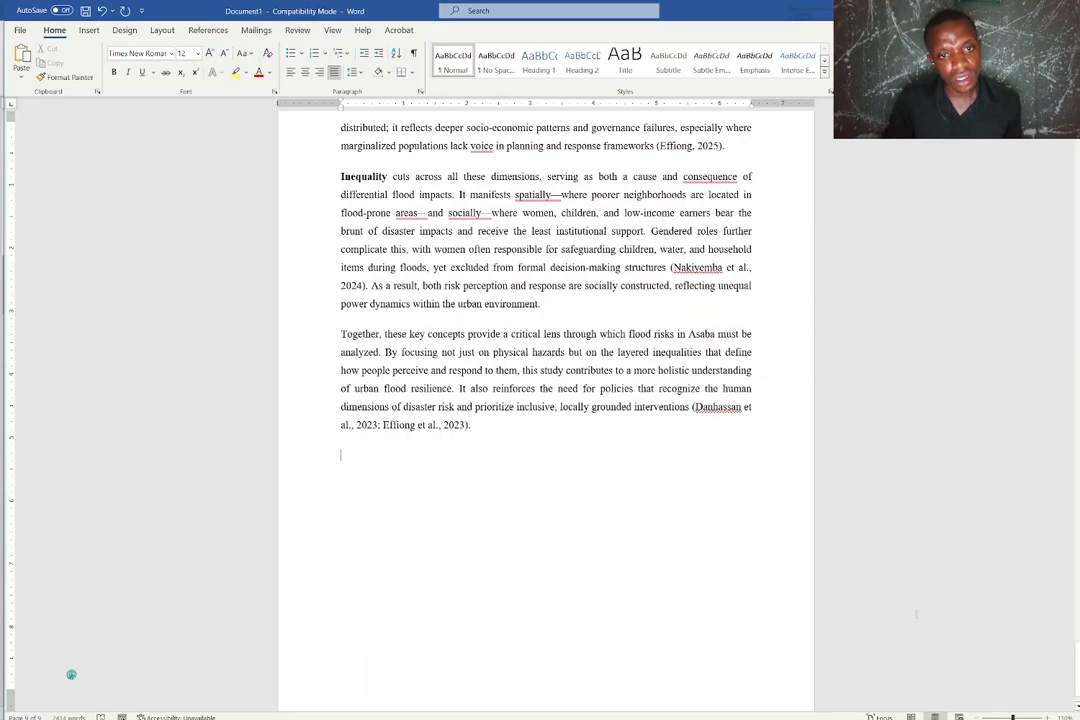
- Switch to the FUTO CE-sPESS postgraduate research proposal template and examine the 1.0 heading and the 1.1 Research Problem instructions that follow it
{"action": "mouse_move", "coordinate": [900, 717]}
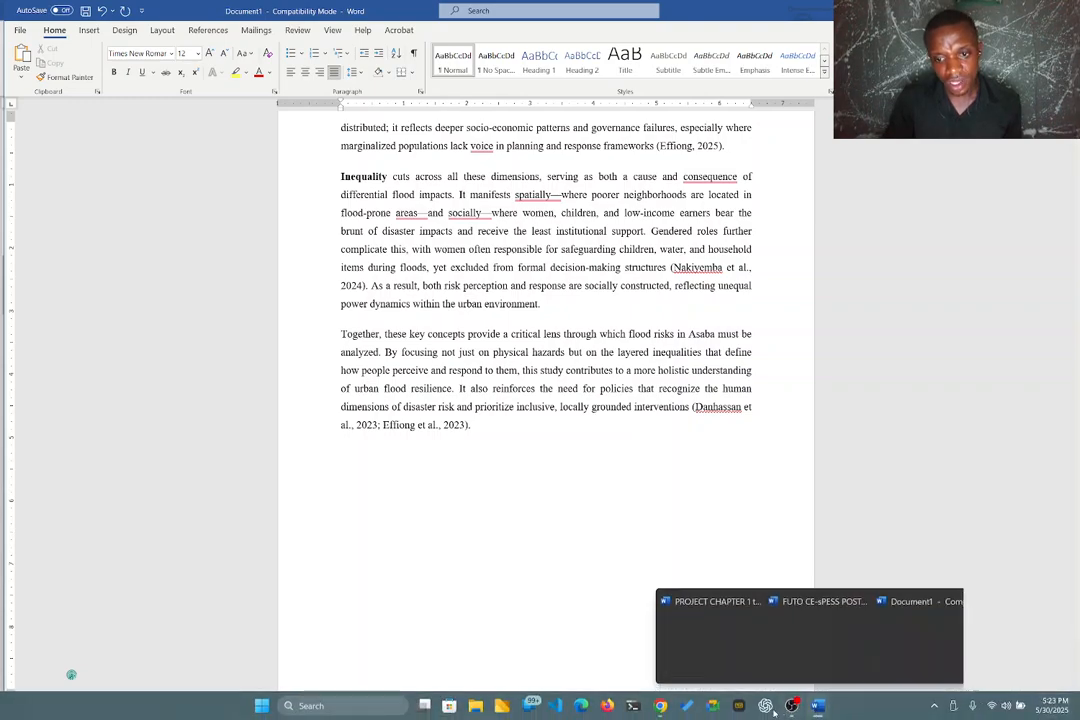
{"action": "mouse_move", "coordinate": [661, 710]}
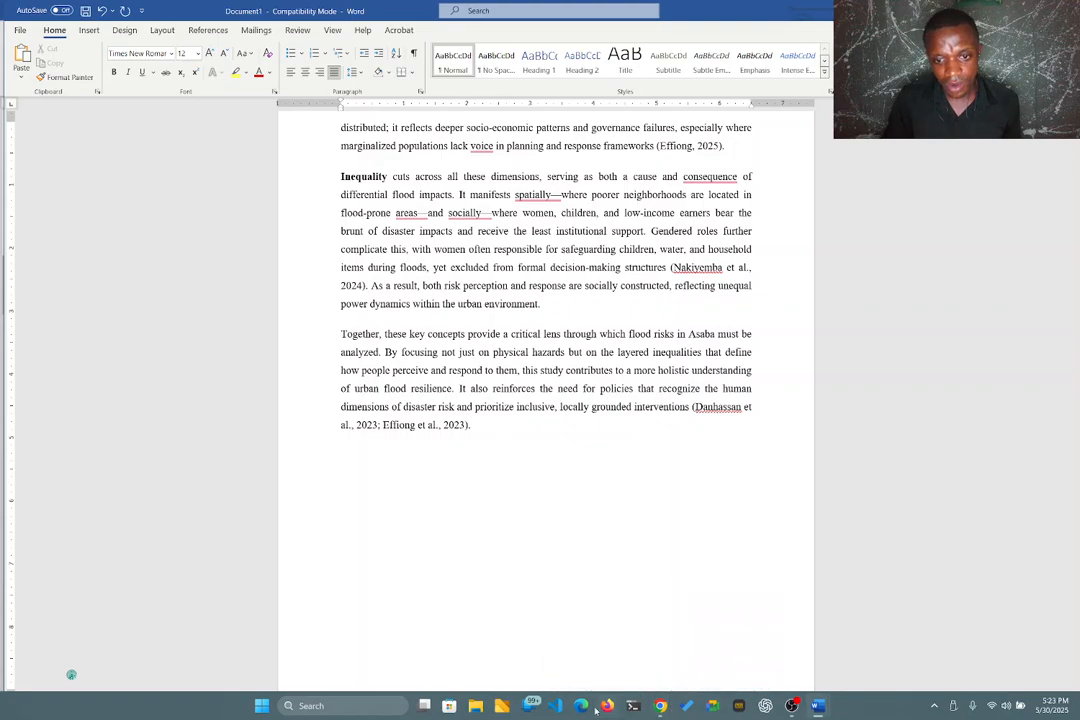
{"action": "mouse_move", "coordinate": [818, 708]}
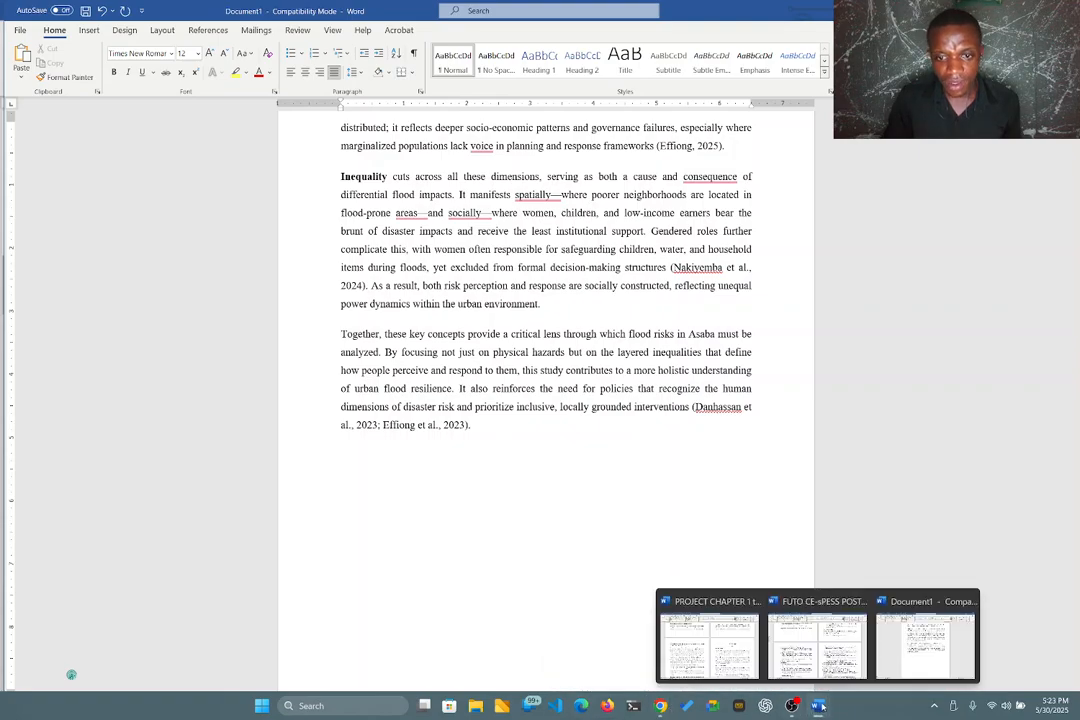
{"action": "left_click", "coordinate": [833, 664]}
{"action": "scroll", "coordinate": [67, 670], "scroll_direction": "up", "scroll_amount": 5}
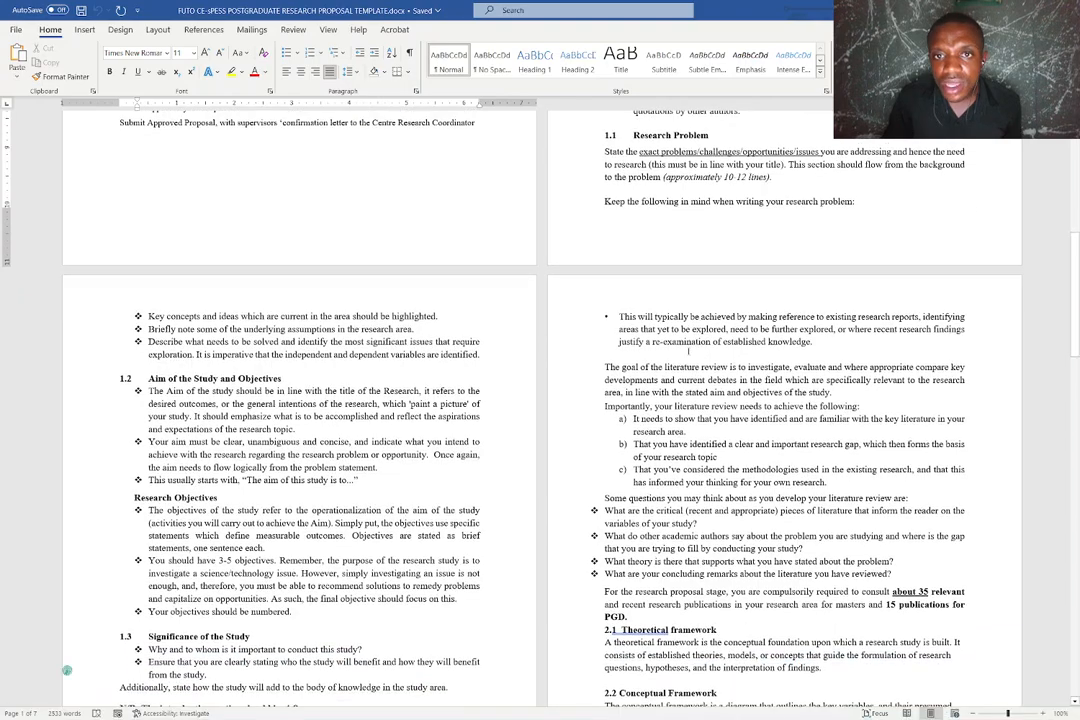
{"action": "scroll", "coordinate": [67, 670], "scroll_direction": "up", "scroll_amount": 5}
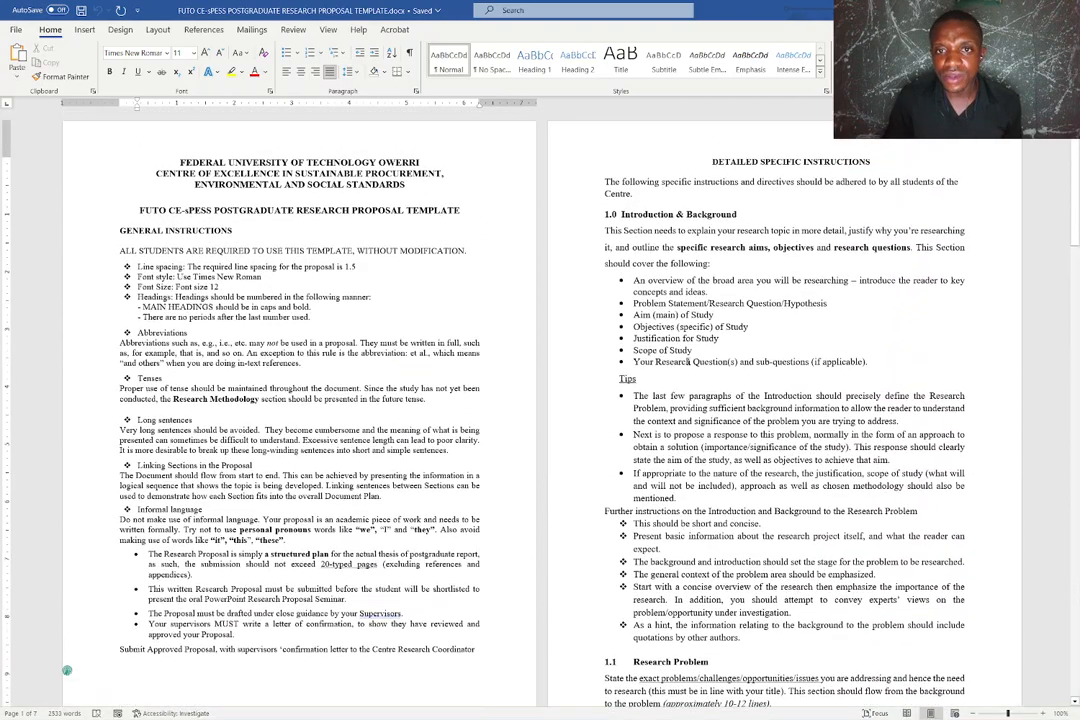
{"action": "left_click", "coordinate": [610, 214]}
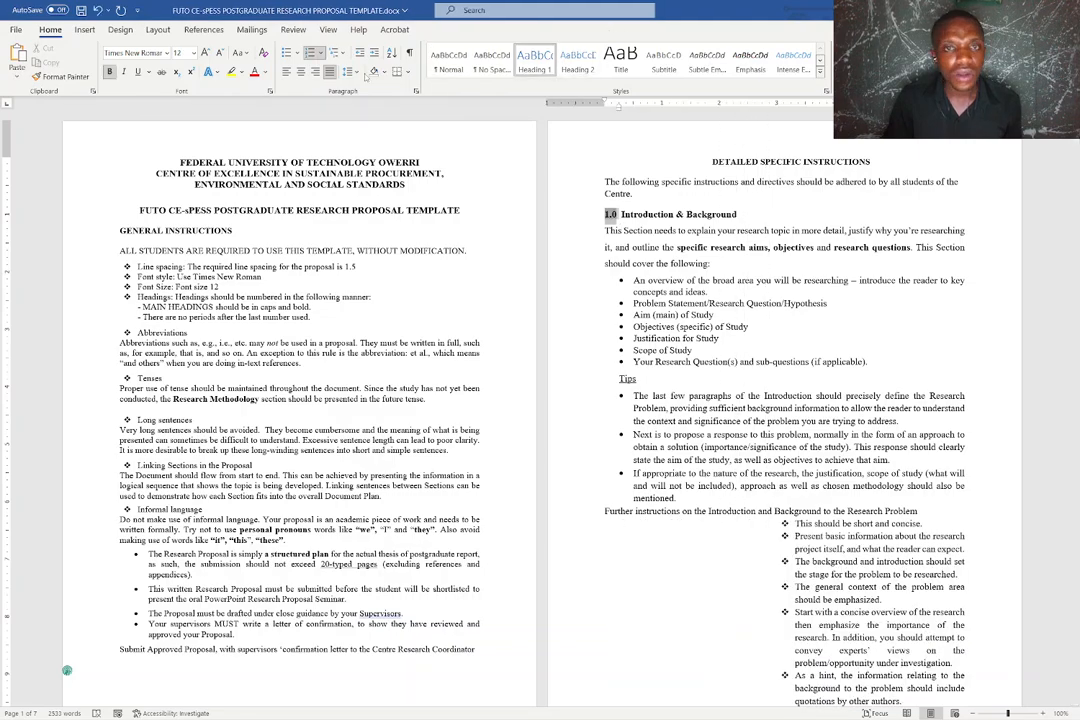
{"action": "scroll", "coordinate": [67, 670], "scroll_direction": "down", "scroll_amount": 5}
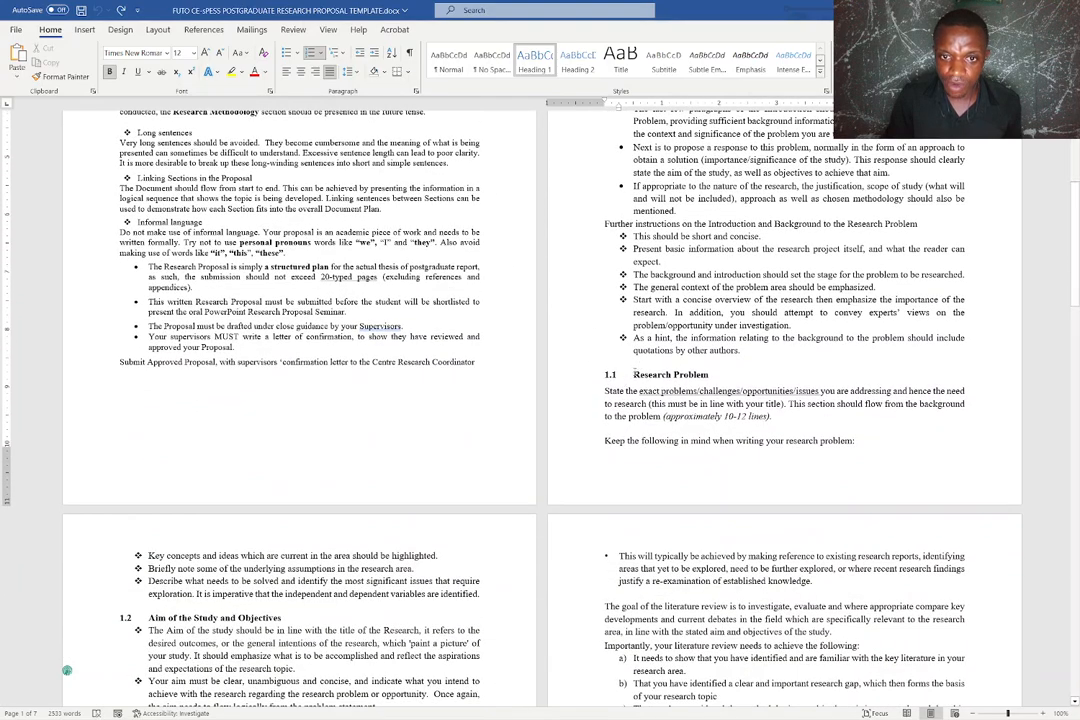
{"action": "left_click_drag", "start_coordinate": [634, 374], "coordinate": [709, 375]}
{"action": "scroll", "coordinate": [709, 375], "scroll_direction": "down", "scroll_amount": 3}
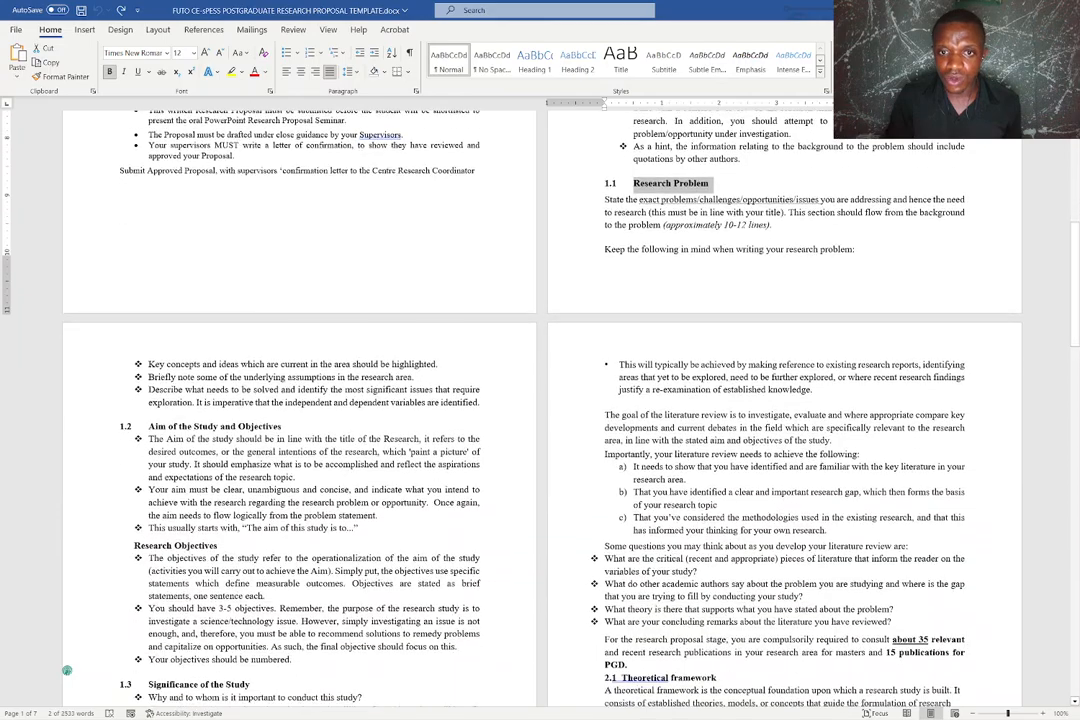
- Switch to the WriteVerve chat in ChatGPT and send "go on" to generate Section 1.1 RESEARCH PROBLEM
{"action": "mouse_move", "coordinate": [660, 706]}
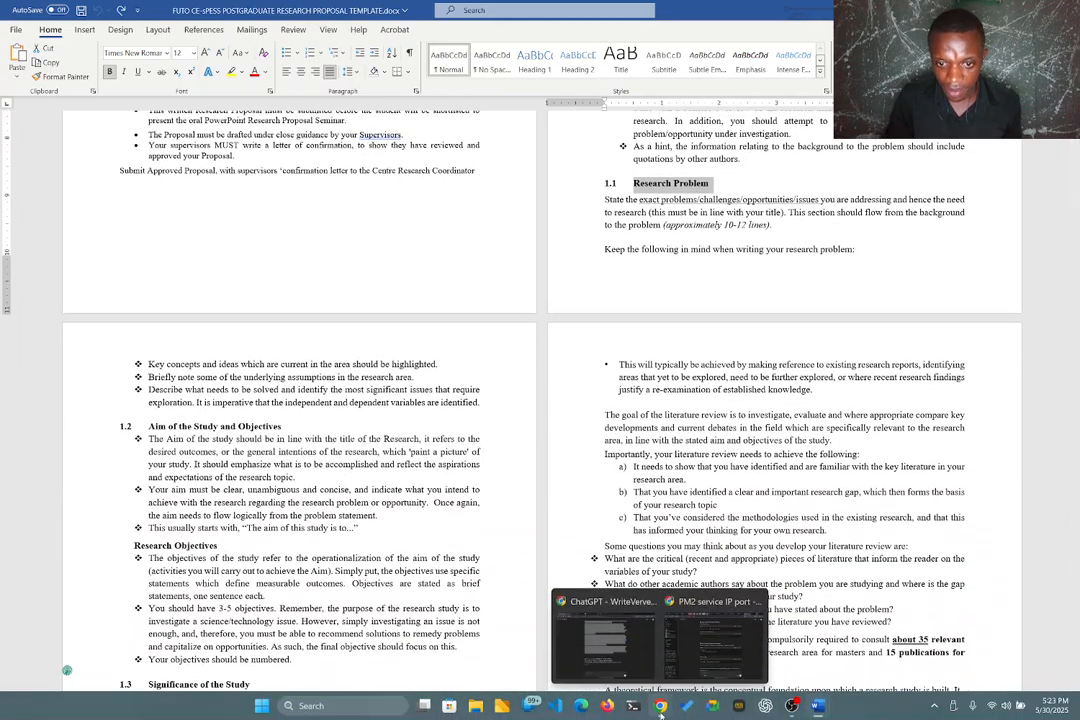
{"action": "left_click", "coordinate": [607, 673]}
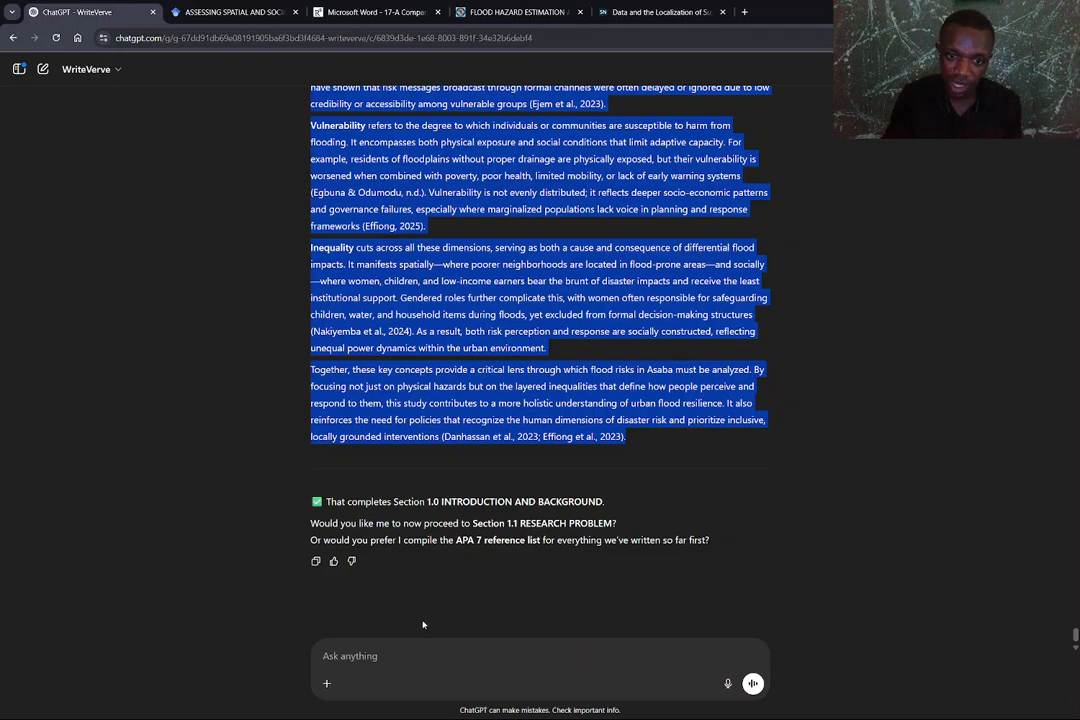
{"action": "left_click", "coordinate": [365, 660]}
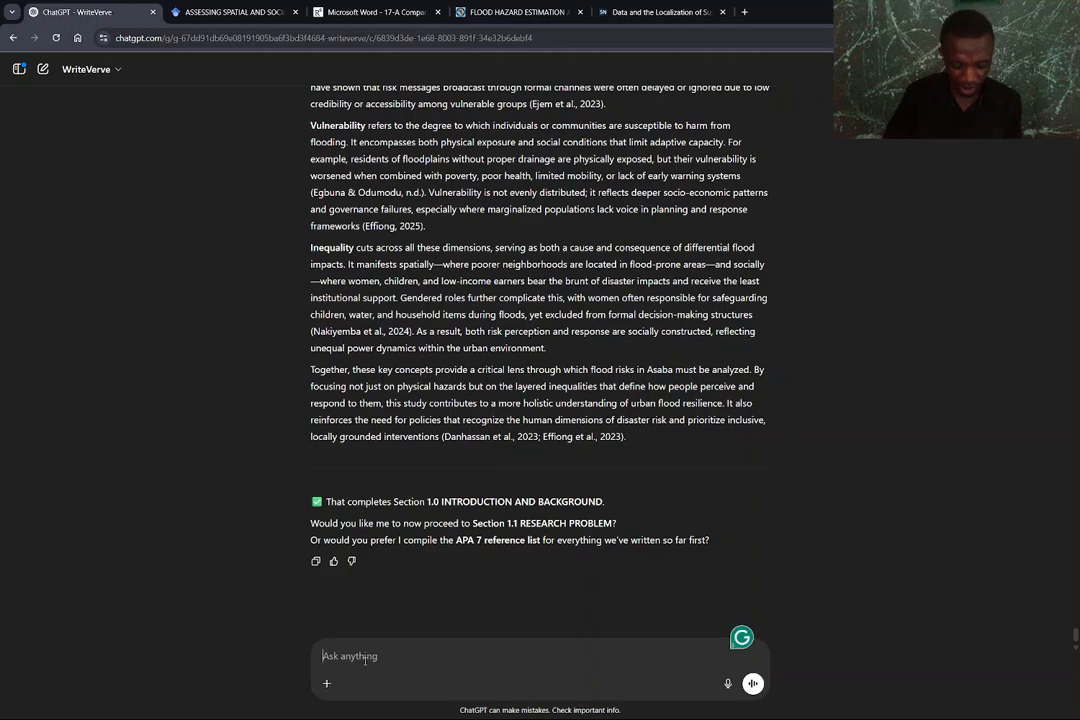
{"action": "type", "text": "go on"}
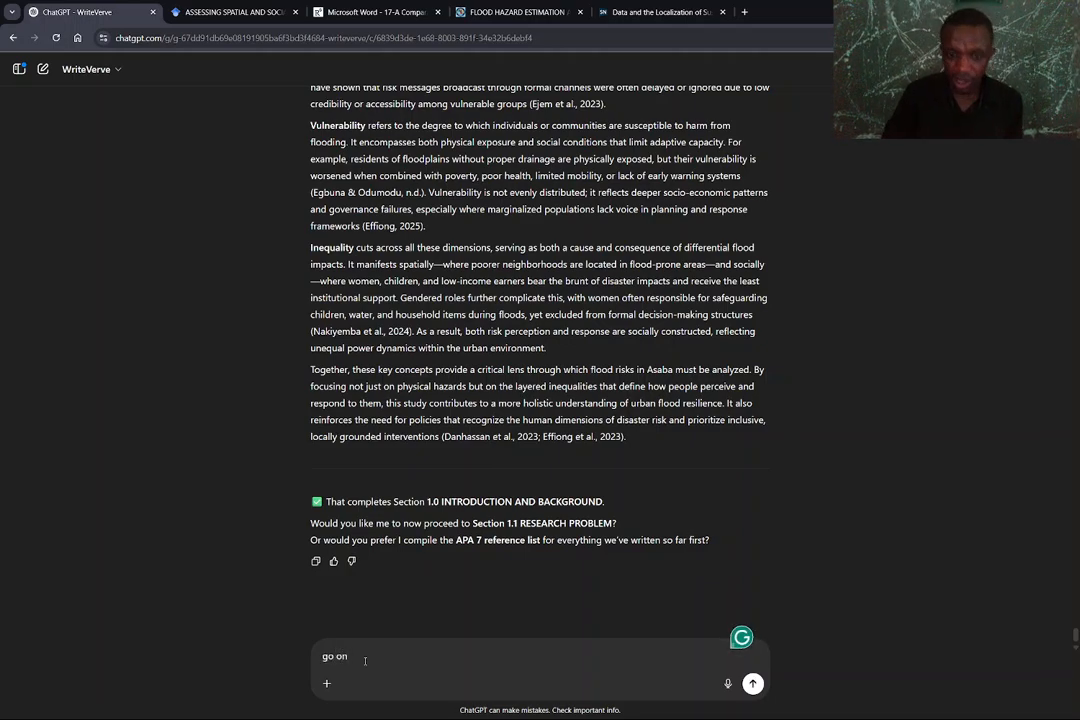
{"action": "key", "text": "Return"}
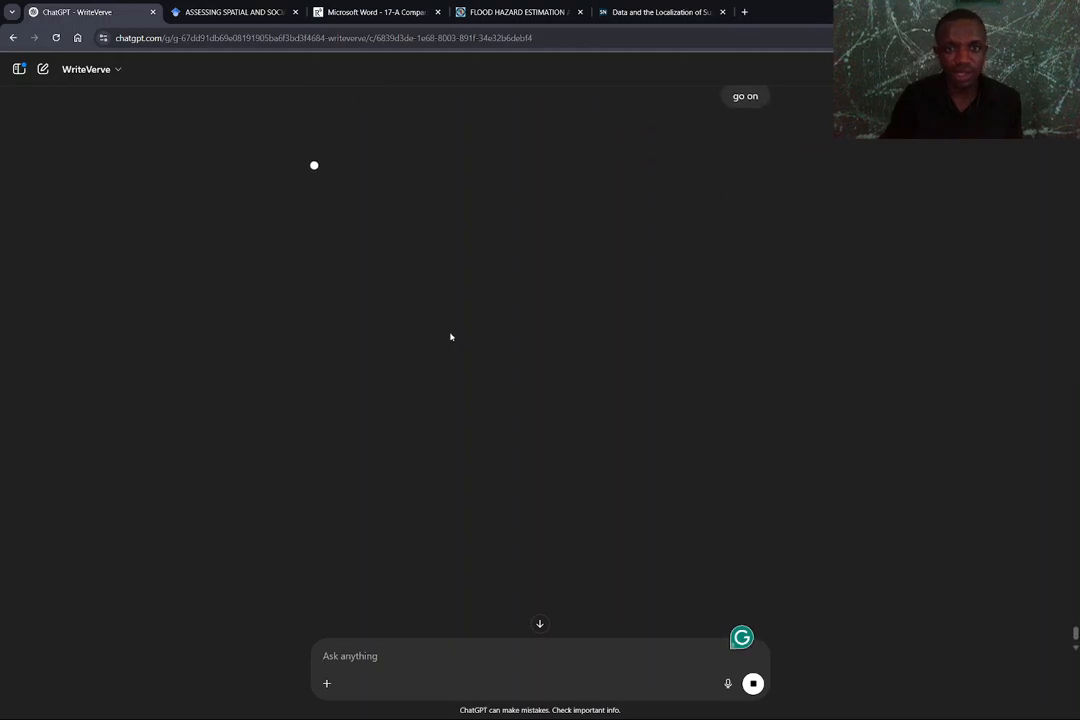
{"action": "scroll", "coordinate": [451, 337], "scroll_direction": "up", "scroll_amount": 5}
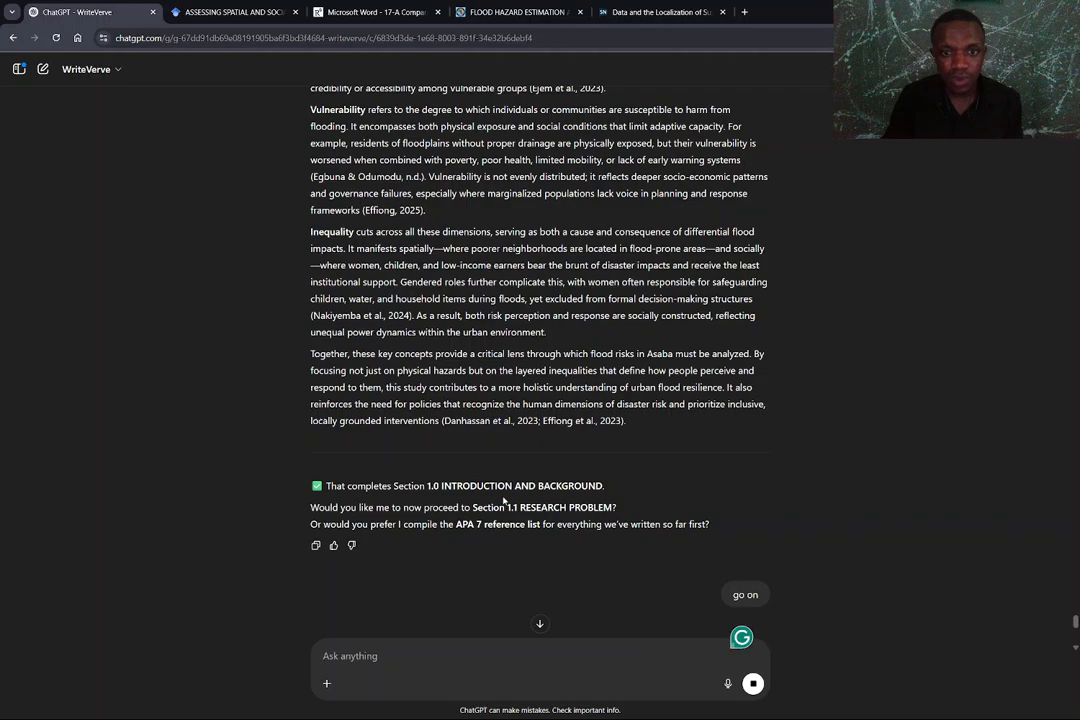
{"action": "scroll", "coordinate": [480, 480], "scroll_direction": "down", "scroll_amount": 5}
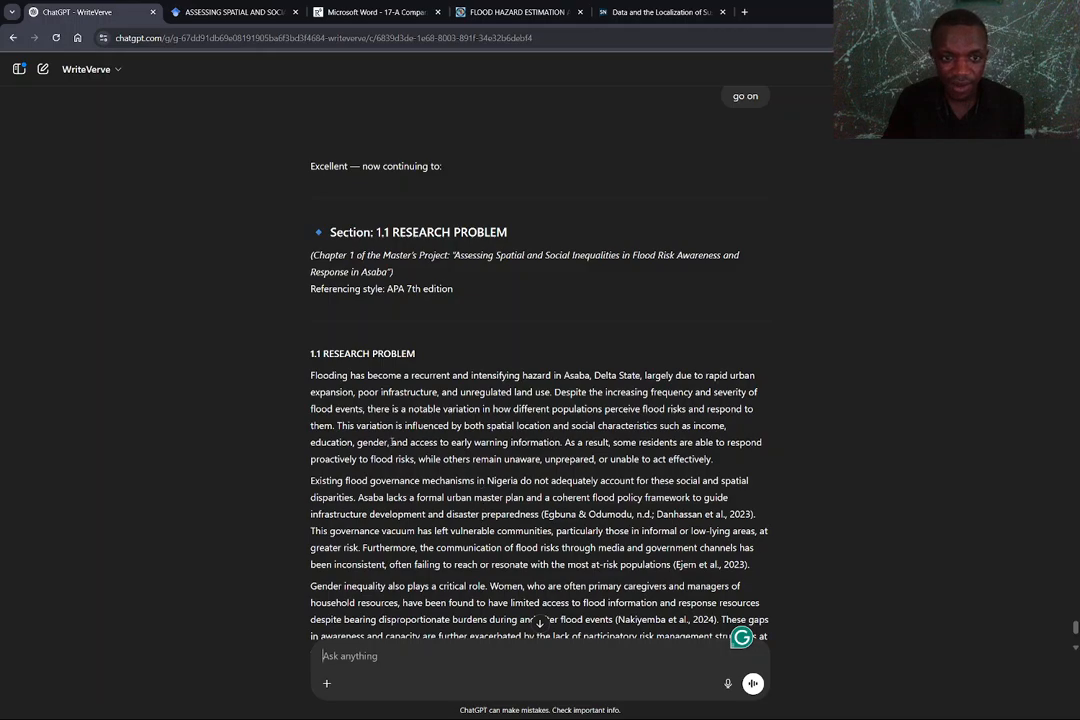
{"action": "scroll", "coordinate": [399, 645], "scroll_direction": "down", "scroll_amount": 3}
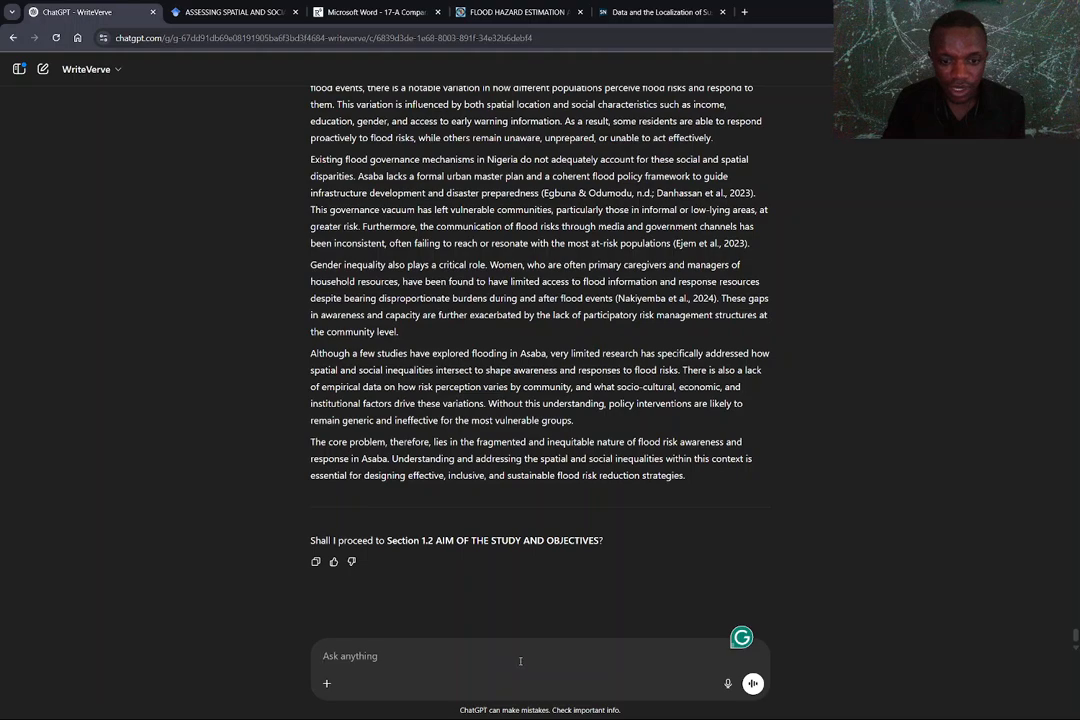
{"action": "type", "text": "i"}
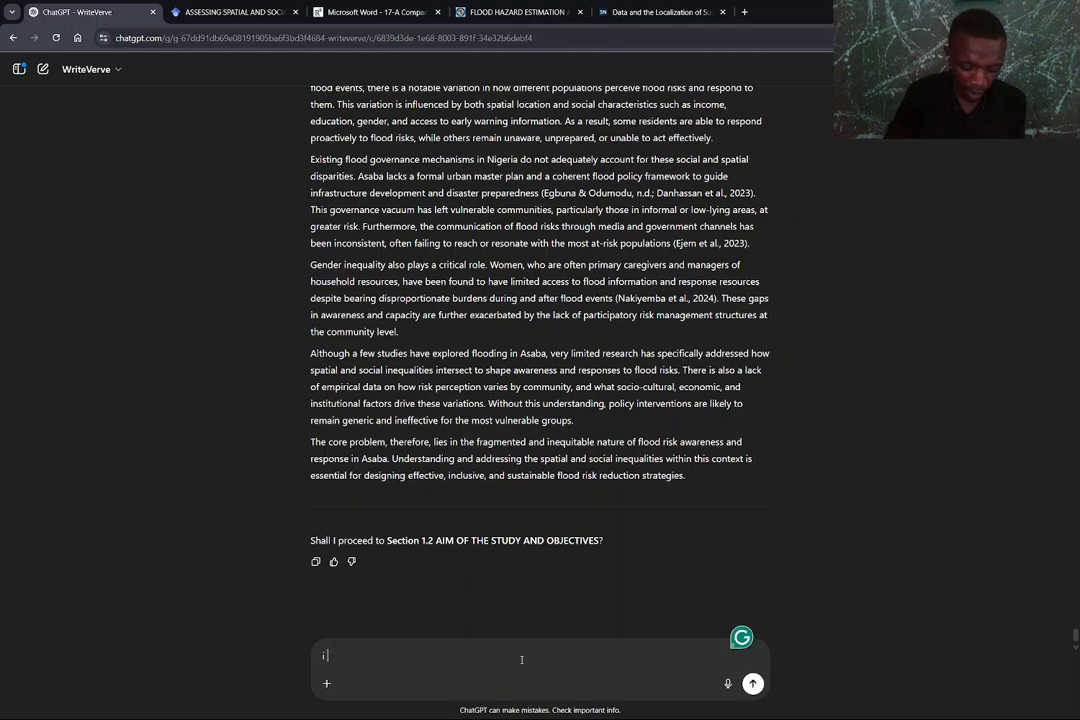
{"action": "type", "text": " want the t"}
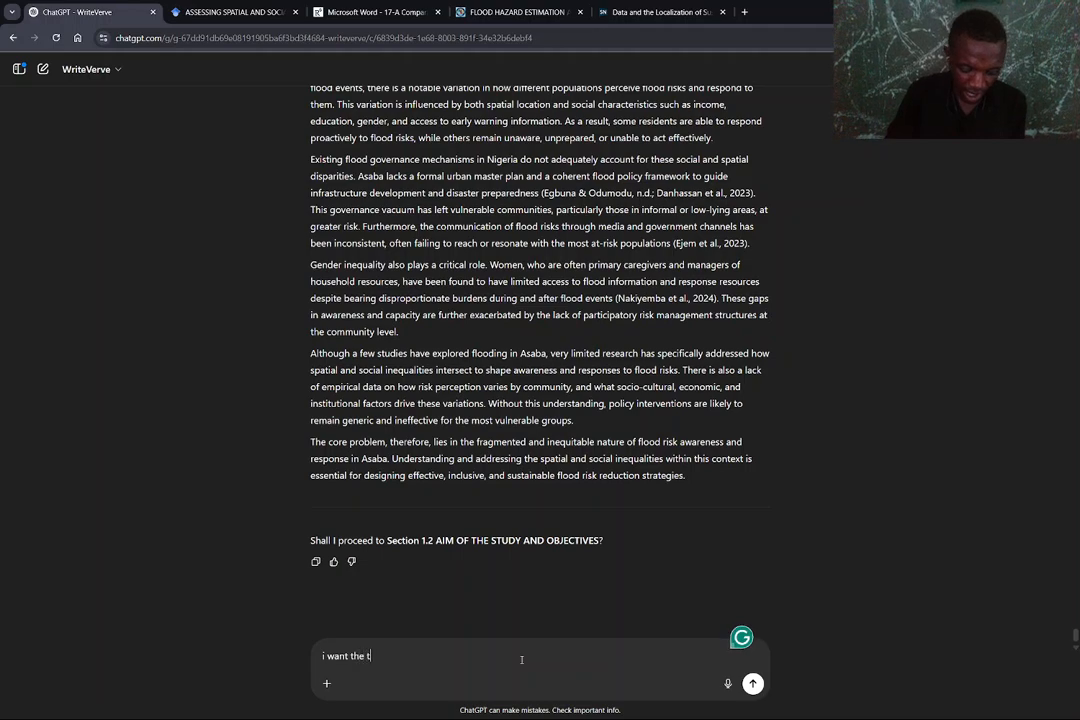
{"action": "type", "text": "enses t"}
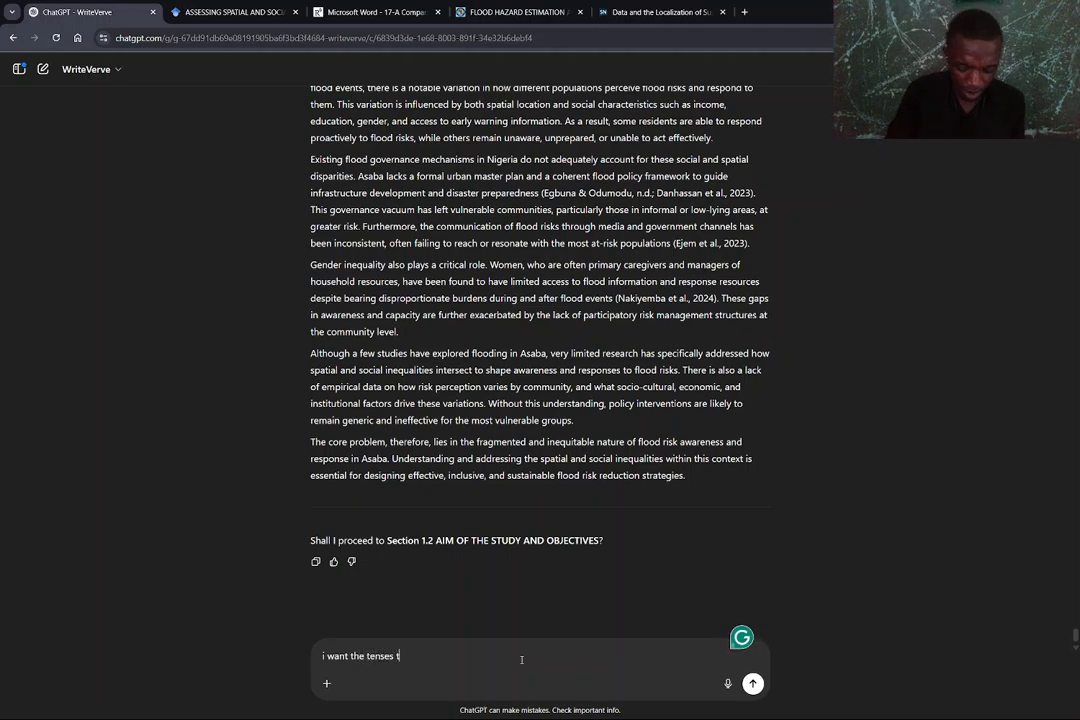
{"action": "type", "text": "o be in "}
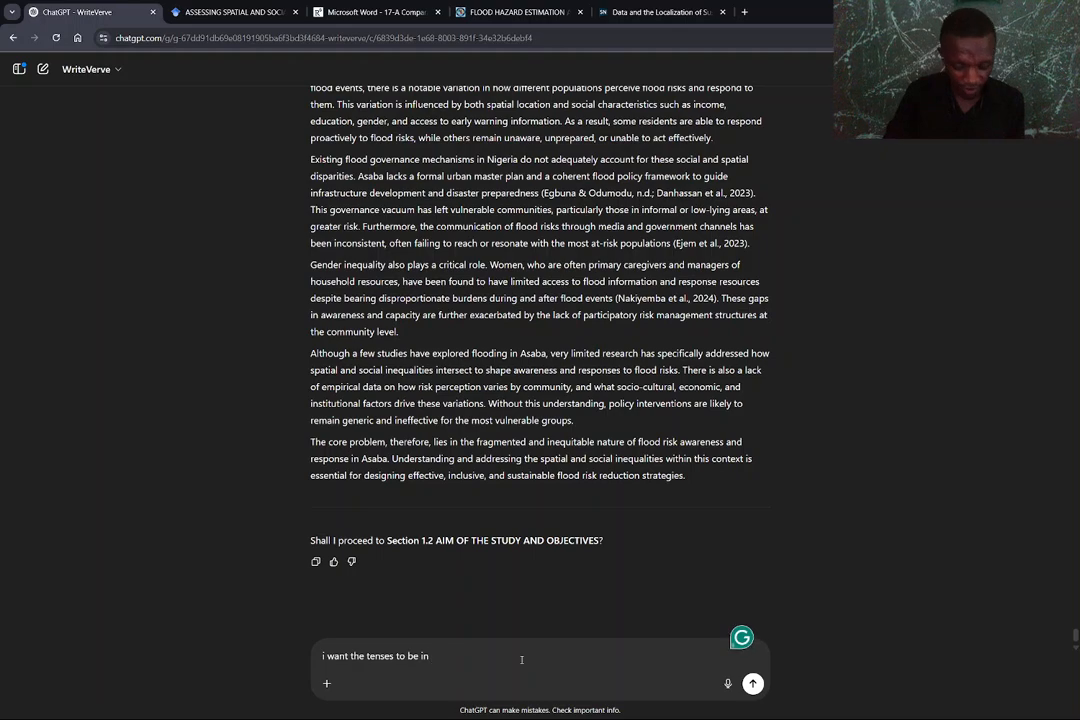
{"action": "type", "text": "fu"}
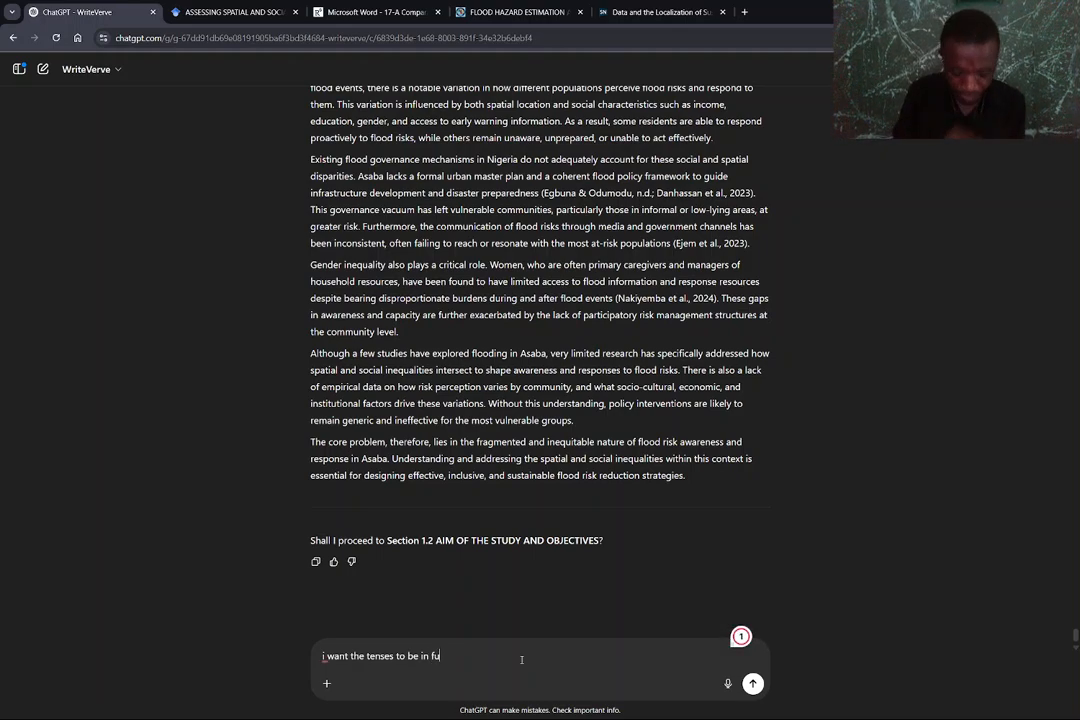
{"action": "type", "text": "ture"}
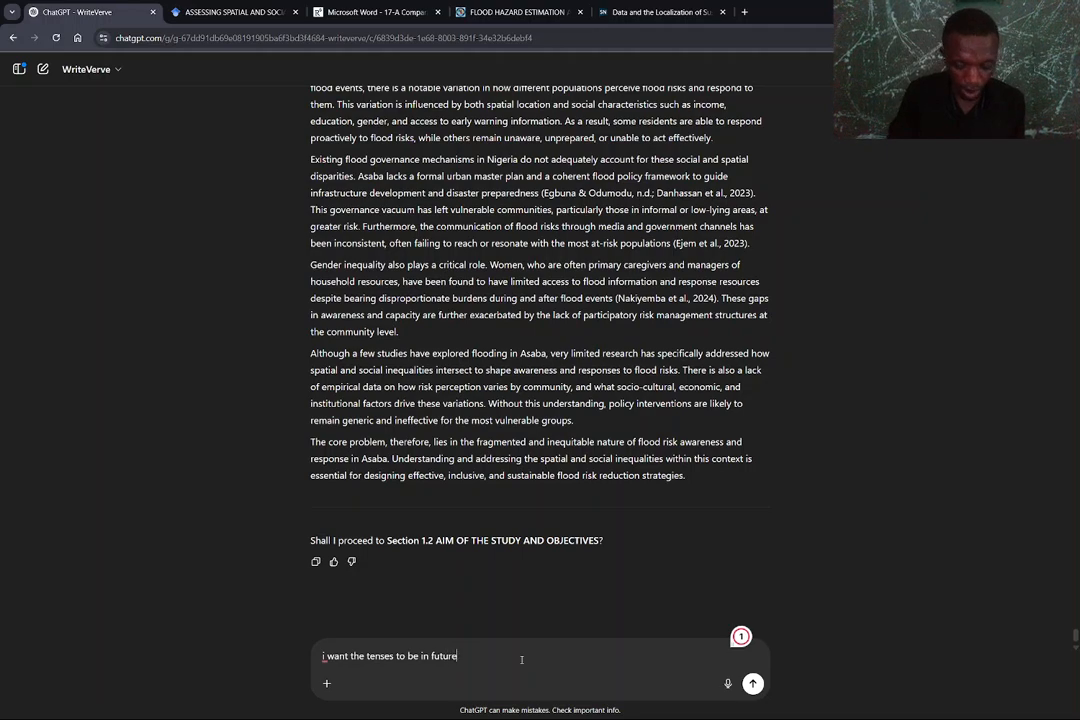
{"action": "key", "text": "BackSpace"}
{"action": "key", "text": "BackSpace"}
{"action": "key", "text": "BackSpace"}
{"action": "key", "text": "BackSpace"}
{"action": "key", "text": "BackSpace"}
{"action": "key", "text": "BackSpace"}
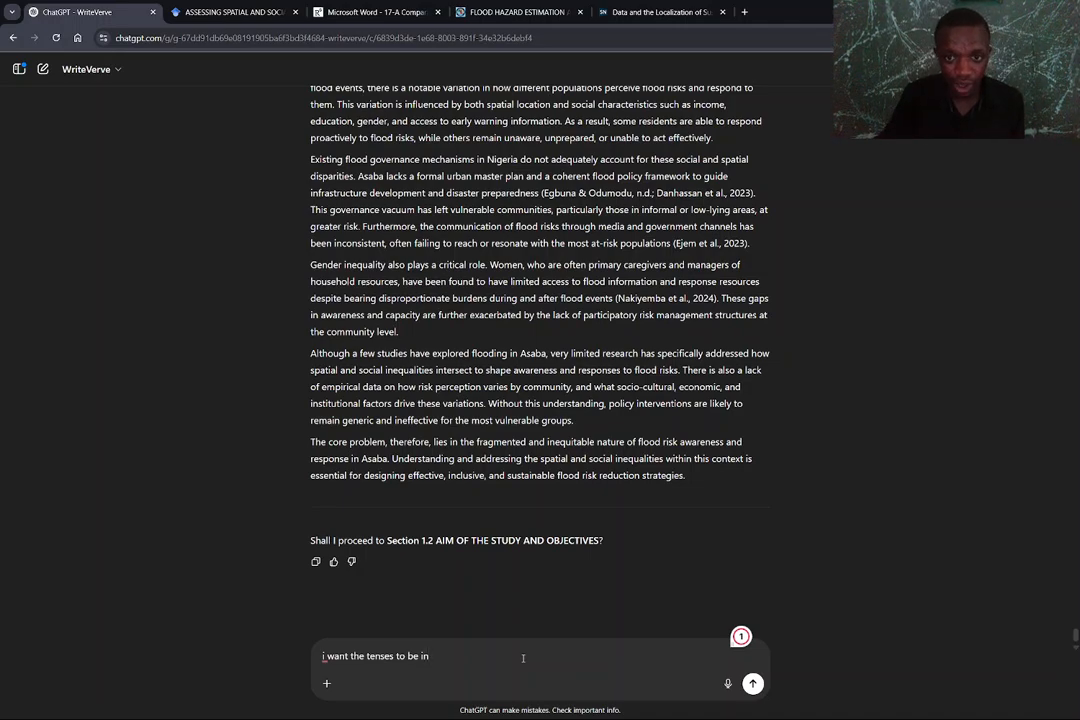
- Copy the generated section from the "1.1 RESEARCH PROBLEM" heading through its closing "The core problem" paragraph
{"action": "scroll", "coordinate": [423, 386], "scroll_direction": "up", "scroll_amount": 5}
{"action": "scroll", "coordinate": [423, 386], "scroll_direction": "down", "scroll_amount": 2}
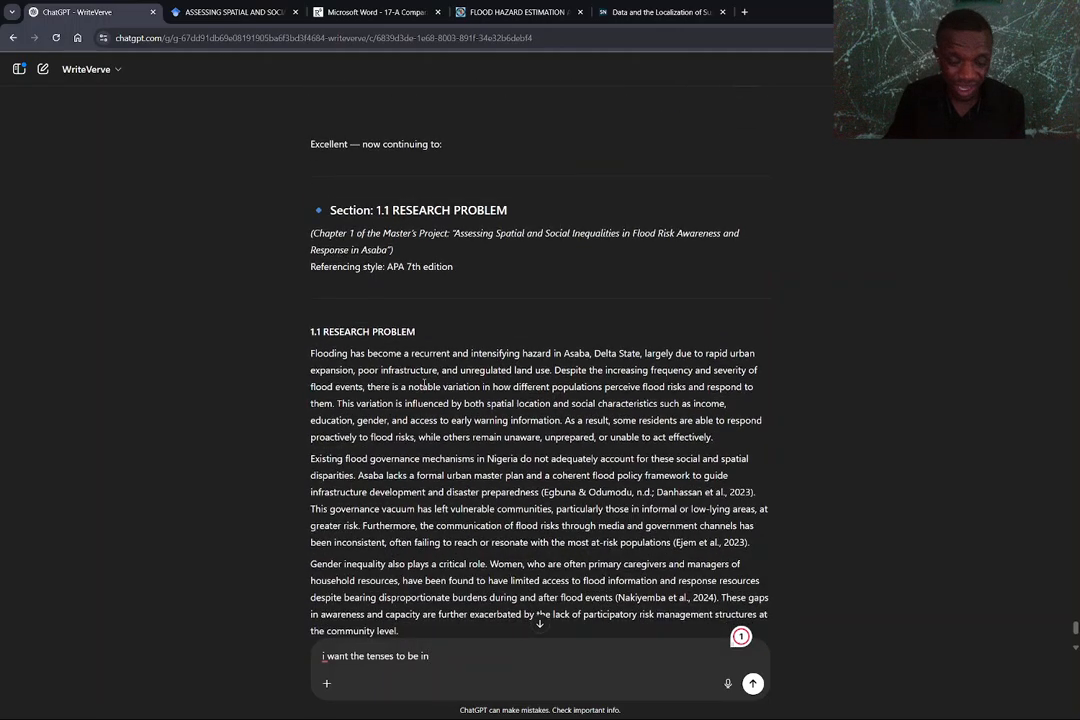
{"action": "scroll", "coordinate": [424, 386], "scroll_direction": "up", "scroll_amount": 4}
{"action": "scroll", "coordinate": [424, 386], "scroll_direction": "down", "scroll_amount": 3}
{"action": "scroll", "coordinate": [424, 386], "scroll_direction": "down", "scroll_amount": 2}
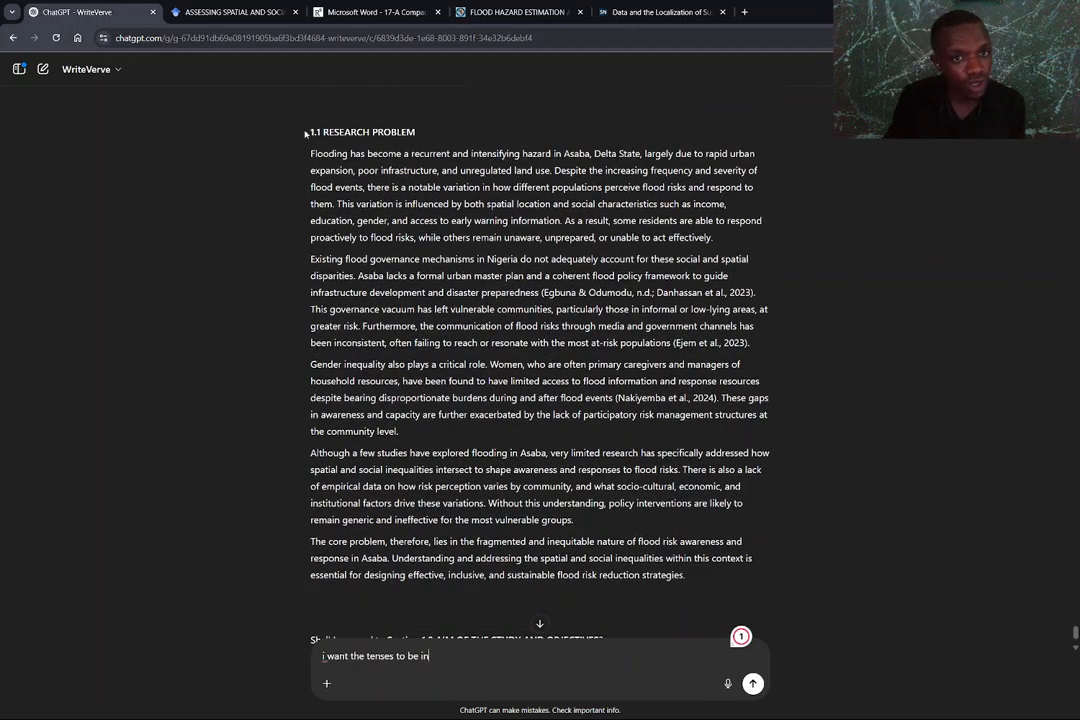
{"action": "left_click_drag", "start_coordinate": [262, 112], "coordinate": [689, 477]}
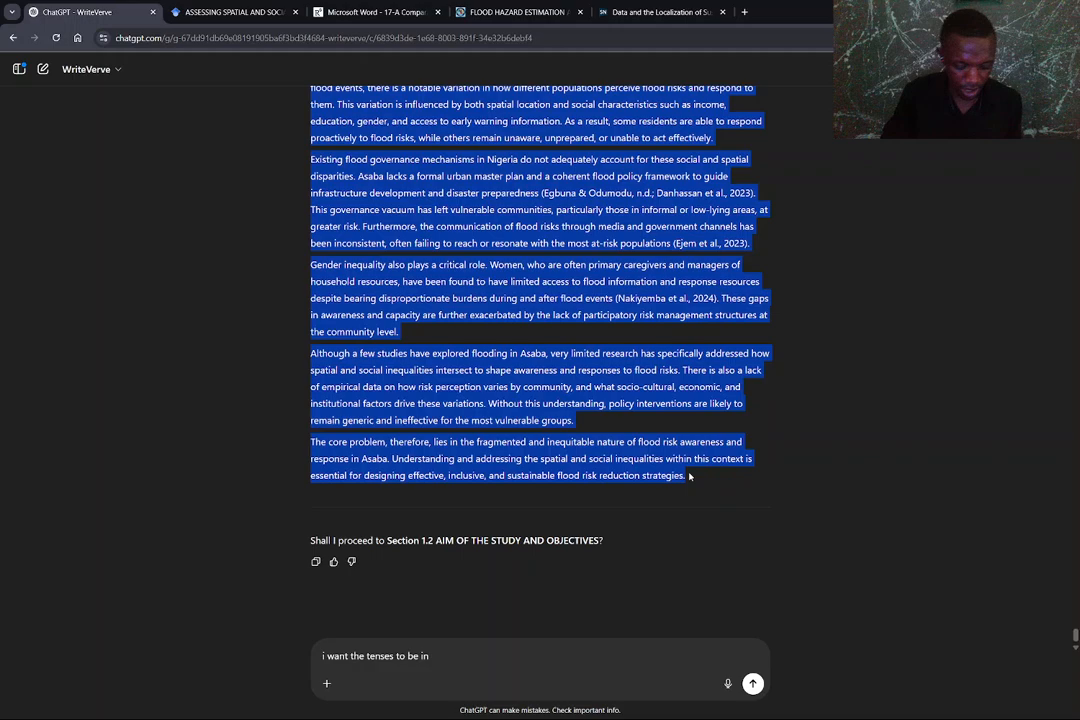
{"action": "right_click", "coordinate": [714, 480]}
{"action": "left_click", "coordinate": [746, 490]}
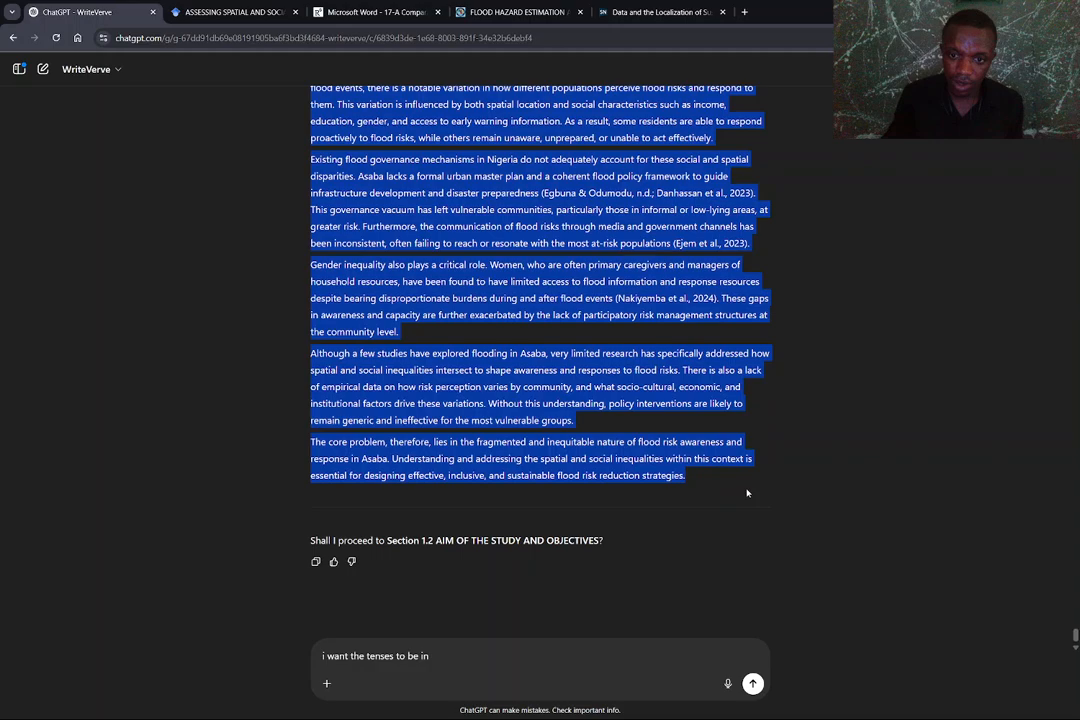
- Switch to the Word chapter document and paste the Research Problem section below the Key Concepts closing paragraph with merged formatting
{"action": "key", "text": "alt+Tab"}
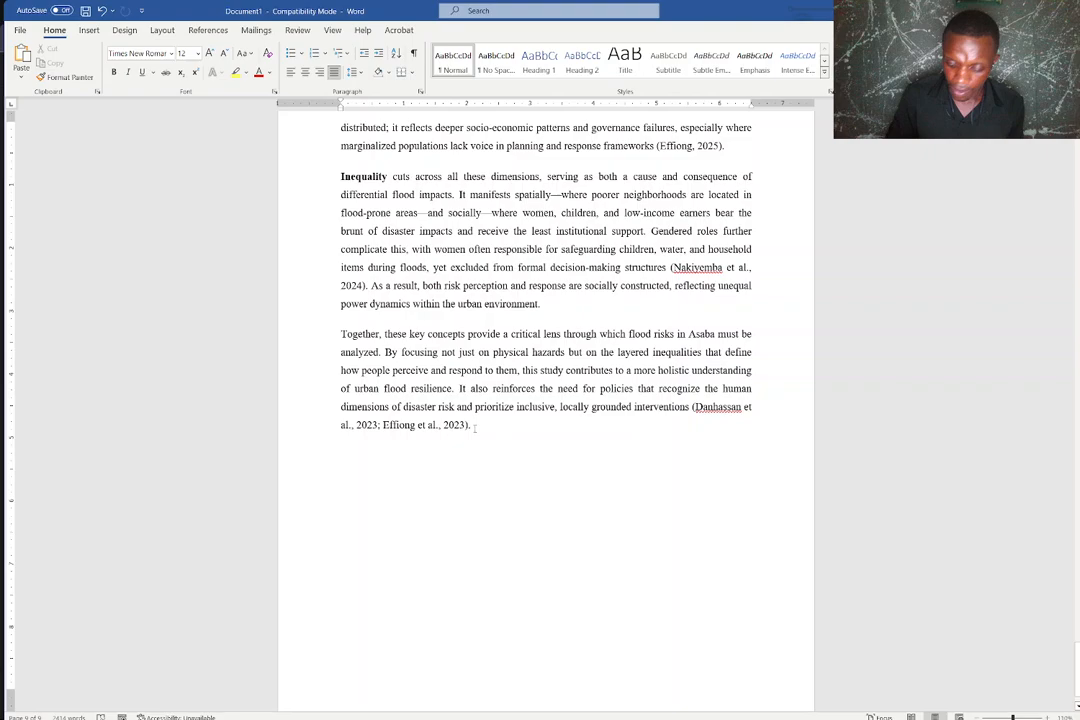
{"action": "key", "text": "ctrl+v"}
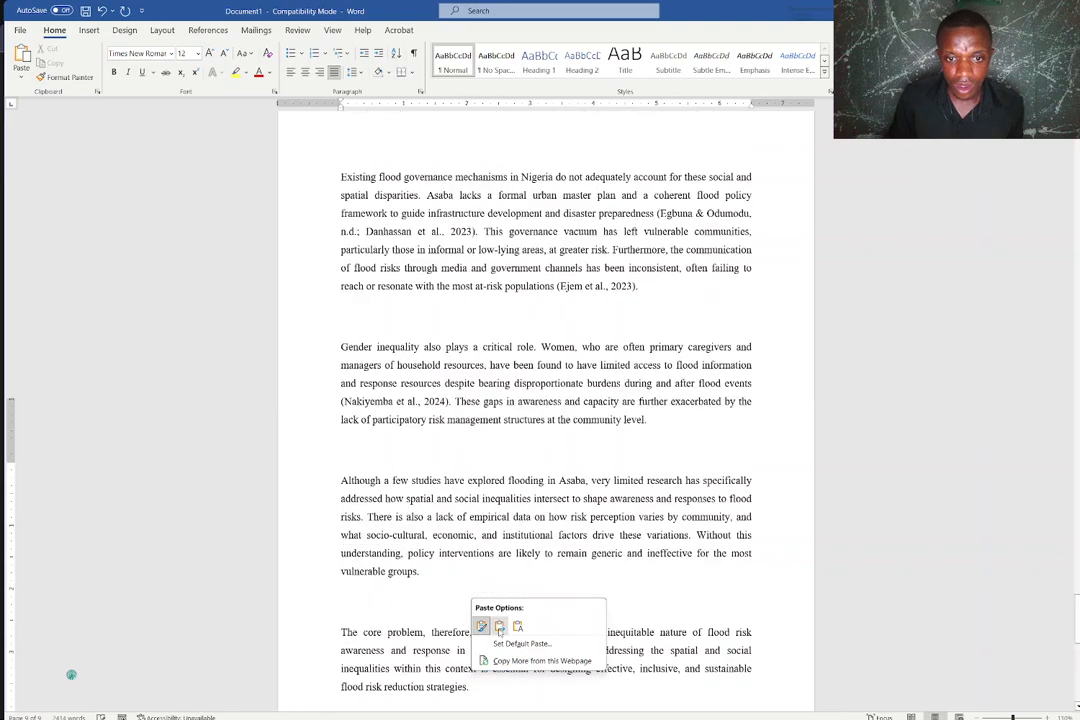
{"action": "left_click", "coordinate": [499, 627]}
- Review the spacing and formatting of the pasted 1.1 RESEARCH PROBLEM section from its heading to its closing paragraph
{"action": "scroll", "coordinate": [477, 480], "scroll_direction": "up", "scroll_amount": 8}
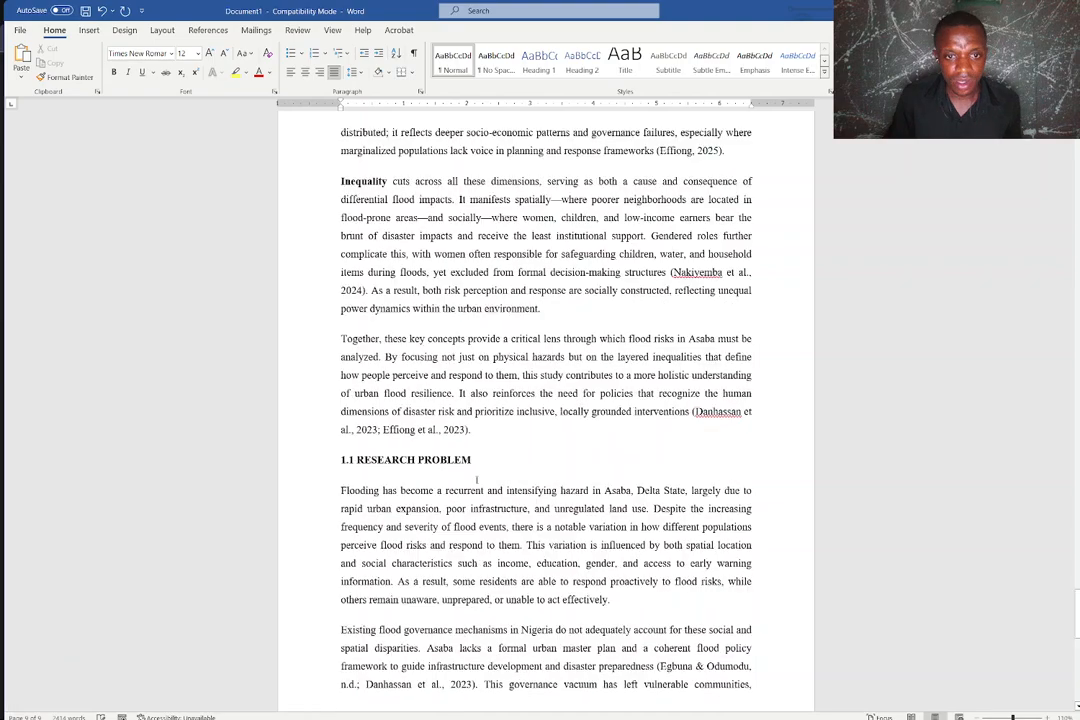
{"action": "scroll", "coordinate": [477, 480], "scroll_direction": "down", "scroll_amount": 2}
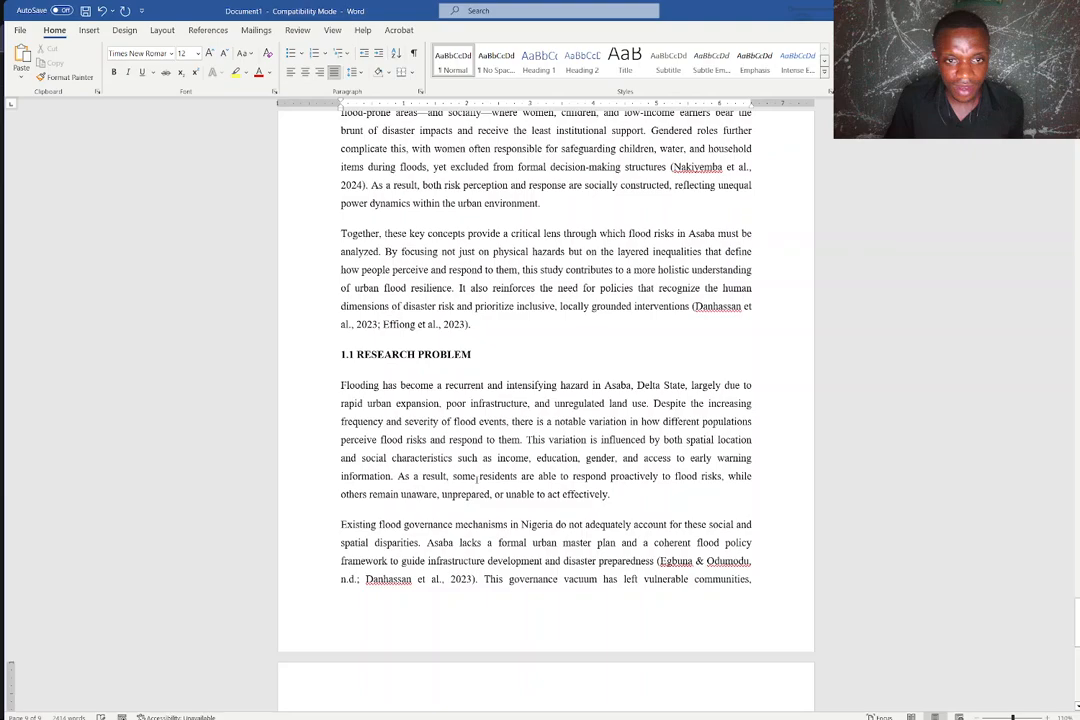
{"action": "scroll", "coordinate": [477, 480], "scroll_direction": "down", "scroll_amount": 3}
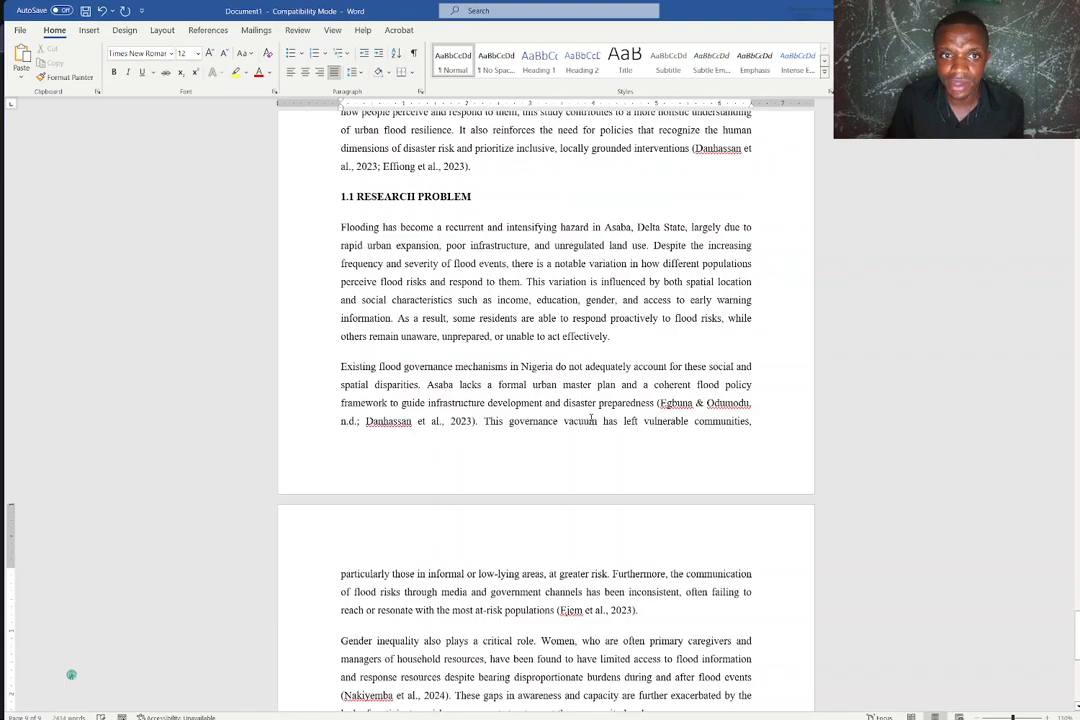
{"action": "type", "text": "Although a few studies have explored flooding in Asaba, very limited research has specifically addressed how spatial and social inequalities intersect to shape awareness and responses to flood risks. There is also a lack of empirical data on how risk perception varies by community, and what socio-cultural, economic, and institutional factors drive these variations. Without this understanding, policy interventions are likely to remain generic and ineffective for the most vulnerable groups. The core problem, therefore, lies in the fragmented and inequitable nature of flood risk awareness and response in Asaba. Understanding and addressing the spatial and social inequalities within this context is essential for designing effective, inclusive, and sustainable flood risk reduction strategies."}
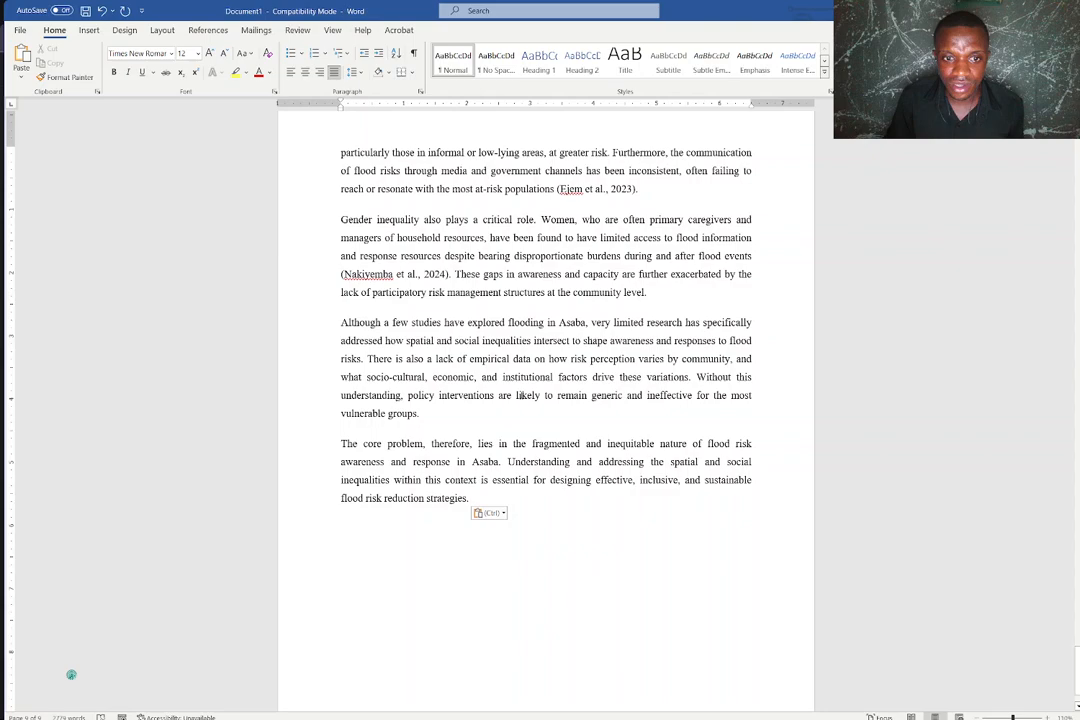
{"action": "scroll", "coordinate": [607, 444], "scroll_direction": "down", "scroll_amount": 2}
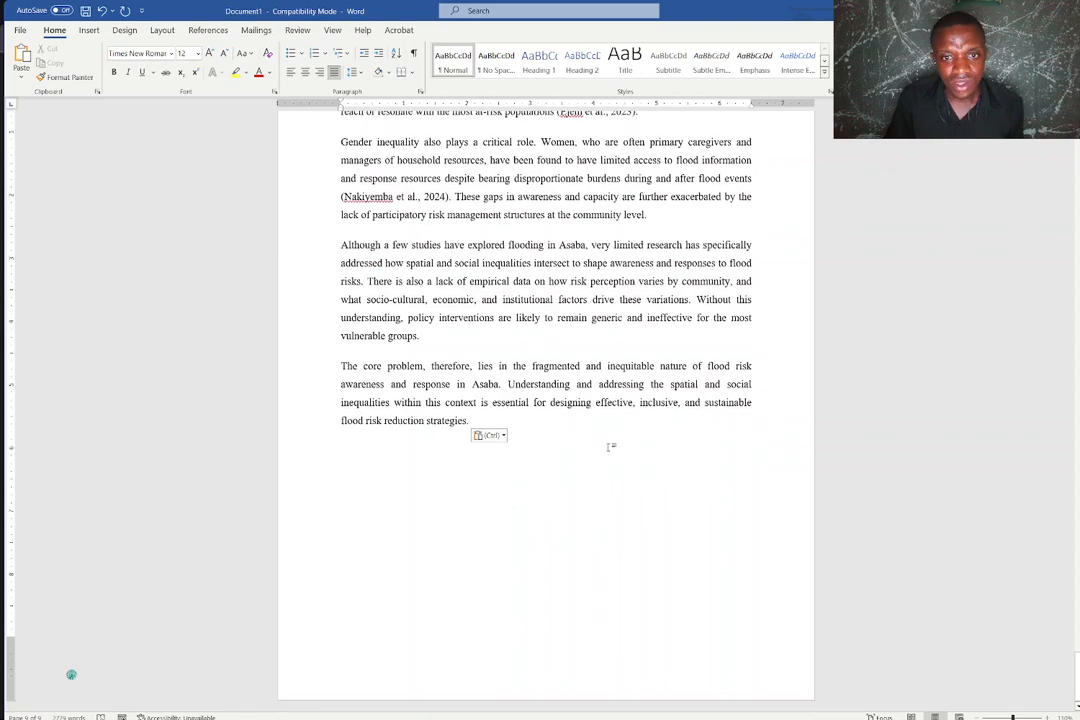
{"action": "scroll", "coordinate": [610, 446], "scroll_direction": "up", "scroll_amount": 9}
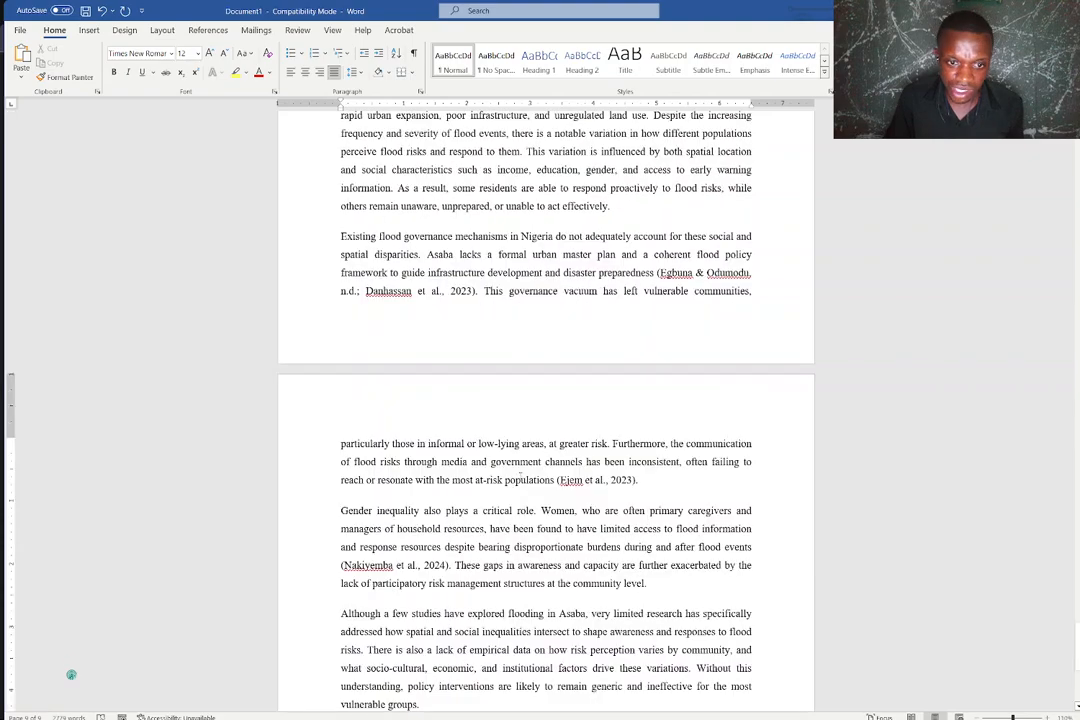
{"action": "scroll", "coordinate": [519, 476], "scroll_direction": "up", "scroll_amount": 7}
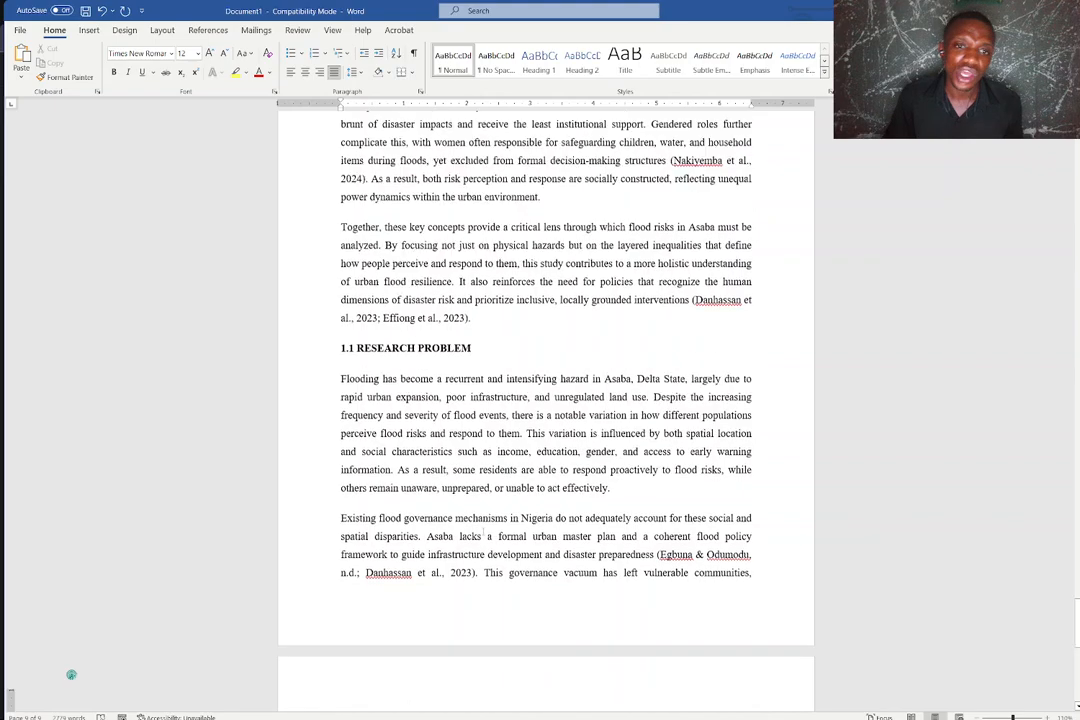
{"action": "scroll", "coordinate": [484, 533], "scroll_direction": "up", "scroll_amount": 2}
{"action": "scroll", "coordinate": [485, 510], "scroll_direction": "down", "scroll_amount": 13}
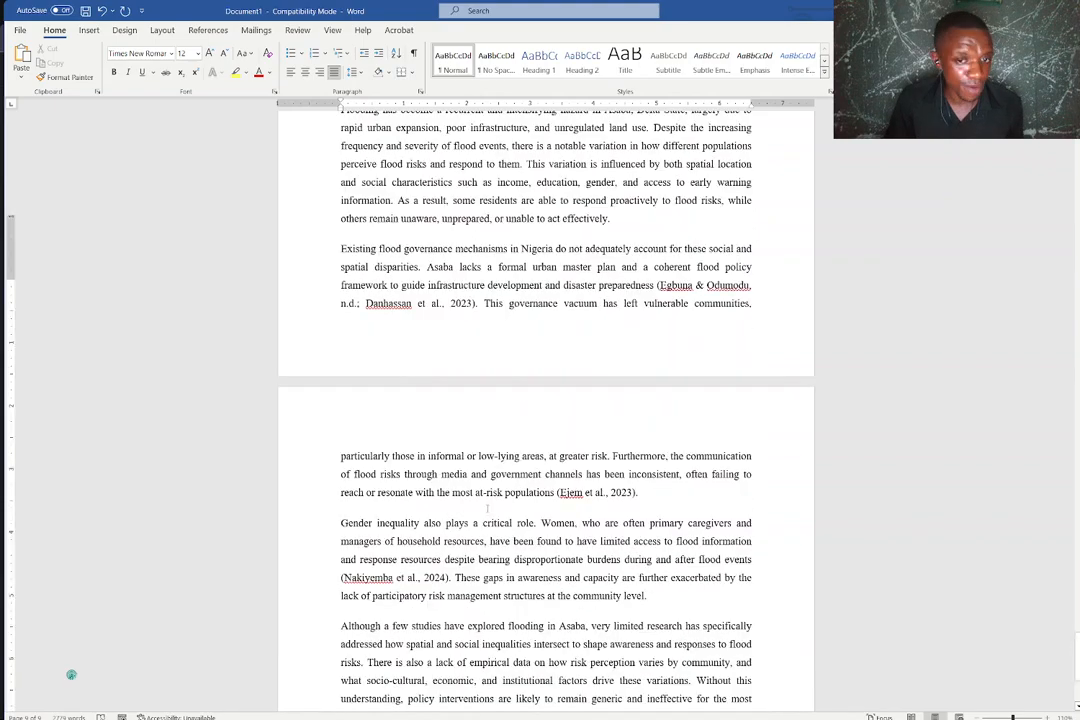
{"action": "scroll", "coordinate": [488, 508], "scroll_direction": "down", "scroll_amount": 5}
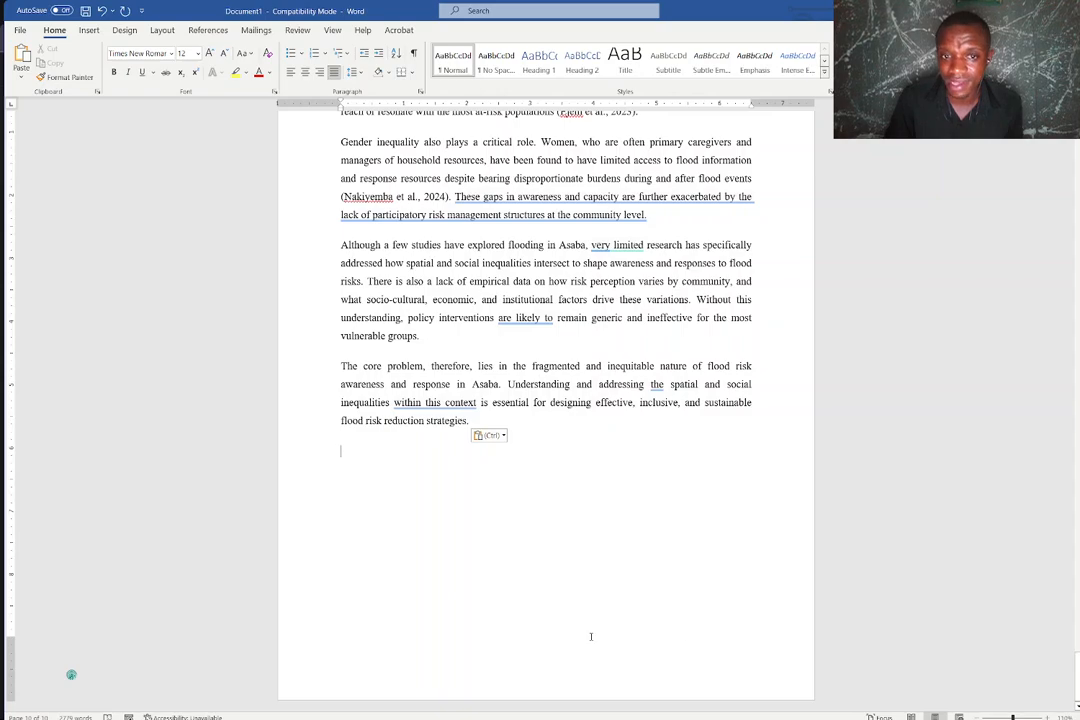
- Return to the WriteVerve chat in ChatGPT, replace the unsent draft with "go on" and send it to generate Section 1.2
{"action": "mouse_move", "coordinate": [692, 697]}
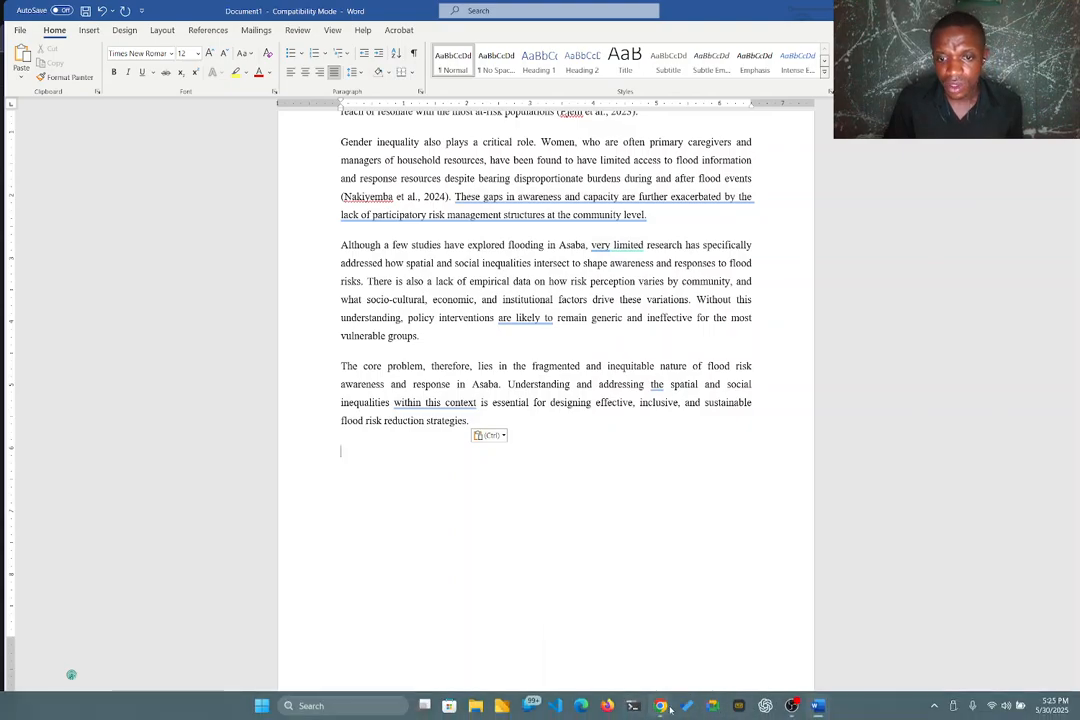
{"action": "mouse_move", "coordinate": [661, 706]}
{"action": "left_click", "coordinate": [612, 640]}
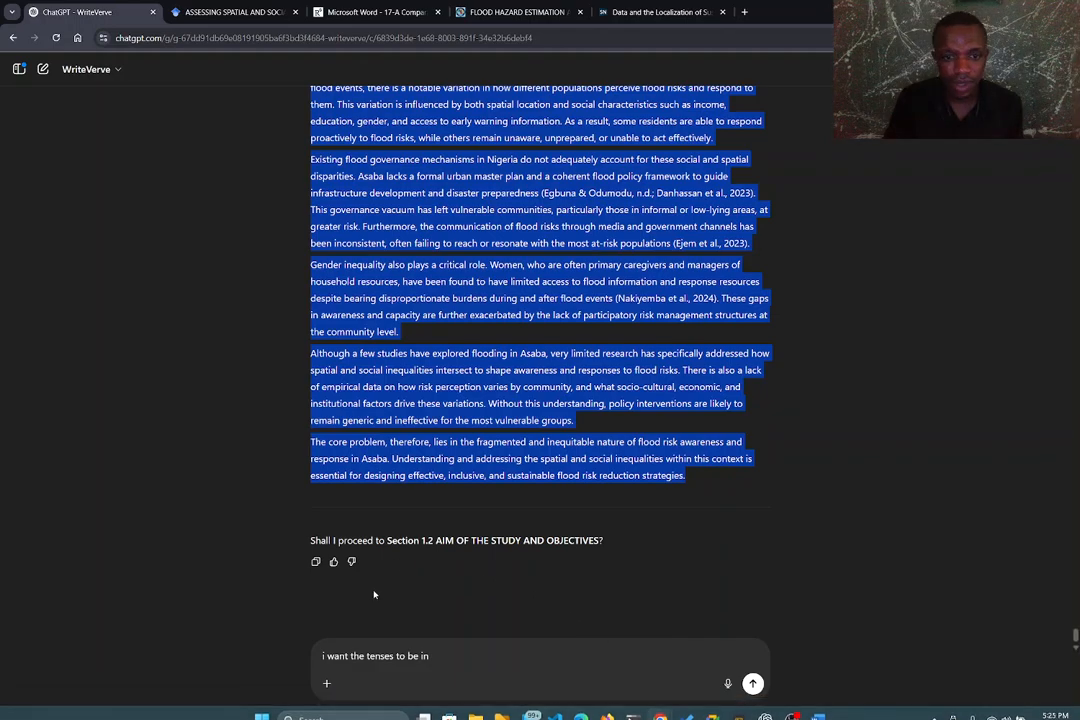
{"action": "left_click_drag", "start_coordinate": [462, 656], "coordinate": [251, 653]}
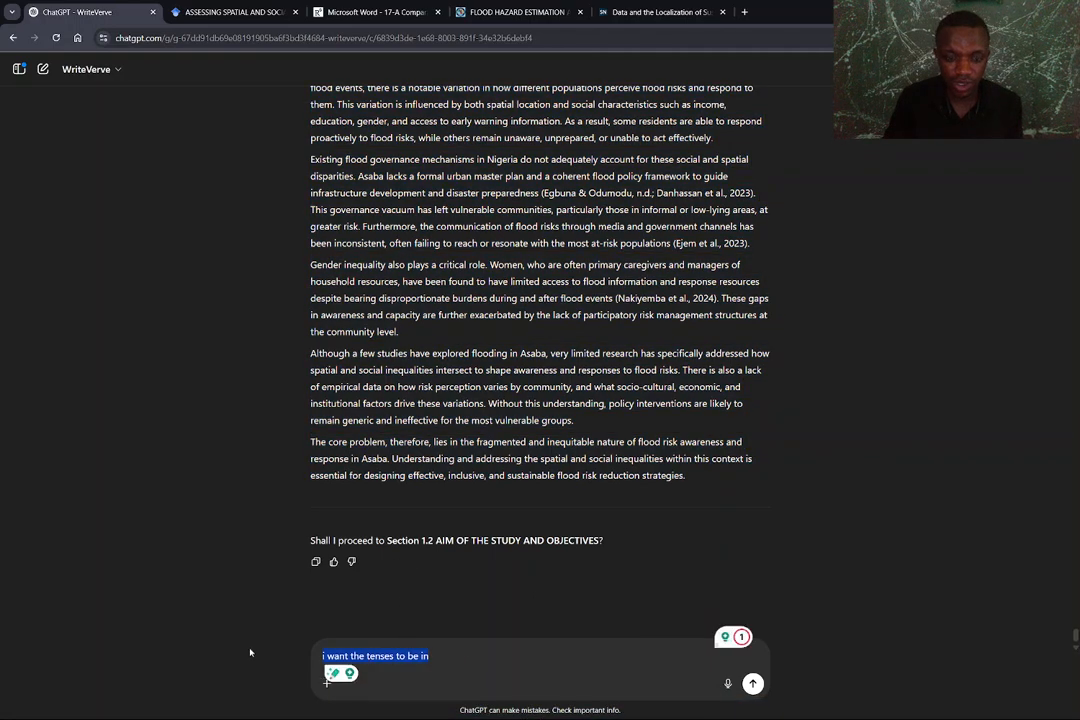
{"action": "type", "text": "go on"}
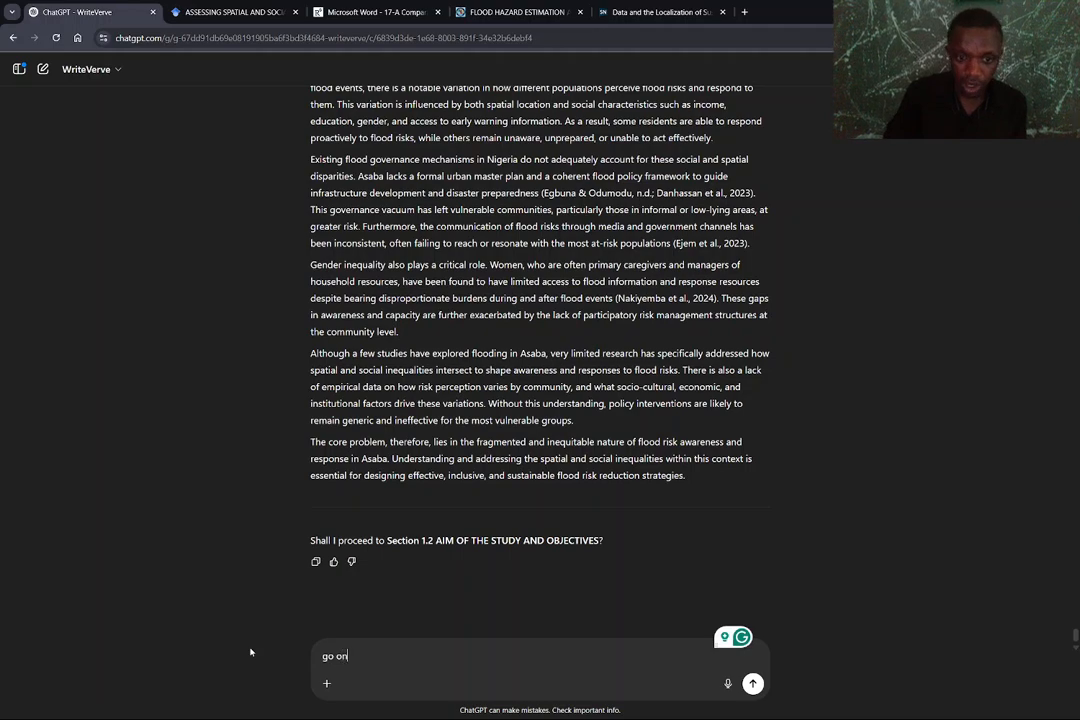
{"action": "key", "text": "Return"}
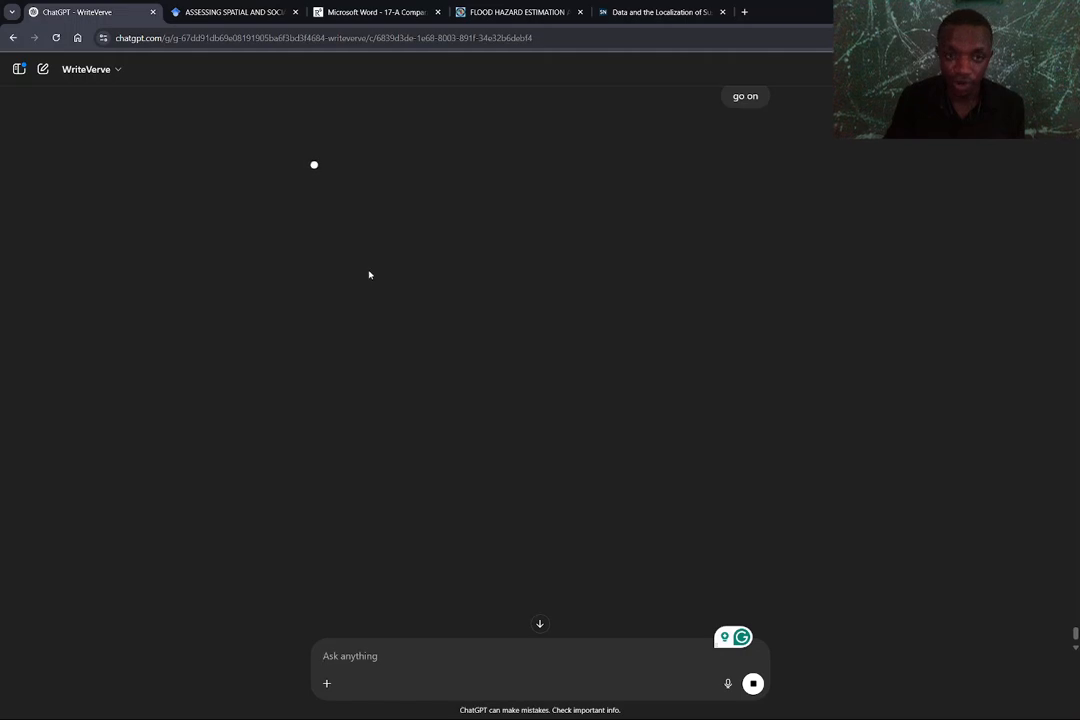
- Copy the generated section from the "1.2 AIM OF THE STUDY AND OBJECTIVES" heading through the fifth objective
{"action": "scroll", "coordinate": [369, 274], "scroll_direction": "up", "scroll_amount": 1}
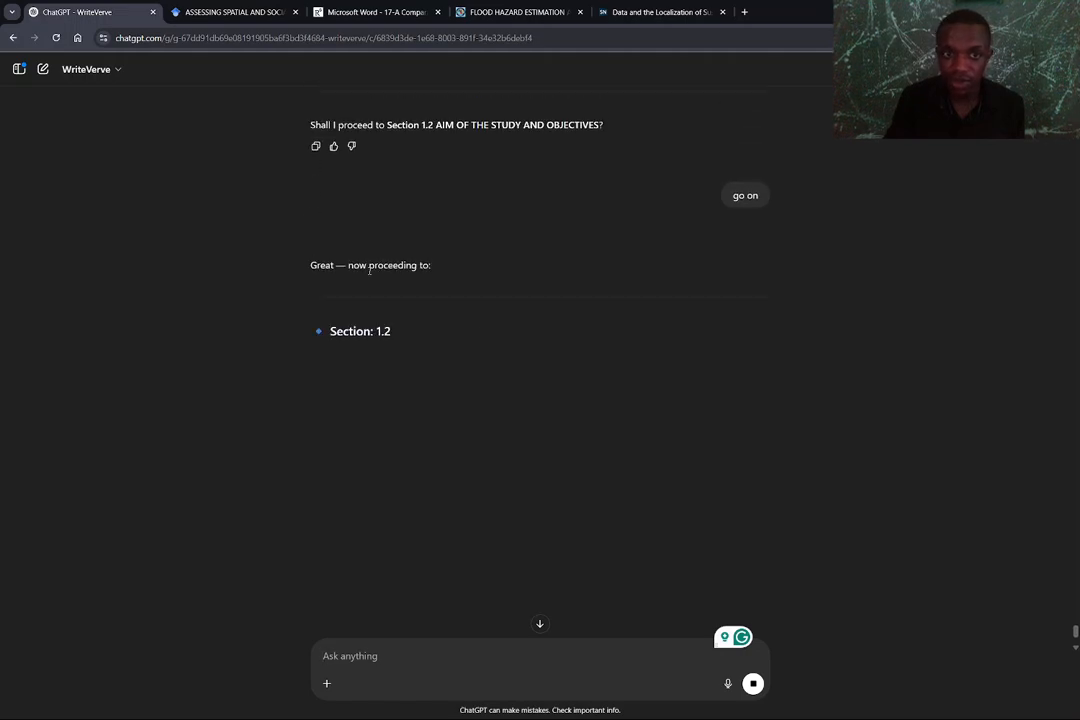
{"action": "scroll", "coordinate": [501, 349], "scroll_direction": "down", "scroll_amount": 2}
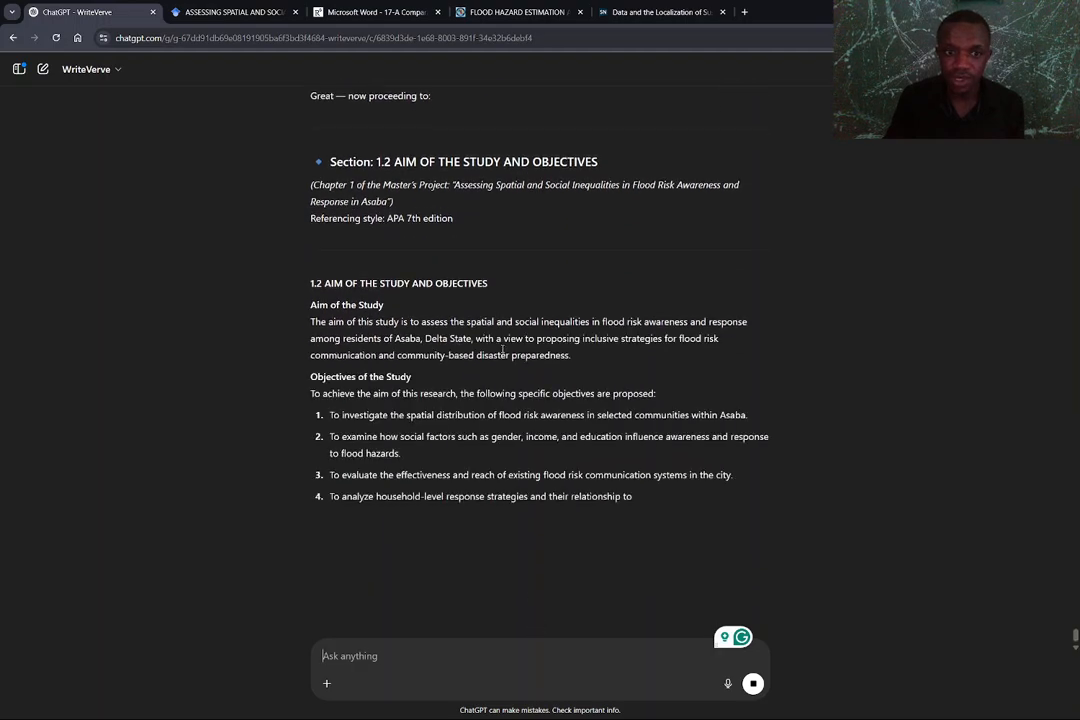
{"action": "scroll", "coordinate": [502, 350], "scroll_direction": "down", "scroll_amount": 1}
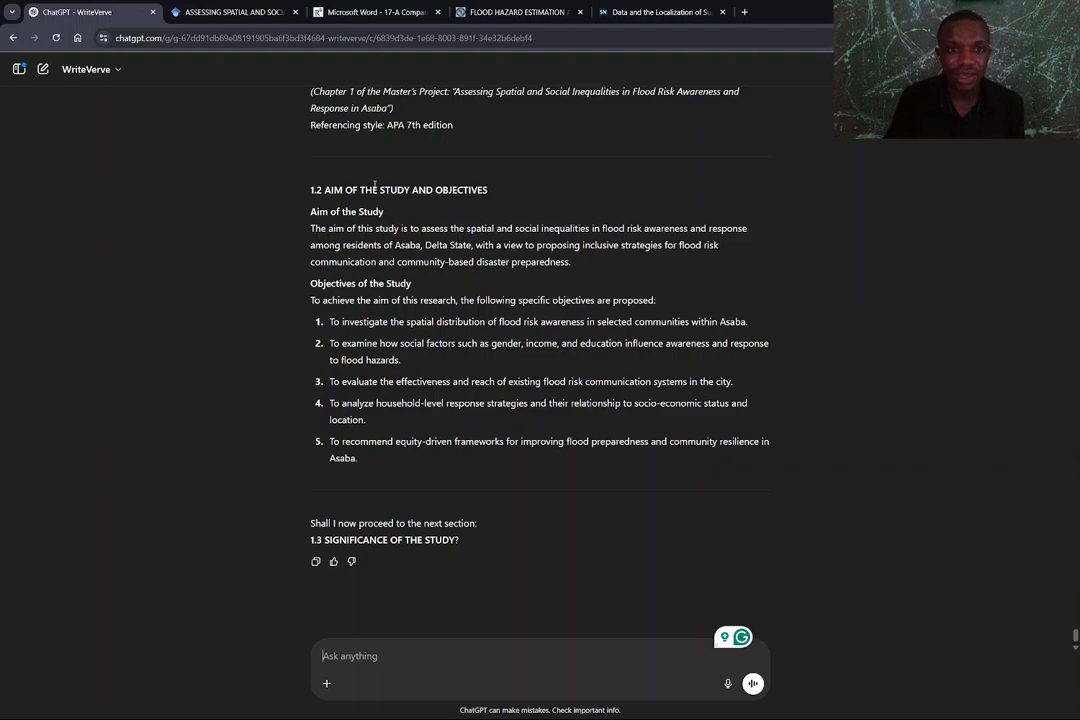
{"action": "left_click_drag", "start_coordinate": [308, 191], "coordinate": [450, 491]}
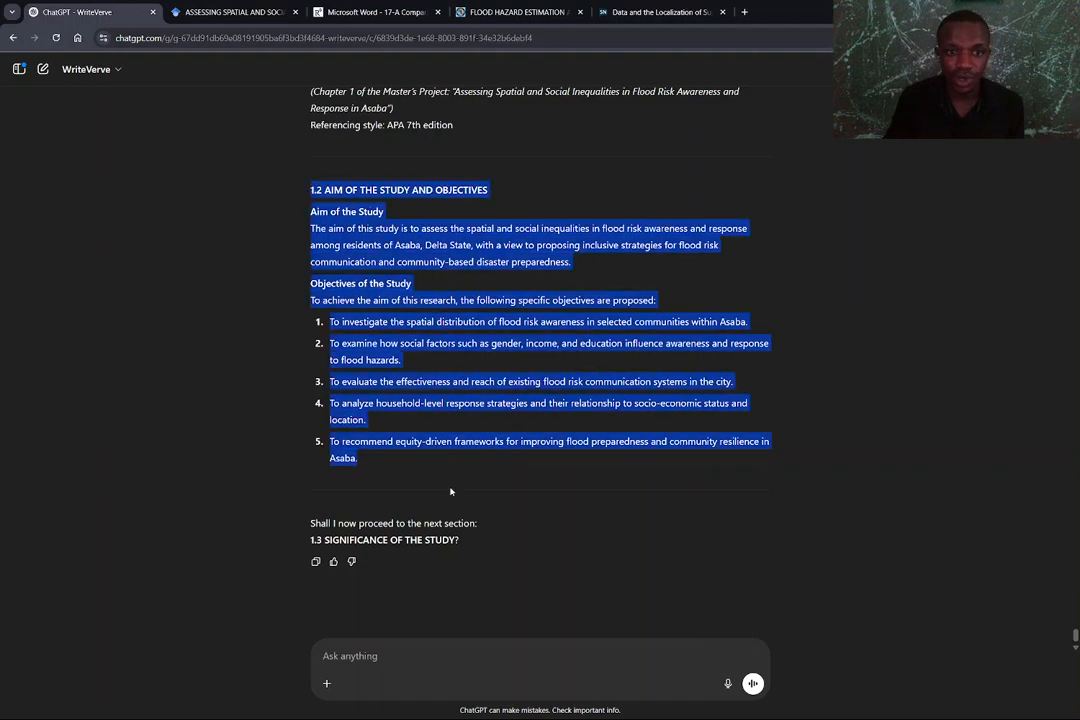
{"action": "right_click", "coordinate": [440, 434]}
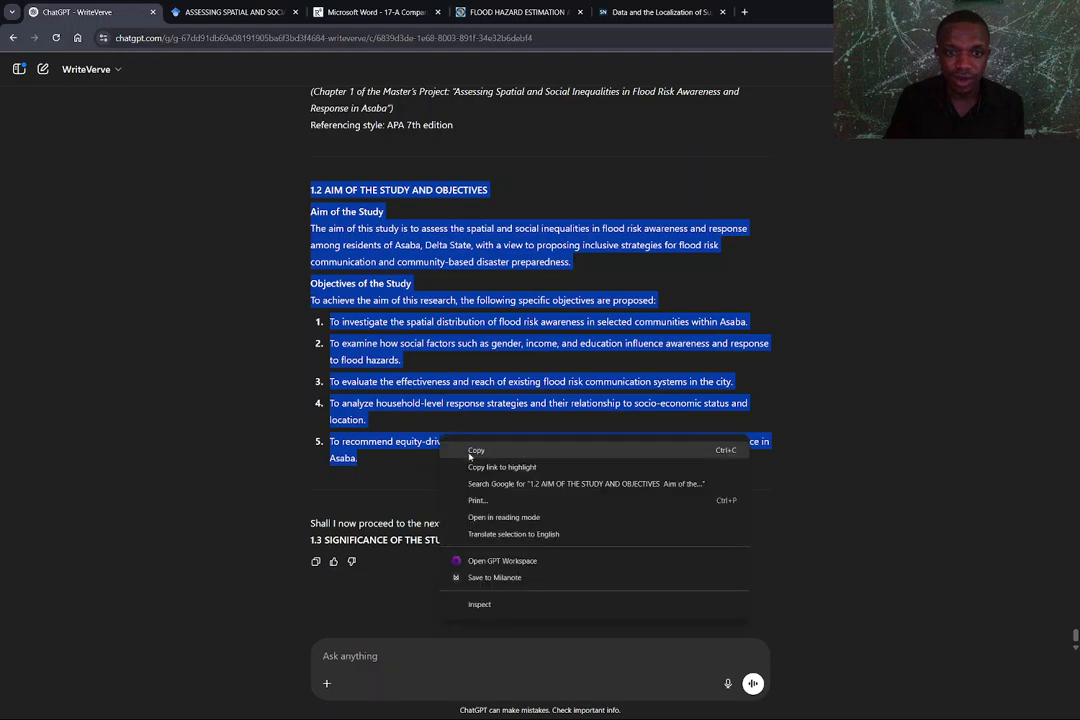
{"action": "left_click", "coordinate": [475, 448]}
- Switch to the Word chapter document and paste the Aim and Objectives section below the "The core problem" paragraph with merged formatting
{"action": "mouse_move", "coordinate": [880, 709]}
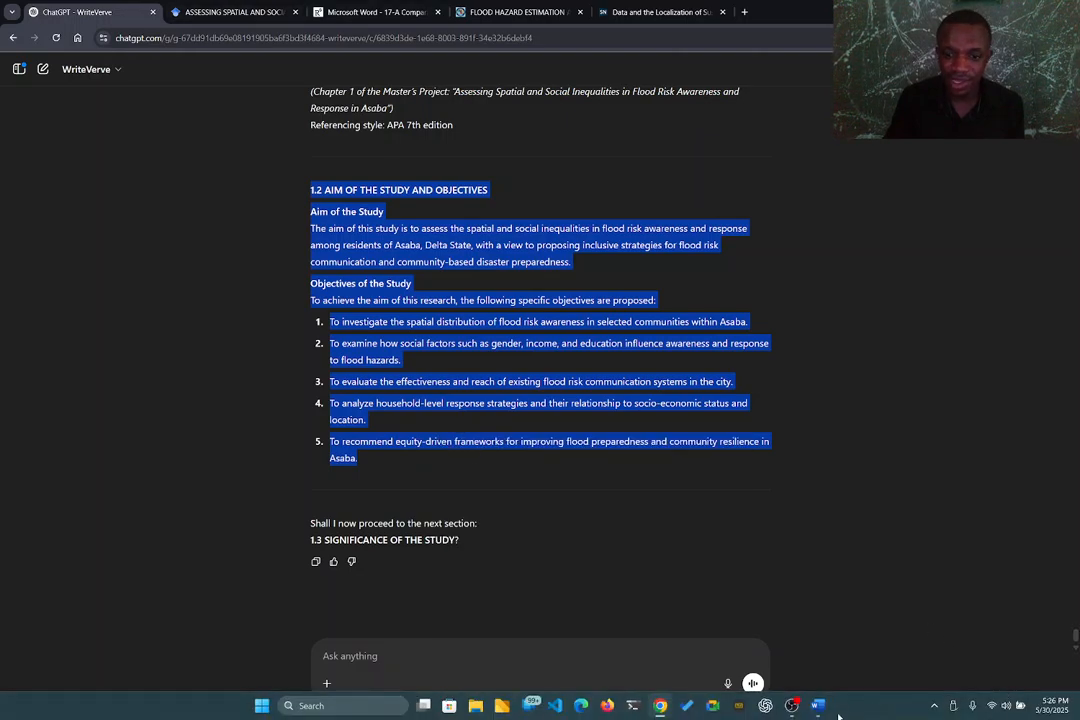
{"action": "mouse_move", "coordinate": [820, 706]}
{"action": "left_click", "coordinate": [865, 638]}
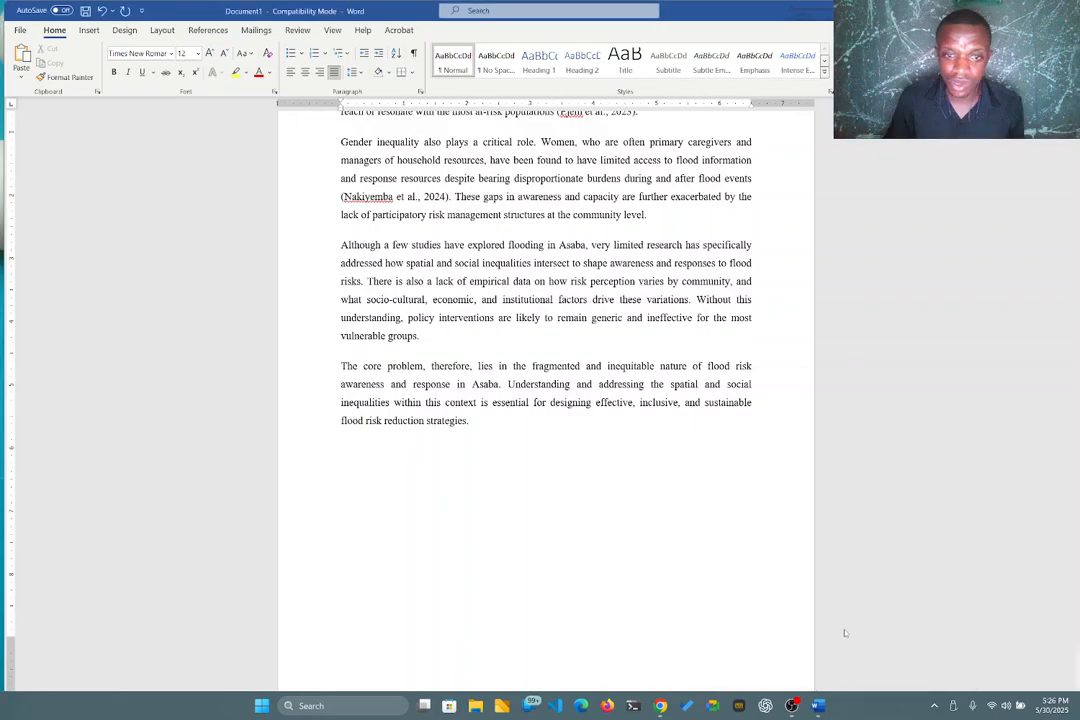
{"action": "right_click", "coordinate": [346, 446]}
{"action": "left_click", "coordinate": [411, 528]}
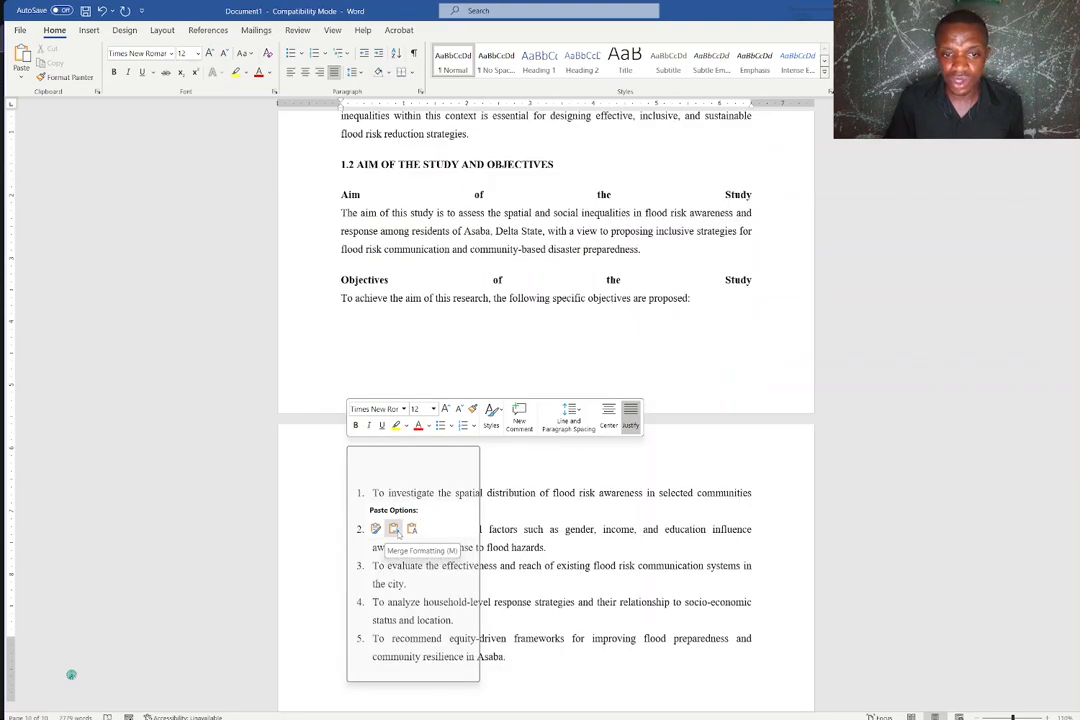
{"action": "left_click", "coordinate": [393, 529]}
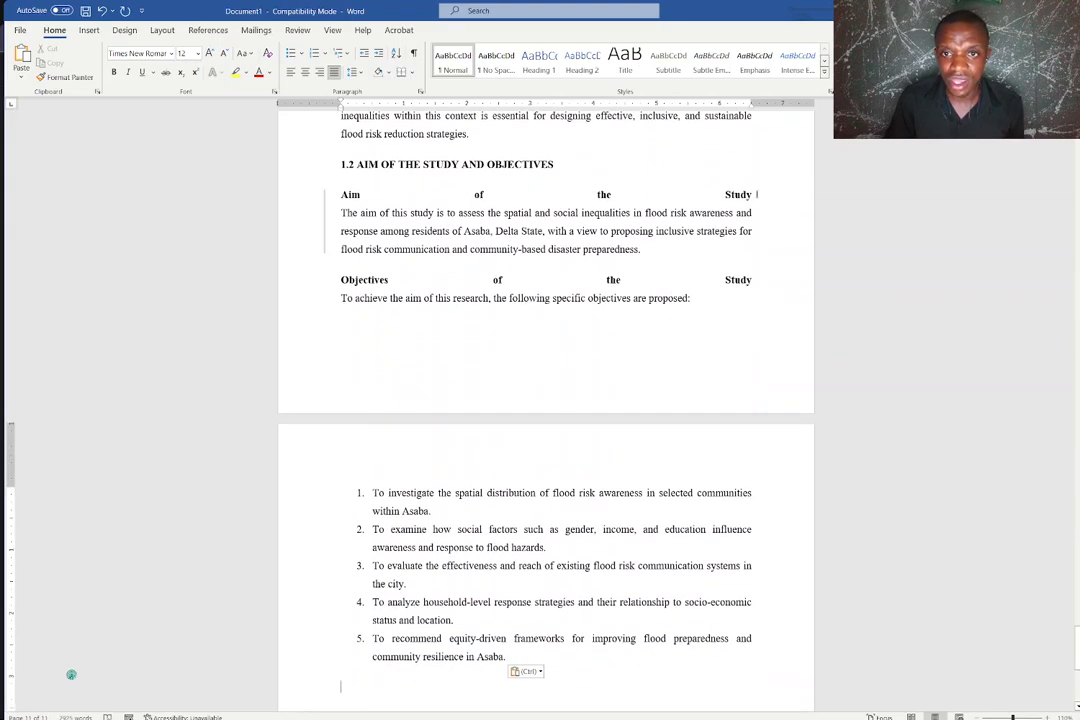
- Separate the "Aim of the Study" and "Objectives of the Study" subheadings from their body text as own paragraphs, without extra blank lines
{"action": "key", "text": "Return"}
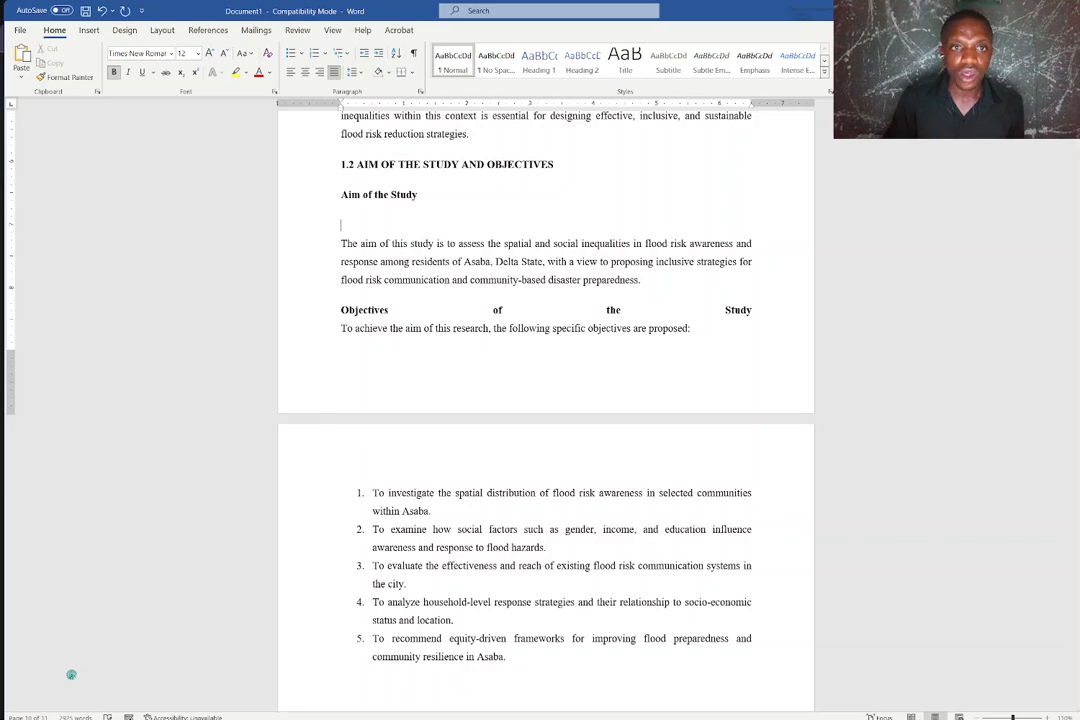
{"action": "key", "text": "BackSpace"}
{"action": "key", "text": "Return"}
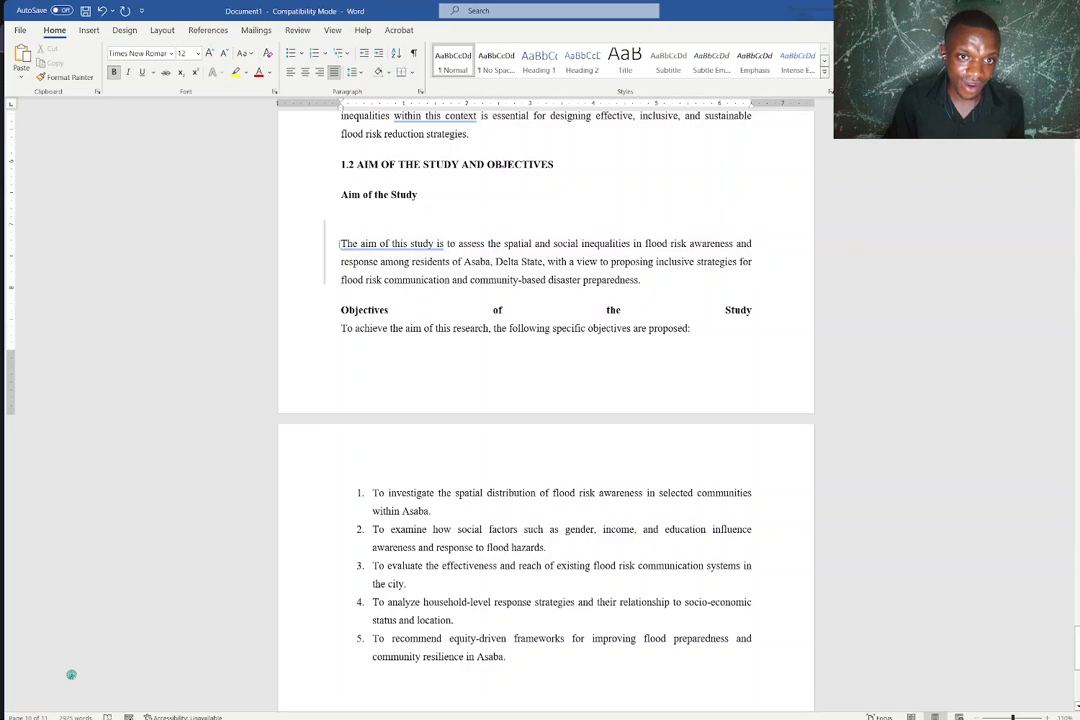
{"action": "key", "text": "BackSpace"}
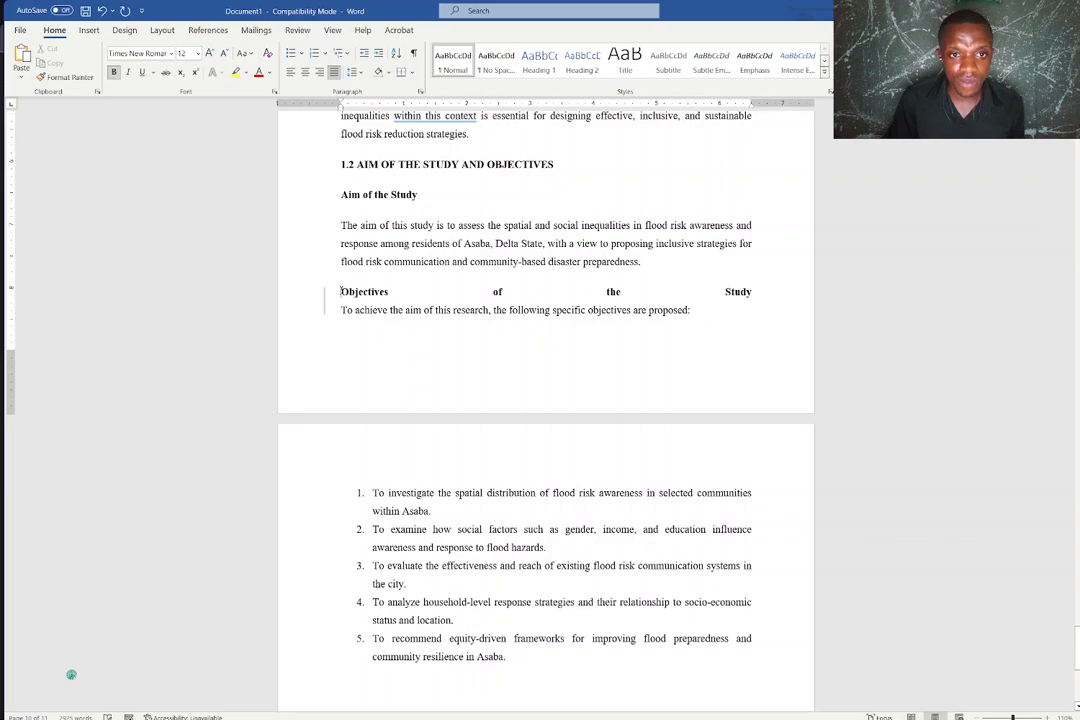
{"action": "key", "text": "Down"}
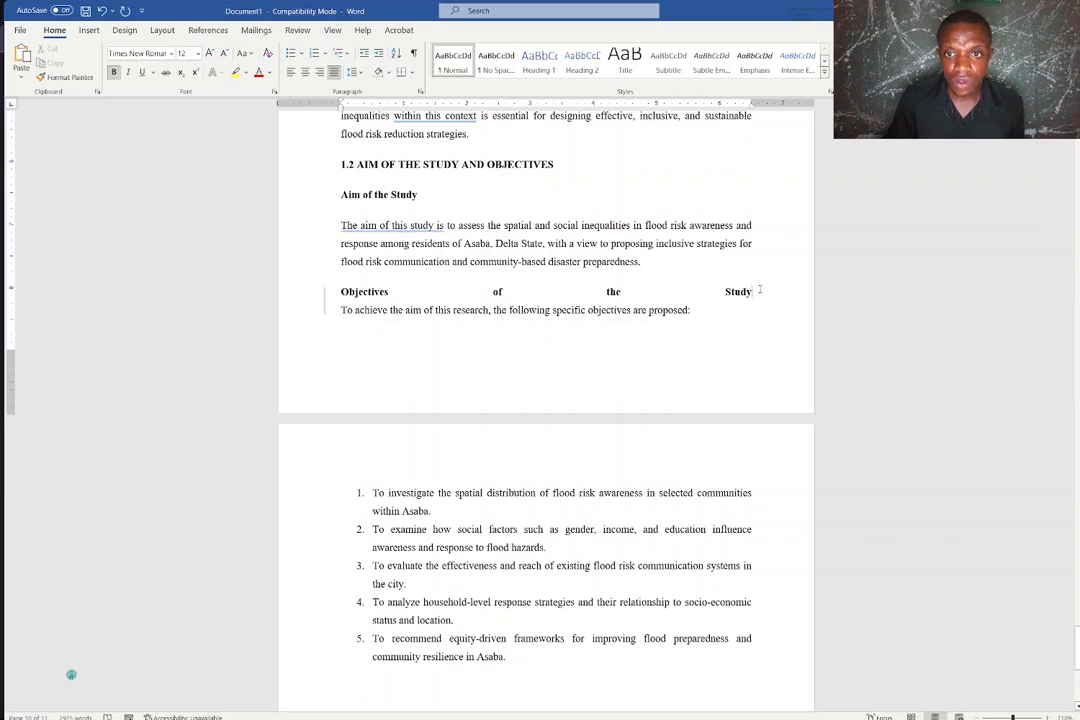
{"action": "key", "text": "Return"}
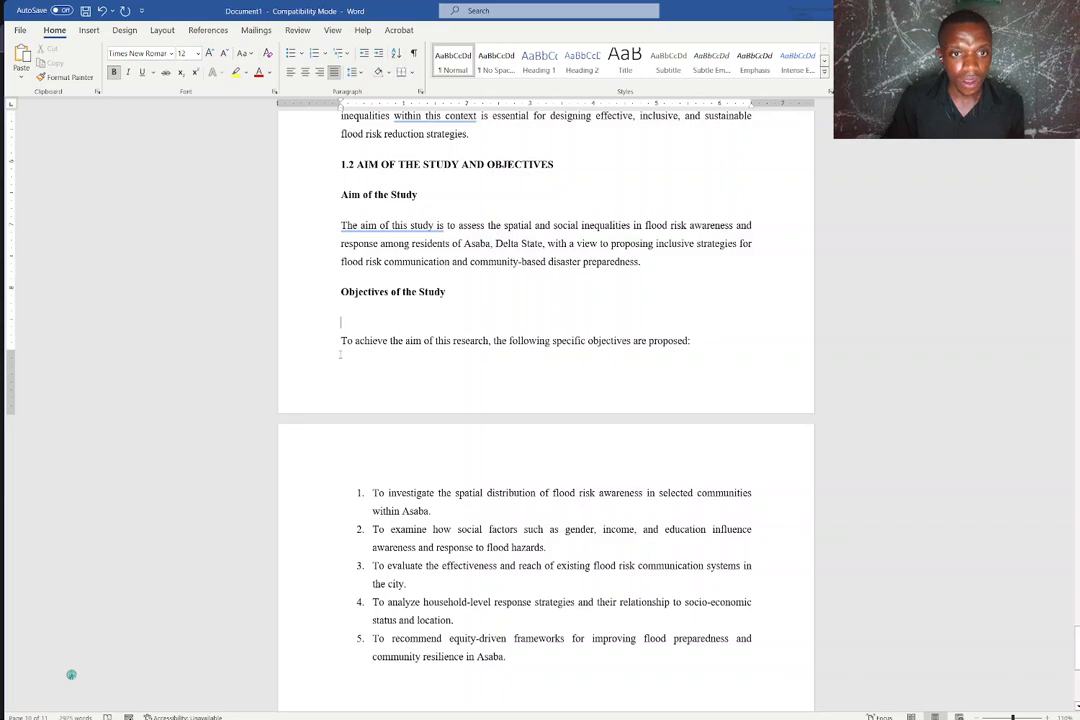
{"action": "key", "text": "BackSpace"}
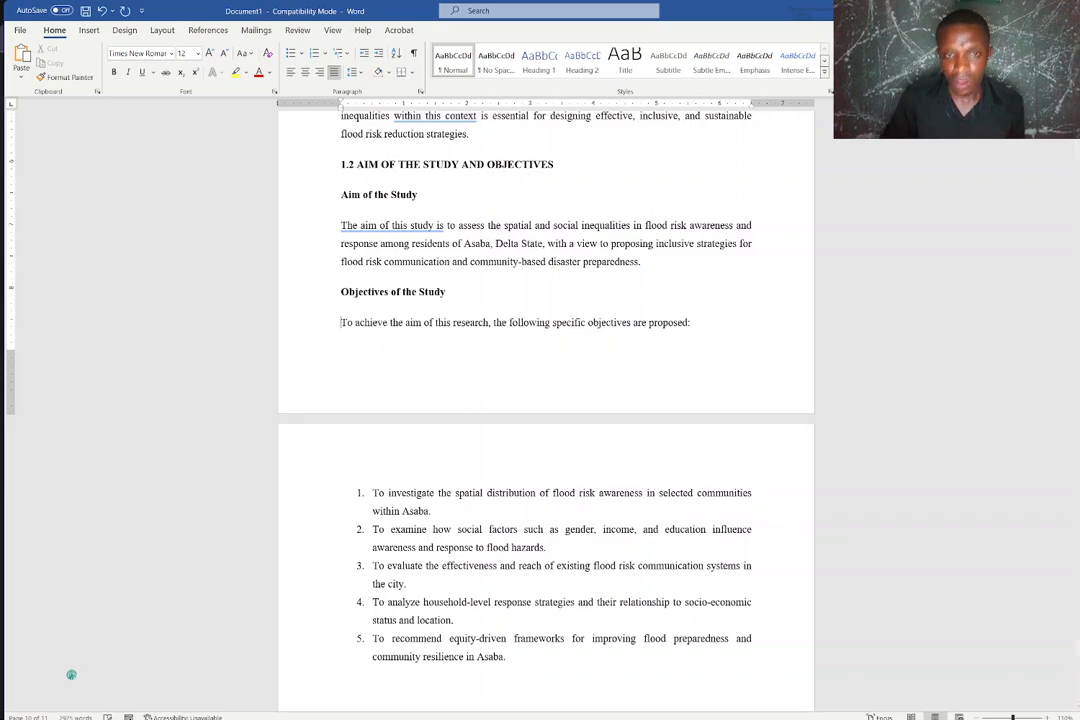
- Add an empty, unnumbered paragraph at the left margin below the fifth objective
{"action": "scroll", "coordinate": [340, 538], "scroll_direction": "down", "scroll_amount": 1}
{"action": "scroll", "coordinate": [441, 528], "scroll_direction": "up", "scroll_amount": 4}
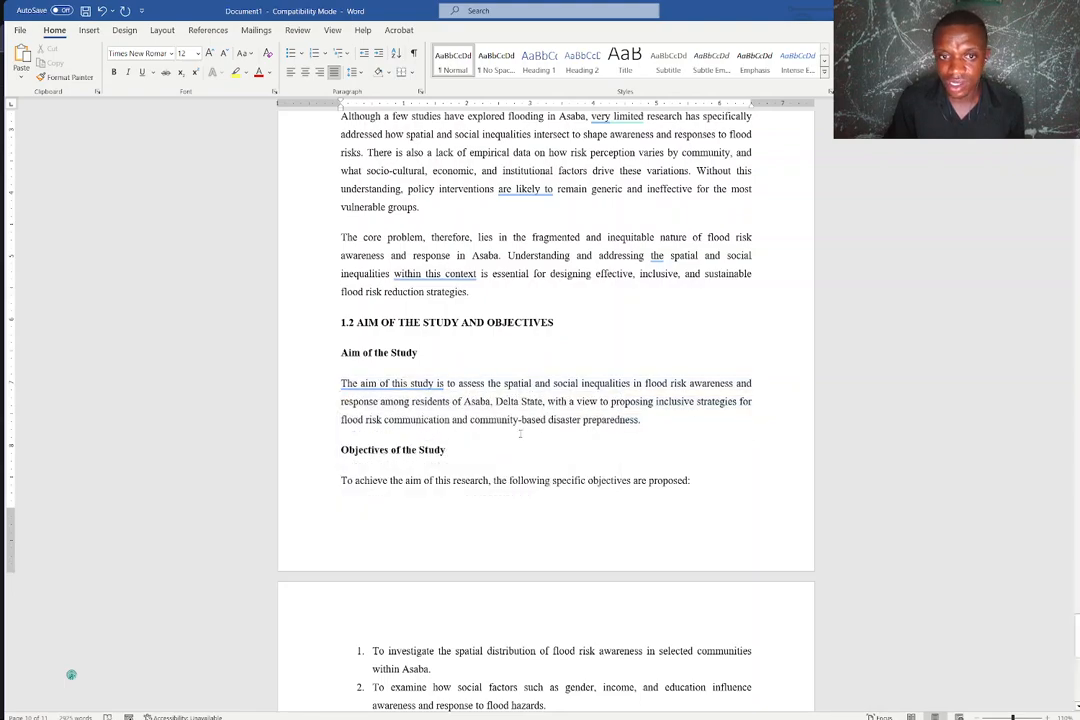
{"action": "scroll", "coordinate": [520, 433], "scroll_direction": "down", "scroll_amount": 8}
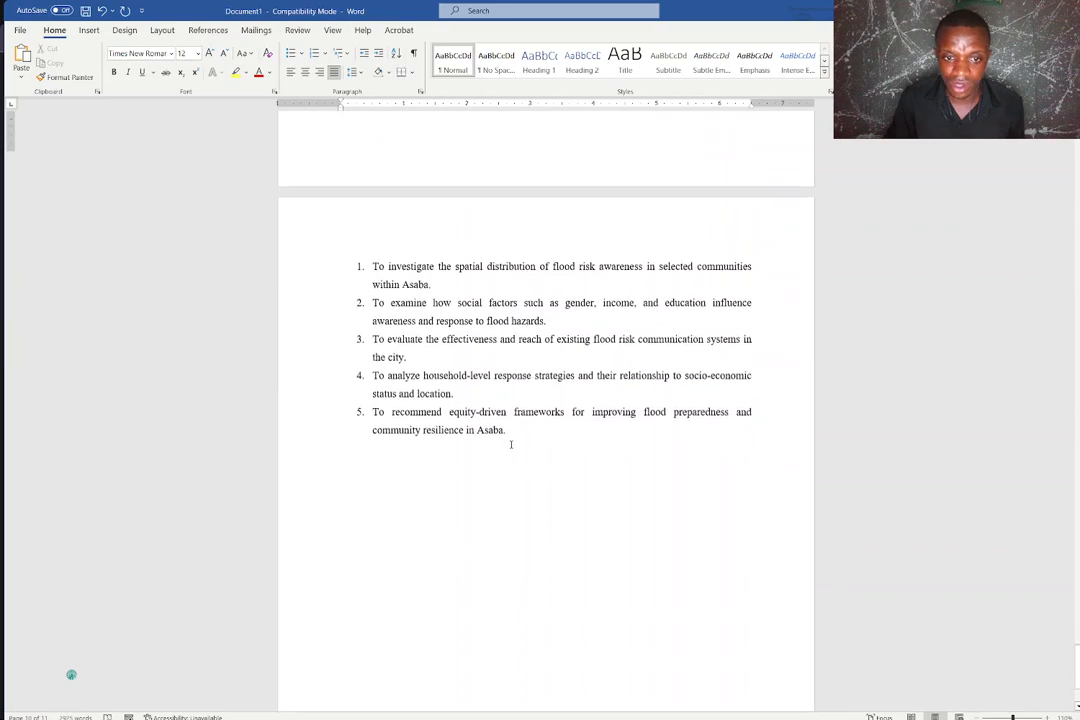
{"action": "scroll", "coordinate": [510, 444], "scroll_direction": "down", "scroll_amount": 1}
{"action": "left_click", "coordinate": [526, 395]}
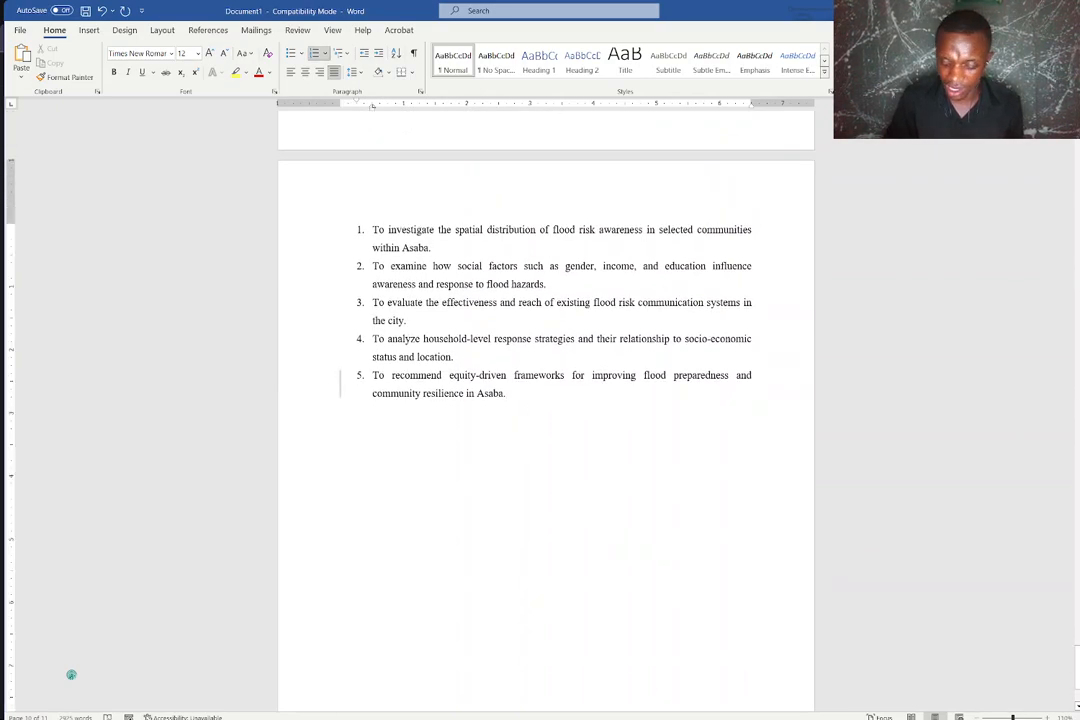
{"action": "key", "text": "Return"}
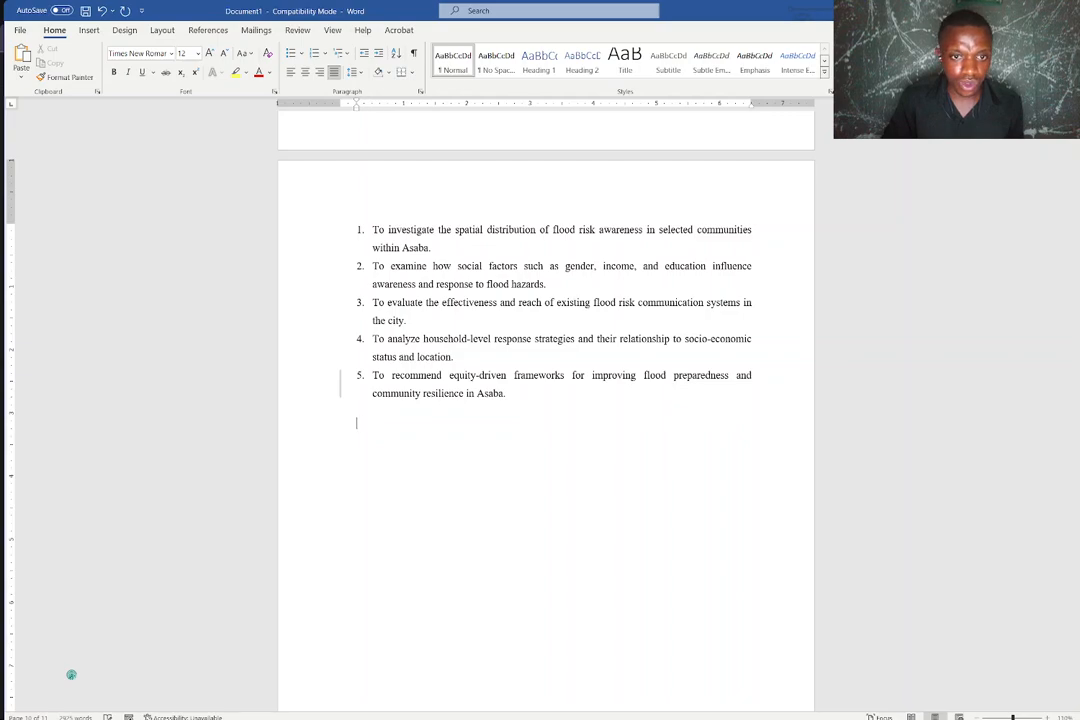
{"action": "scroll", "coordinate": [511, 396], "scroll_direction": "down", "scroll_amount": 1}
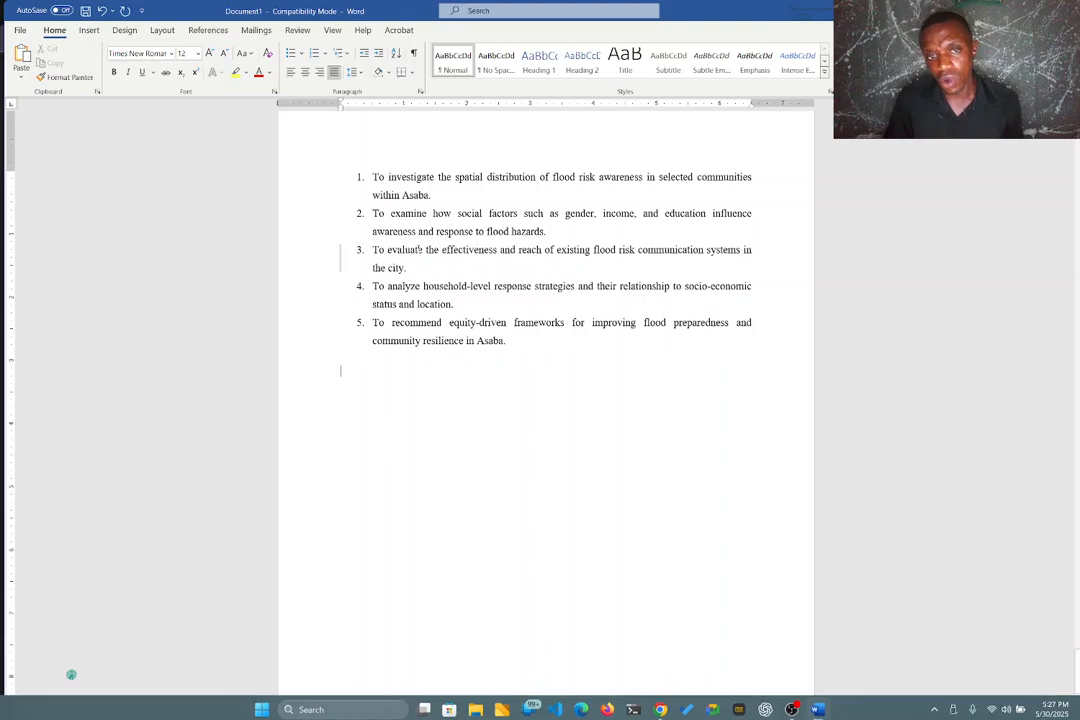
- Check the pasted Aim and Objectives section, return to the WriteVerve chat in ChatGPT and send "go on" to generate Section 1.3
{"action": "scroll", "coordinate": [408, 255], "scroll_direction": "up", "scroll_amount": 1}
{"action": "scroll", "coordinate": [407, 255], "scroll_direction": "up", "scroll_amount": 7}
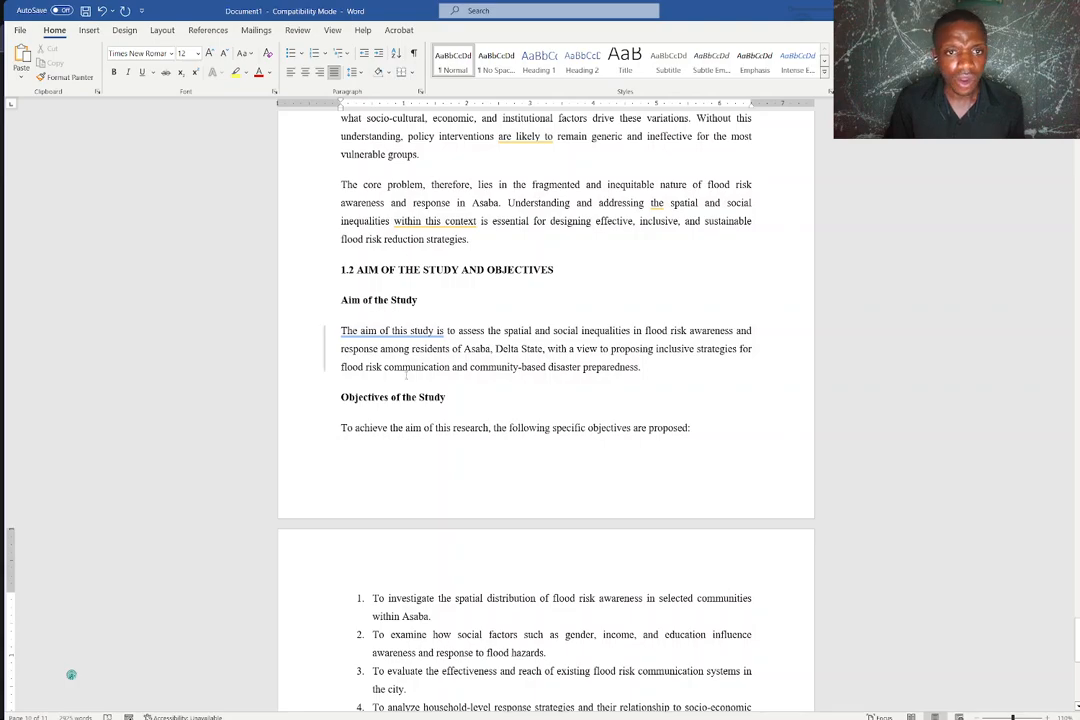
{"action": "scroll", "coordinate": [406, 375], "scroll_direction": "down", "scroll_amount": 3}
{"action": "mouse_move", "coordinate": [660, 704]}
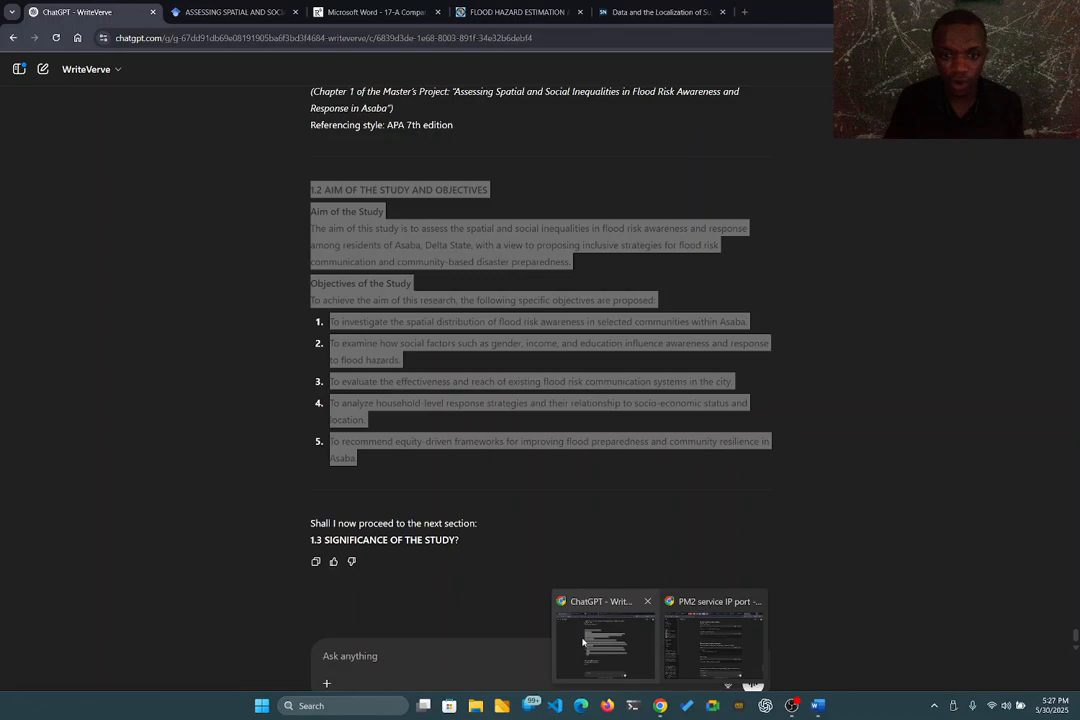
{"action": "left_click", "coordinate": [605, 655]}
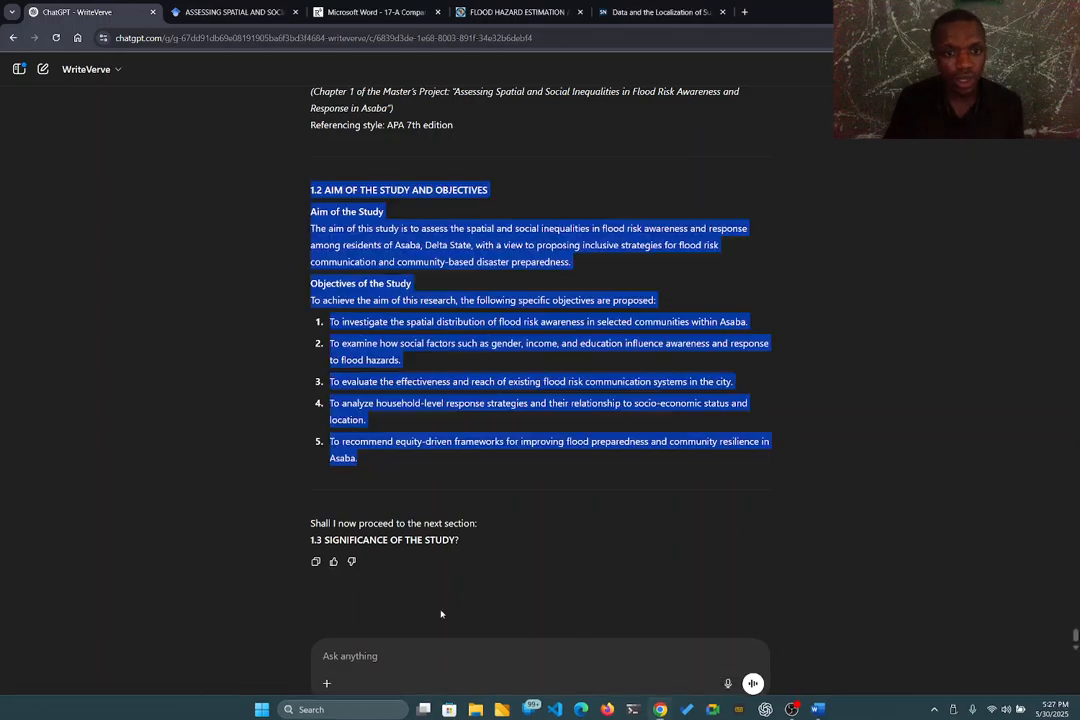
{"action": "left_click", "coordinate": [413, 653]}
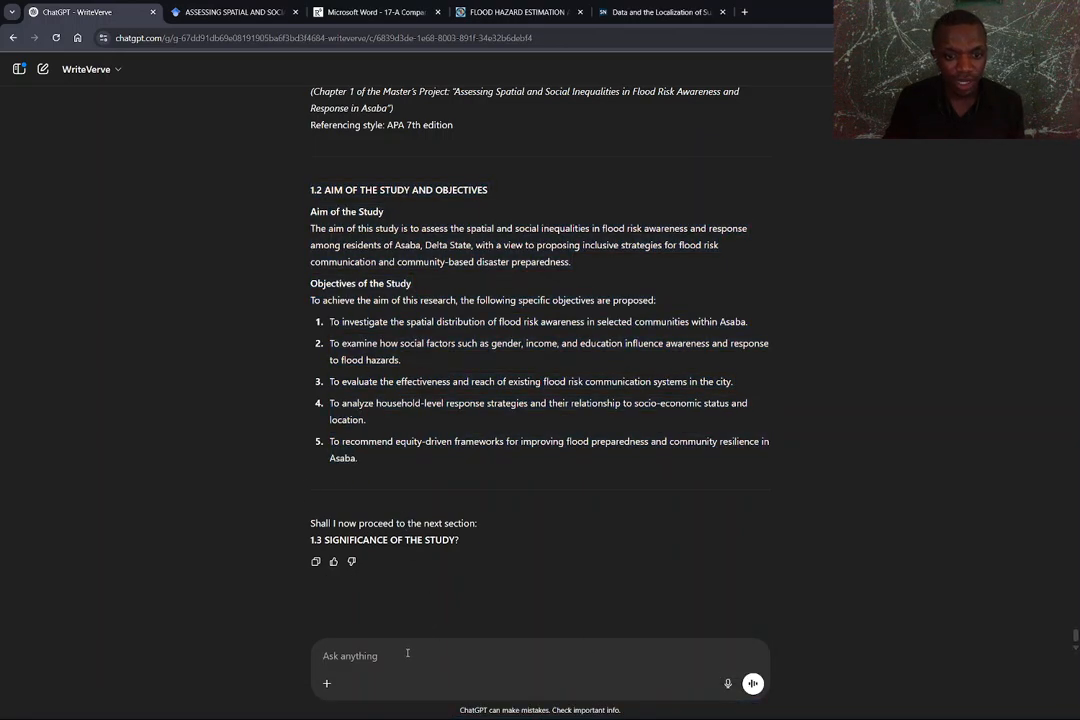
{"action": "type", "text": "go o"}
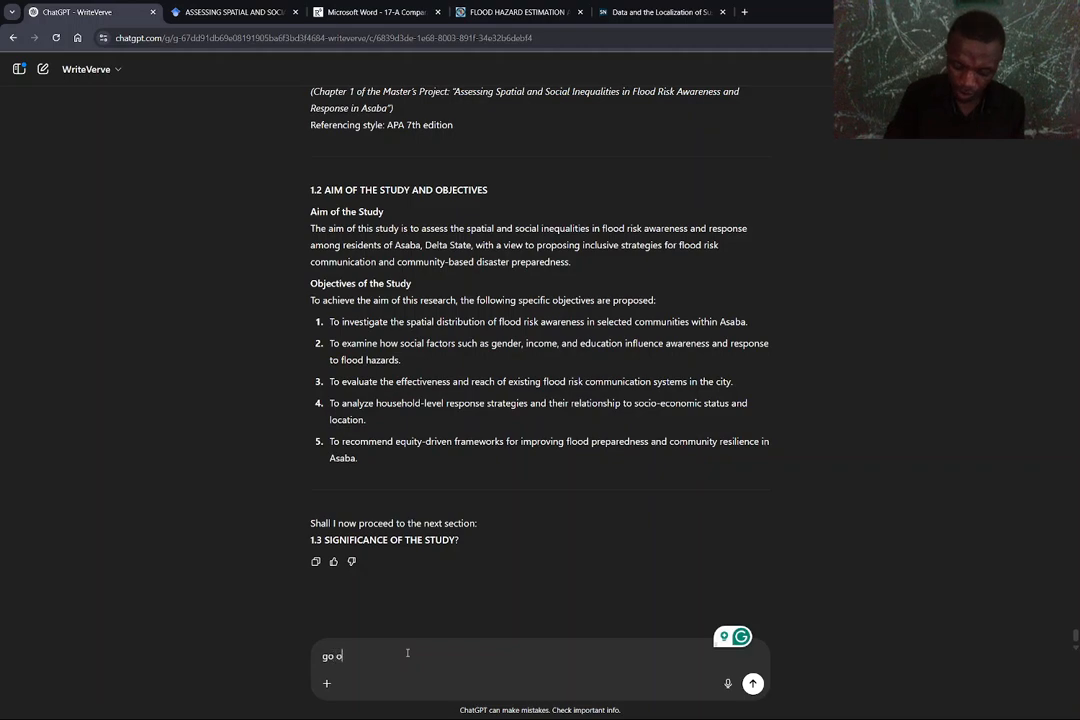
{"action": "type", "text": "n"}
{"action": "key", "text": "Return"}
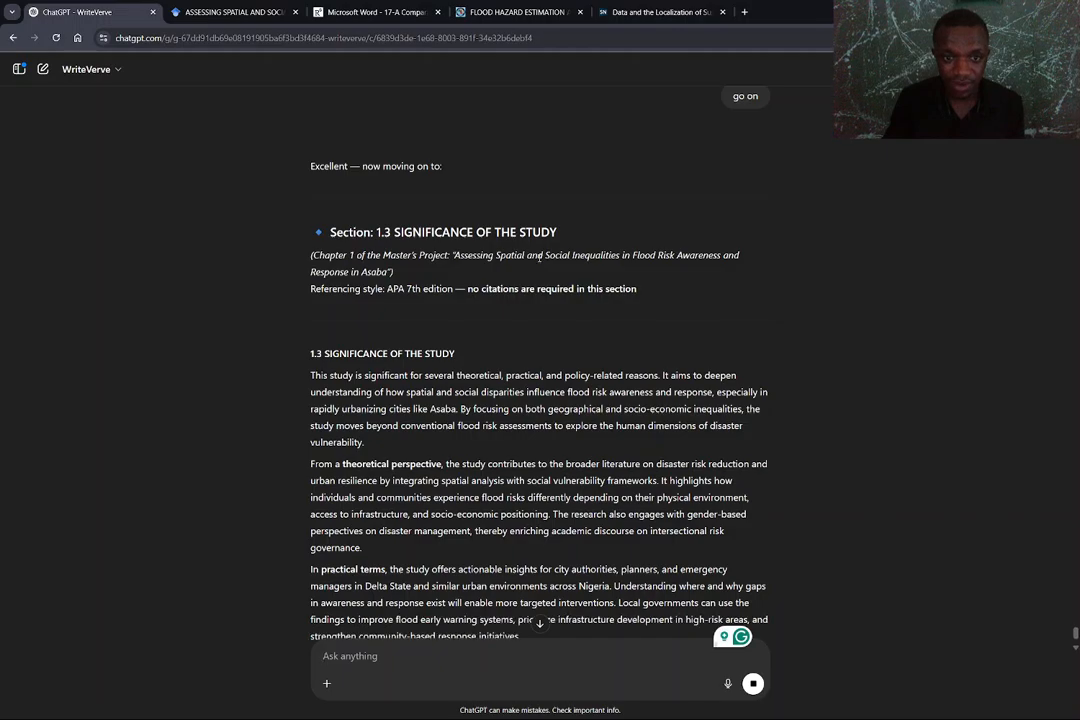
- Copy the generated section from the "1.3 SIGNIFICANCE OF THE STUDY" heading through its closing "Finally" paragraph
{"action": "scroll", "coordinate": [540, 262], "scroll_direction": "down", "scroll_amount": 3}
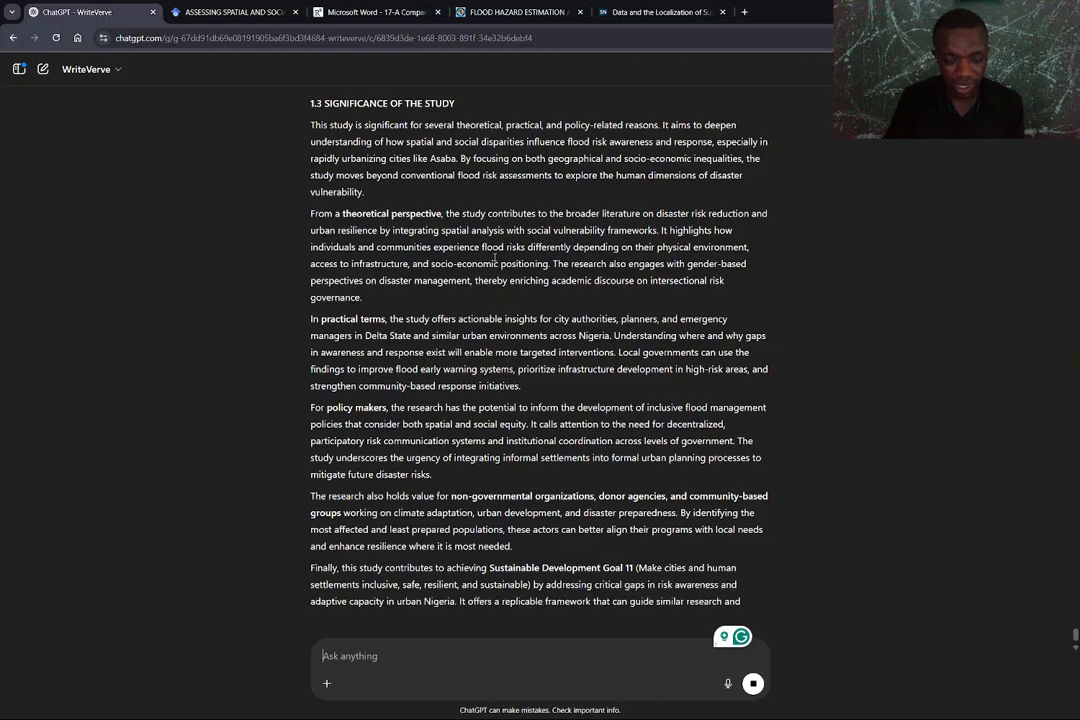
{"action": "scroll", "coordinate": [503, 257], "scroll_direction": "down", "scroll_amount": 2}
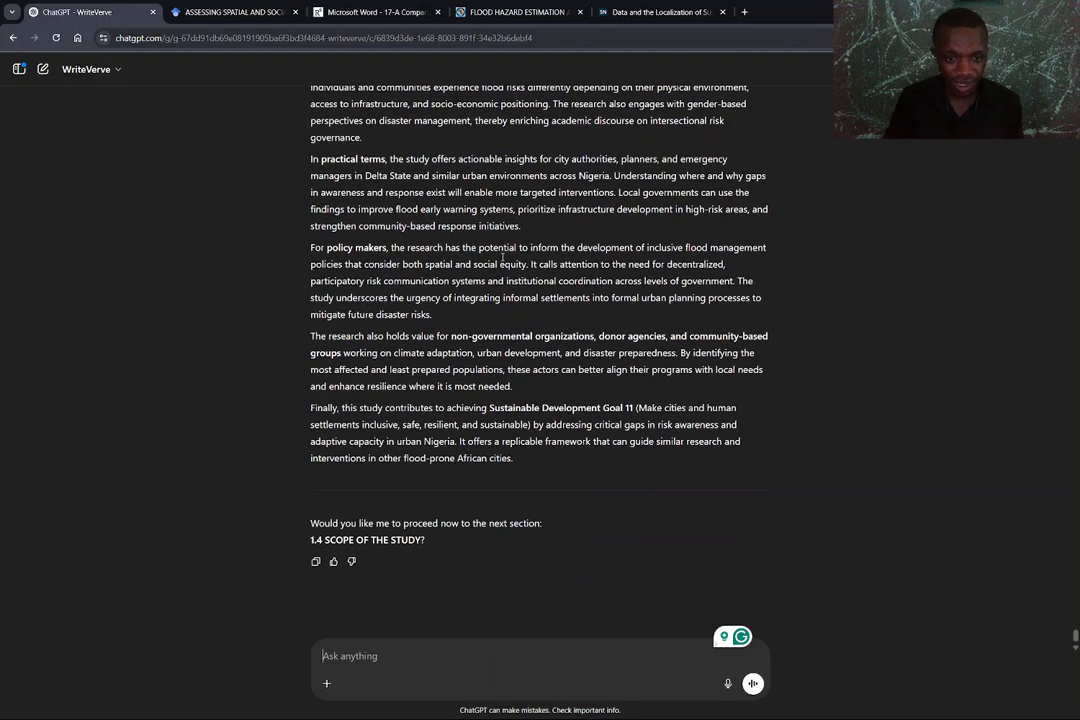
{"action": "scroll", "coordinate": [503, 257], "scroll_direction": "up", "scroll_amount": 5}
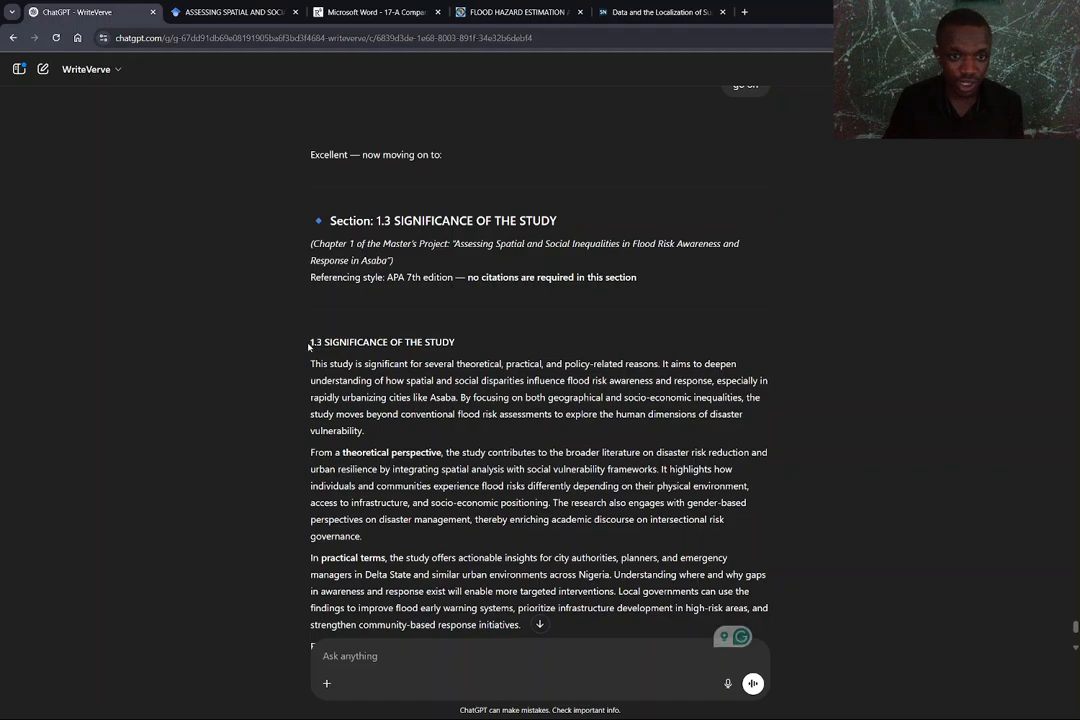
{"action": "left_click_drag", "start_coordinate": [310, 343], "coordinate": [592, 453]}
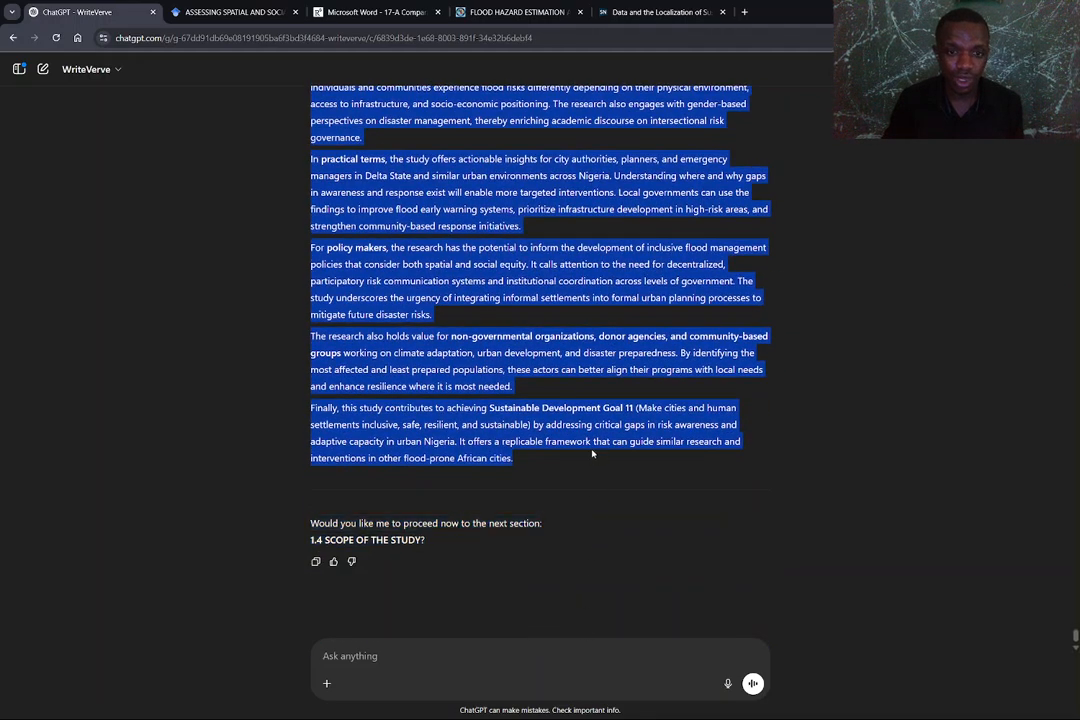
{"action": "right_click", "coordinate": [455, 428]}
{"action": "left_click", "coordinate": [492, 443]}
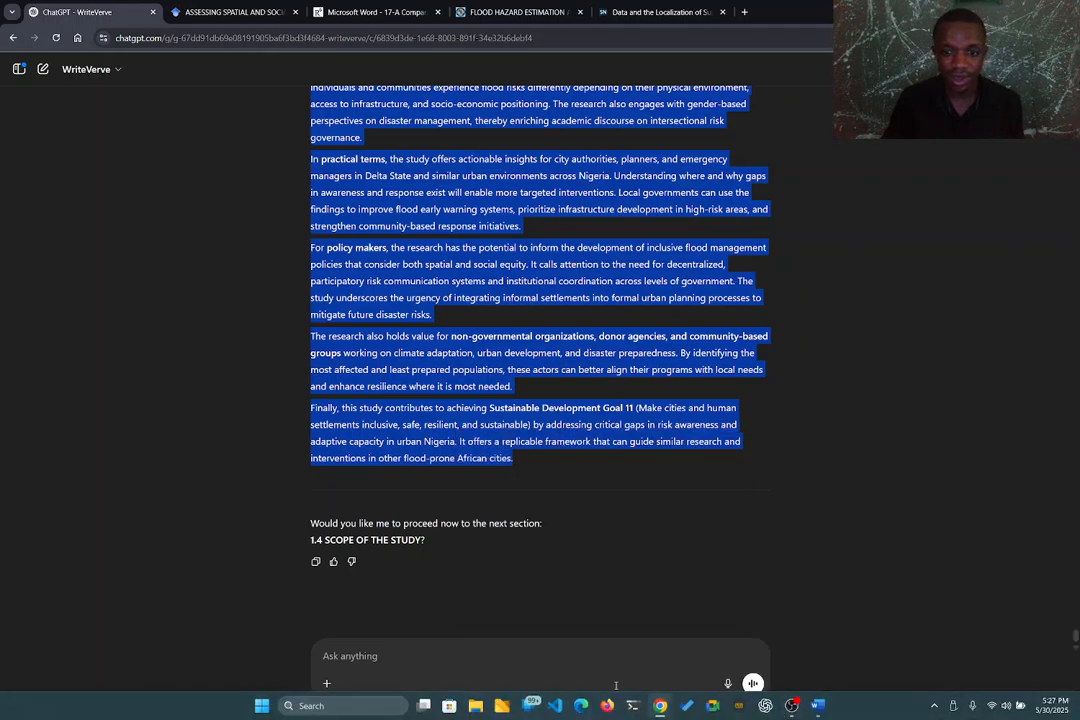
- Switch to Document1 in Word, at the empty paragraph below the fifth objective
{"action": "left_click", "coordinate": [819, 706]}
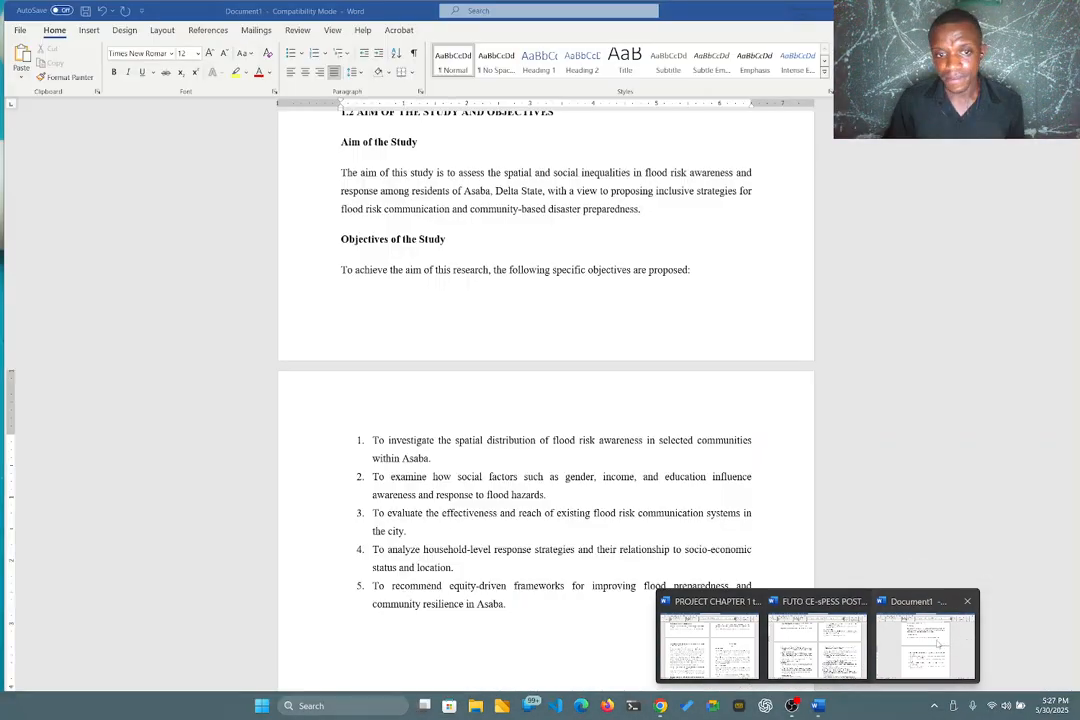
{"action": "left_click", "coordinate": [938, 645]}
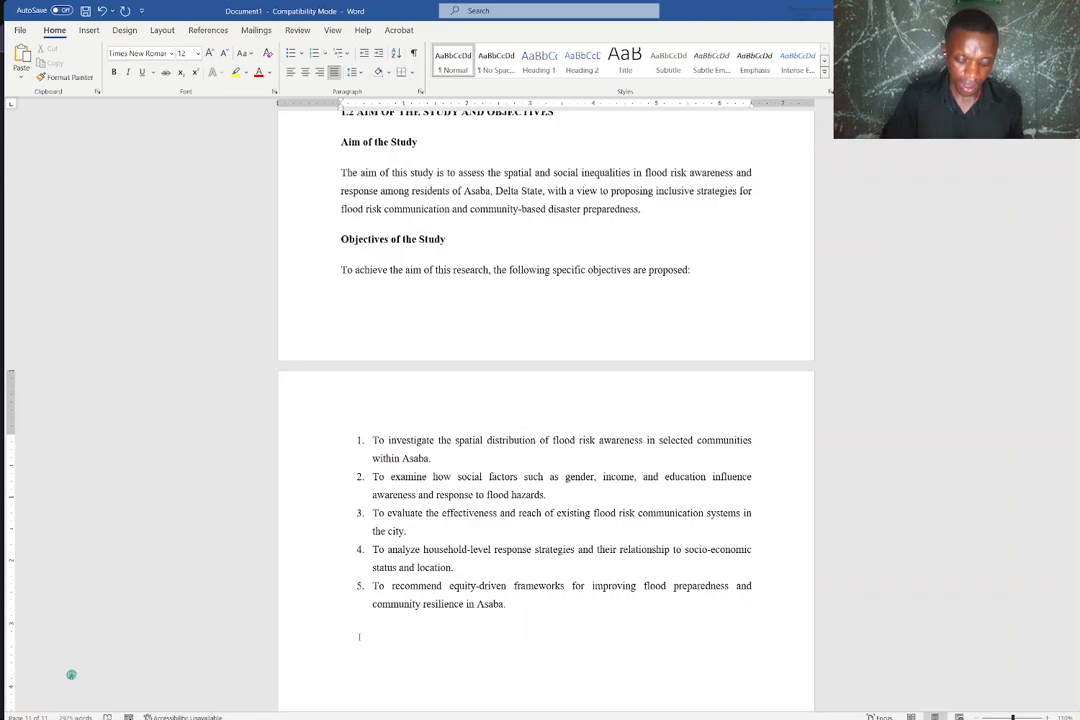
- Try pasting the copied Section 1.3 below the objectives without merging it into the numbered list
{"action": "key", "text": "ctrl+v"}
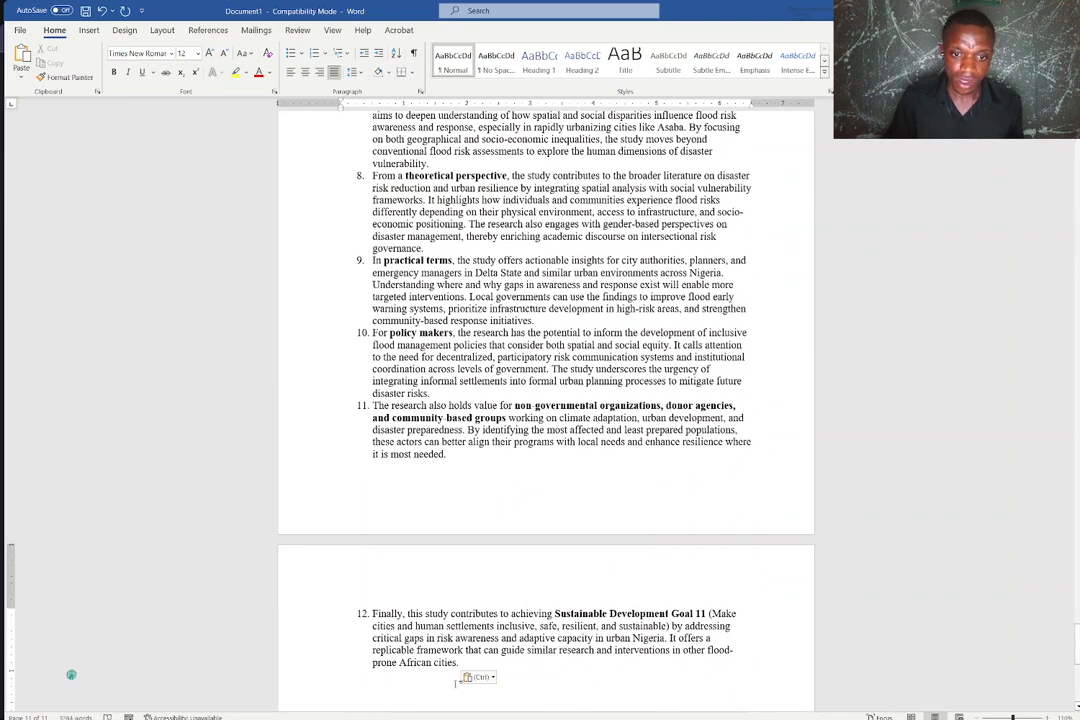
{"action": "left_click", "coordinate": [478, 678]}
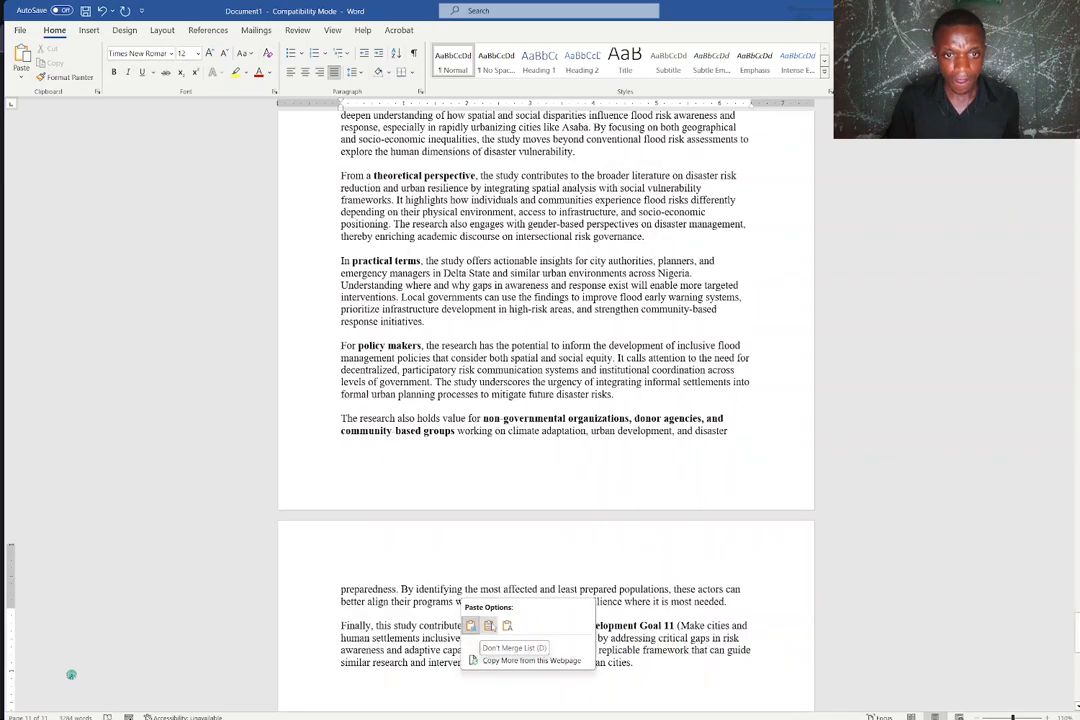
{"action": "left_click", "coordinate": [490, 626]}
{"action": "scroll", "coordinate": [485, 490], "scroll_direction": "up", "scroll_amount": 5}
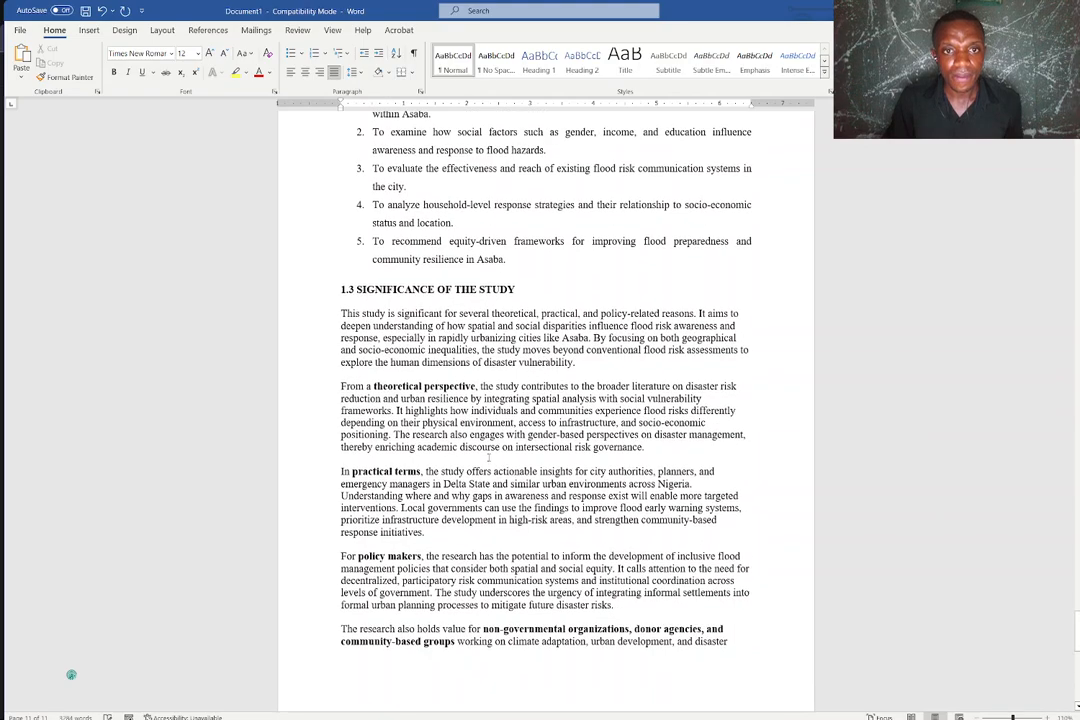
{"action": "key", "text": "ctrl+z"}
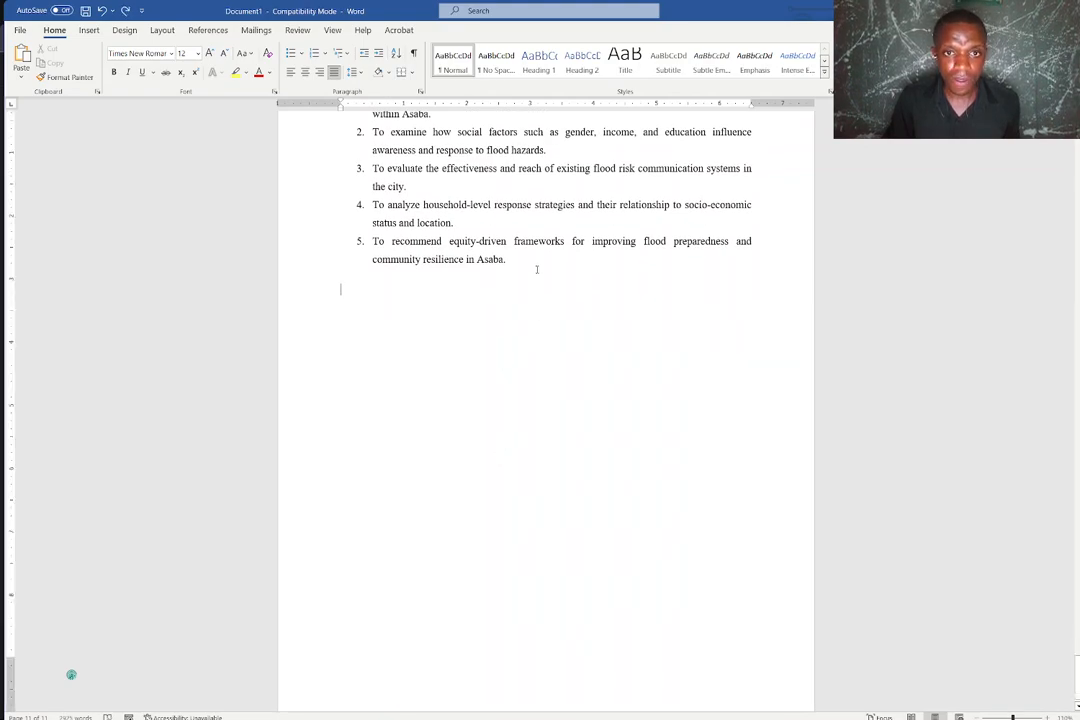
- Paste the copied Section 1.3 as text only in an unnumbered paragraph below the fifth objective
{"action": "left_click", "coordinate": [507, 258]}
{"action": "key", "text": "Return"}
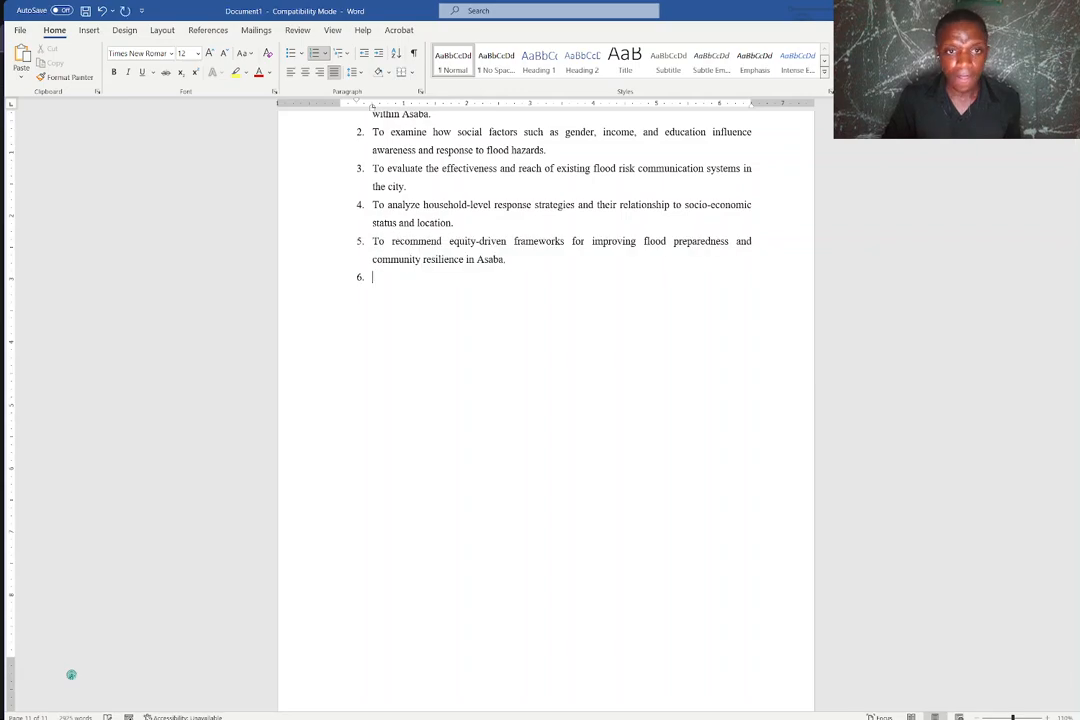
{"action": "key", "text": "BackSpace"}
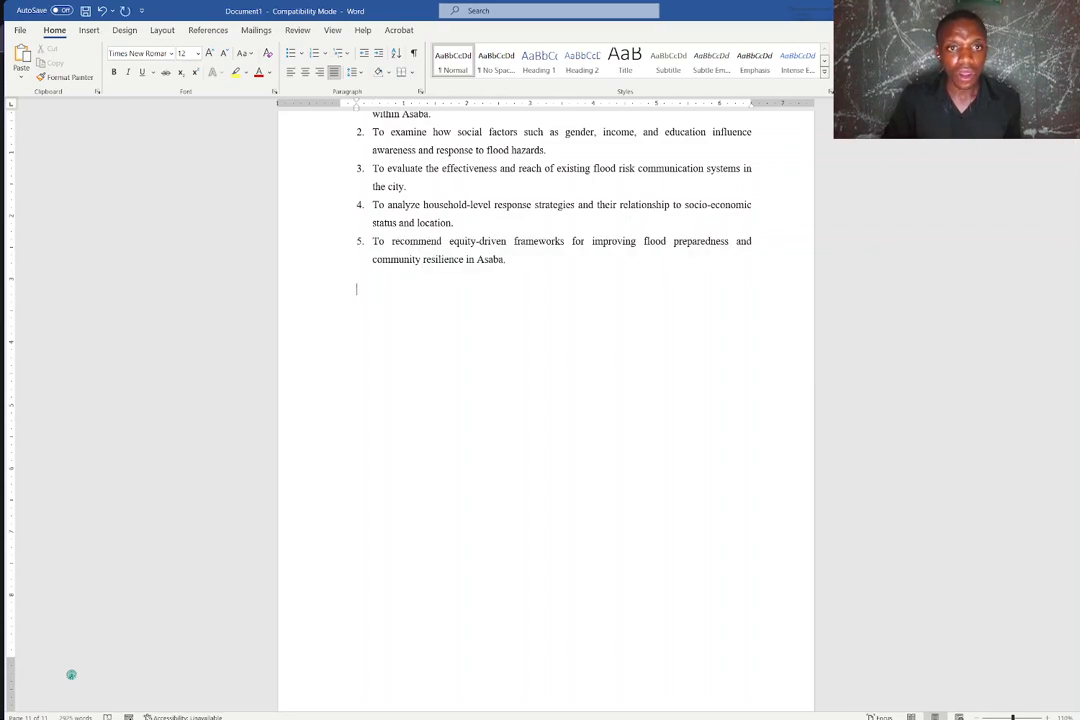
{"action": "key", "text": "ctrl+v"}
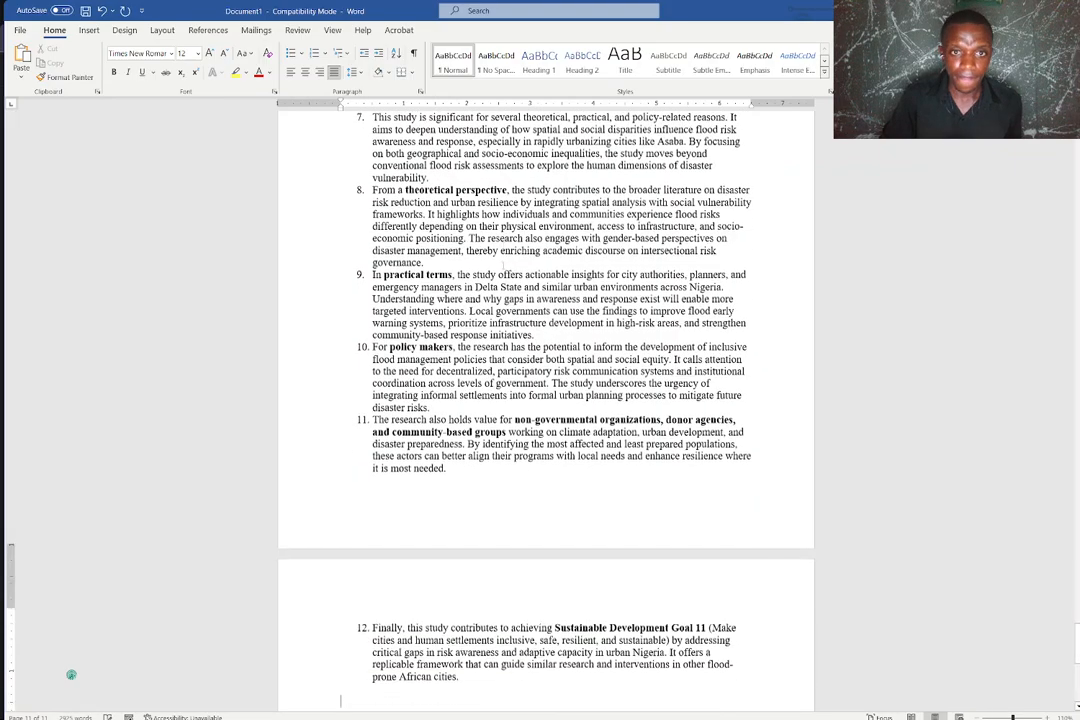
{"action": "left_click", "coordinate": [482, 677]}
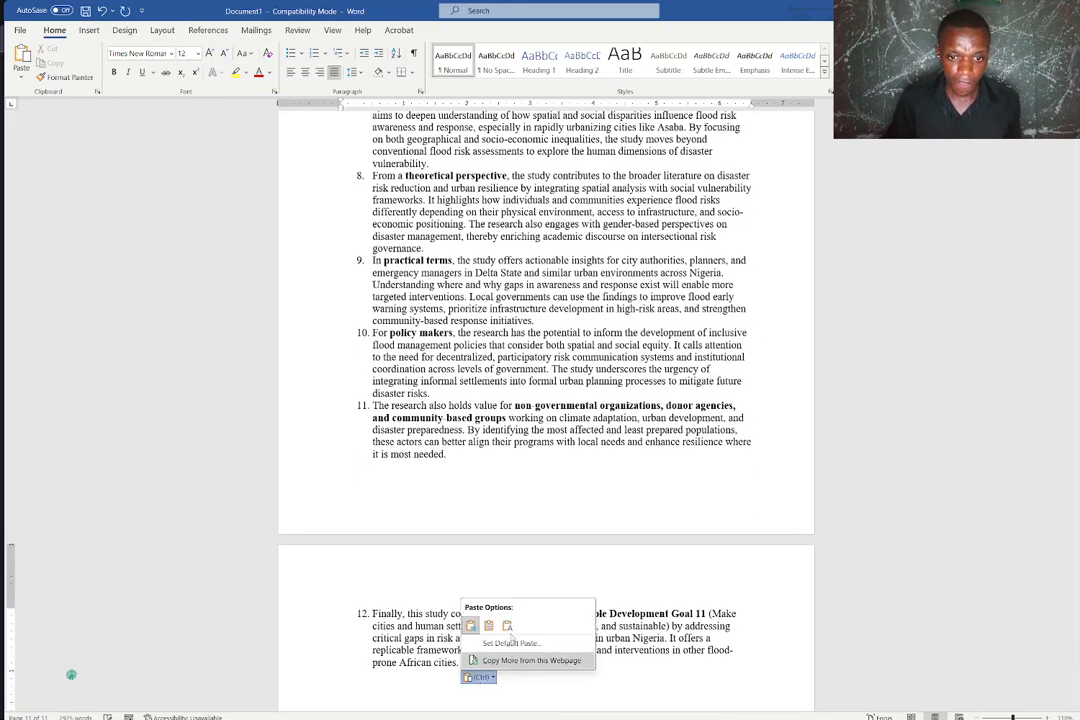
{"action": "left_click", "coordinate": [507, 625]}
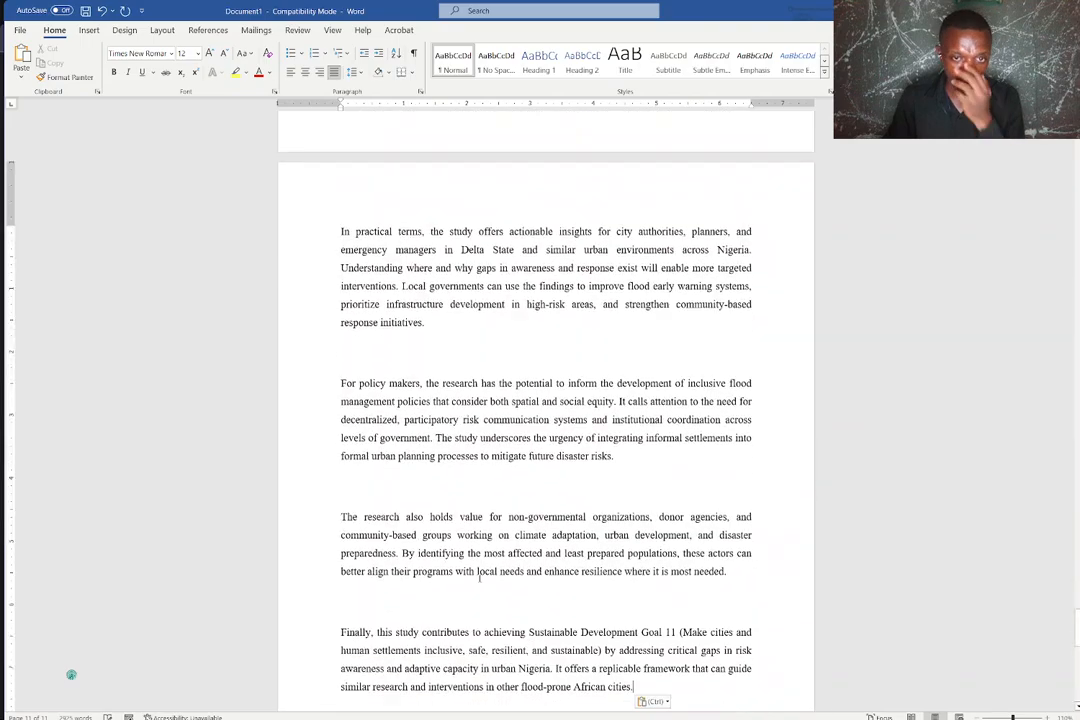
- Make the "1.3 SIGNIFICANCE OF THE STUDY" heading bold
{"action": "scroll", "coordinate": [478, 578], "scroll_direction": "up", "scroll_amount": 8}
{"action": "scroll", "coordinate": [478, 578], "scroll_direction": "up", "scroll_amount": 2}
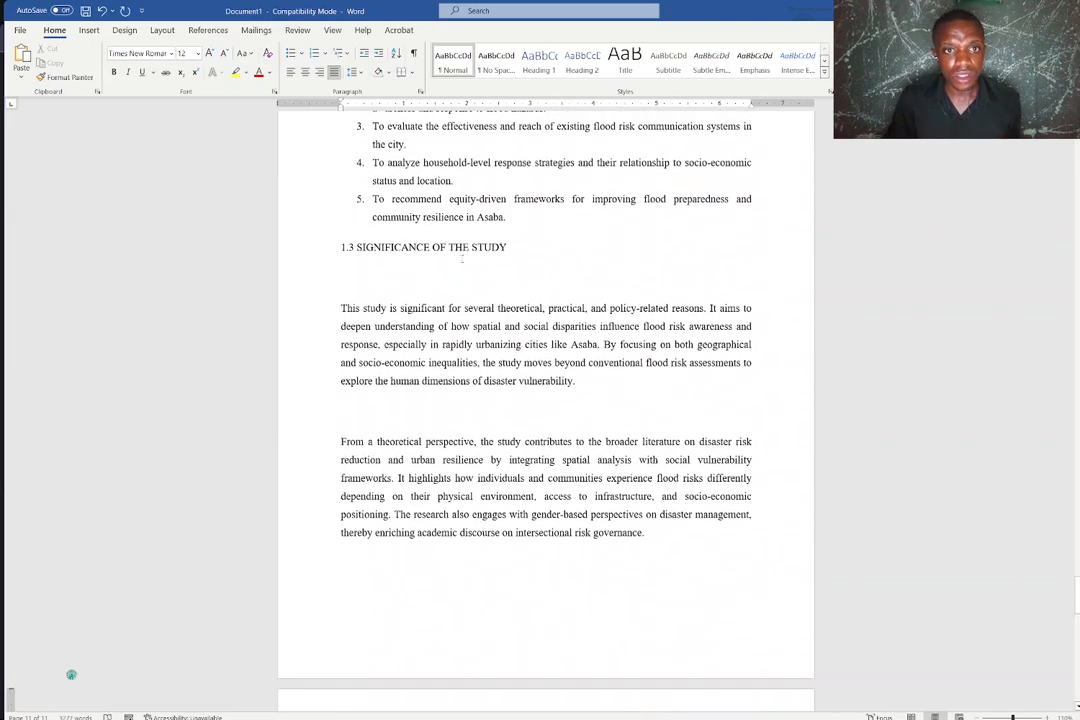
{"action": "left_click_drag", "start_coordinate": [516, 244], "coordinate": [268, 252]}
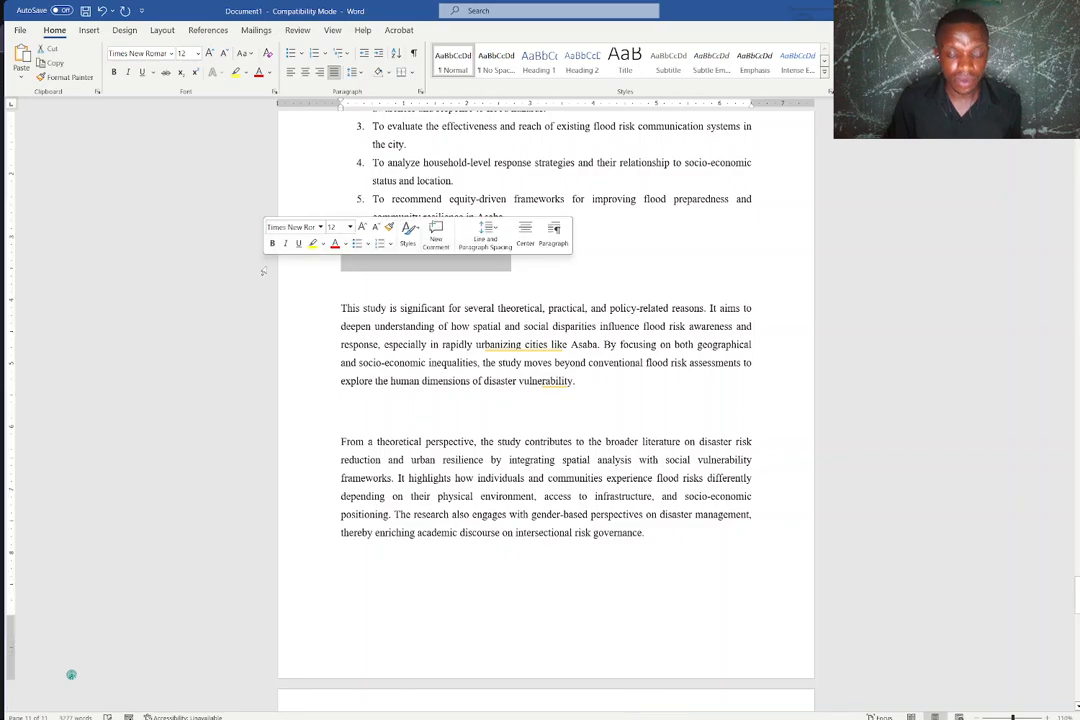
{"action": "key", "text": "ctrl+b"}
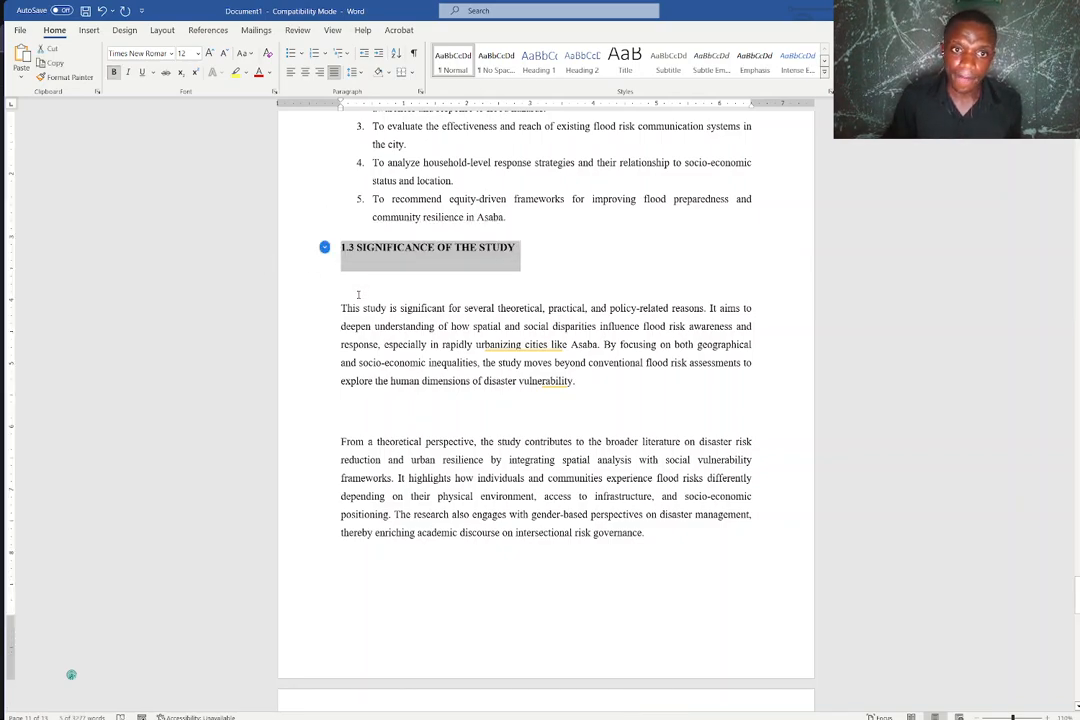
- Remove the empty paragraphs between the 1.3 heading and the paragraph beginning "In practical terms"
{"action": "left_click", "coordinate": [358, 294]}
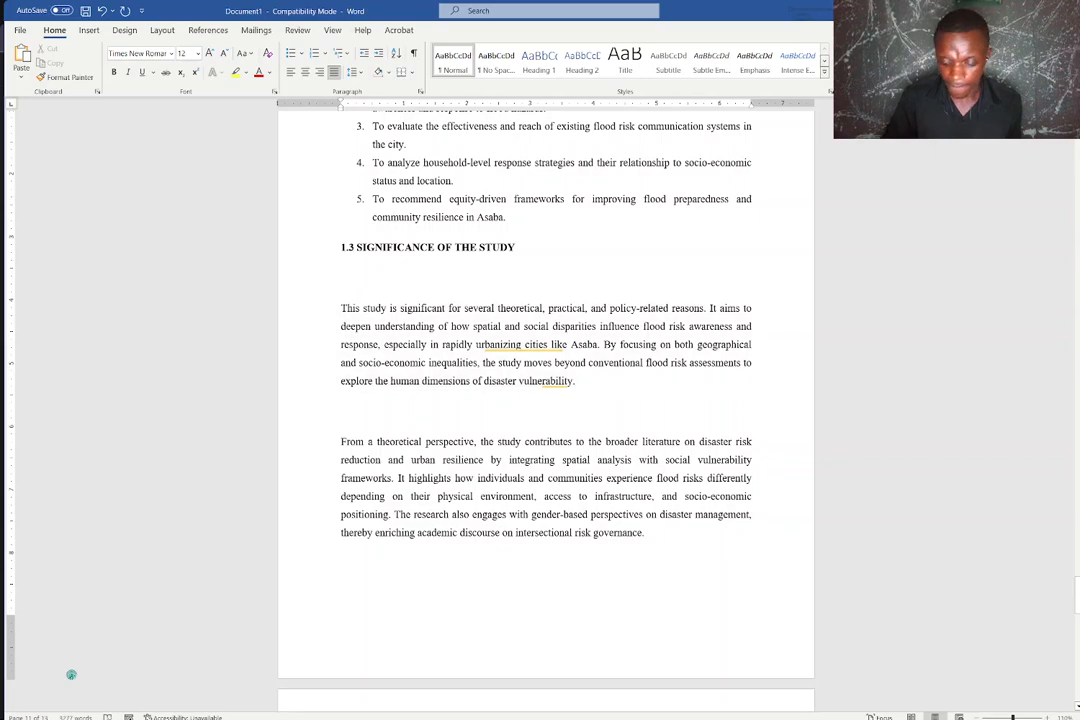
{"action": "key", "text": "BackSpace"}
{"action": "key", "text": "BackSpace"}
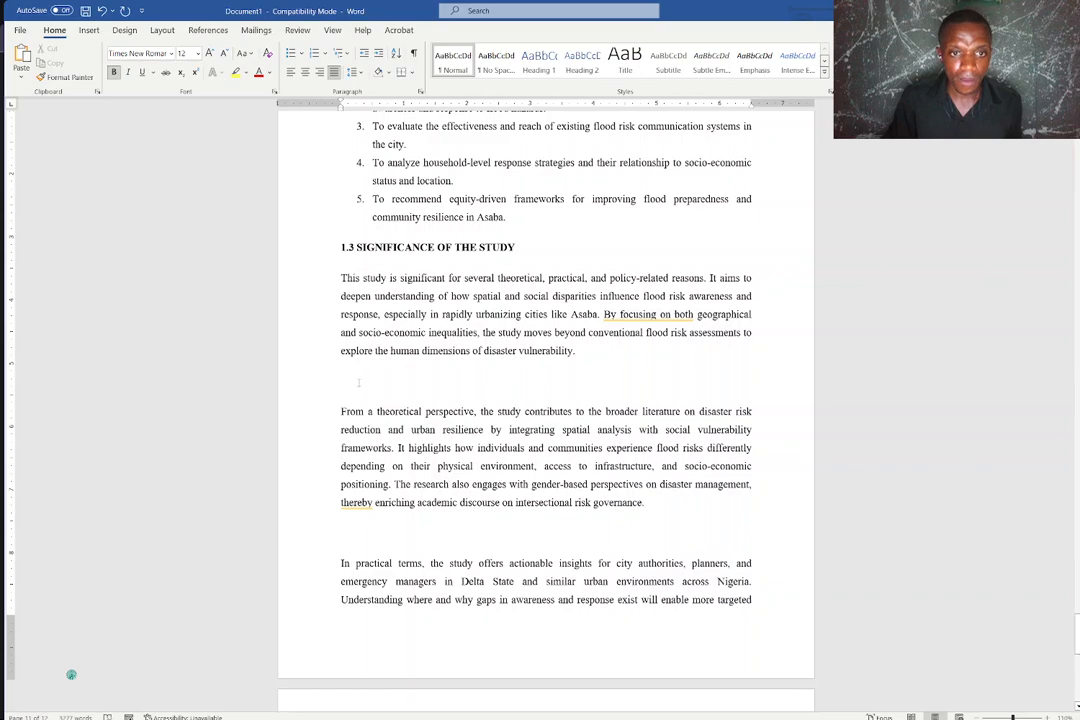
{"action": "left_click", "coordinate": [358, 382]}
{"action": "key", "text": "BackSpace"}
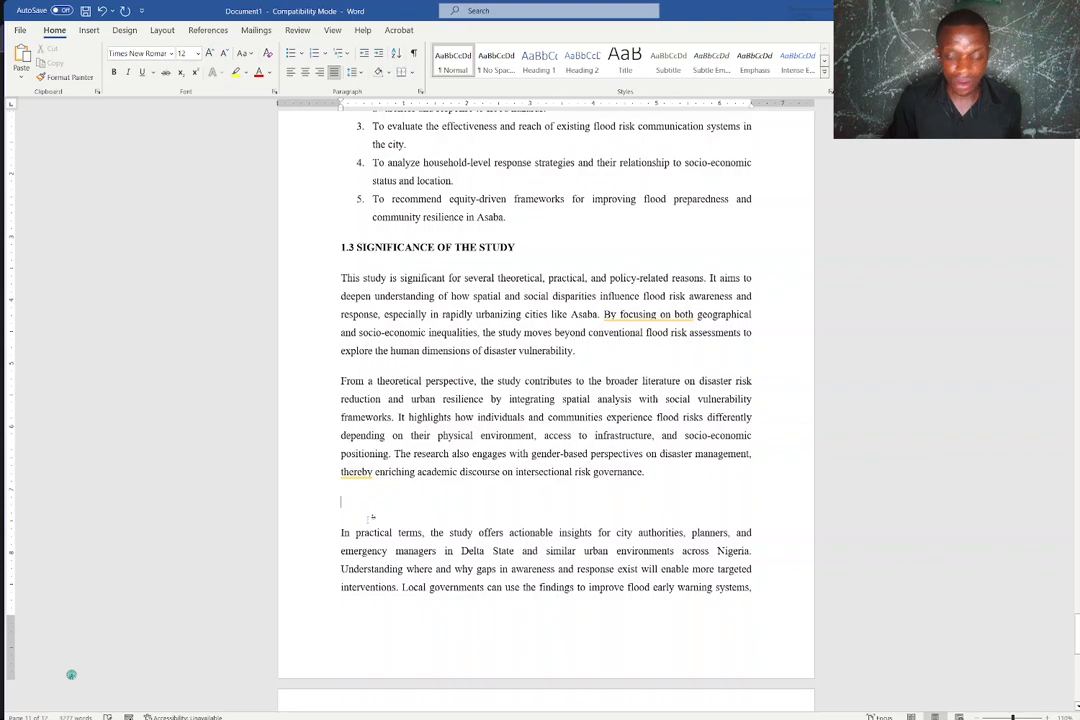
{"action": "key", "text": "BackSpace"}
- Remove the empty paragraphs before the "For policy makers", "The research also holds value" and "Finally" paragraphs of Section 1.3
{"action": "scroll", "coordinate": [381, 489], "scroll_direction": "down", "scroll_amount": 7}
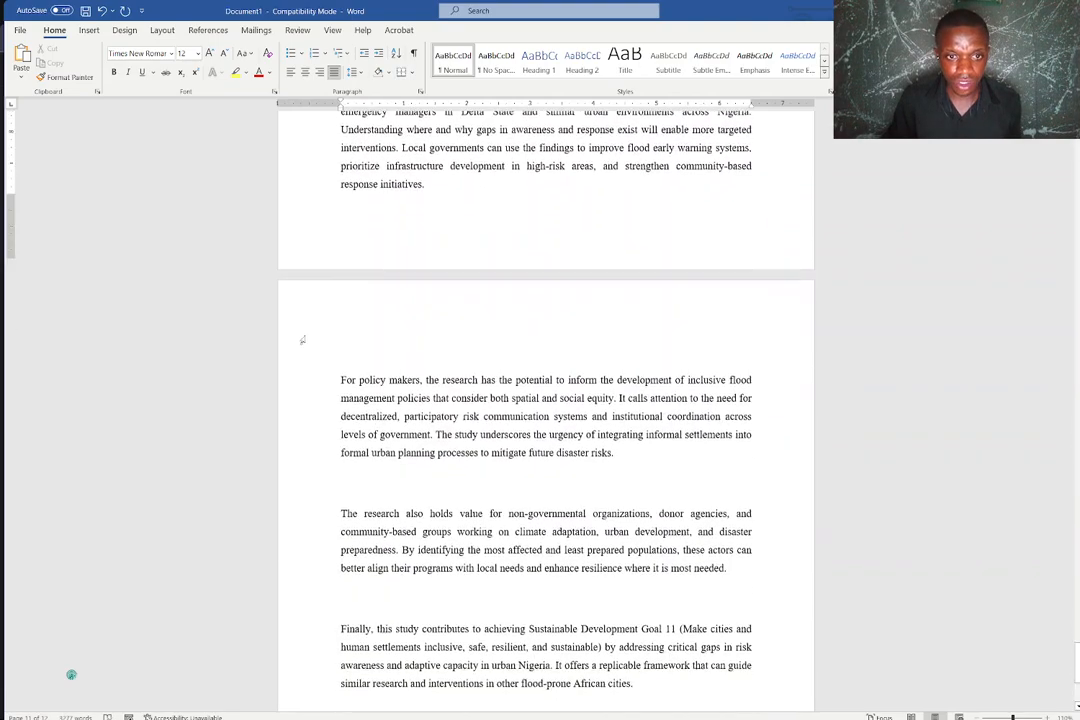
{"action": "left_click", "coordinate": [342, 340]}
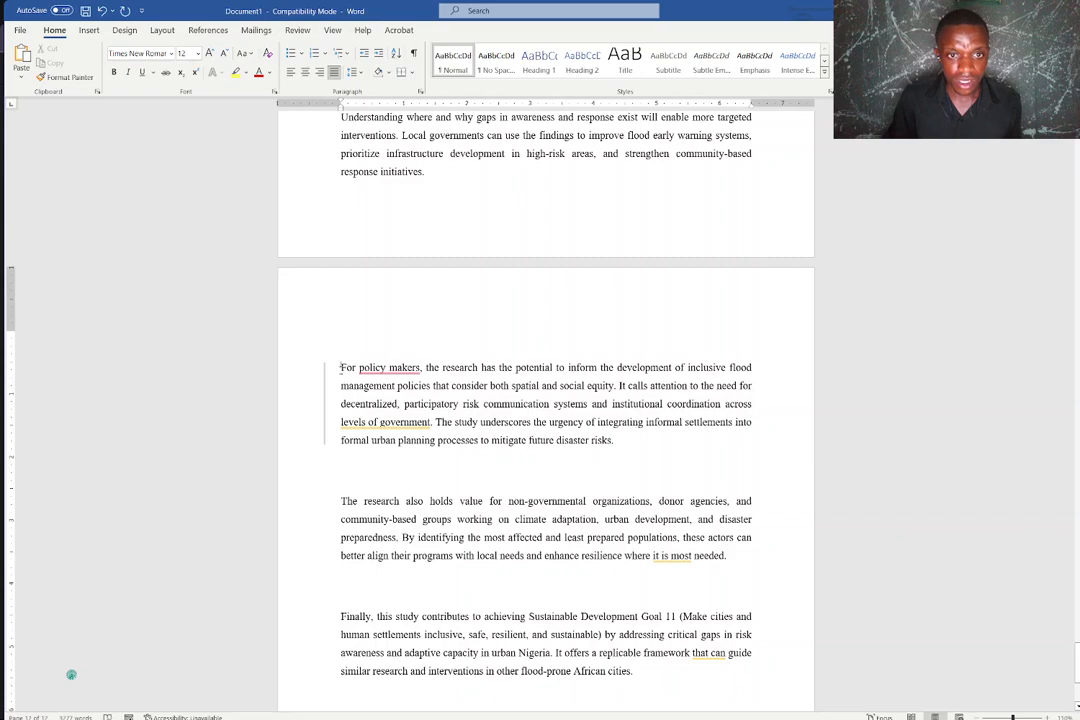
{"action": "key", "text": "BackSpace"}
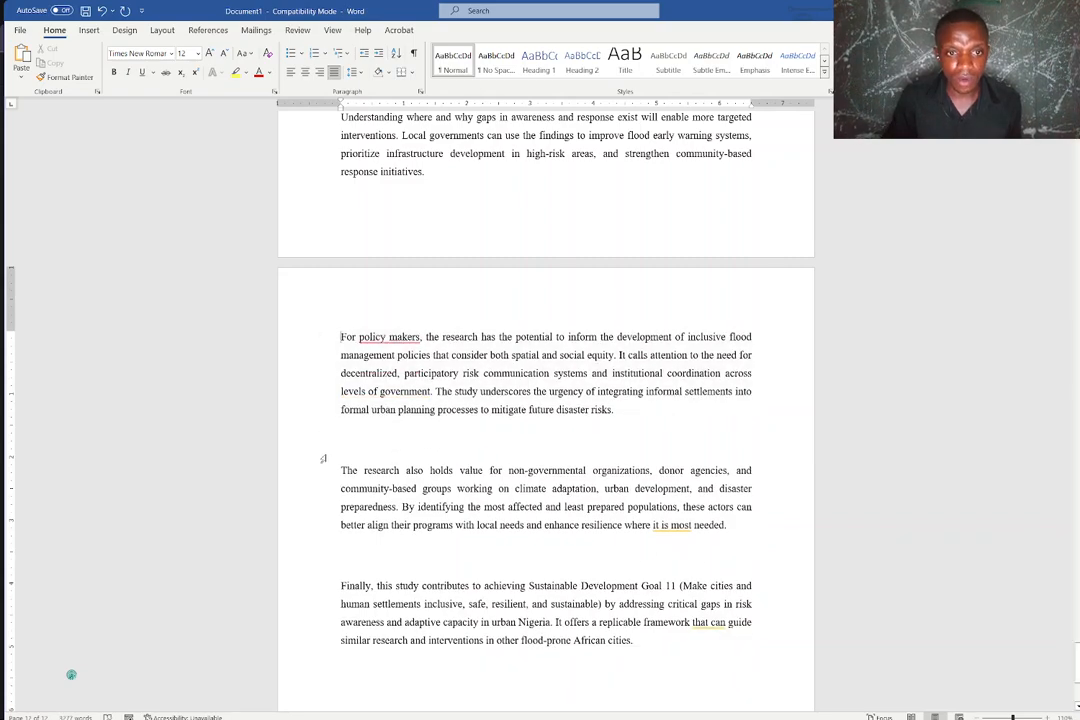
{"action": "left_click", "coordinate": [341, 470]}
{"action": "key", "text": "BackSpace"}
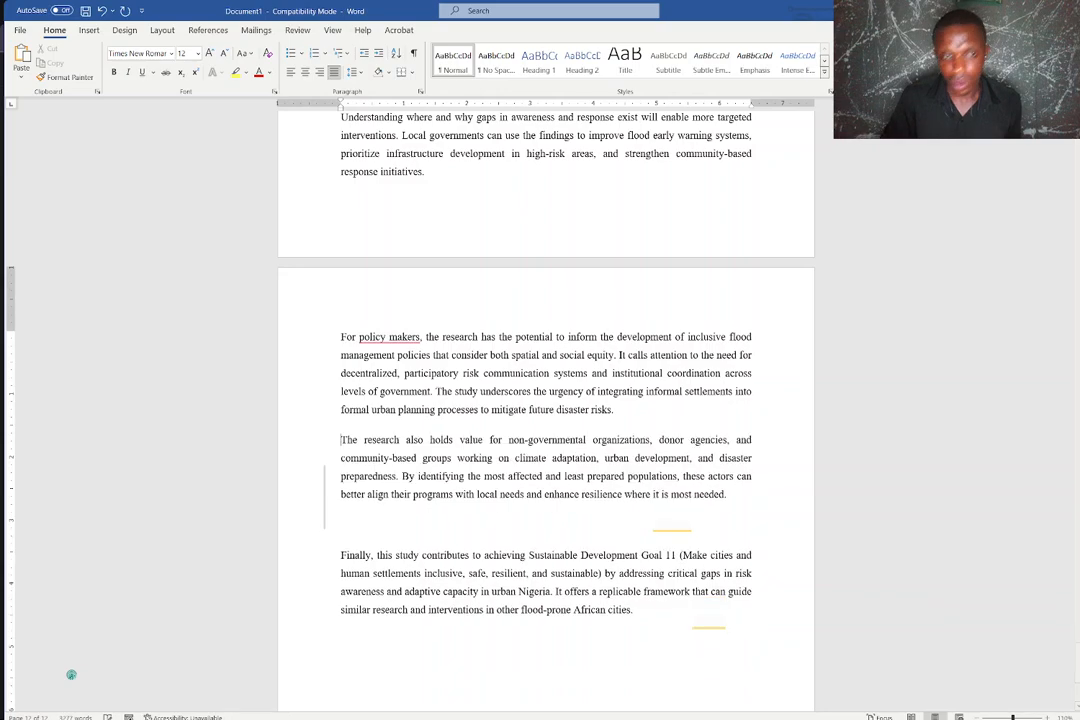
{"action": "left_click", "coordinate": [342, 556]}
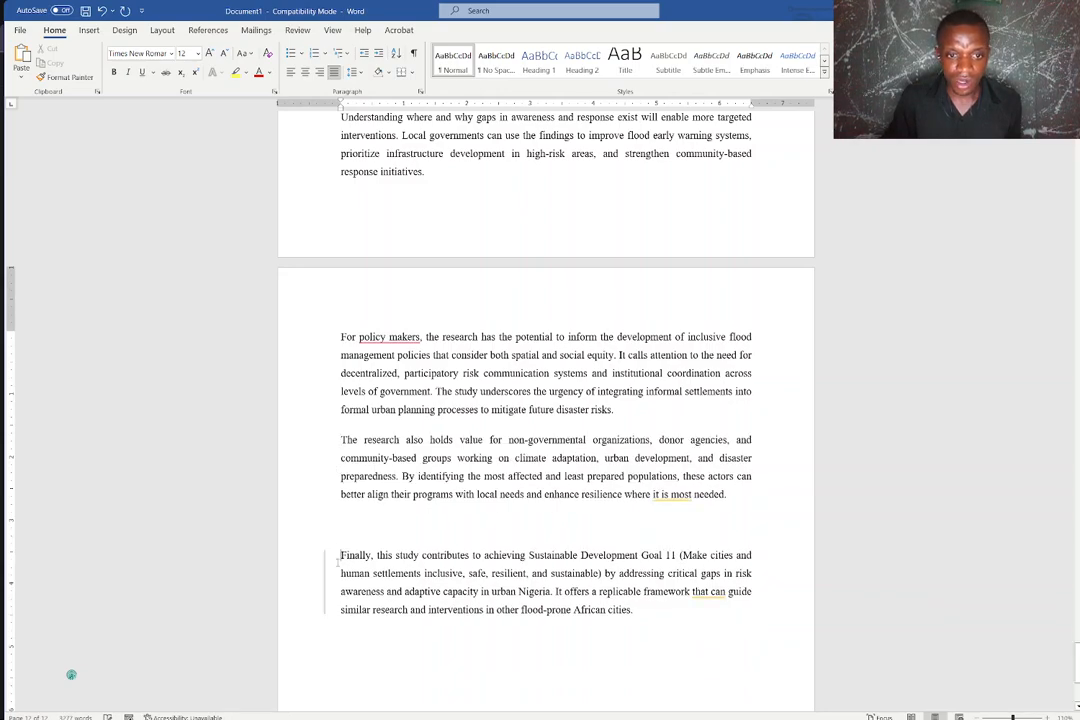
{"action": "key", "text": "BackSpace"}
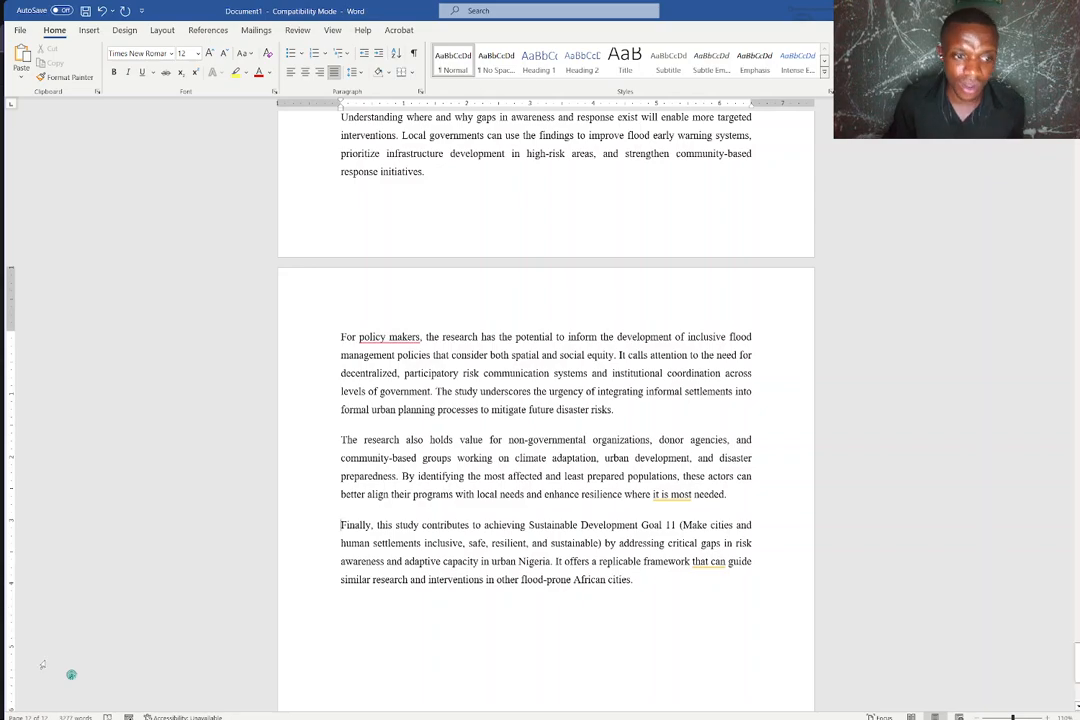
{"action": "scroll", "coordinate": [424, 518], "scroll_direction": "down", "scroll_amount": 2}
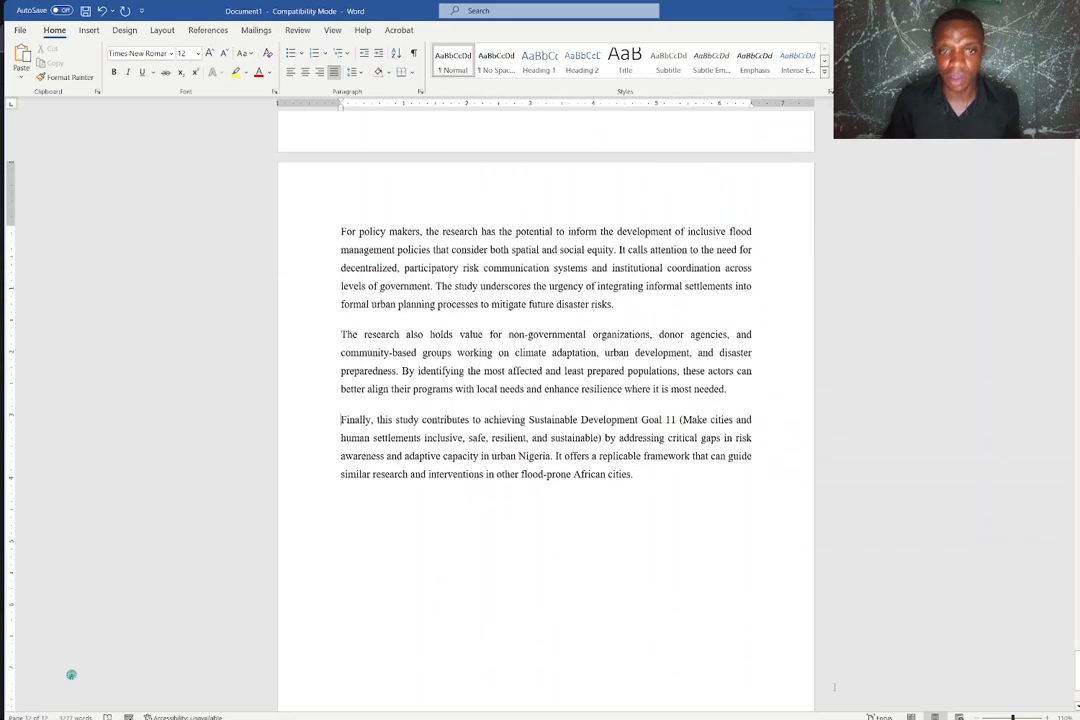
- Return to the WriteVerve chat in ChatGPT and send "go on" to generate Section 1.4, Scope of the Study
{"action": "mouse_move", "coordinate": [817, 713]}
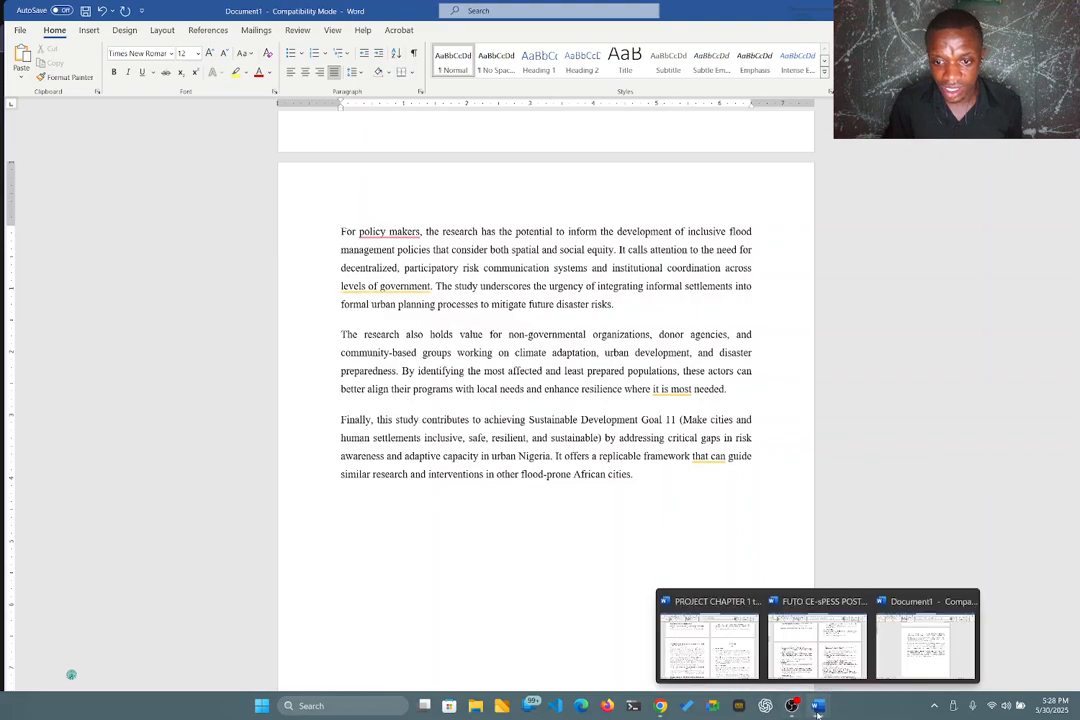
{"action": "mouse_move", "coordinate": [660, 706]}
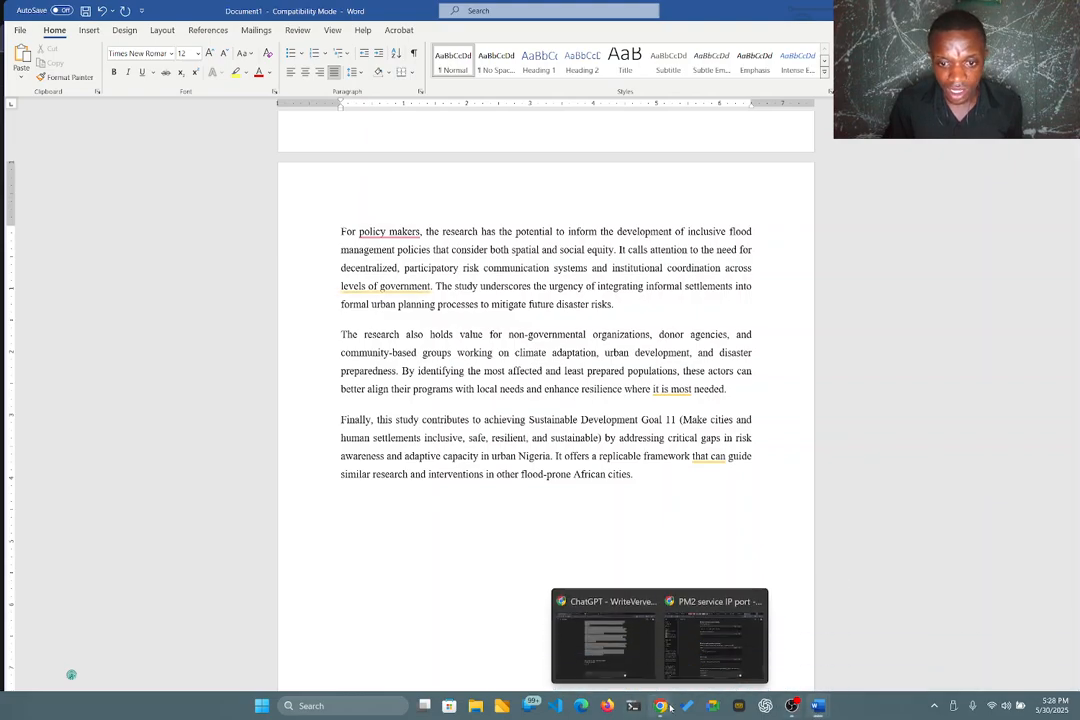
{"action": "left_click", "coordinate": [615, 641]}
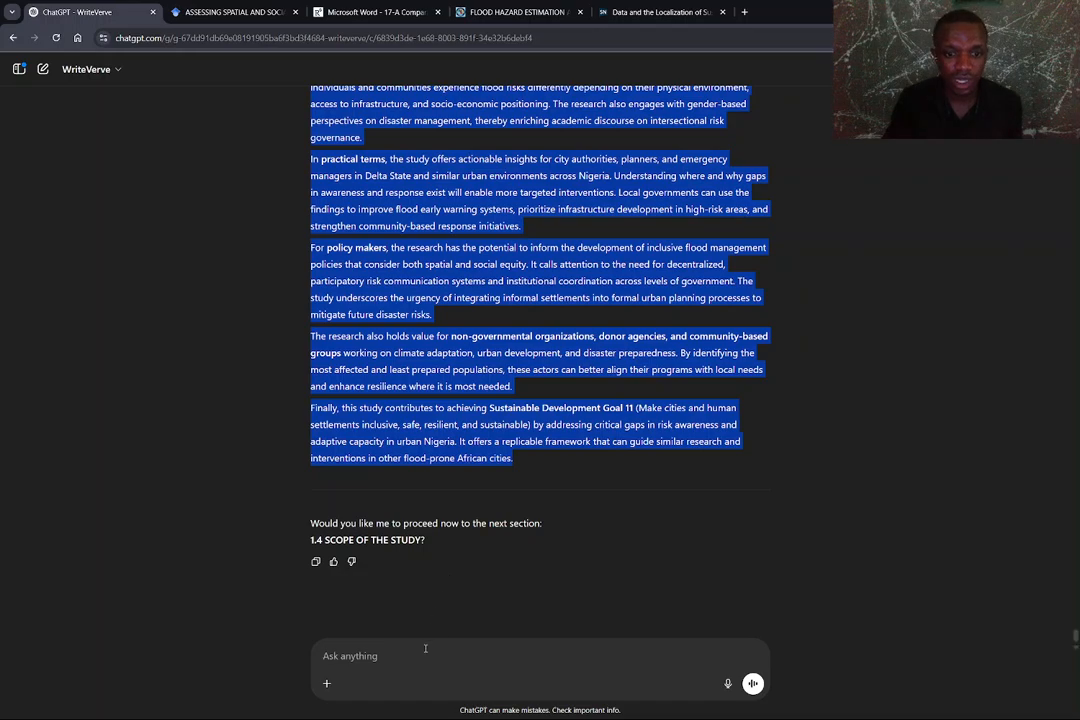
{"action": "left_click", "coordinate": [425, 650]}
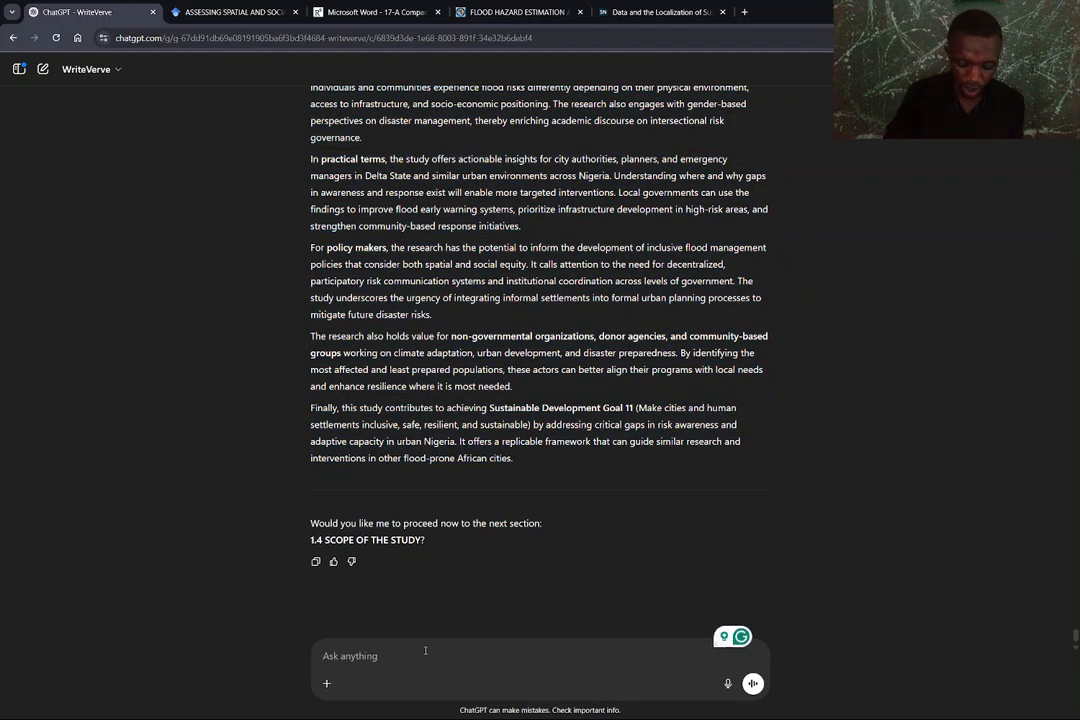
{"action": "type", "text": "go on"}
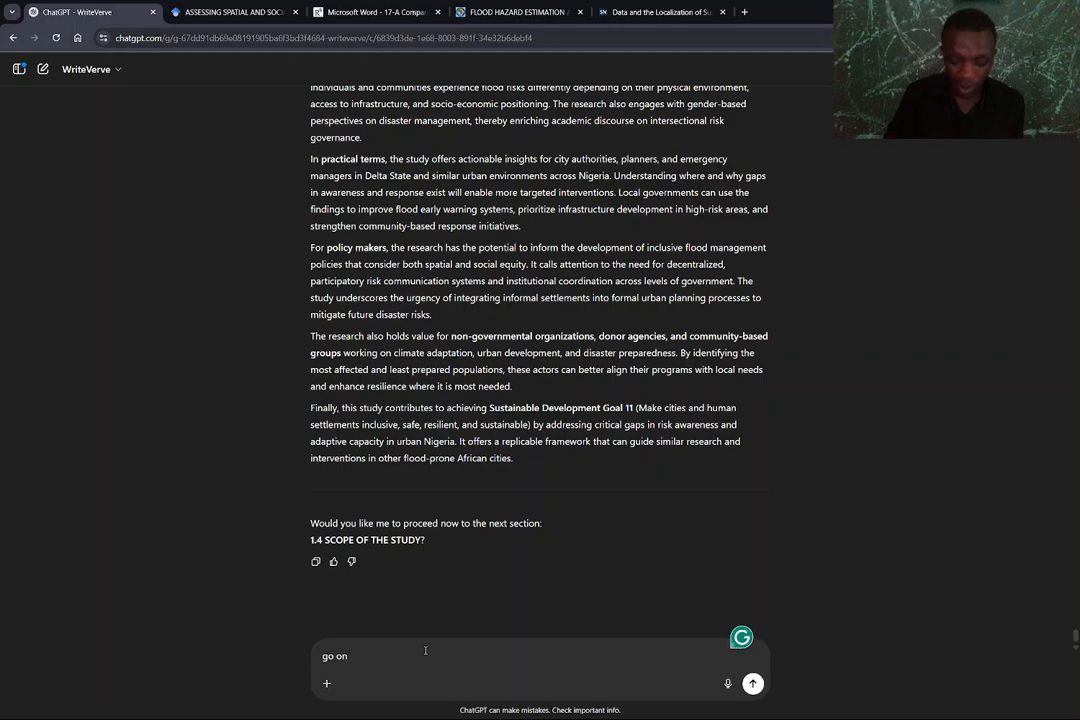
{"action": "key", "text": "Return"}
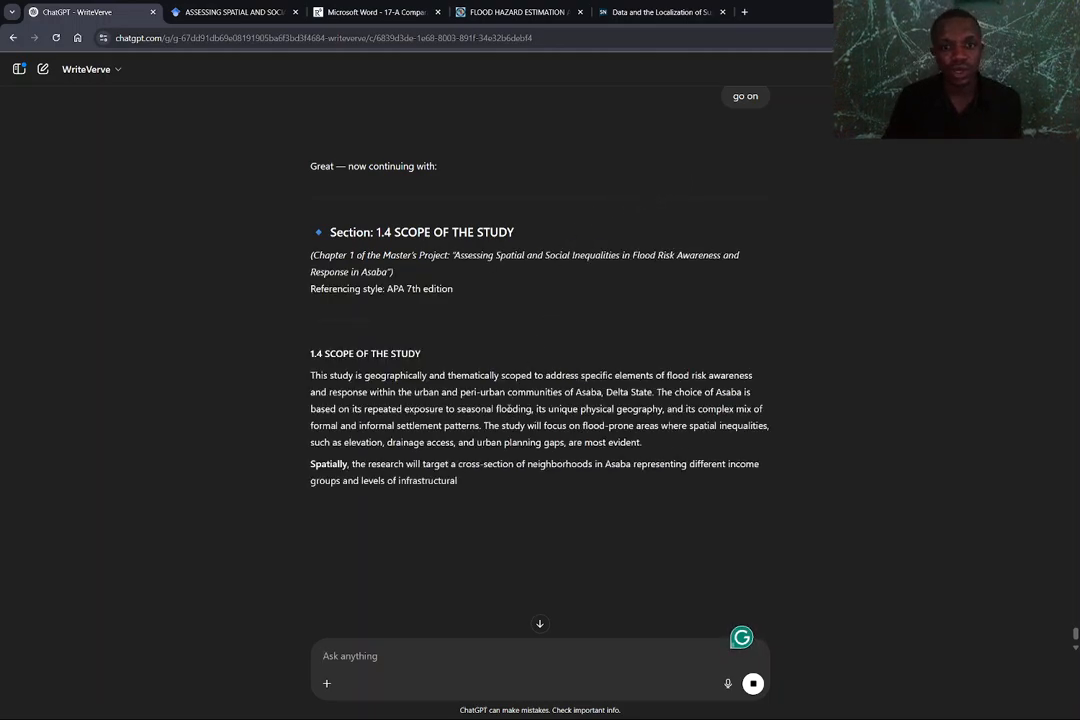
- Copy the generated section from the "1.4 SCOPE OF THE STUDY" heading through its closing "While the findings" paragraph
{"action": "scroll", "coordinate": [508, 409], "scroll_direction": "down", "scroll_amount": 1}
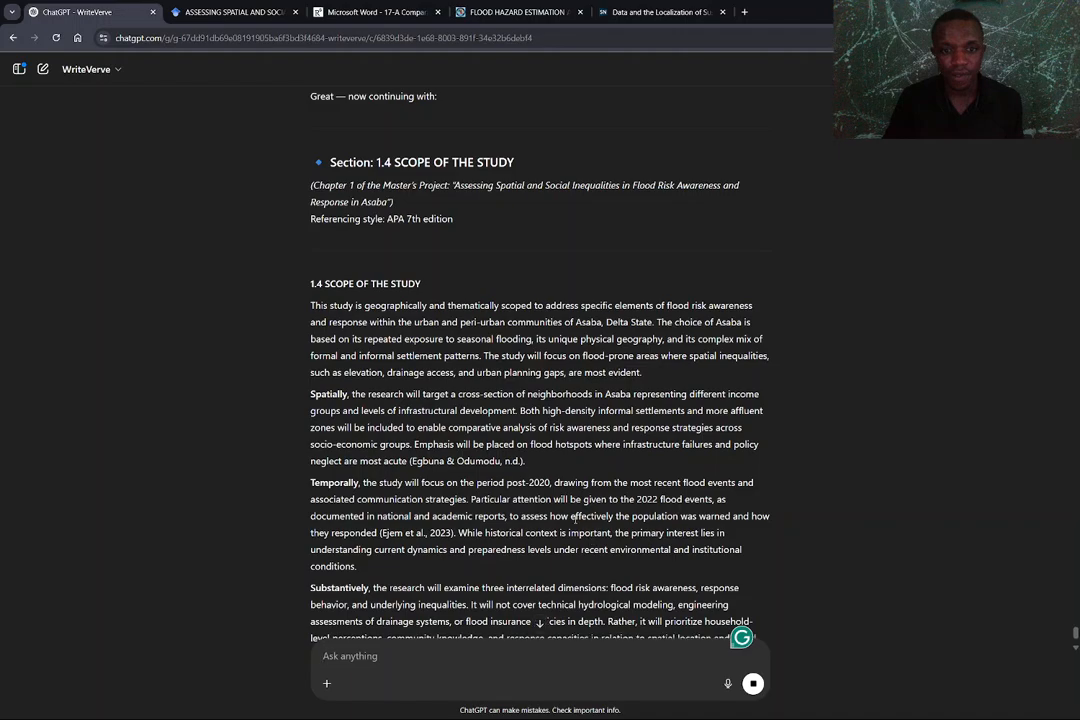
{"action": "scroll", "coordinate": [545, 518], "scroll_direction": "down", "scroll_amount": 2}
{"action": "scroll", "coordinate": [545, 518], "scroll_direction": "down", "scroll_amount": 3}
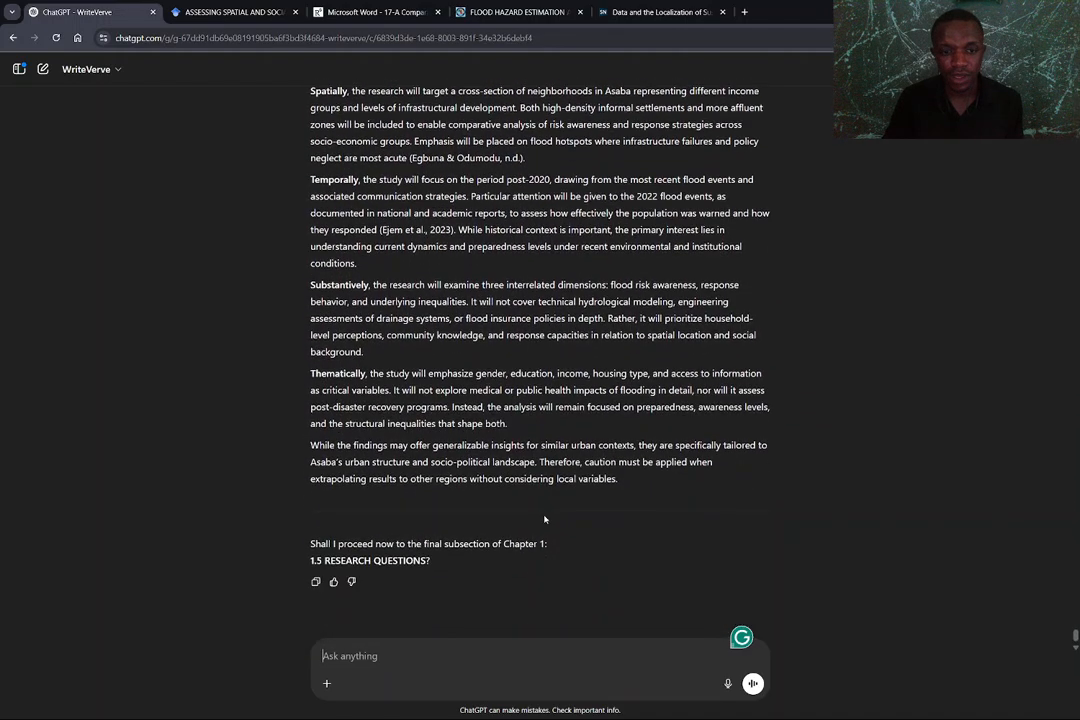
{"action": "scroll", "coordinate": [390, 240], "scroll_direction": "up", "scroll_amount": 4}
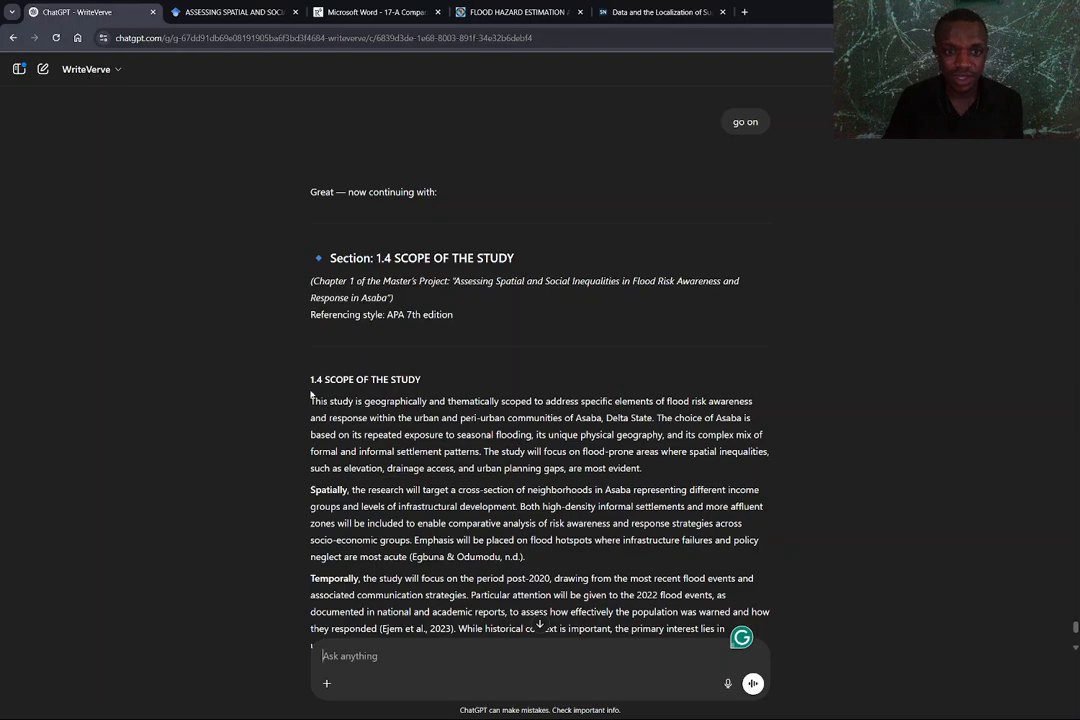
{"action": "left_click_drag", "start_coordinate": [307, 383], "coordinate": [720, 465]}
{"action": "key", "text": "ctrl+c"}
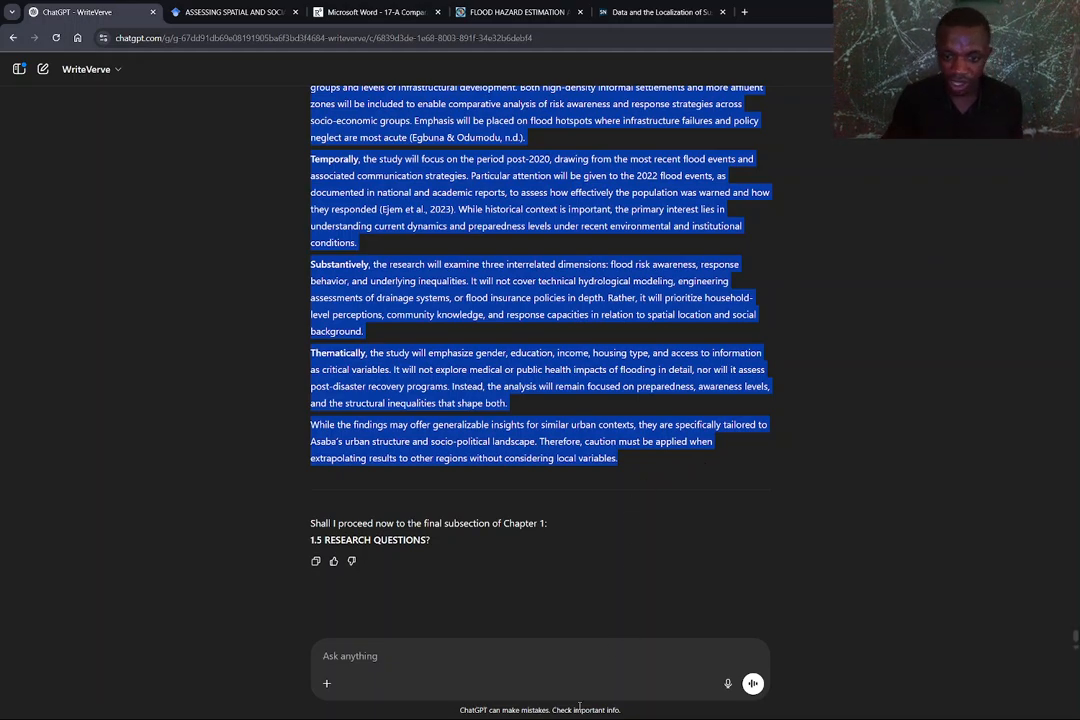
{"action": "mouse_move", "coordinate": [660, 712]}
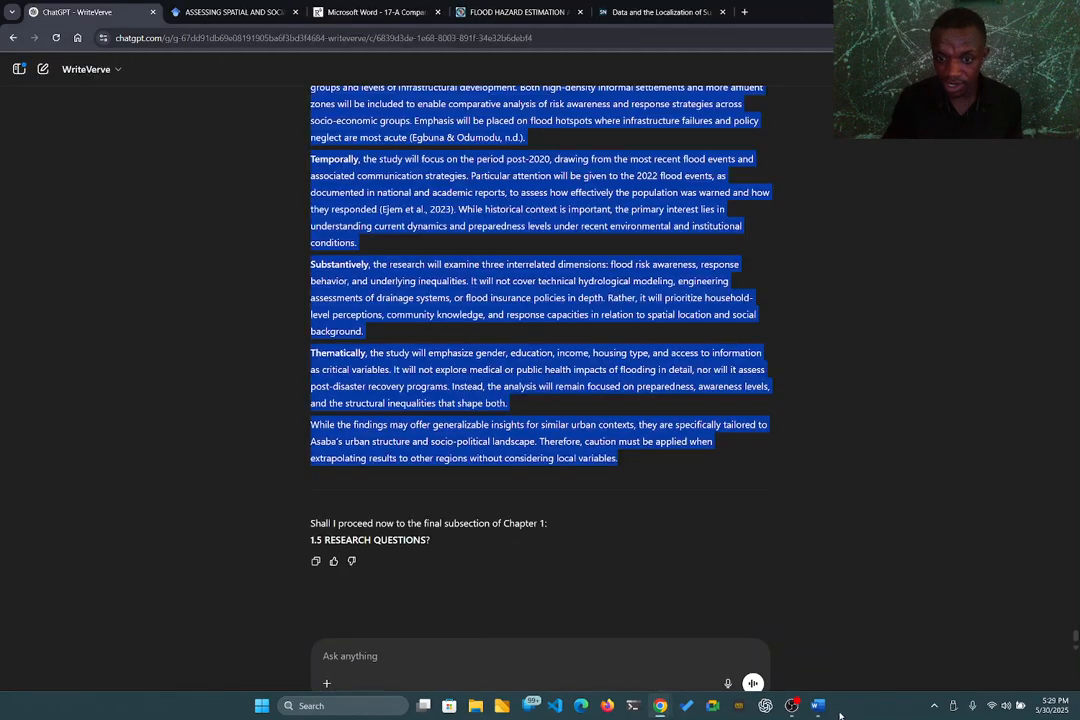
- Switch to Document1 in Word and paste Section 1.4 below the "Finally" paragraph of Section 1.3, using Merge Formatting
{"action": "mouse_move", "coordinate": [819, 709]}
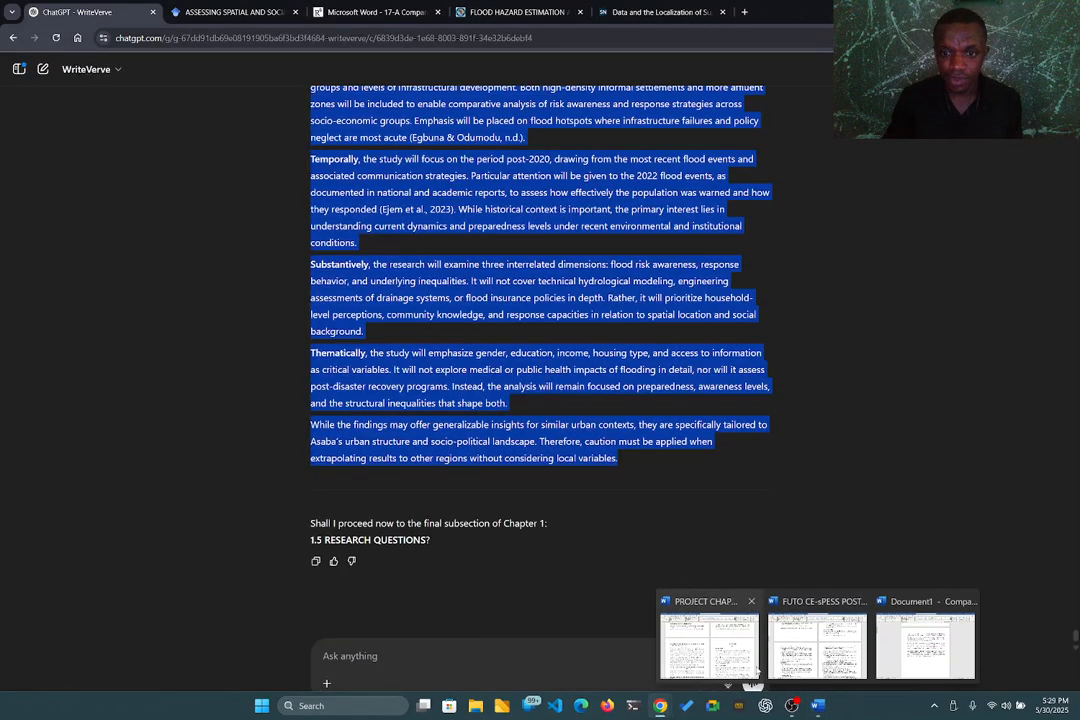
{"action": "mouse_move", "coordinate": [729, 657]}
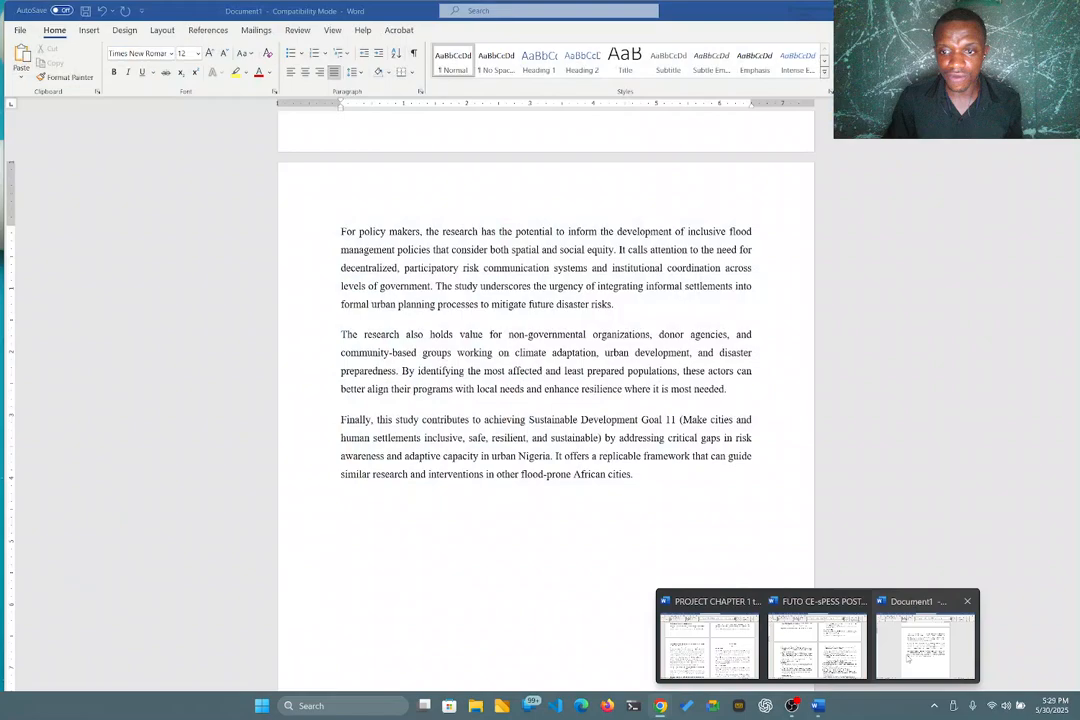
{"action": "left_click", "coordinate": [925, 640]}
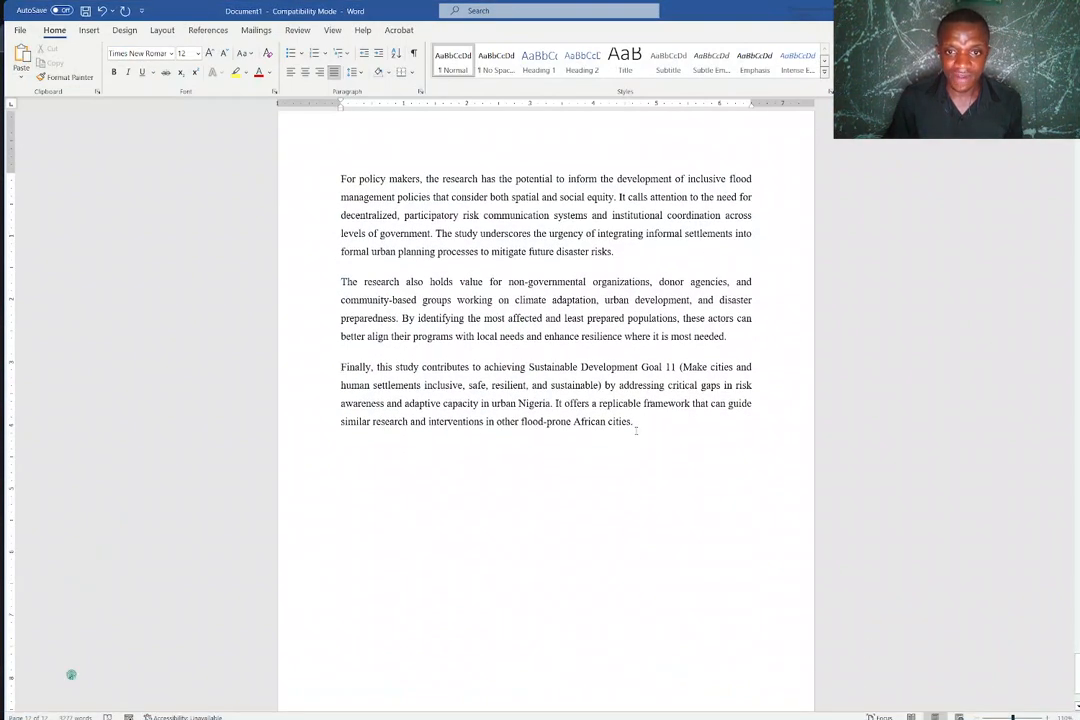
{"action": "key", "text": "shift+Return"}
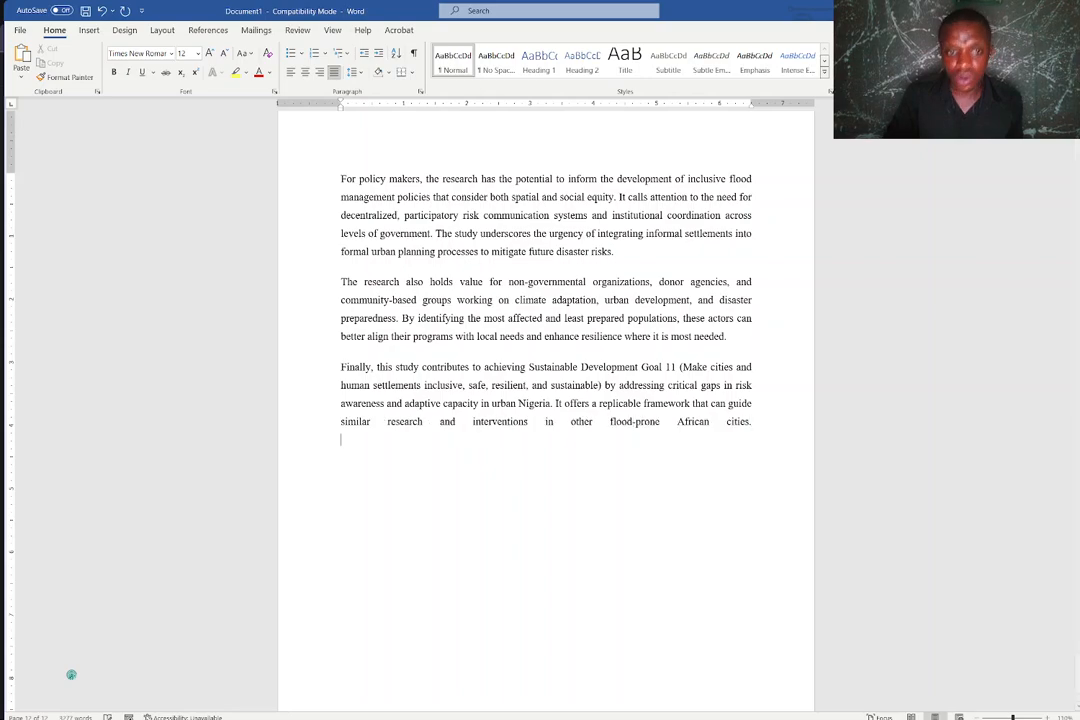
{"action": "key", "text": "BackSpace"}
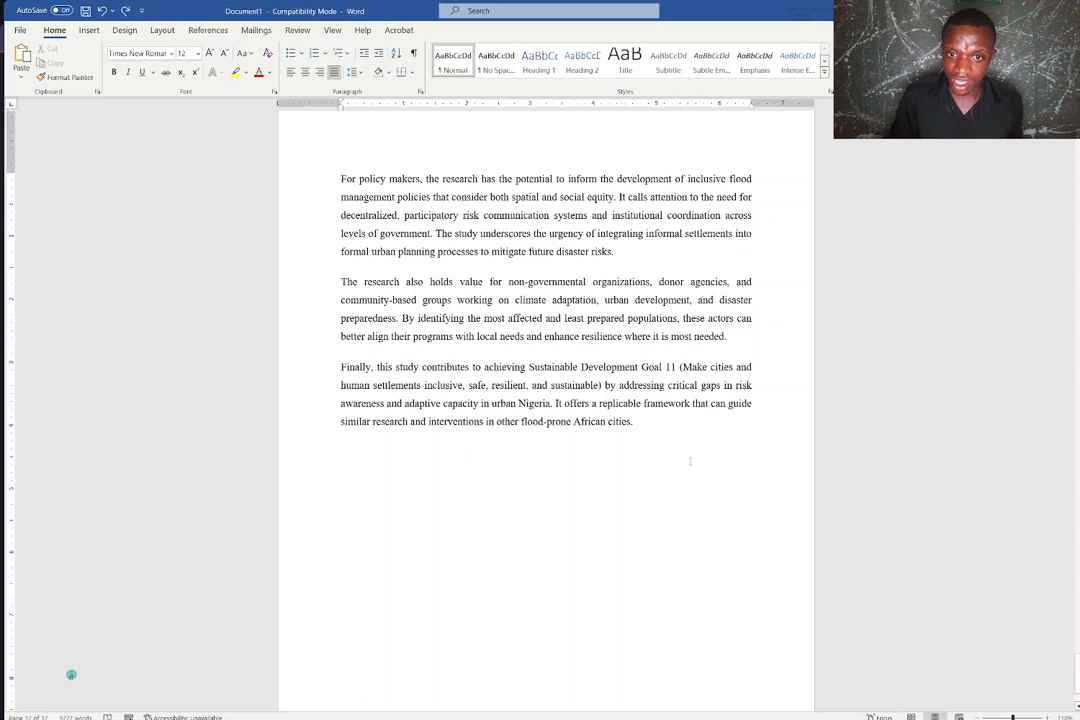
{"action": "key", "text": "Return"}
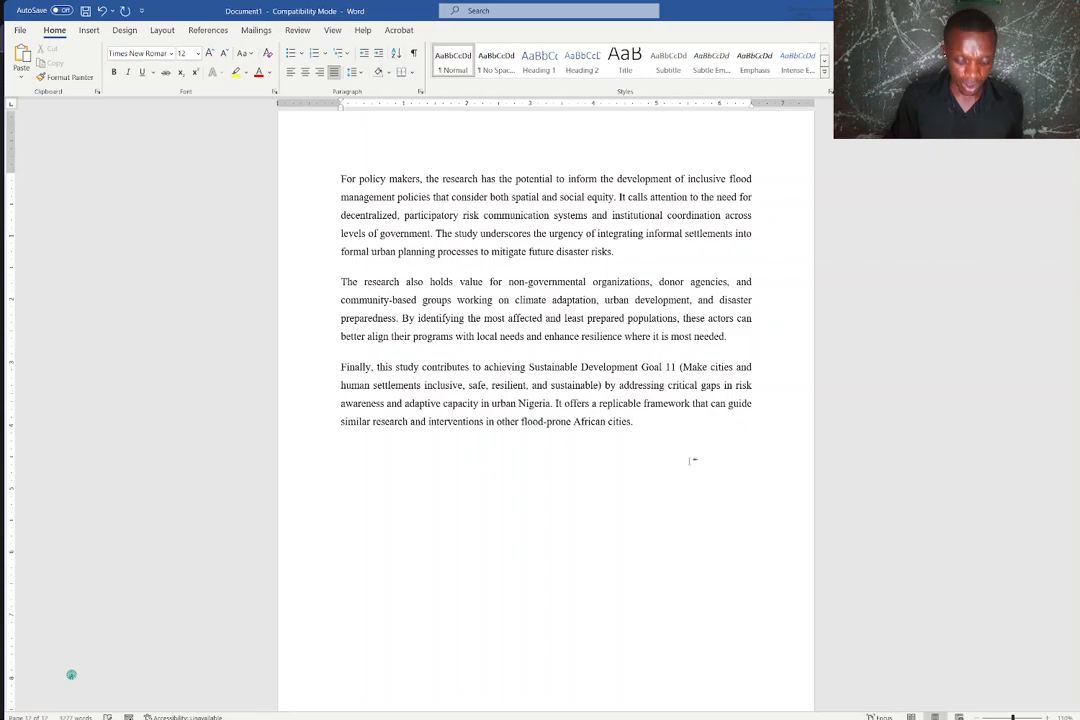
{"action": "key", "text": "ctrl+v"}
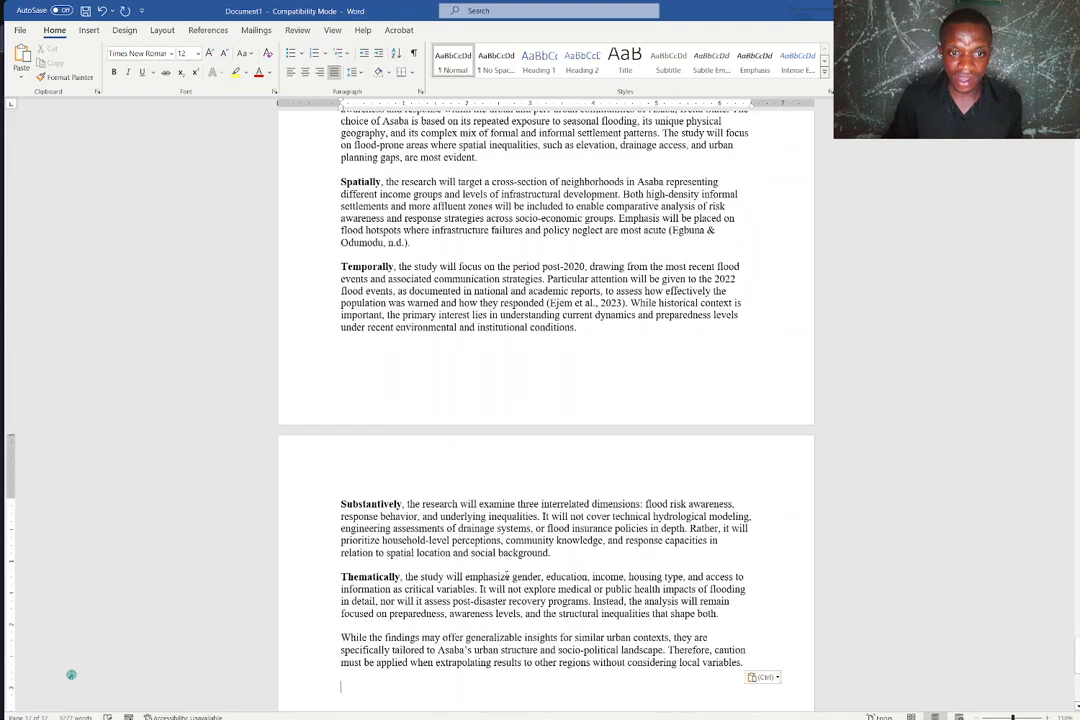
{"action": "left_click", "coordinate": [763, 677]}
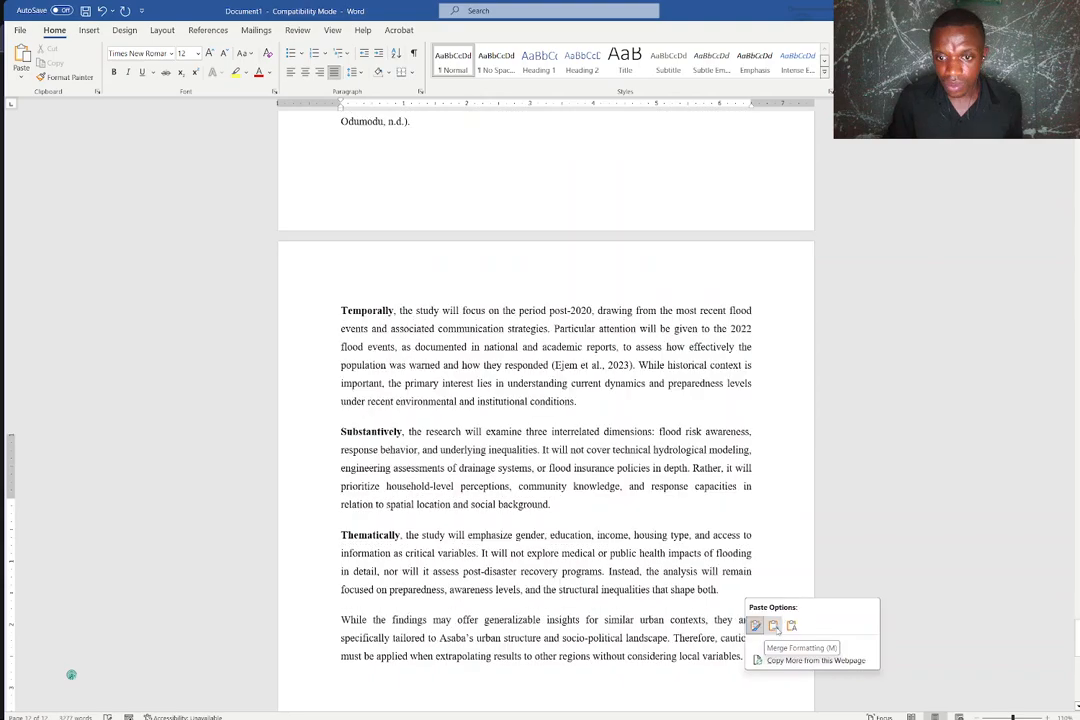
{"action": "left_click", "coordinate": [774, 627]}
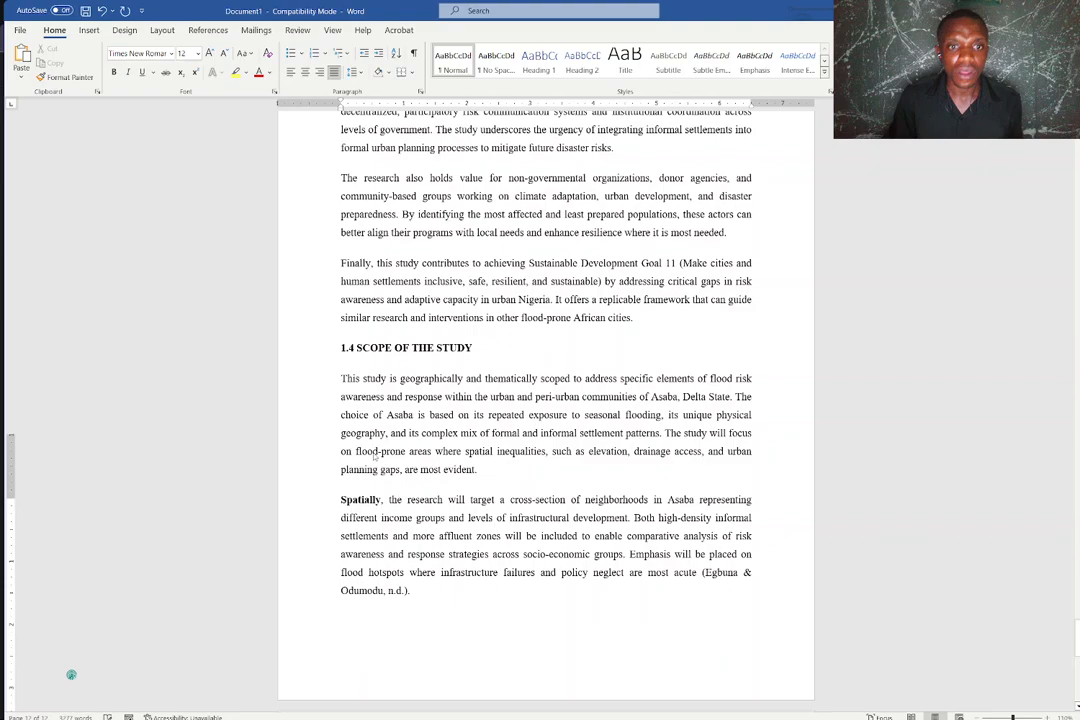
- Remove the bold formatting from the body text of Section 1.4, including the "Spatially", "Temporally", "Substantively" and "Thematically" lead words
{"action": "scroll", "coordinate": [373, 456], "scroll_direction": "up", "scroll_amount": 1}
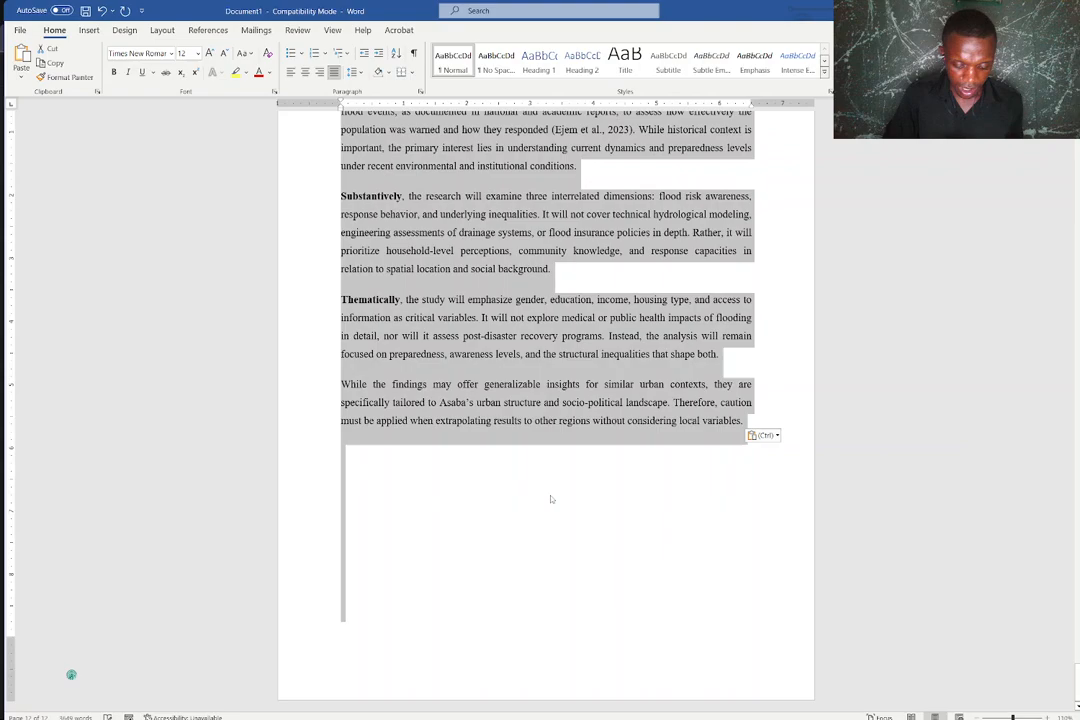
{"action": "key", "text": "ctrl+b"}
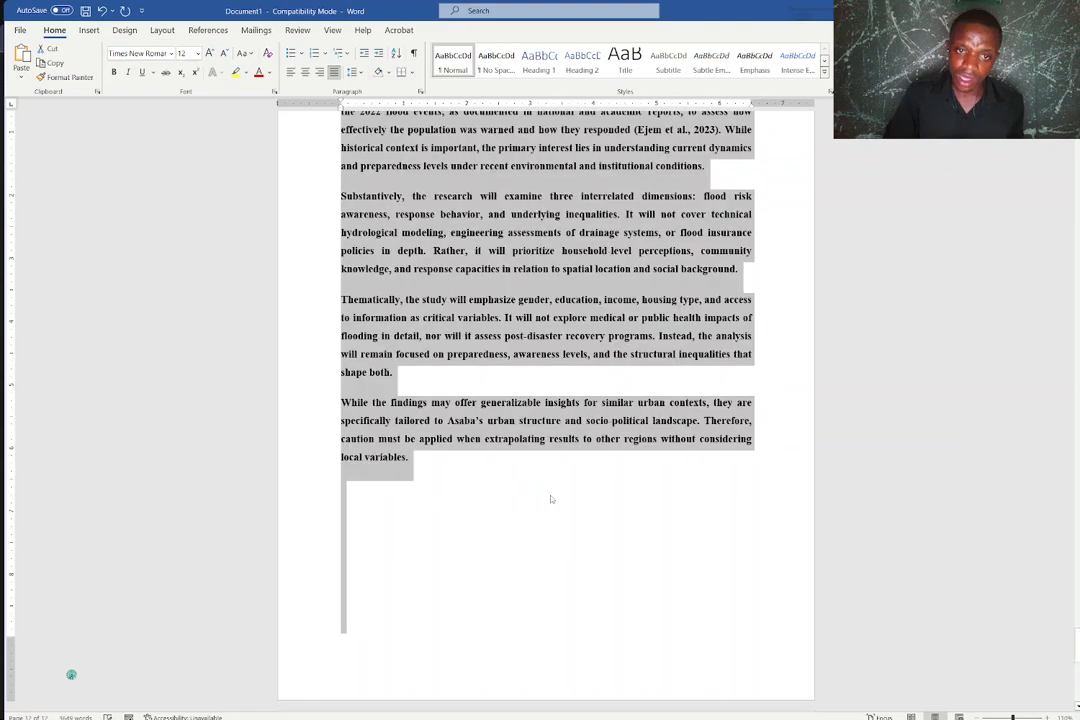
{"action": "key", "text": "ctrl+b"}
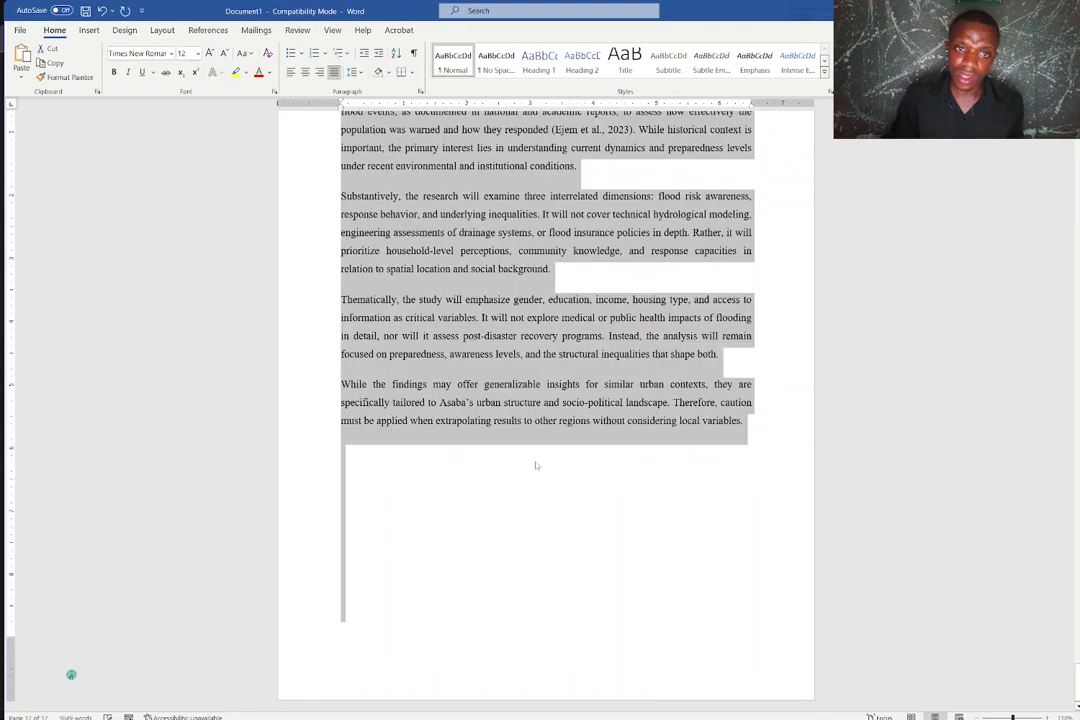
{"action": "scroll", "coordinate": [536, 465], "scroll_direction": "up", "scroll_amount": 9}
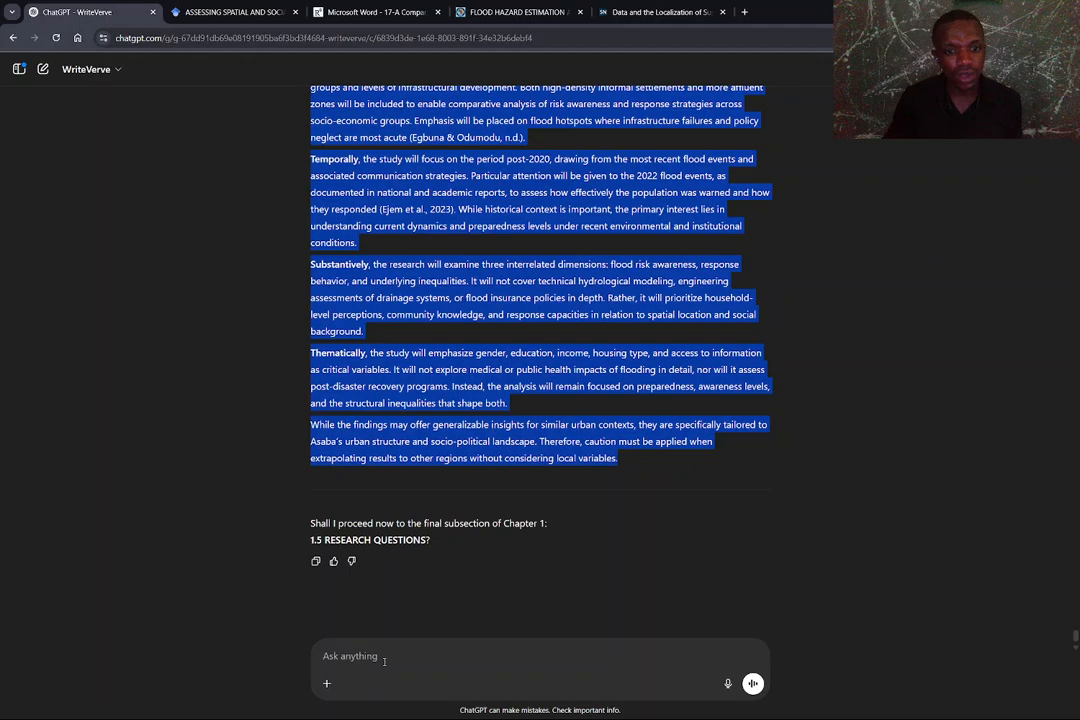
- Return to the WriteVerve chat in ChatGPT and send "go on" to generate Section 1.5, Research Questions
{"action": "left_click", "coordinate": [383, 661]}
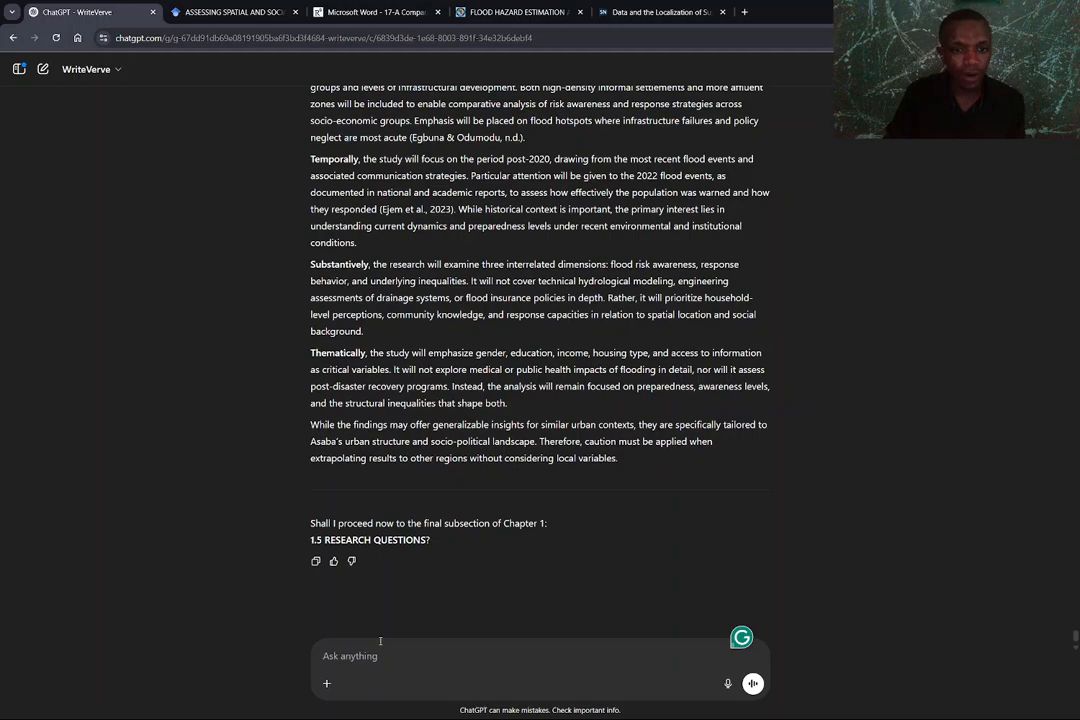
{"action": "type", "text": "g"}
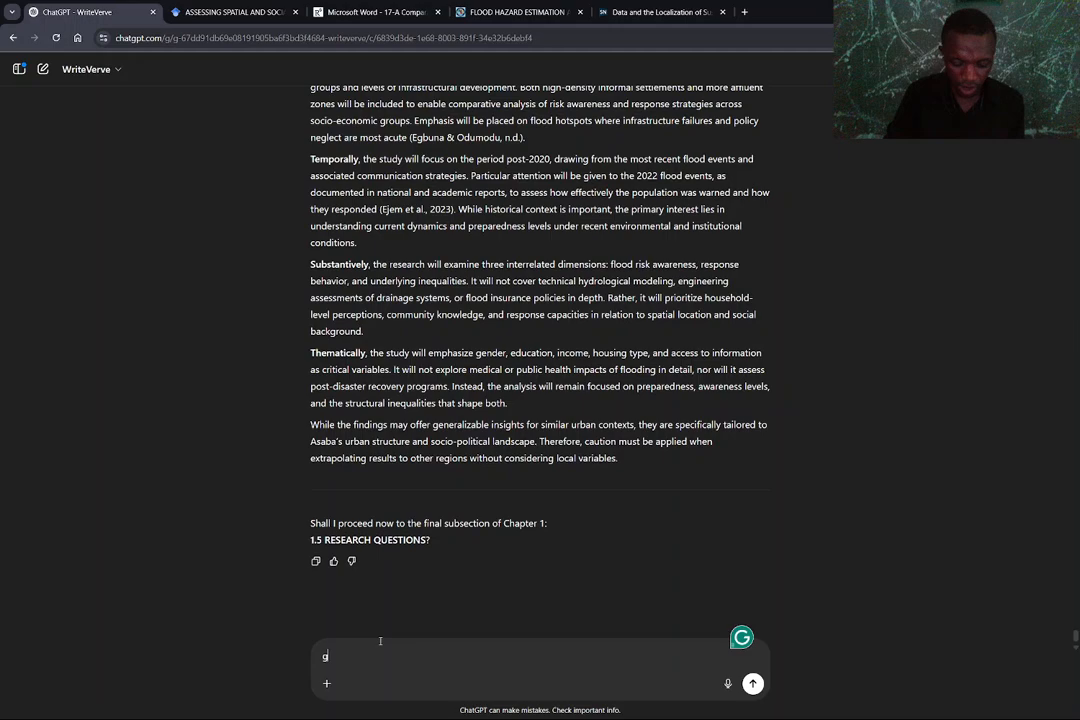
{"action": "type", "text": "o on"}
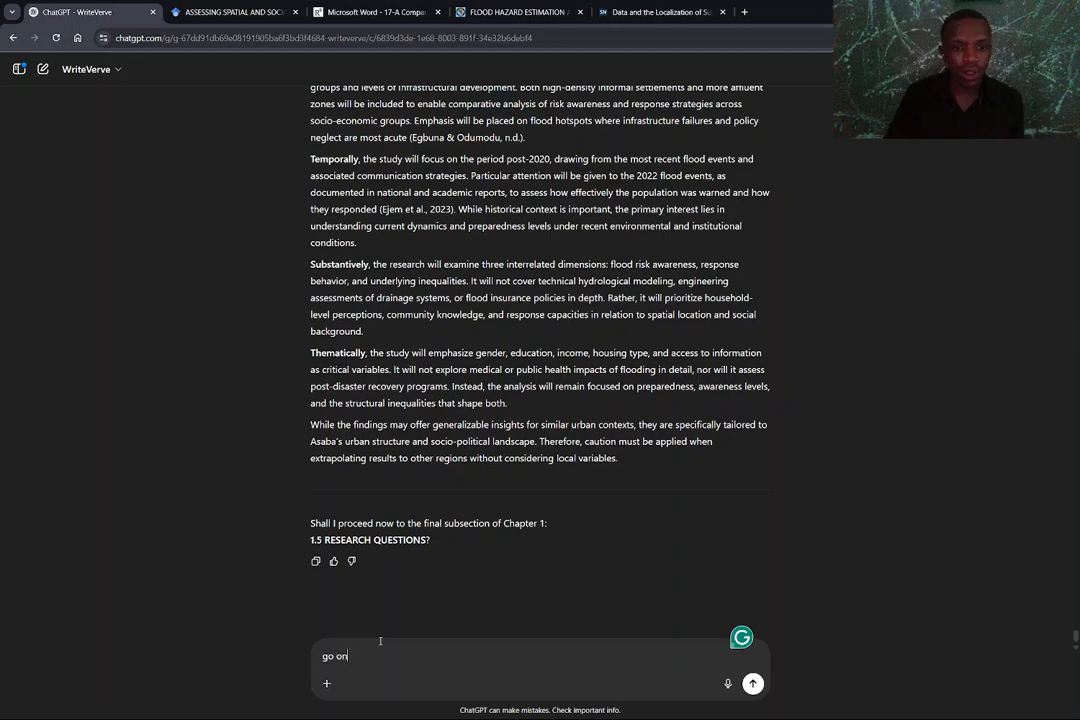
{"action": "key", "text": "Return"}
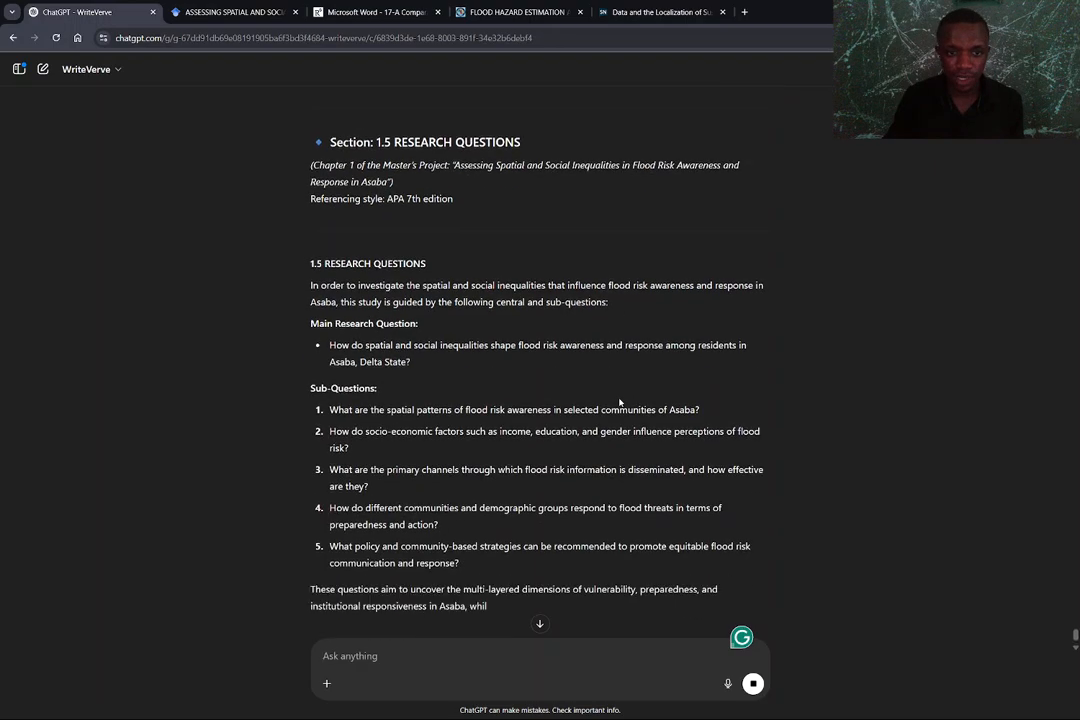
- Copy the generated section from the "1.5 RESEARCH QUESTIONS" heading through its closing "These questions aim" paragraph
{"action": "scroll", "coordinate": [620, 404], "scroll_direction": "up", "scroll_amount": 2}
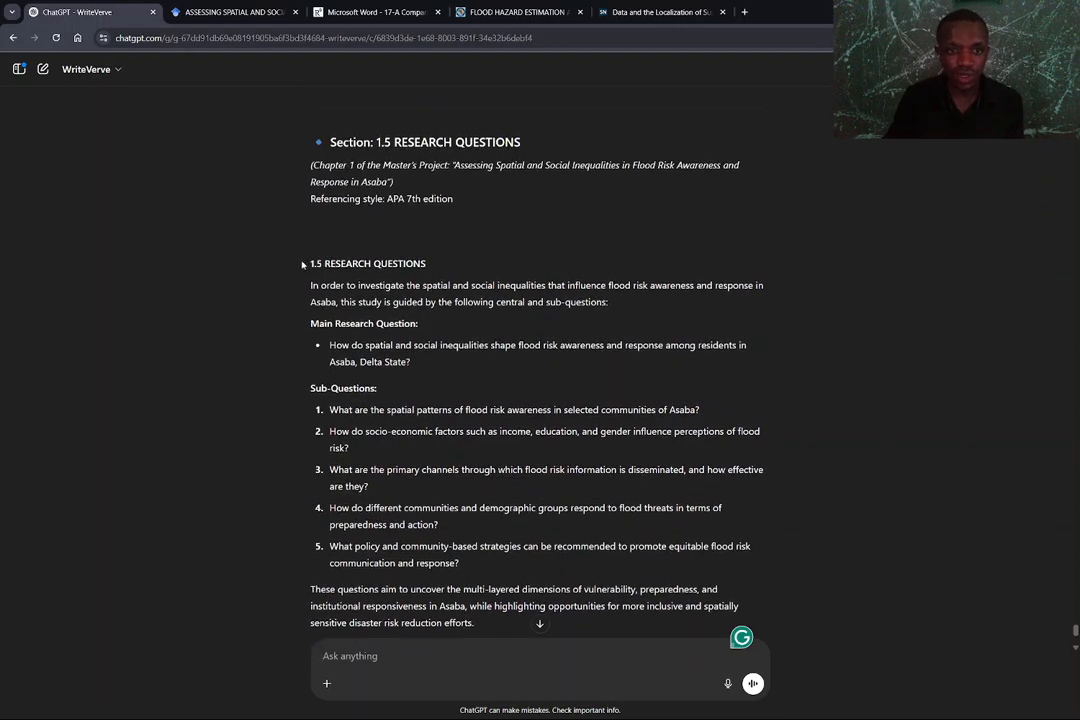
{"action": "left_click_drag", "start_coordinate": [307, 264], "coordinate": [558, 431]}
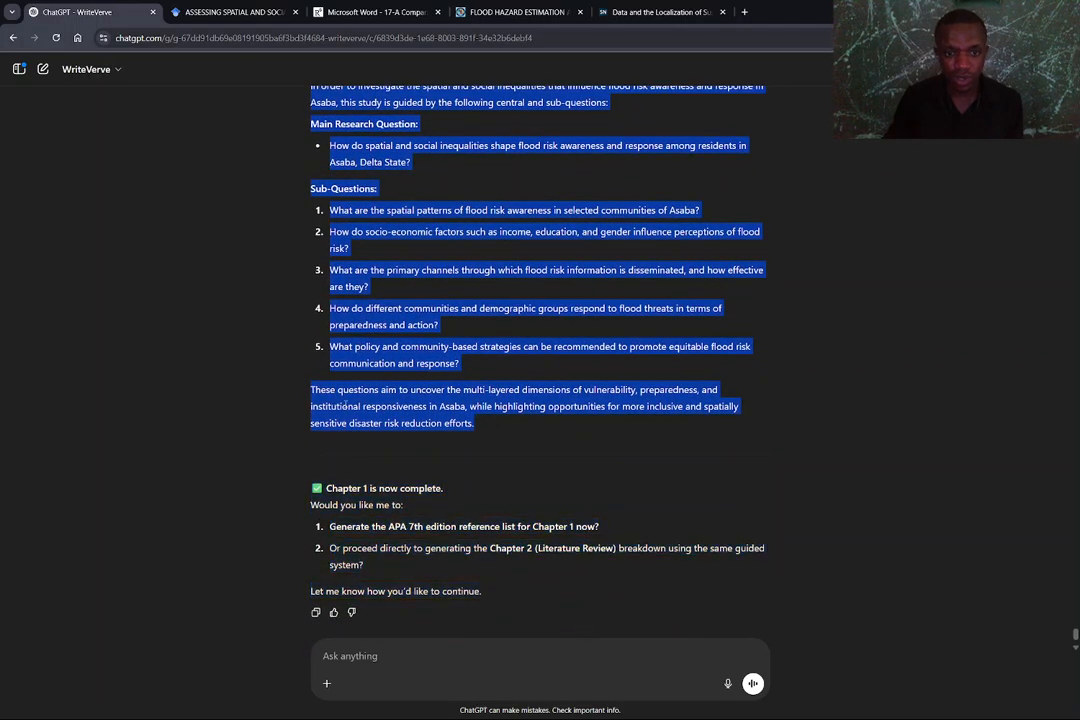
{"action": "right_click", "coordinate": [350, 420]}
{"action": "left_click", "coordinate": [362, 433]}
- Switch to Document1 in Word and paste Section 1.5 below the last paragraph of Section 1.4, using Merge Formatting
{"action": "mouse_move", "coordinate": [818, 705]}
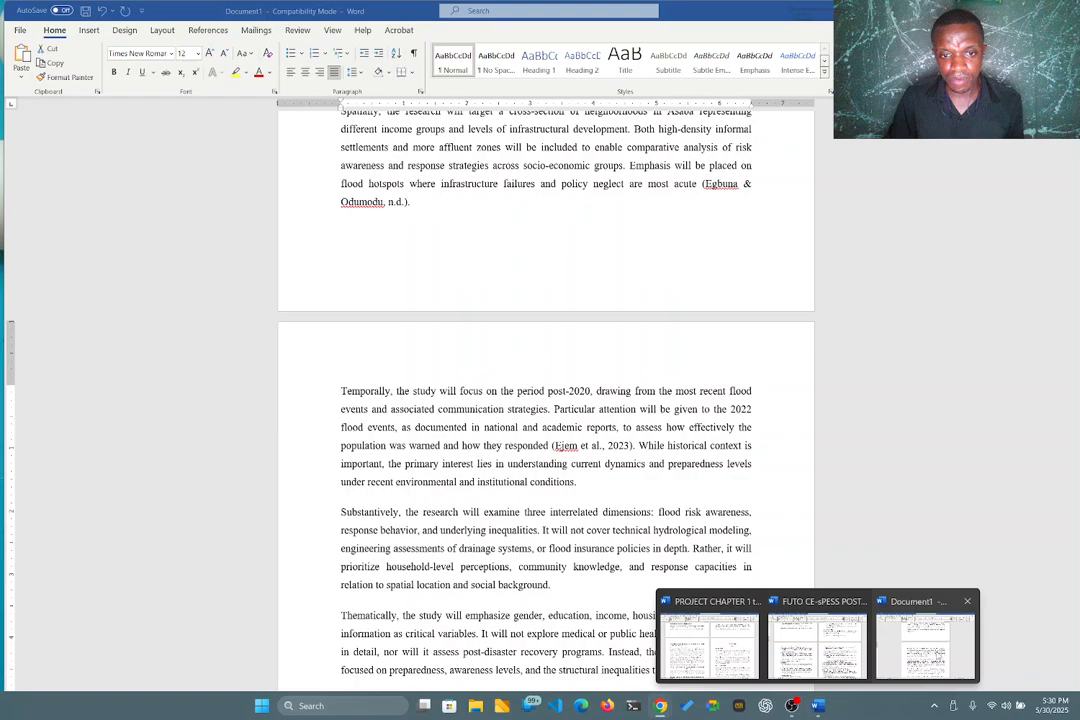
{"action": "left_click", "coordinate": [894, 649]}
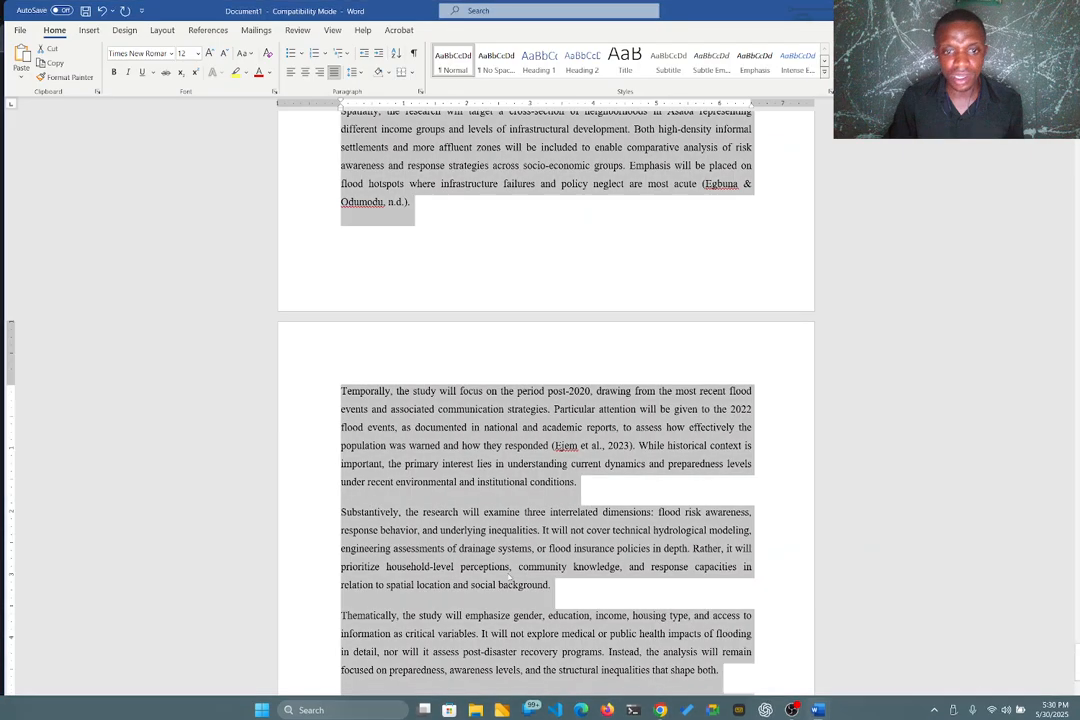
{"action": "scroll", "coordinate": [527, 586], "scroll_direction": "down", "scroll_amount": 5}
{"action": "left_click", "coordinate": [438, 489]}
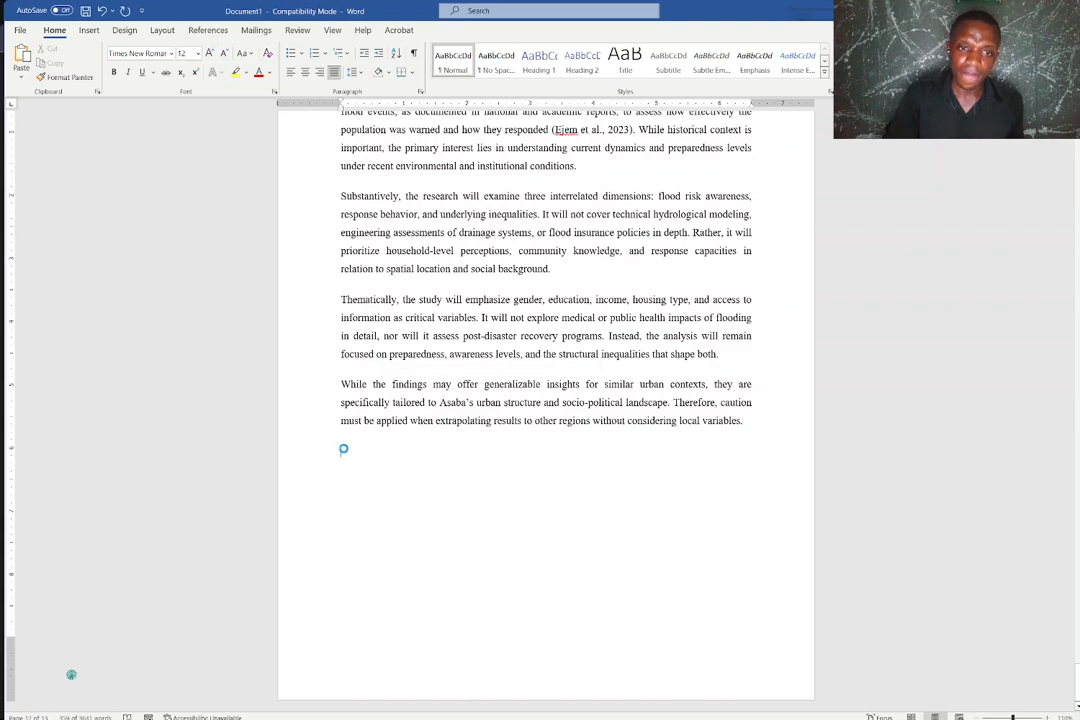
{"action": "key", "text": "ctrl+v"}
{"action": "left_click", "coordinate": [565, 677]}
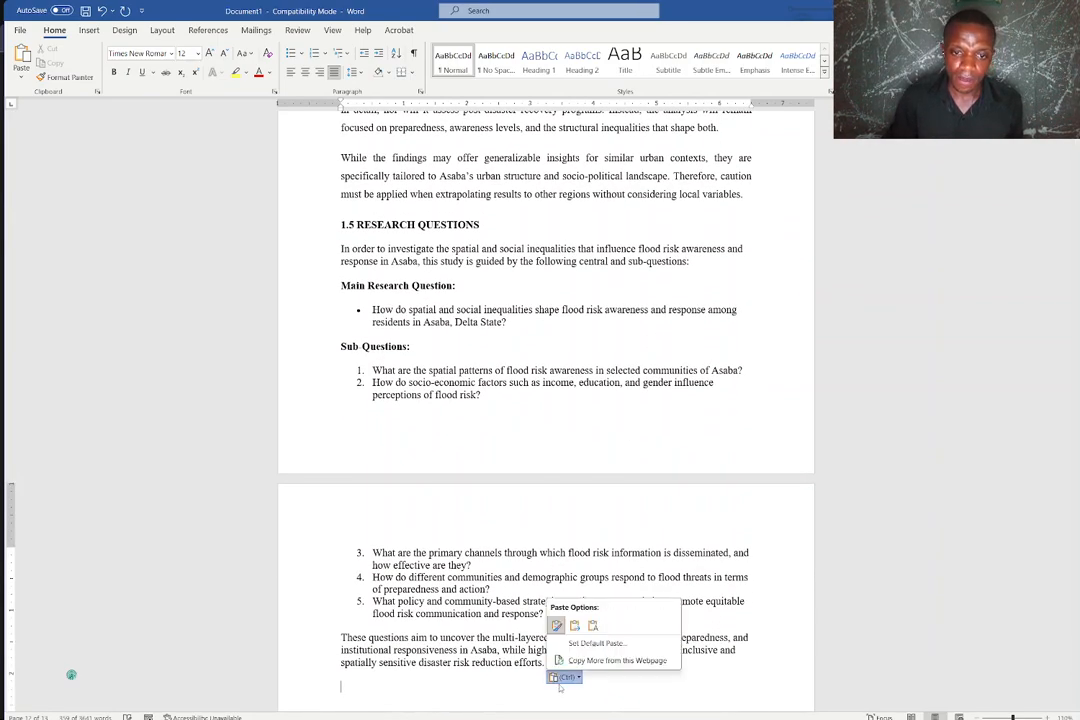
{"action": "left_click", "coordinate": [557, 625]}
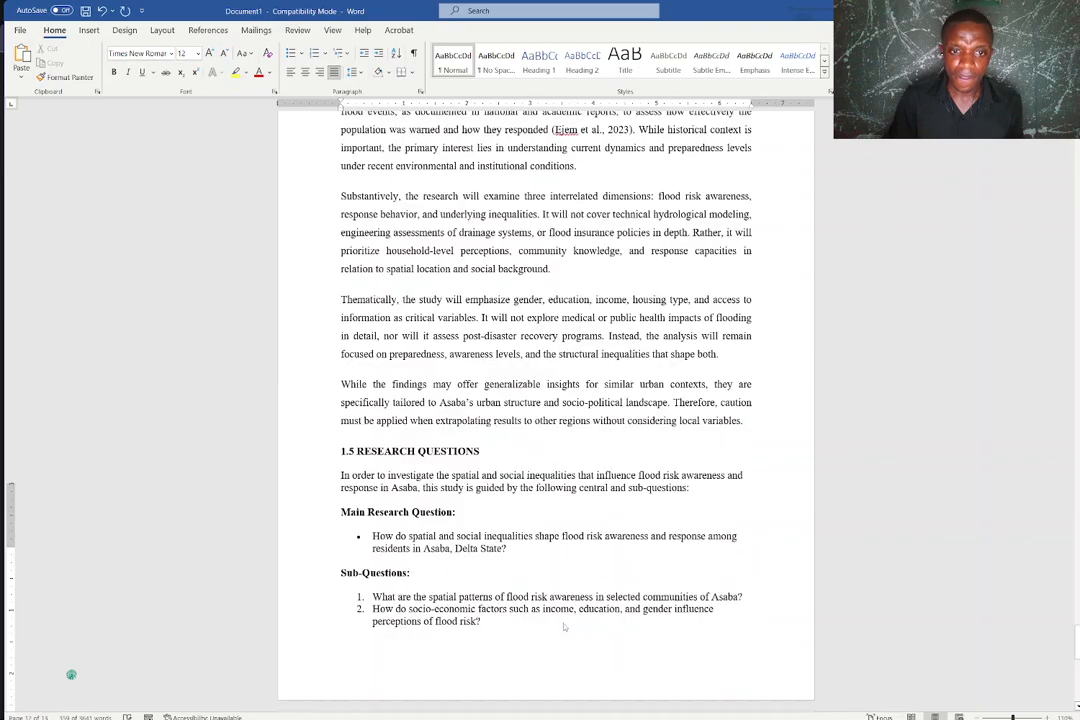
- Review the assembled Chapter 1, from the pasted Section 1.5 back to the introduction and on to the Key Concepts subsection
{"action": "scroll", "coordinate": [488, 492], "scroll_direction": "up", "scroll_amount": 2}
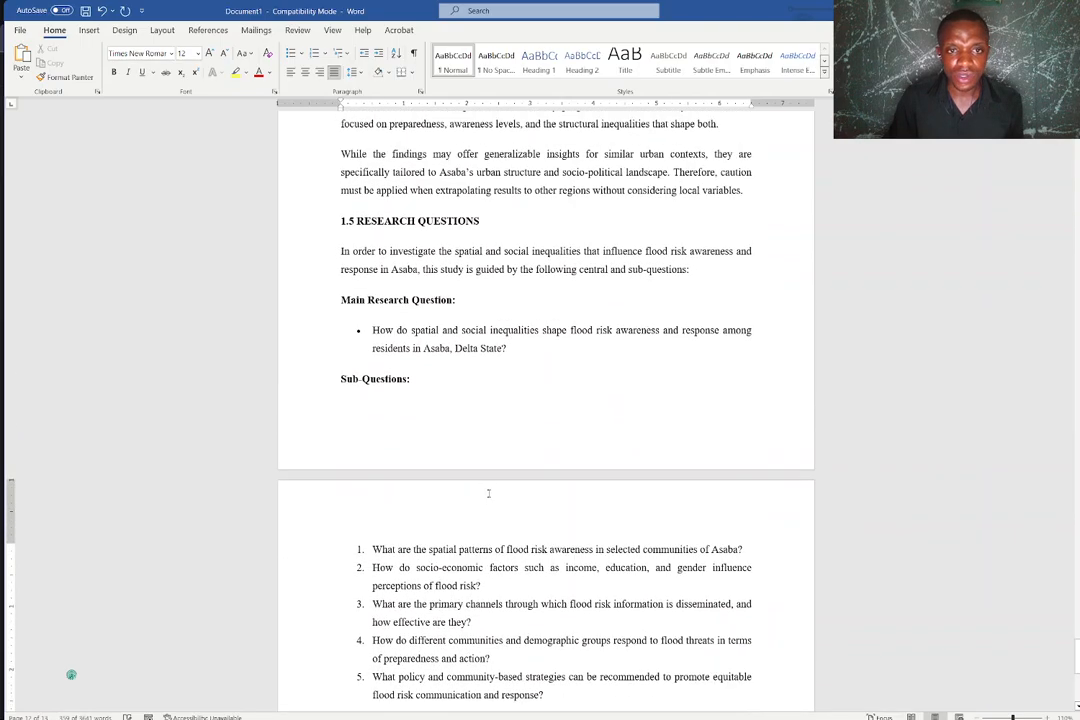
{"action": "scroll", "coordinate": [488, 492], "scroll_direction": "down", "scroll_amount": 5}
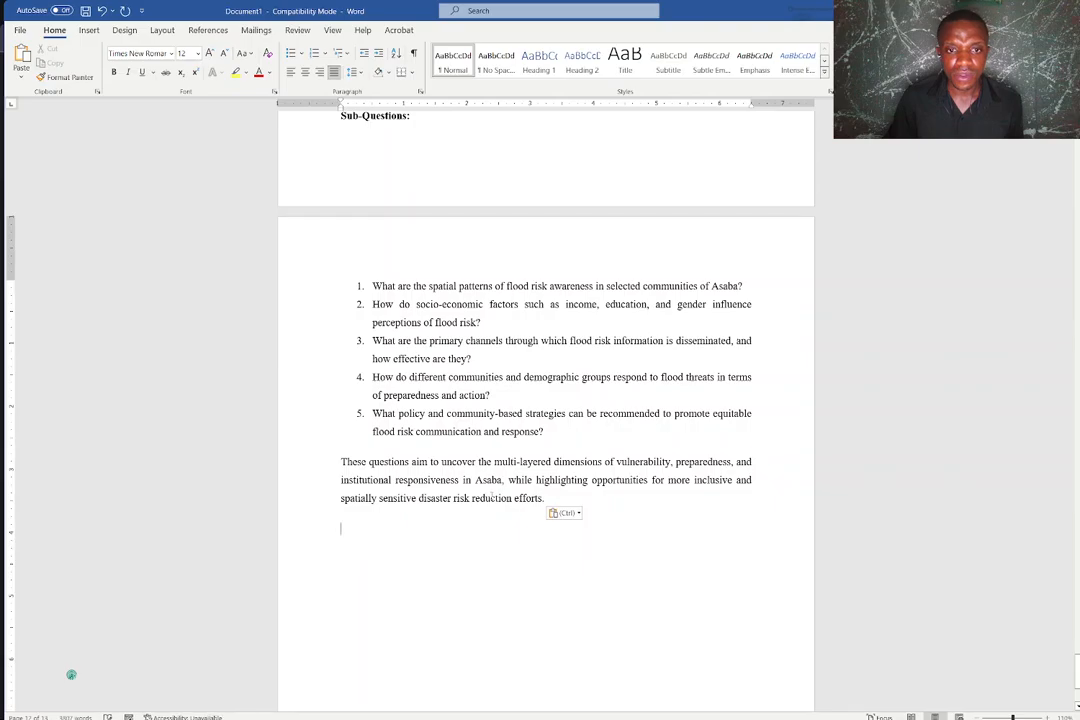
{"action": "scroll", "coordinate": [469, 418], "scroll_direction": "up", "scroll_amount": 20}
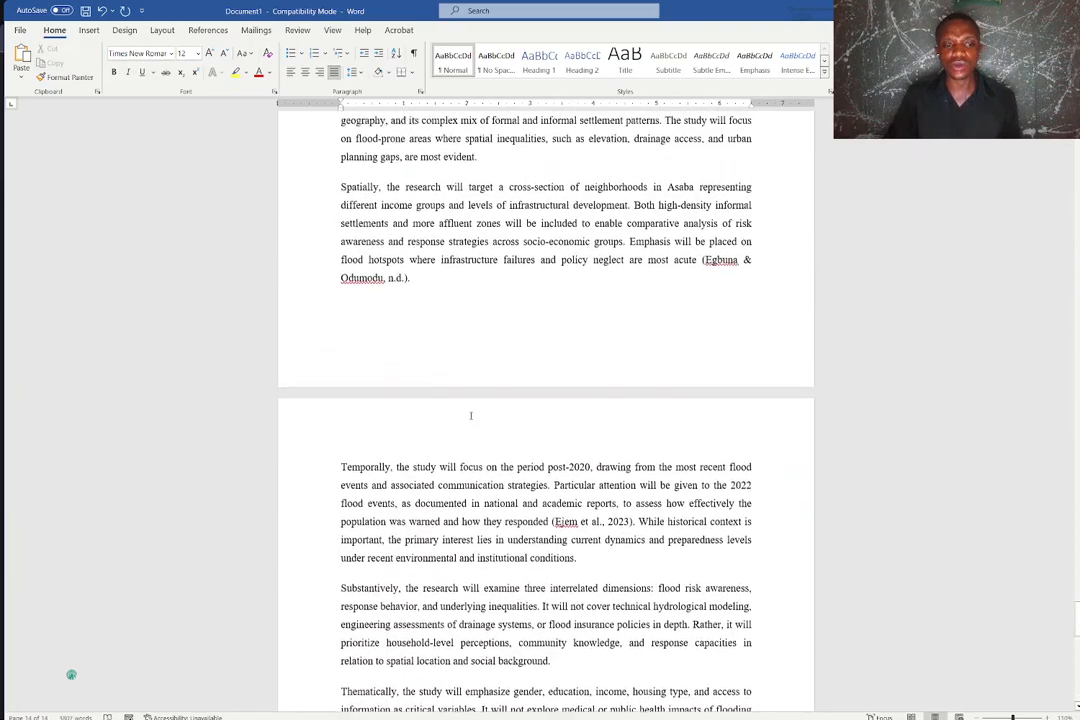
{"action": "scroll", "coordinate": [475, 406], "scroll_direction": "up", "scroll_amount": 15}
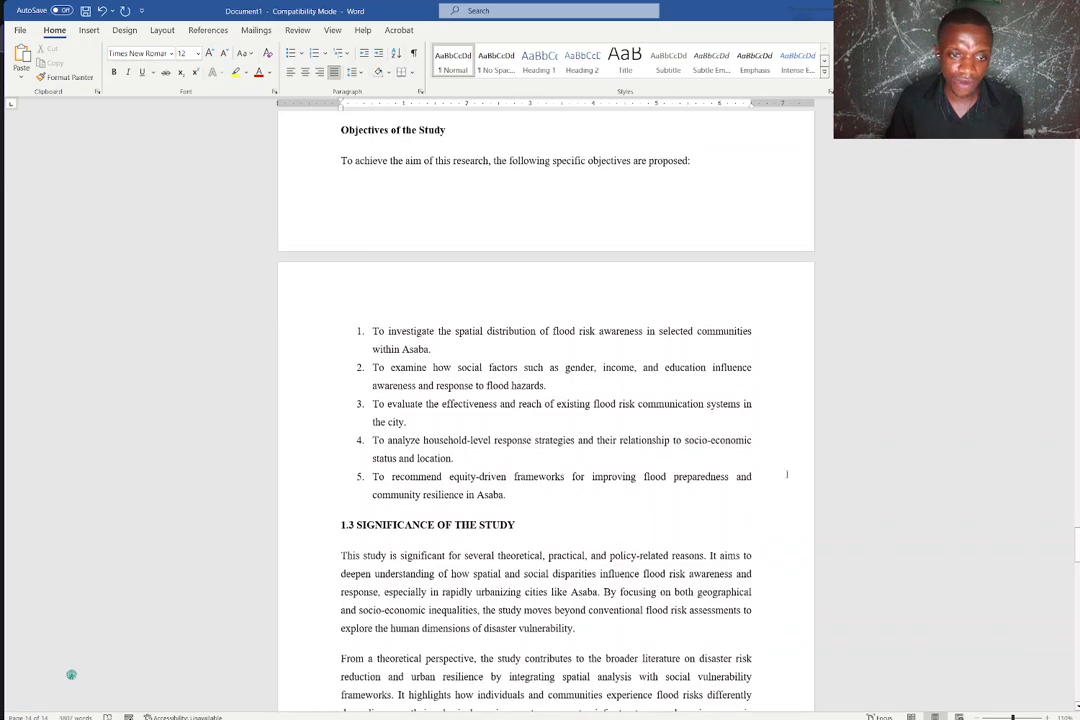
{"action": "scroll", "coordinate": [337, 207], "scroll_direction": "up", "scroll_amount": 12}
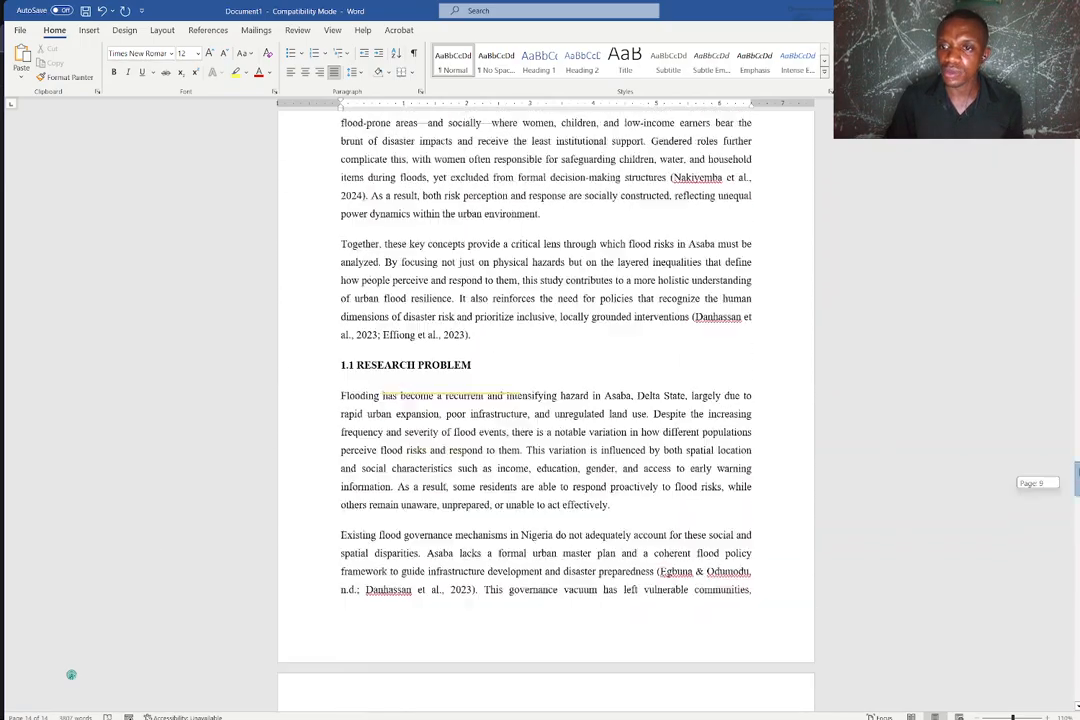
{"action": "scroll", "coordinate": [337, 207], "scroll_direction": "down", "scroll_amount": 15}
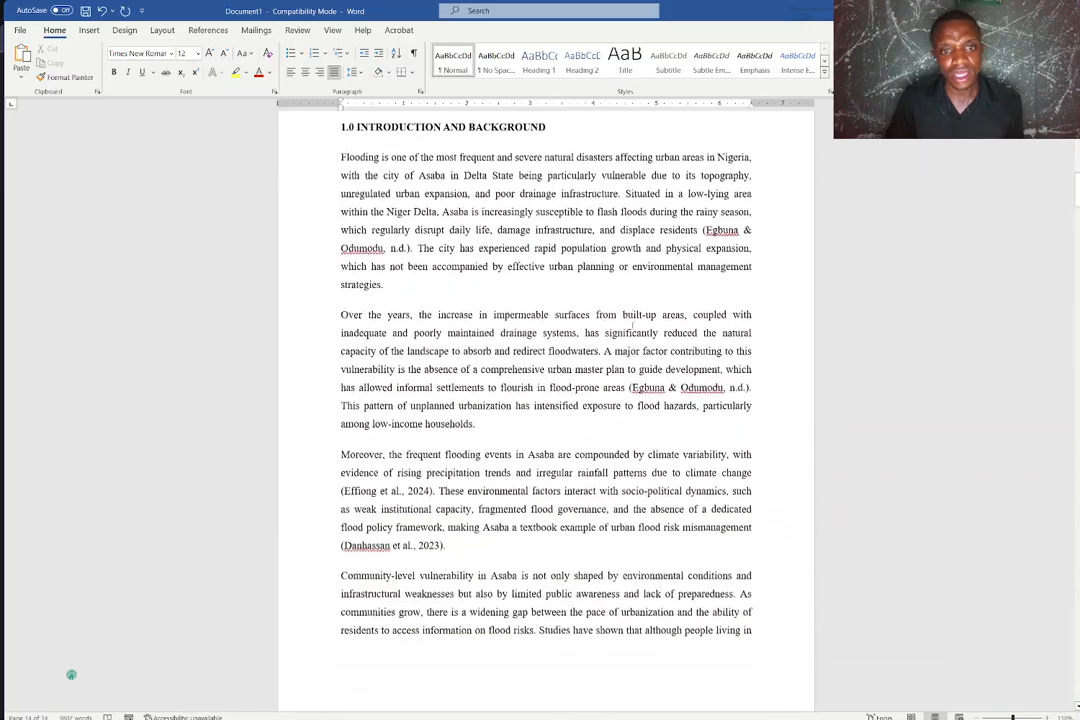
{"action": "scroll", "coordinate": [637, 325], "scroll_direction": "down", "scroll_amount": 15}
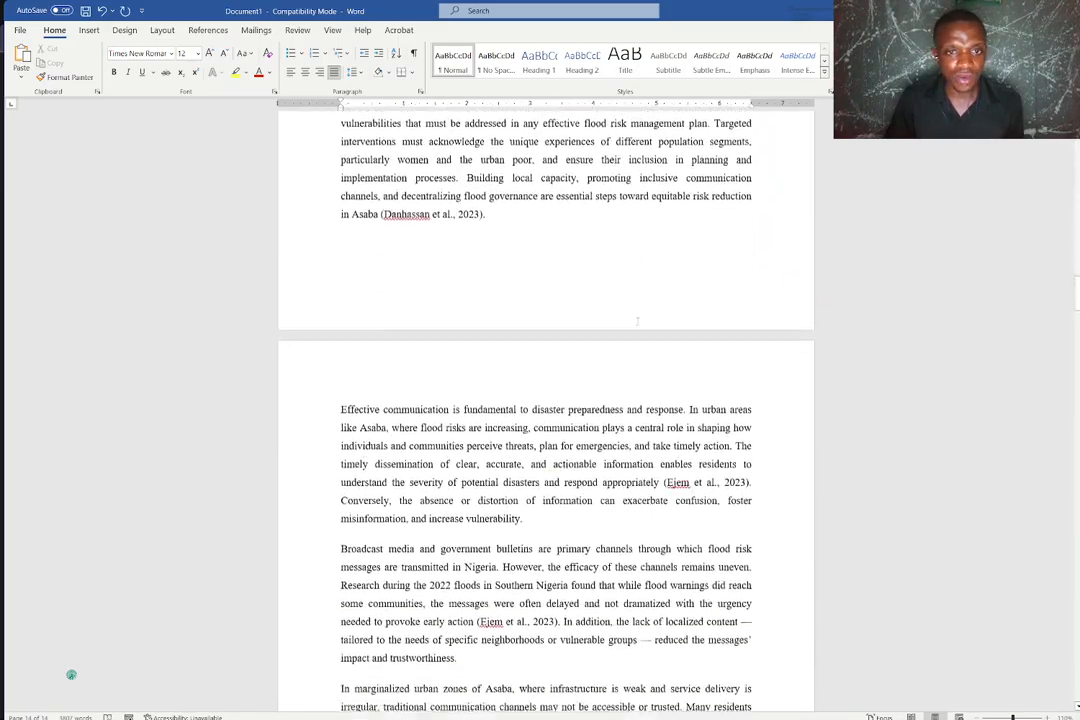
{"action": "scroll", "coordinate": [637, 320], "scroll_direction": "down", "scroll_amount": 10}
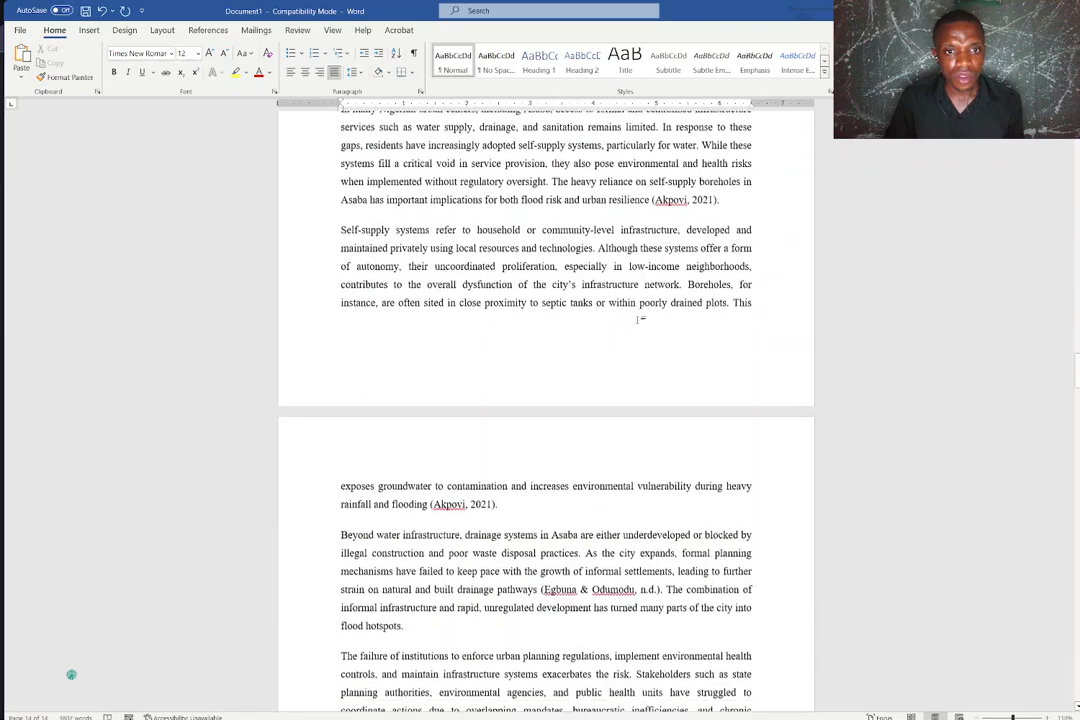
{"action": "scroll", "coordinate": [637, 318], "scroll_direction": "down", "scroll_amount": 5}
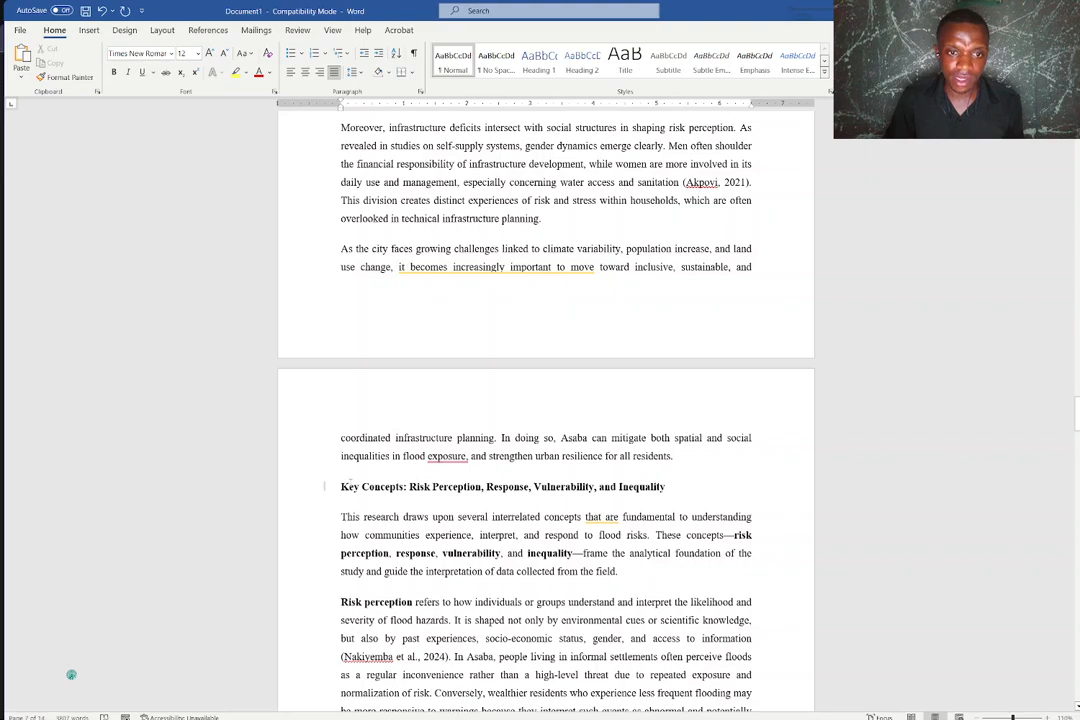
- Delete the whole Key Concepts subsection, from its heading through the "Together, these key concepts" paragraph above 1.1 RESEARCH PROBLEM
{"action": "left_click_drag", "start_coordinate": [461, 655], "coordinate": [597, 700]}
{"action": "left_click", "coordinate": [720, 372]}
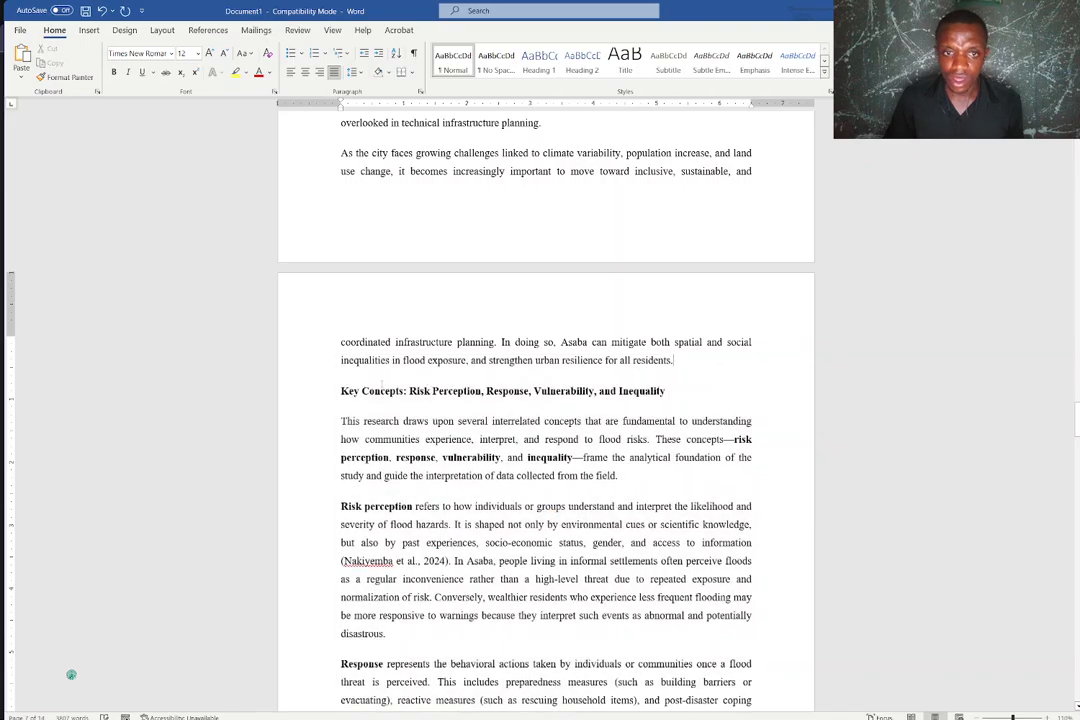
{"action": "key", "text": "ctrl+v"}
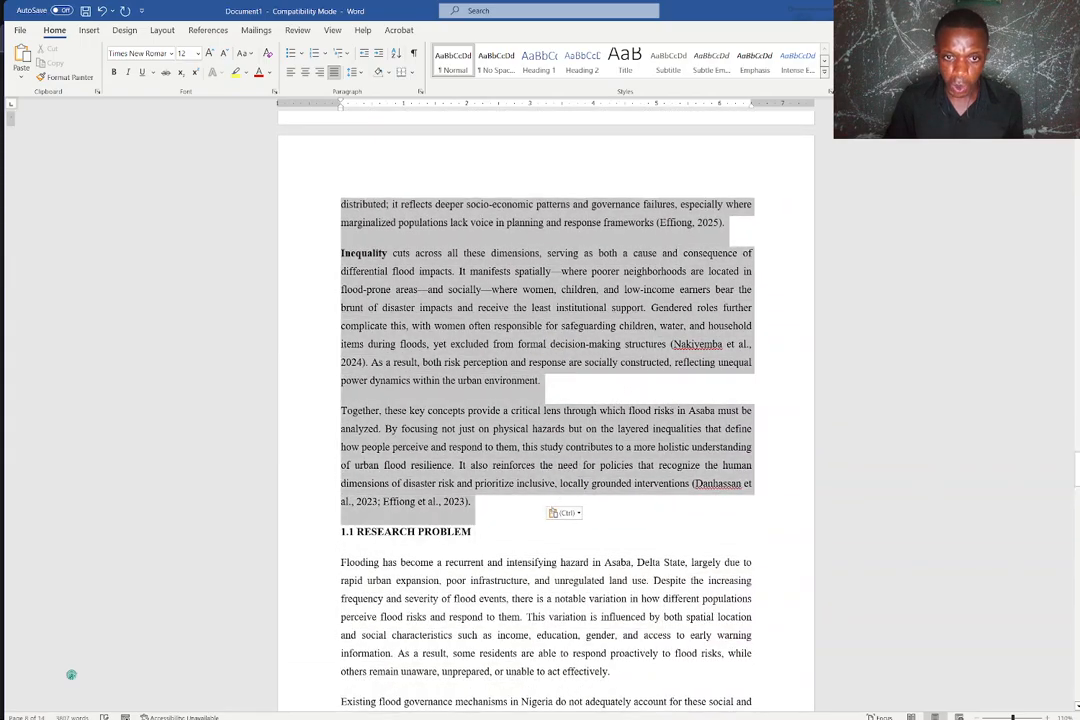
{"action": "left_click_drag", "start_coordinate": [552, 512], "coordinate": [552, 512]}
{"action": "key", "text": "BackSpace"}
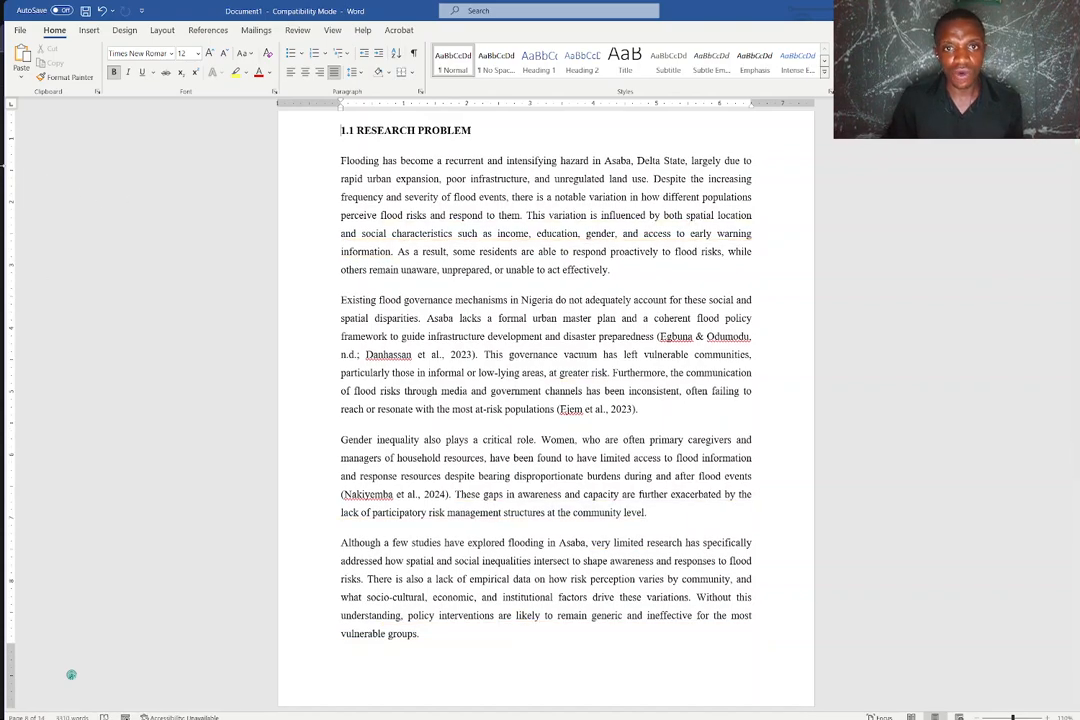
- Review the remaining introduction paragraphs on community vulnerability, spatial inequality, flood communication and self-supply systems for further text to cut
{"action": "scroll", "coordinate": [624, 316], "scroll_direction": "up", "scroll_amount": 20}
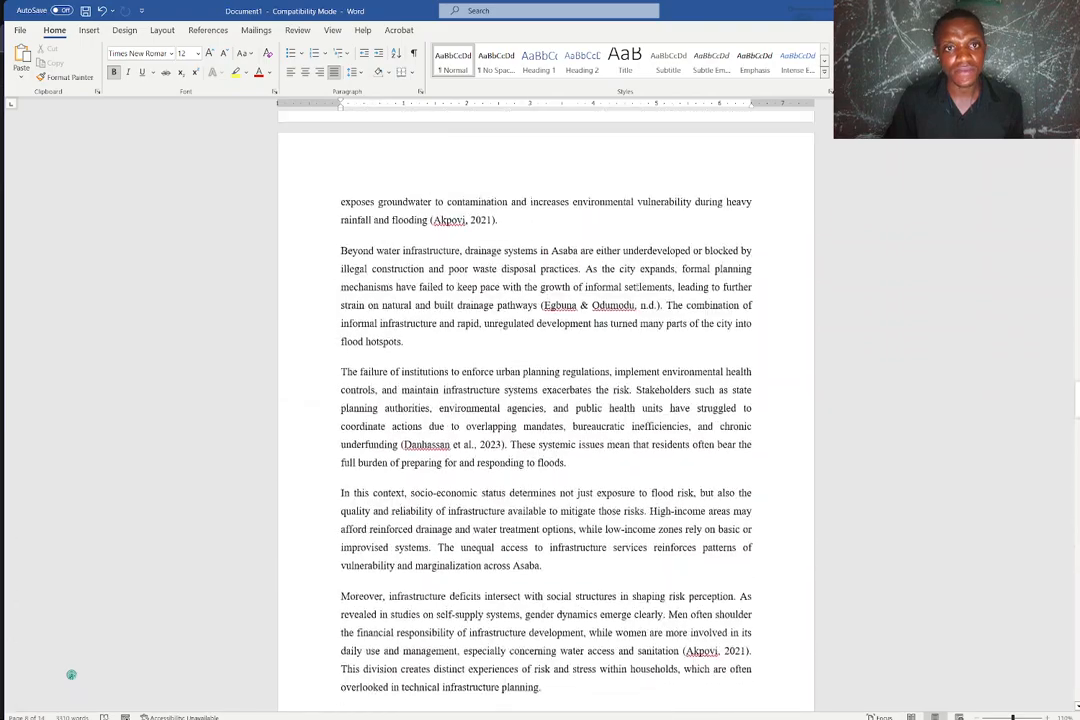
{"action": "scroll", "coordinate": [641, 285], "scroll_direction": "up", "scroll_amount": 15}
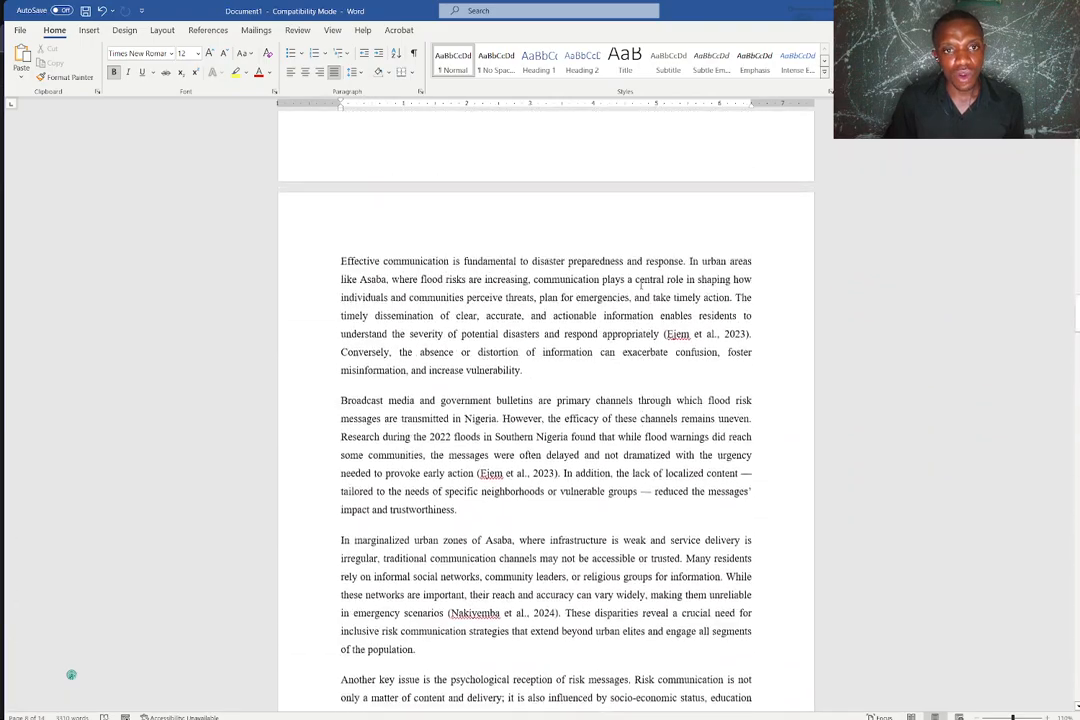
{"action": "scroll", "coordinate": [641, 285], "scroll_direction": "up", "scroll_amount": 15}
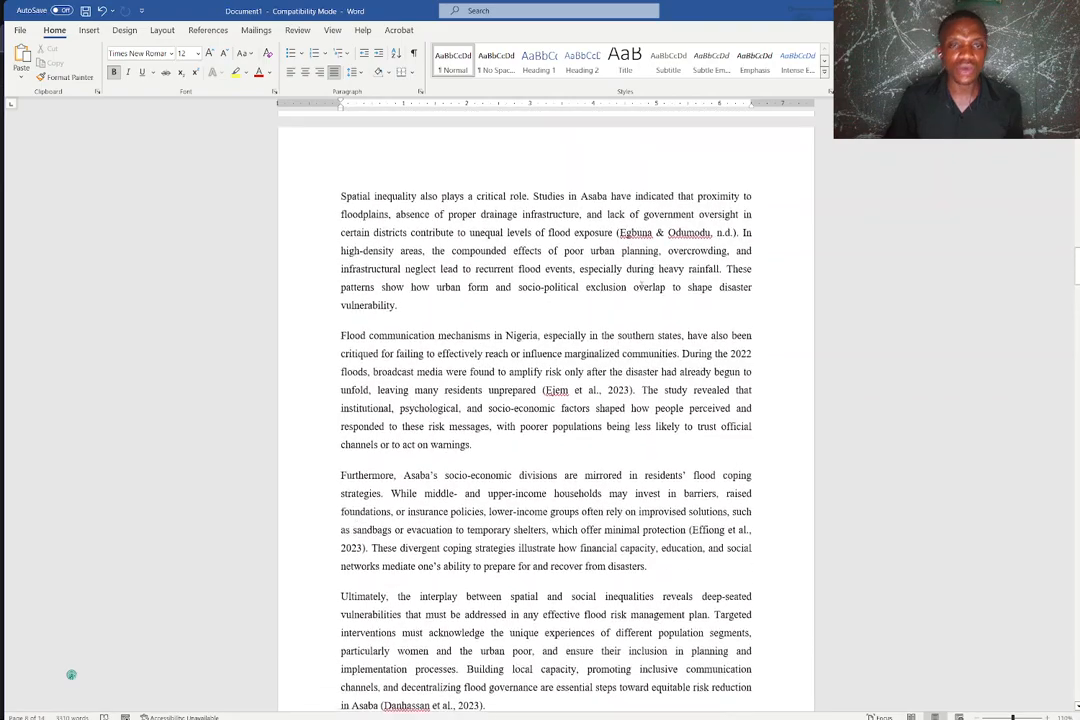
{"action": "scroll", "coordinate": [641, 285], "scroll_direction": "down", "scroll_amount": 4}
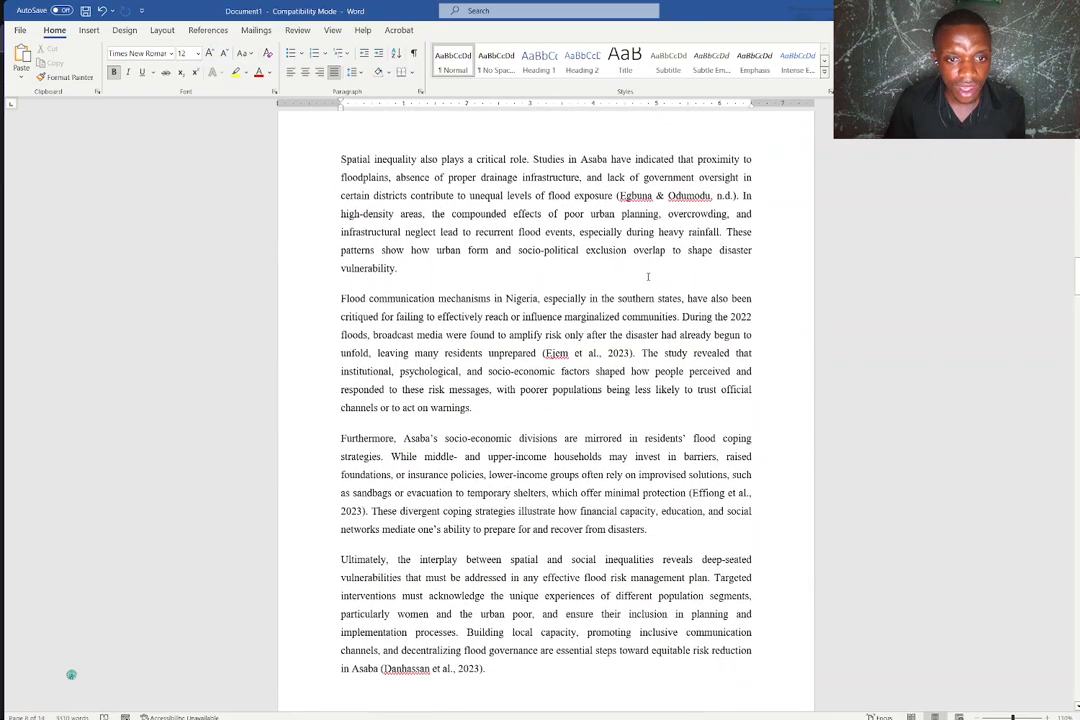
{"action": "scroll", "coordinate": [648, 276], "scroll_direction": "down", "scroll_amount": 12}
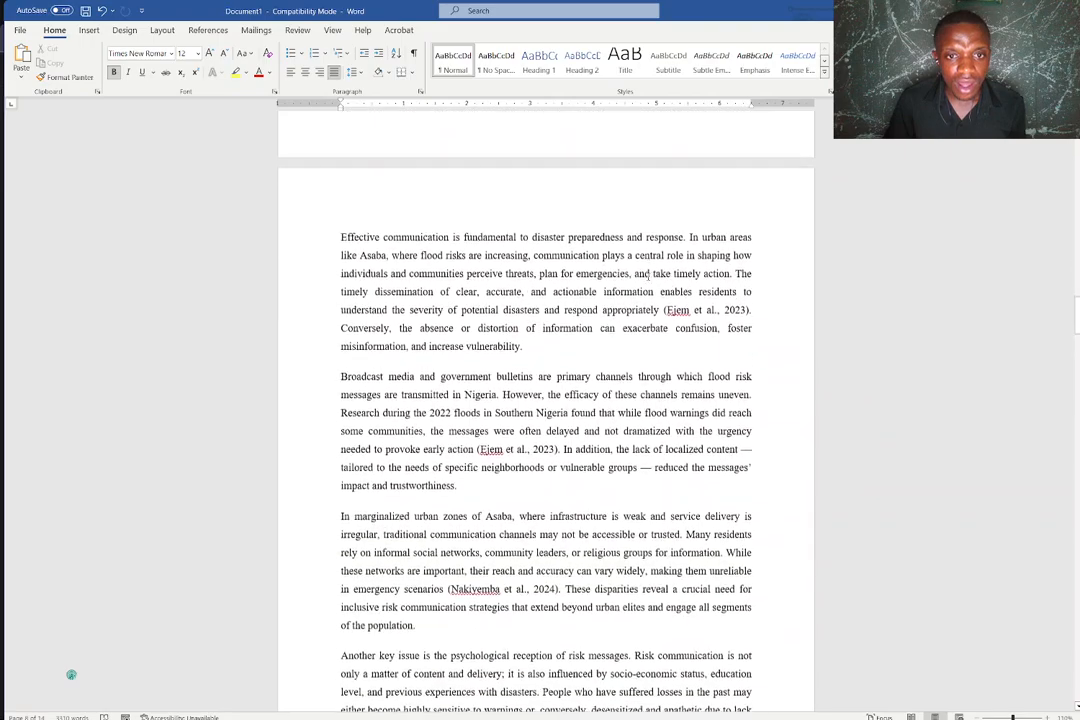
{"action": "scroll", "coordinate": [648, 274], "scroll_direction": "down", "scroll_amount": 1}
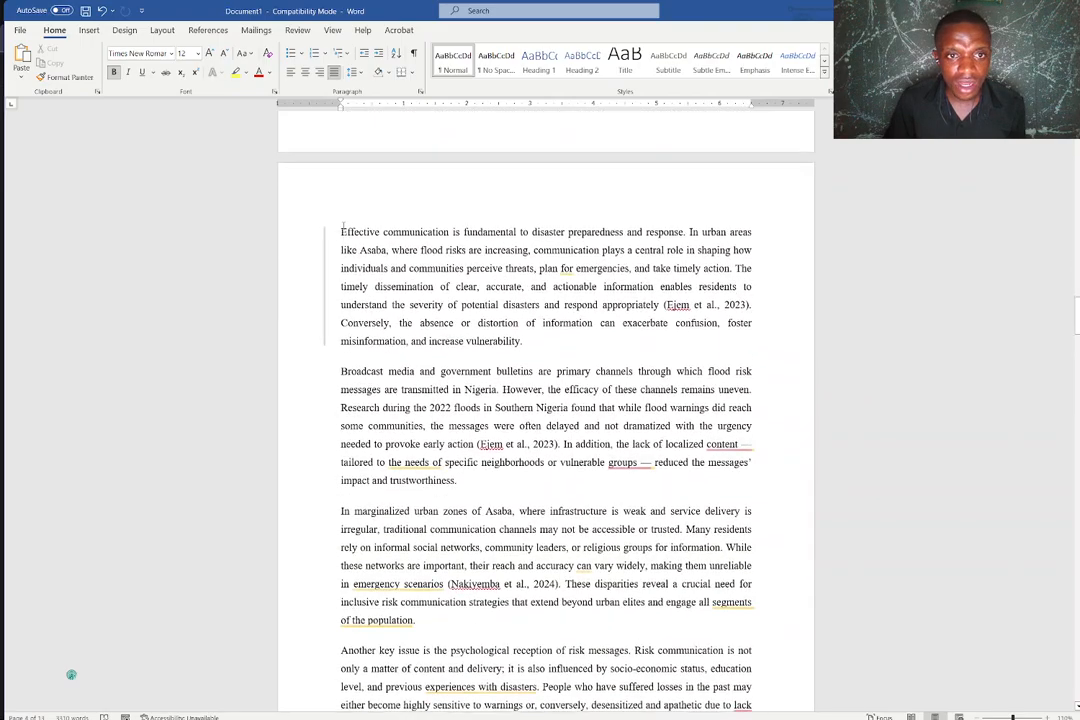
{"action": "scroll", "coordinate": [659, 263], "scroll_direction": "up", "scroll_amount": 20}
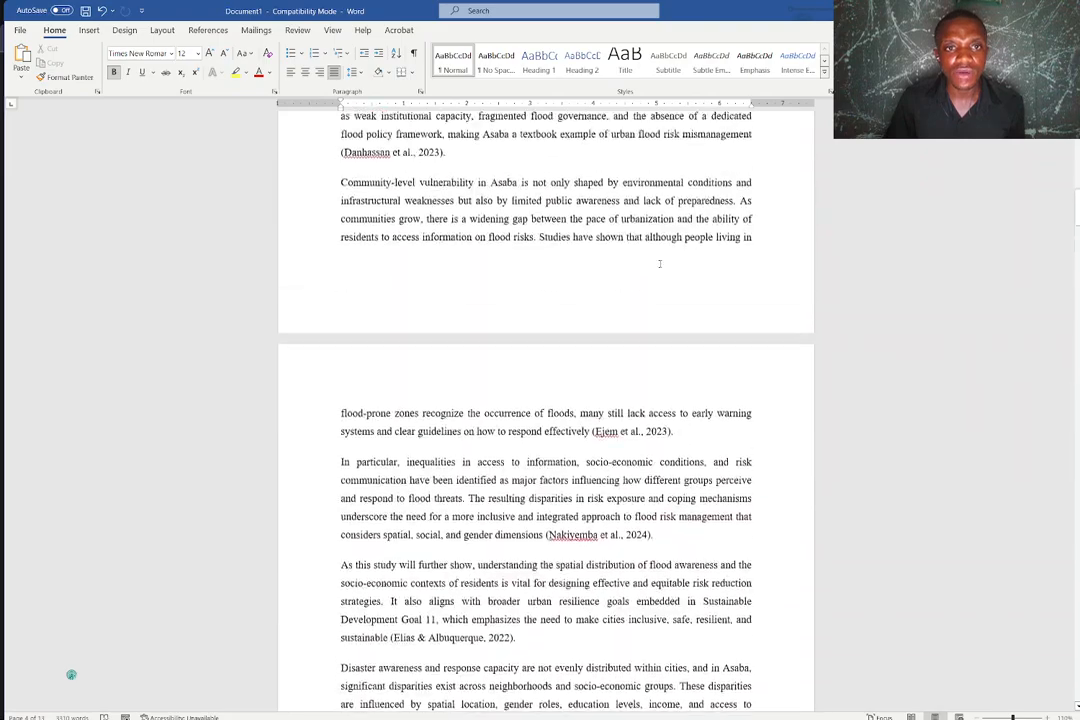
{"action": "scroll", "coordinate": [659, 263], "scroll_direction": "up", "scroll_amount": 18}
{"action": "scroll", "coordinate": [659, 263], "scroll_direction": "down", "scroll_amount": 19}
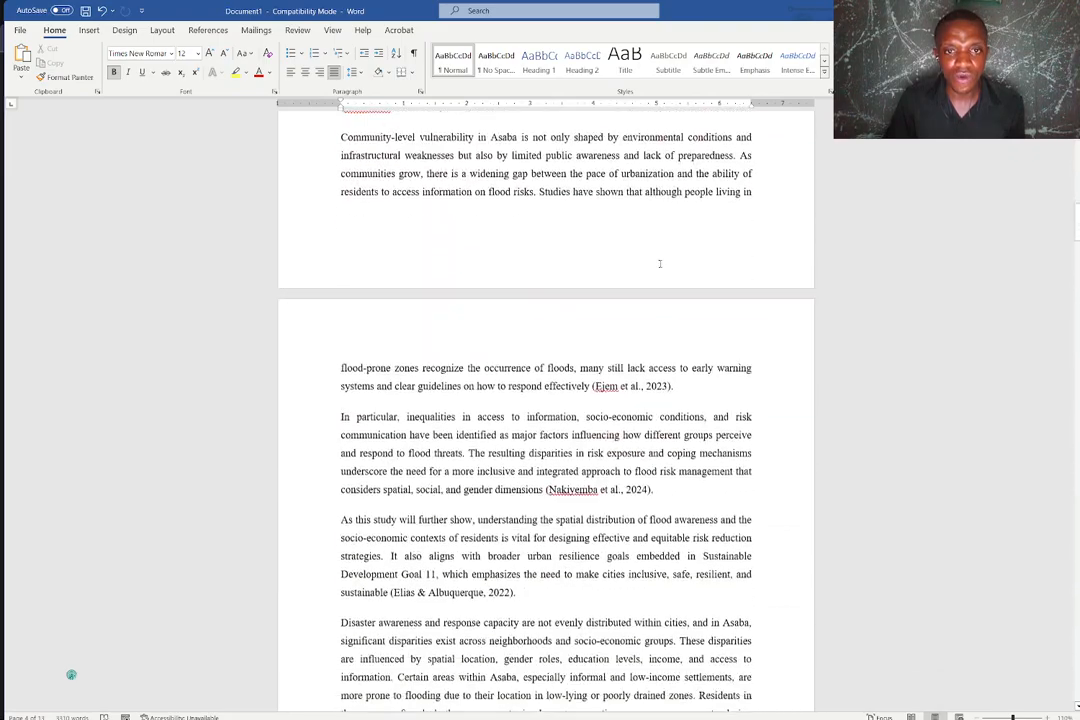
{"action": "scroll", "coordinate": [659, 263], "scroll_direction": "down", "scroll_amount": 15}
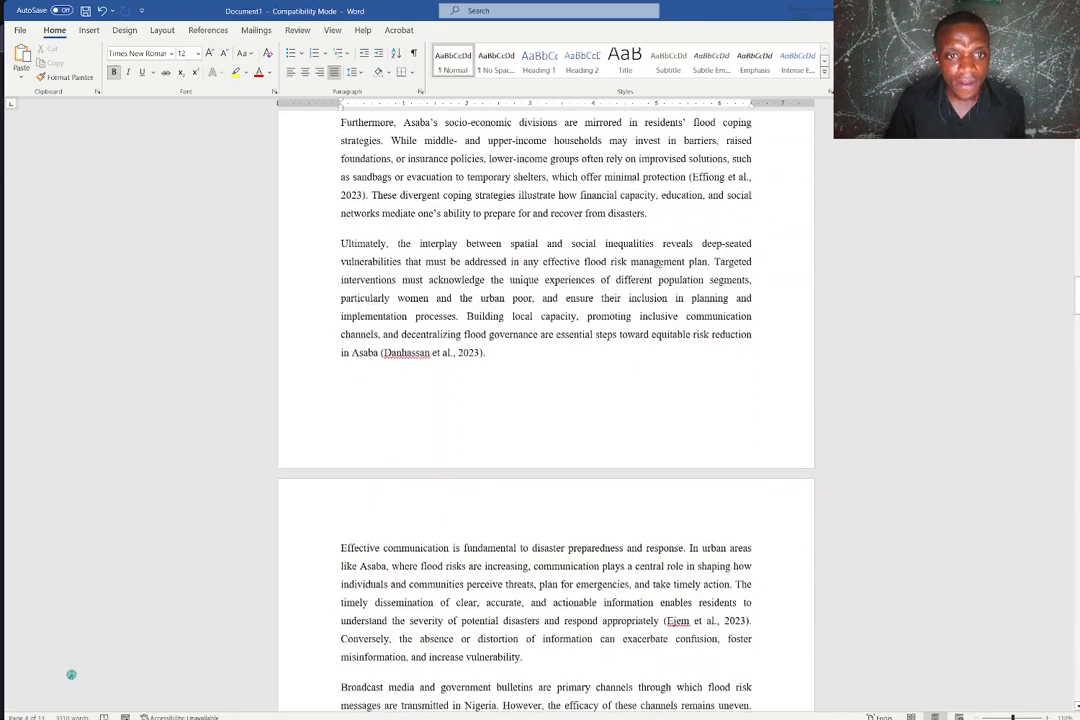
{"action": "scroll", "coordinate": [659, 263], "scroll_direction": "down", "scroll_amount": 15}
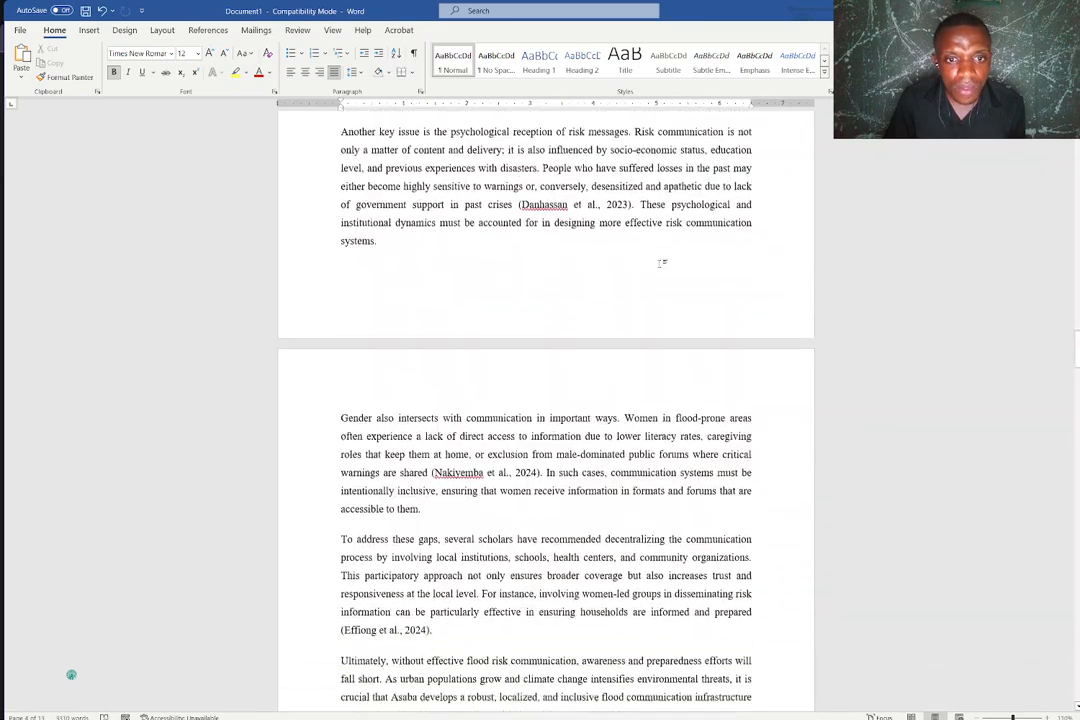
{"action": "scroll", "coordinate": [659, 263], "scroll_direction": "down", "scroll_amount": 6}
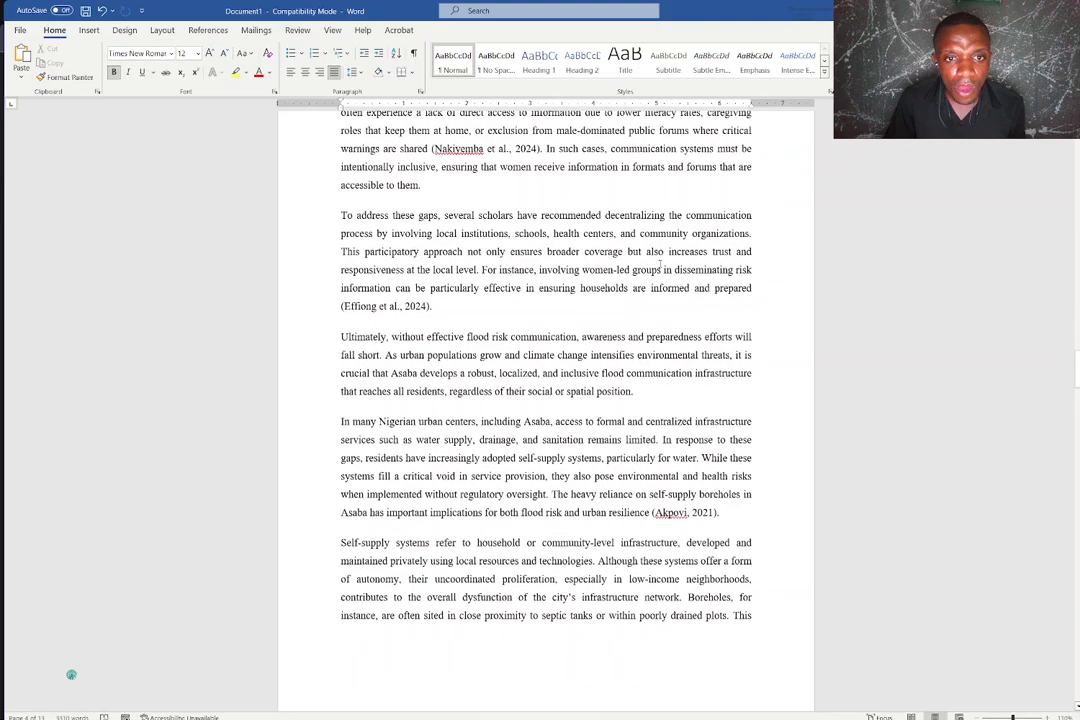
- Delete the self-supply infrastructure paragraphs, from "In many Nigerian urban centers" through the "As the city faces growing challenges" paragraph above 1.1 RESEARCH PROBLEM
{"action": "scroll", "coordinate": [660, 263], "scroll_direction": "down", "scroll_amount": 4}
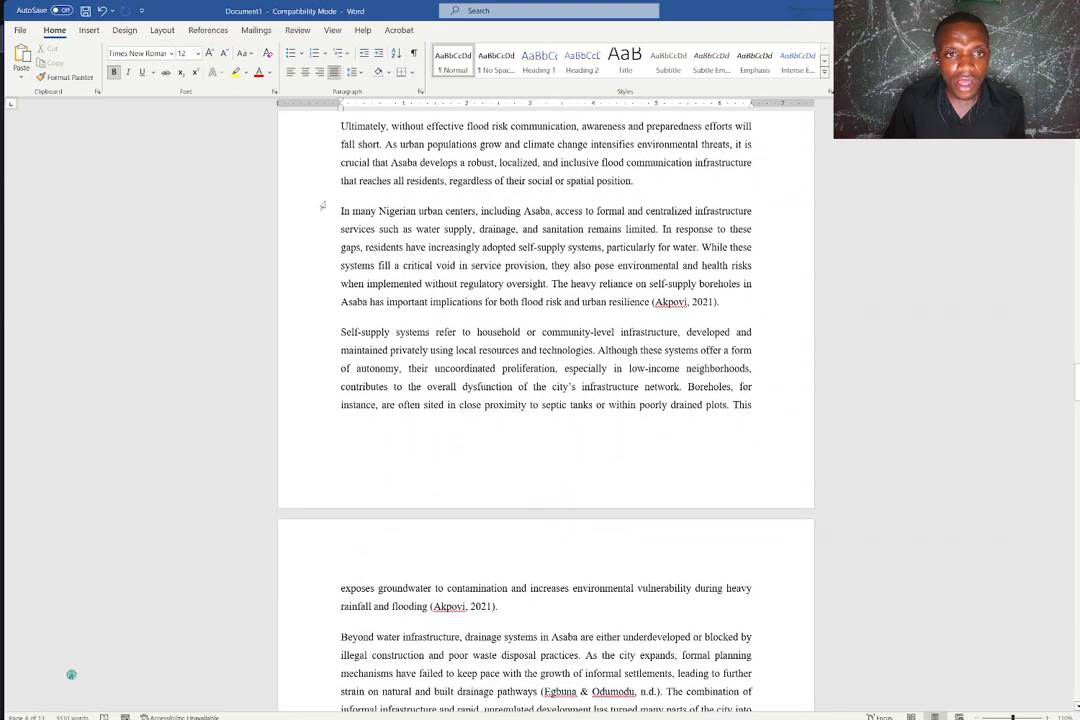
{"action": "scroll", "coordinate": [529, 561], "scroll_direction": "down", "scroll_amount": 14}
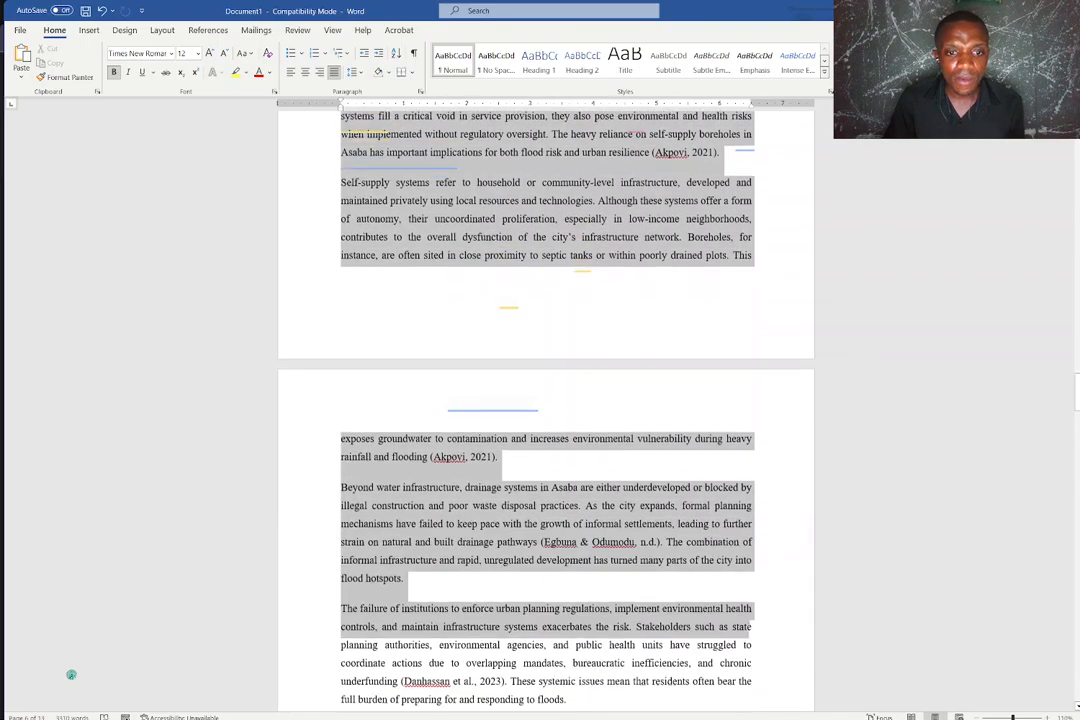
{"action": "scroll", "coordinate": [755, 603], "scroll_direction": "down", "scroll_amount": 5}
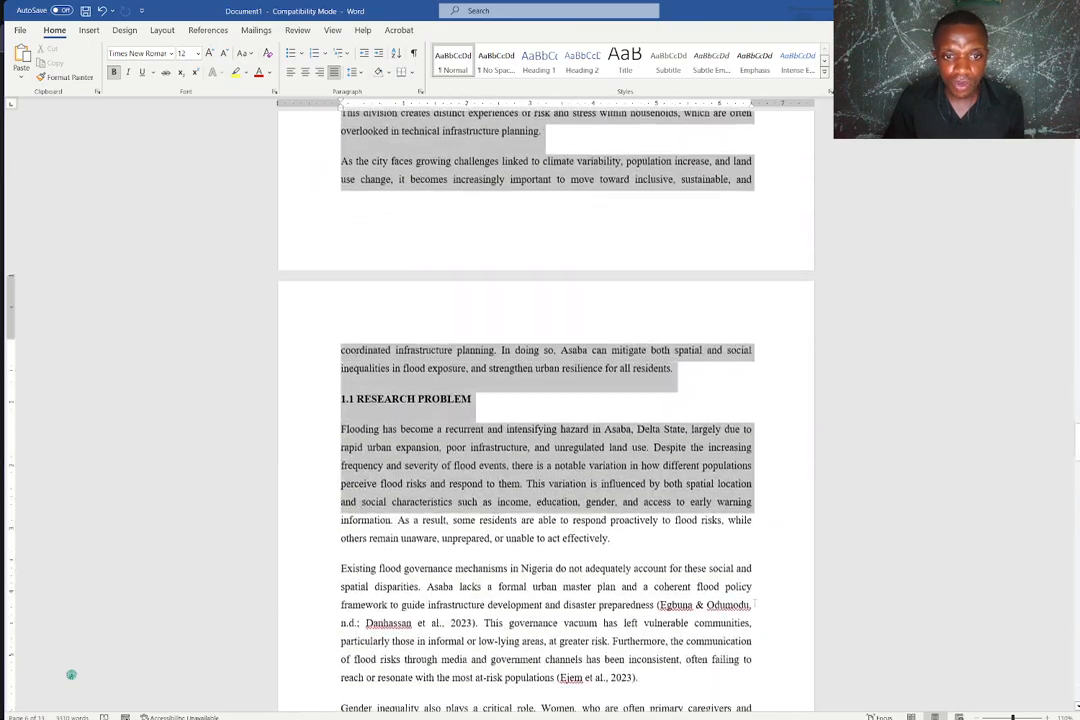
{"action": "scroll", "coordinate": [755, 603], "scroll_direction": "up", "scroll_amount": 5}
{"action": "scroll", "coordinate": [755, 603], "scroll_direction": "down", "scroll_amount": 2}
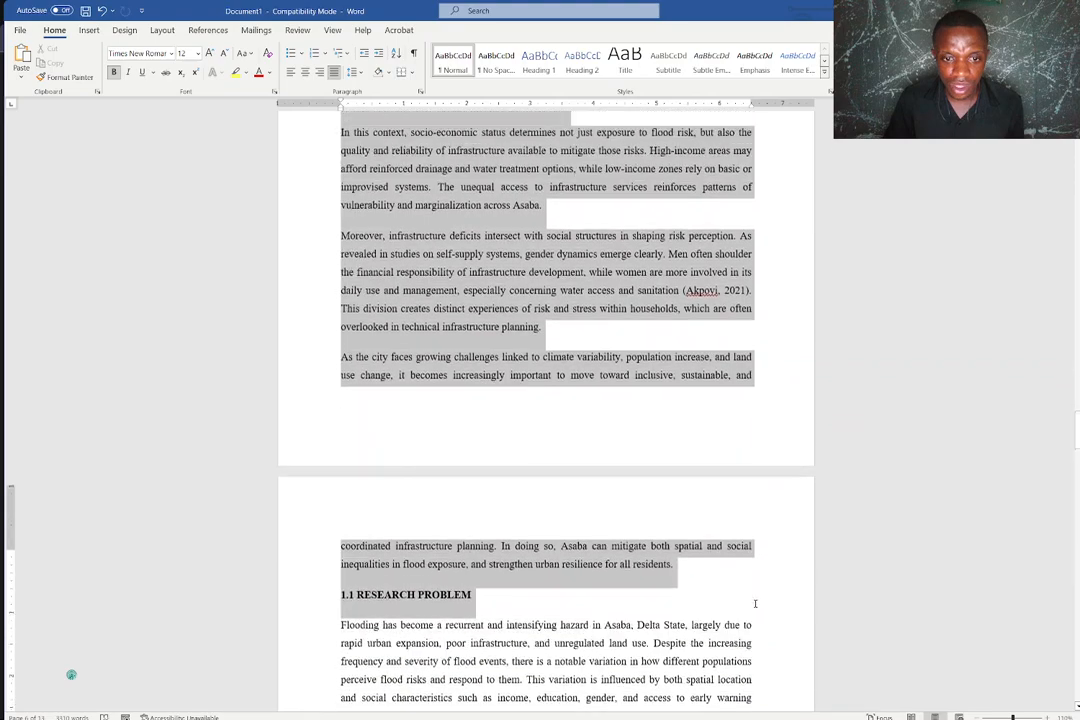
{"action": "scroll", "coordinate": [755, 603], "scroll_direction": "up", "scroll_amount": 2}
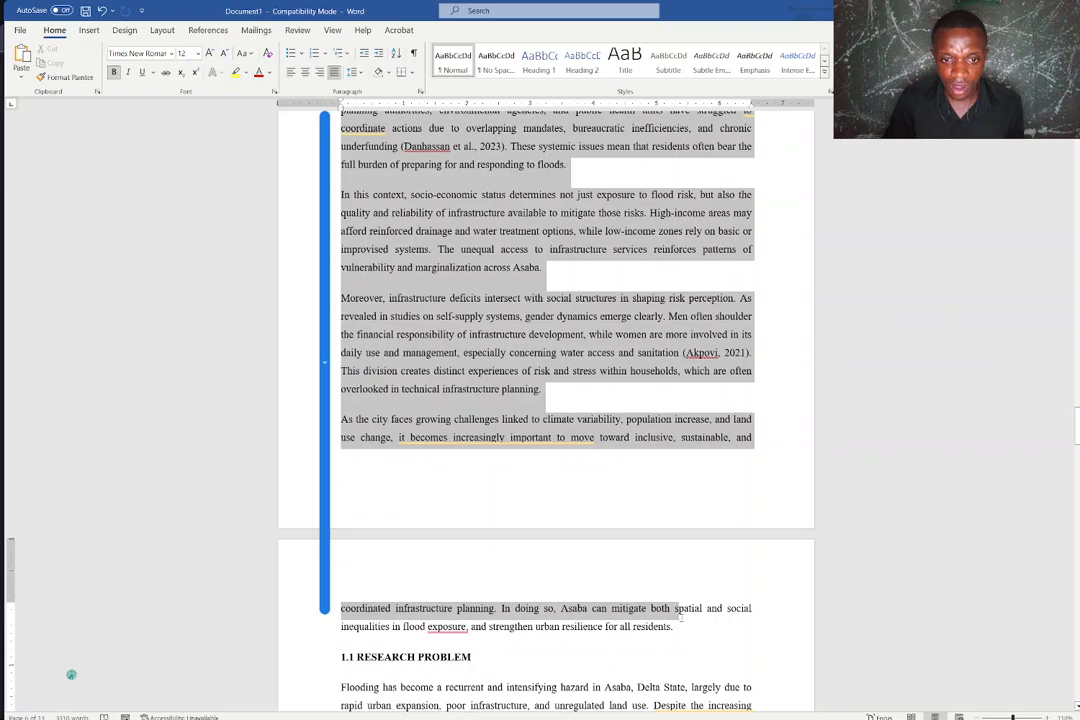
{"action": "left_click_drag", "start_coordinate": [681, 626], "coordinate": [678, 628]}
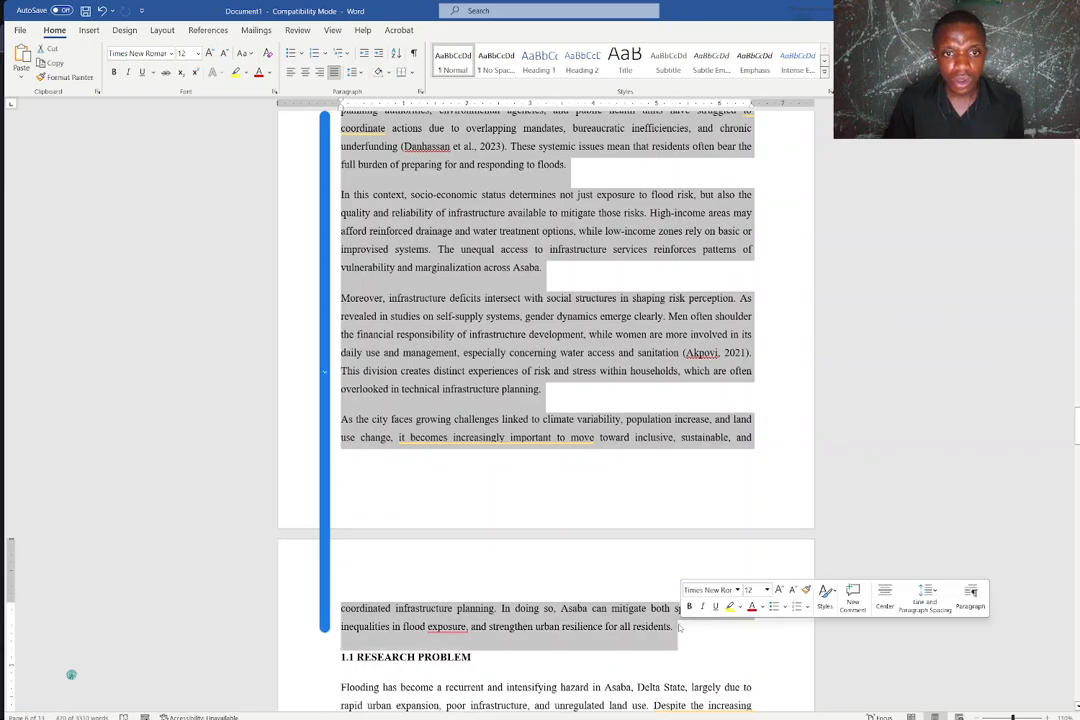
{"action": "key", "text": "Delete"}
{"action": "scroll", "coordinate": [679, 625], "scroll_direction": "up", "scroll_amount": 5}
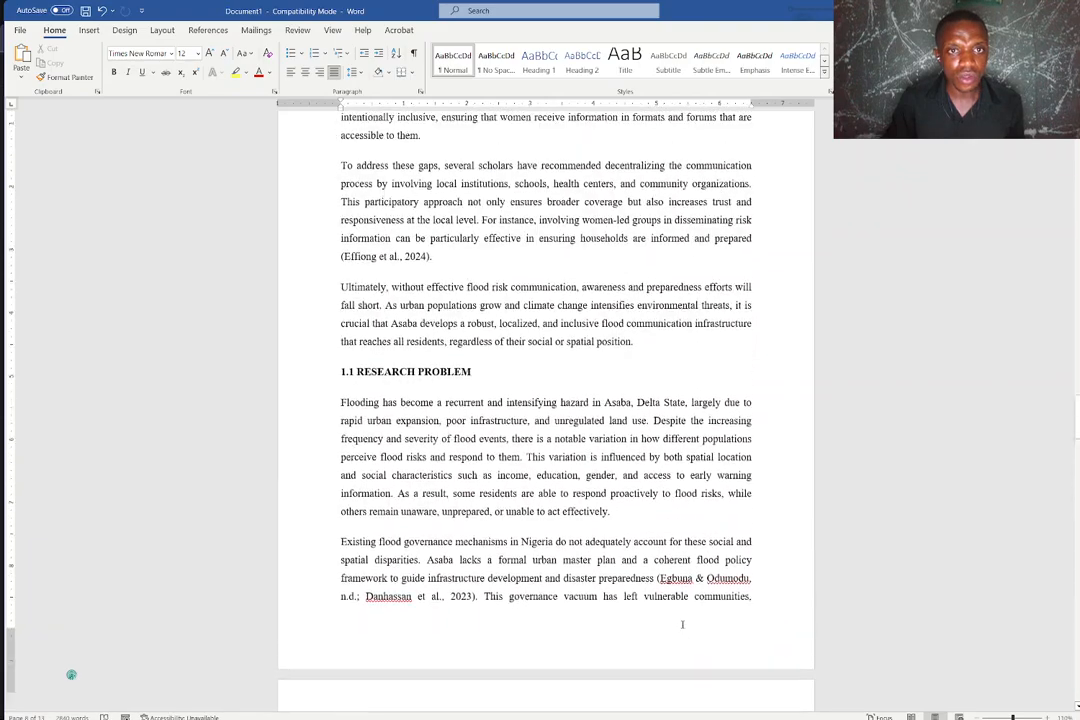
- Review the shortened chapter from the Research Problem through the objectives, significance and scope to the end of the Research Questions
{"action": "scroll", "coordinate": [679, 625], "scroll_direction": "down", "scroll_amount": 2}
{"action": "scroll", "coordinate": [680, 625], "scroll_direction": "down", "scroll_amount": 5}
{"action": "scroll", "coordinate": [682, 625], "scroll_direction": "up", "scroll_amount": 5}
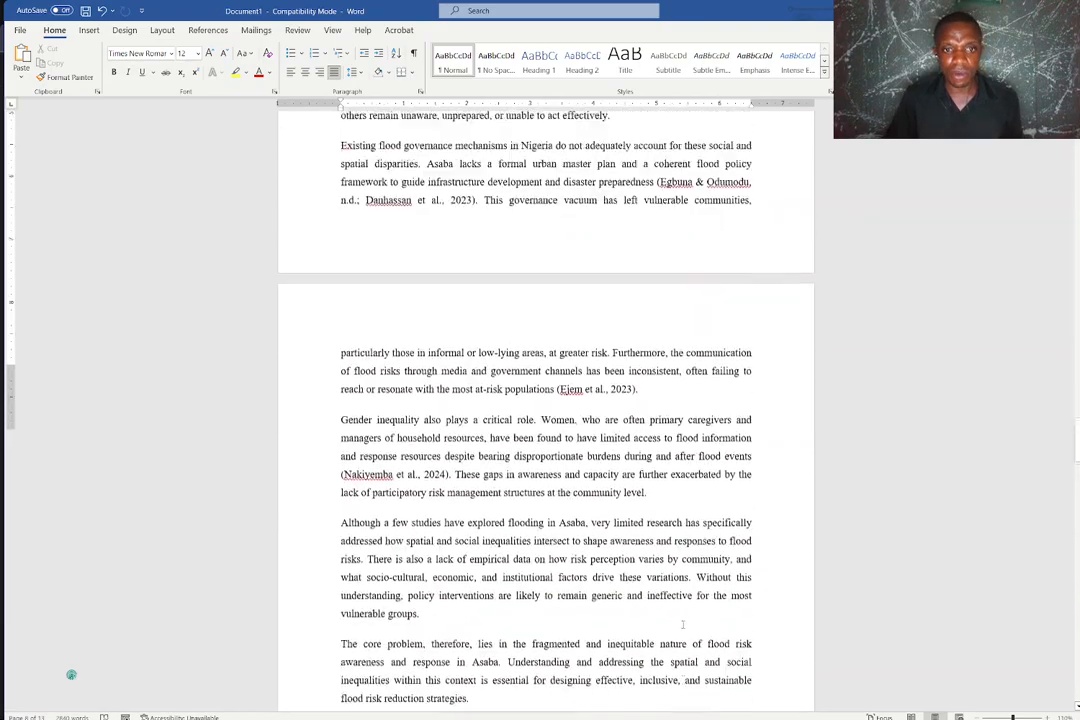
{"action": "scroll", "coordinate": [683, 623], "scroll_direction": "down", "scroll_amount": 14}
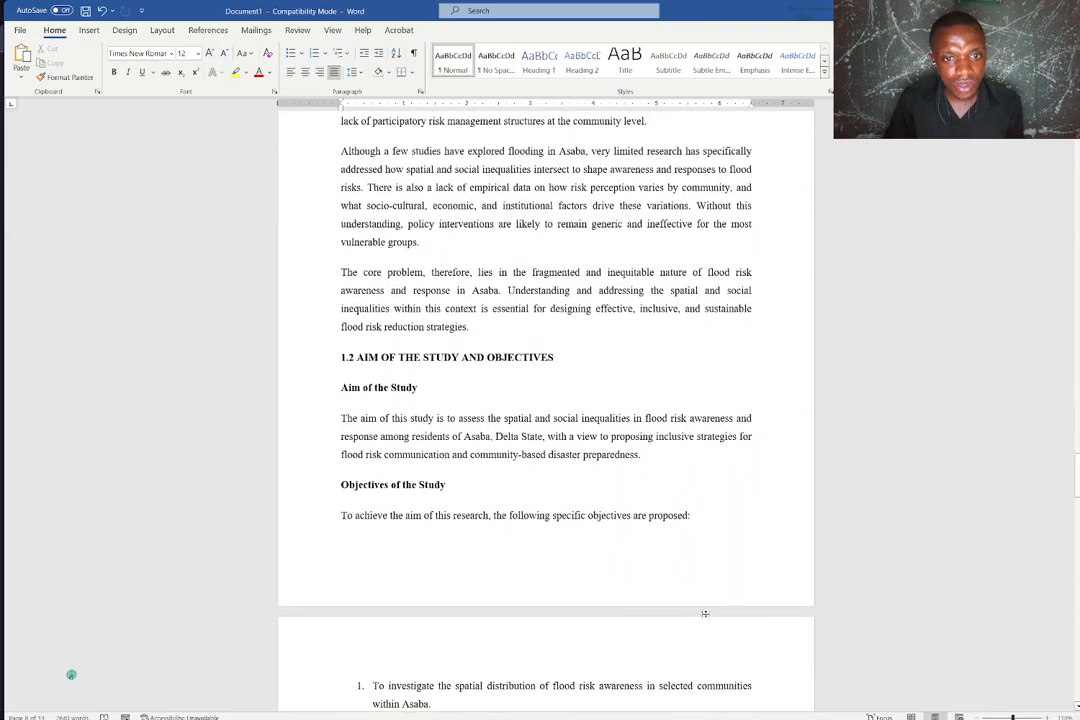
{"action": "scroll", "coordinate": [706, 614], "scroll_direction": "down", "scroll_amount": 15}
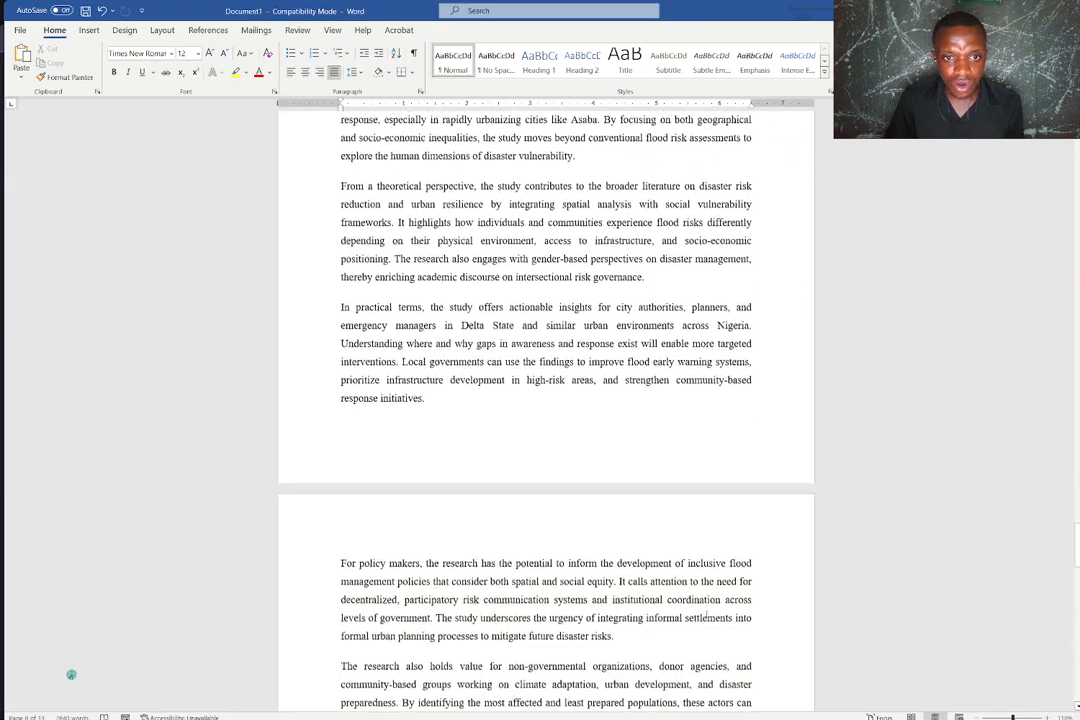
{"action": "scroll", "coordinate": [706, 614], "scroll_direction": "down", "scroll_amount": 6}
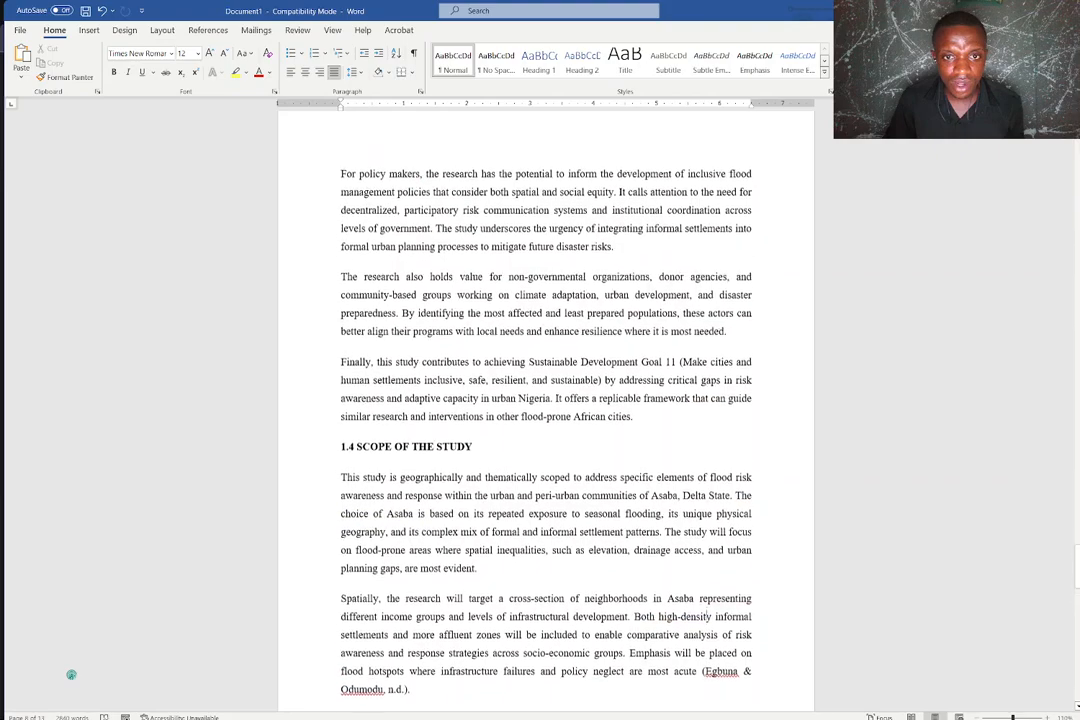
{"action": "scroll", "coordinate": [707, 613], "scroll_direction": "down", "scroll_amount": 4}
{"action": "scroll", "coordinate": [706, 614], "scroll_direction": "down", "scroll_amount": 7}
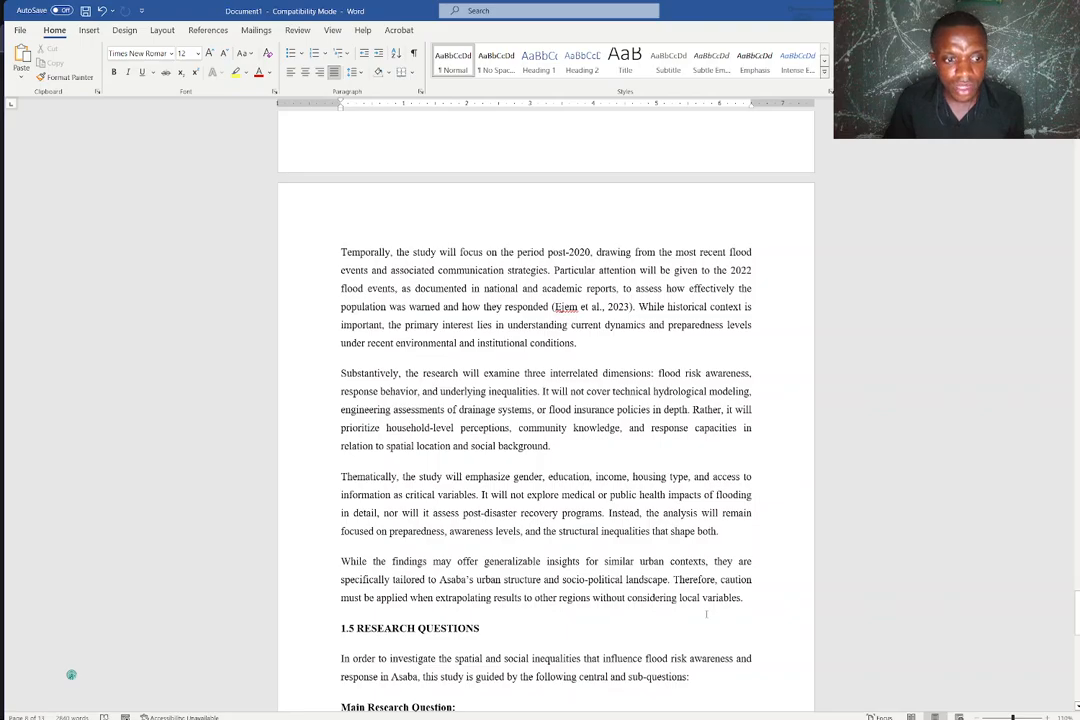
{"action": "scroll", "coordinate": [706, 614], "scroll_direction": "down", "scroll_amount": 4}
{"action": "scroll", "coordinate": [706, 614], "scroll_direction": "up", "scroll_amount": 13}
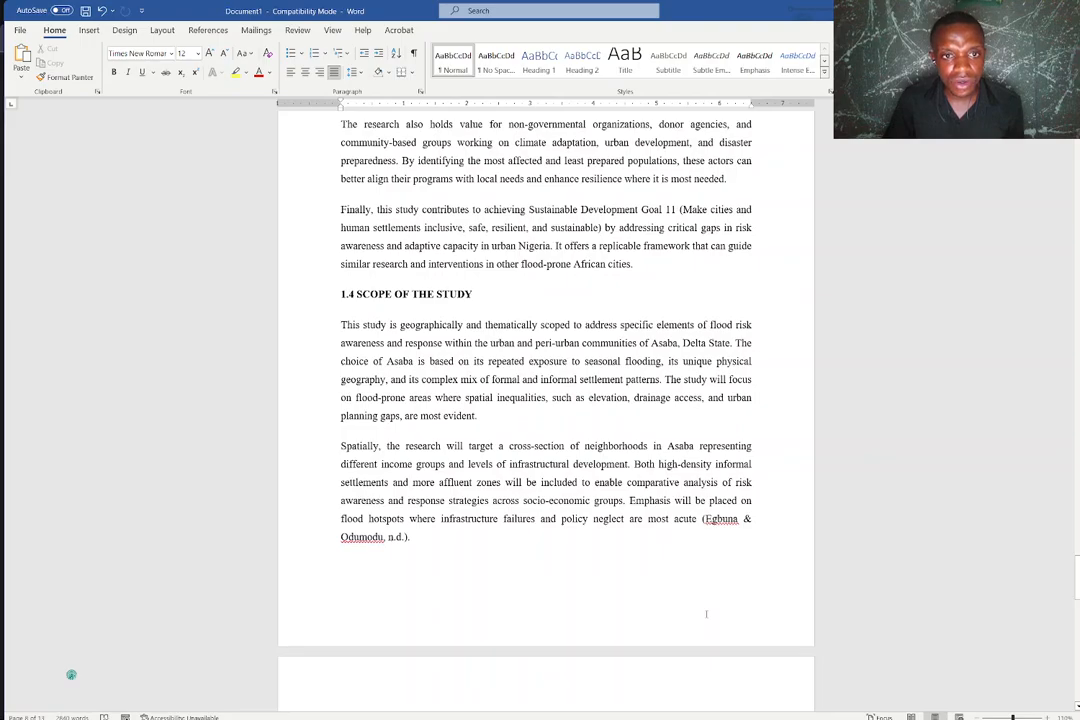
{"action": "scroll", "coordinate": [706, 614], "scroll_direction": "down", "scroll_amount": 10}
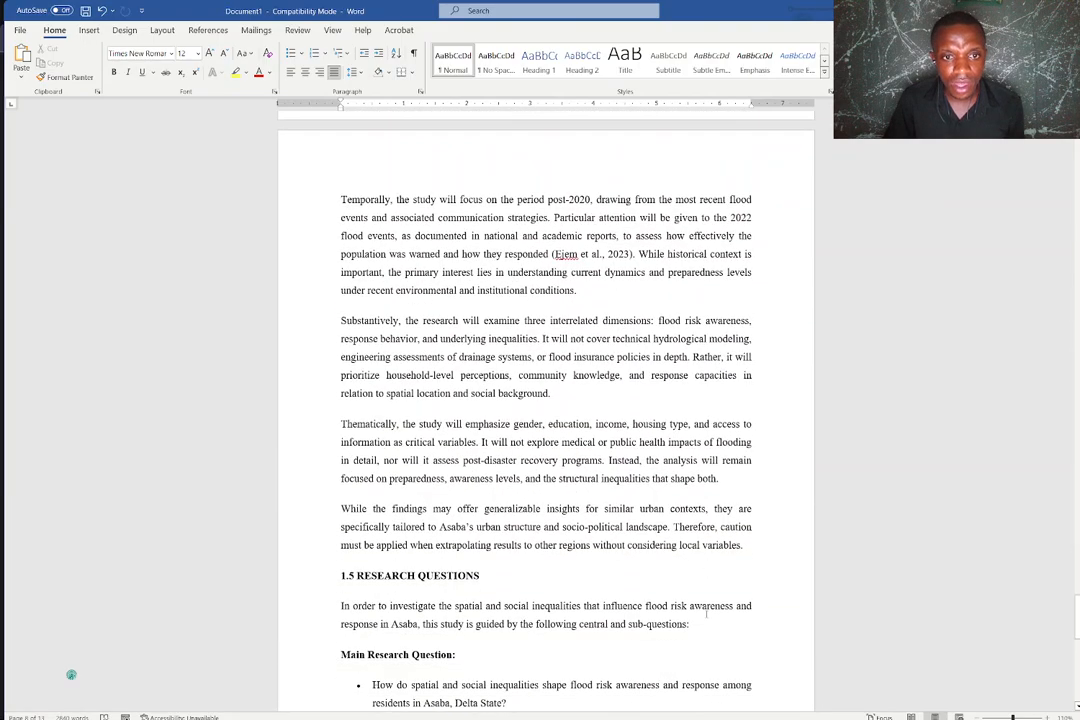
{"action": "scroll", "coordinate": [706, 614], "scroll_direction": "down", "scroll_amount": 1}
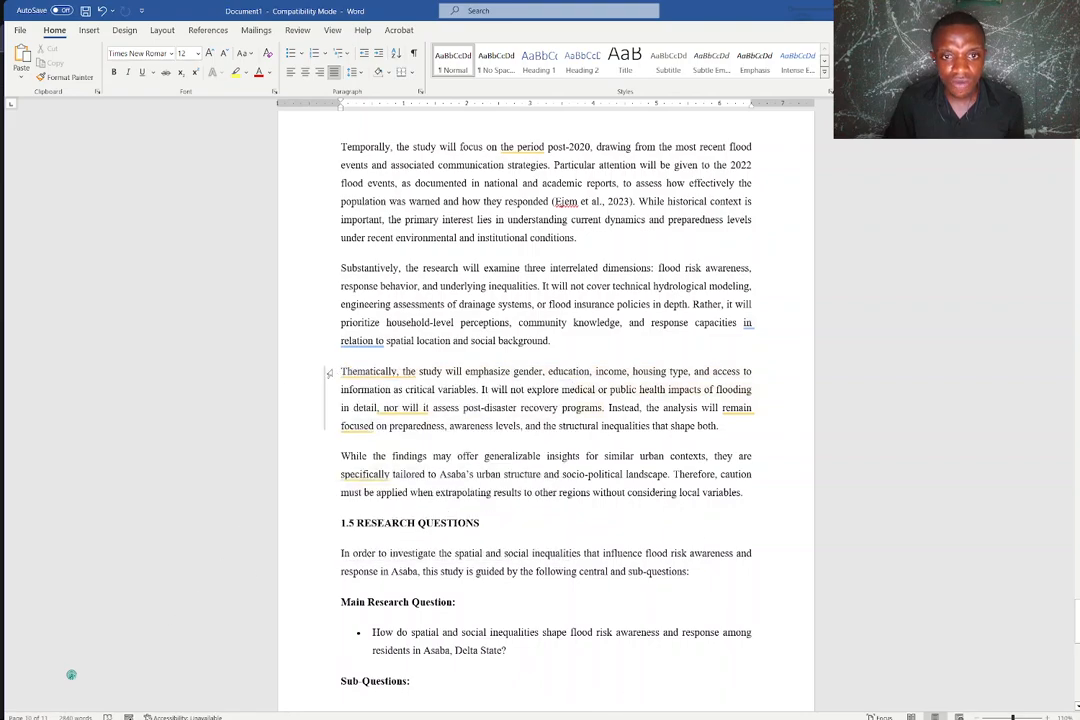
{"action": "scroll", "coordinate": [451, 483], "scroll_direction": "down", "scroll_amount": 14}
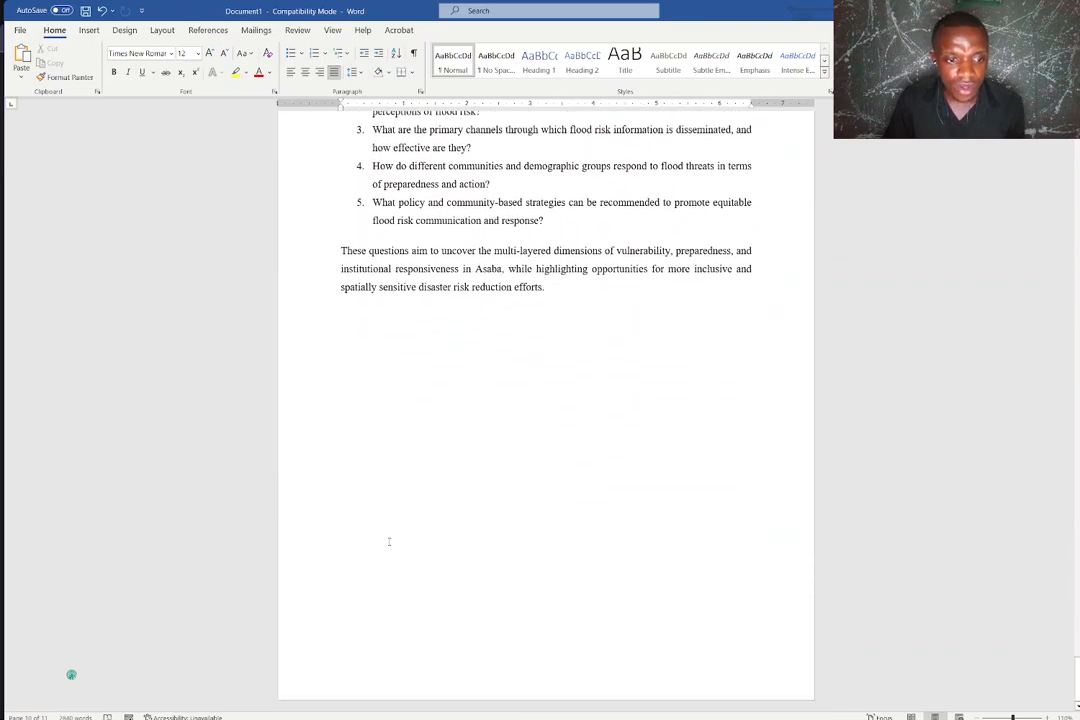
- Look back through the chapter from the Research Questions to the opening introduction paragraphs about flooding in Asaba
{"action": "scroll", "coordinate": [389, 541], "scroll_direction": "up", "scroll_amount": 20}
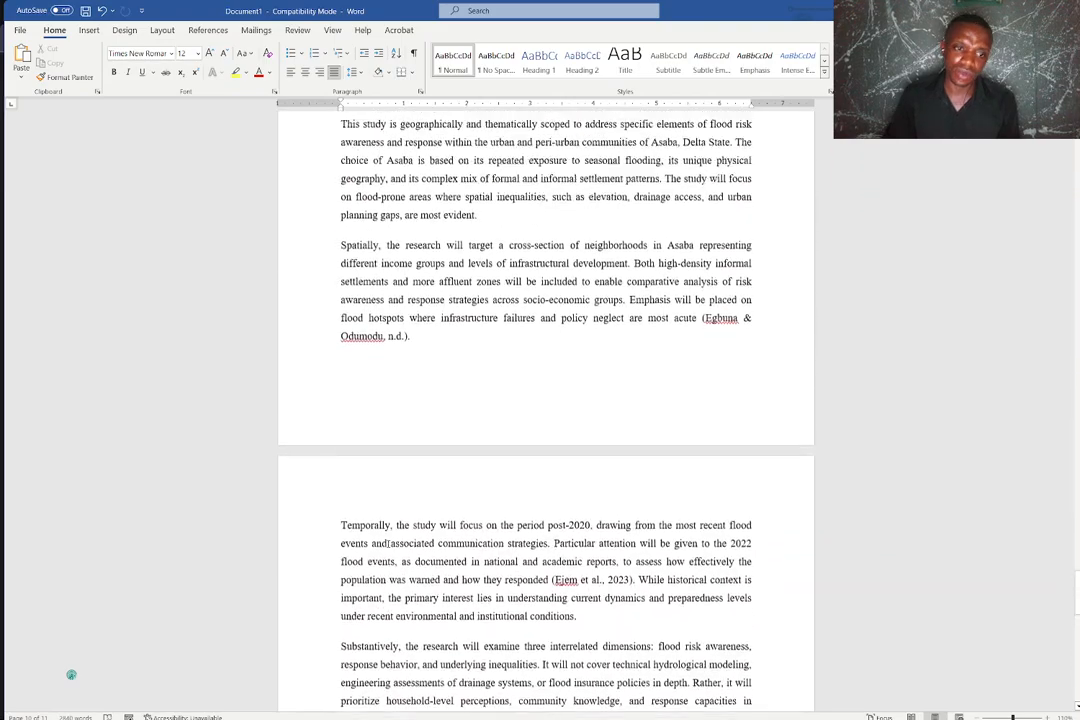
{"action": "scroll", "coordinate": [389, 543], "scroll_direction": "up", "scroll_amount": 20}
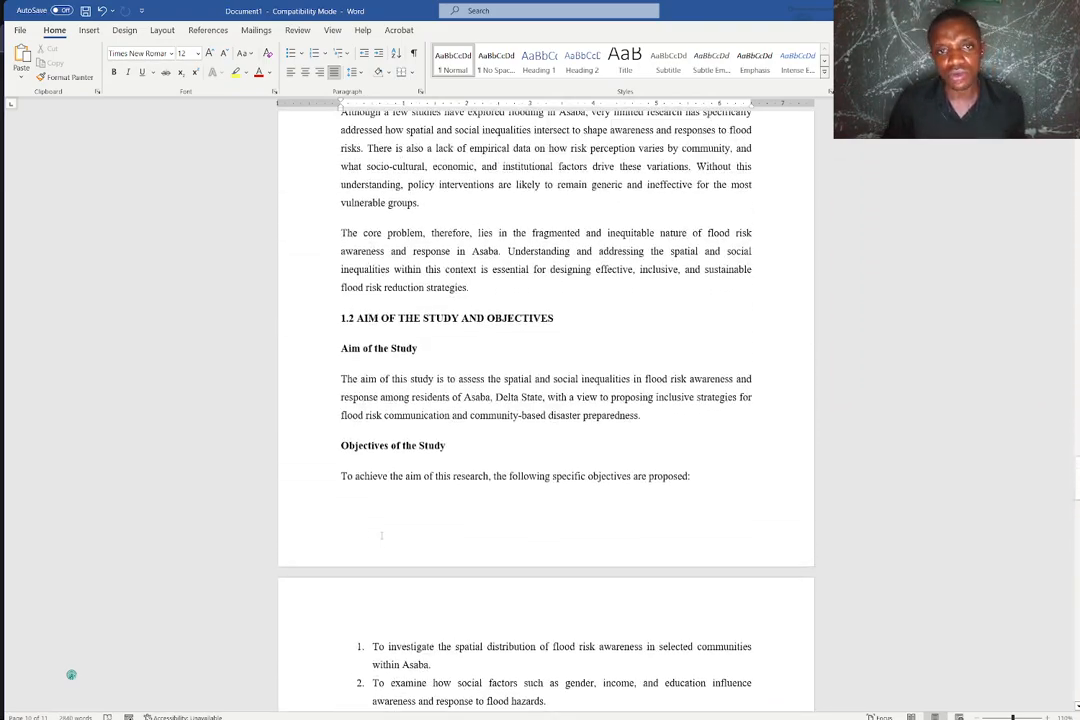
{"action": "scroll", "coordinate": [381, 536], "scroll_direction": "up", "scroll_amount": 20}
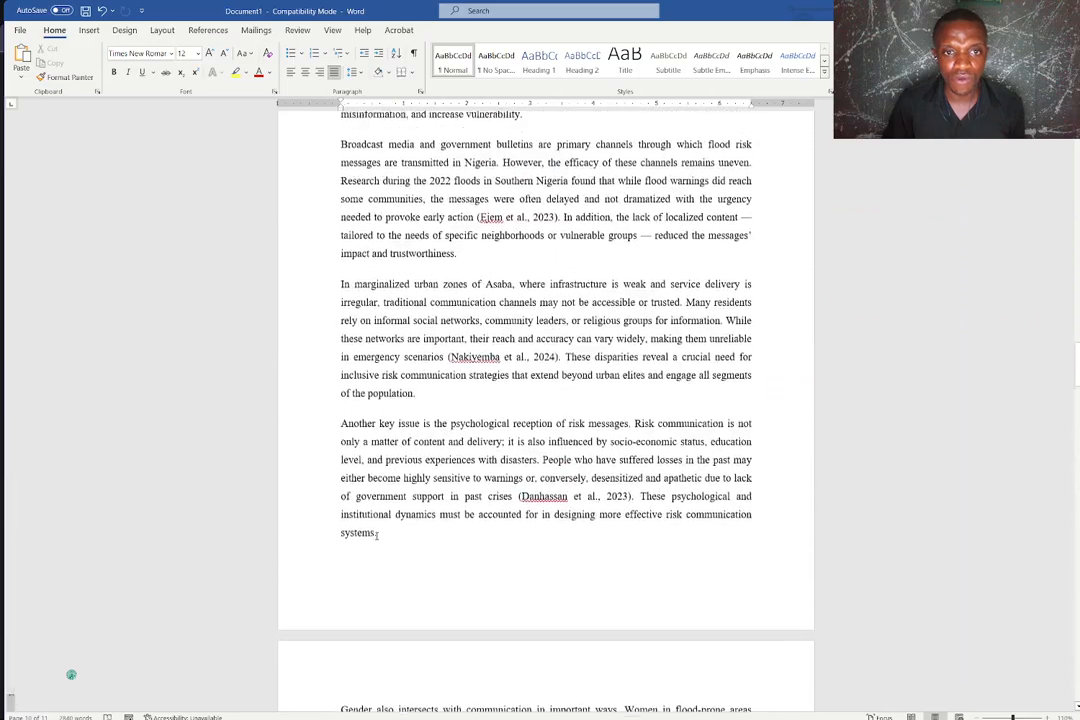
{"action": "scroll", "coordinate": [377, 535], "scroll_direction": "up", "scroll_amount": 20}
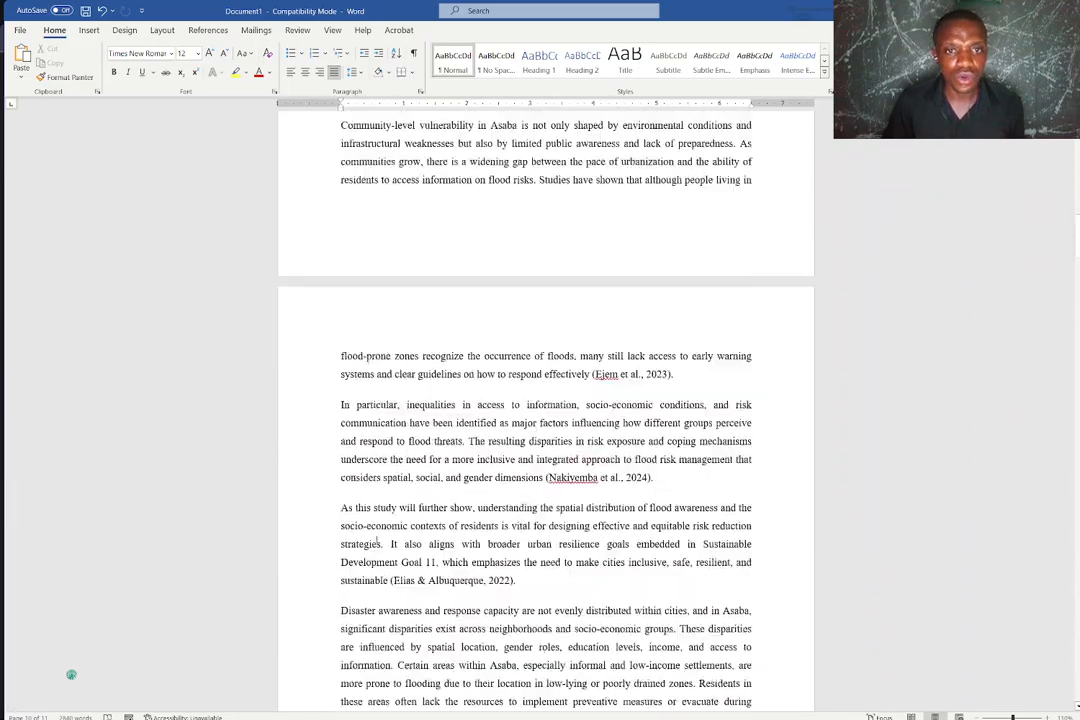
{"action": "scroll", "coordinate": [377, 540], "scroll_direction": "up", "scroll_amount": 12}
{"action": "scroll", "coordinate": [325, 596], "scroll_direction": "down", "scroll_amount": 3}
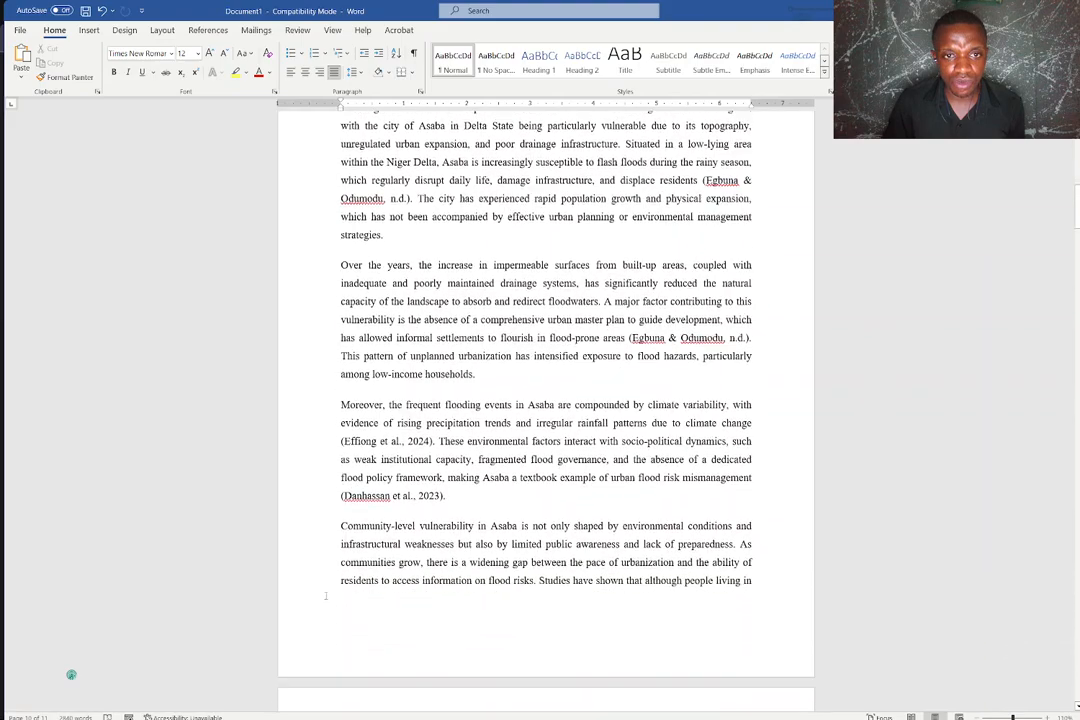
- Review the introduction paragraphs on flooding, spatial inequality and risk communication down to the Research Problem for further text to cut
{"action": "scroll", "coordinate": [313, 635], "scroll_direction": "up", "scroll_amount": 4}
{"action": "scroll", "coordinate": [340, 650], "scroll_direction": "down", "scroll_amount": 9}
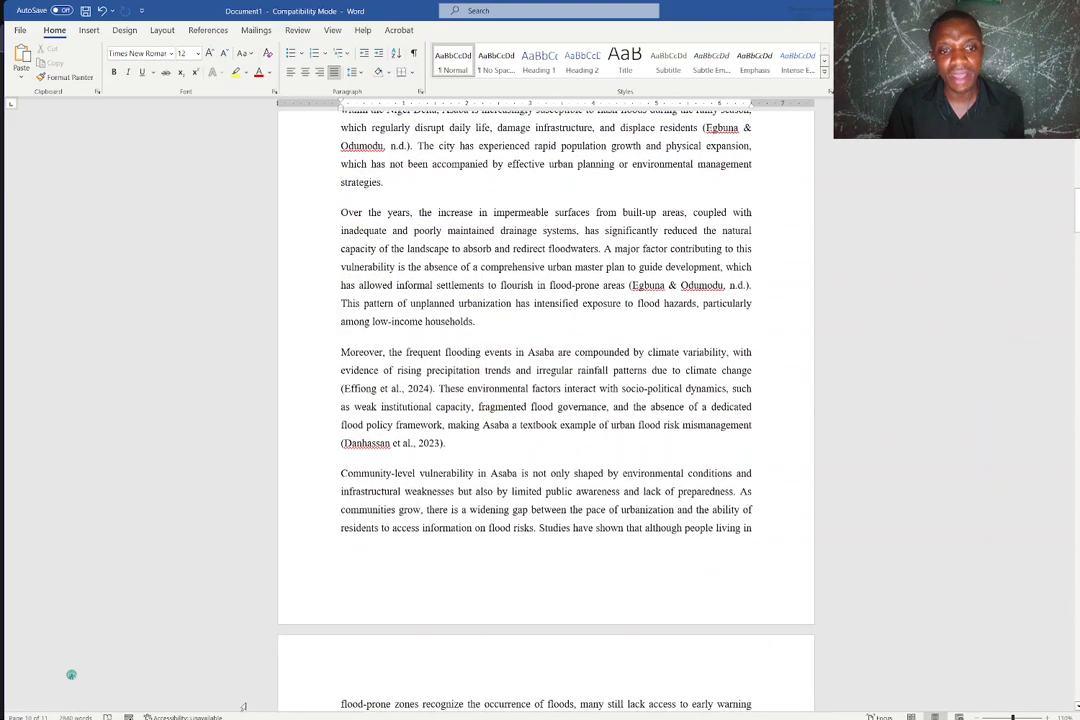
{"action": "scroll", "coordinate": [361, 662], "scroll_direction": "down", "scroll_amount": 20}
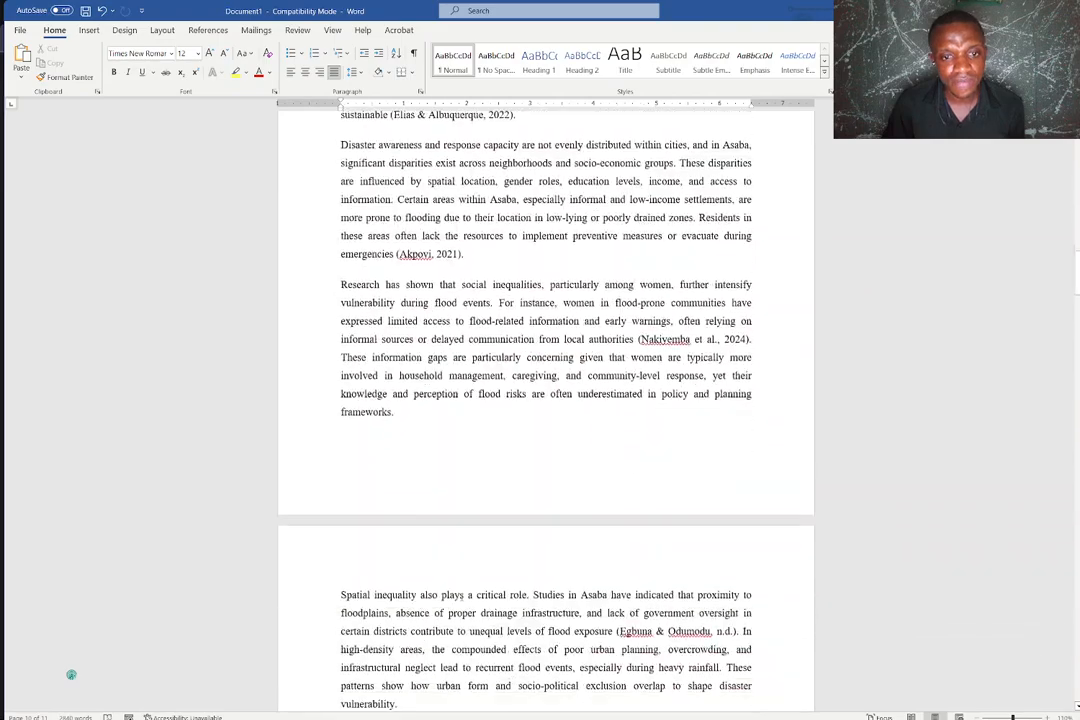
{"action": "scroll", "coordinate": [462, 597], "scroll_direction": "down", "scroll_amount": 15}
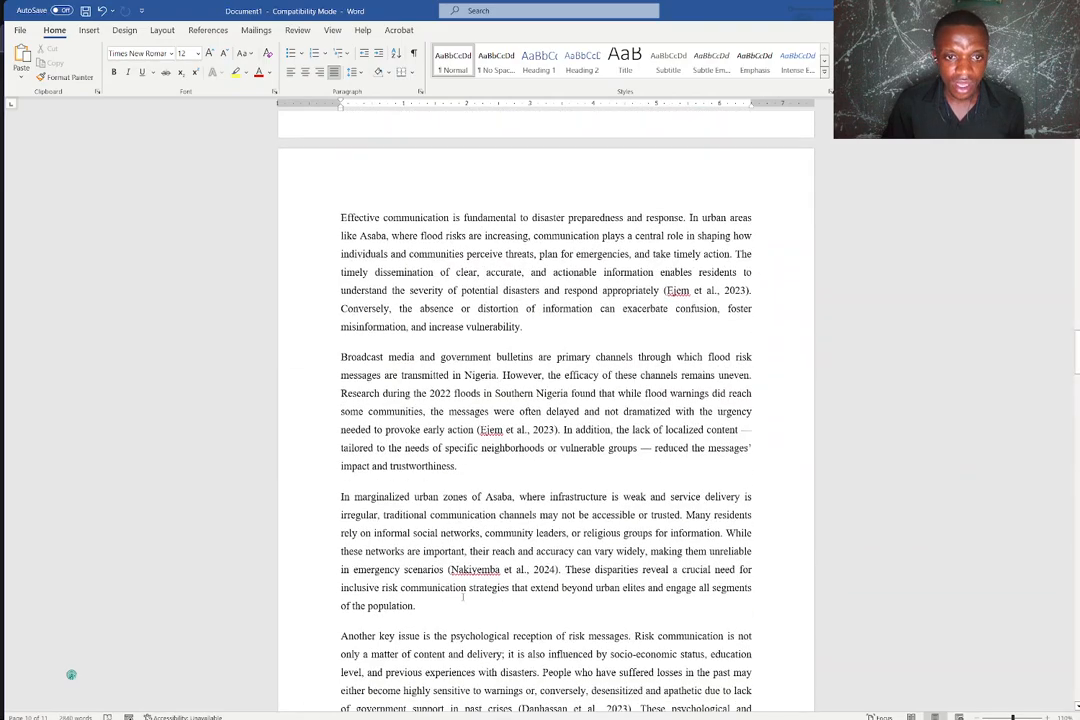
{"action": "scroll", "coordinate": [463, 597], "scroll_direction": "down", "scroll_amount": 9}
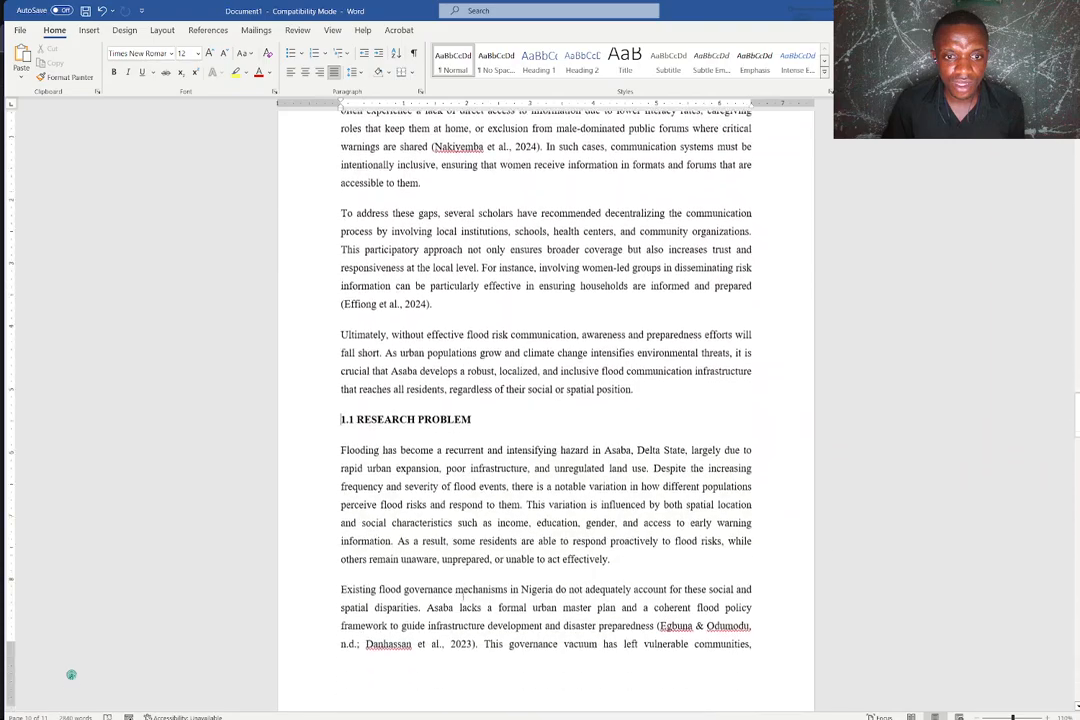
{"action": "scroll", "coordinate": [463, 597], "scroll_direction": "up", "scroll_amount": 8}
{"action": "scroll", "coordinate": [463, 597], "scroll_direction": "up", "scroll_amount": 4}
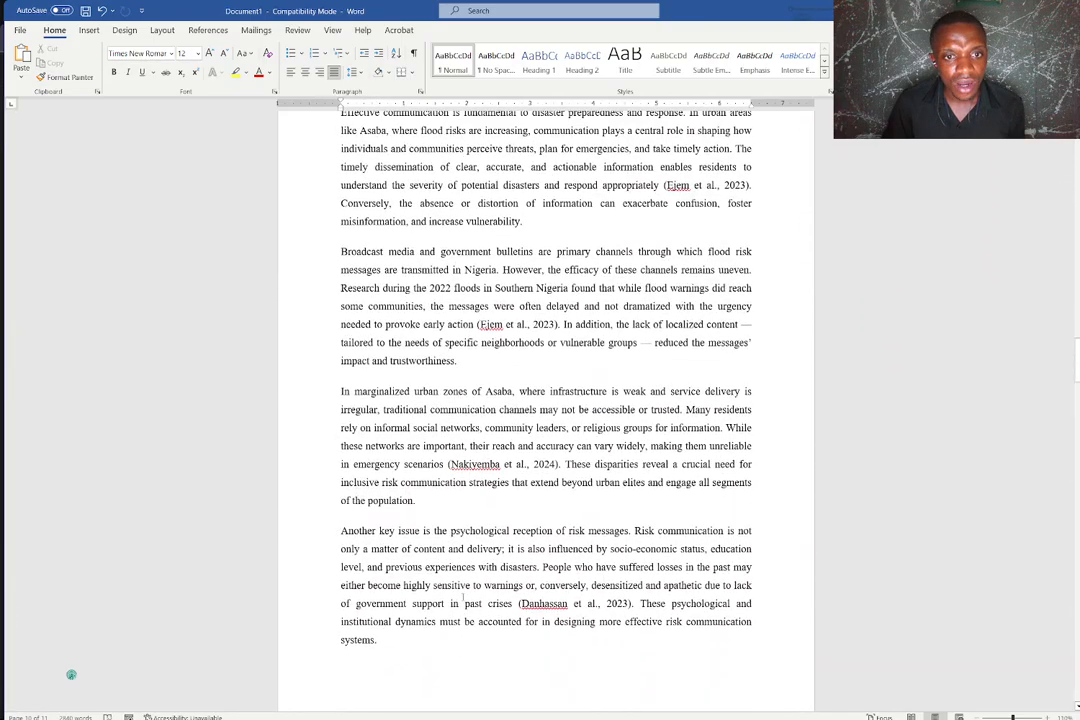
{"action": "scroll", "coordinate": [463, 597], "scroll_direction": "up", "scroll_amount": 2}
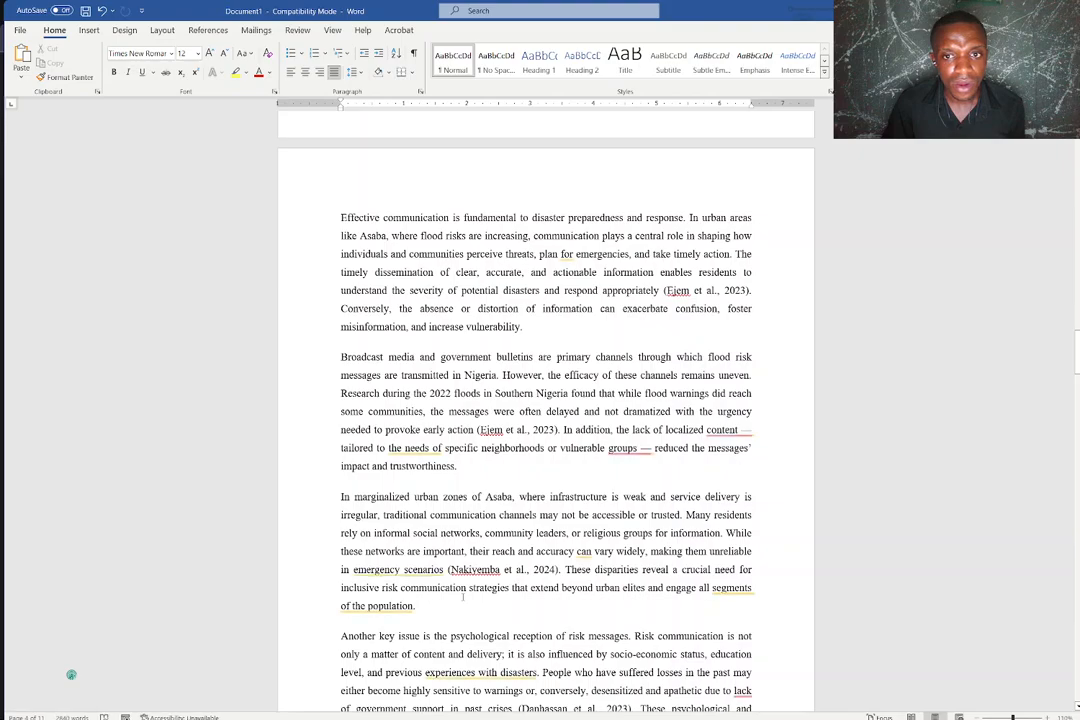
{"action": "scroll", "coordinate": [463, 597], "scroll_direction": "up", "scroll_amount": 7}
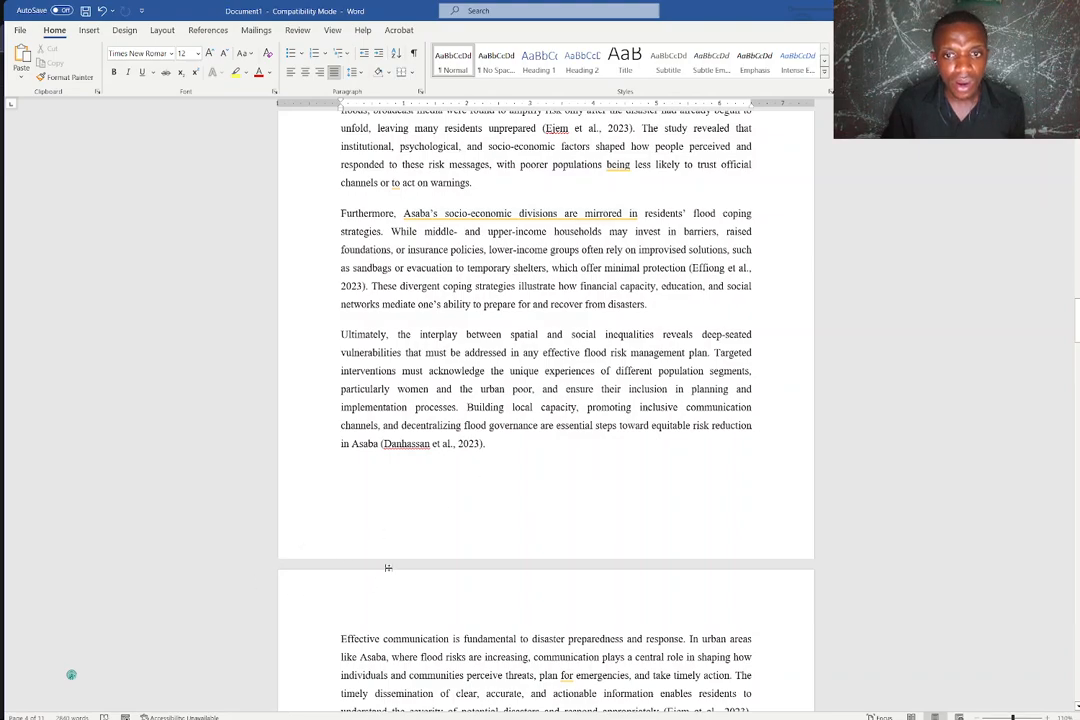
- Cut the flood risk communication paragraphs, from "Effective communication is fundamental" through the "Ultimately, without effective flood risk communication" paragraph above 1.1 RESEARCH PROBLEM
{"action": "scroll", "coordinate": [449, 572], "scroll_direction": "down", "scroll_amount": 3}
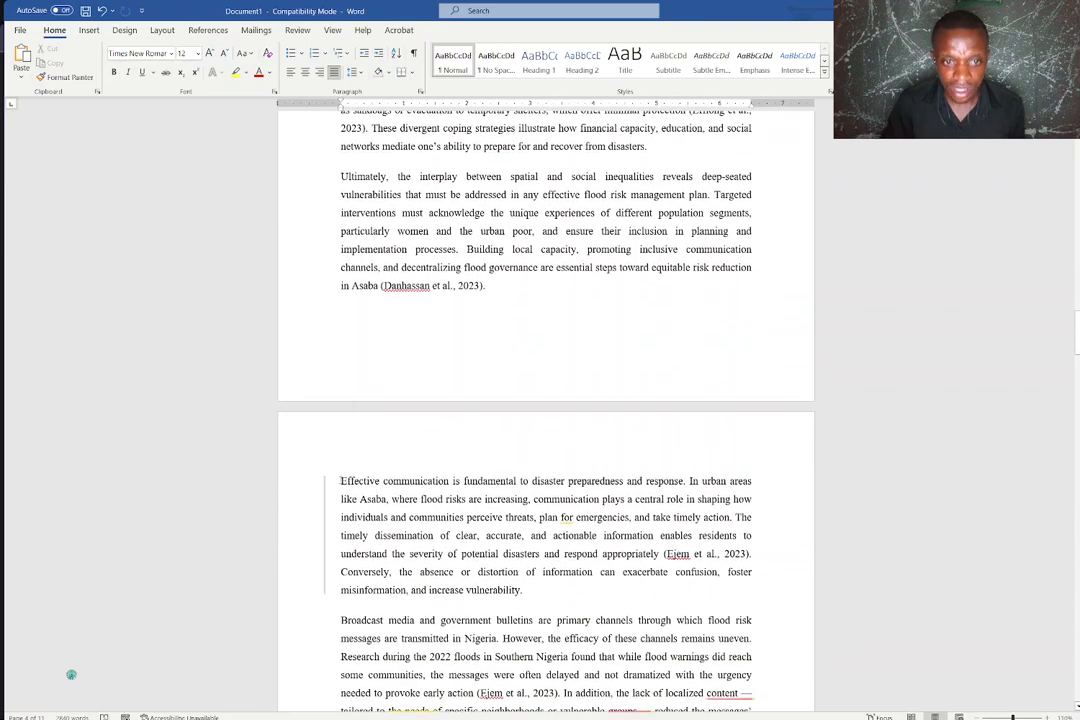
{"action": "left_click_drag", "start_coordinate": [345, 474], "coordinate": [584, 712]}
{"action": "left_click_drag", "start_coordinate": [586, 717], "coordinate": [649, 590]}
{"action": "scroll", "coordinate": [649, 590], "scroll_direction": "down", "scroll_amount": 1}
{"action": "scroll", "coordinate": [649, 590], "scroll_direction": "up", "scroll_amount": 1}
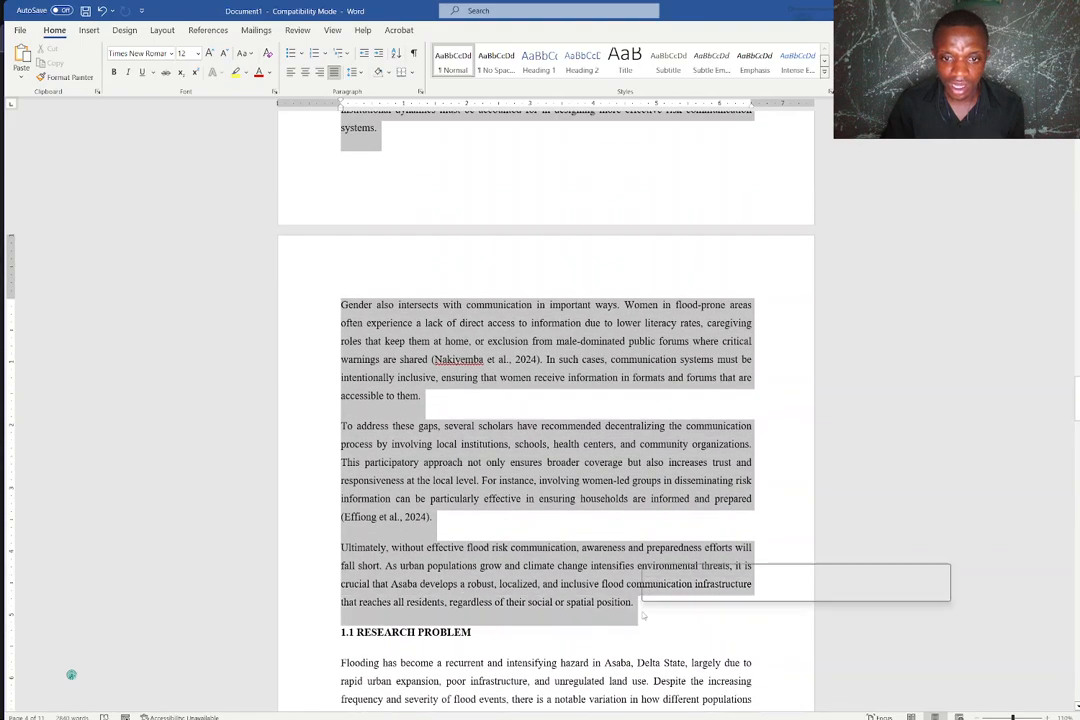
{"action": "key", "text": "ctrl+x"}
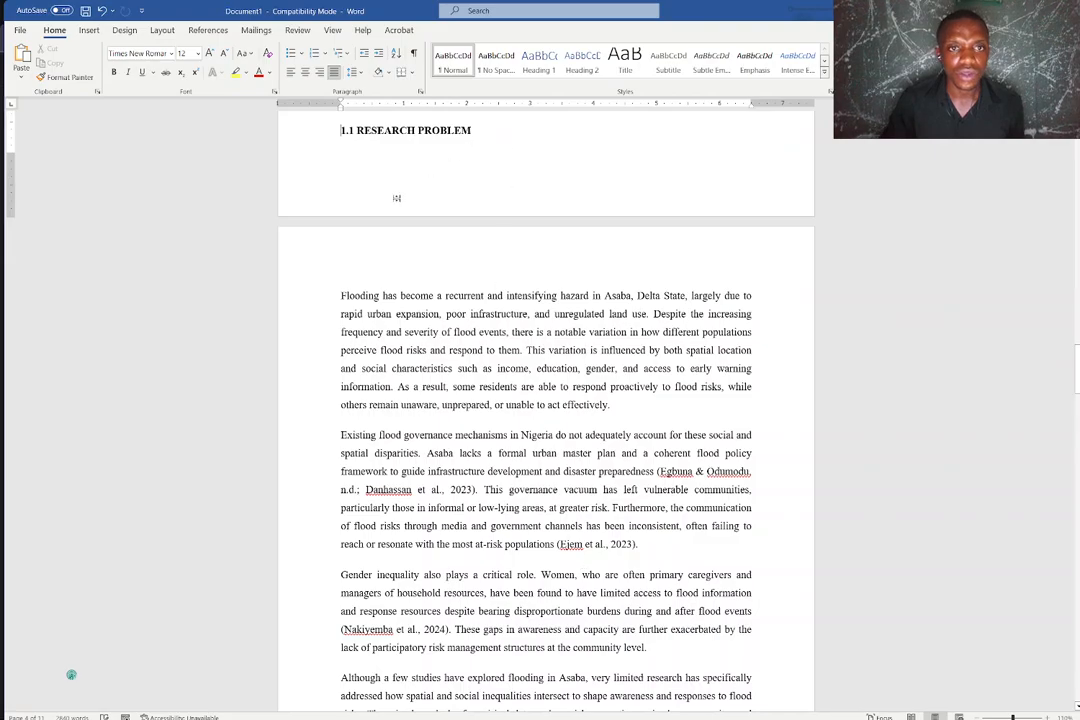
- Insert blank lines after the last Significance paragraph to push the 1.4 SCOPE OF THE STUDY heading onto the next page
{"action": "scroll", "coordinate": [397, 198], "scroll_direction": "up", "scroll_amount": 4}
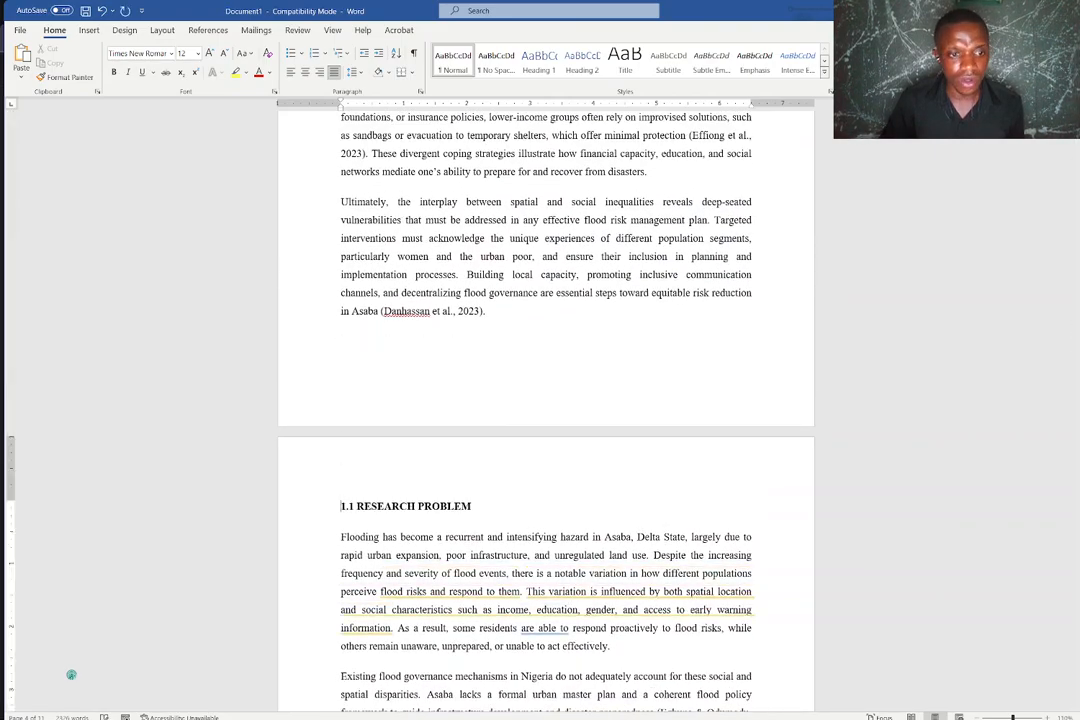
{"action": "scroll", "coordinate": [585, 180], "scroll_direction": "up", "scroll_amount": 20}
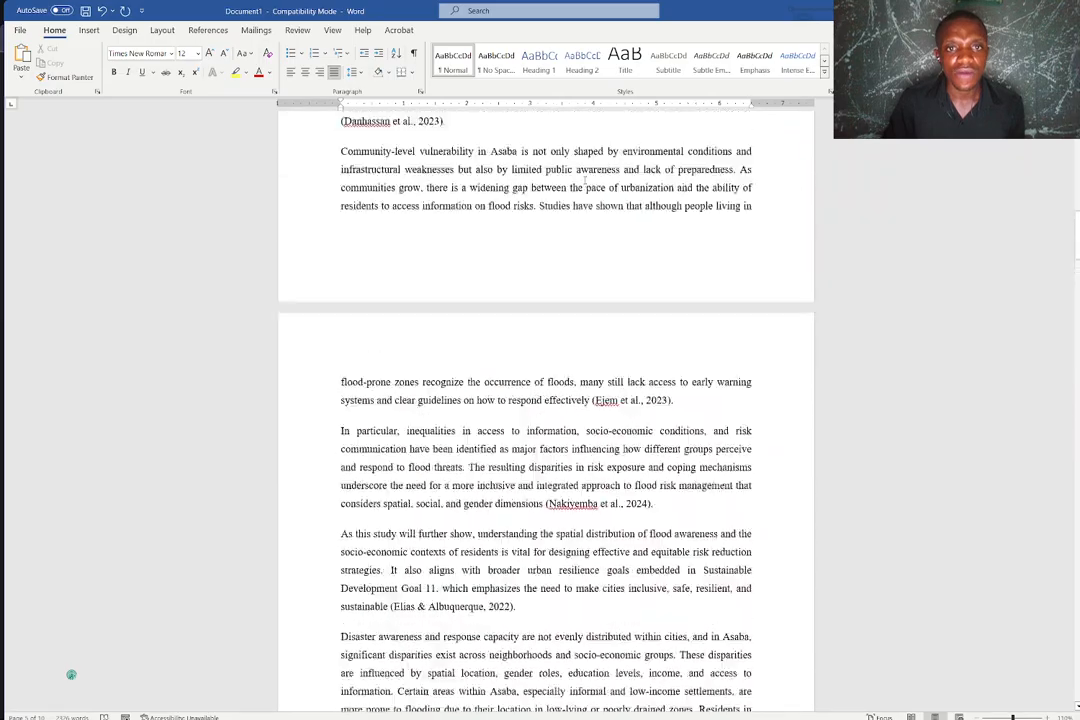
{"action": "scroll", "coordinate": [585, 180], "scroll_direction": "up", "scroll_amount": 4}
{"action": "scroll", "coordinate": [585, 180], "scroll_direction": "down", "scroll_amount": 20}
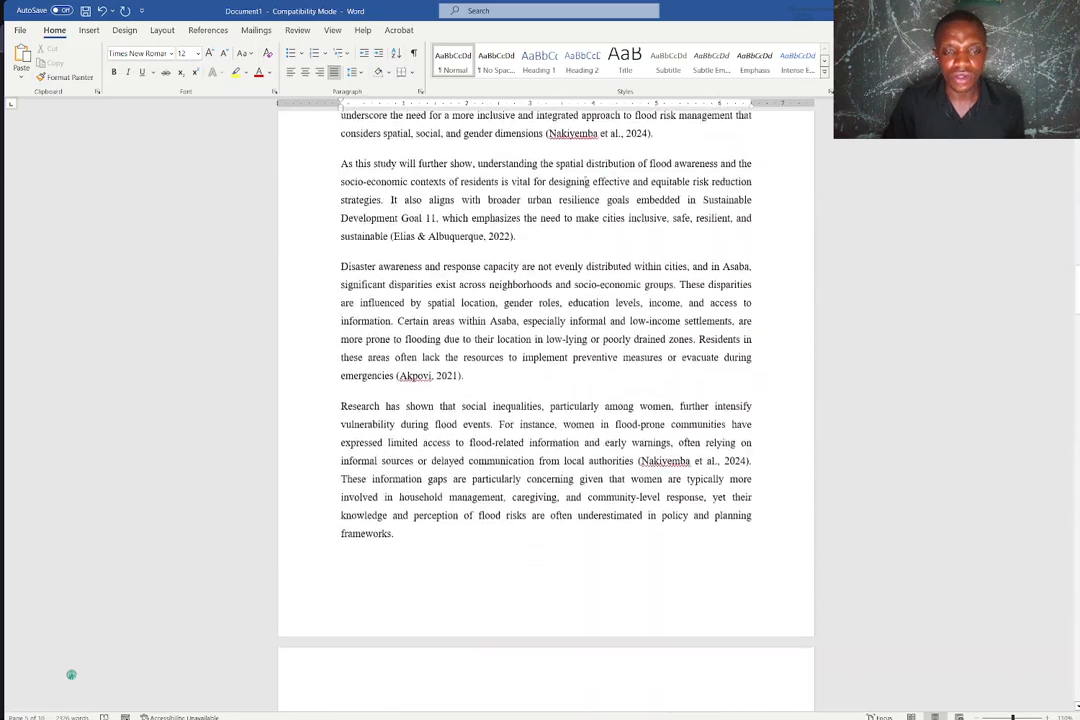
{"action": "scroll", "coordinate": [585, 180], "scroll_direction": "down", "scroll_amount": 20}
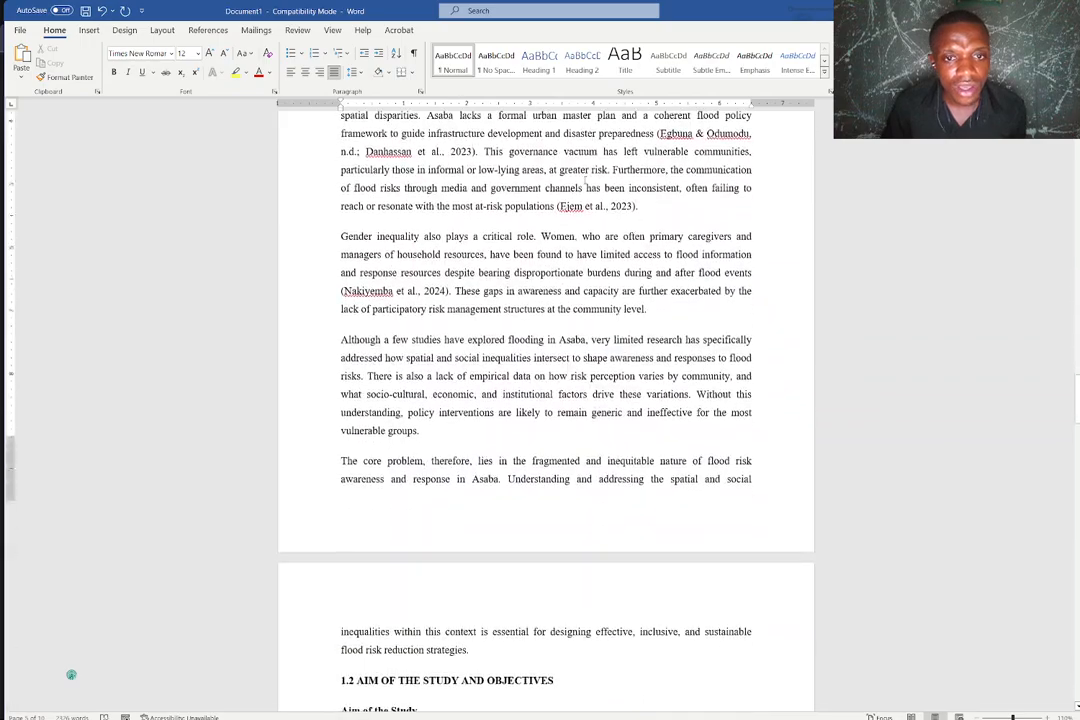
{"action": "scroll", "coordinate": [585, 180], "scroll_direction": "down", "scroll_amount": 20}
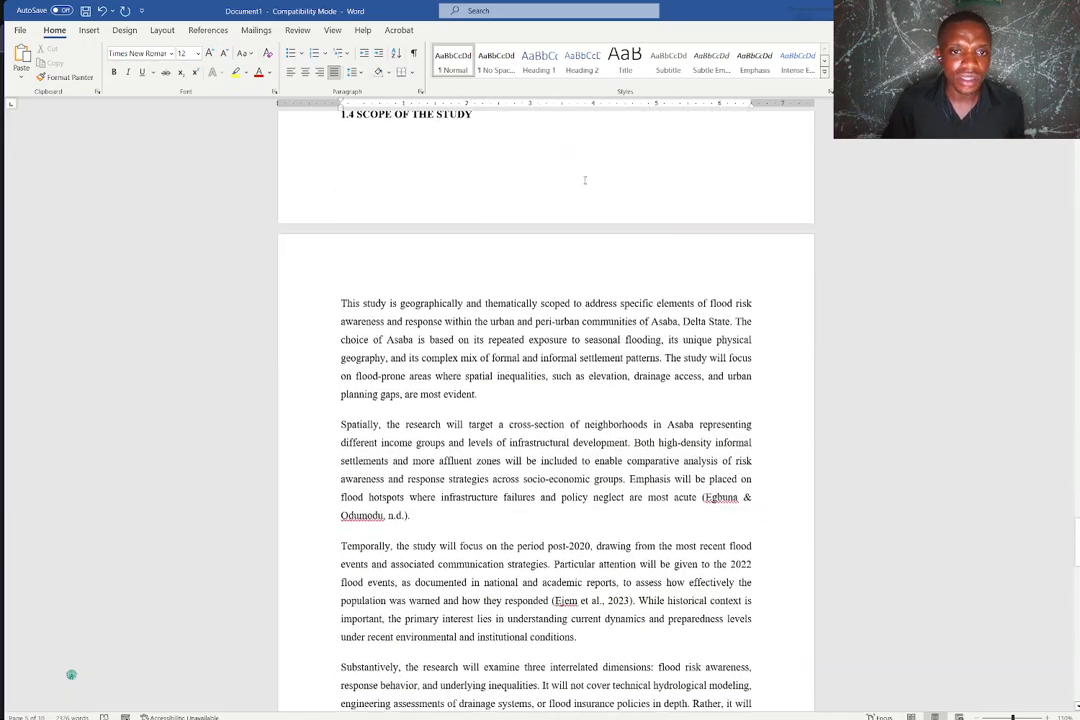
{"action": "scroll", "coordinate": [585, 180], "scroll_direction": "up", "scroll_amount": 5}
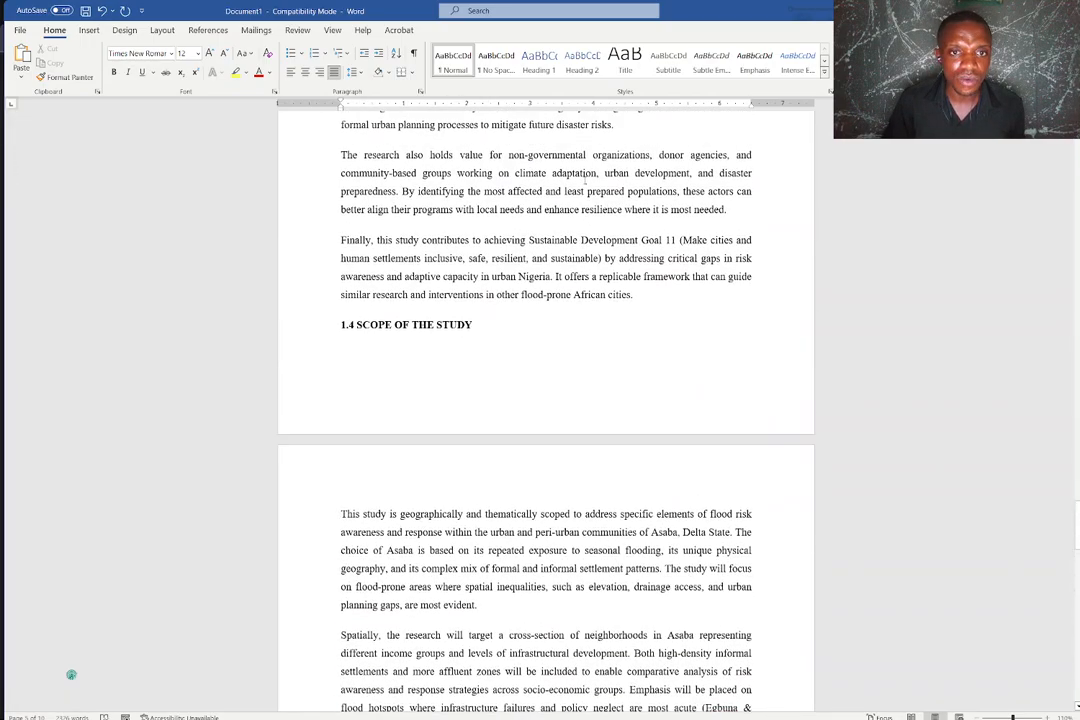
{"action": "left_click", "coordinate": [636, 295]}
{"action": "key", "text": "Return"}
{"action": "key", "text": "Return"}
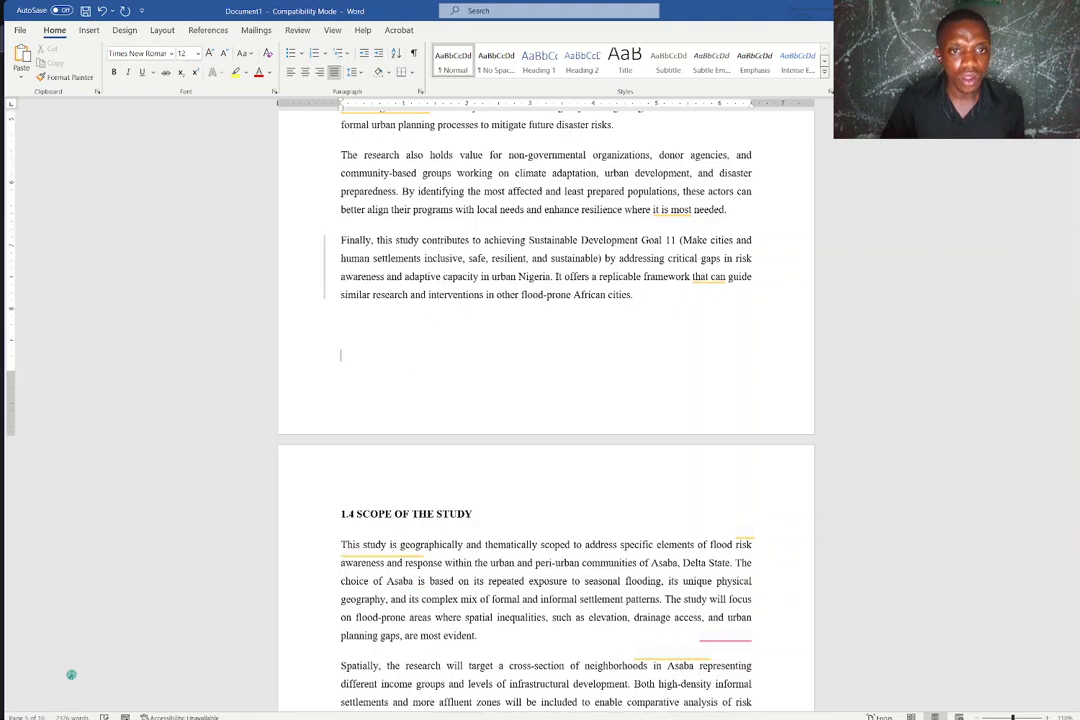
- Remove the empty page that follows the closing Research Questions paragraph at the end of the document
{"action": "scroll", "coordinate": [647, 292], "scroll_direction": "down", "scroll_amount": 20}
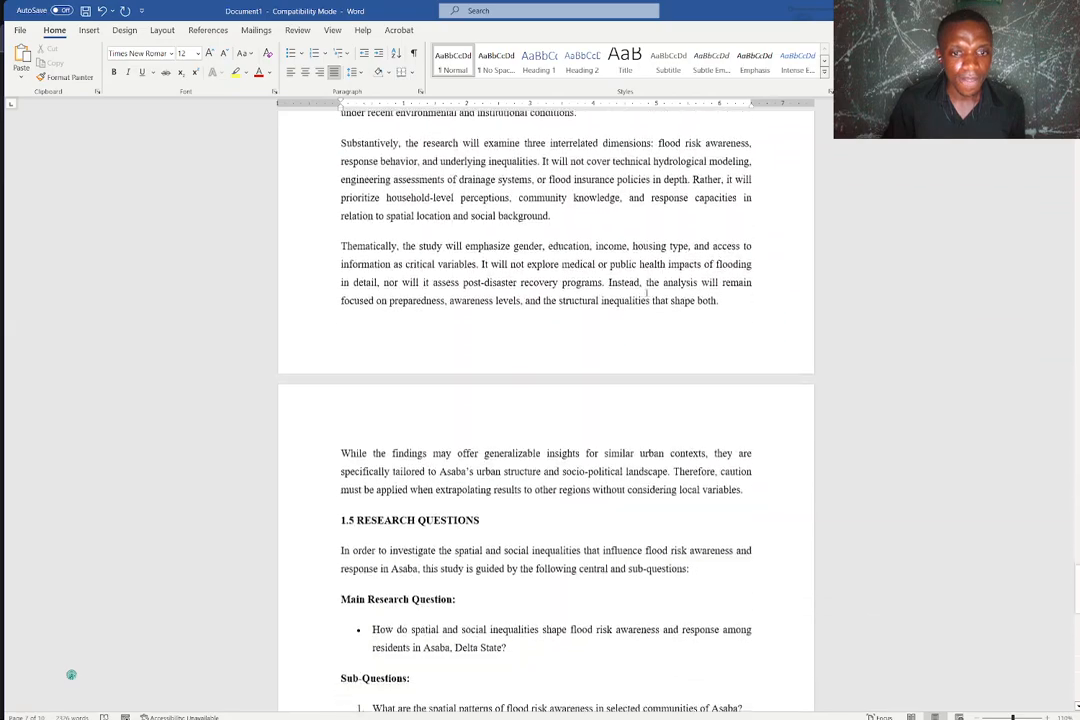
{"action": "left_click", "coordinate": [470, 290]}
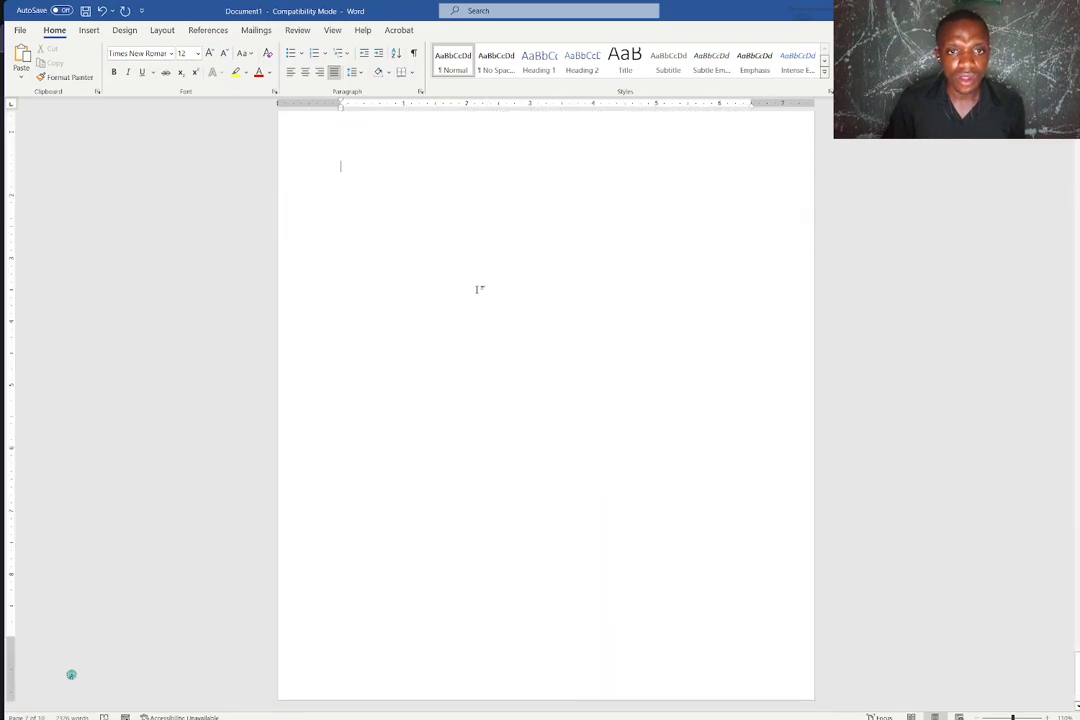
{"action": "key", "text": "BackSpace"}
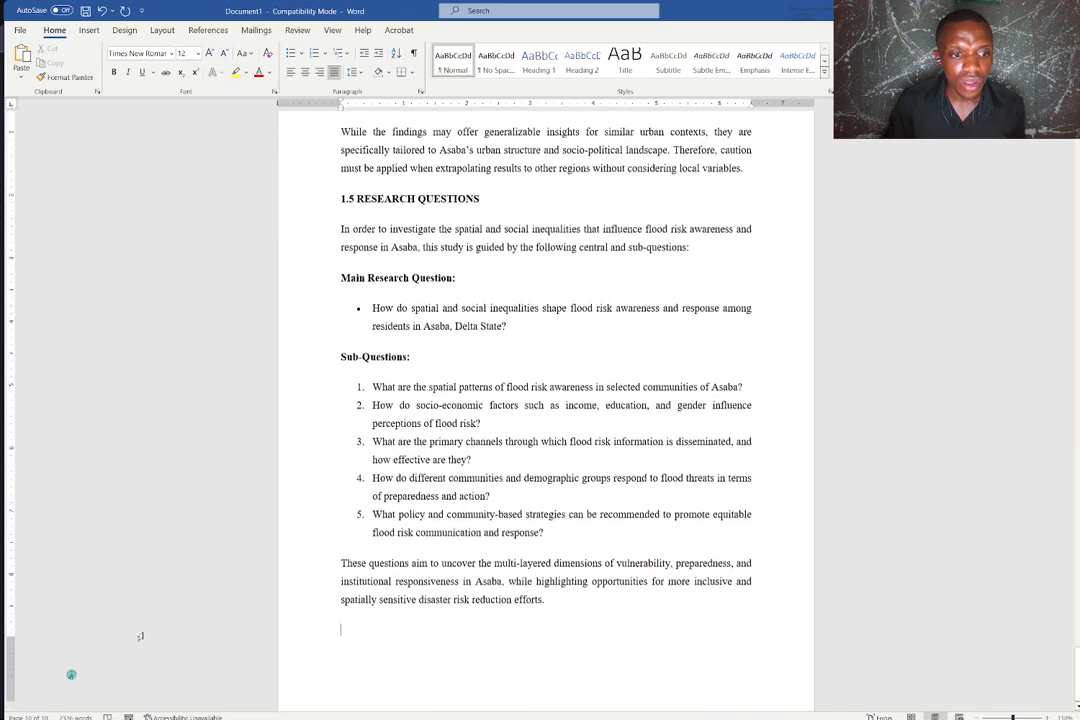
{"action": "scroll", "coordinate": [140, 636], "scroll_direction": "down", "scroll_amount": 1}
{"action": "scroll", "coordinate": [523, 458], "scroll_direction": "up", "scroll_amount": 3}
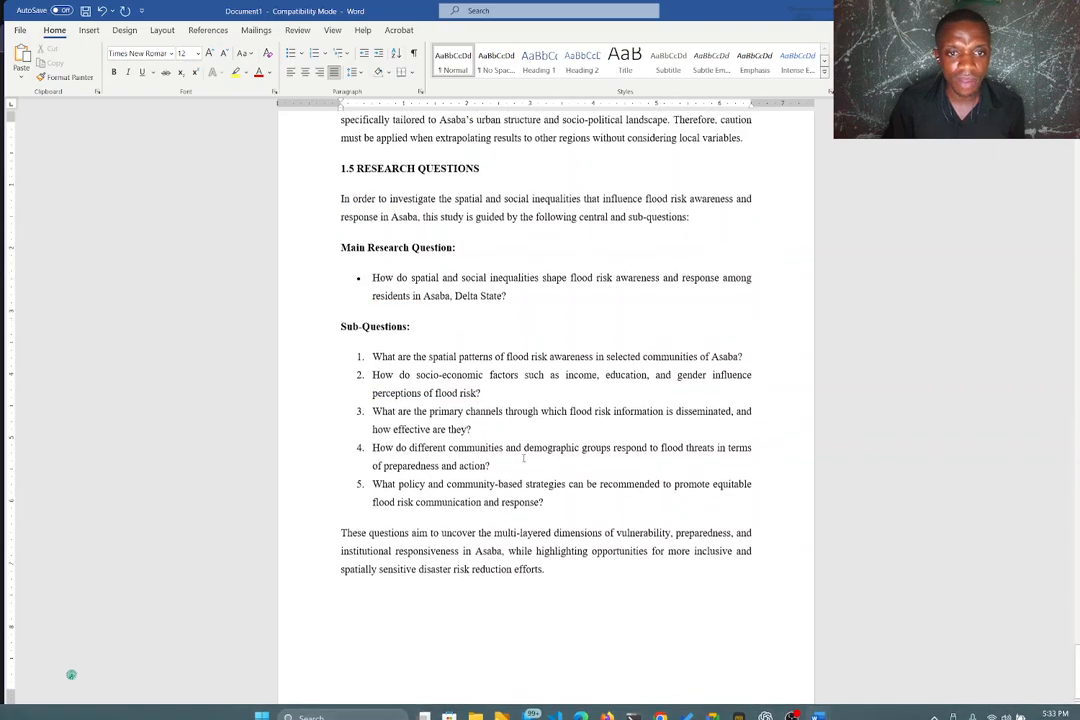
{"action": "scroll", "coordinate": [523, 458], "scroll_direction": "down", "scroll_amount": 3}
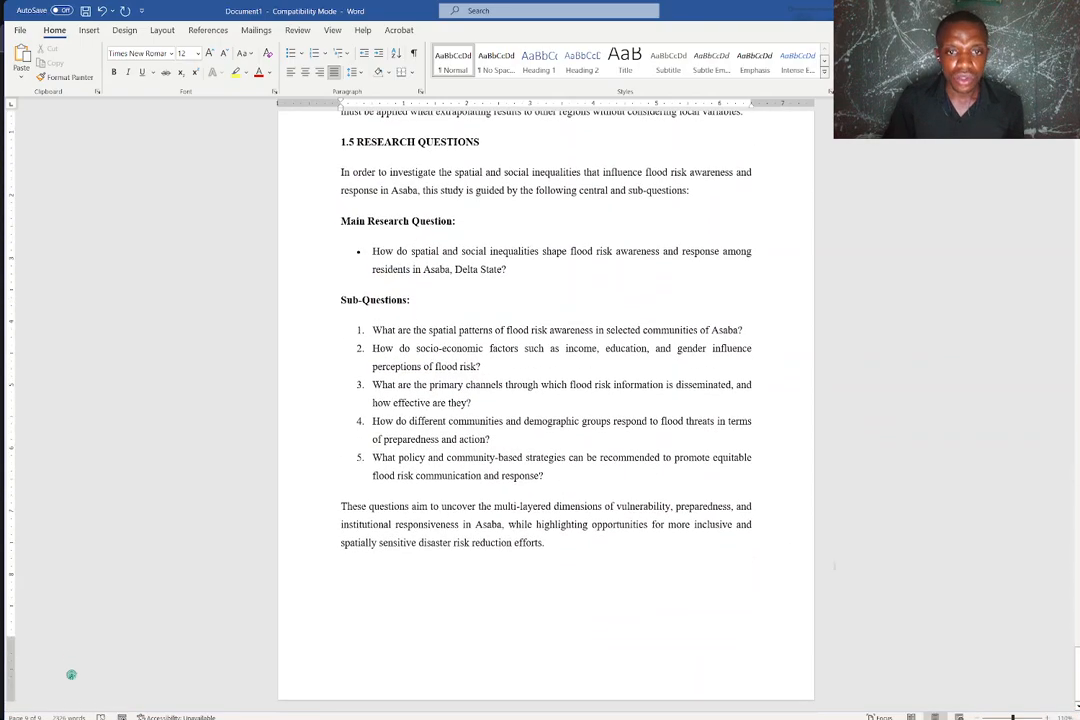
- Delete the last two Significance paragraphs, "The research also holds value" and "Finally, this study contributes", with the blank lines above 1.4 SCOPE OF THE STUDY
{"action": "scroll", "coordinate": [530, 520], "scroll_direction": "up", "scroll_amount": 20}
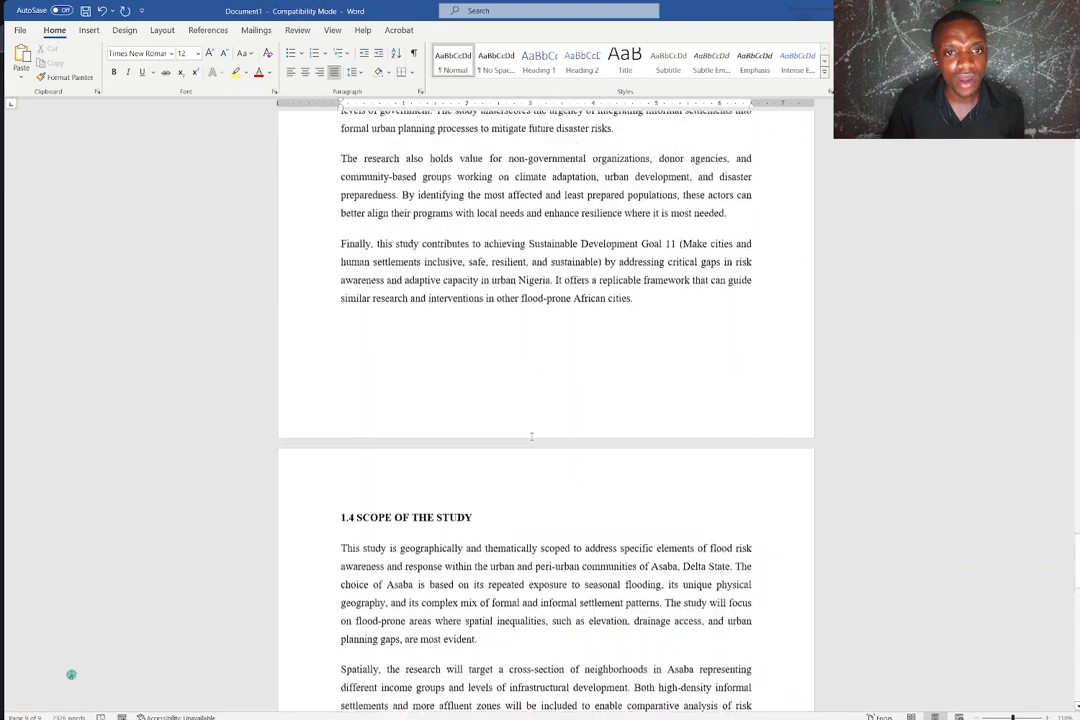
{"action": "scroll", "coordinate": [71, 675], "scroll_direction": "up", "scroll_amount": 14}
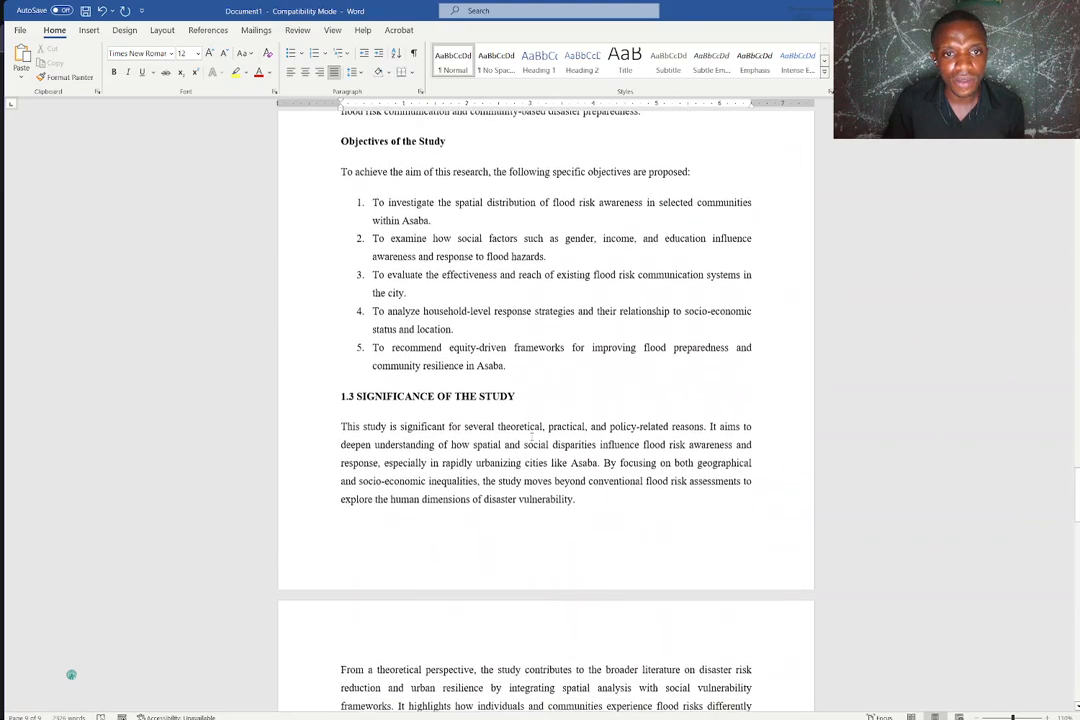
{"action": "scroll", "coordinate": [71, 675], "scroll_direction": "down", "scroll_amount": 6}
{"action": "scroll", "coordinate": [71, 675], "scroll_direction": "down", "scroll_amount": 4}
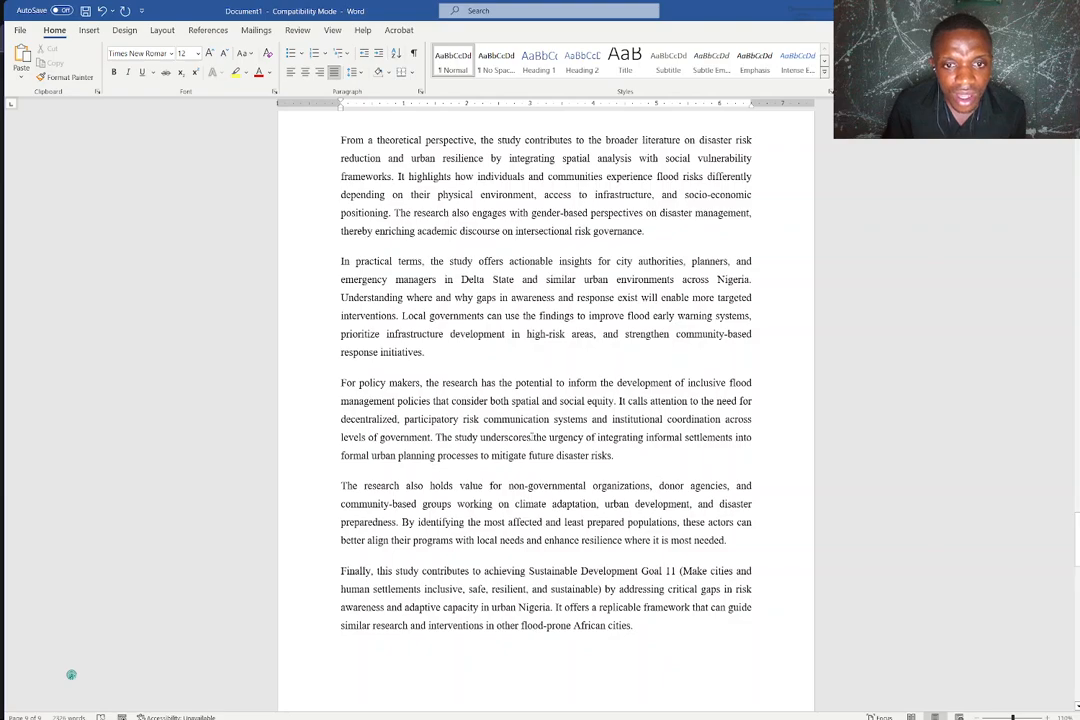
{"action": "scroll", "coordinate": [71, 675], "scroll_direction": "down", "scroll_amount": 1}
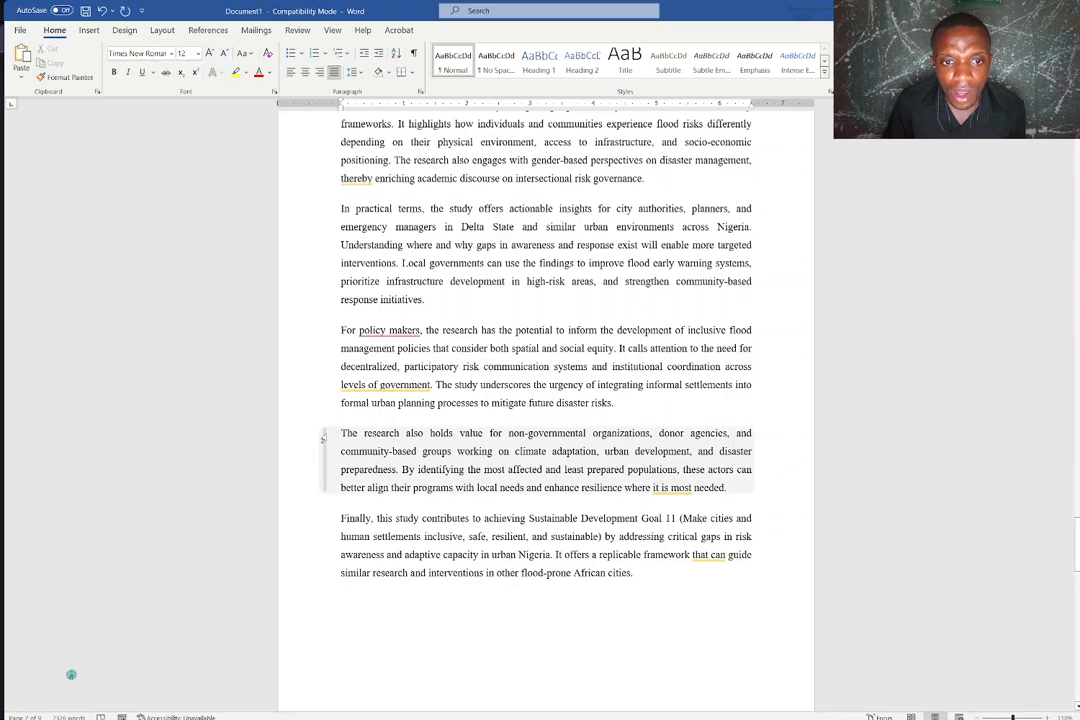
{"action": "scroll", "coordinate": [341, 418], "scroll_direction": "up", "scroll_amount": 11}
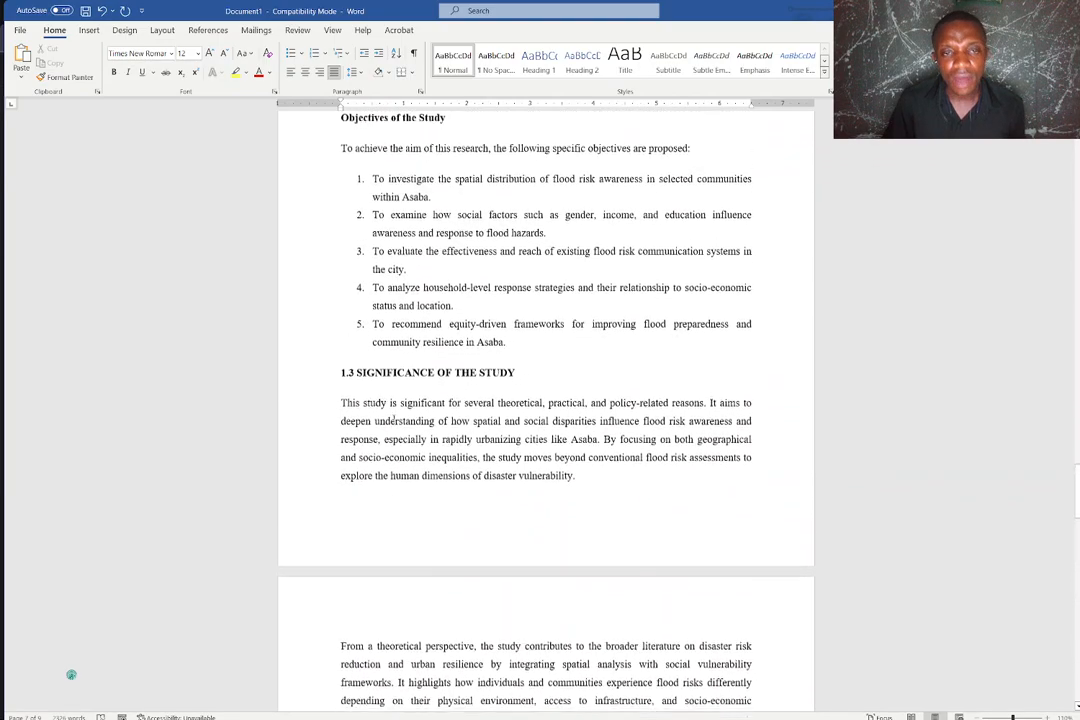
{"action": "scroll", "coordinate": [379, 427], "scroll_direction": "up", "scroll_amount": 5}
{"action": "scroll", "coordinate": [379, 427], "scroll_direction": "down", "scroll_amount": 16}
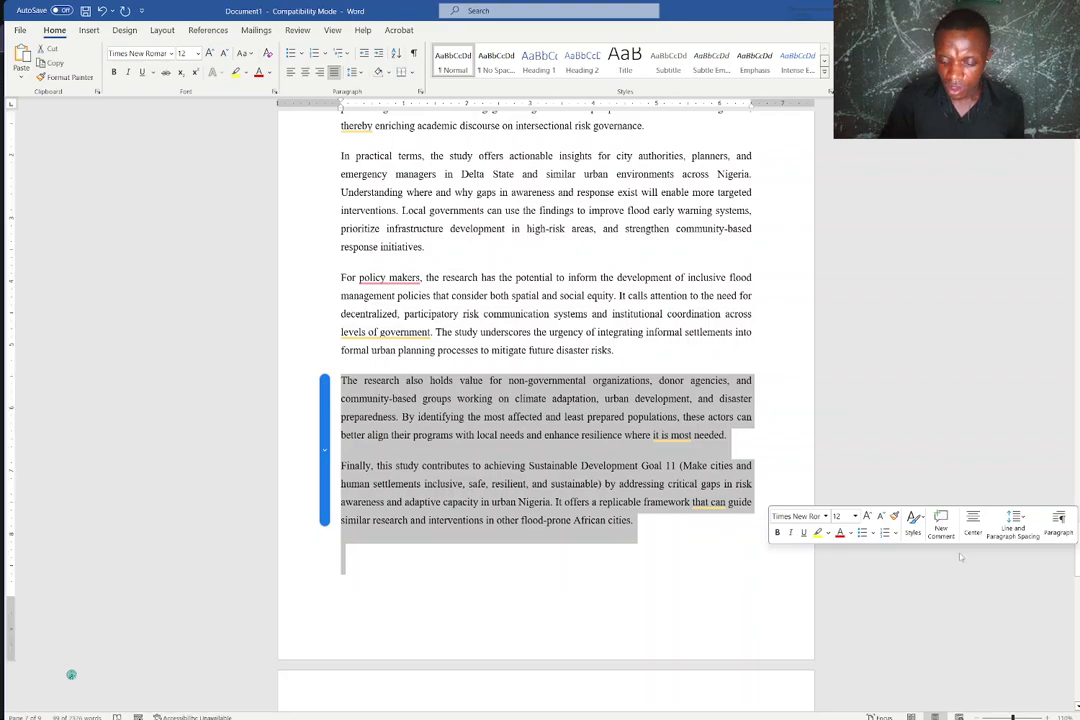
{"action": "key", "text": "Delete"}
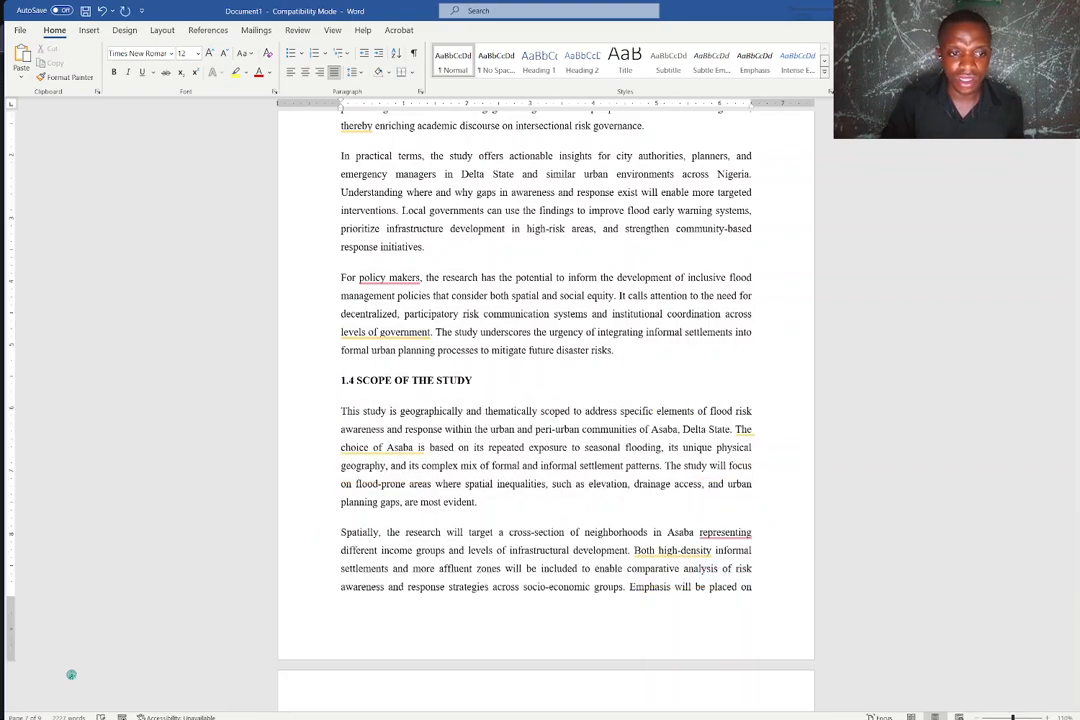
- Look through the trimmed chapter from the Scope to the end of the Research Questions, and back to the title page and introduction
{"action": "scroll", "coordinate": [666, 524], "scroll_direction": "down", "scroll_amount": 18}
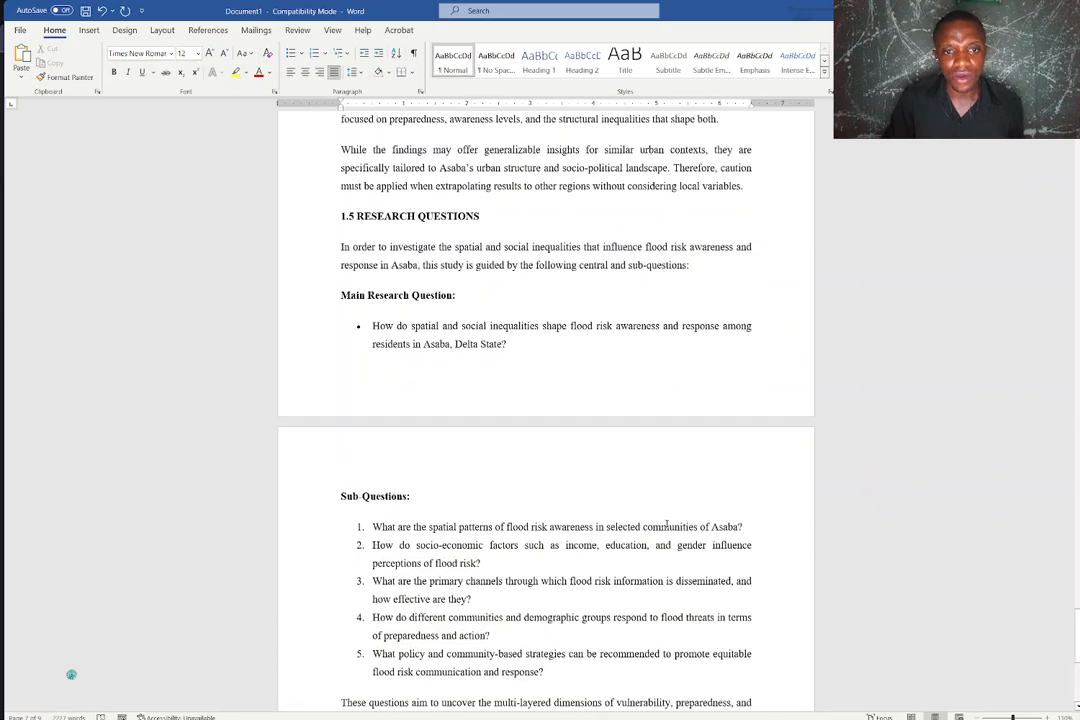
{"action": "scroll", "coordinate": [666, 524], "scroll_direction": "down", "scroll_amount": 3}
{"action": "scroll", "coordinate": [666, 524], "scroll_direction": "down", "scroll_amount": 1}
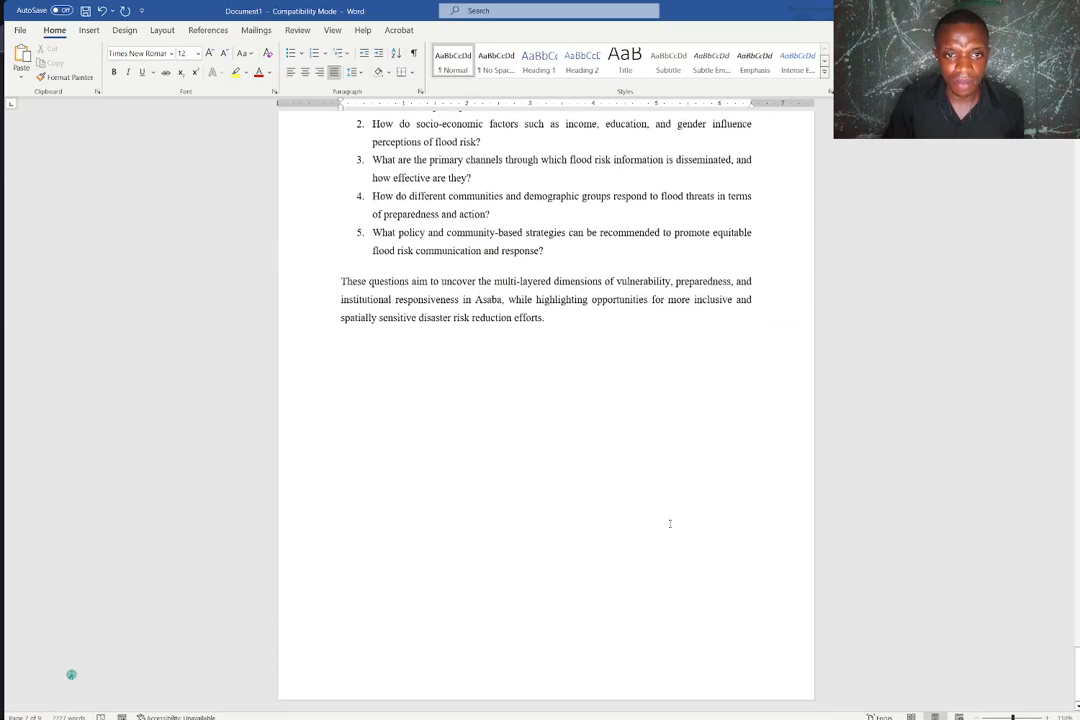
{"action": "scroll", "coordinate": [670, 523], "scroll_direction": "up", "scroll_amount": 20}
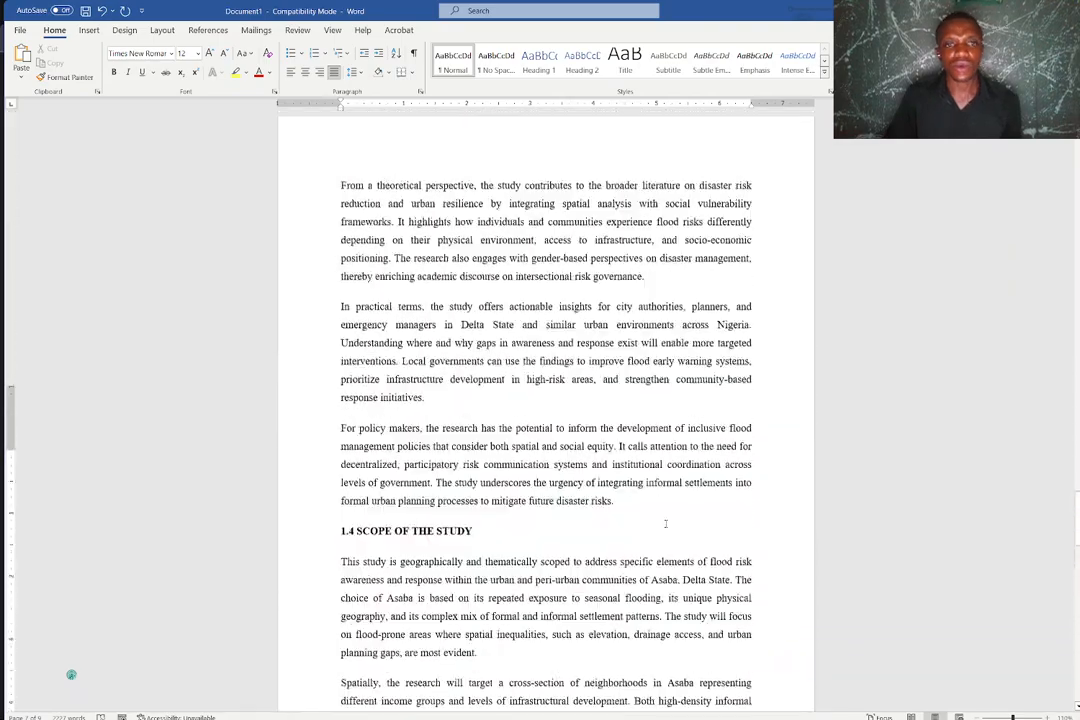
{"action": "scroll", "coordinate": [665, 523], "scroll_direction": "down", "scroll_amount": 20}
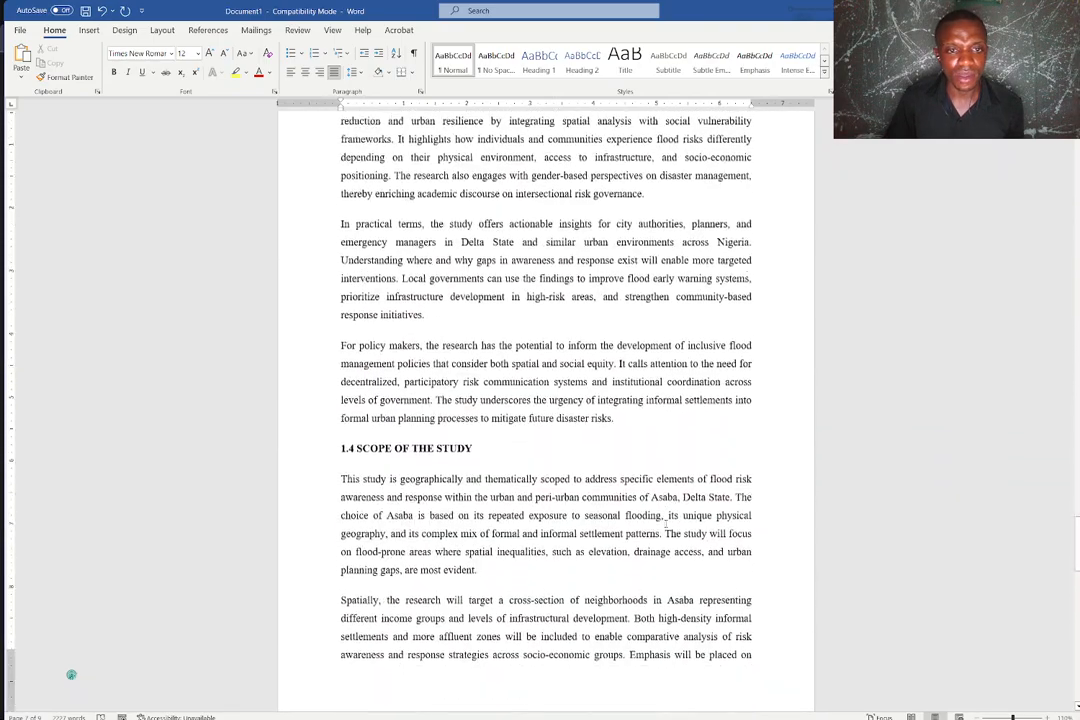
{"action": "scroll", "coordinate": [665, 523], "scroll_direction": "up", "scroll_amount": 20}
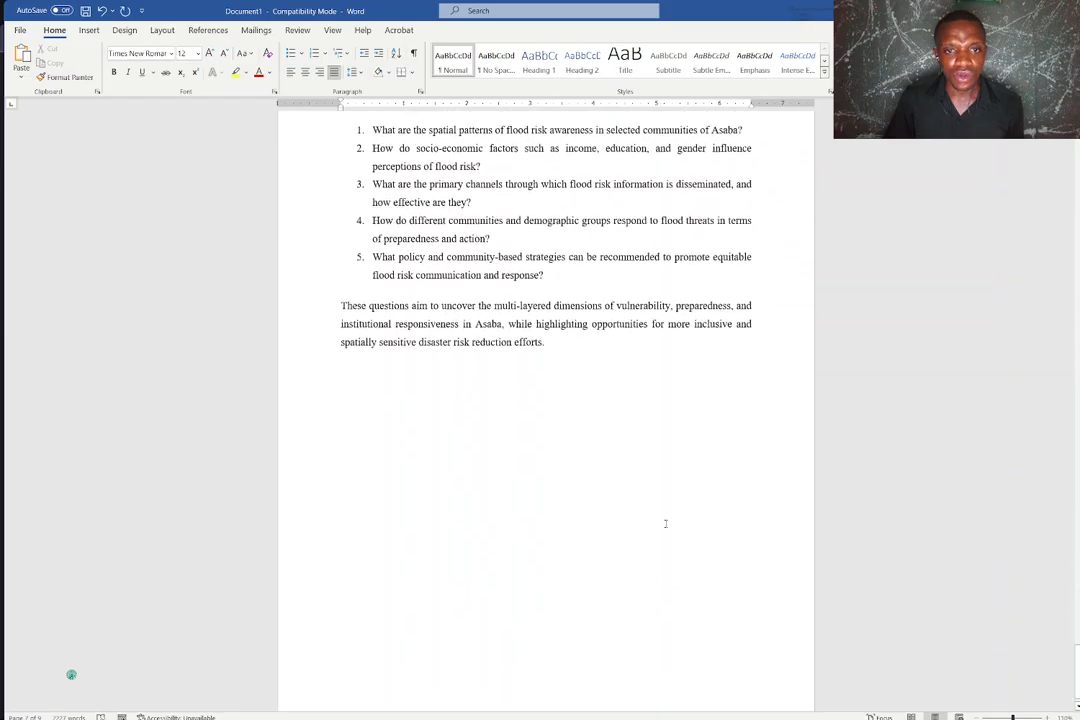
{"action": "scroll", "coordinate": [665, 523], "scroll_direction": "up", "scroll_amount": 10}
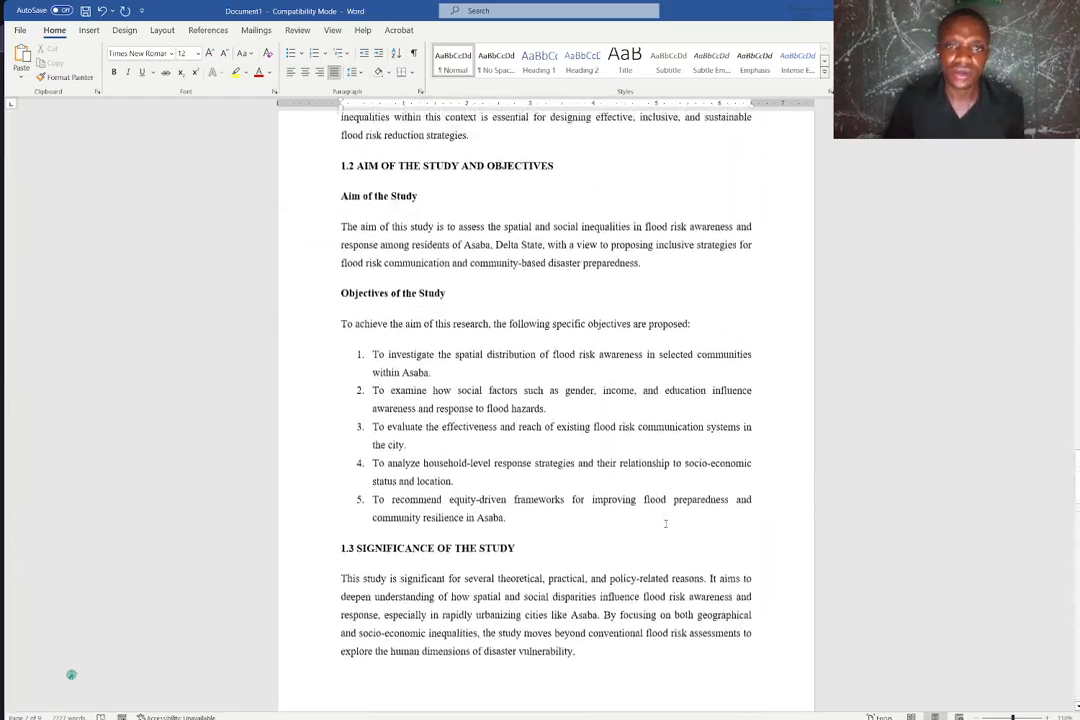
{"action": "scroll", "coordinate": [664, 523], "scroll_direction": "up", "scroll_amount": 15}
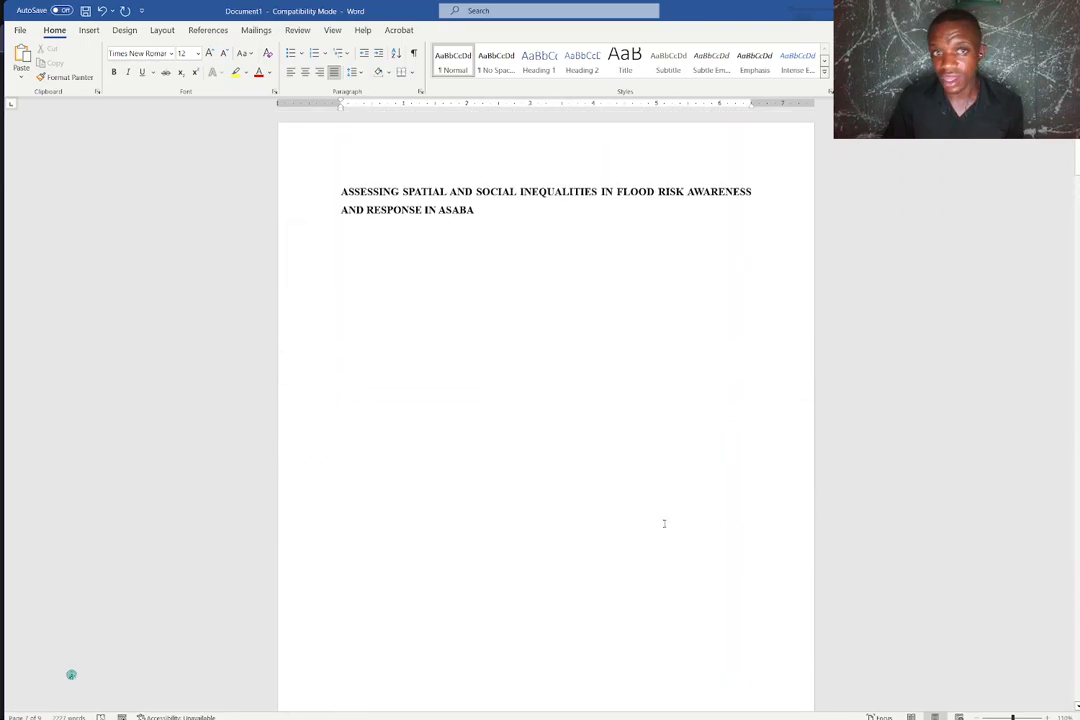
{"action": "scroll", "coordinate": [664, 523], "scroll_direction": "down", "scroll_amount": 6}
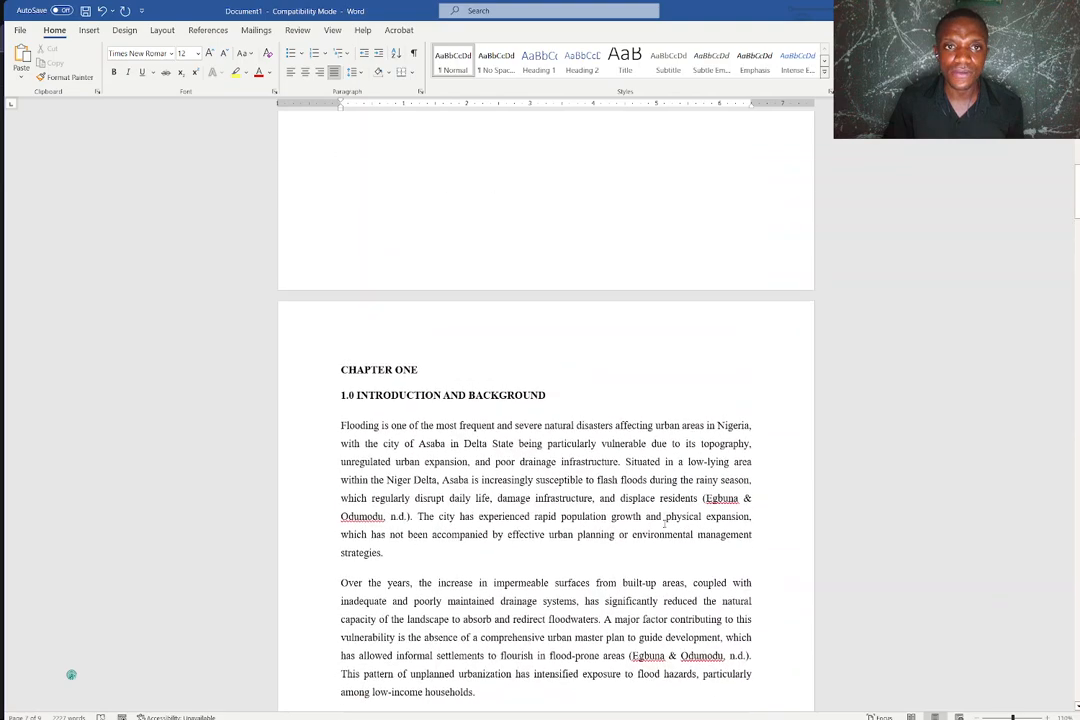